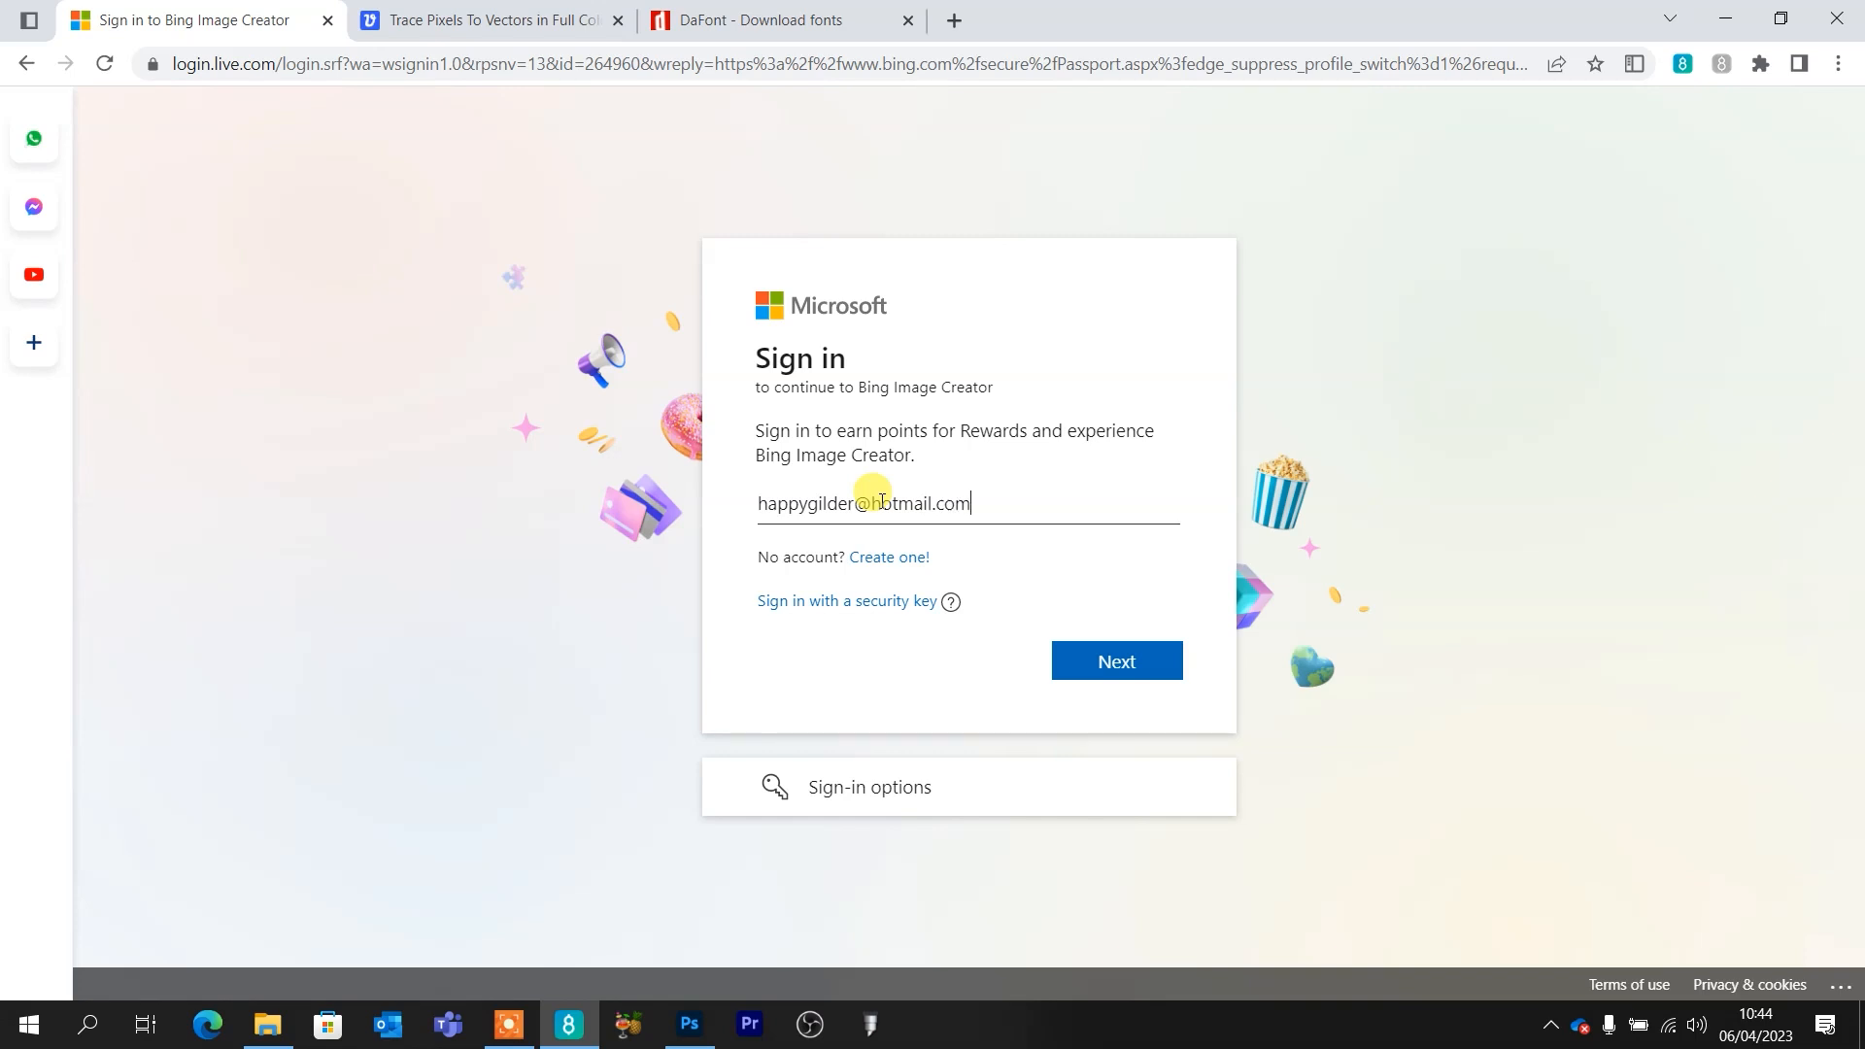
# Enter the Microsoft account password and sign in to Bing Image Creator
pyautogui.write('*********')
pyautogui.press('Return')
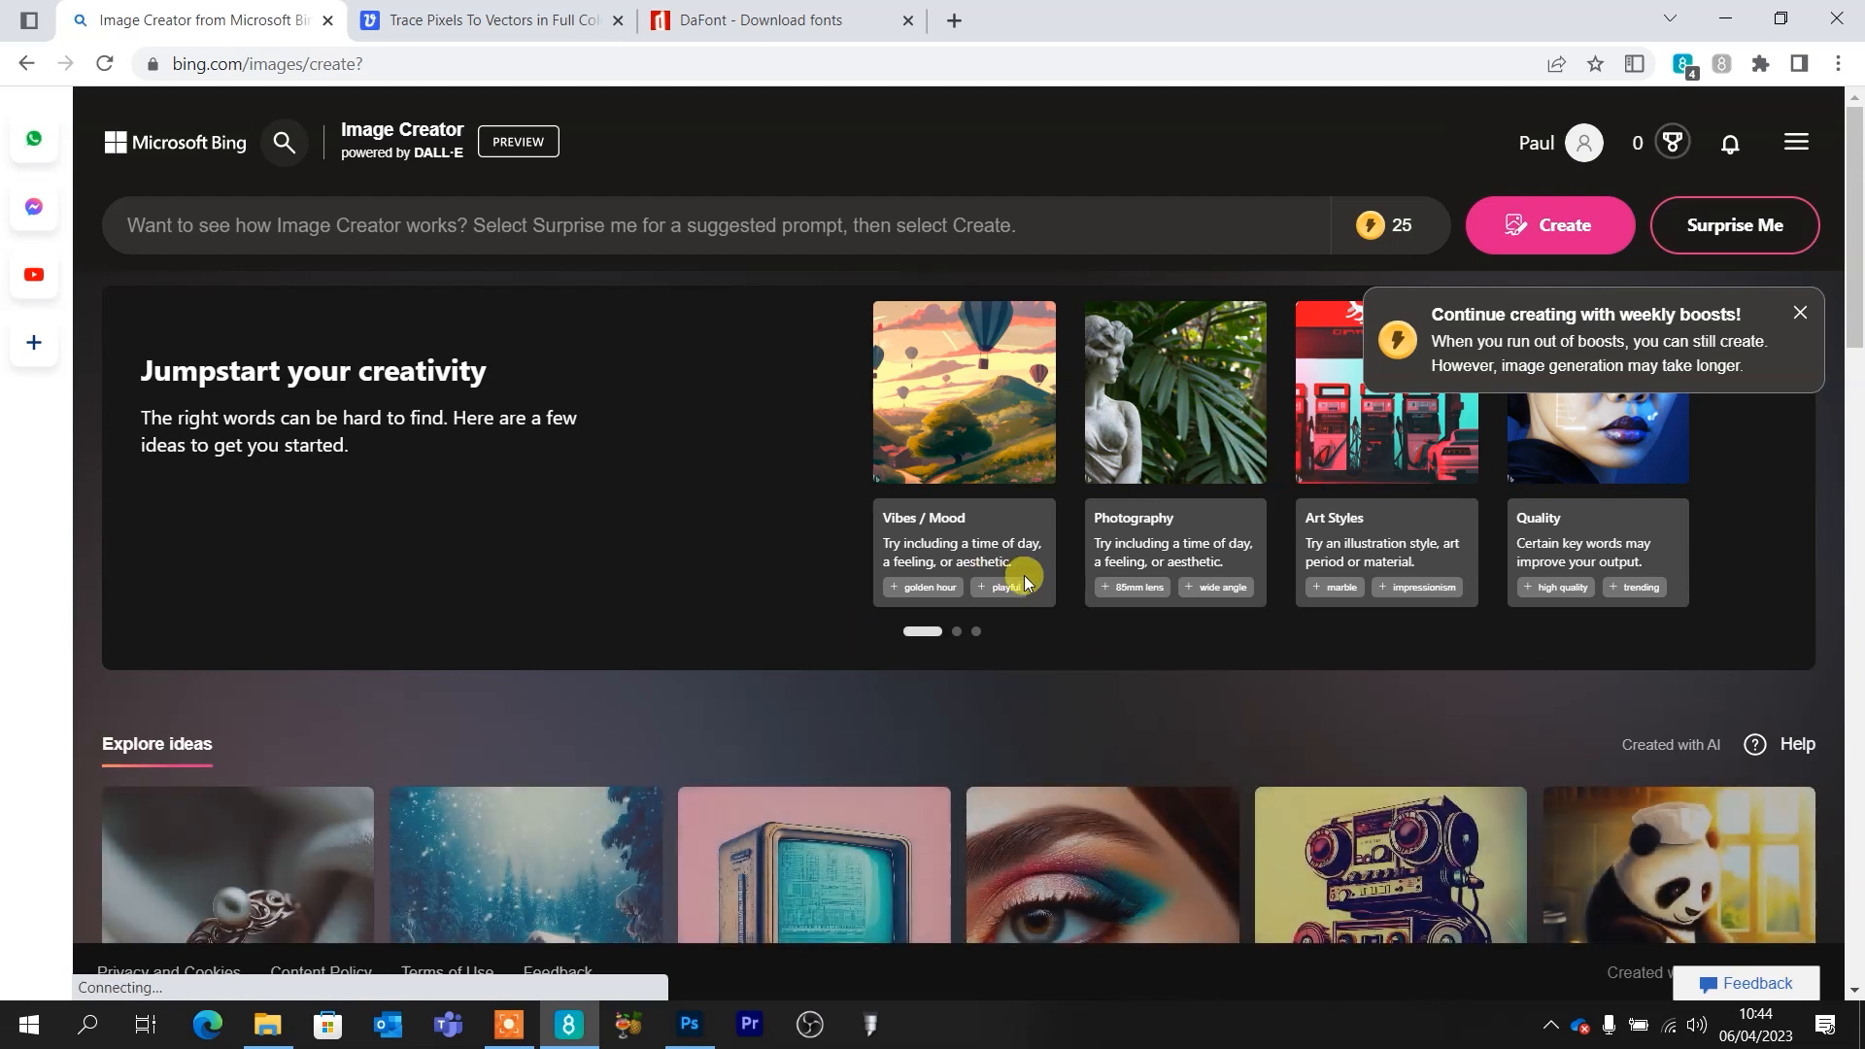
pyautogui.click(826, 243)
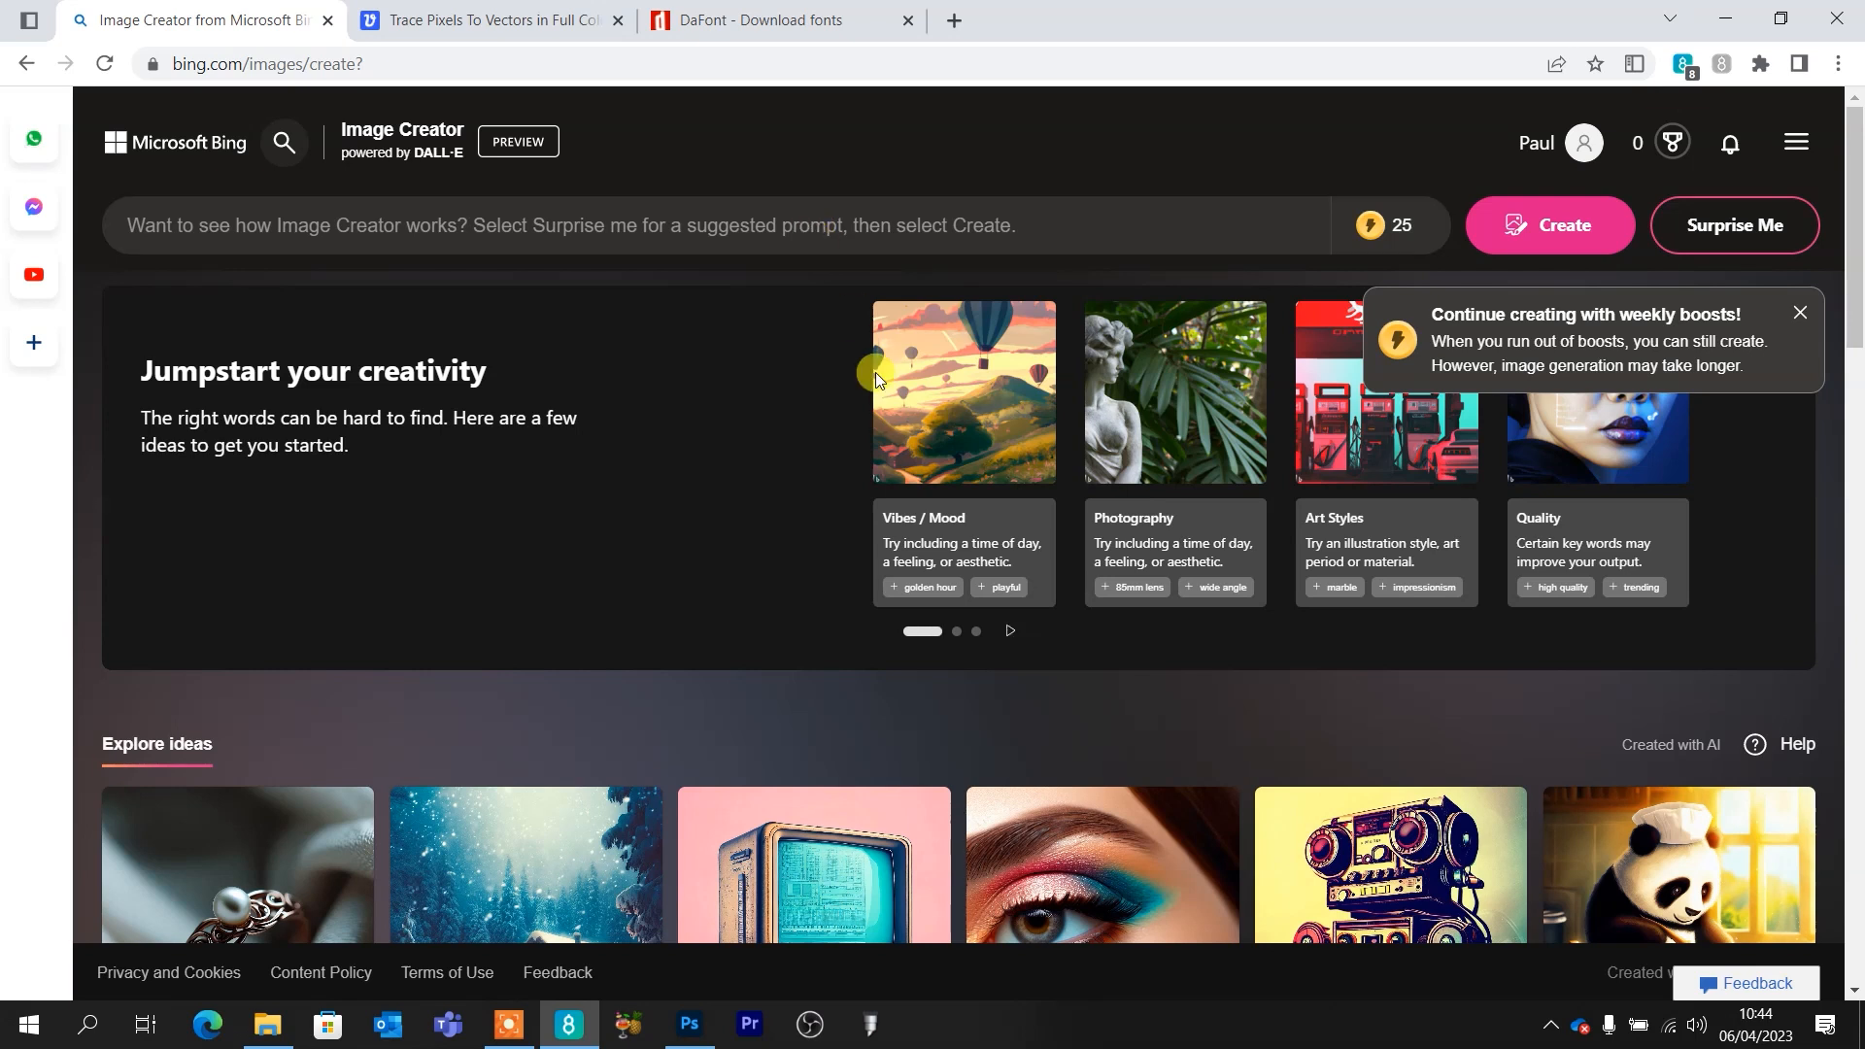
# Look through the example images and read the FAQ answer to "How do I create better prompts?"
pyautogui.scroll(-5, 877, 371)
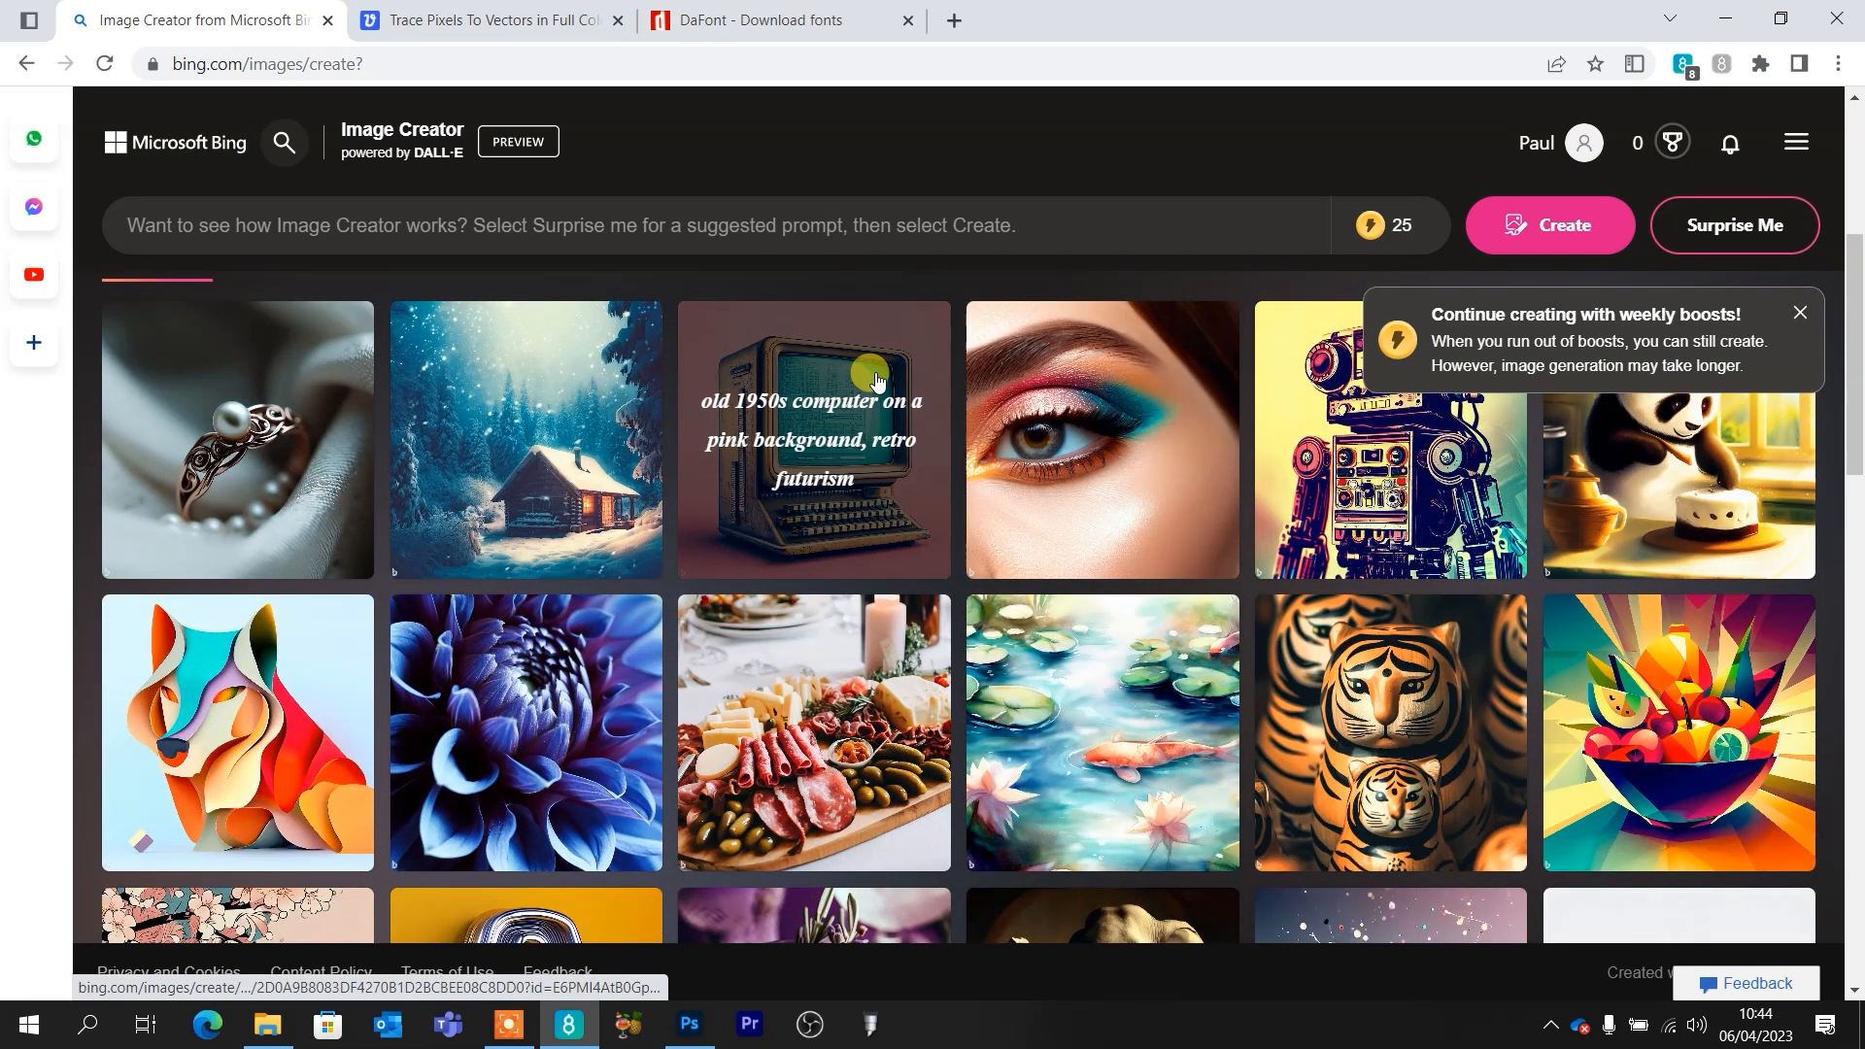
pyautogui.scroll(-10, 876, 379)
pyautogui.scroll(-3, 876, 381)
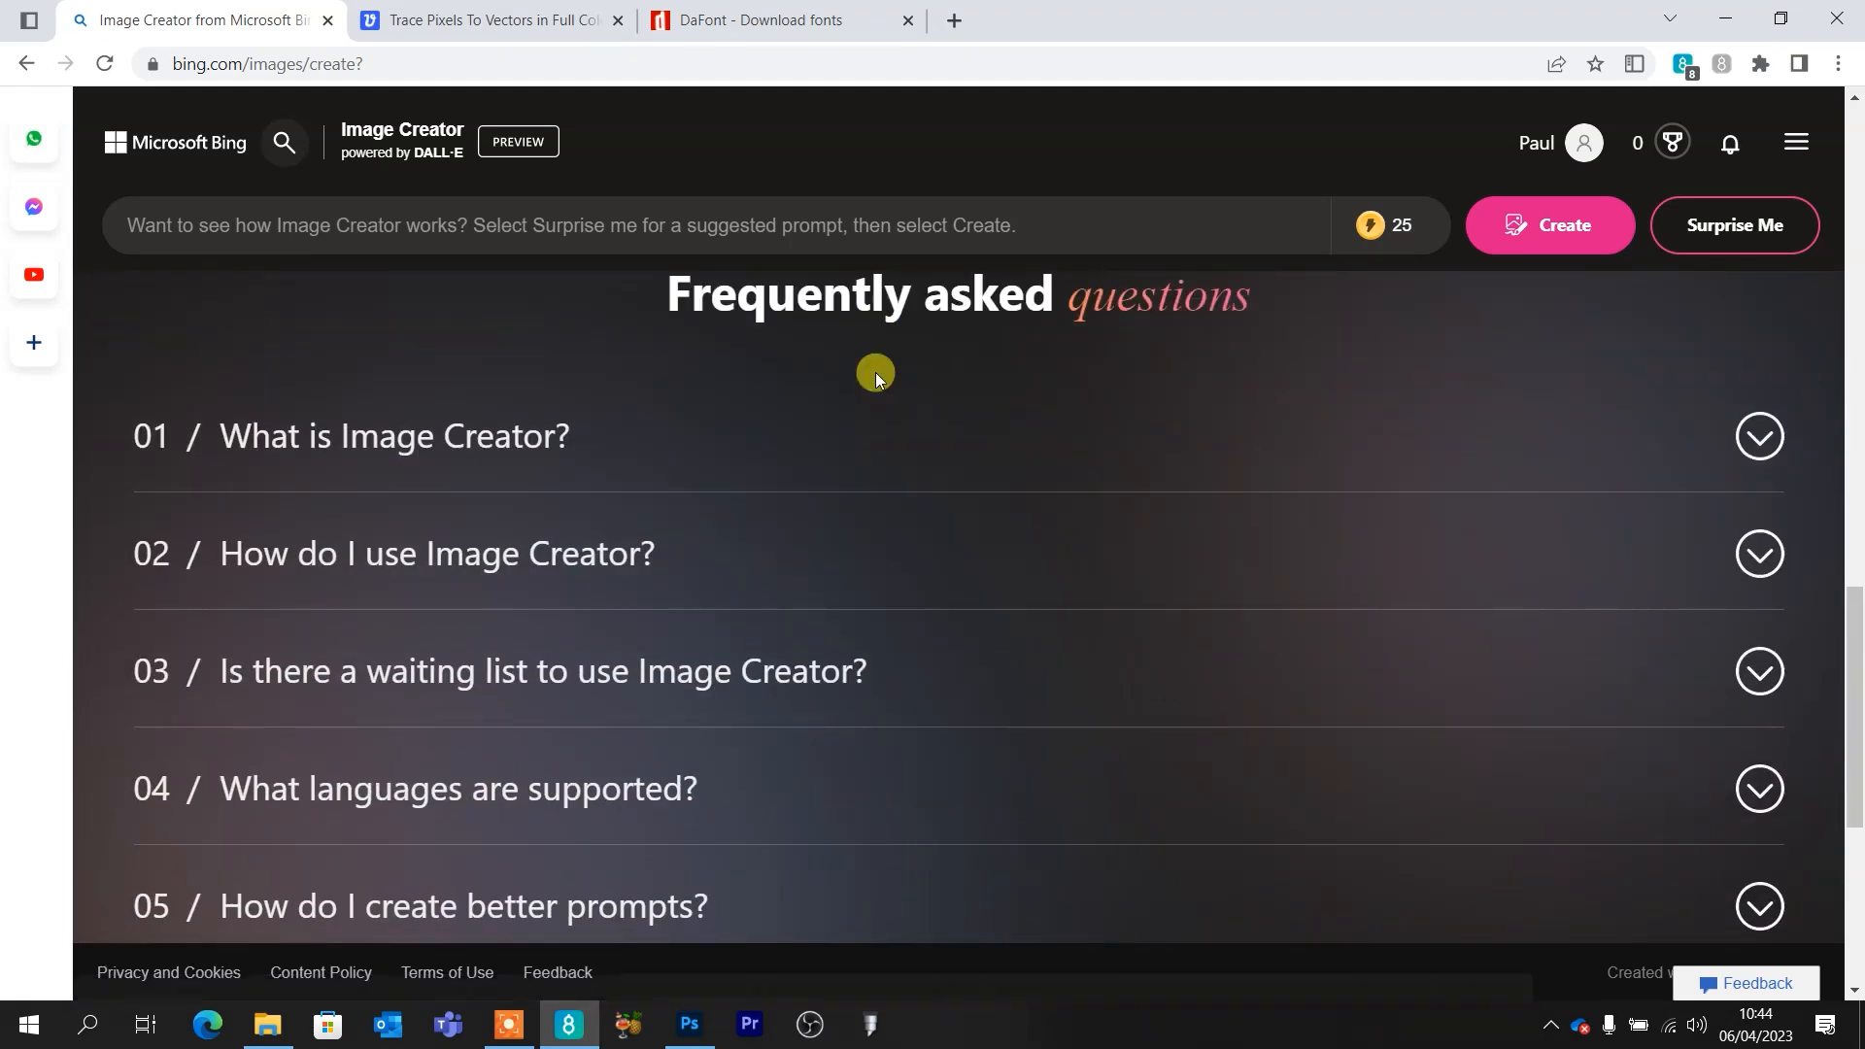
pyautogui.scroll(-3, 876, 374)
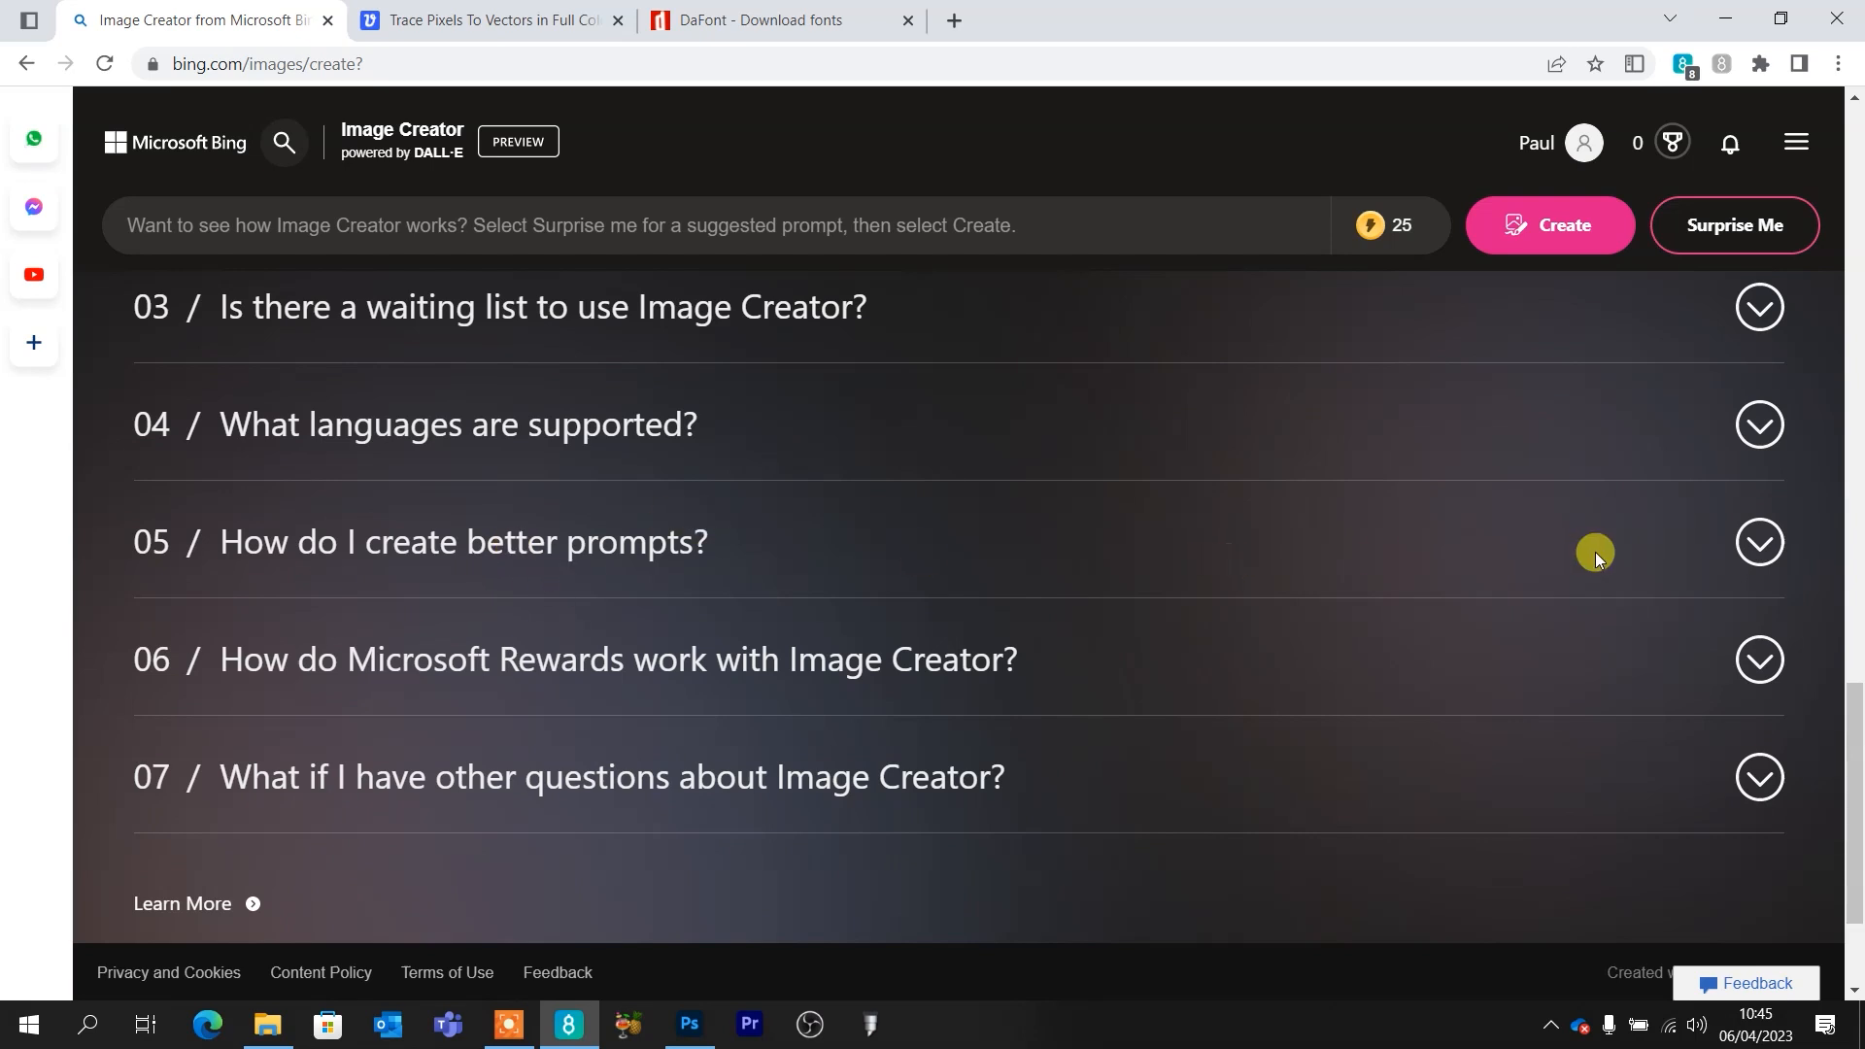
pyautogui.click(1734, 555)
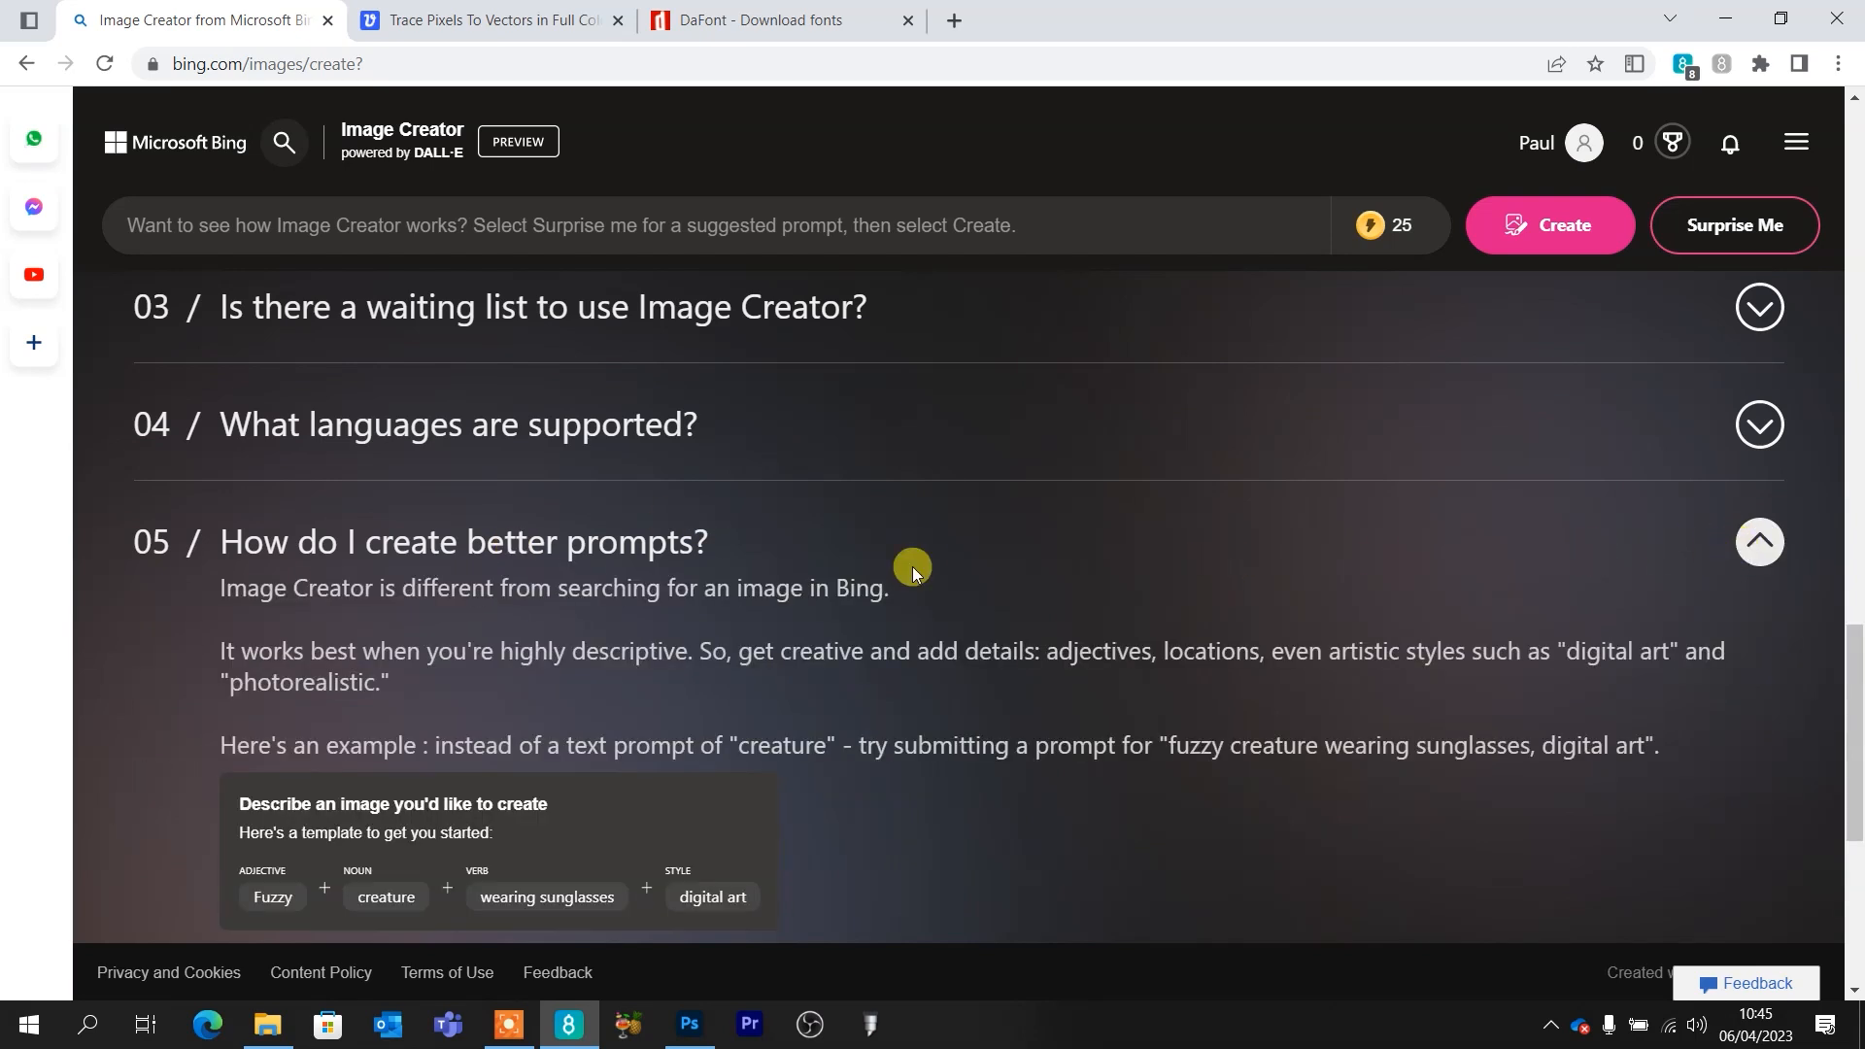
pyautogui.scroll(-2, 907, 556)
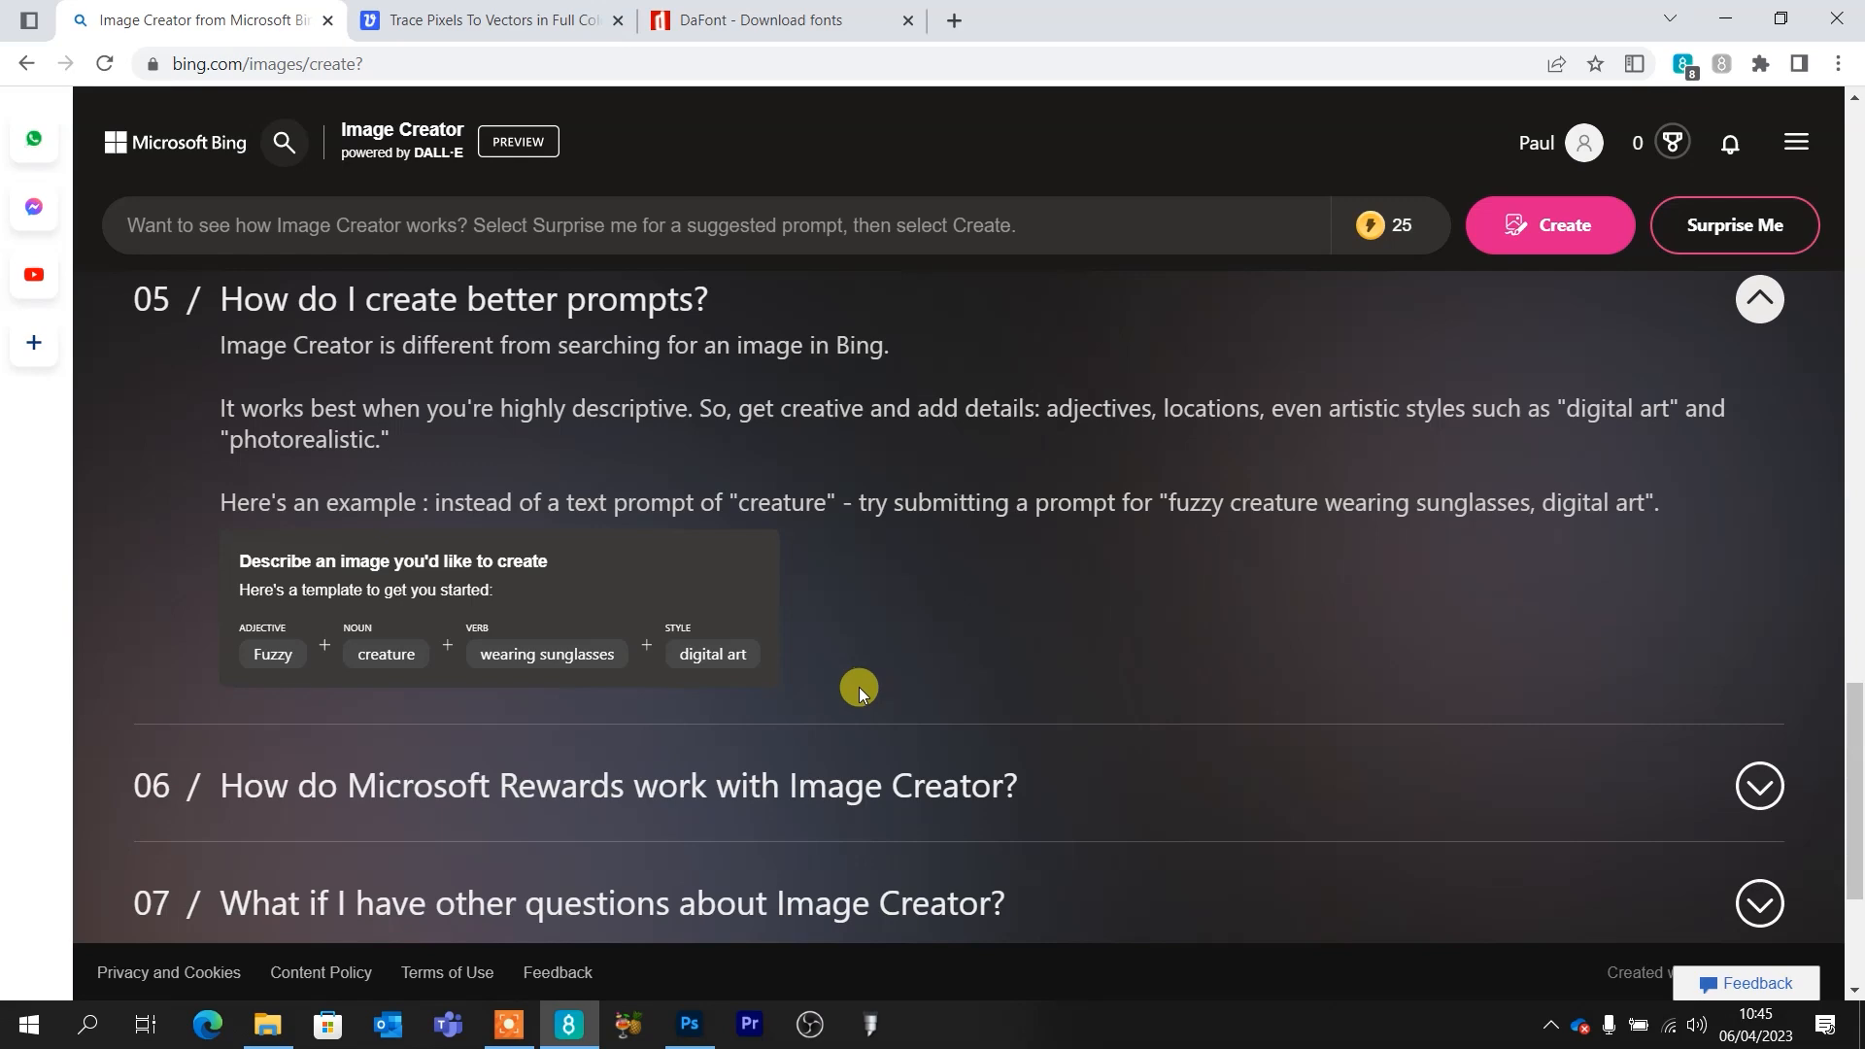
pyautogui.scroll(6, 1065, 596)
pyautogui.scroll(-5, 1066, 596)
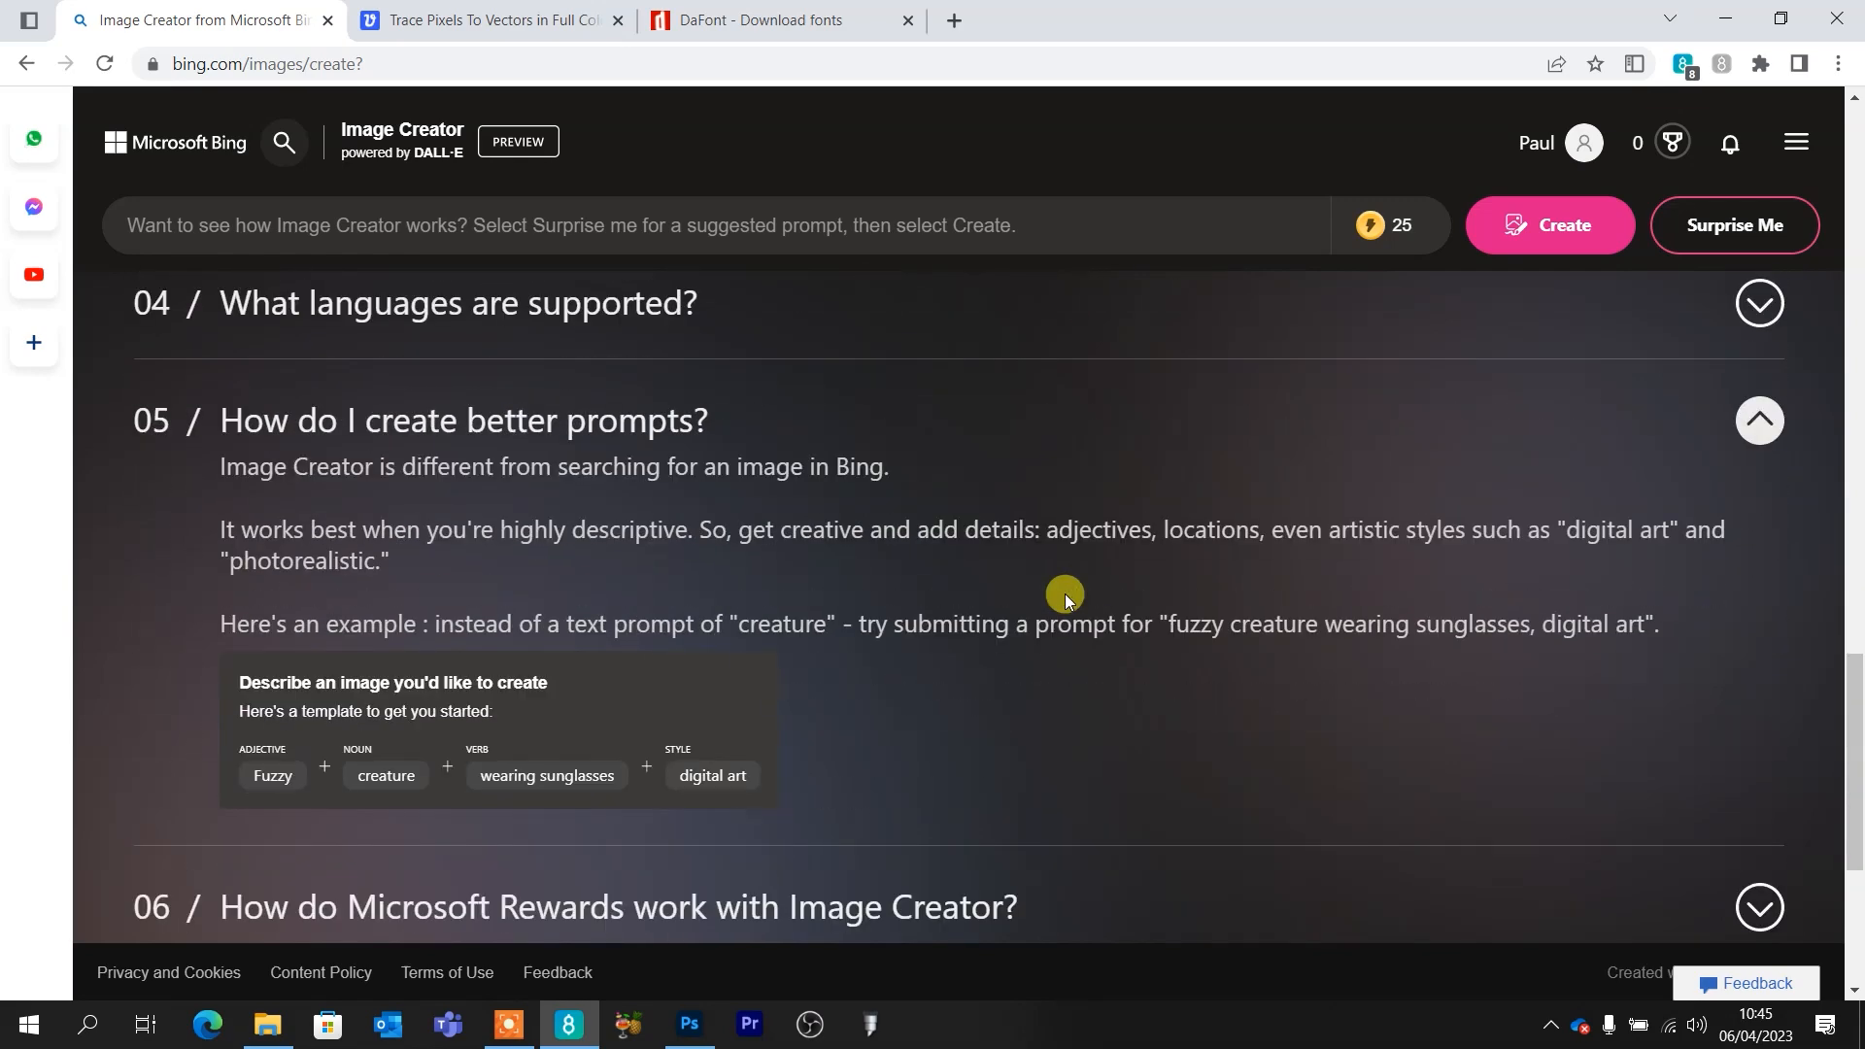
# Generate images from the prompt "eldritch woman of innsmouth with coastal town behind her"
pyautogui.scroll(15, 1066, 596)
pyautogui.click(951, 218)
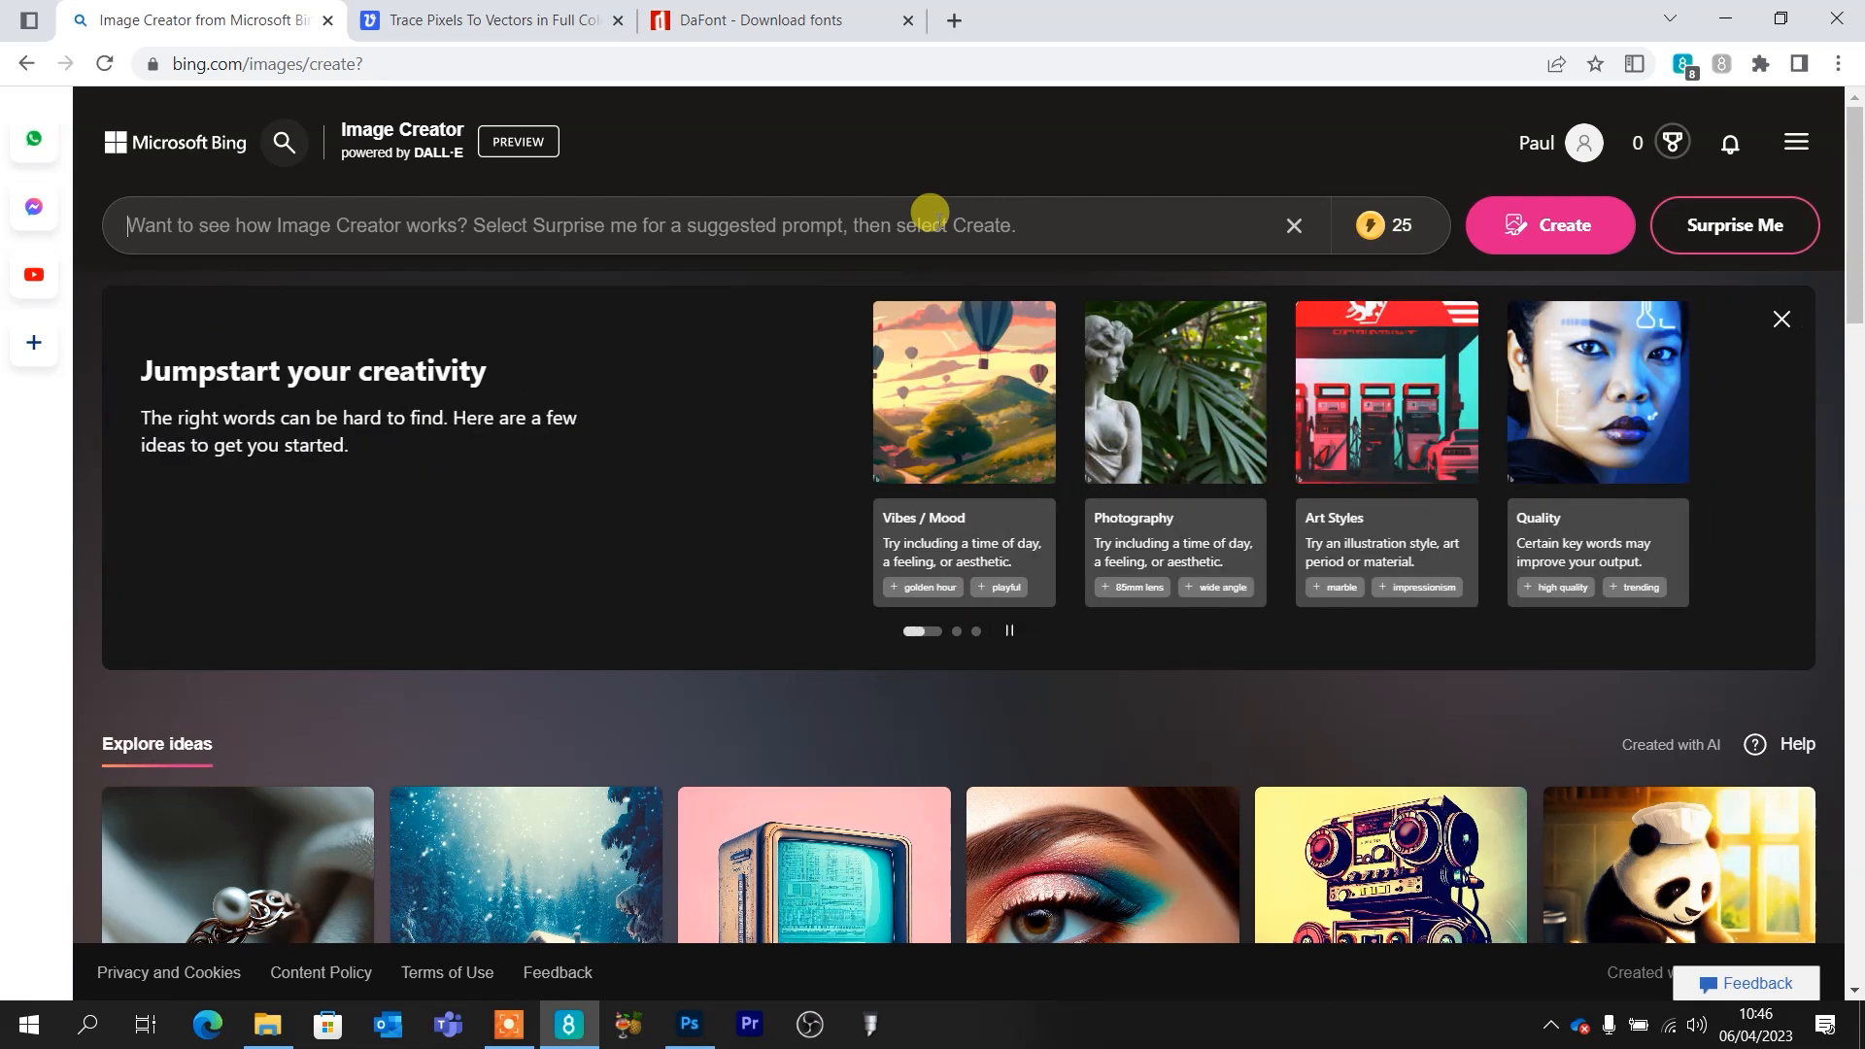
pyautogui.write('el')
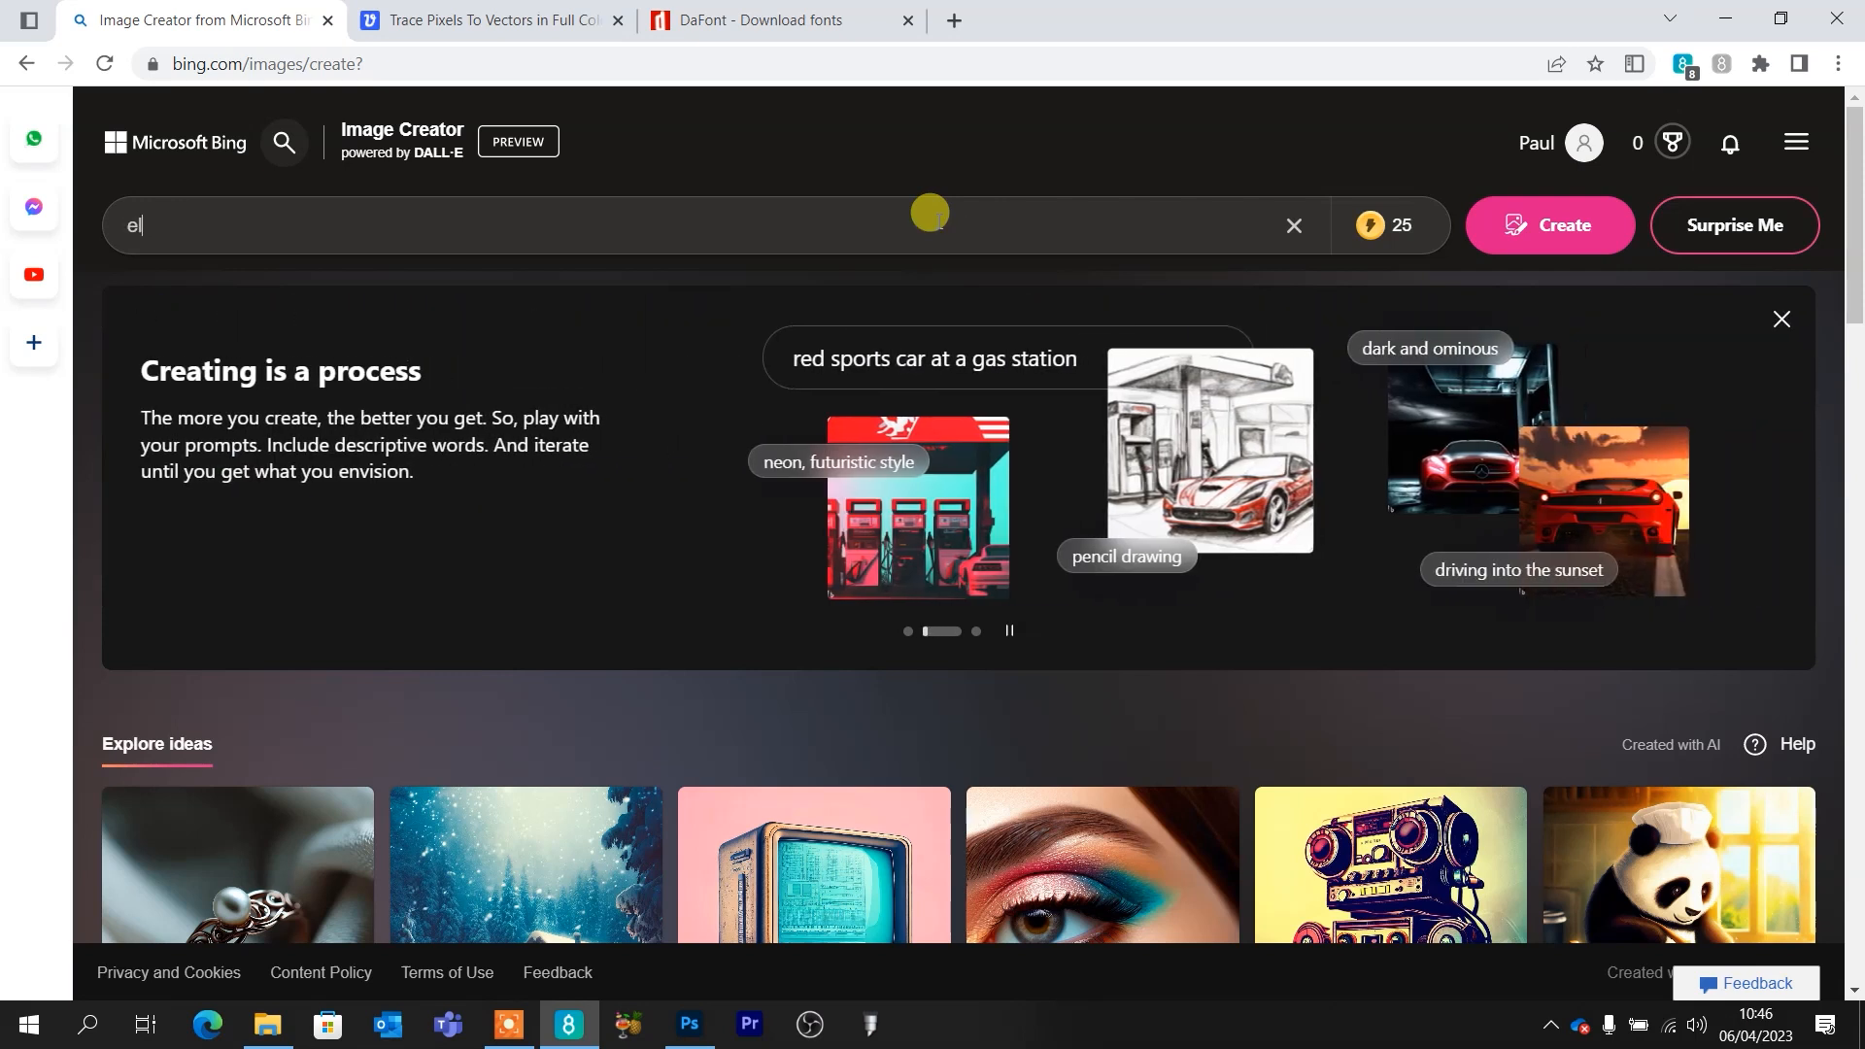
pyautogui.write('dritch woman of innsmouth')
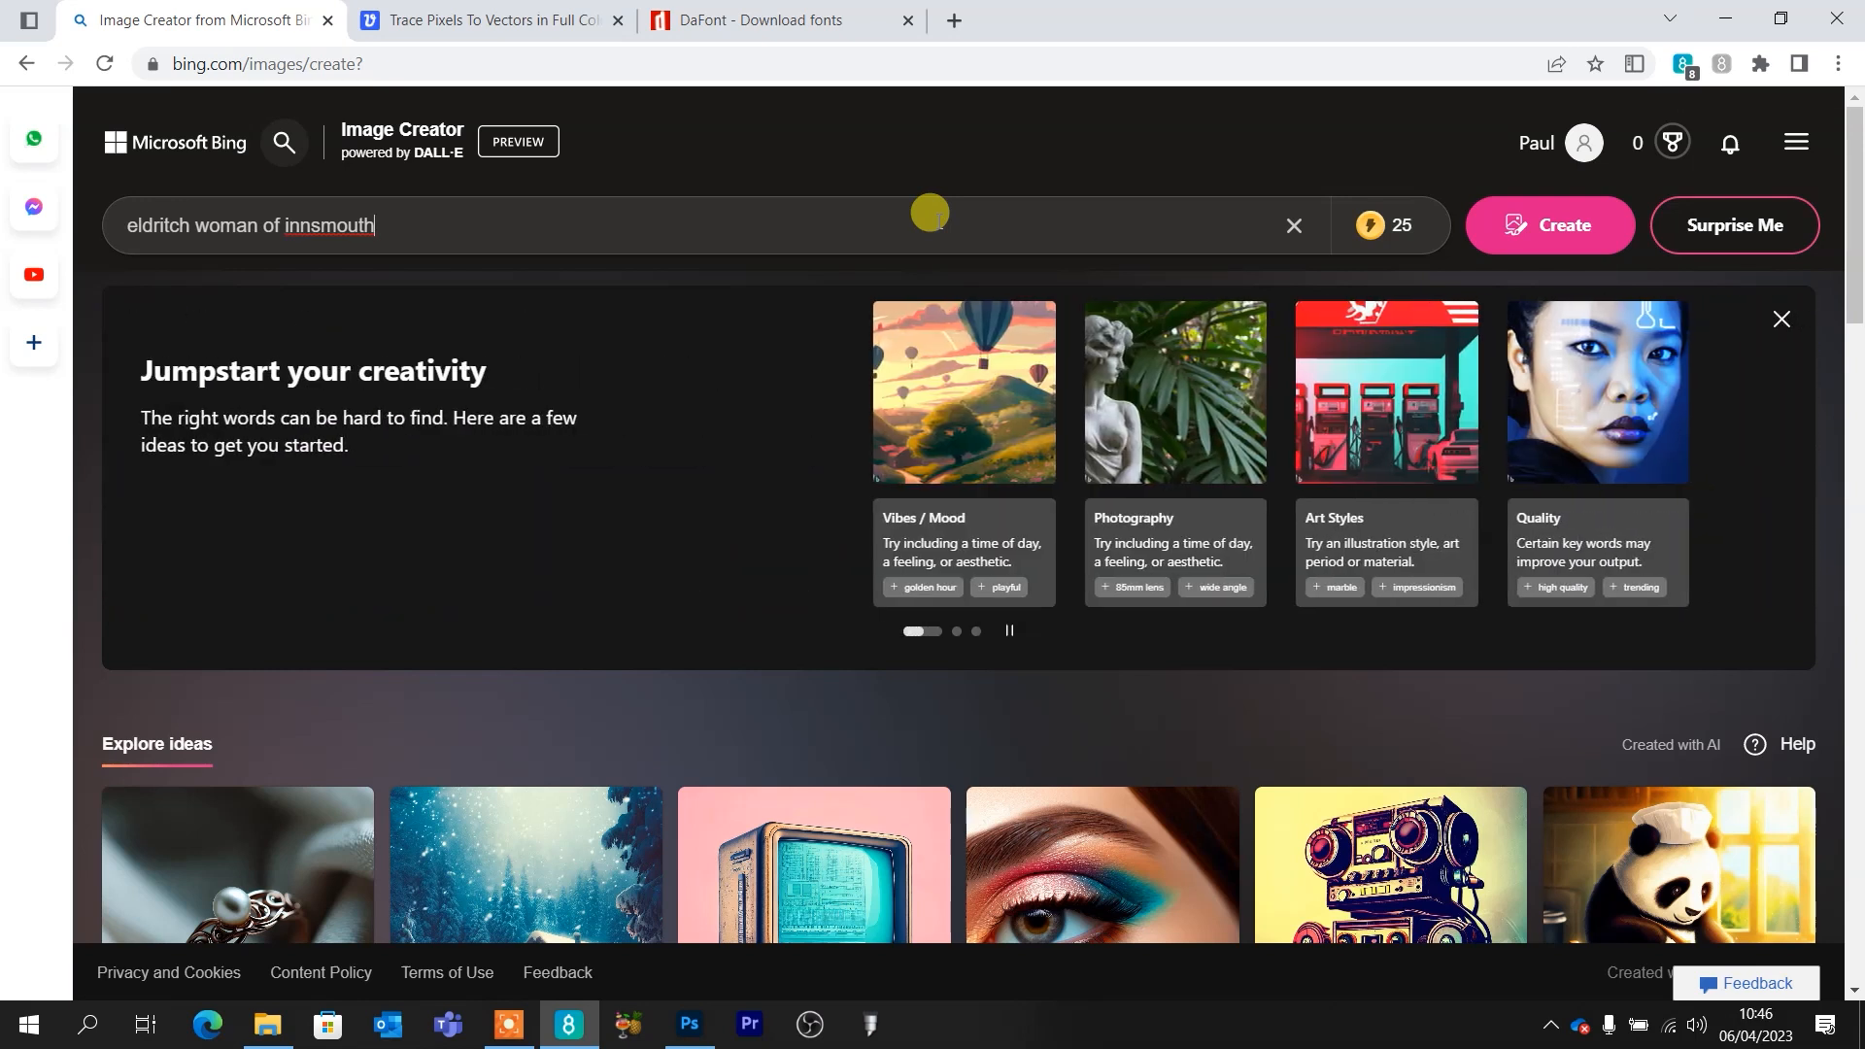
pyautogui.write(' with coas')
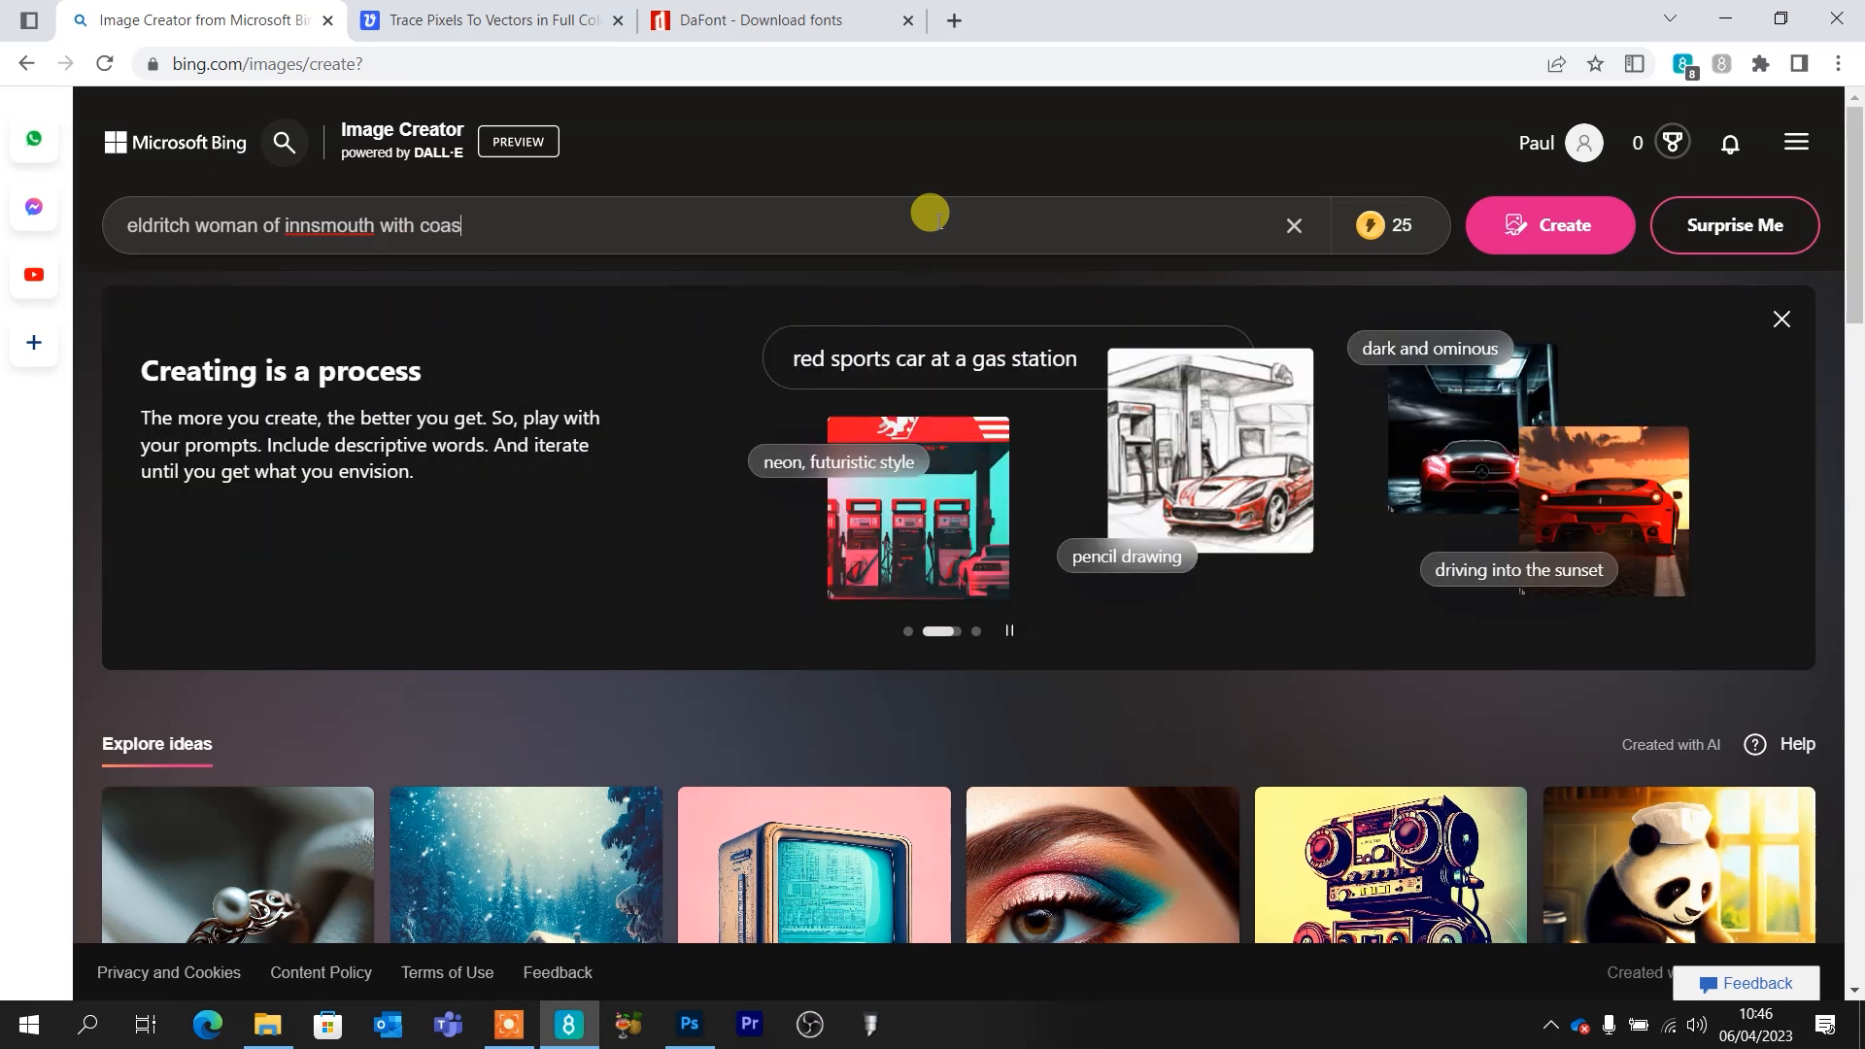
pyautogui.write('tal town ')
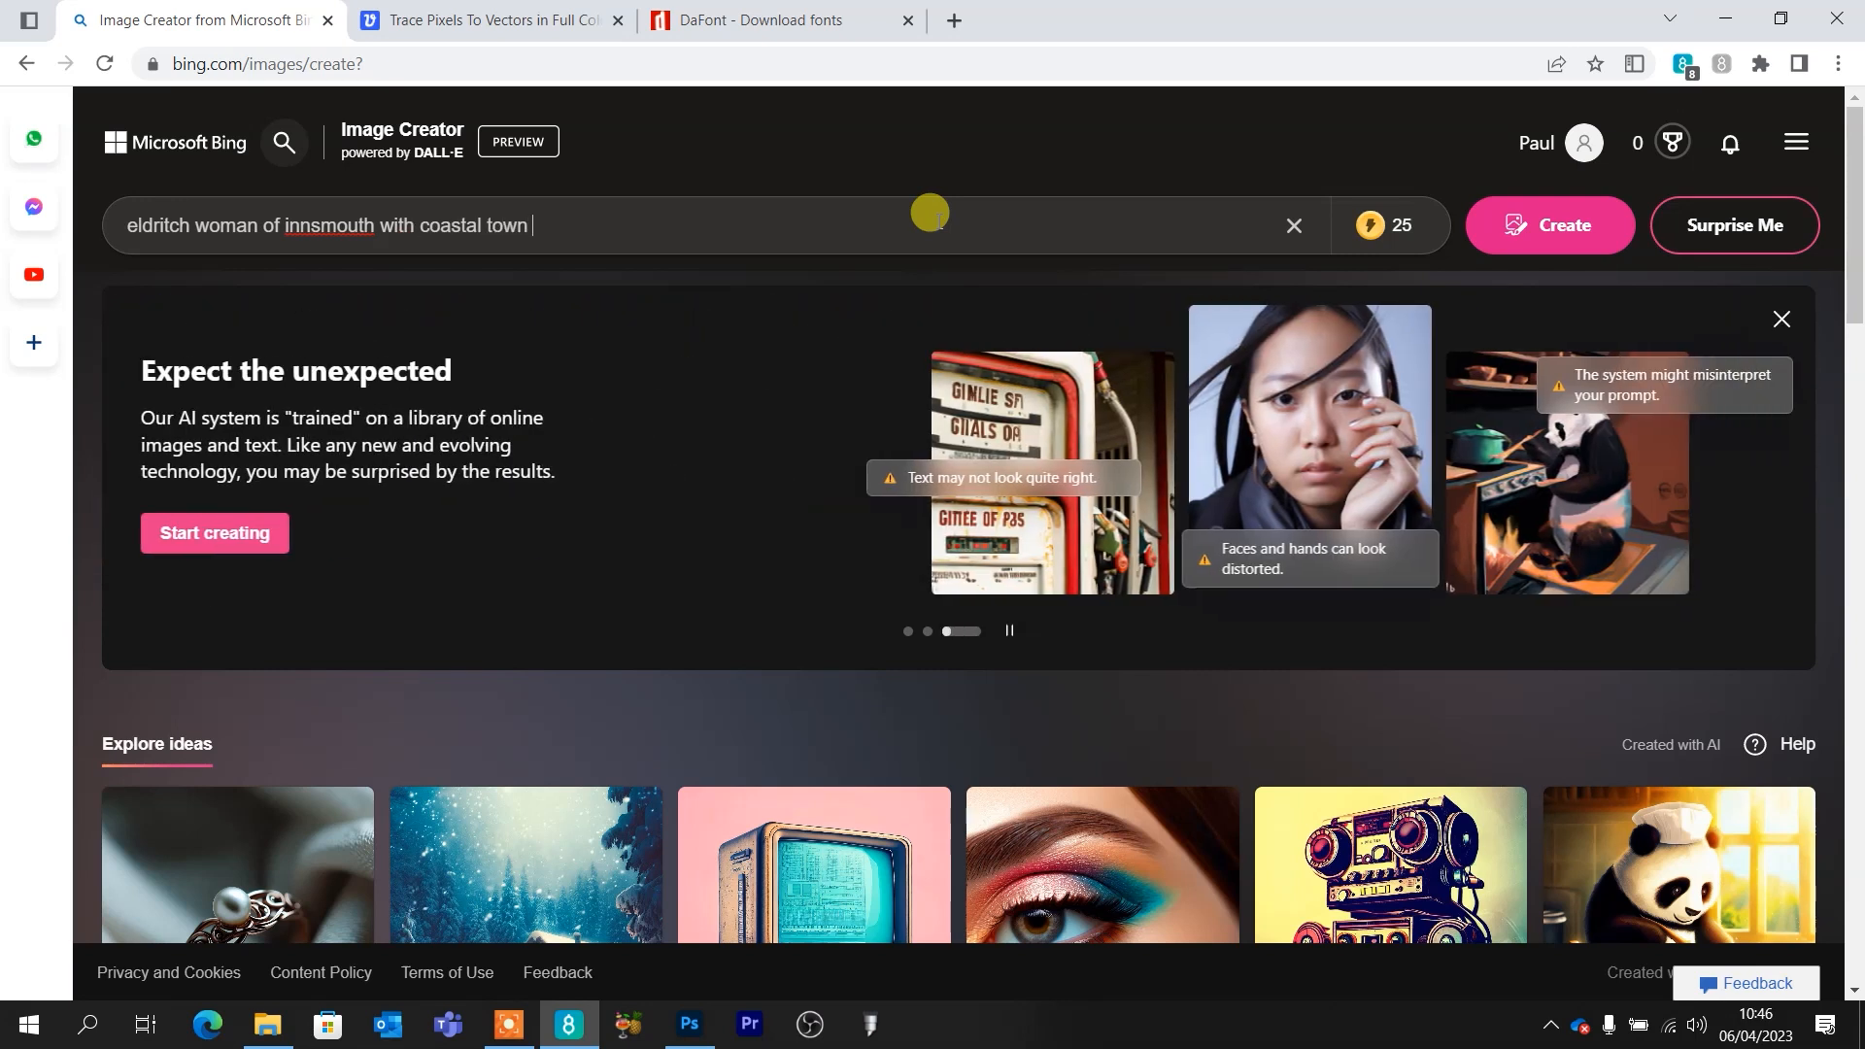
pyautogui.write('behu=')
pyautogui.press('BackSpace')
pyautogui.press('BackSpace')
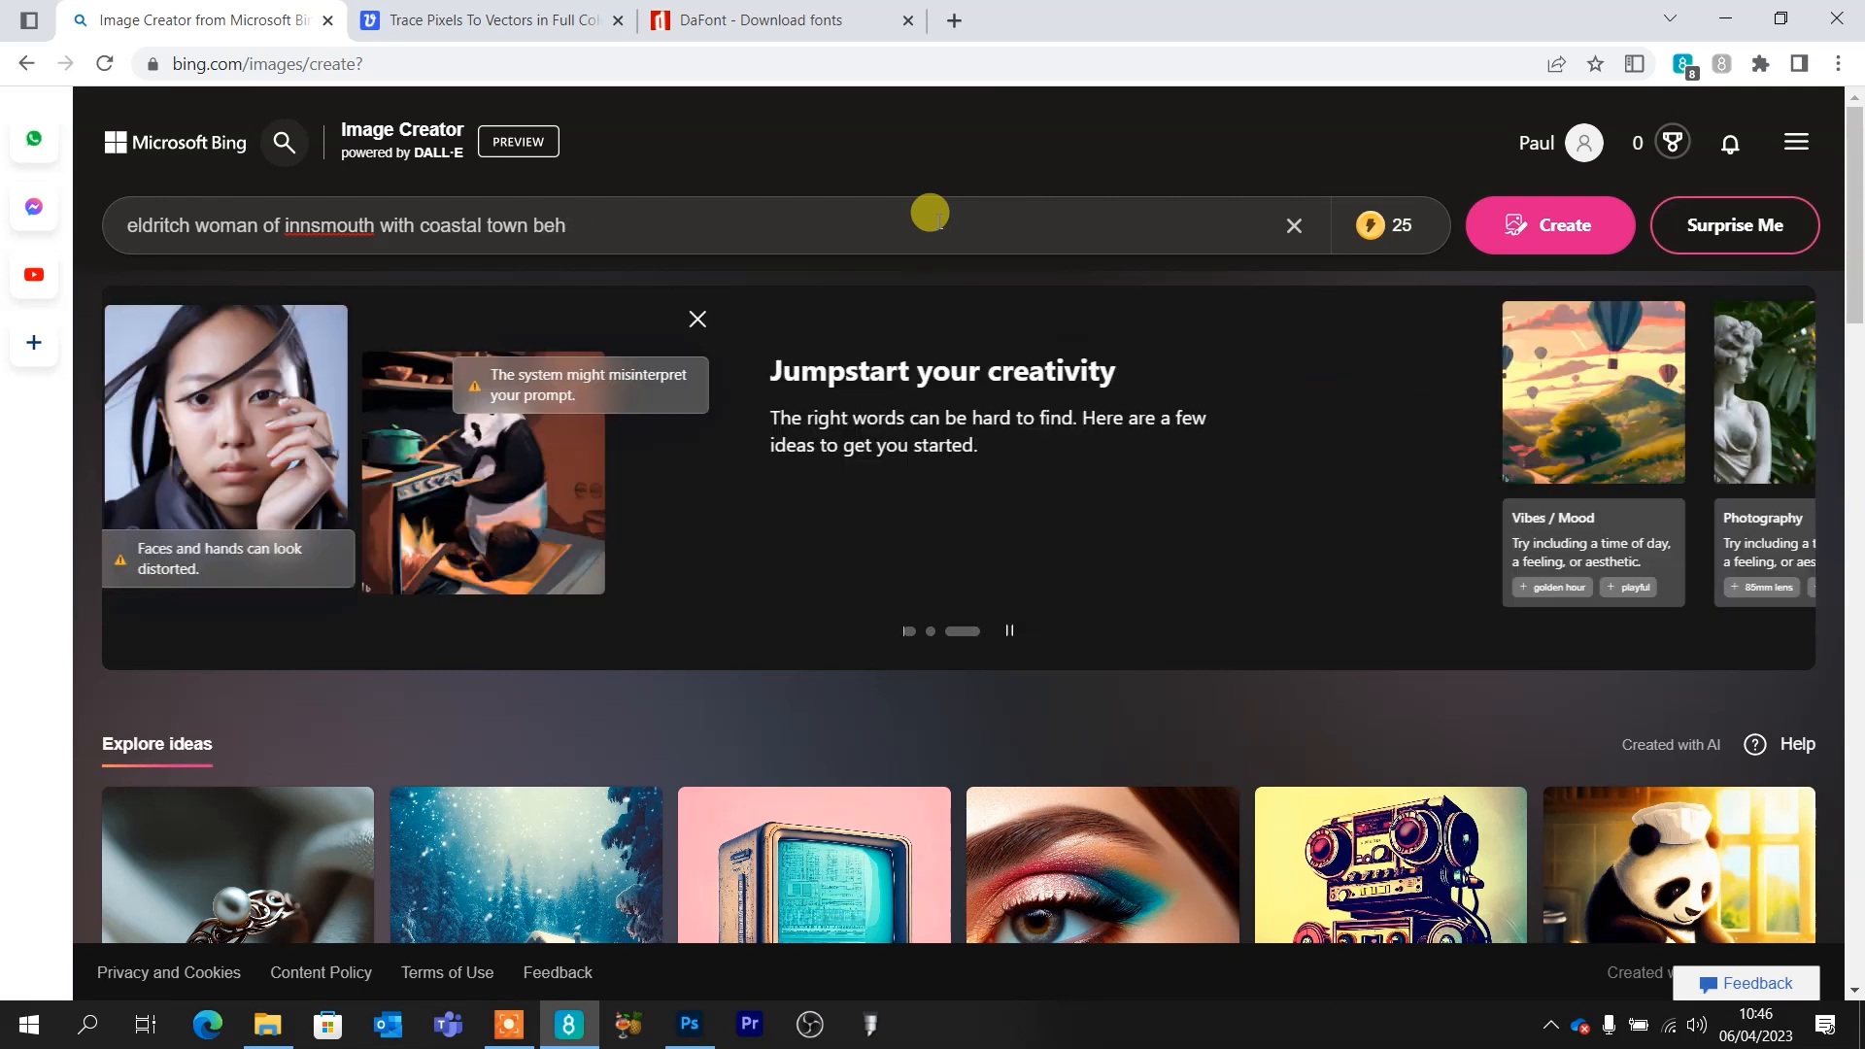
pyautogui.write('ind her')
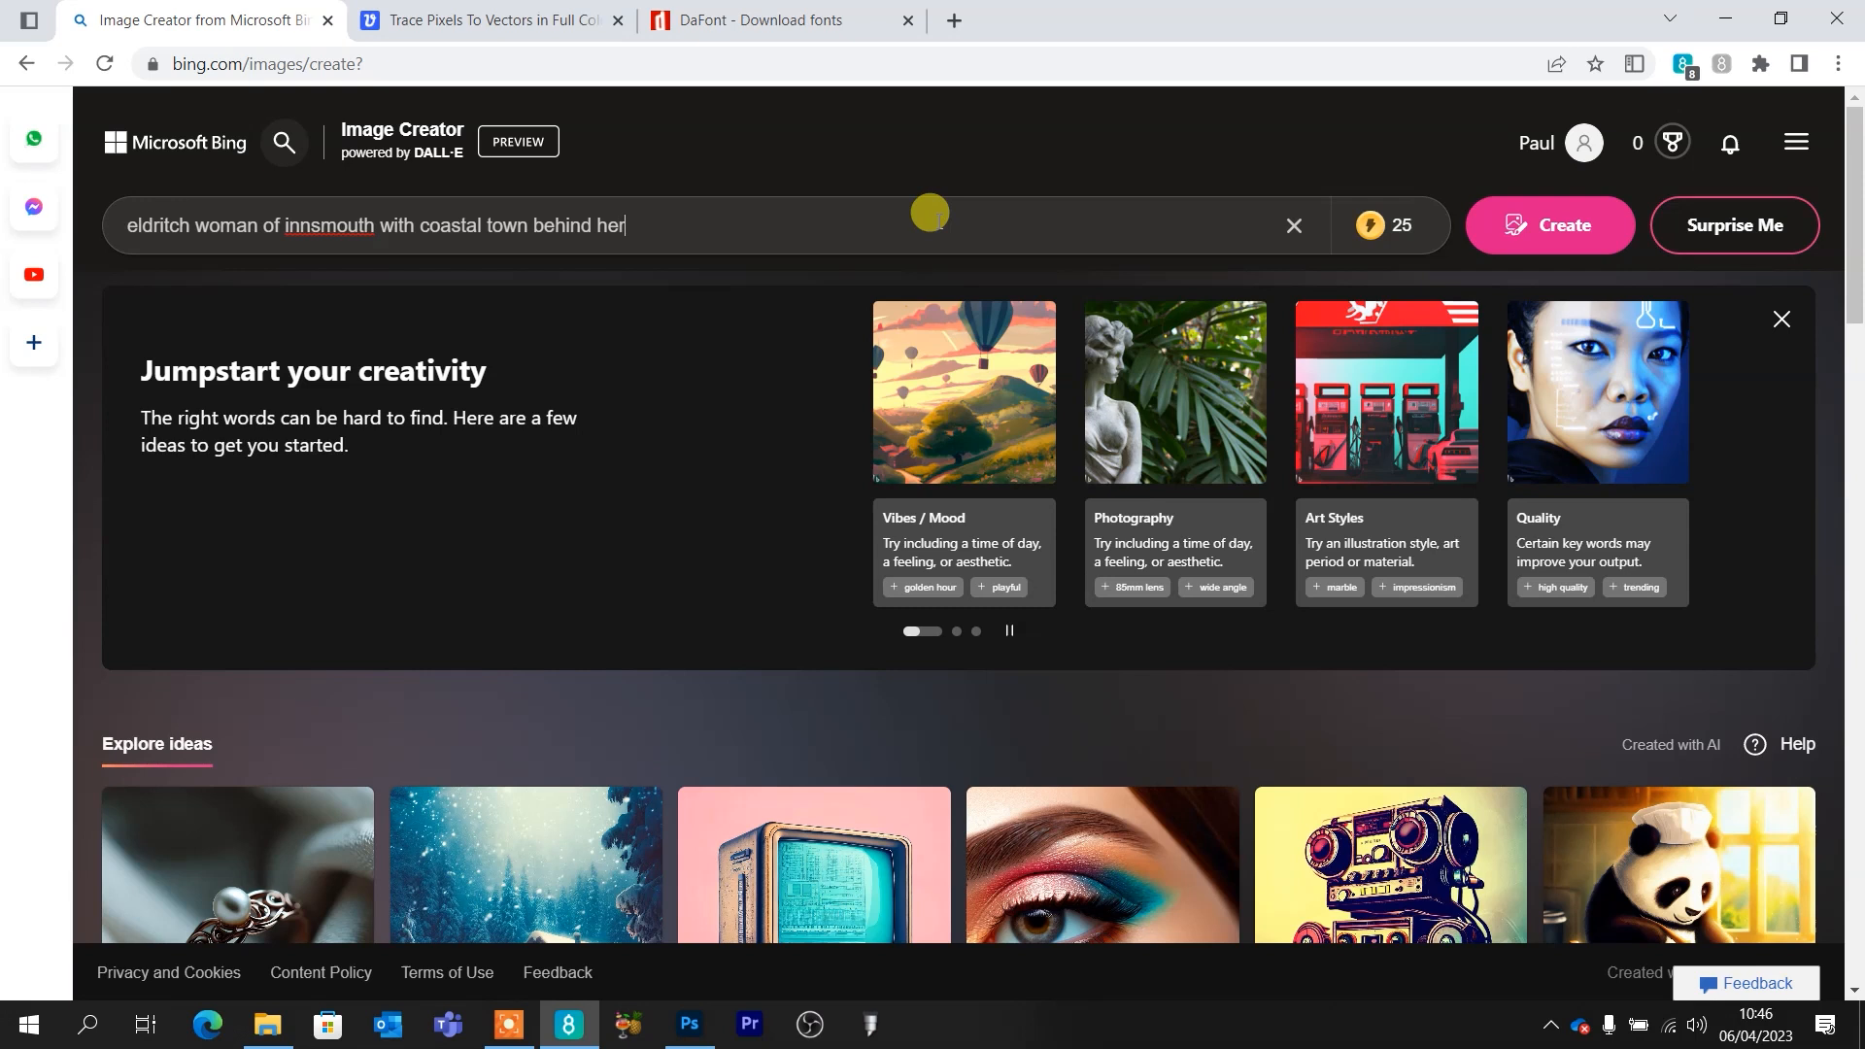
pyautogui.click(1570, 226)
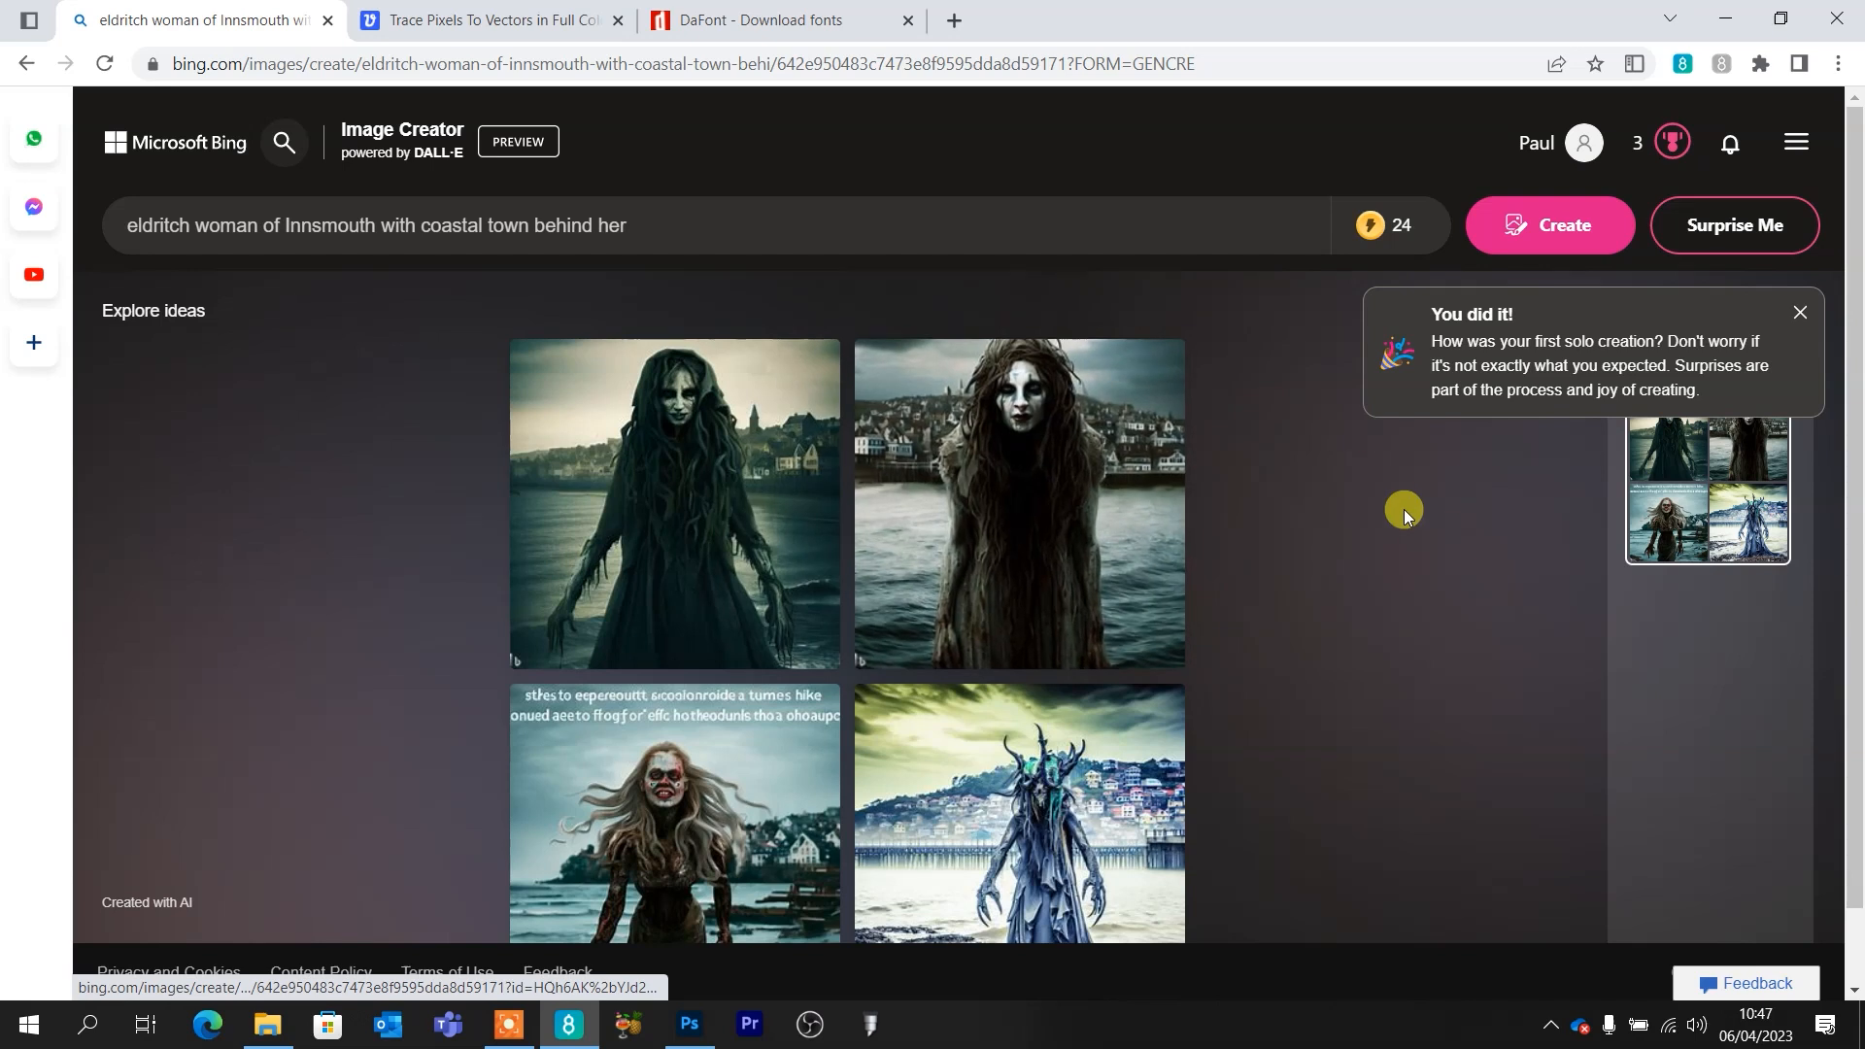
# Examine the first two generated images of the woman at full size and return to the results
pyautogui.scroll(-1, 1319, 492)
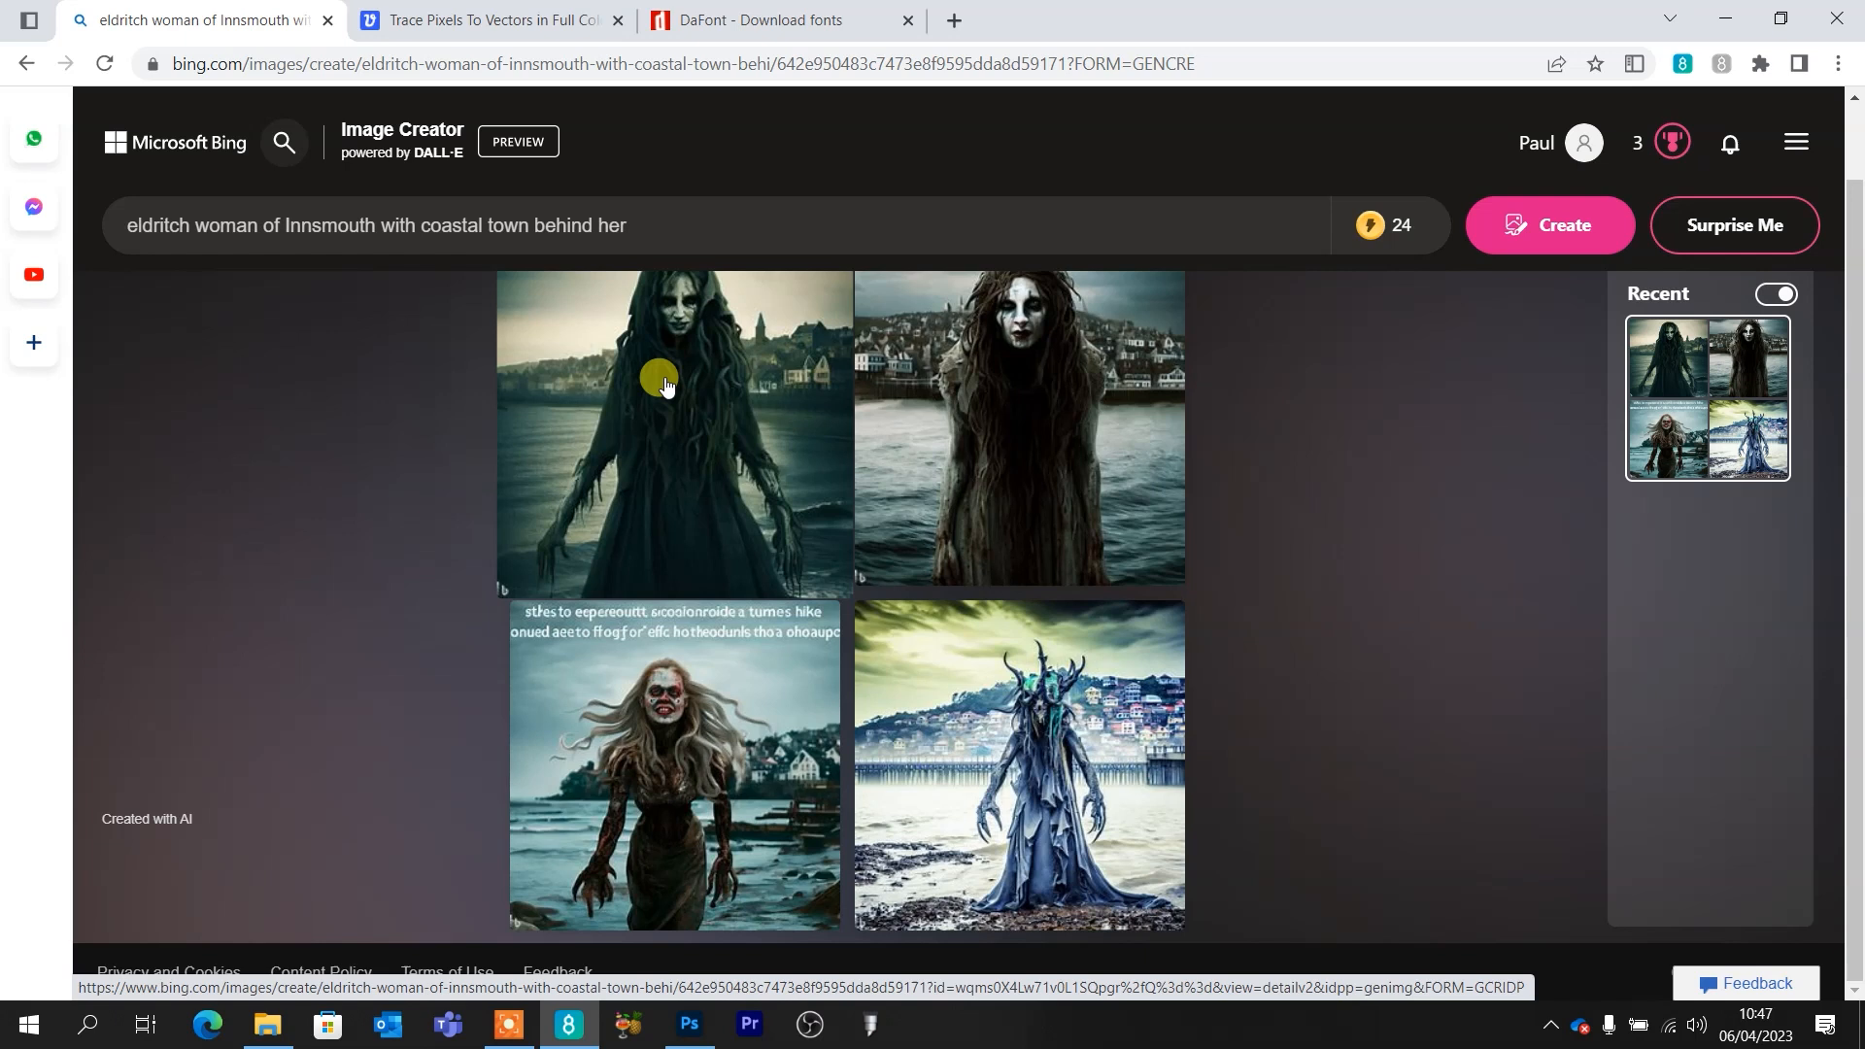
pyautogui.click(666, 385)
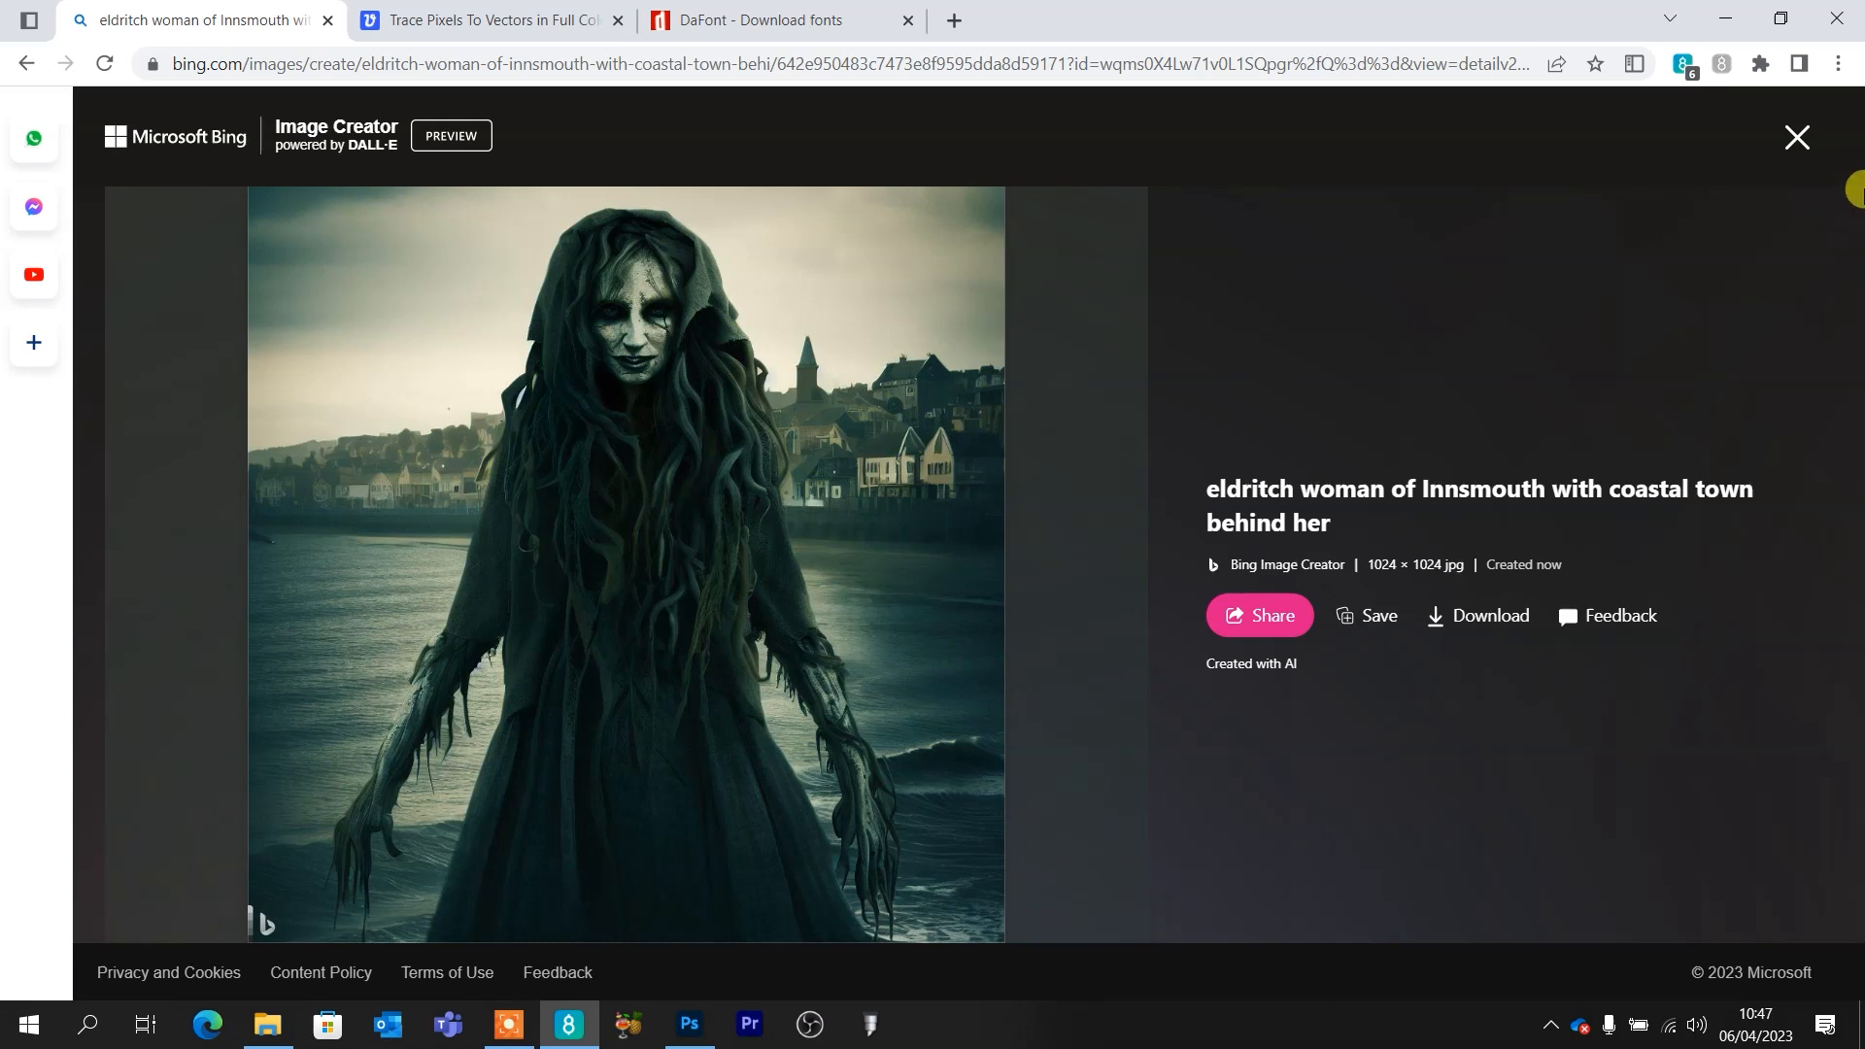
pyautogui.click(1797, 144)
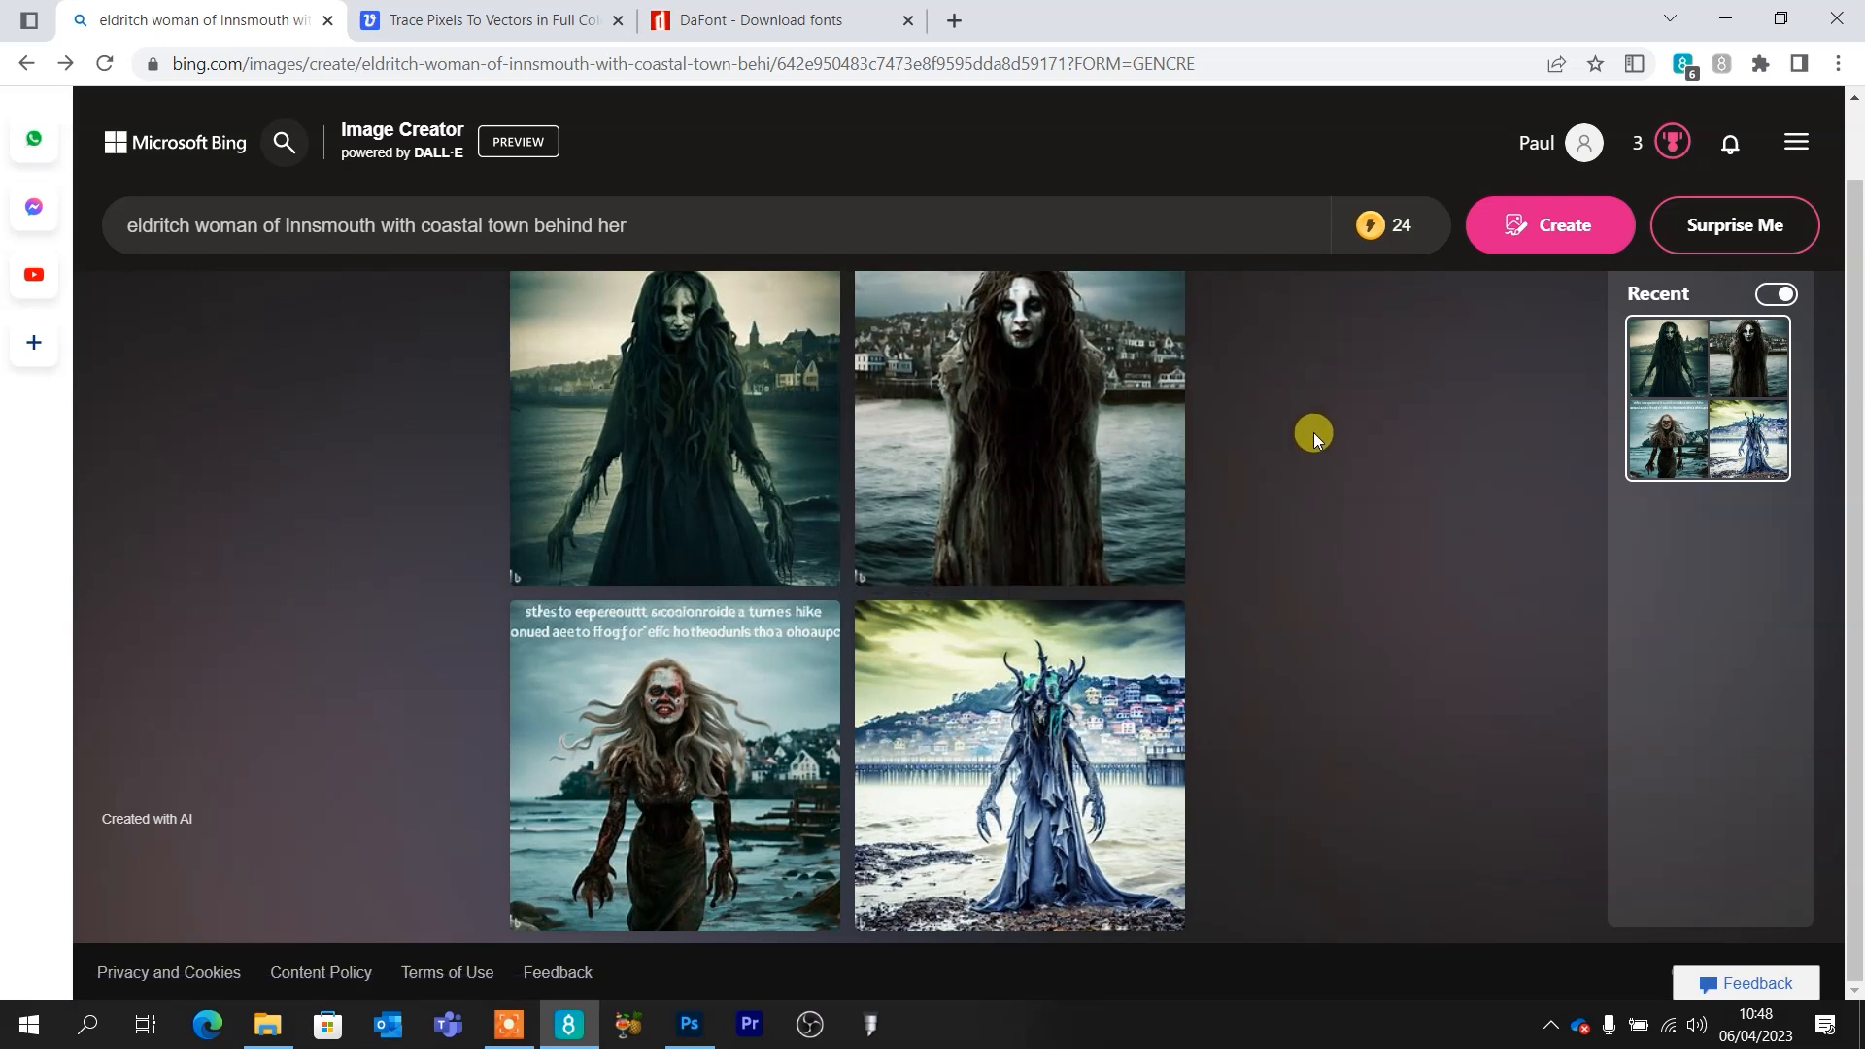
pyautogui.click(1041, 418)
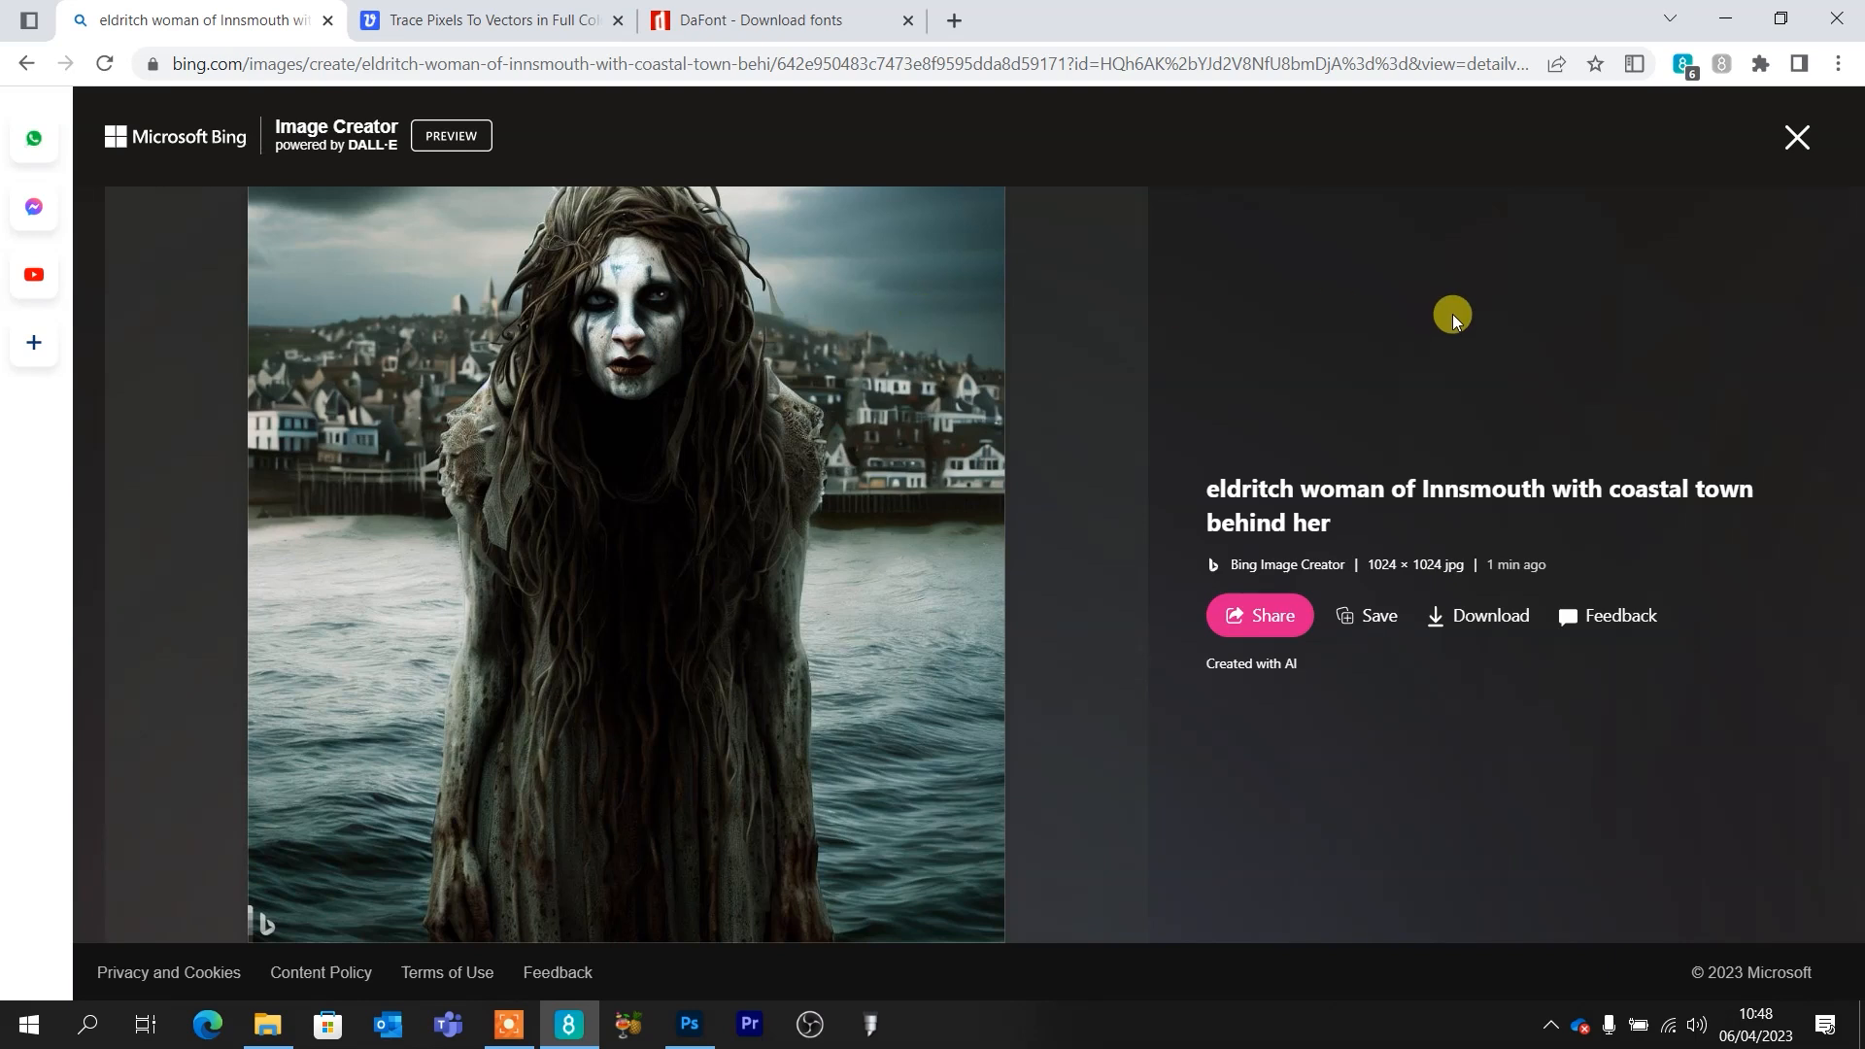
pyautogui.click(1797, 137)
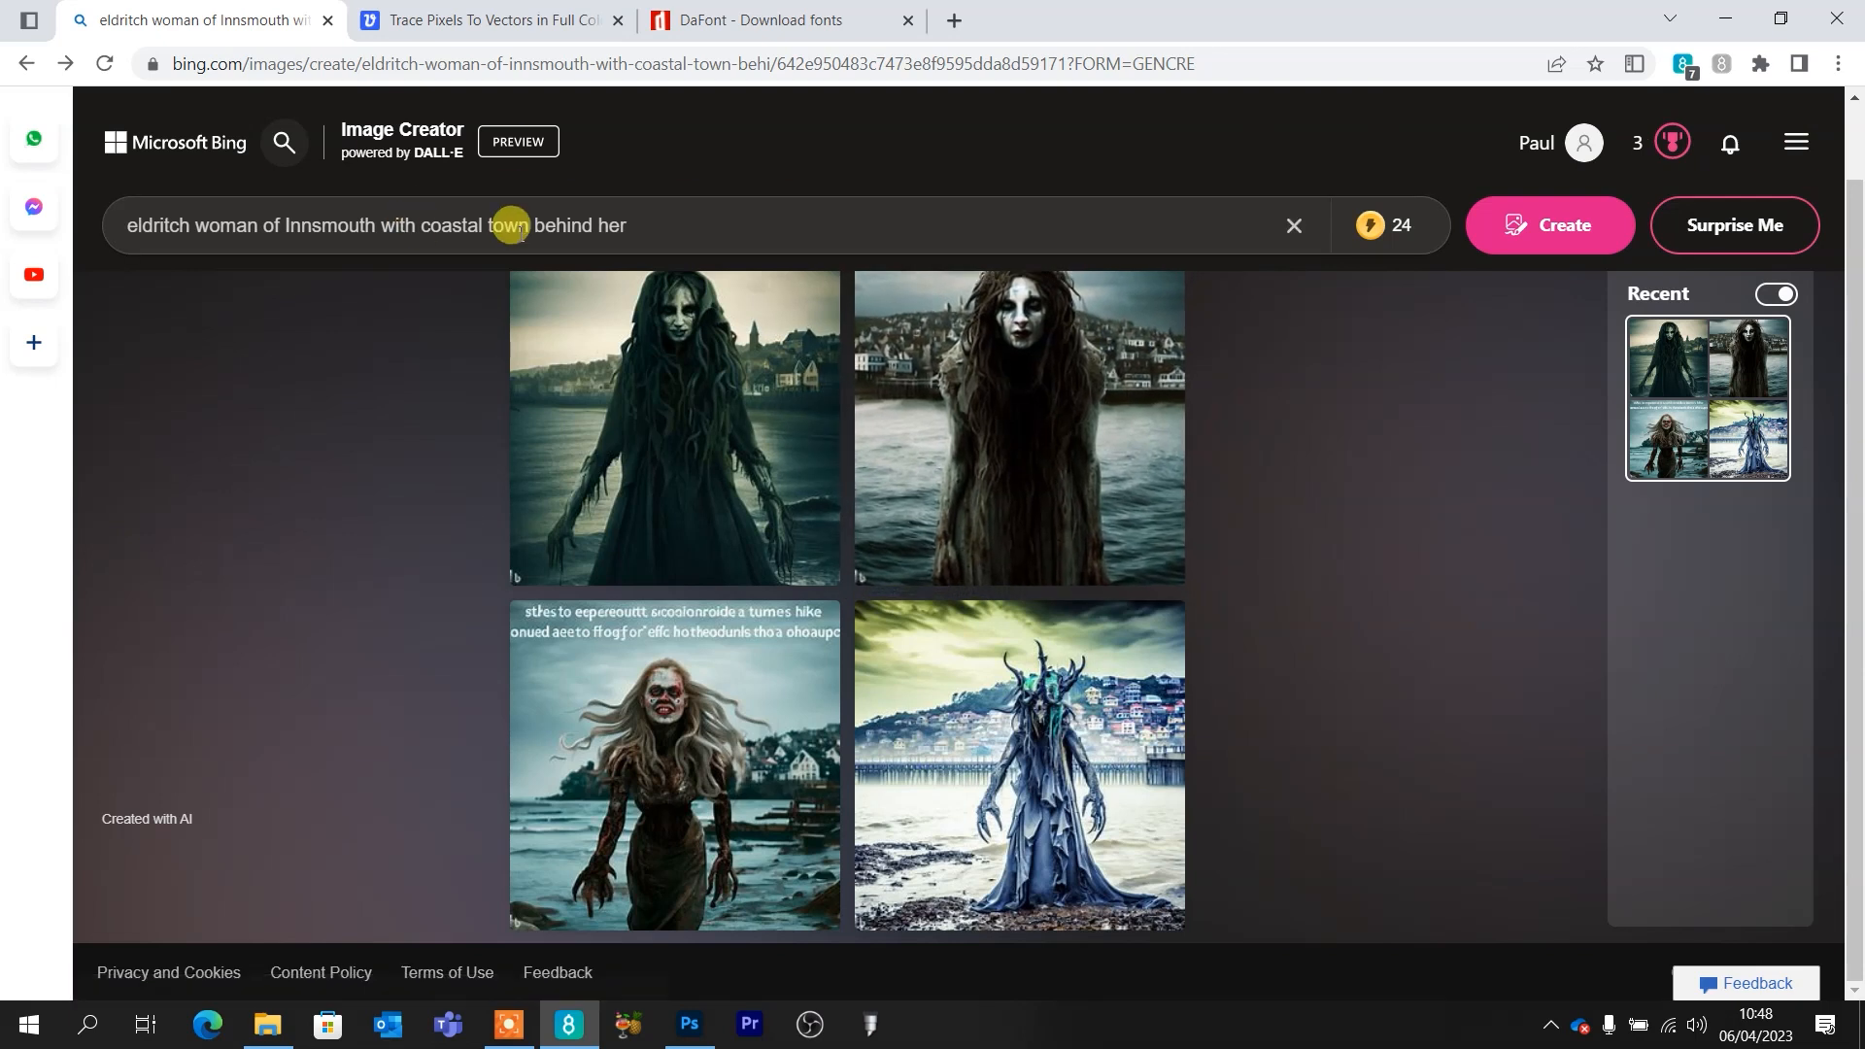
# Extend the prompt with ". Stormy weather. Tentacles. Sin city comic style" and generate new images
pyautogui.click(616, 218)
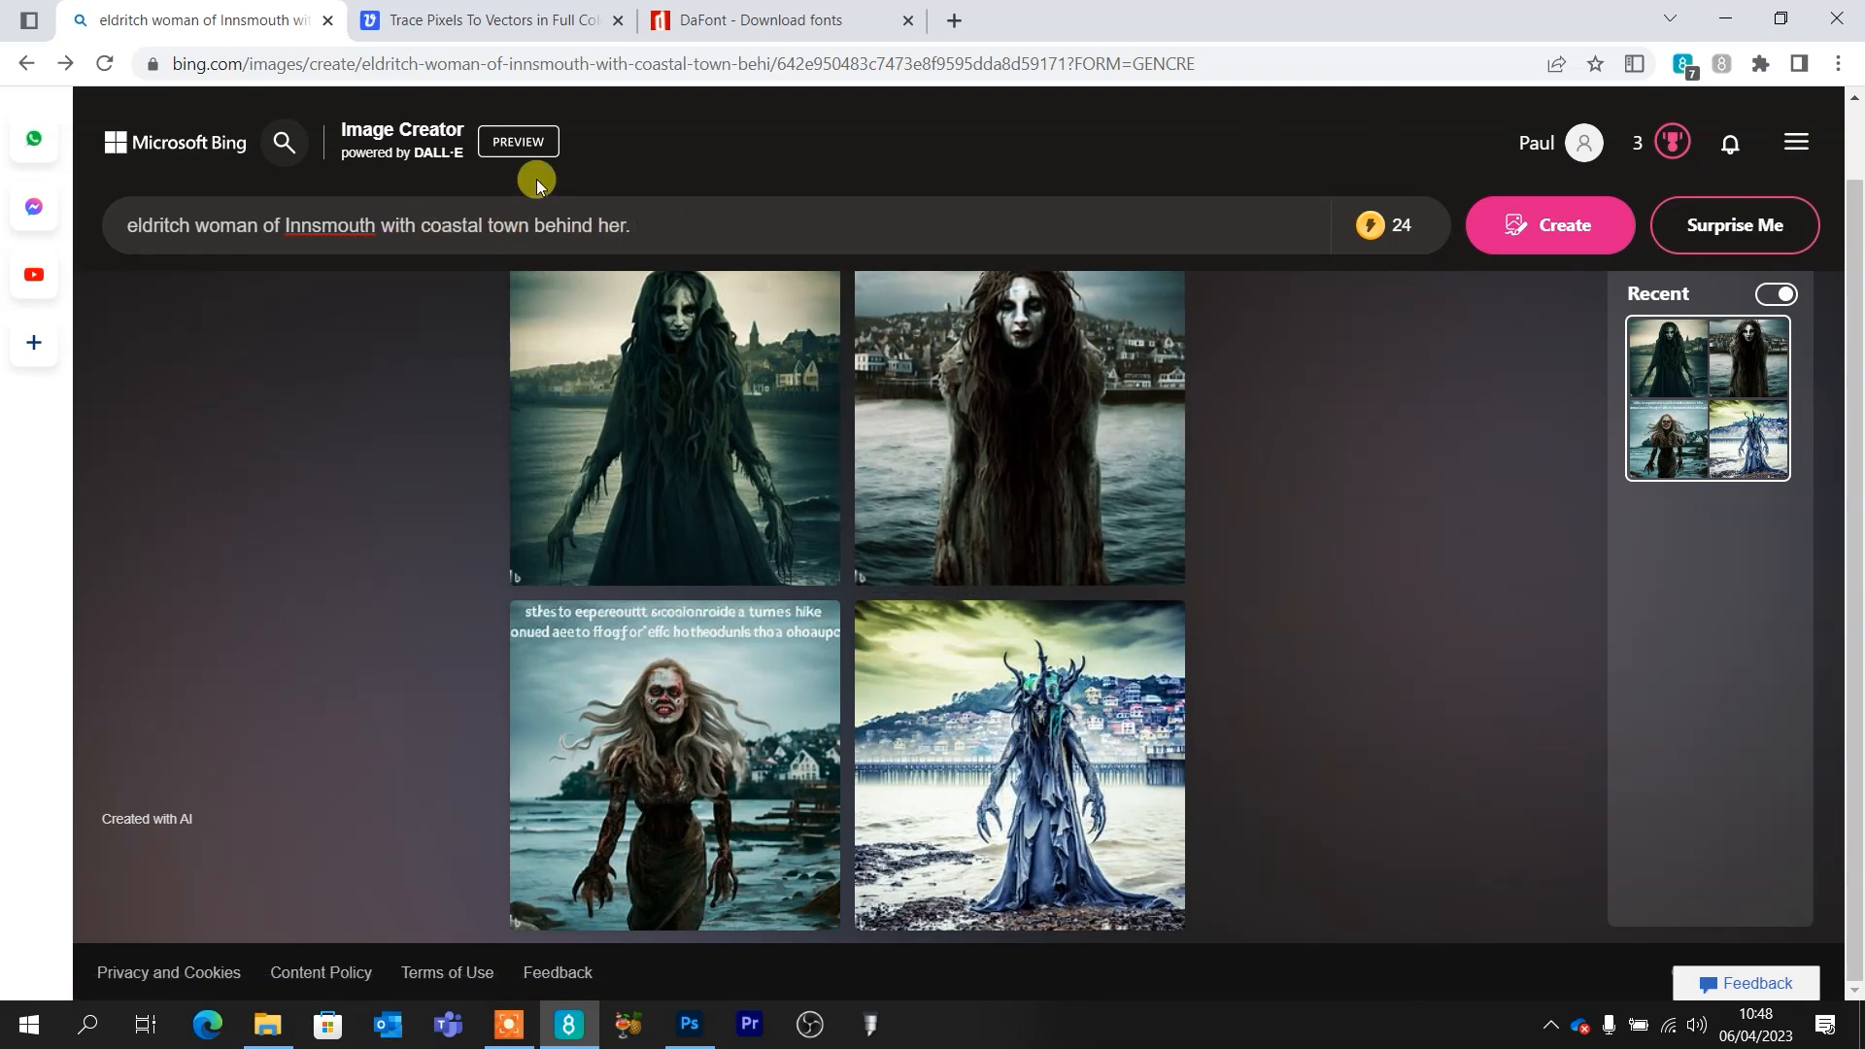
pyautogui.write('Stormy weather. Tentacles')
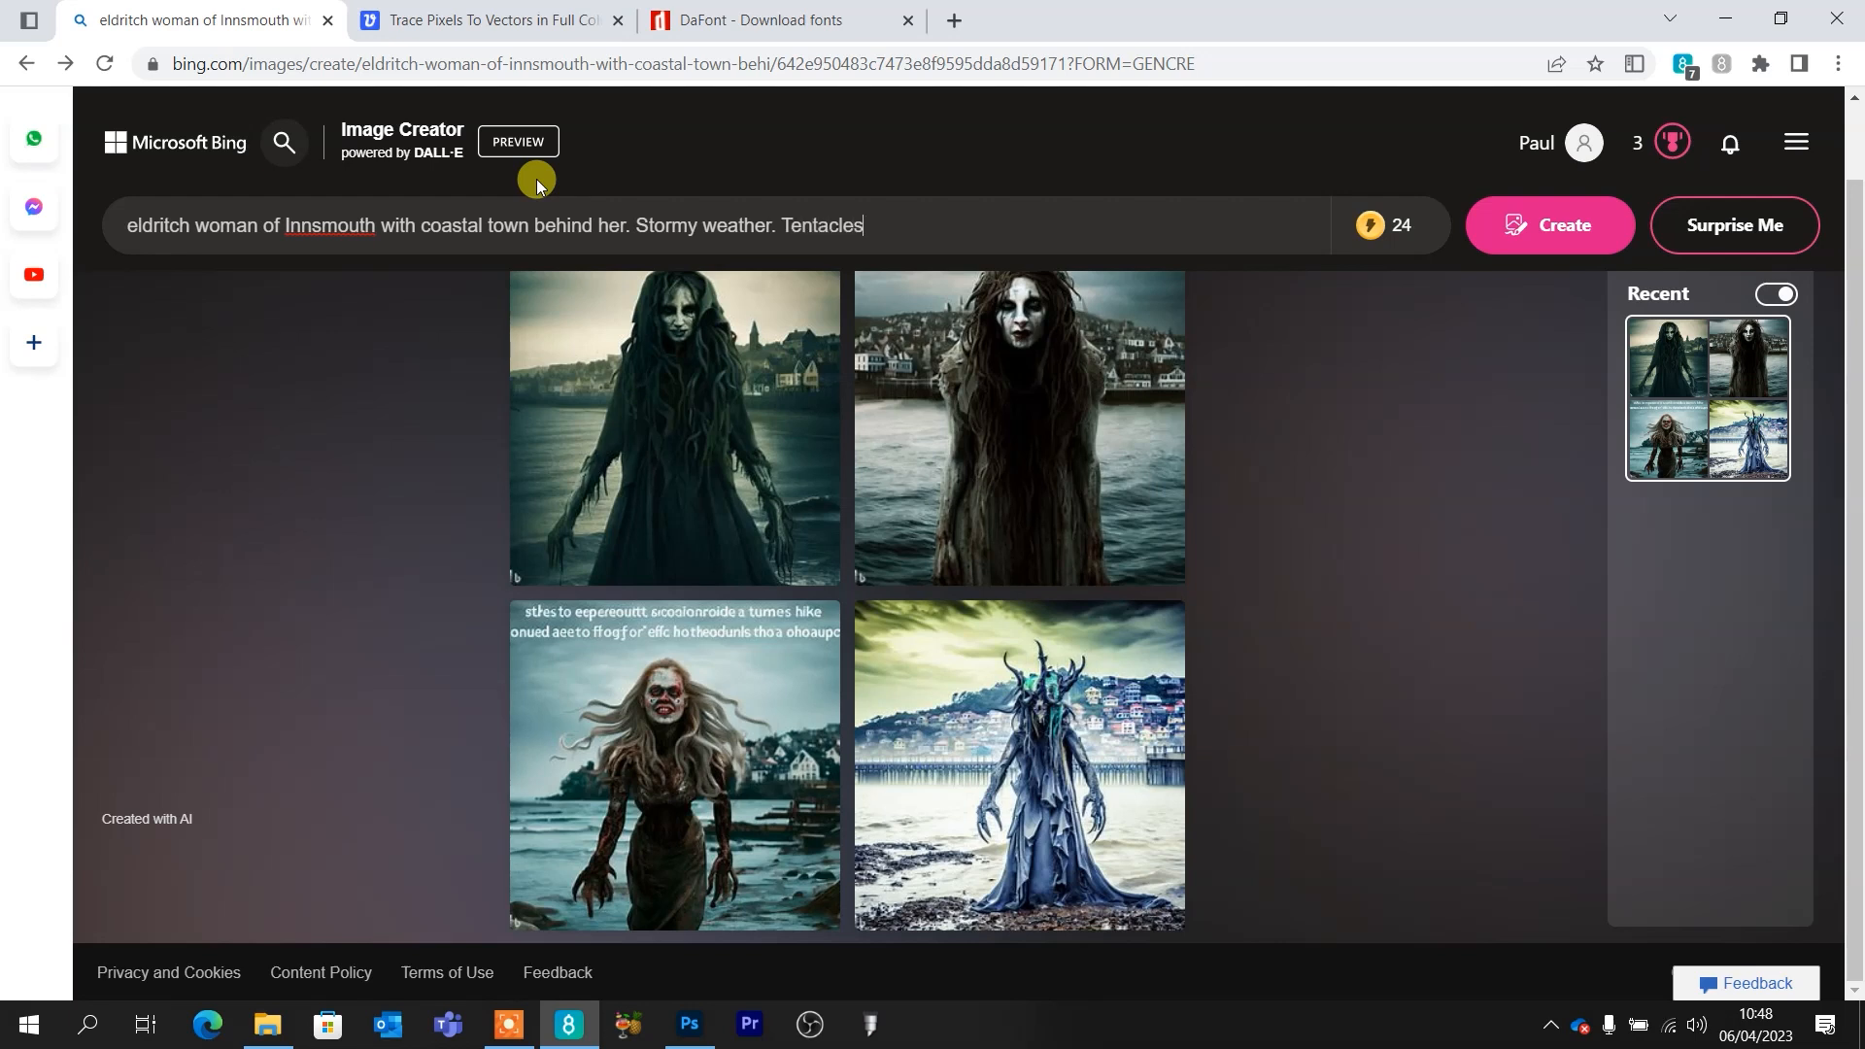
pyautogui.write('. Sin city comic style')
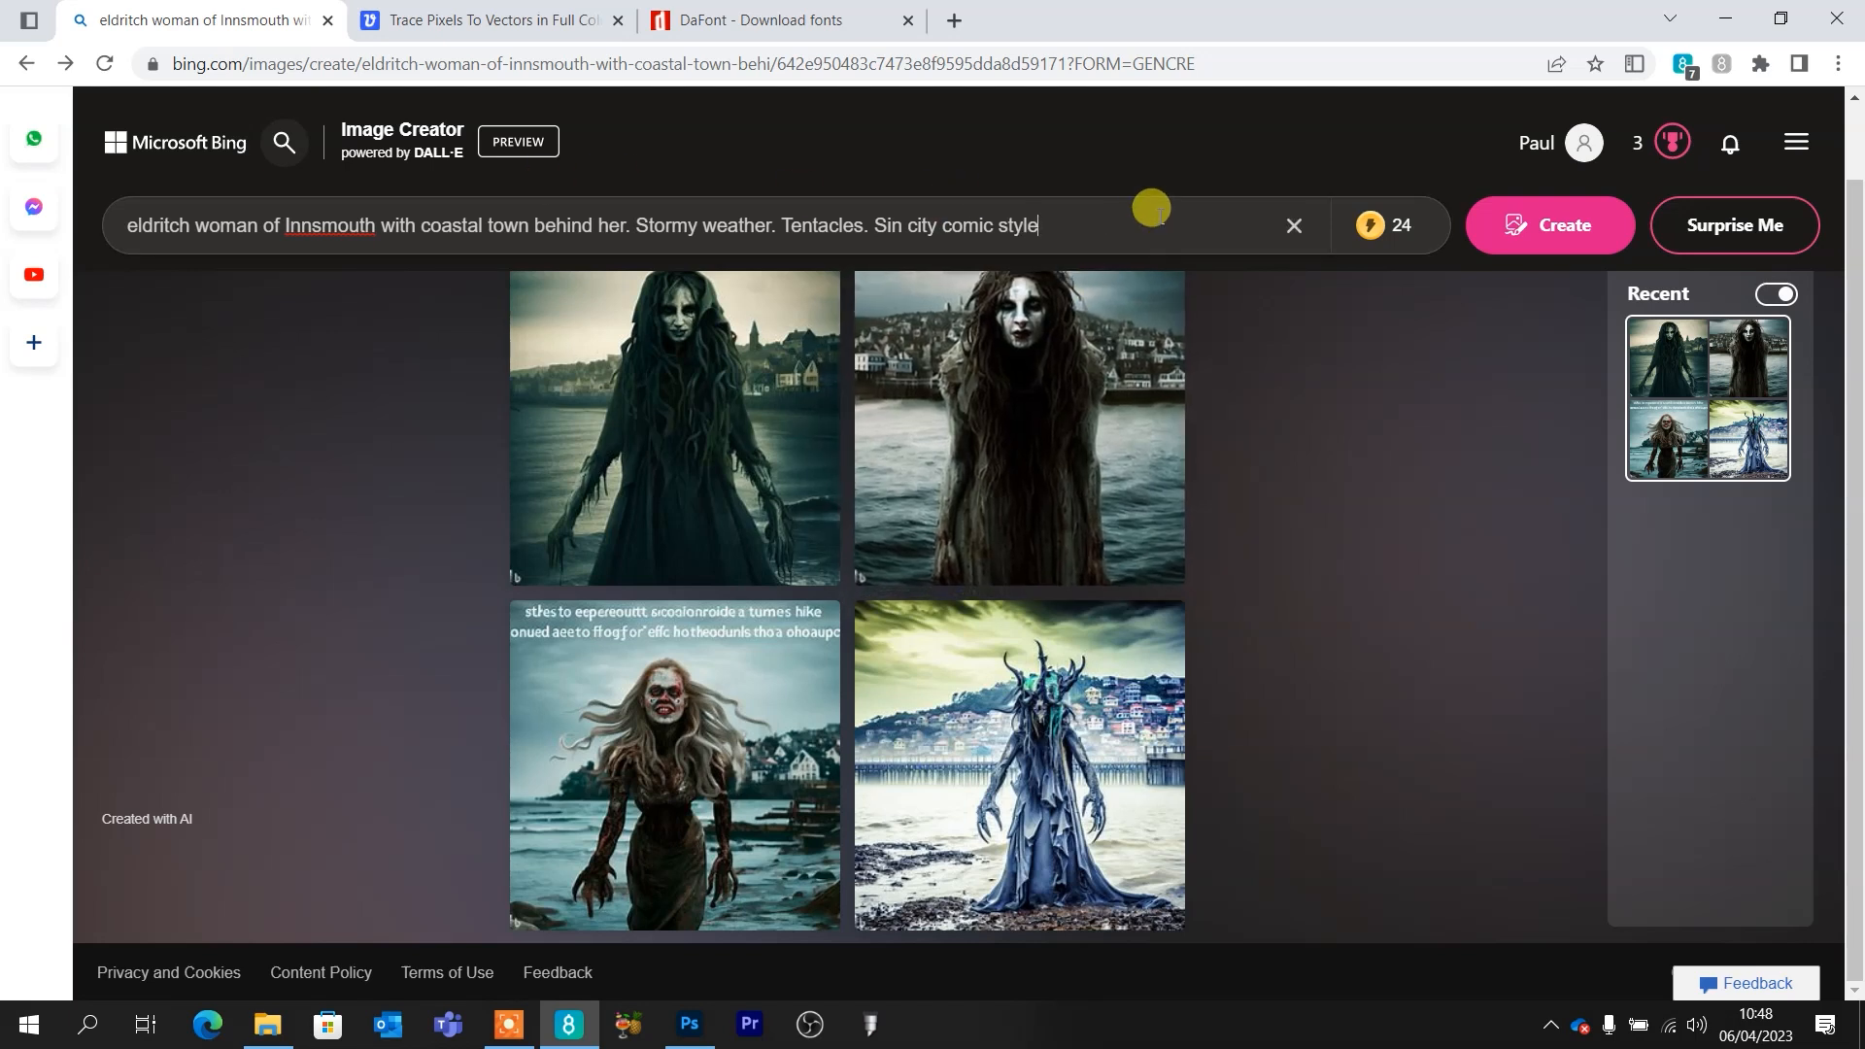
pyautogui.click(1554, 227)
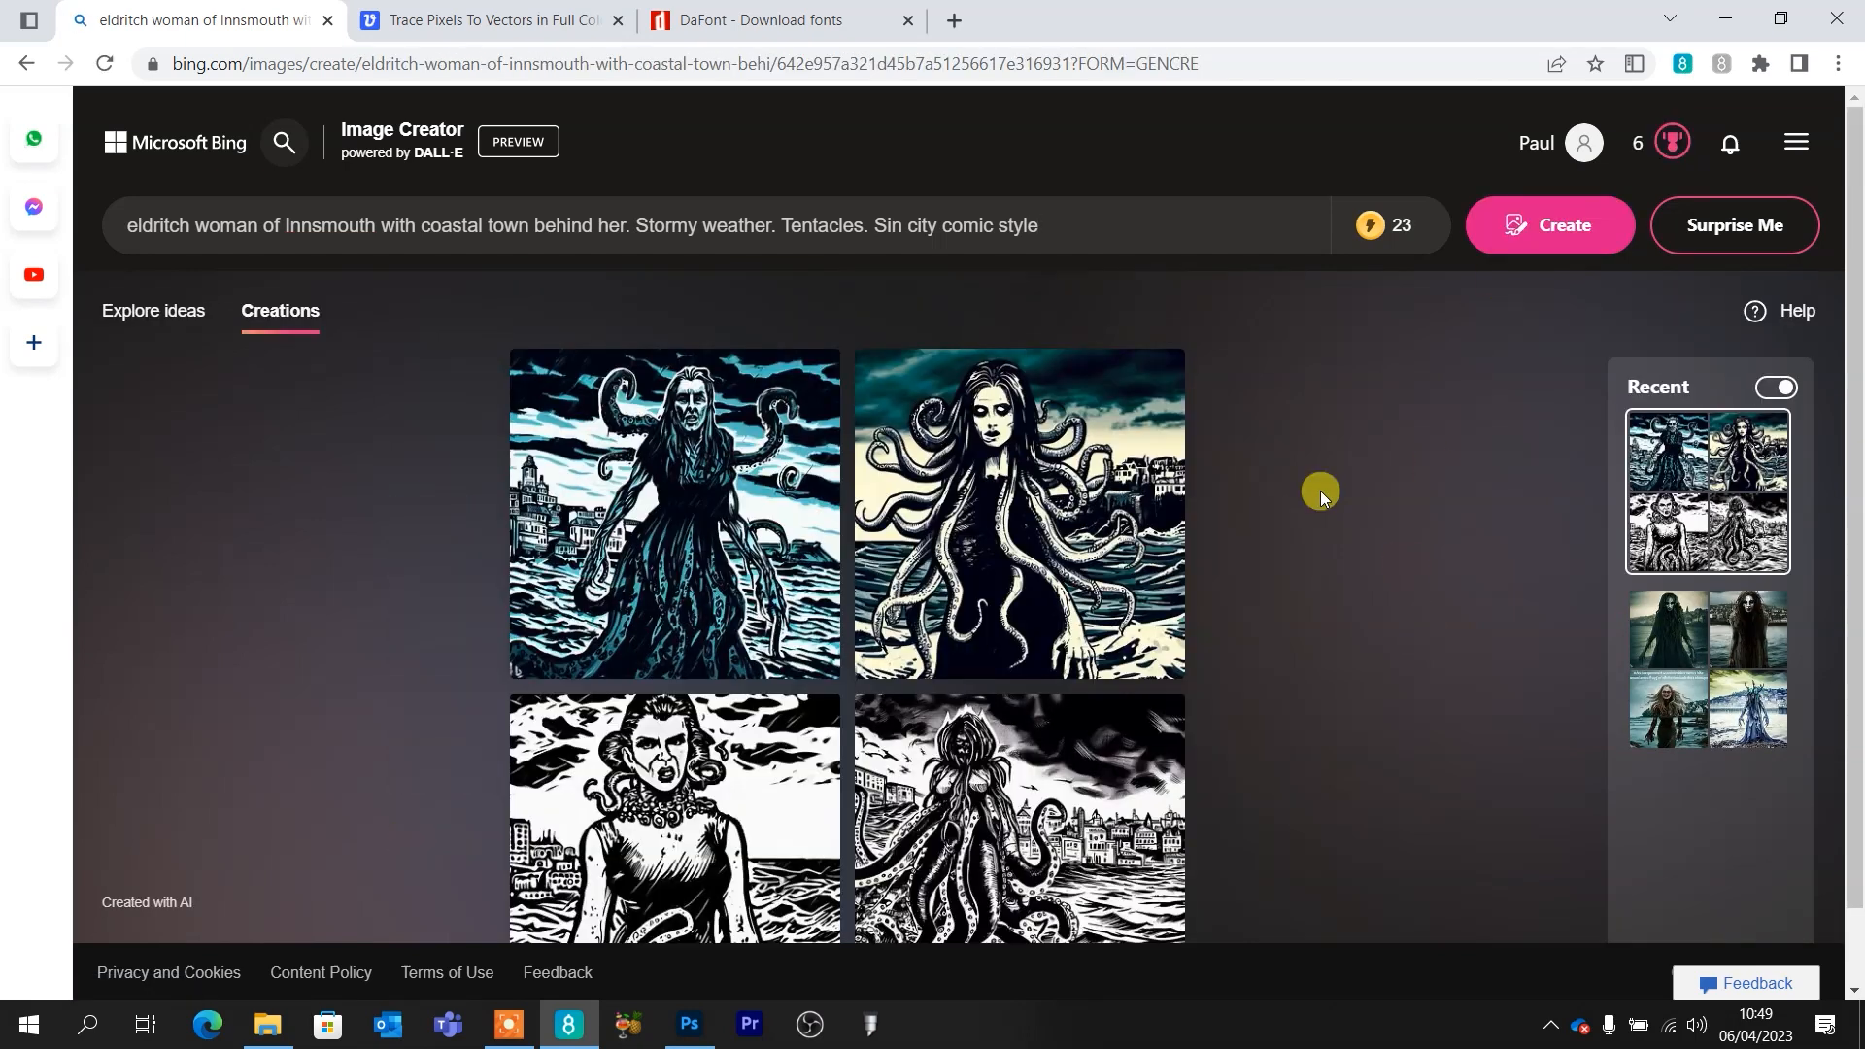
# Remove "Tentacles." from the prompt and generate the images again
pyautogui.scroll(-1, 1320, 492)
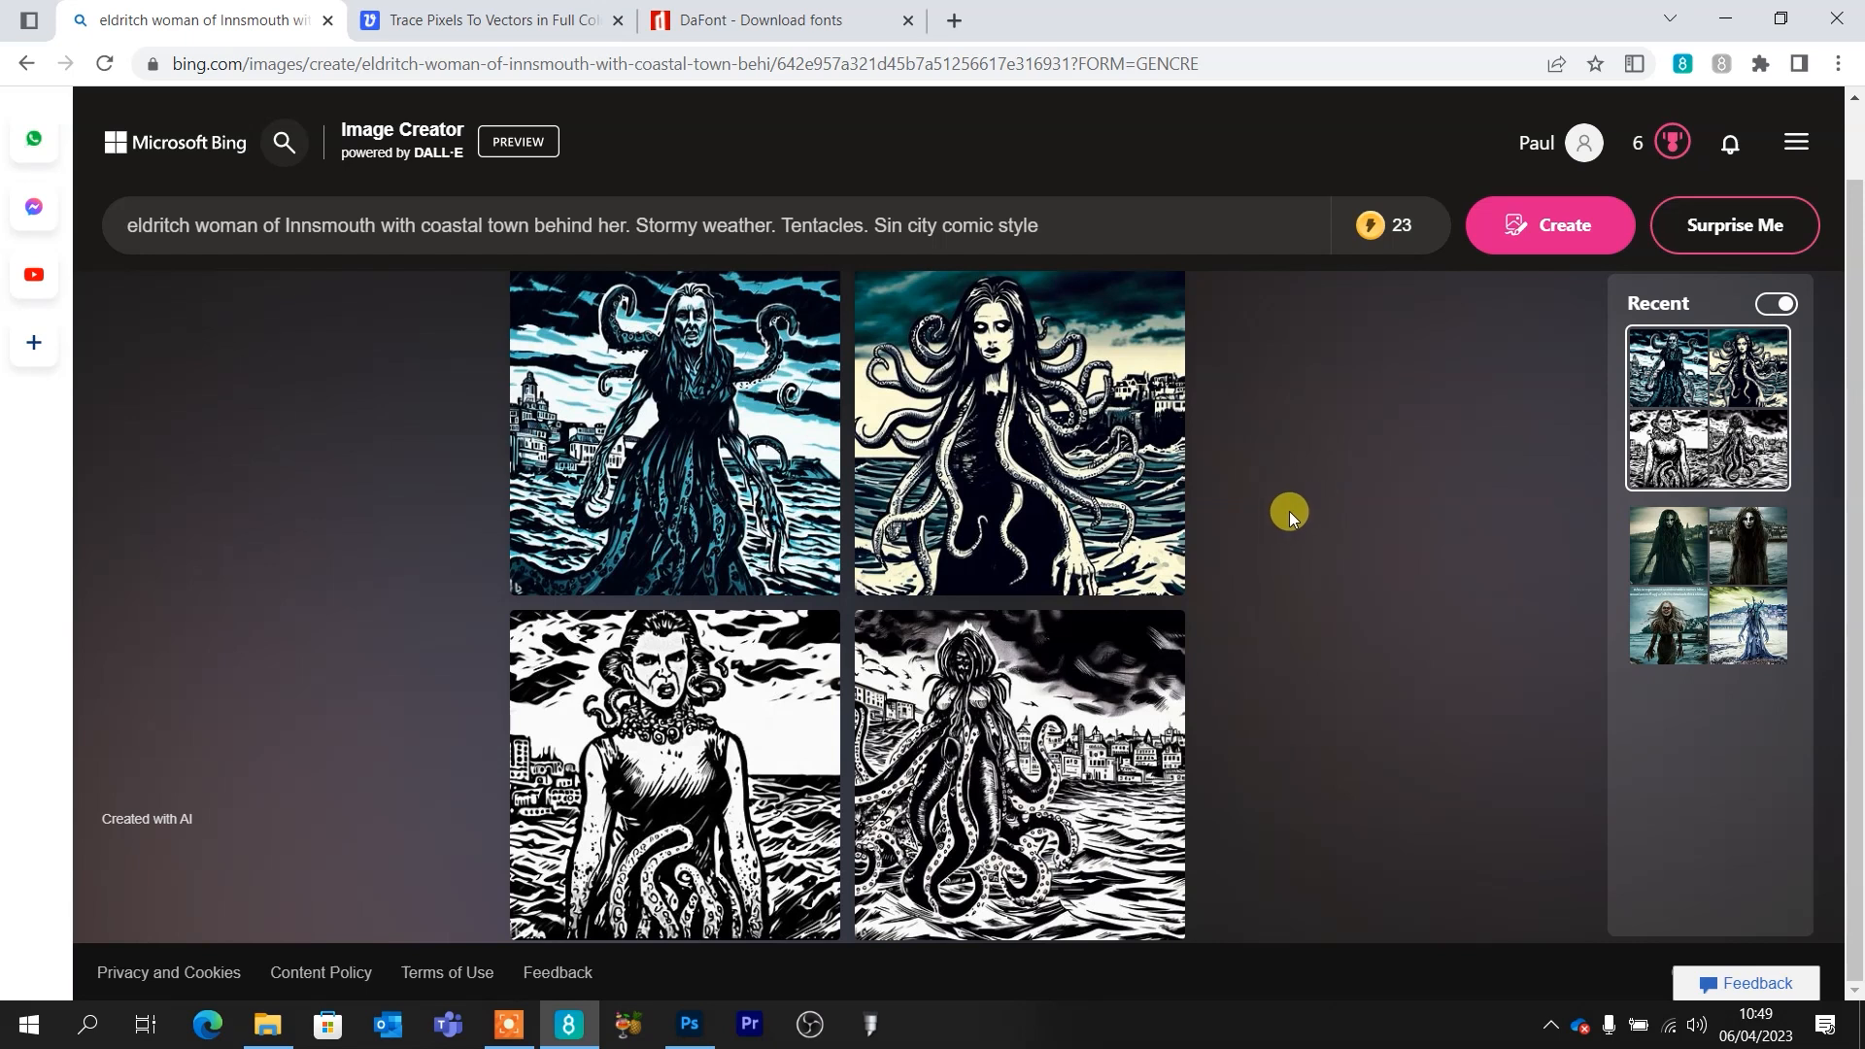
pyautogui.moveTo(861, 212); pyautogui.dragTo(763, 218)
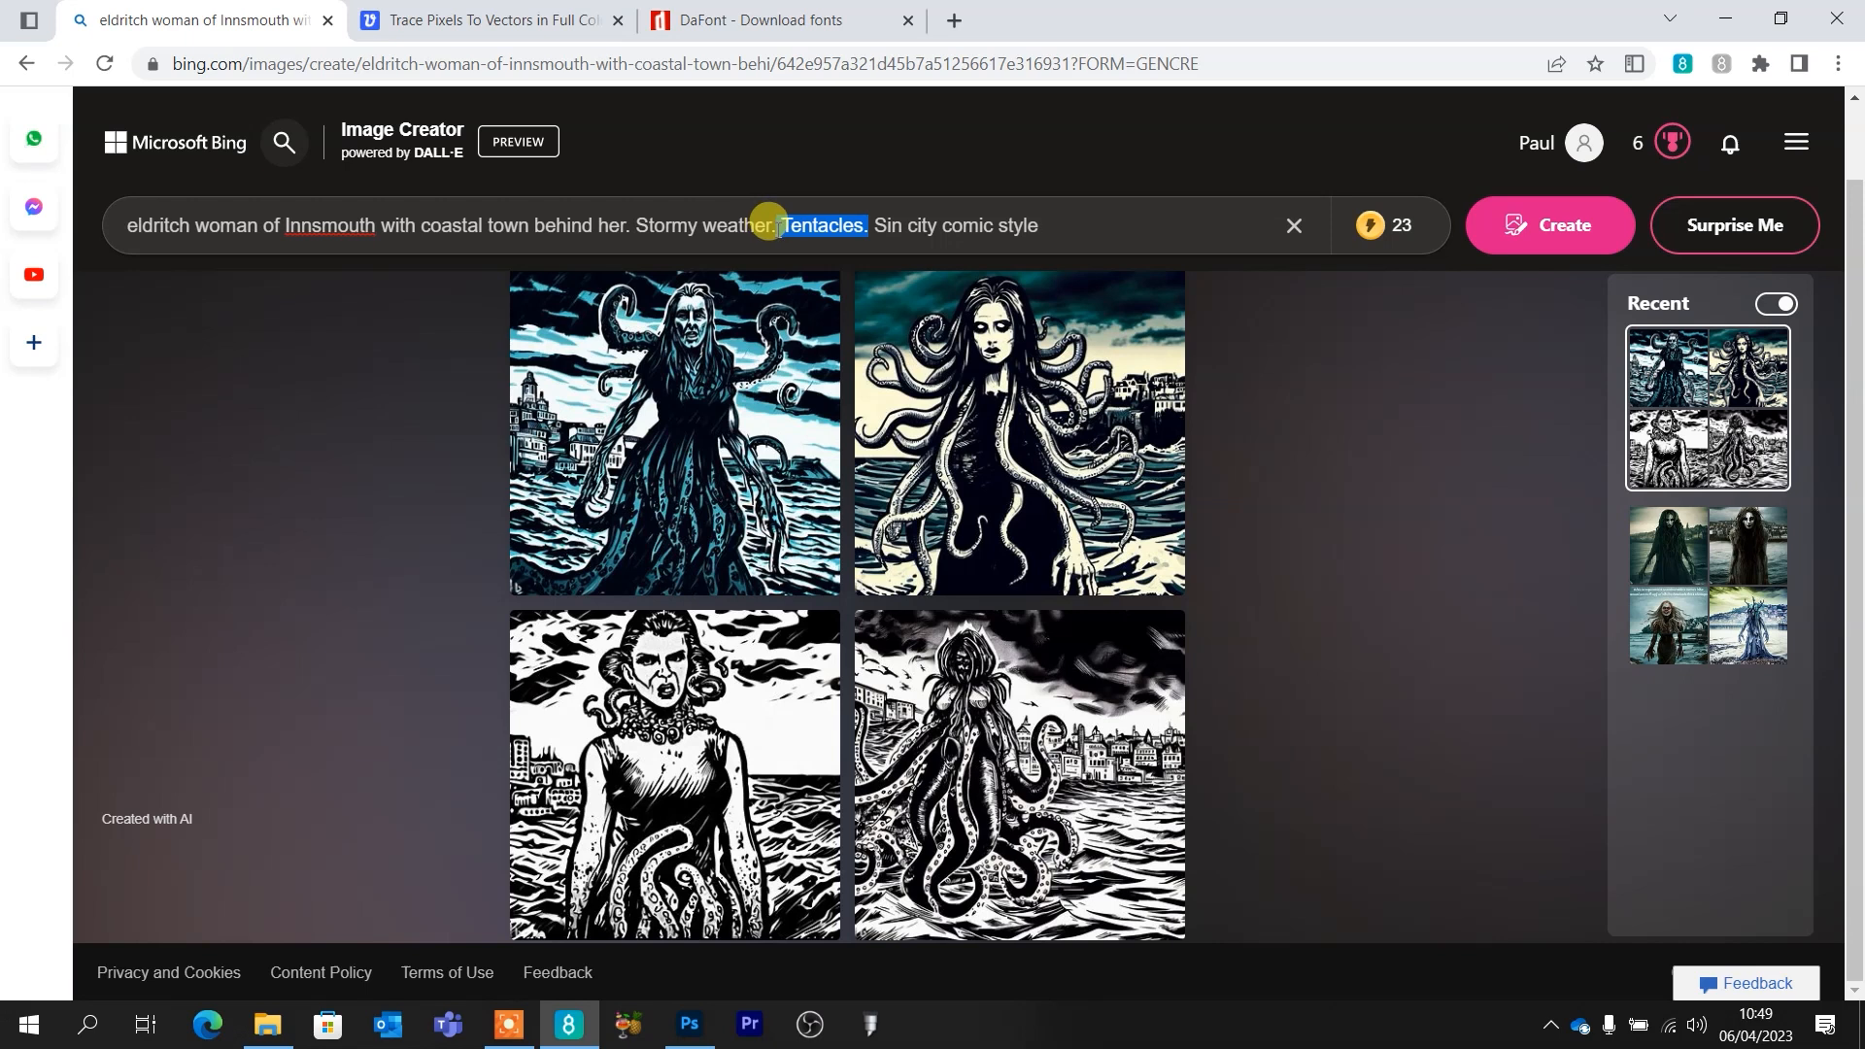
pyautogui.press('BackSpace')
pyautogui.moveTo(1384, 257)
pyautogui.click(1556, 231)
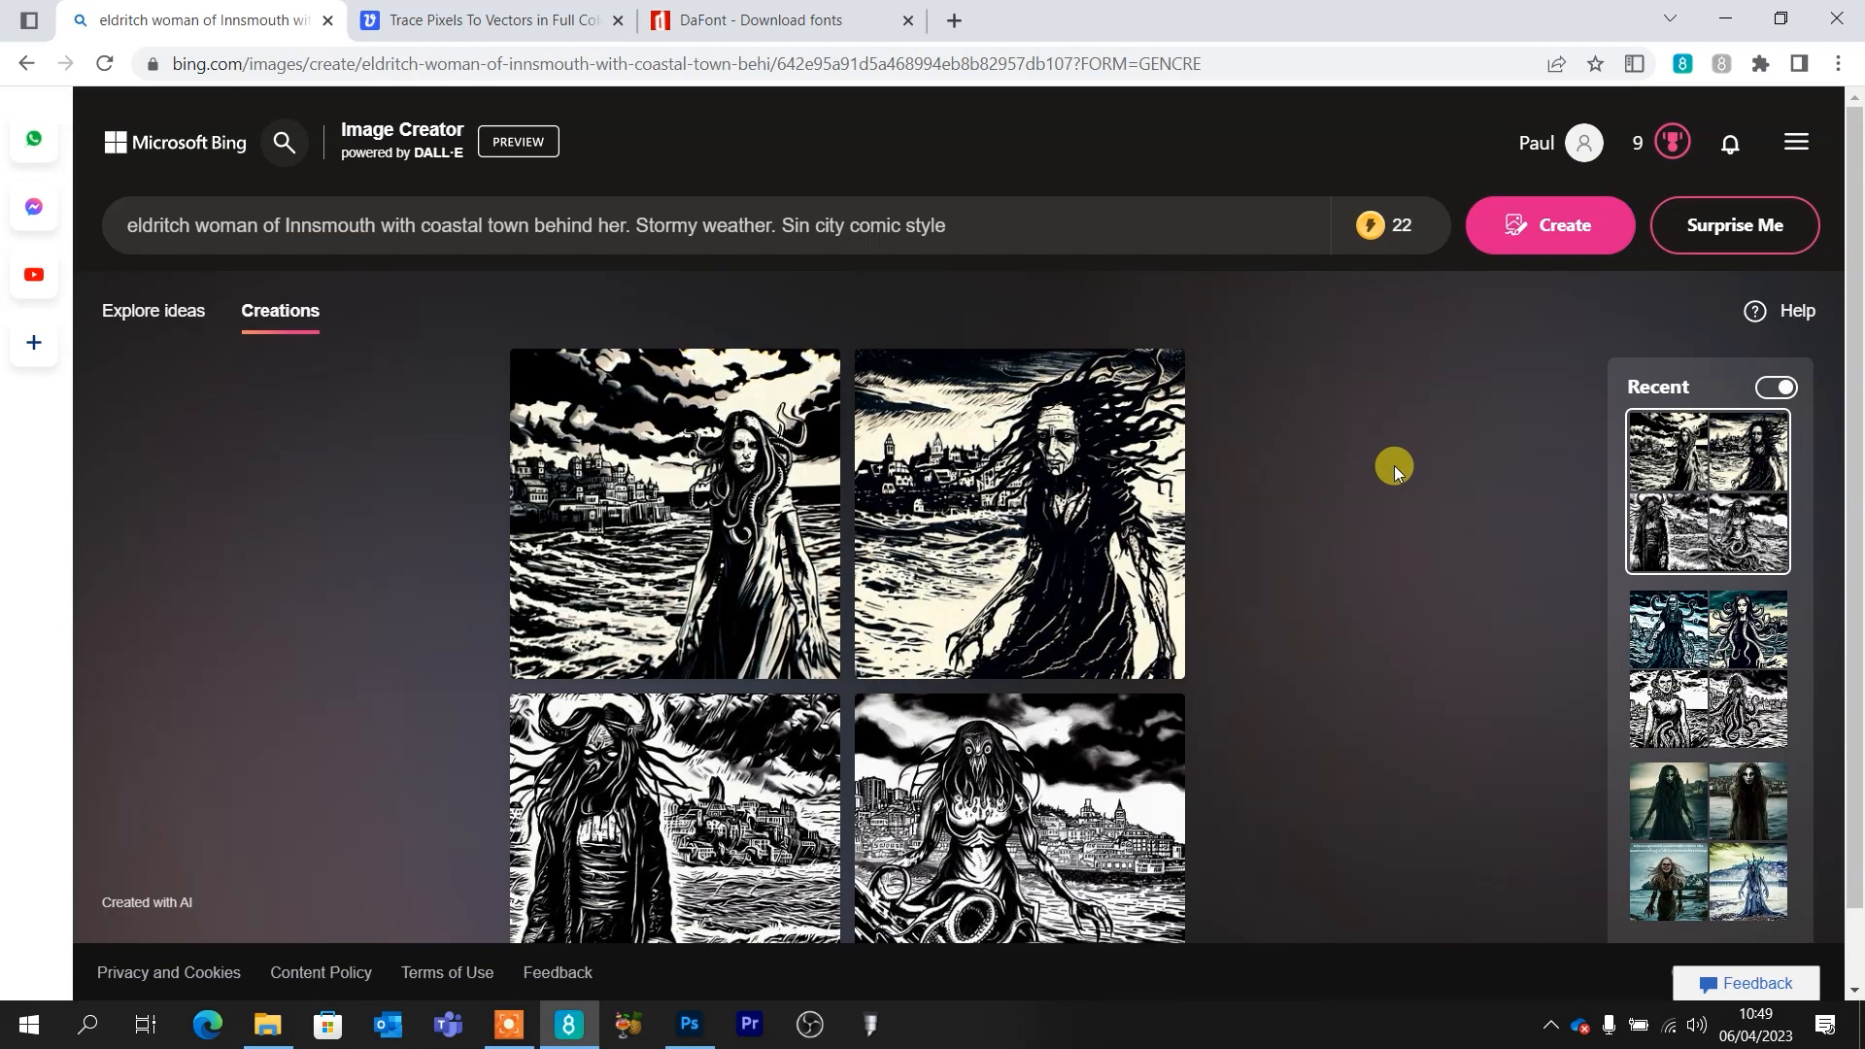
# Save the black-and-white image of the horned figure as a JPEG named Innsmouth in the Downloads folder
pyautogui.scroll(-2, 1395, 464)
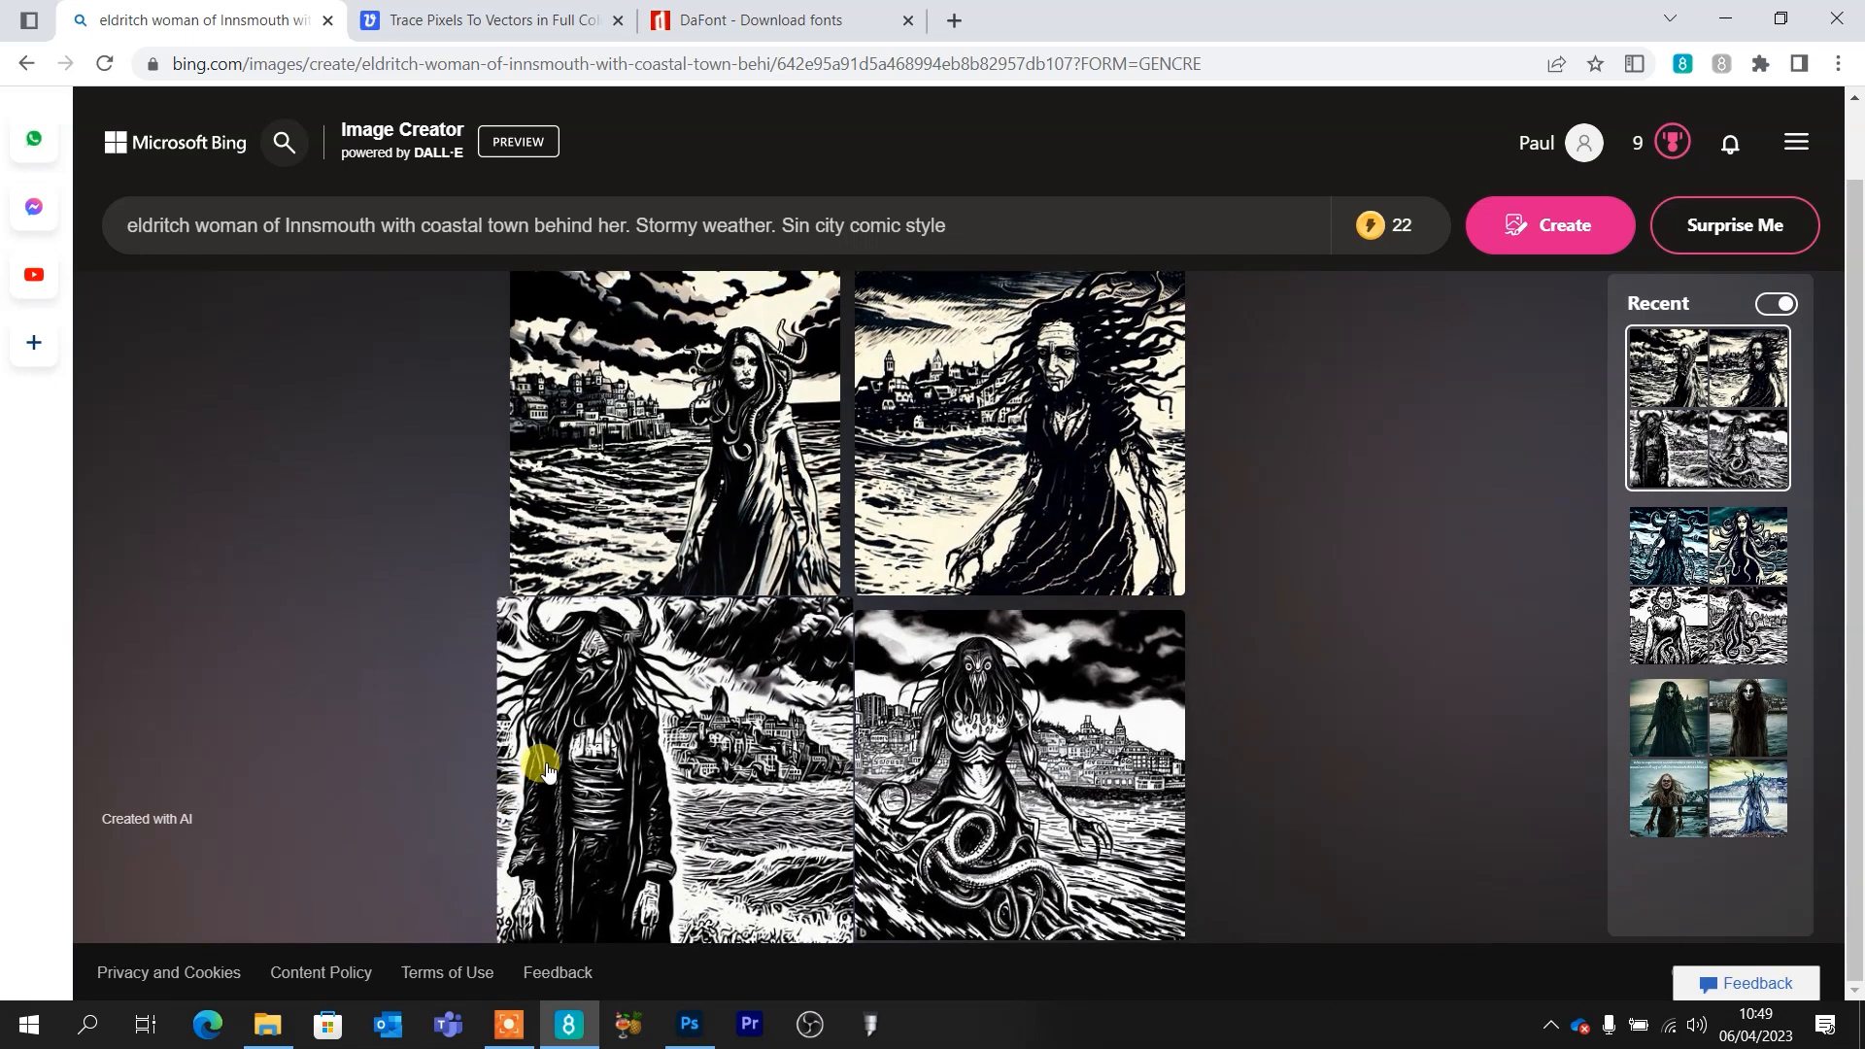
pyautogui.click(688, 712)
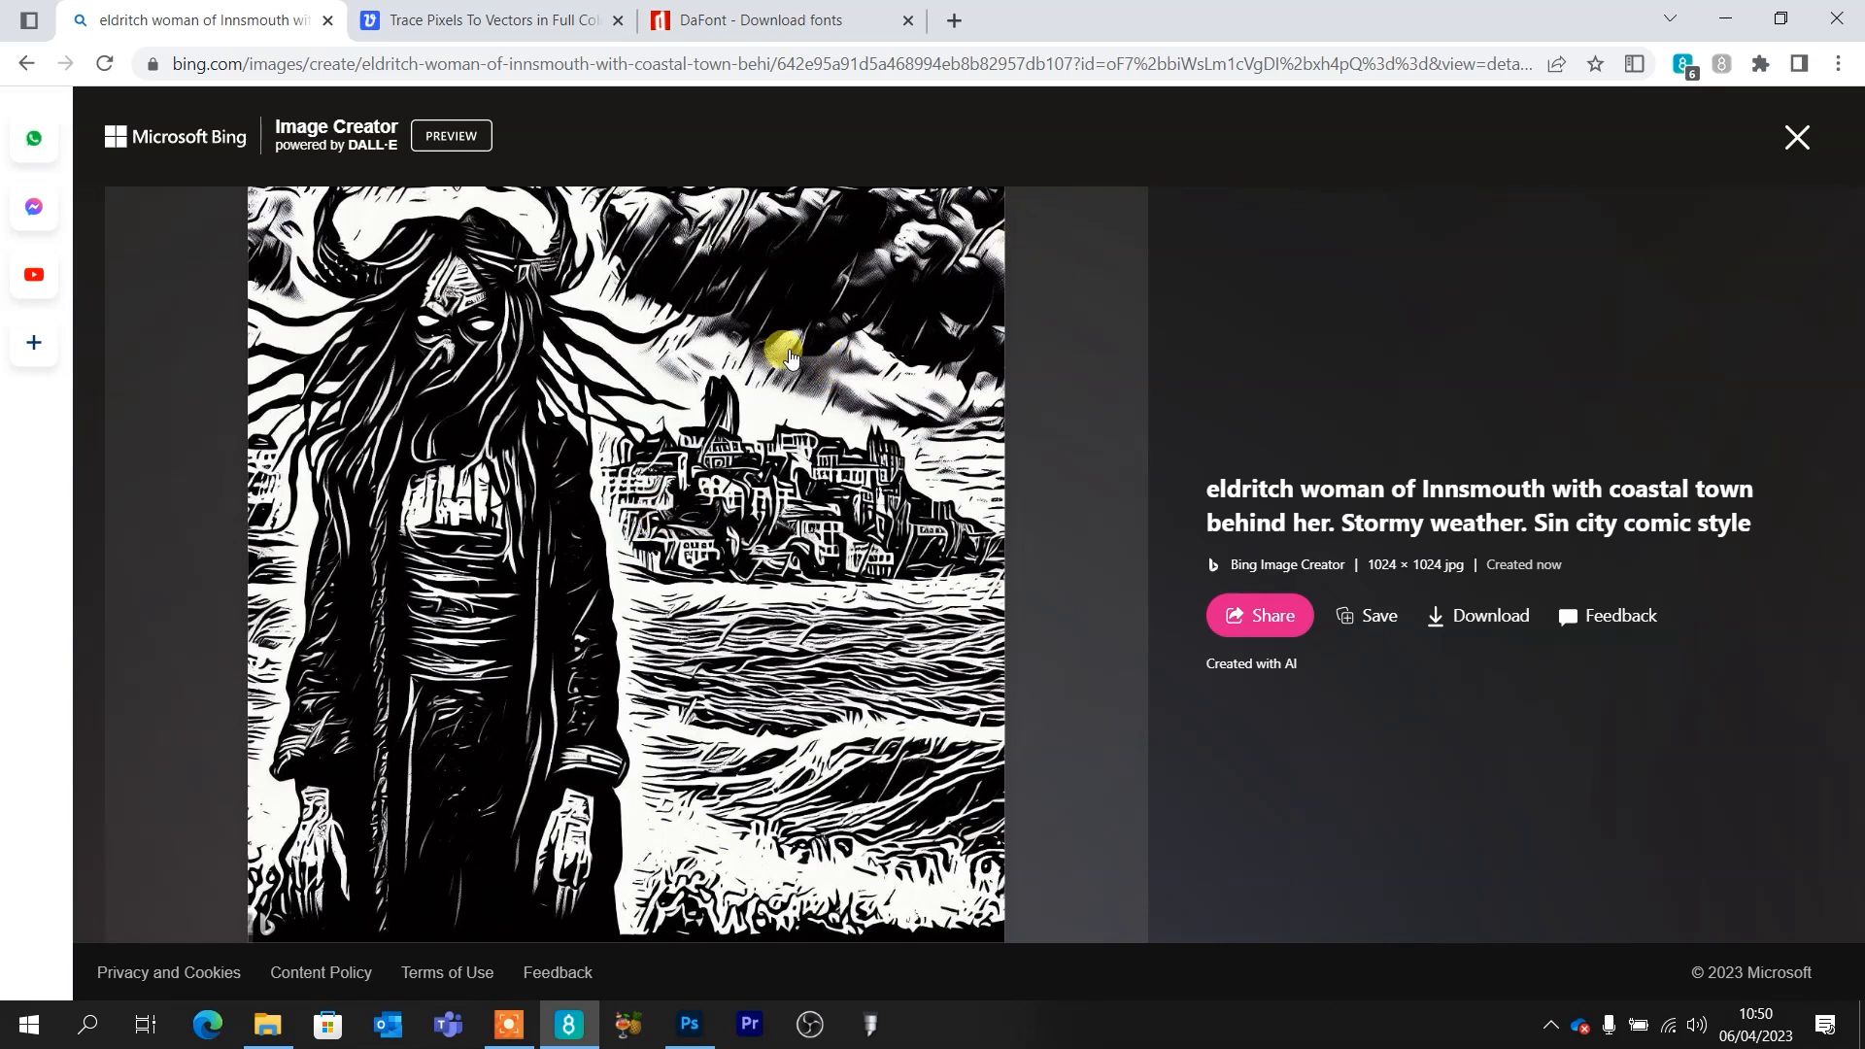
pyautogui.rightClick(757, 369)
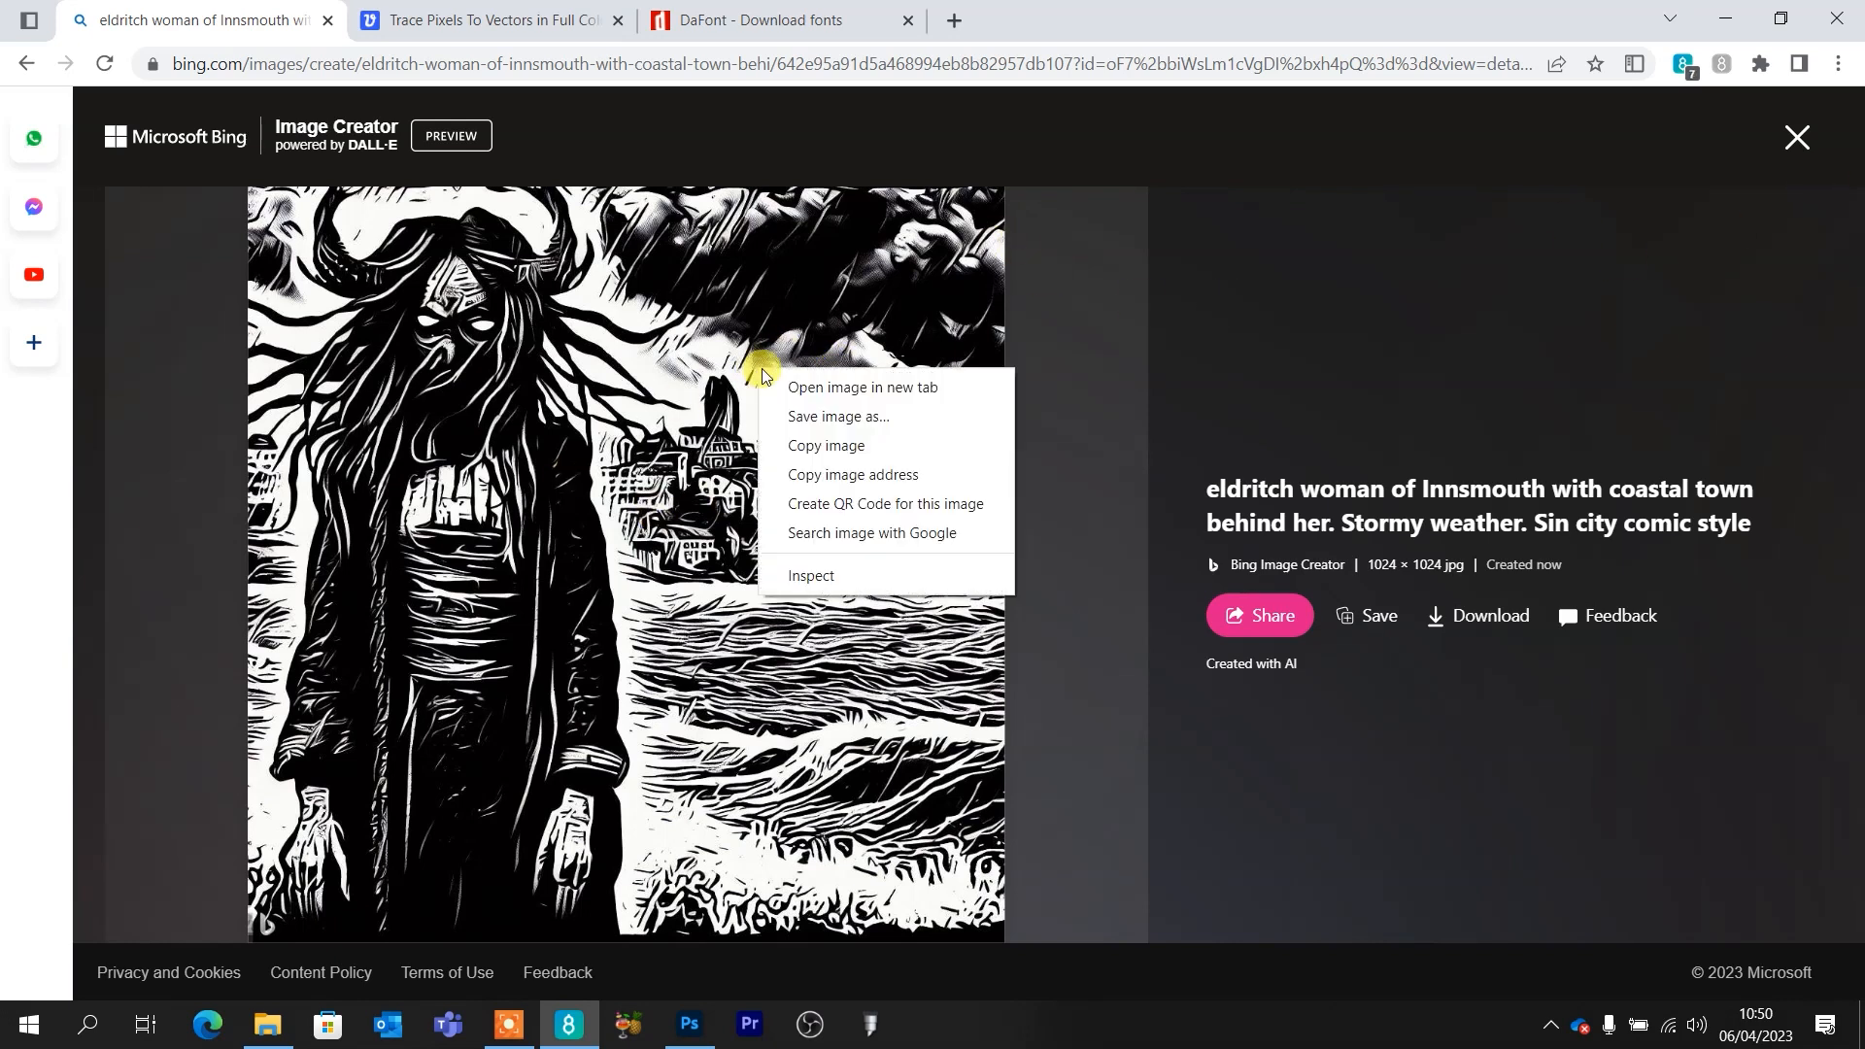
pyautogui.click(838, 418)
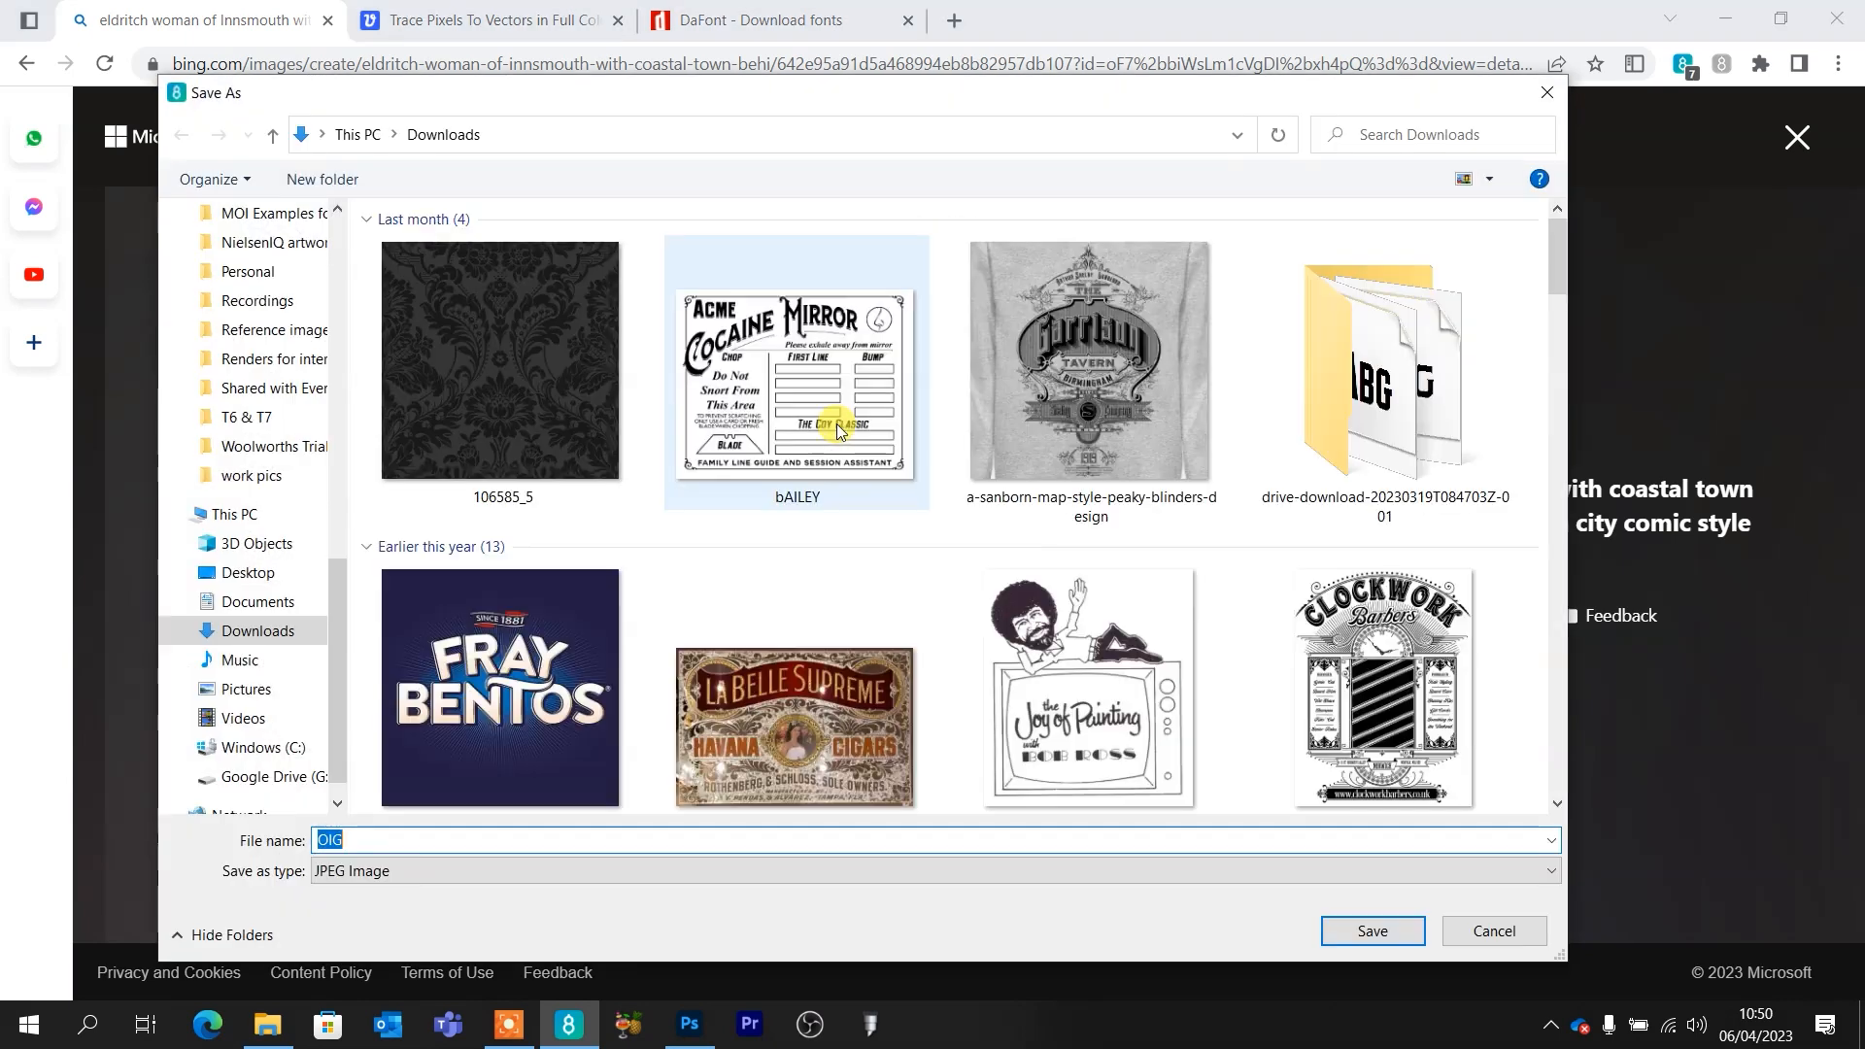
pyautogui.write('Innsmouth')
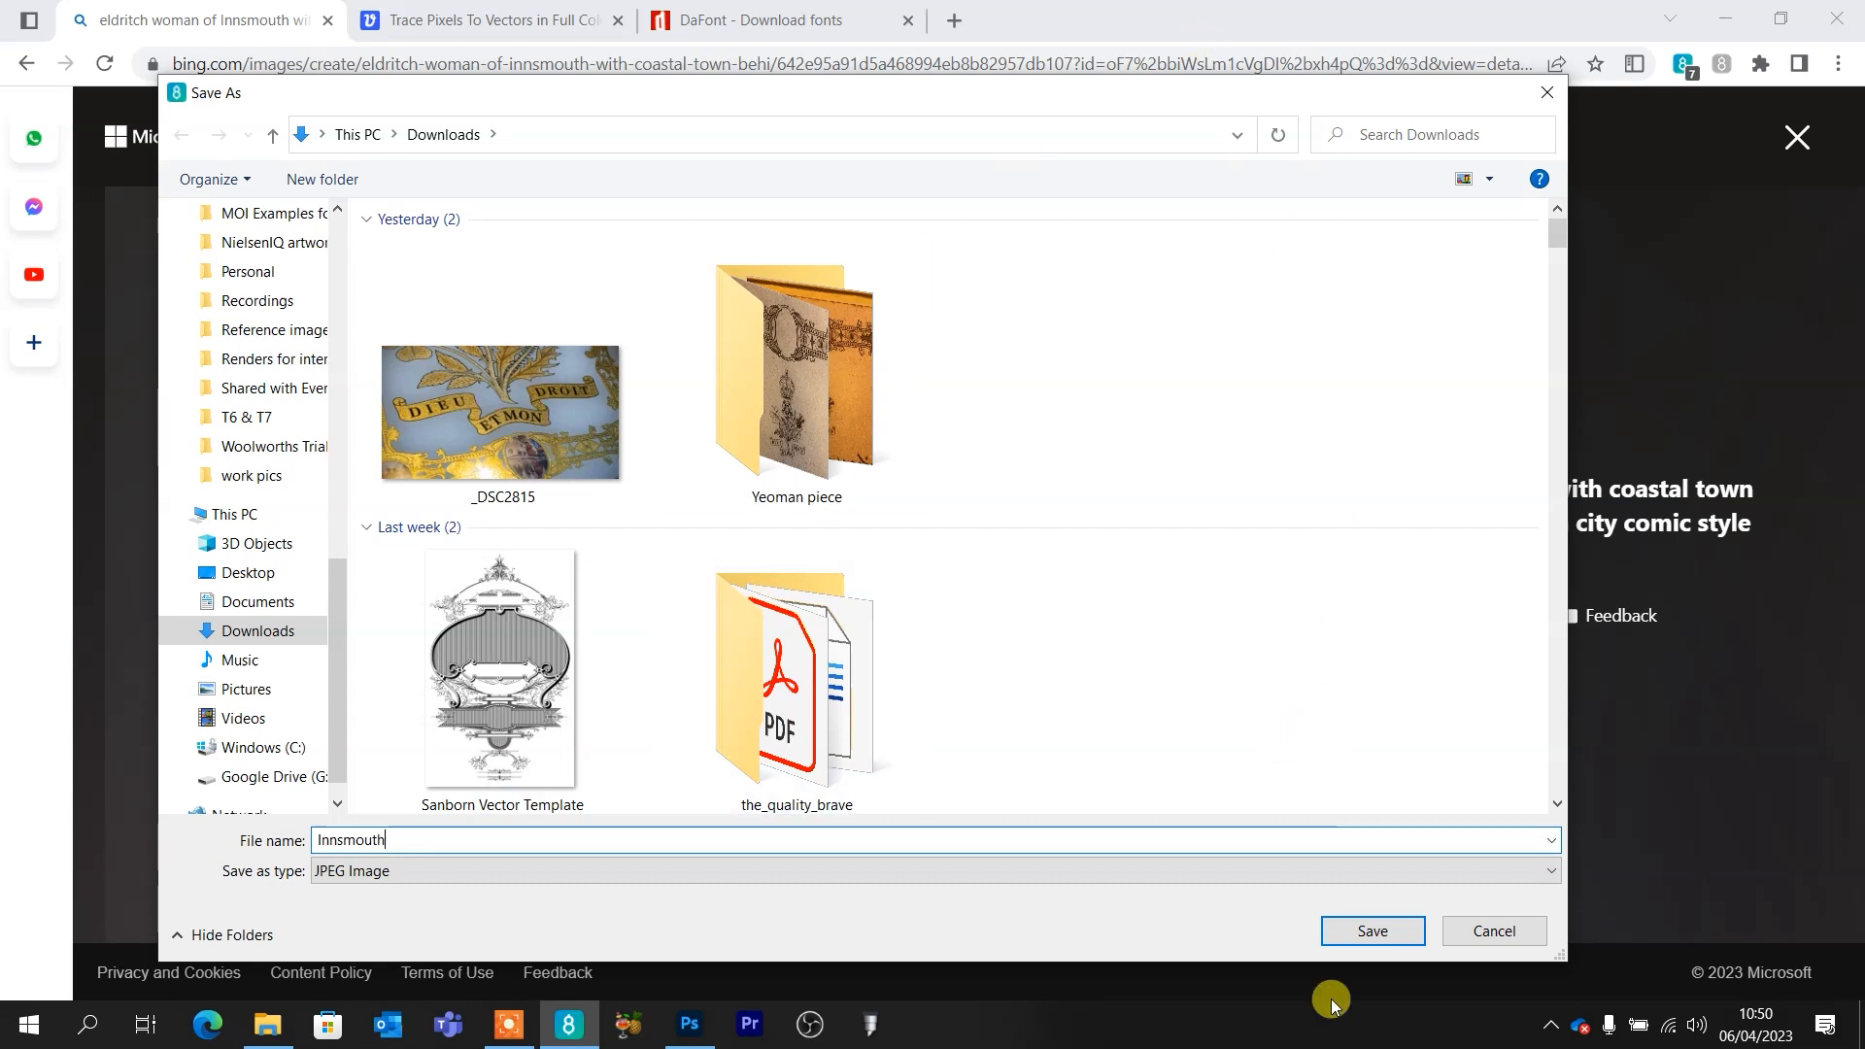
pyautogui.click(1373, 933)
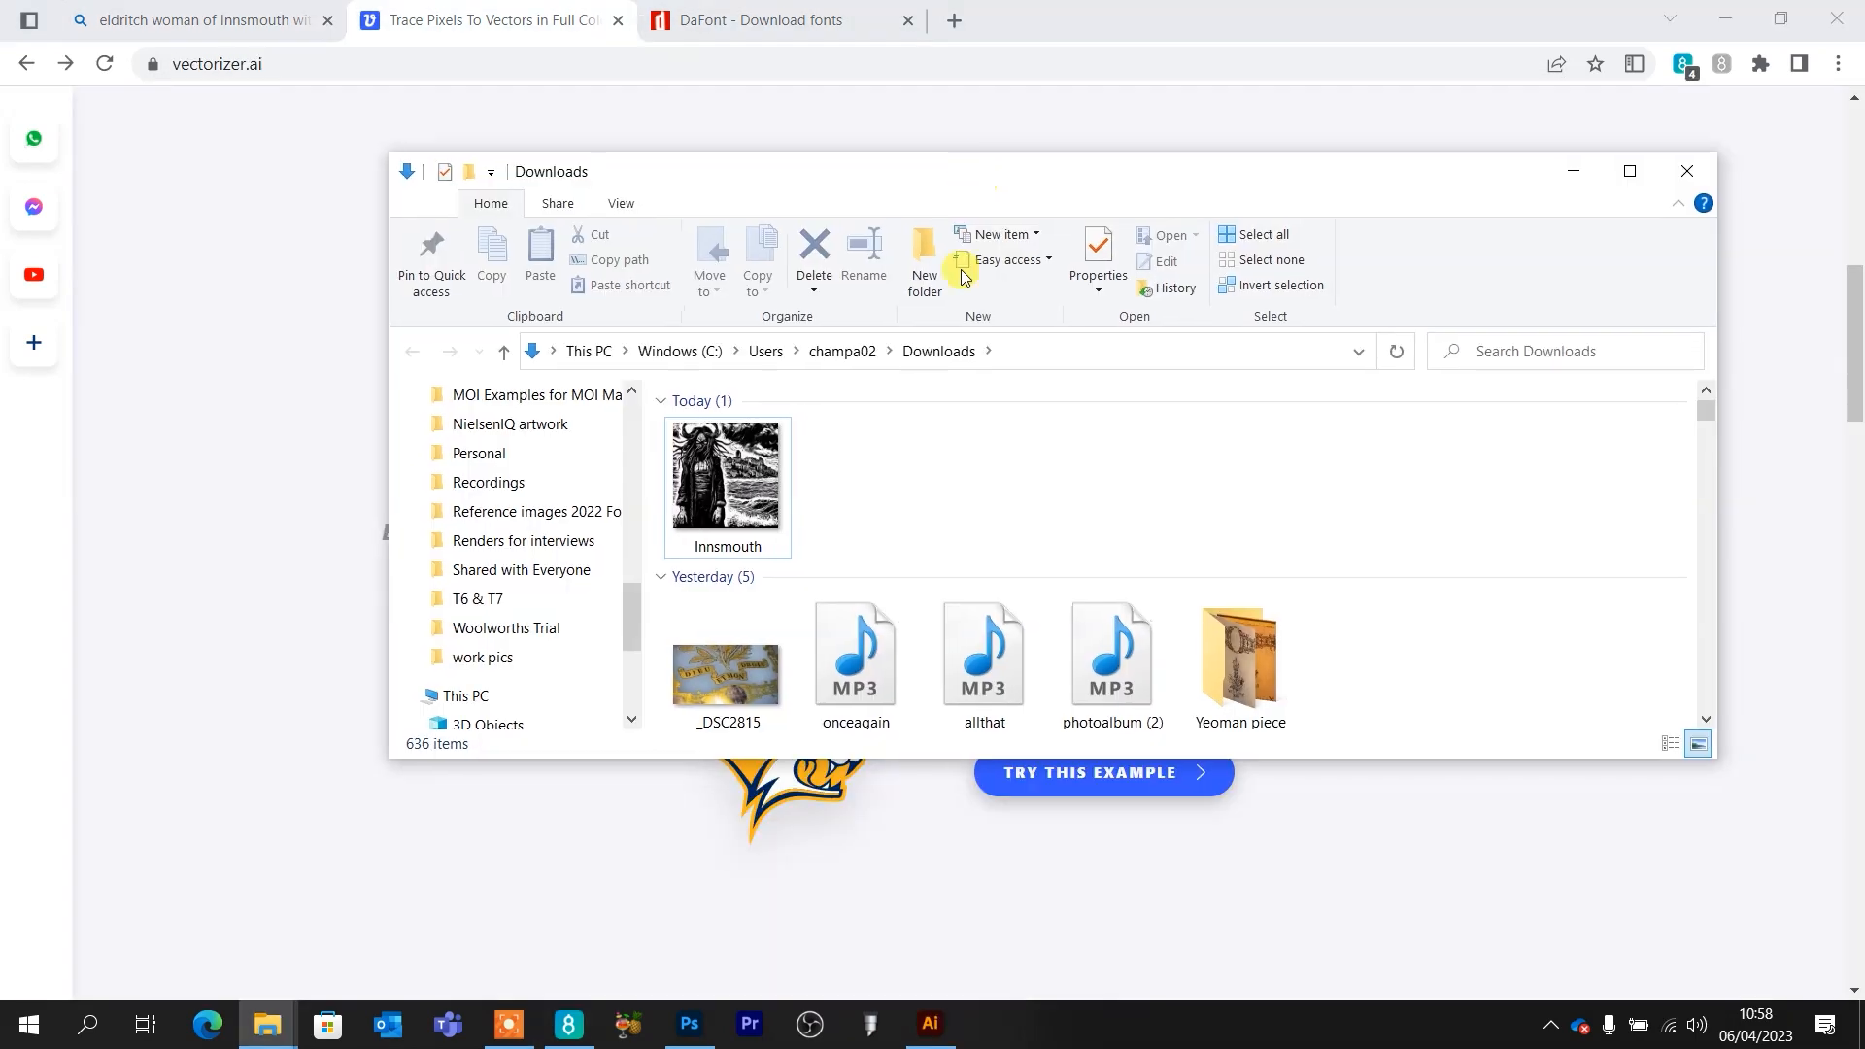
# Open the Innsmouth JPEG from the Downloads folder in Photoshop and enlarge its document window, viewing the image at 66.67%
pyautogui.click(732, 525)
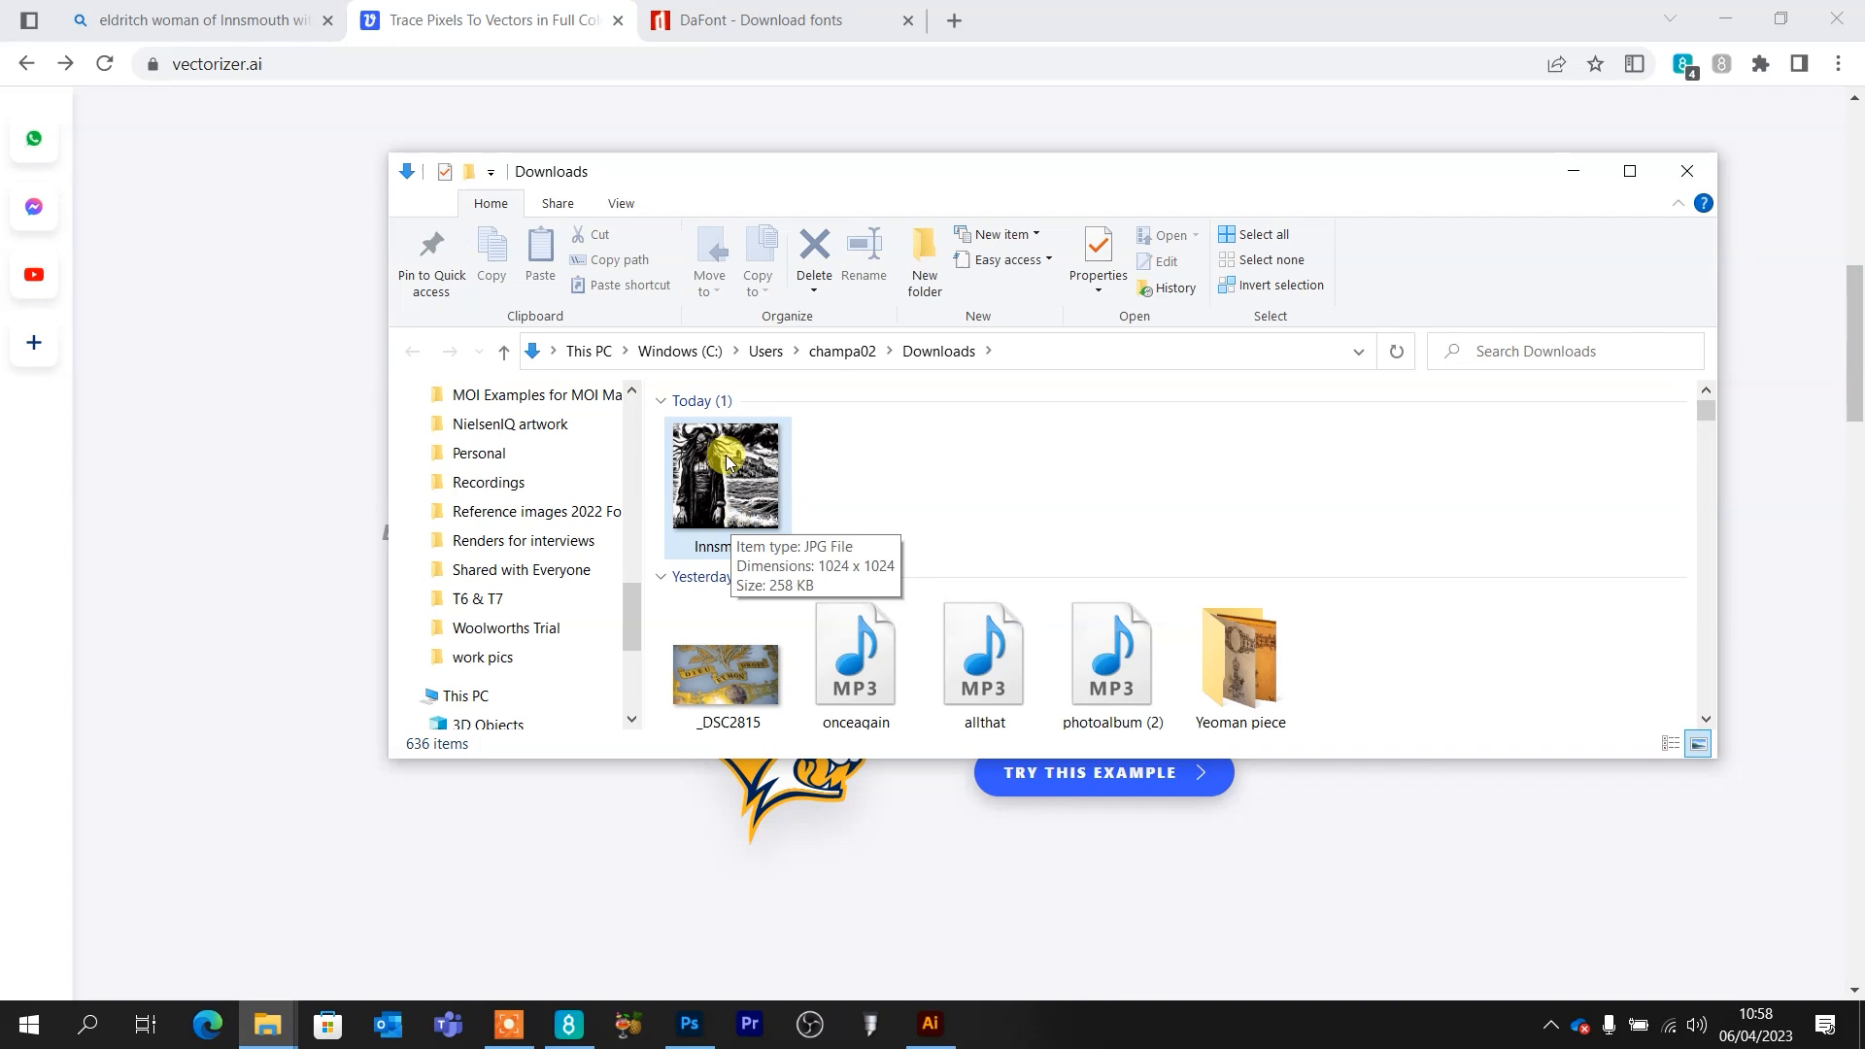
pyautogui.moveTo(728, 460); pyautogui.dragTo(749, 632)
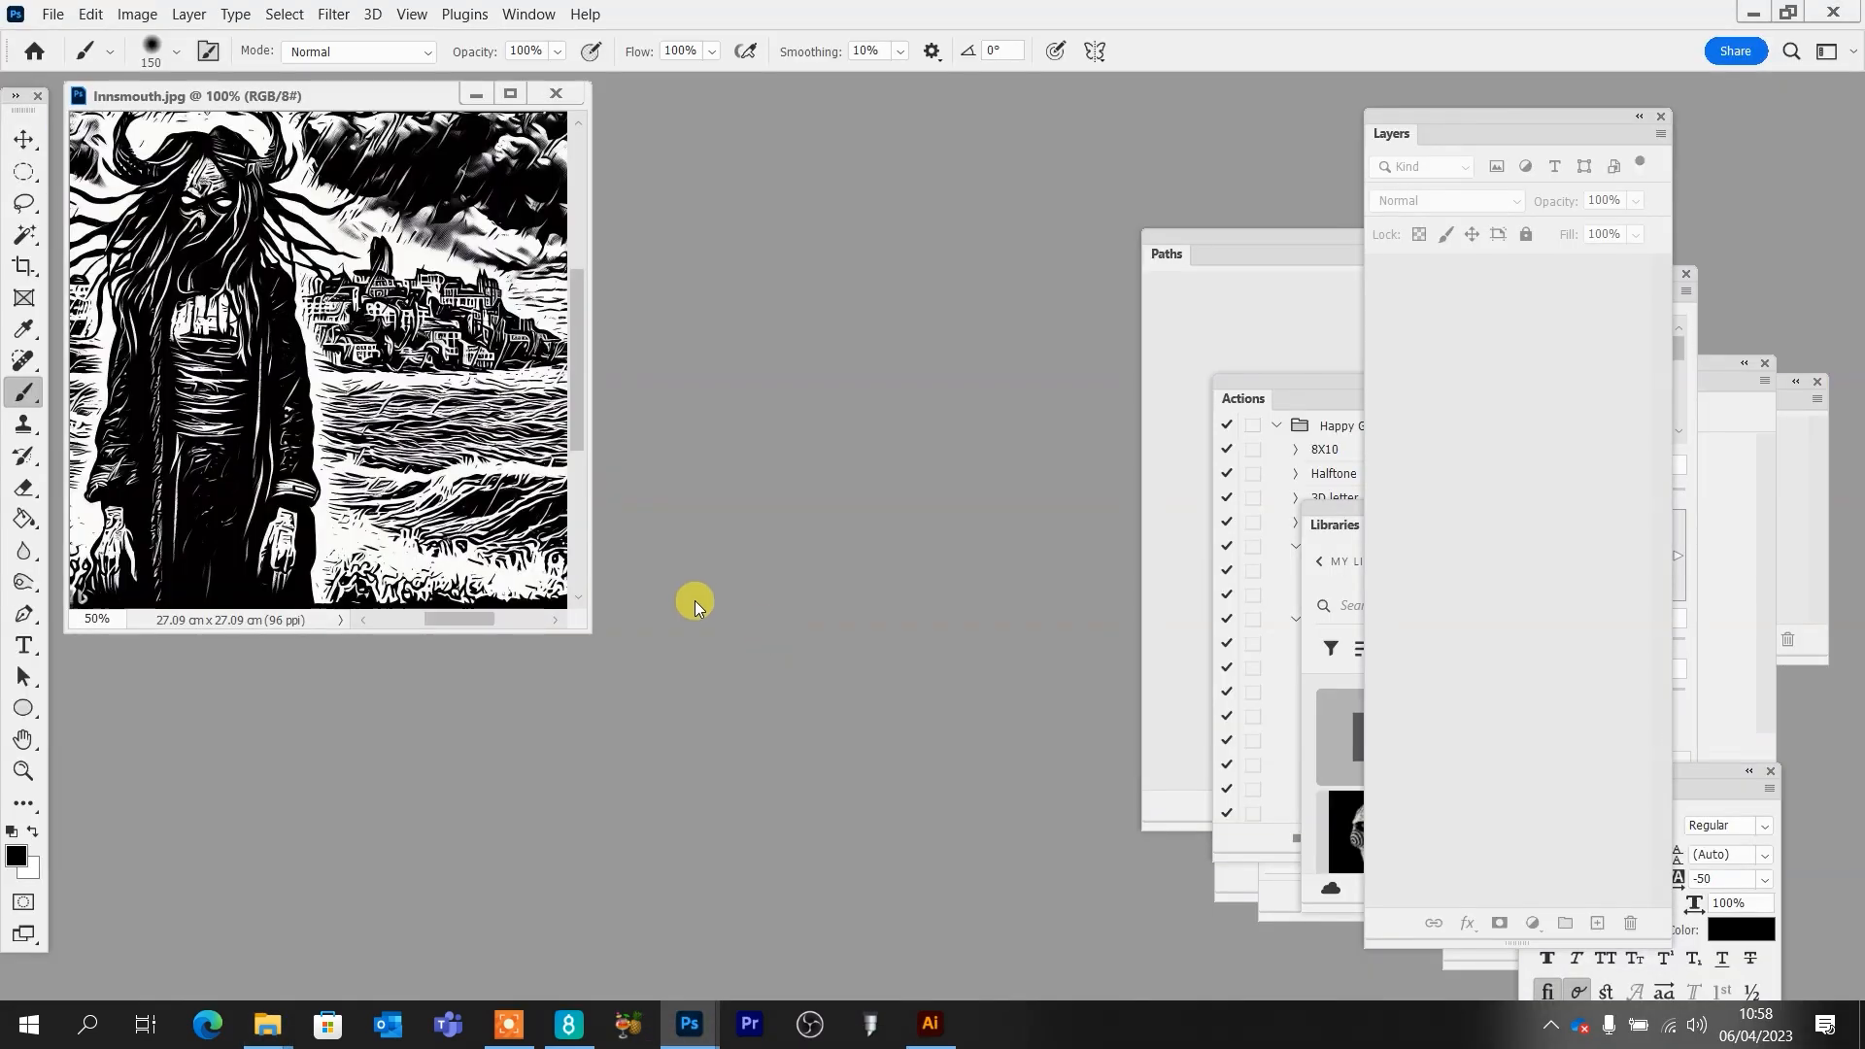
pyautogui.moveTo(579, 622); pyautogui.dragTo(1147, 924)
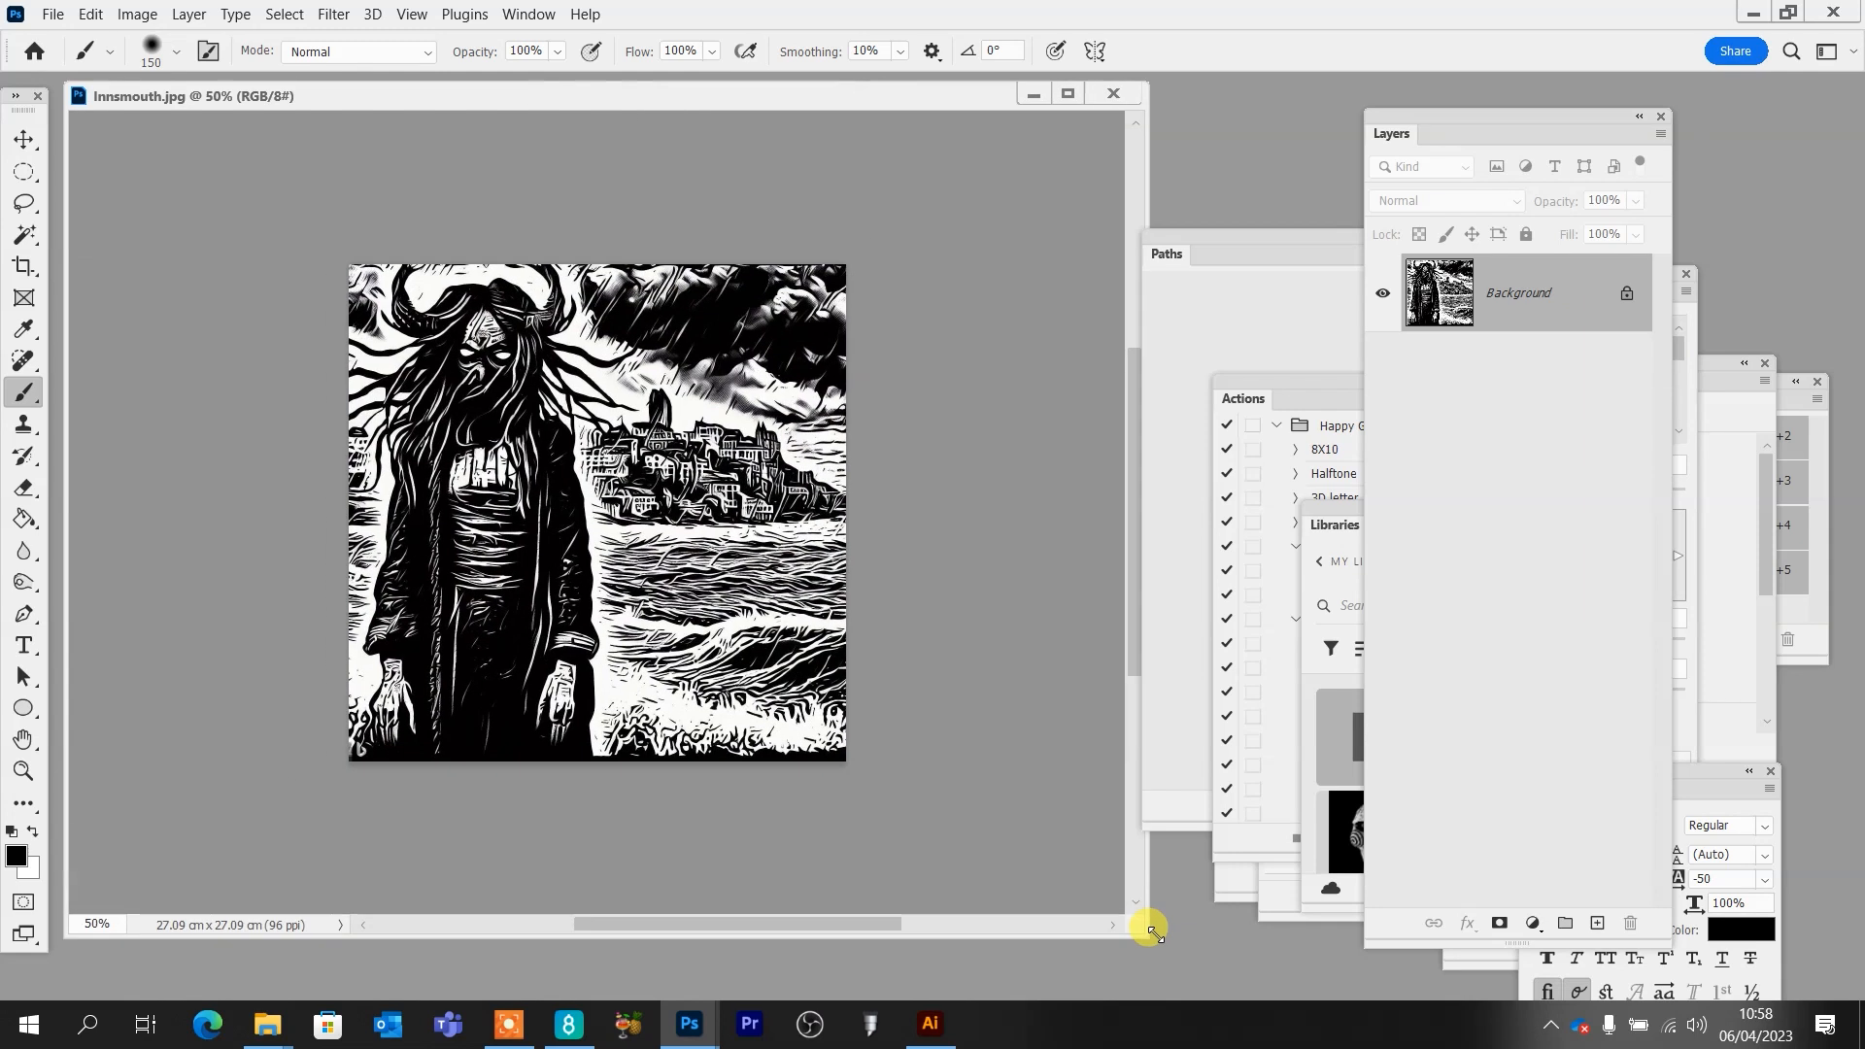
pyautogui.hotkey('ctrl', '+')
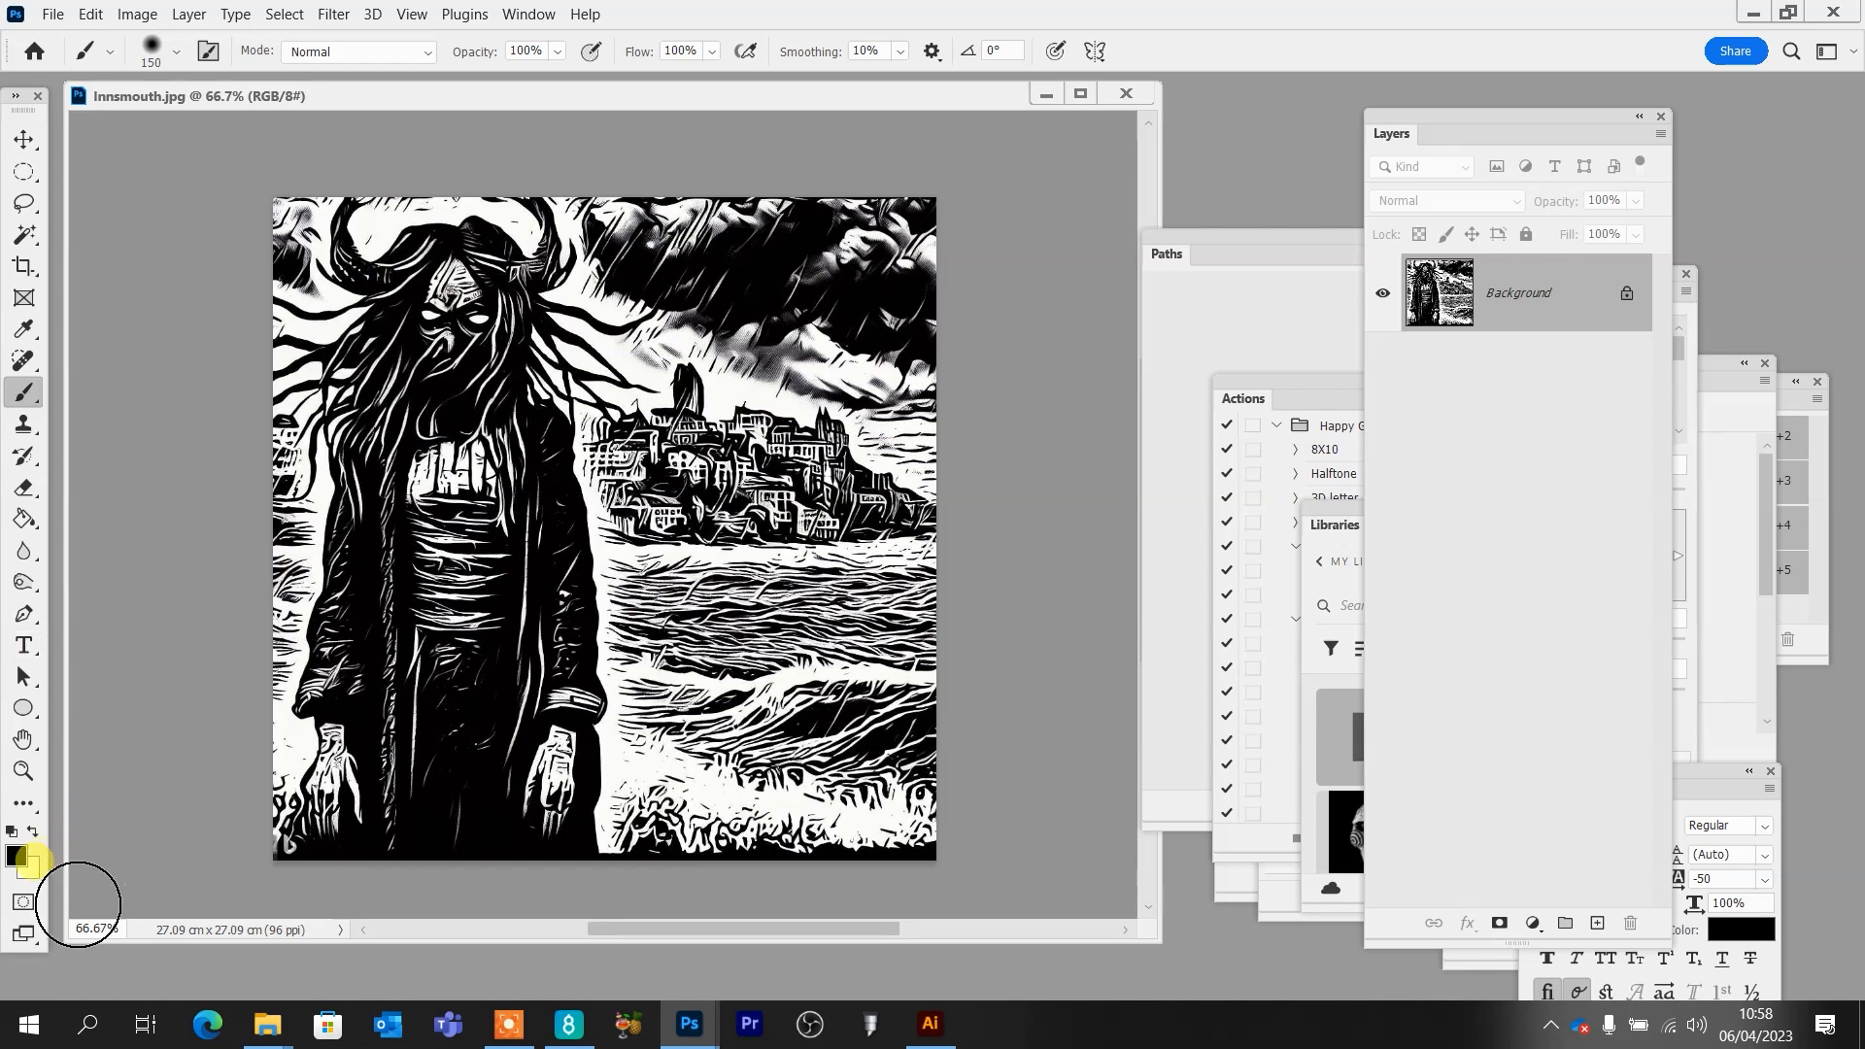
# Sample the black areas of the waves and storm clouds with the foreground Color Picker to check their colour values
pyautogui.click(17, 858)
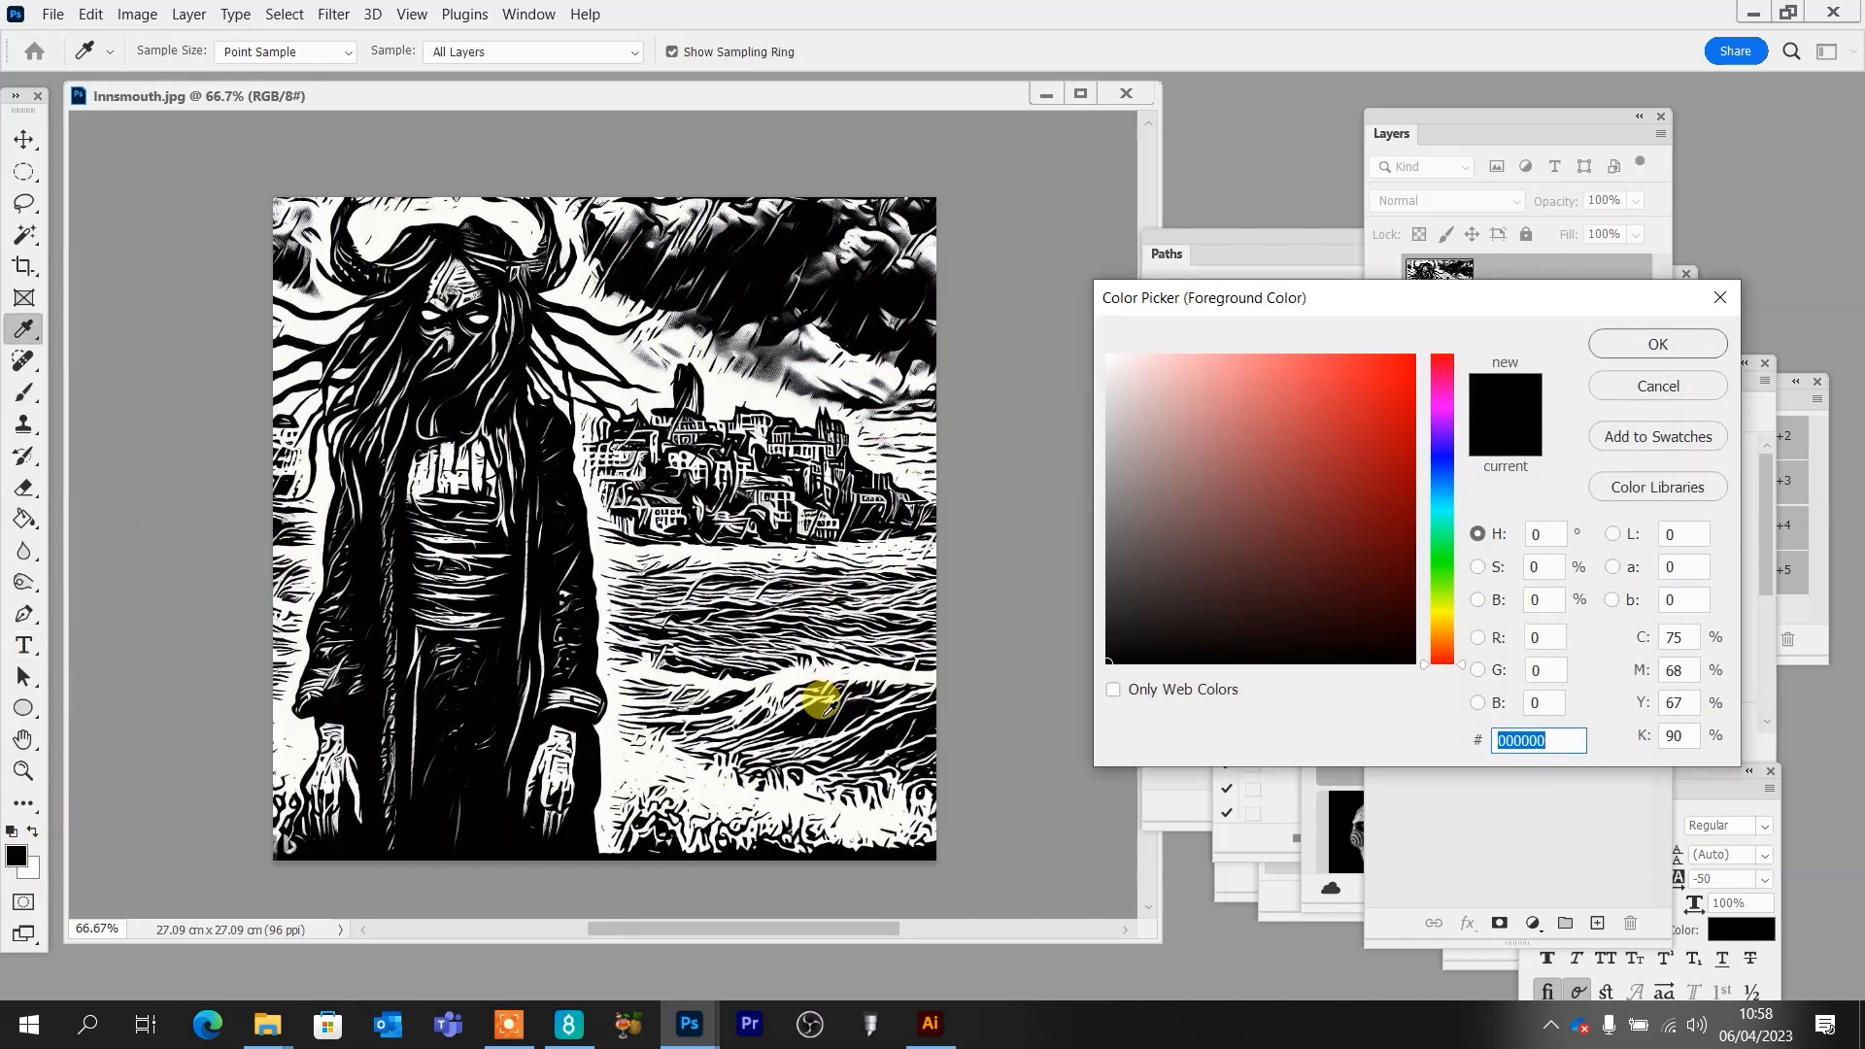
pyautogui.click(828, 700)
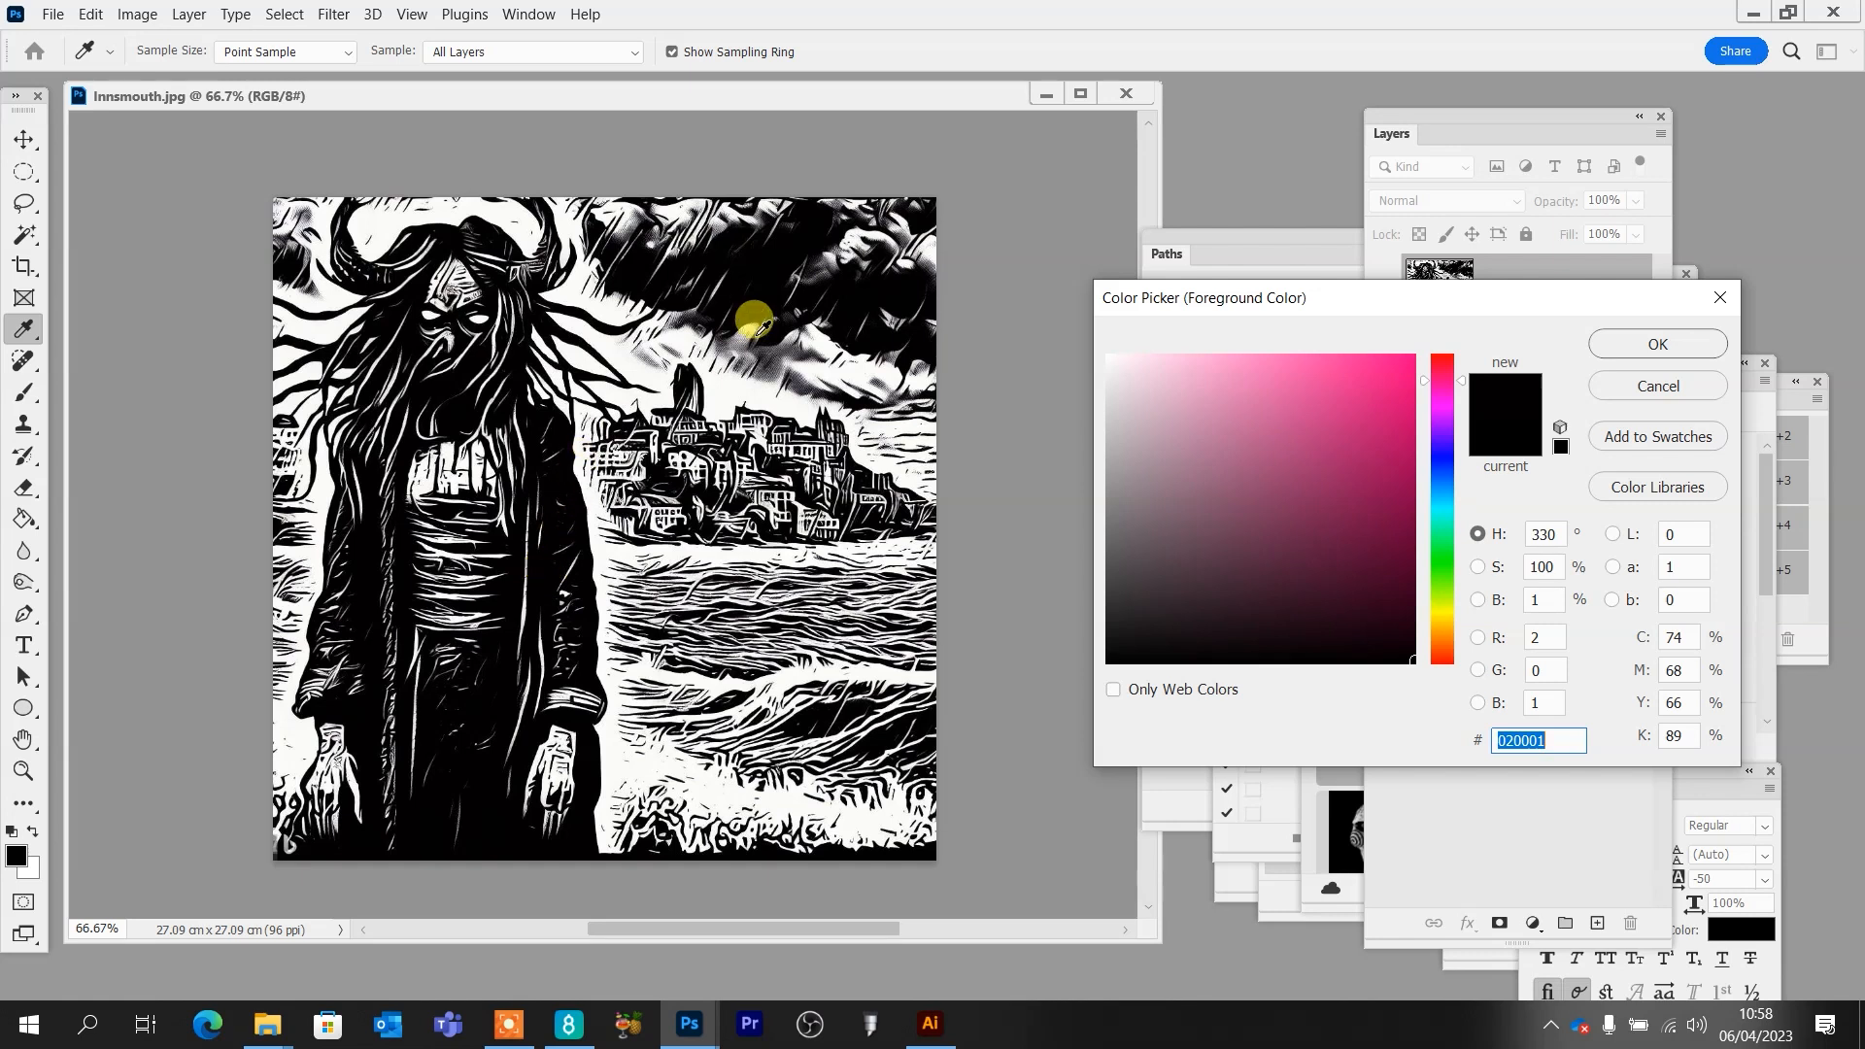
pyautogui.click(761, 247)
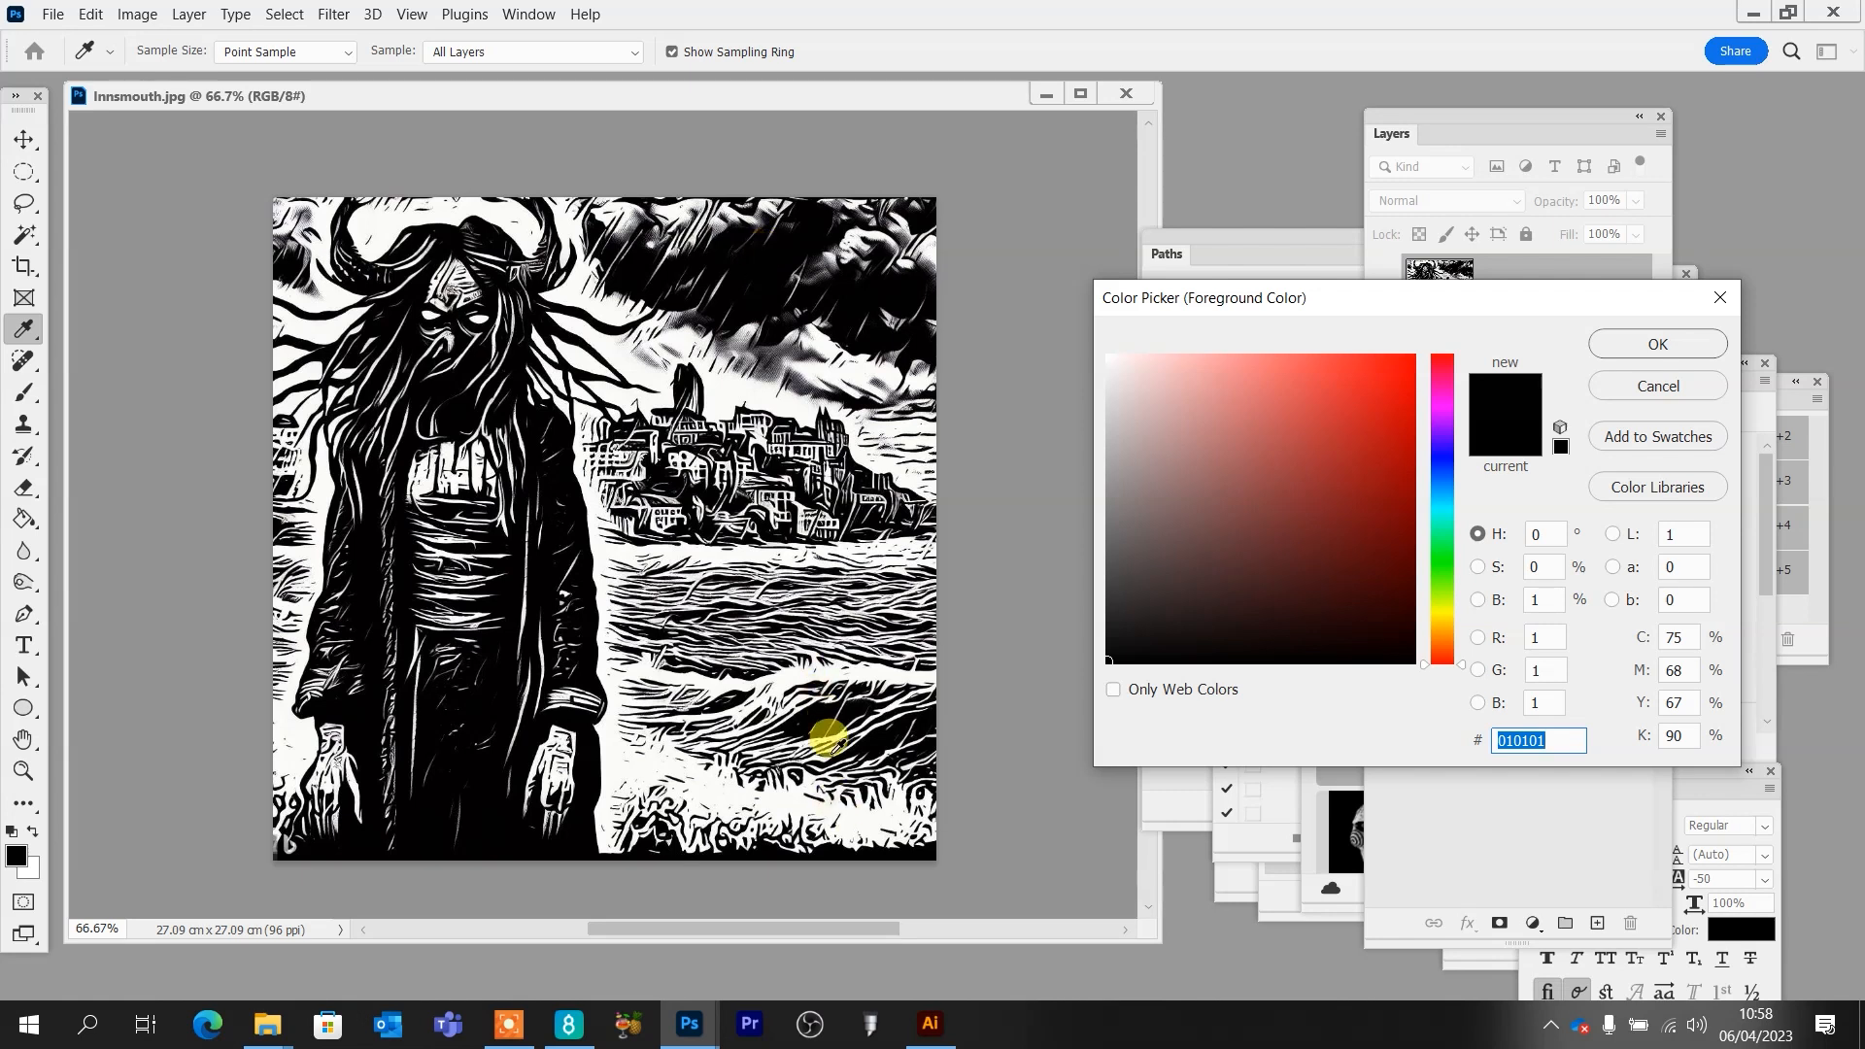
pyautogui.click(821, 697)
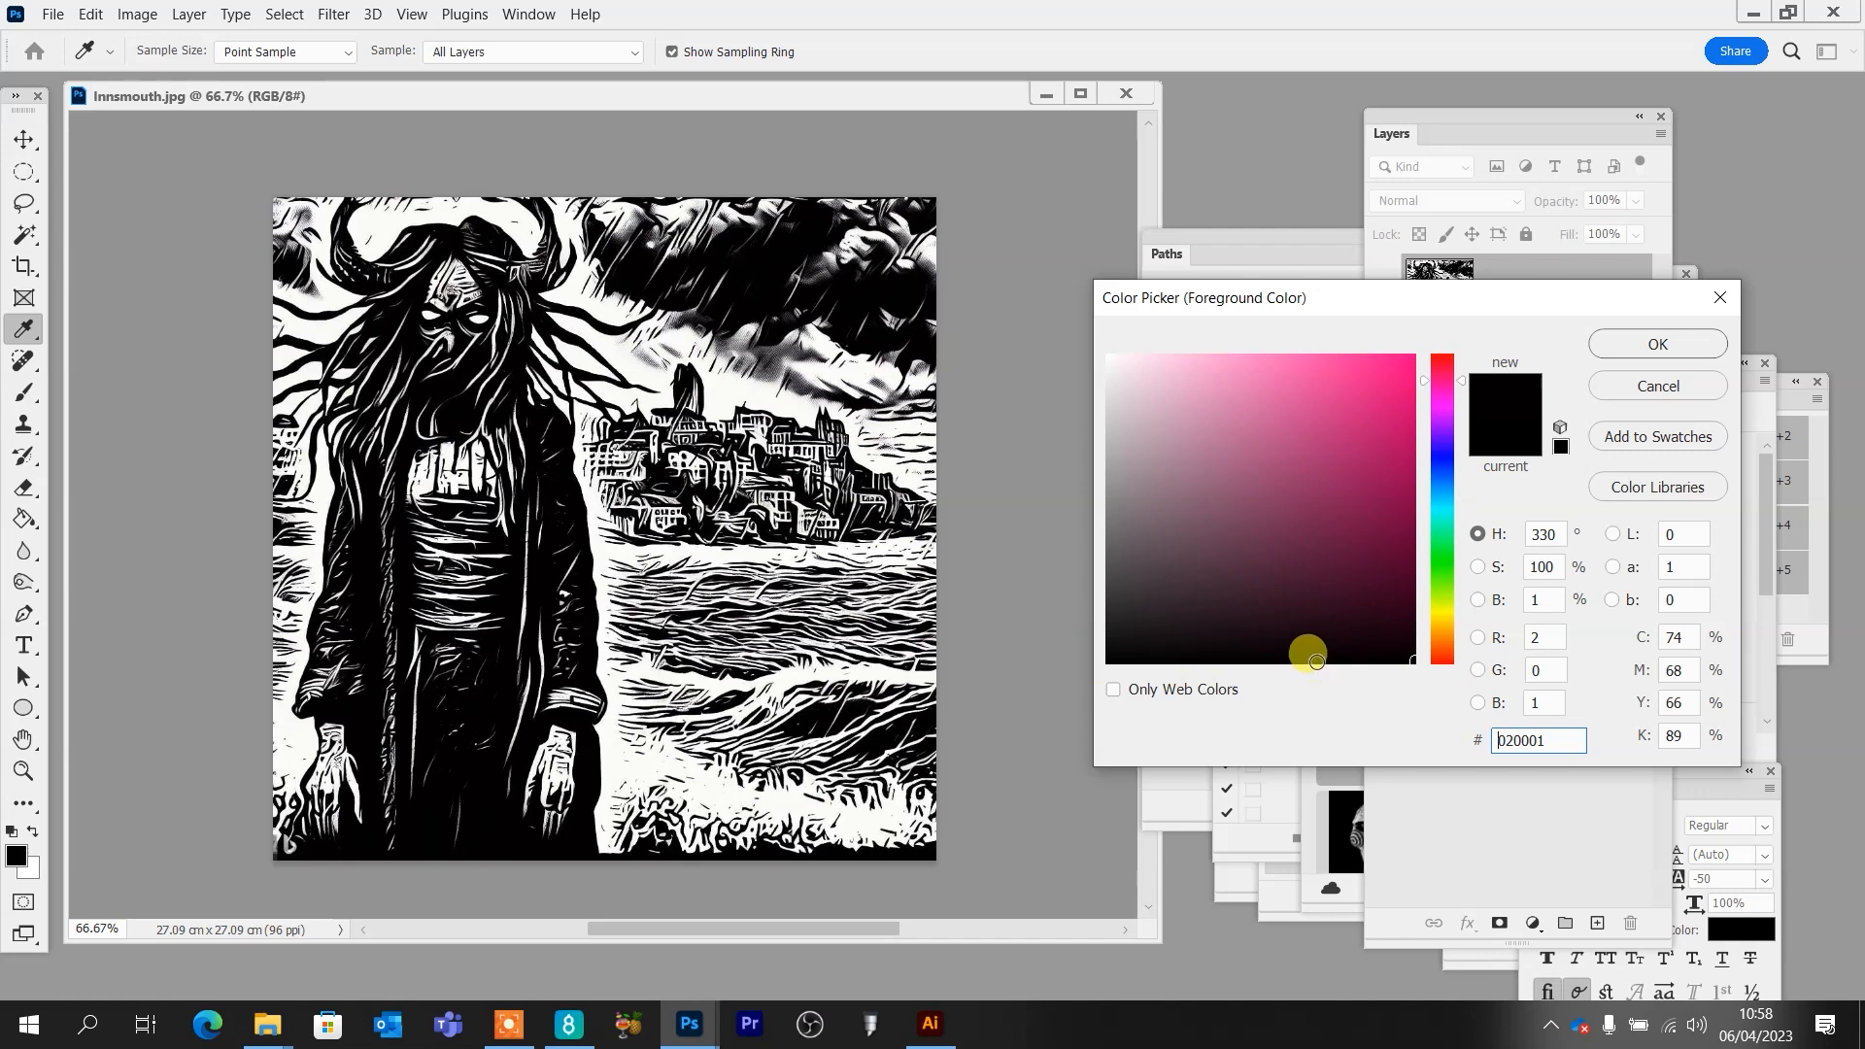
pyautogui.click(1662, 345)
pyautogui.press('b')
# Darken the image's blacks with a Levels adjustment, setting the black input level to 6
pyautogui.hotkey('ctrl', 'l')
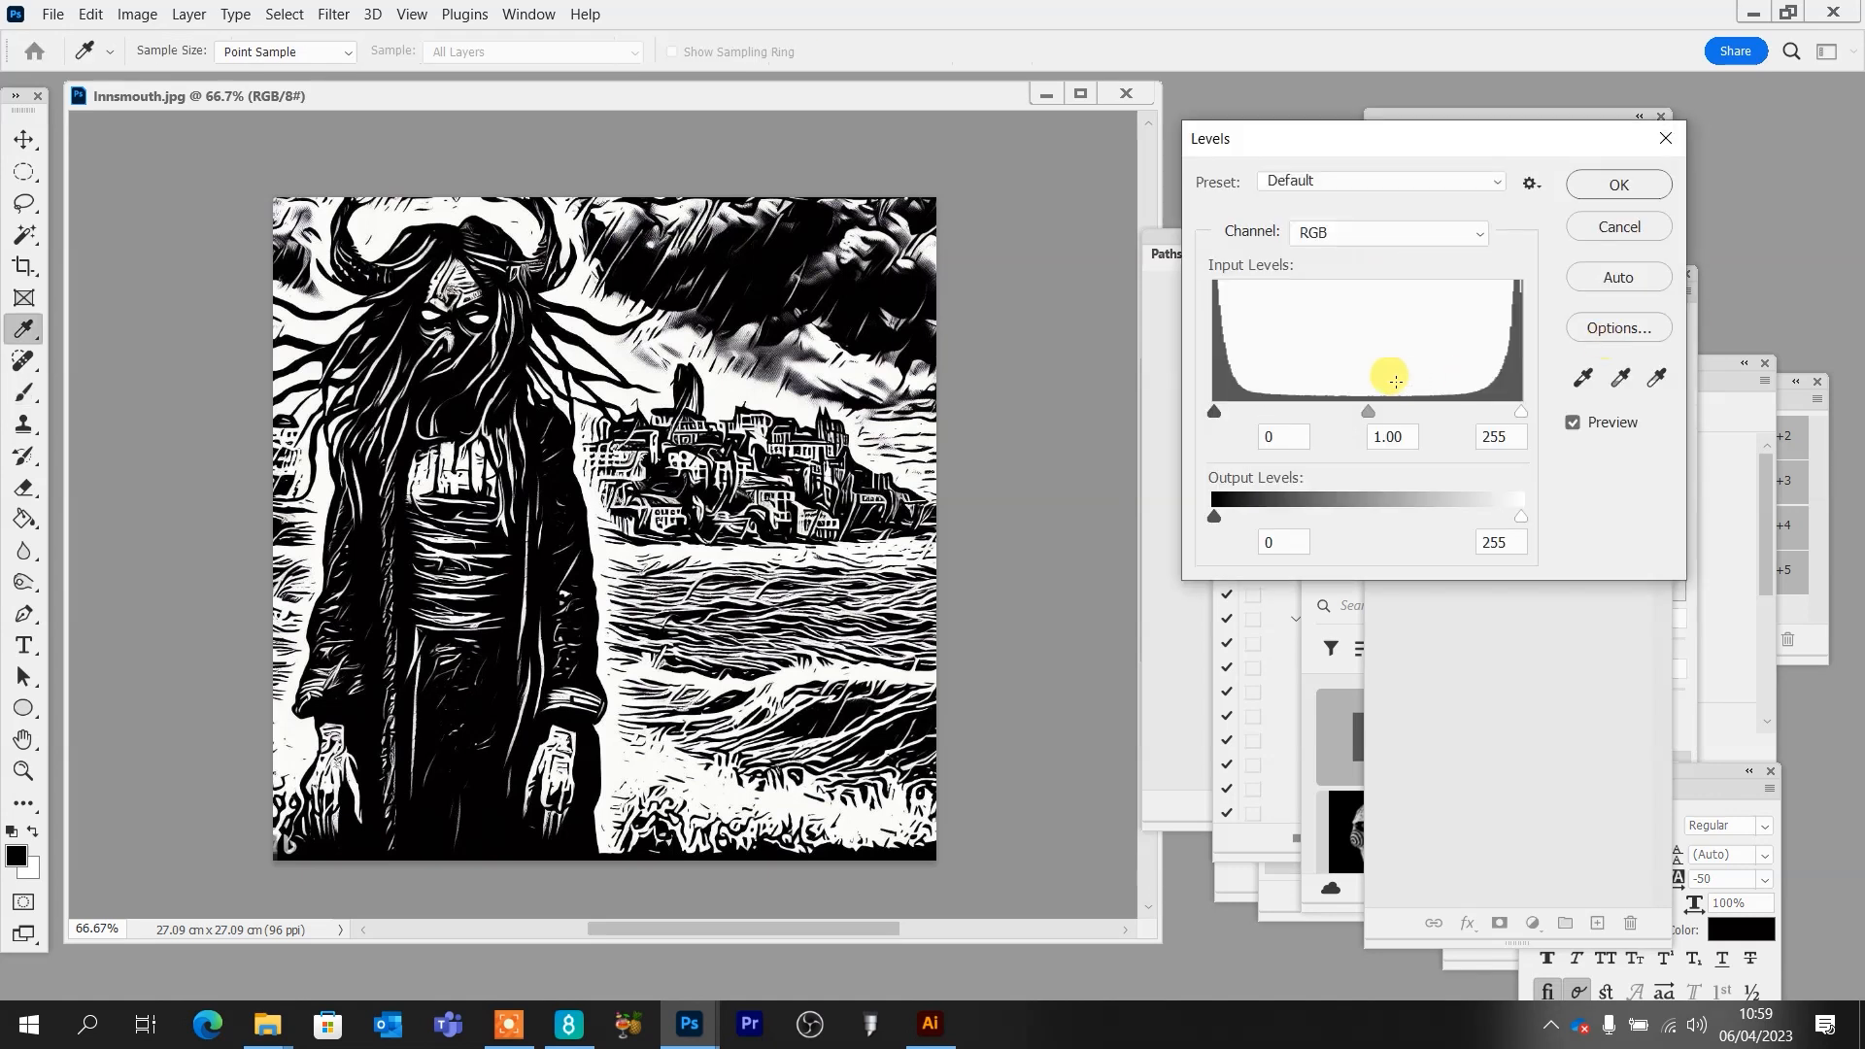
pyautogui.moveTo(1215, 414); pyautogui.dragTo(1222, 412)
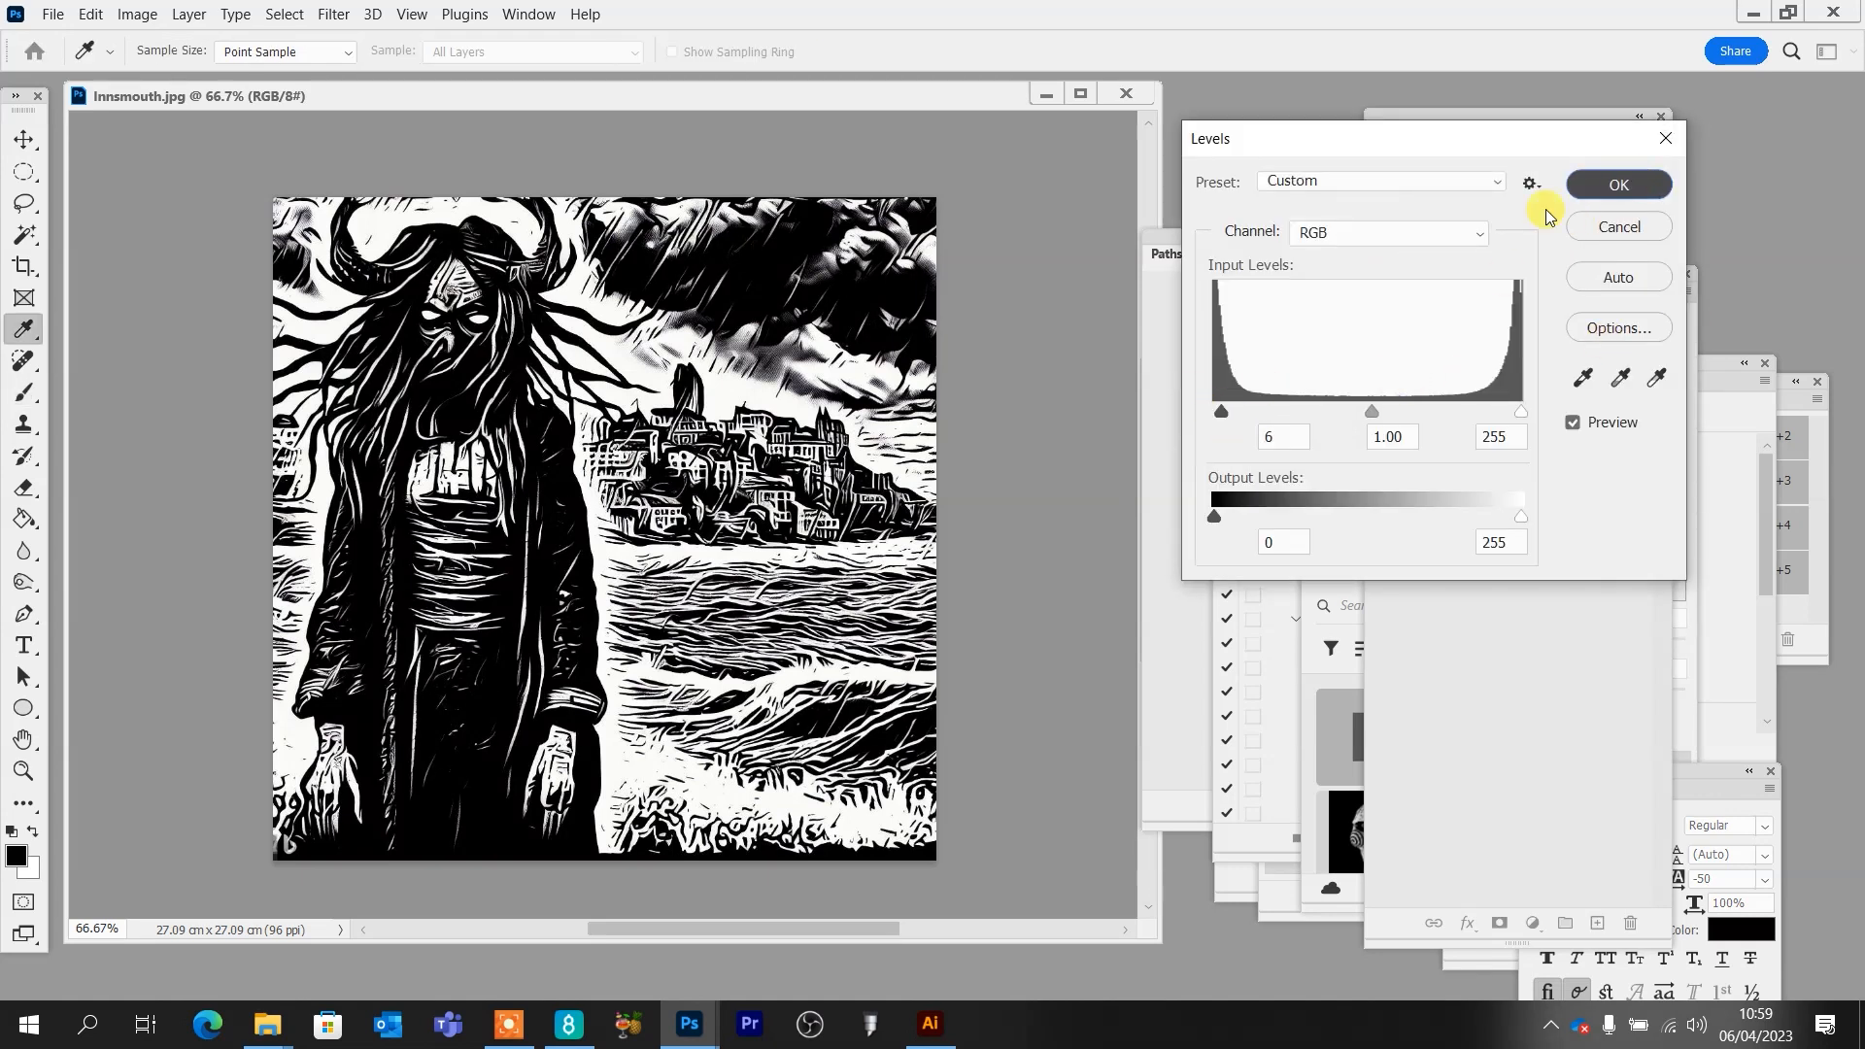
pyautogui.click(1619, 184)
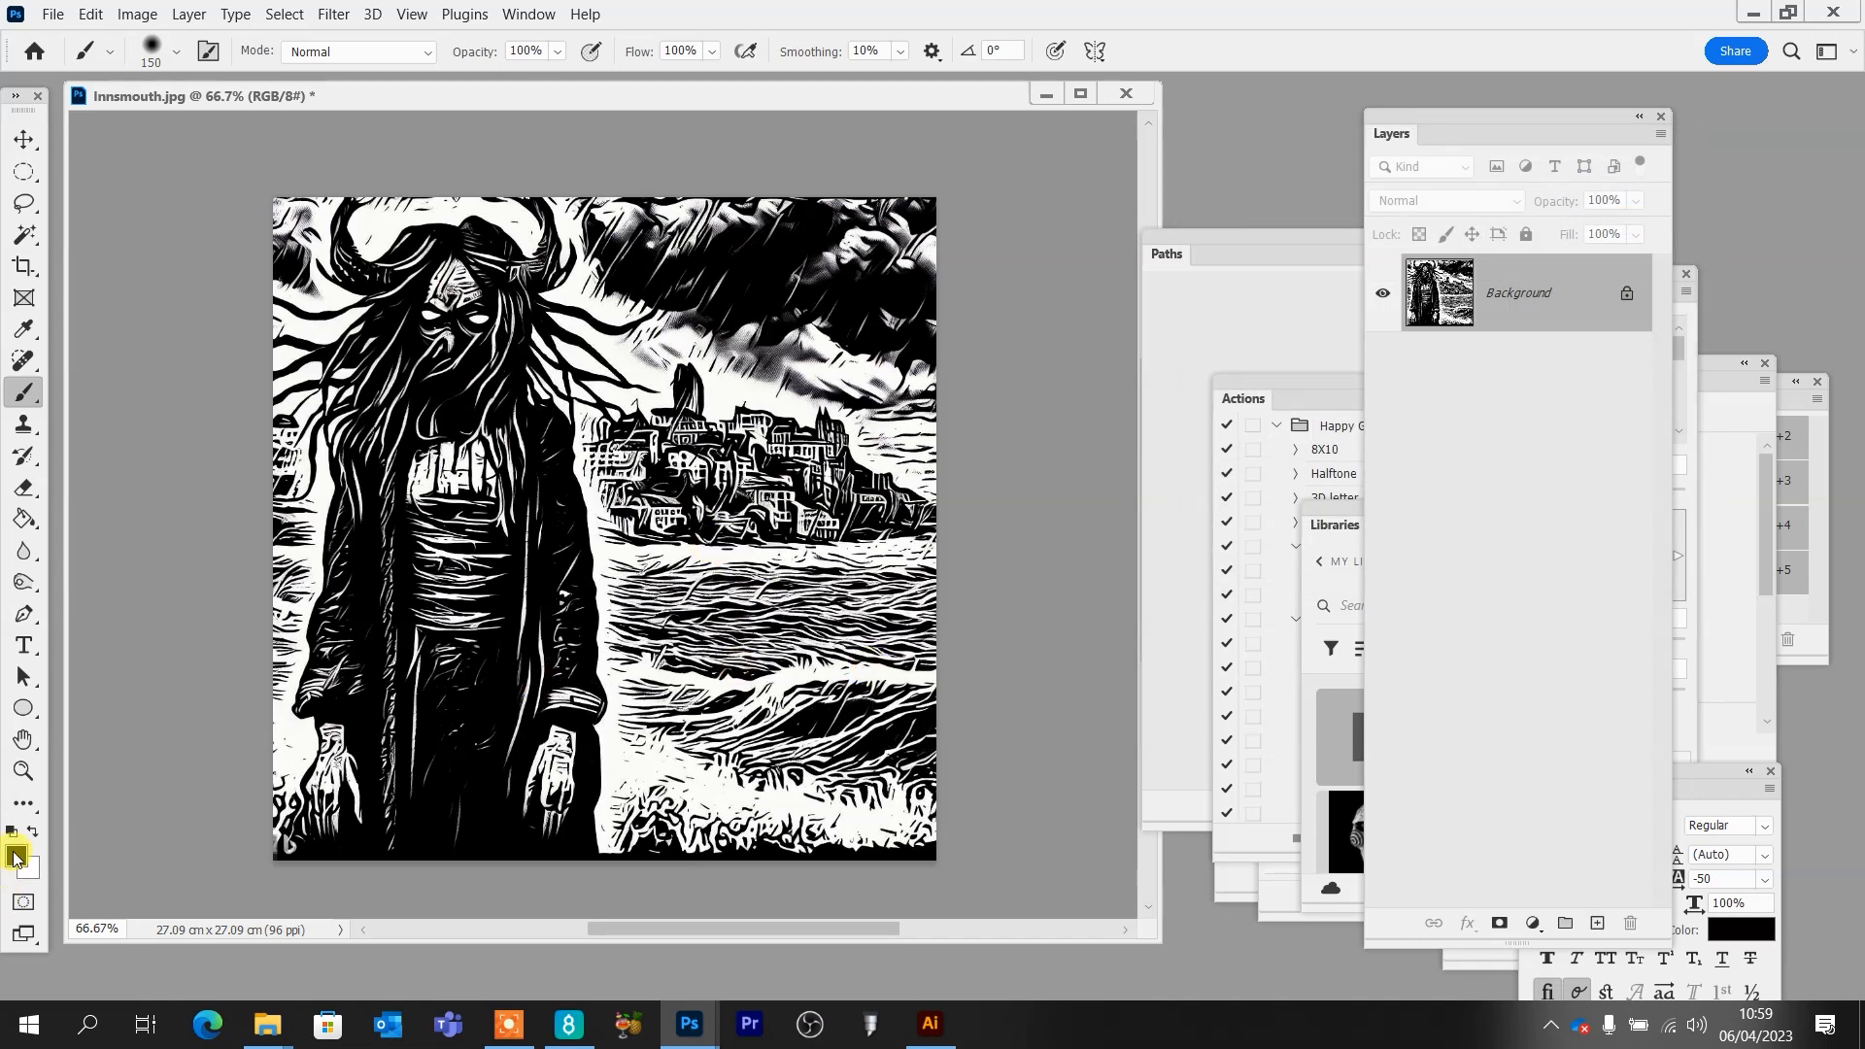
# Sample the black of the figure's robe as the foreground colour, and save the image as a JPEG at maximum quality 12
pyautogui.click(16, 857)
pyautogui.click(468, 754)
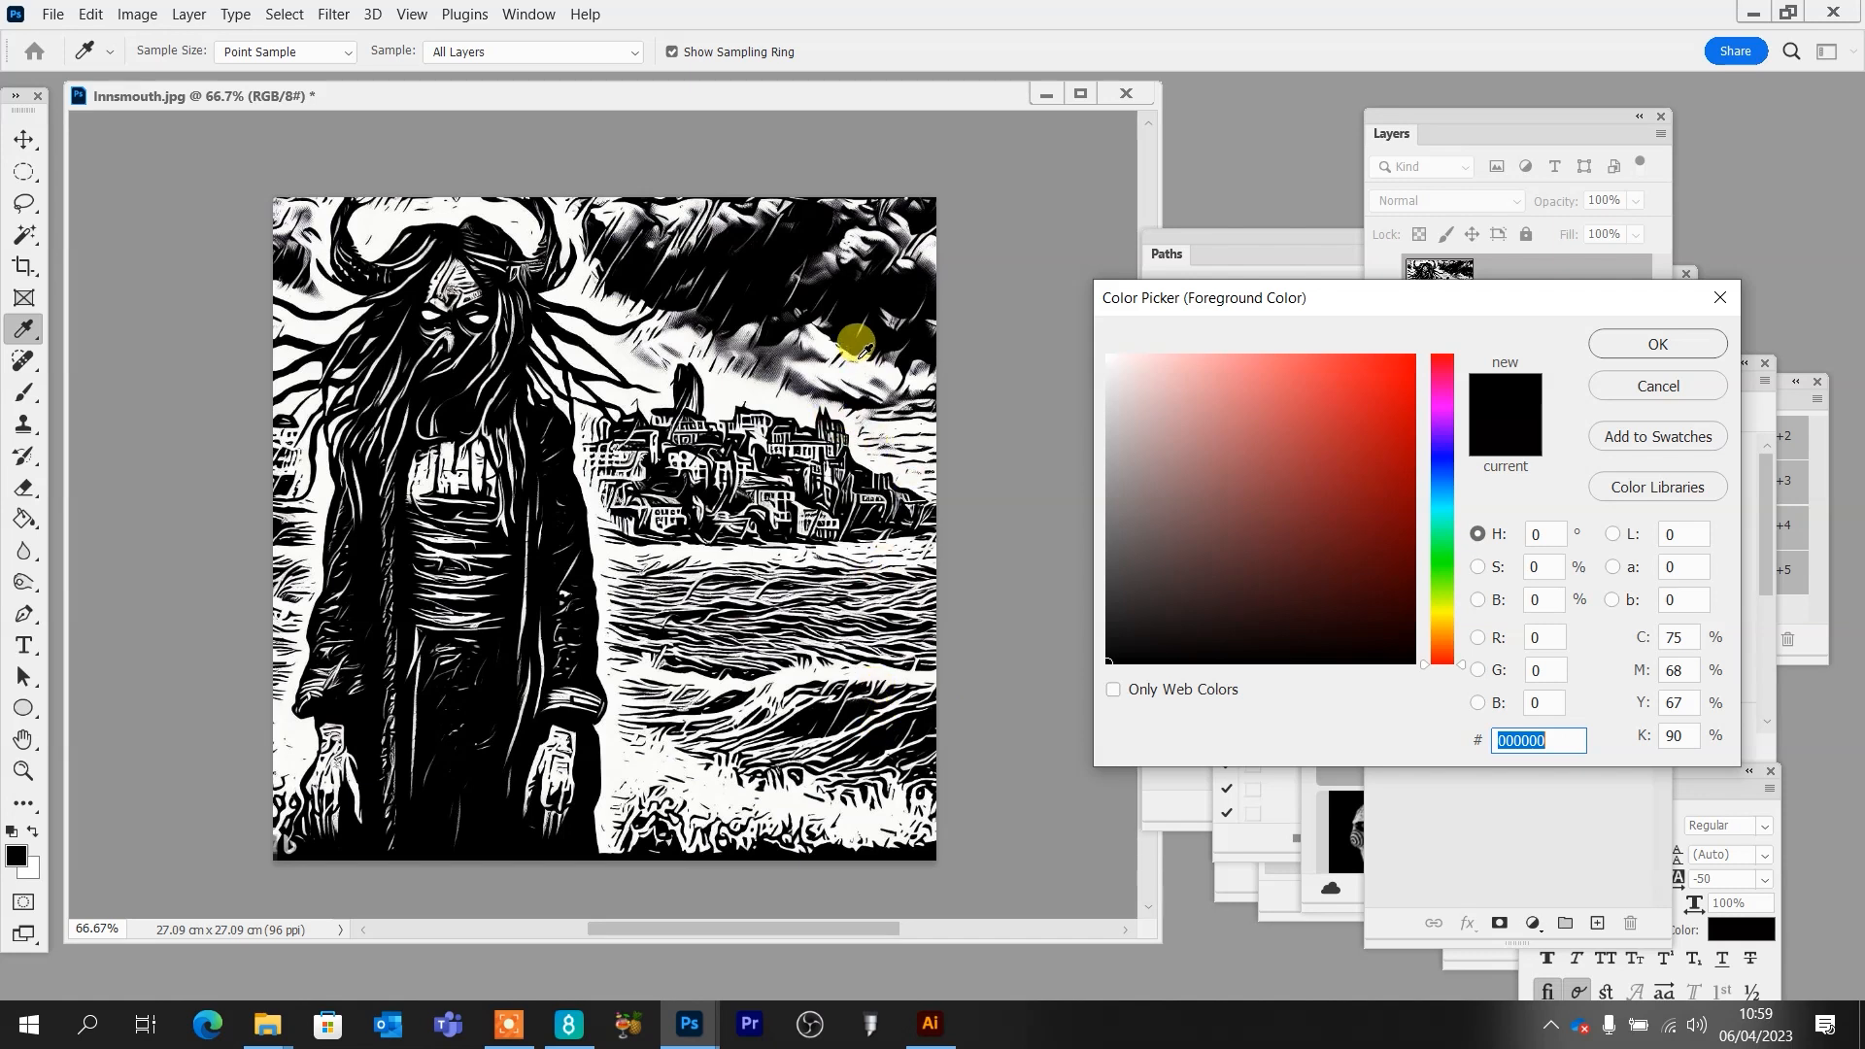
pyautogui.click(1644, 341)
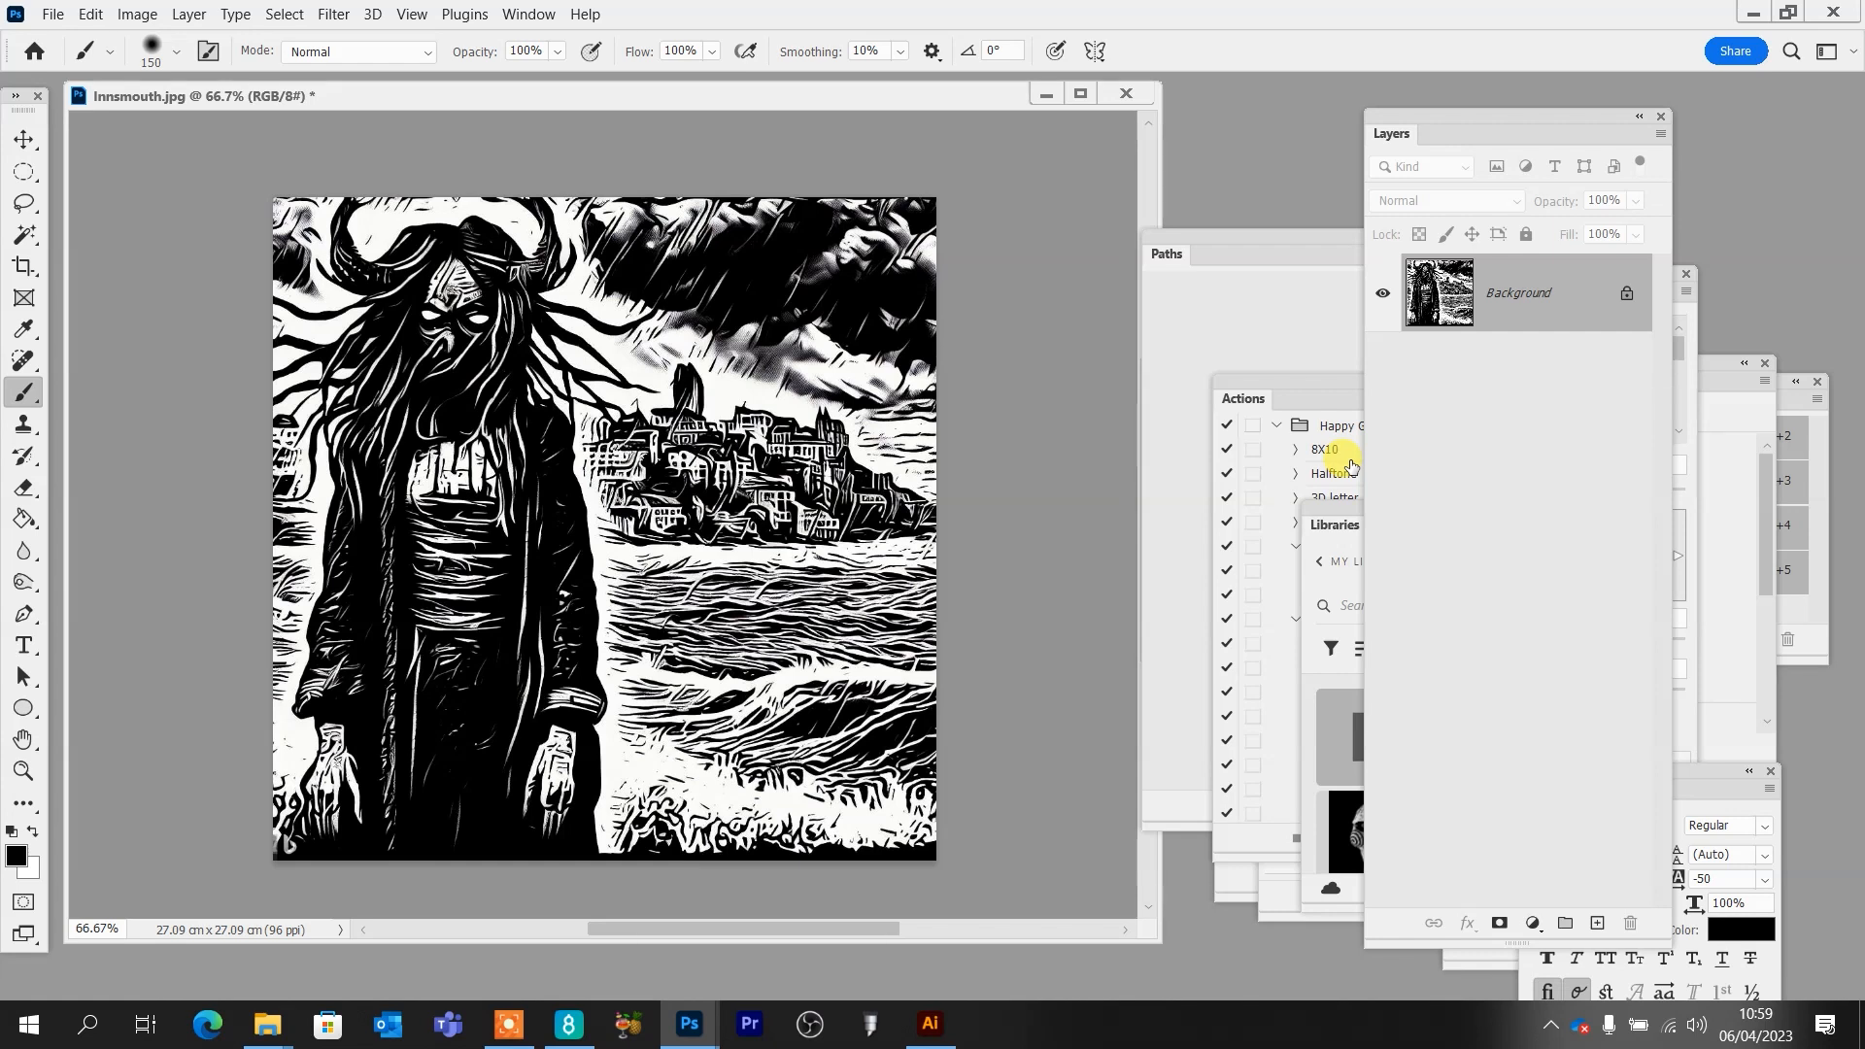
pyautogui.hotkey('ctrl', 's')
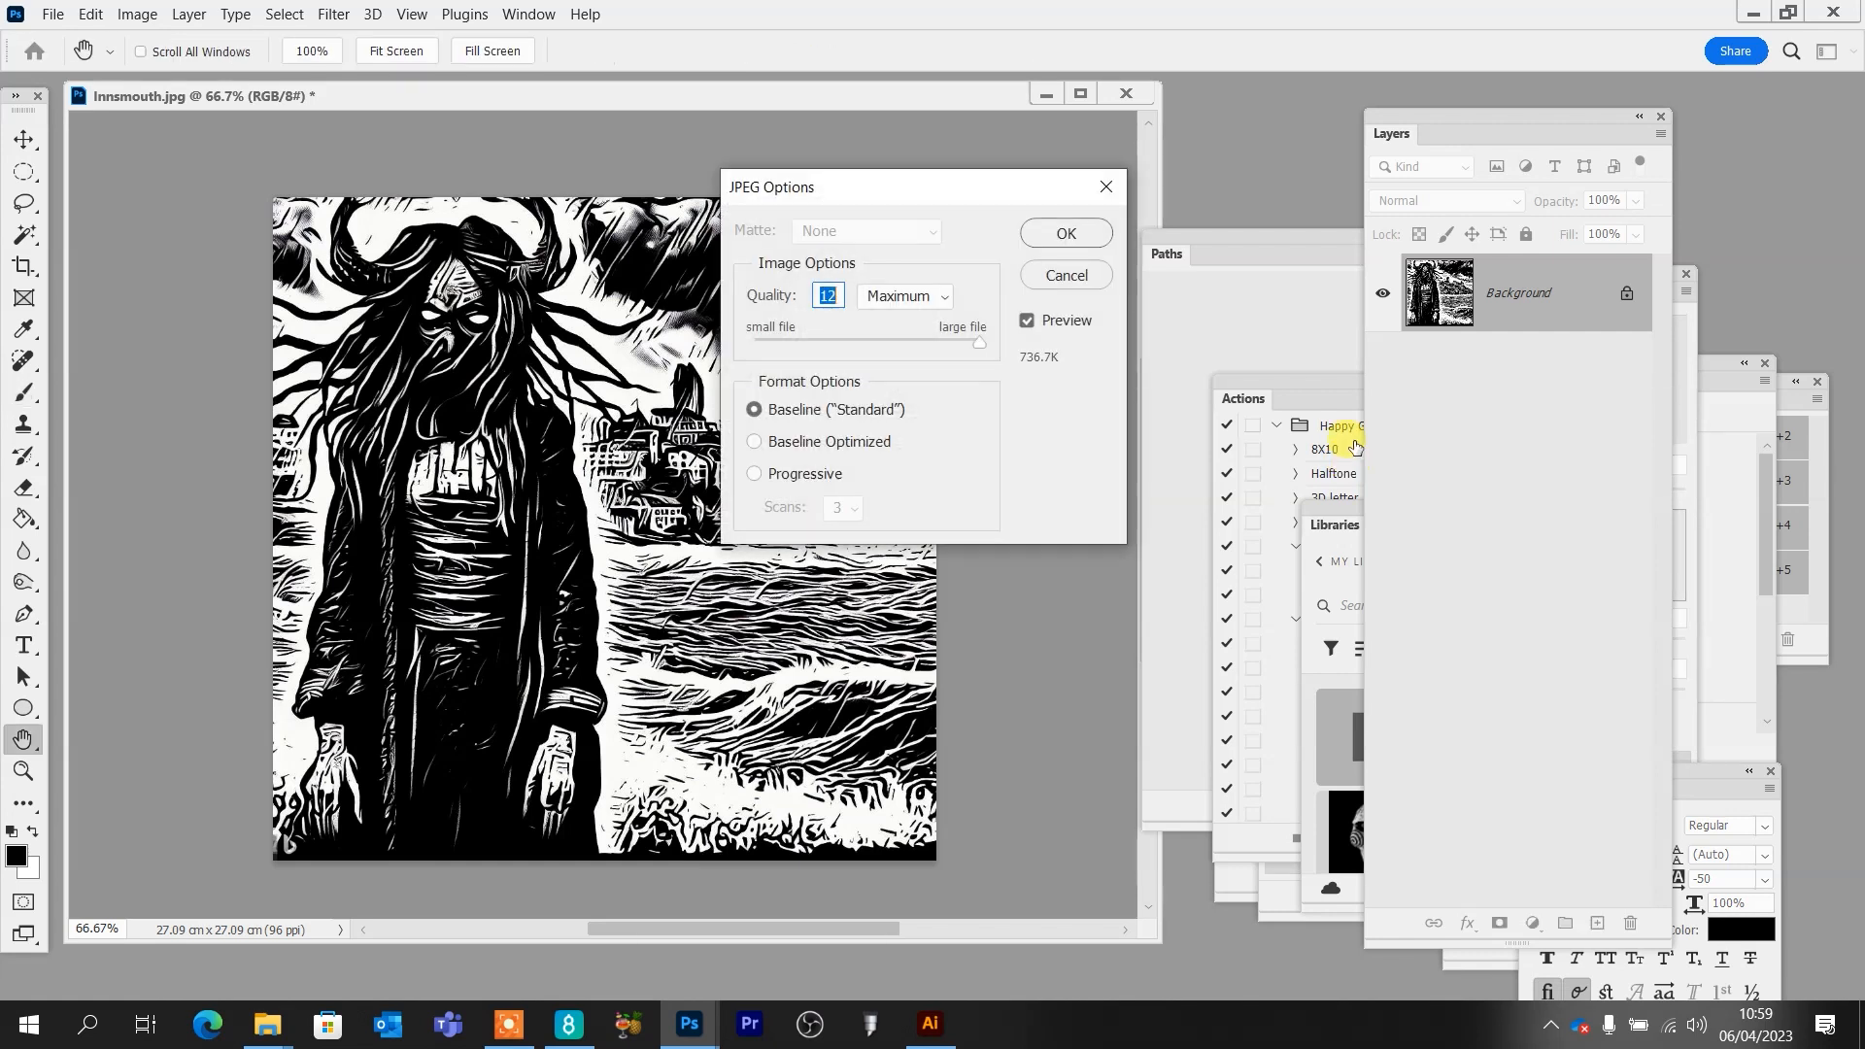
pyautogui.click(1065, 234)
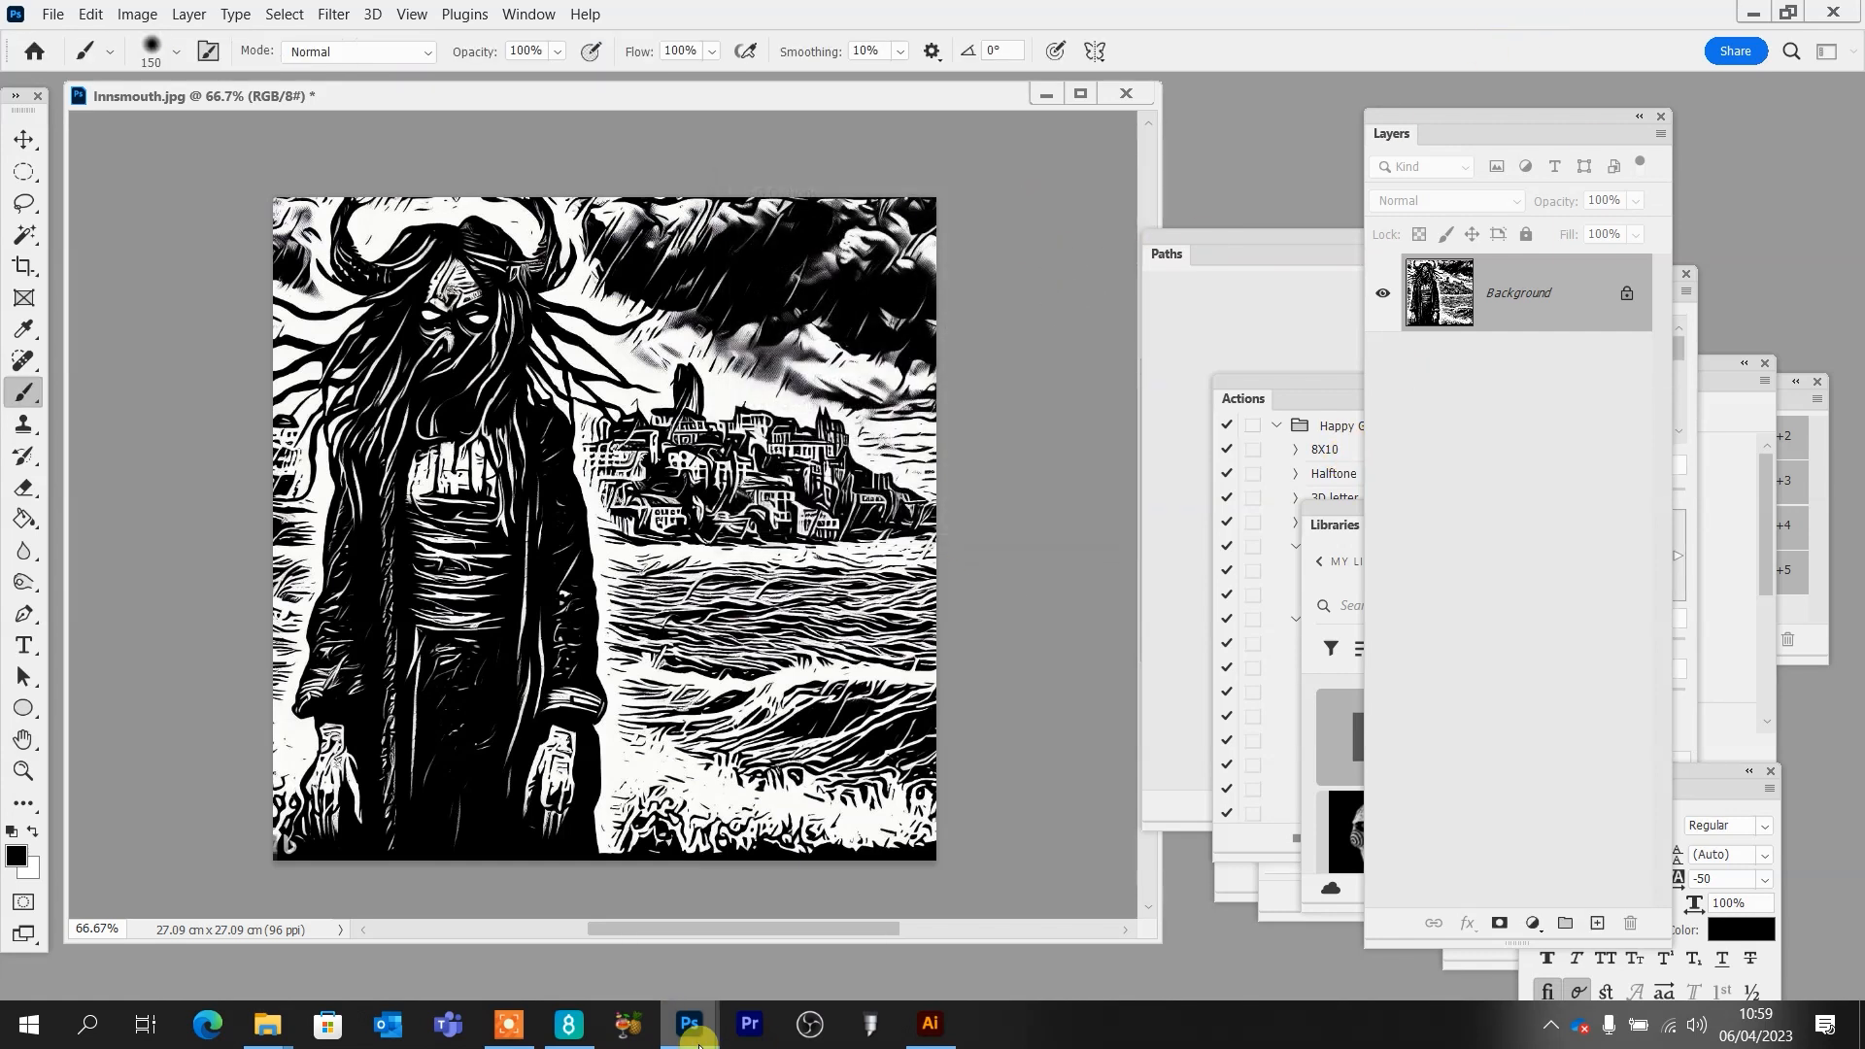
# Switch to vectorizer.ai in the browser and upload the Innsmouth JPEG from the Downloads folder for tracing
pyautogui.click(566, 1025)
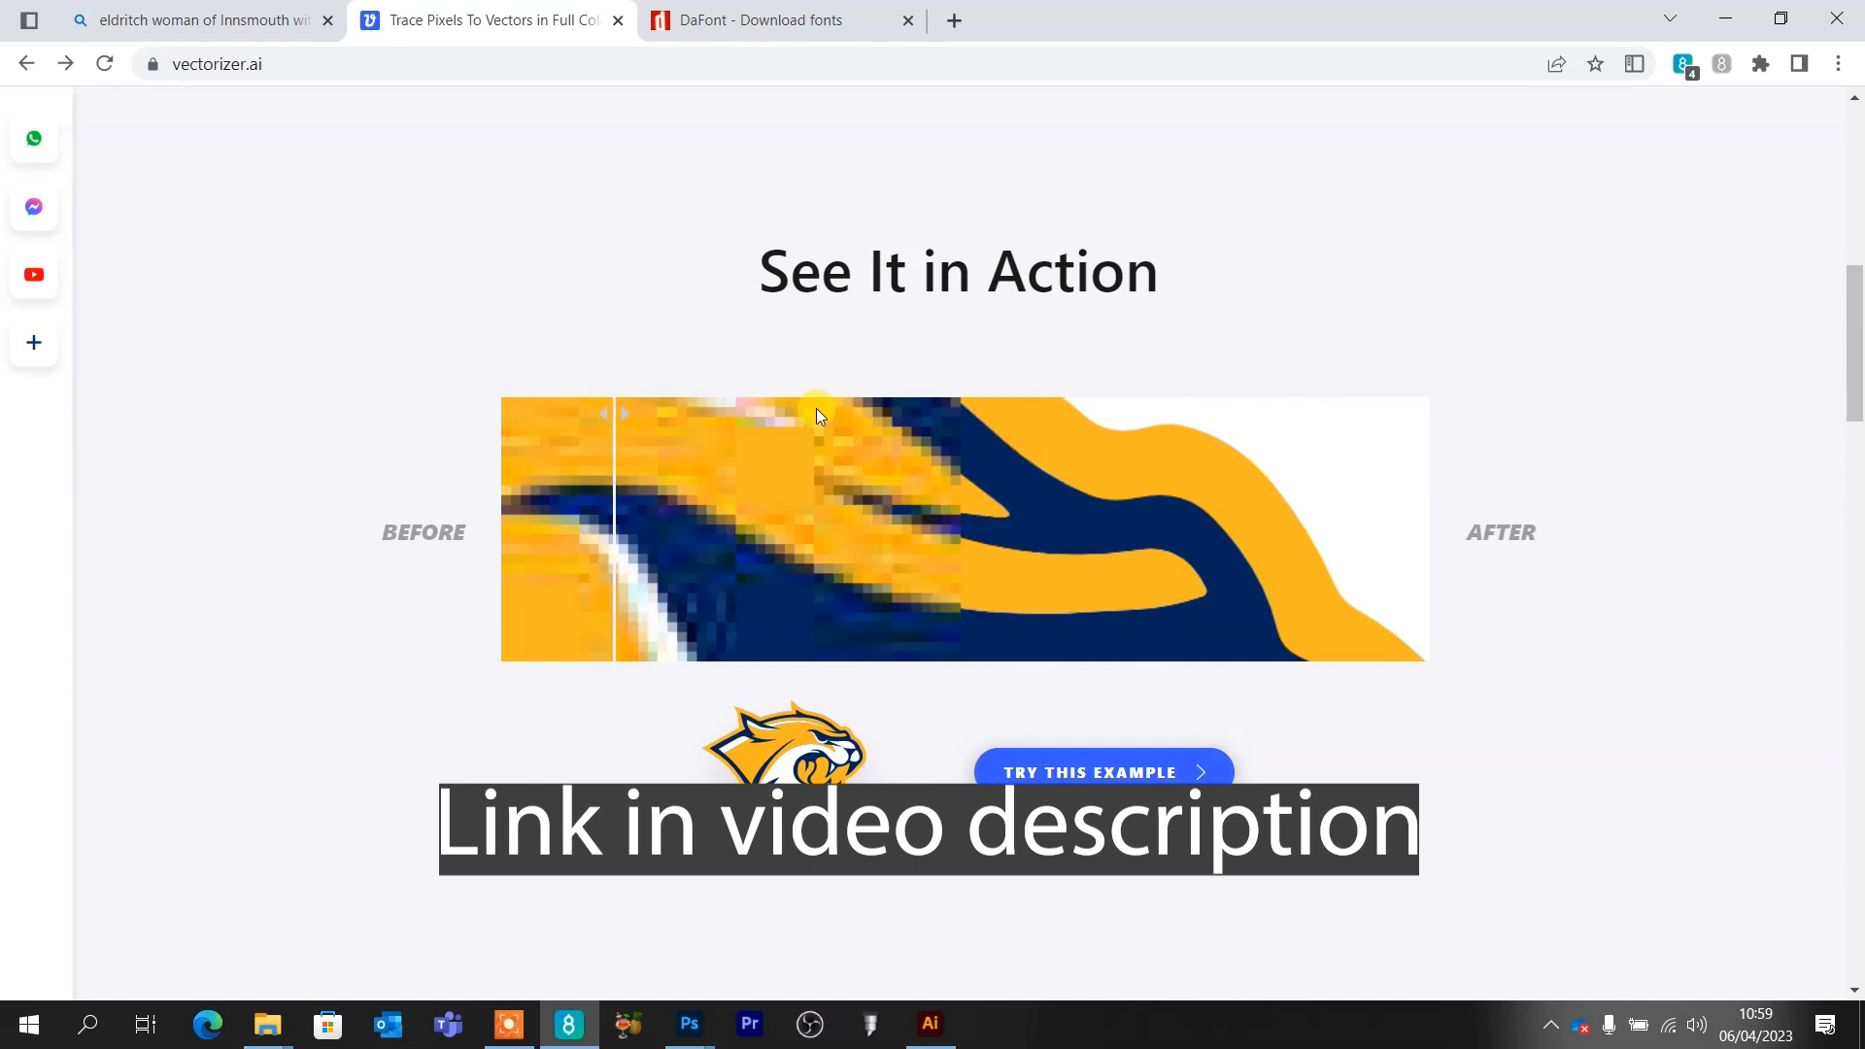
pyautogui.scroll(10, 1749, 539)
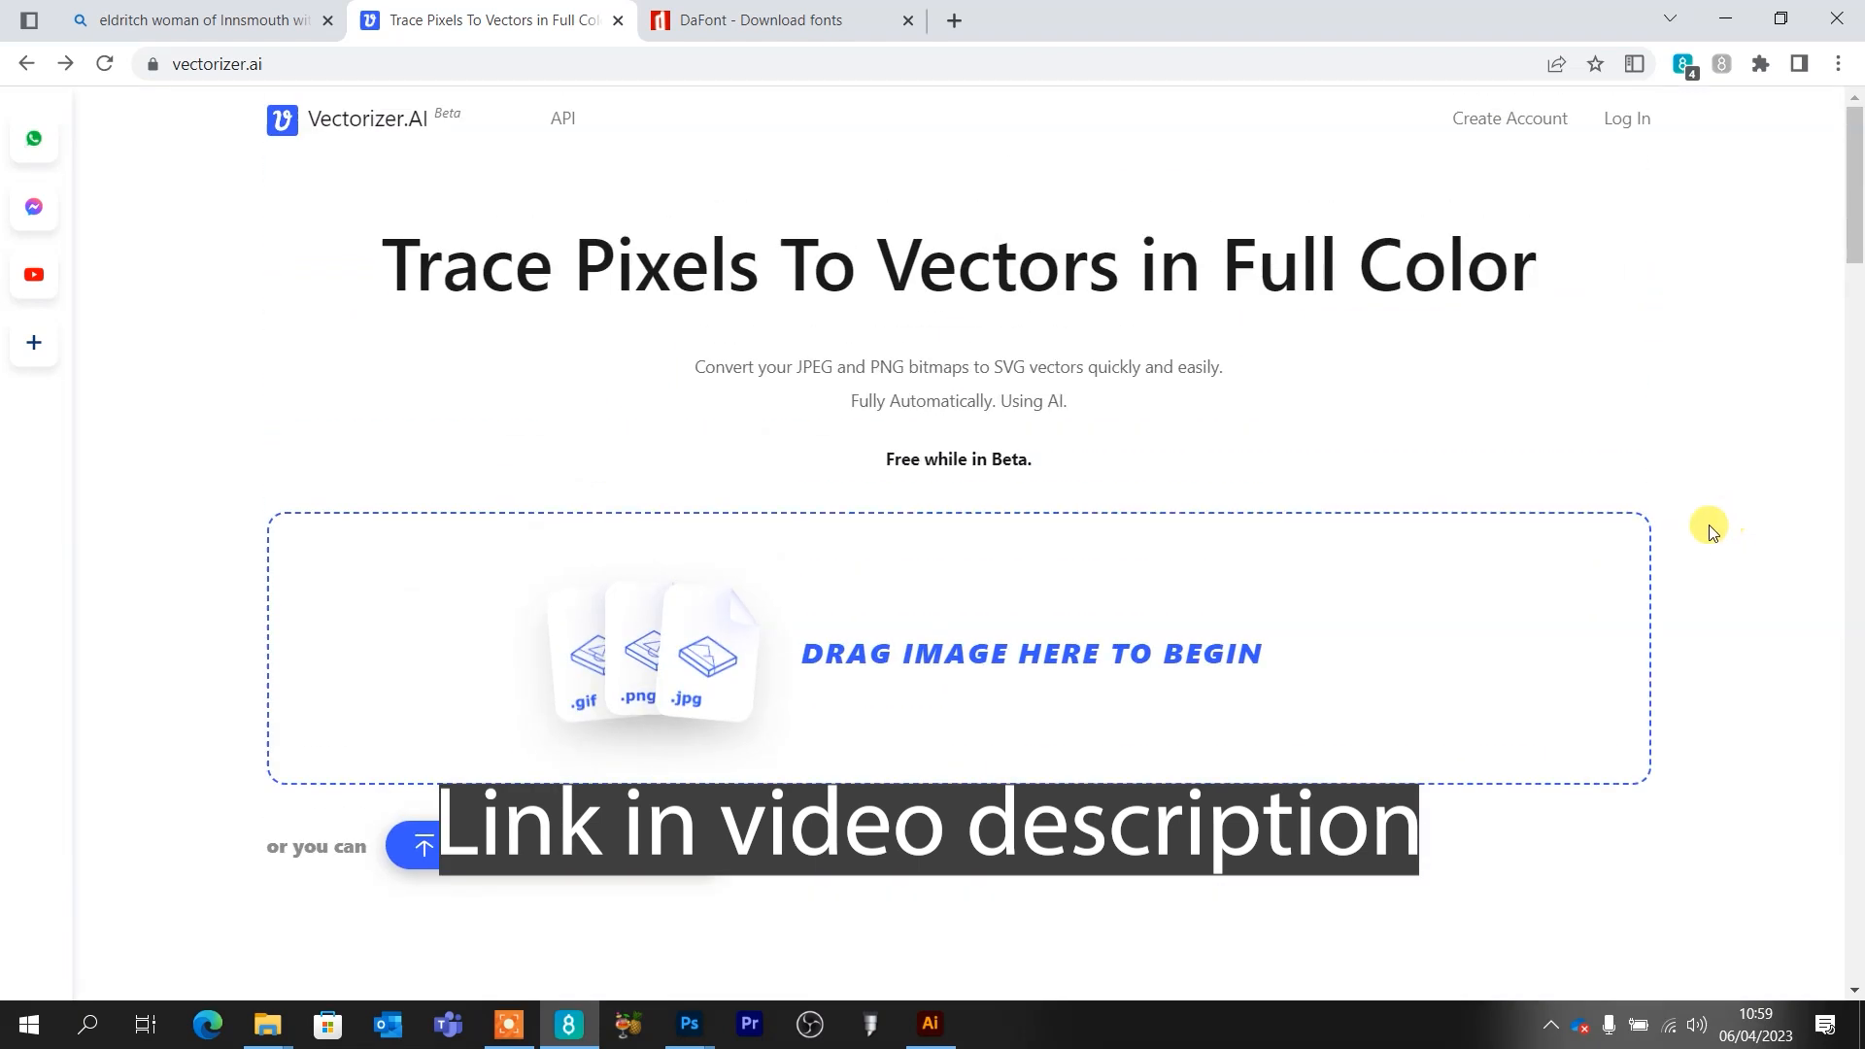
pyautogui.click(270, 1036)
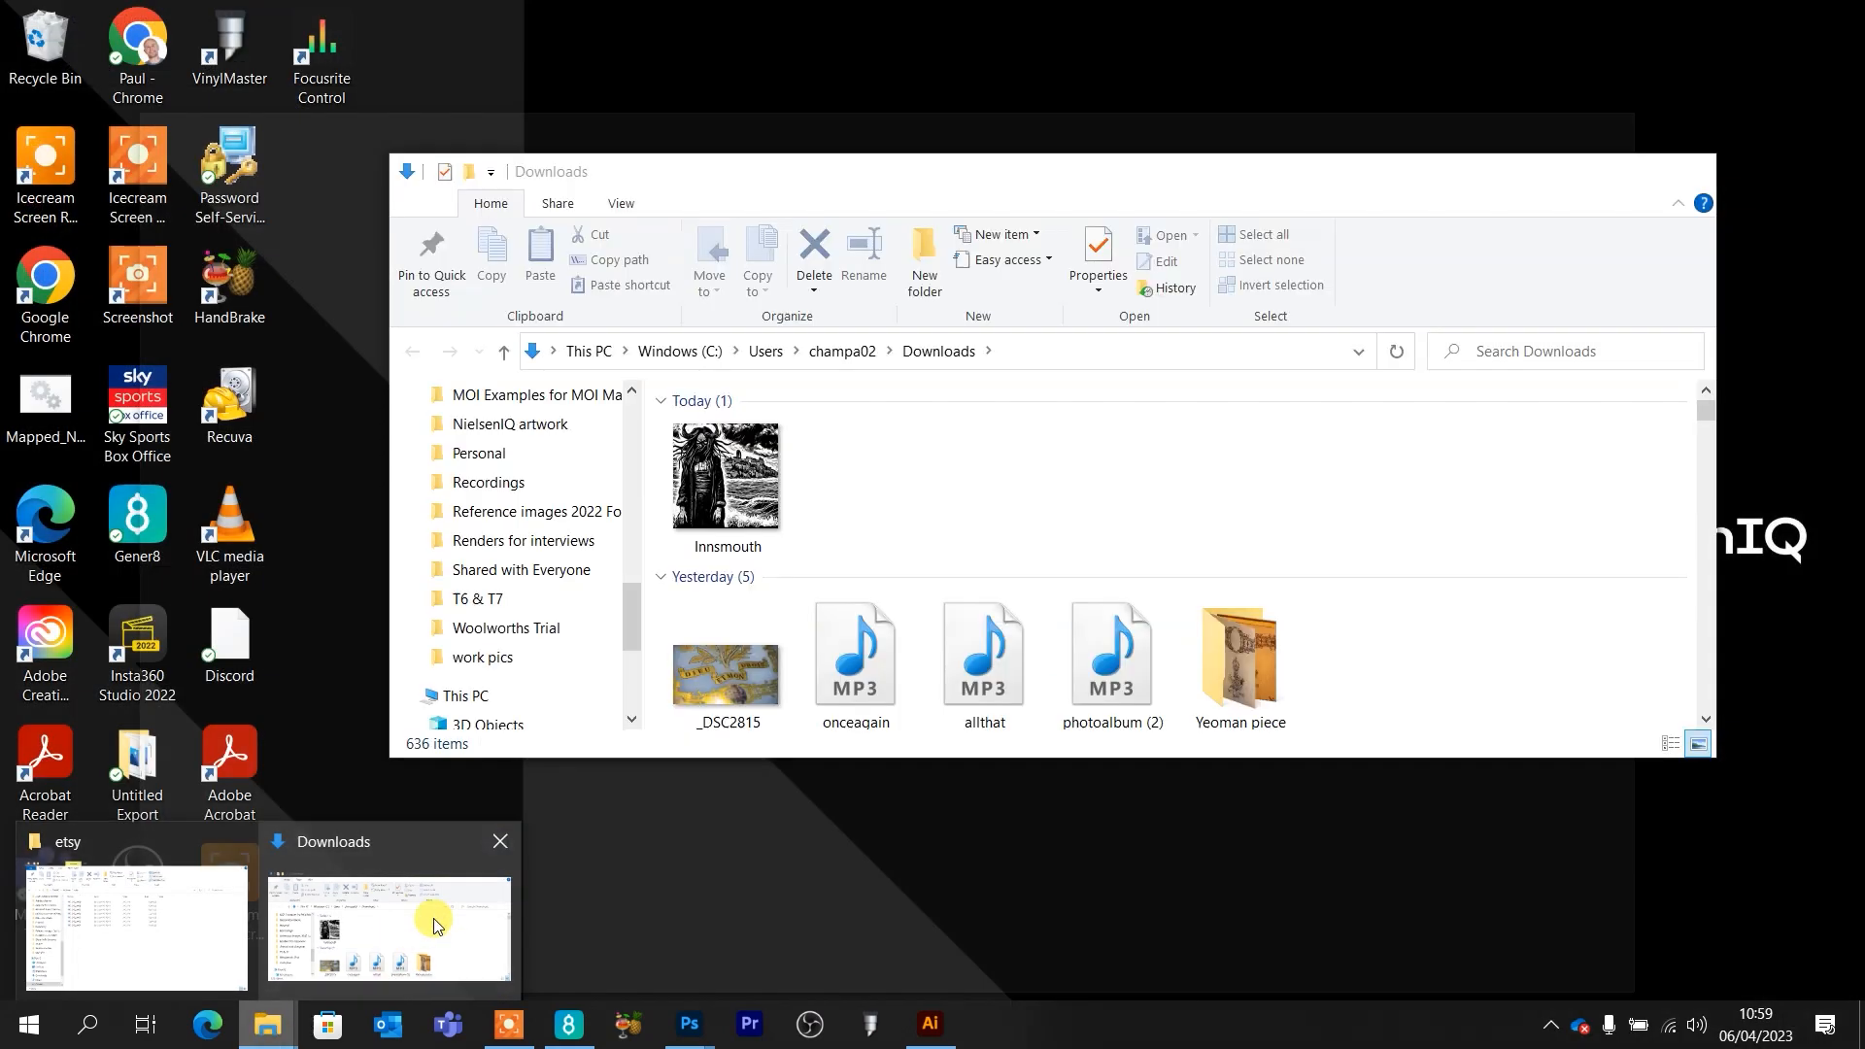
pyautogui.click(434, 924)
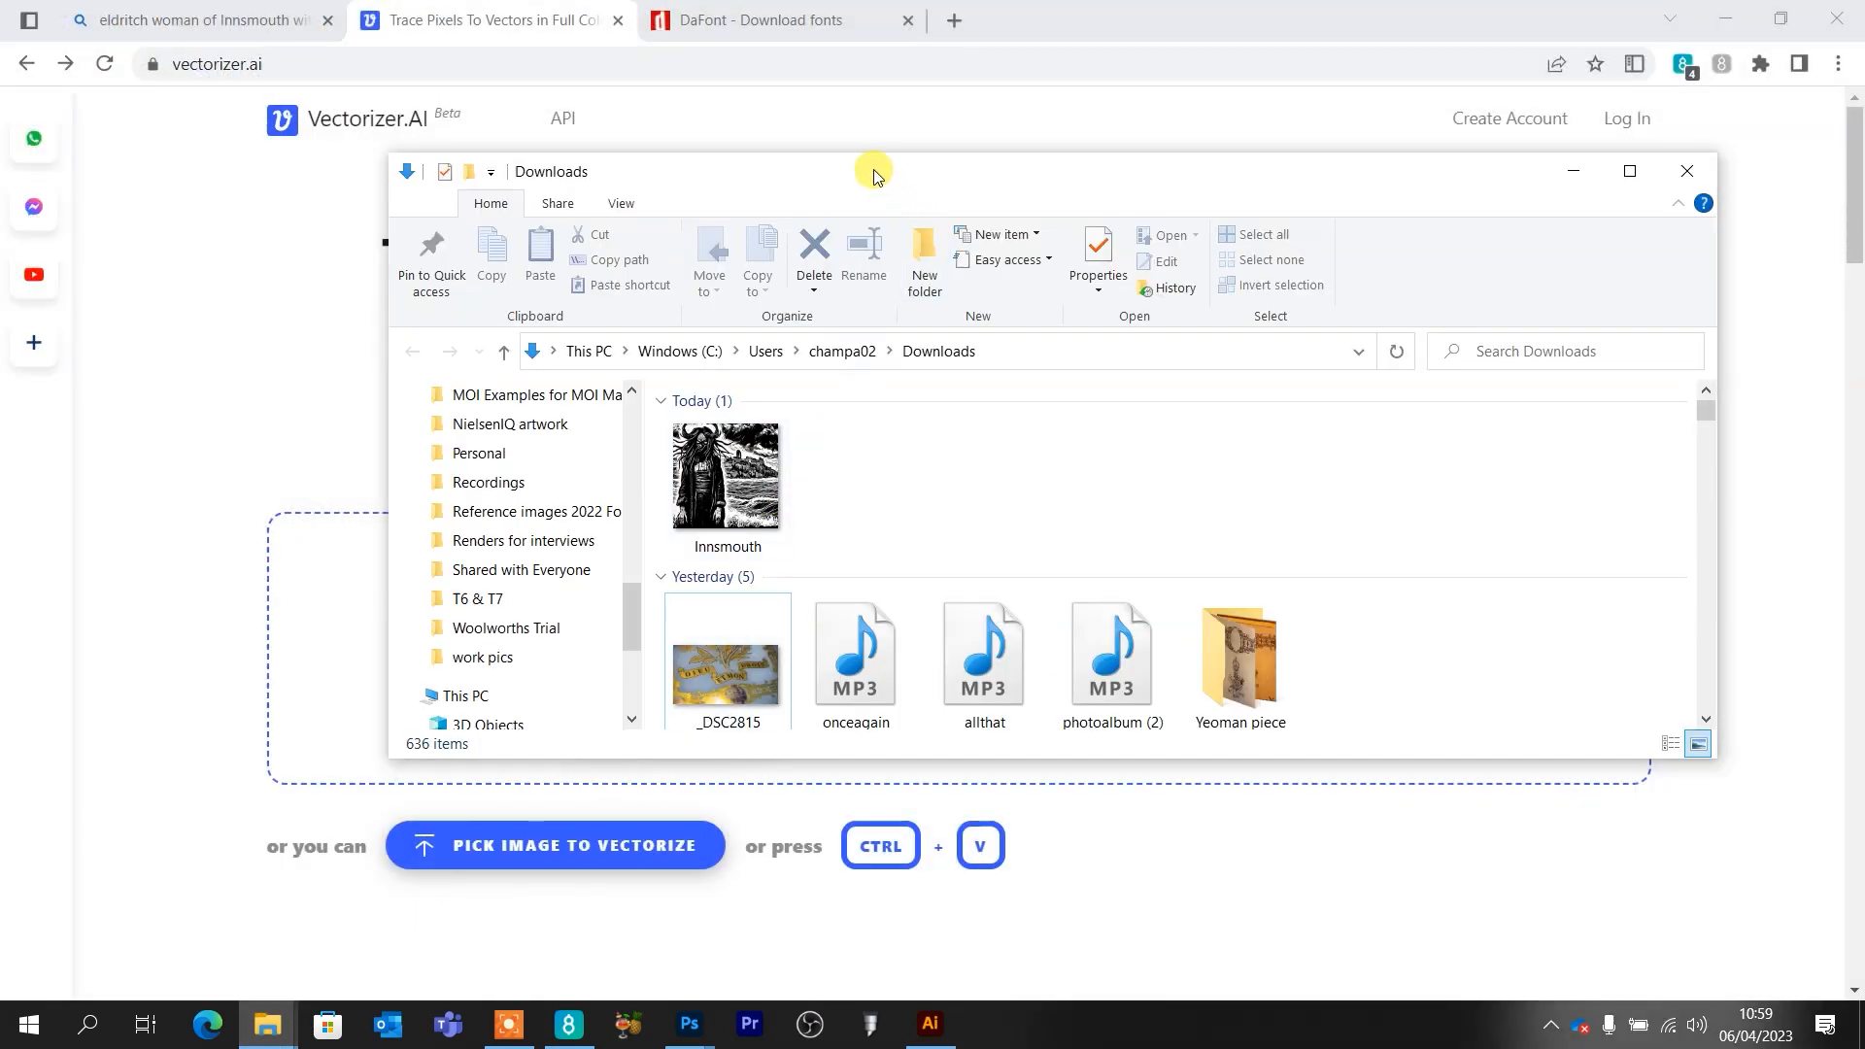
pyautogui.moveTo(872, 169); pyautogui.dragTo(1266, 107)
pyautogui.moveTo(1130, 400); pyautogui.dragTo(598, 649)
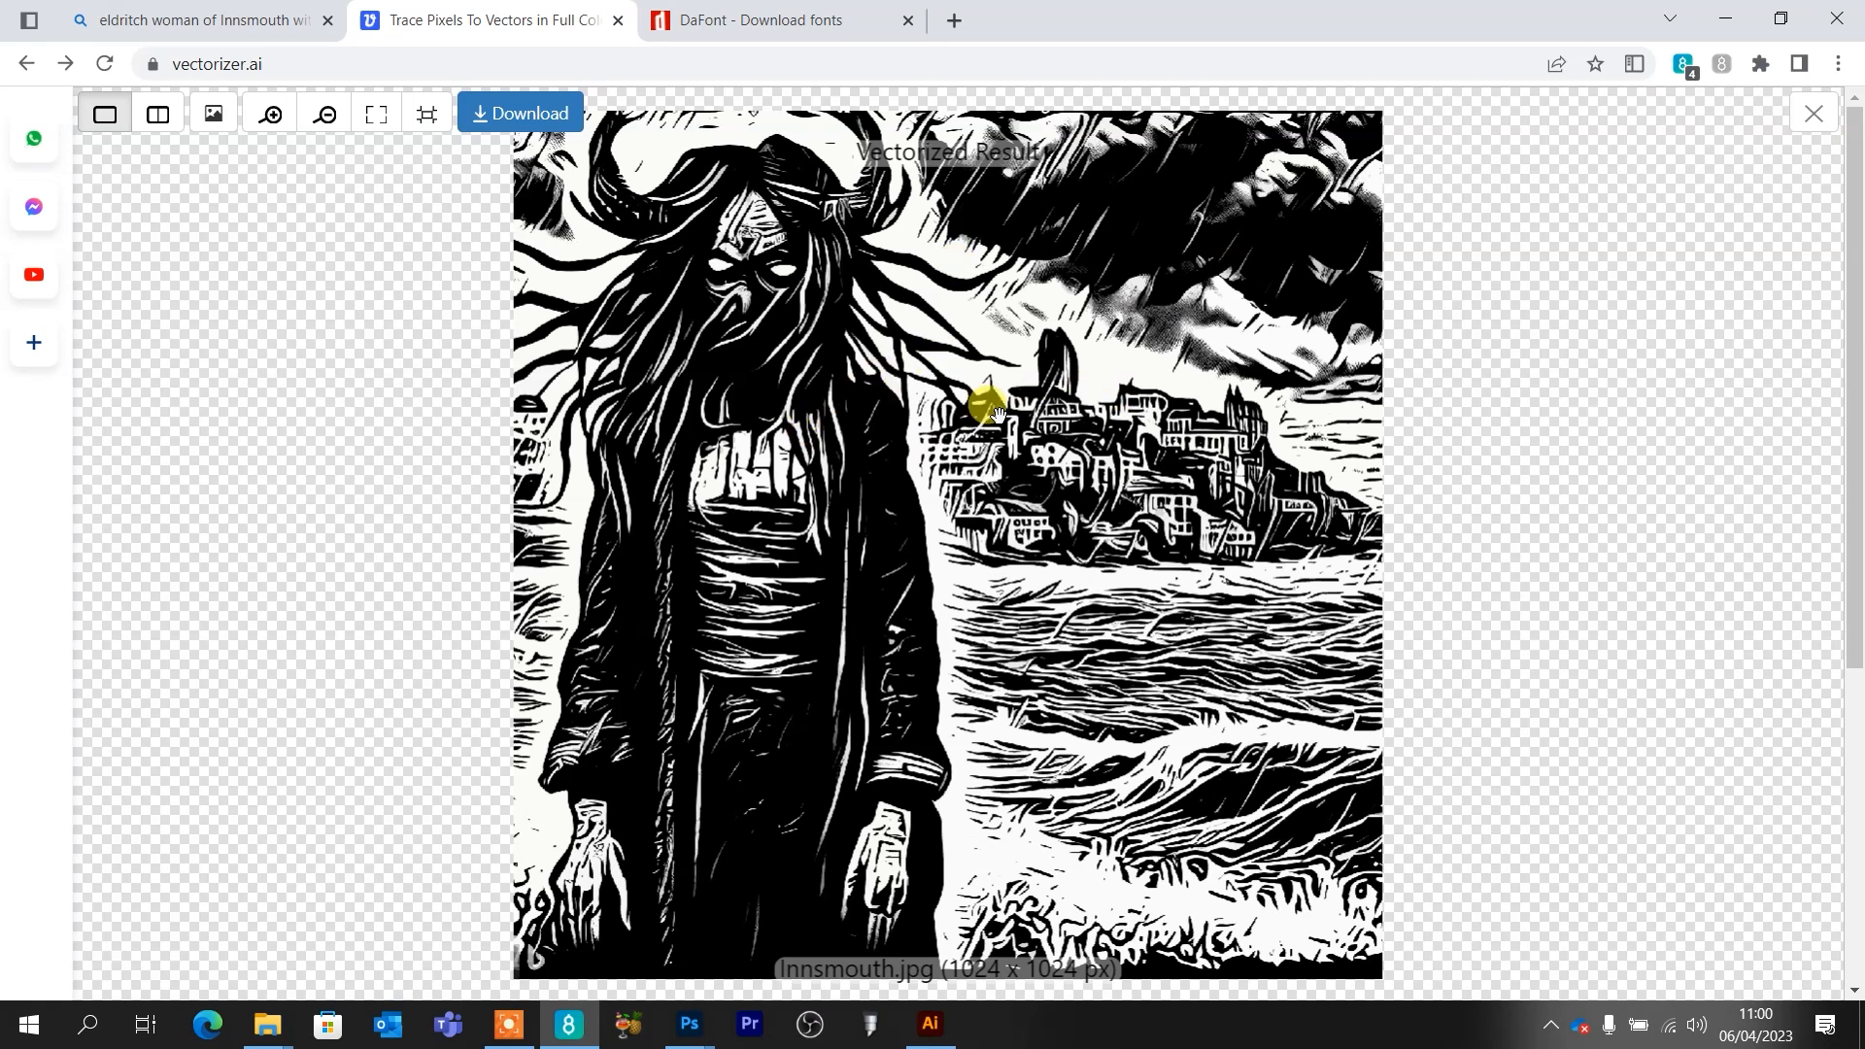
# Inspect the town's traced edges up close, download the vectorized result as Innsmouth.svg and open the downloaded file
pyautogui.scroll(5, 991, 408)
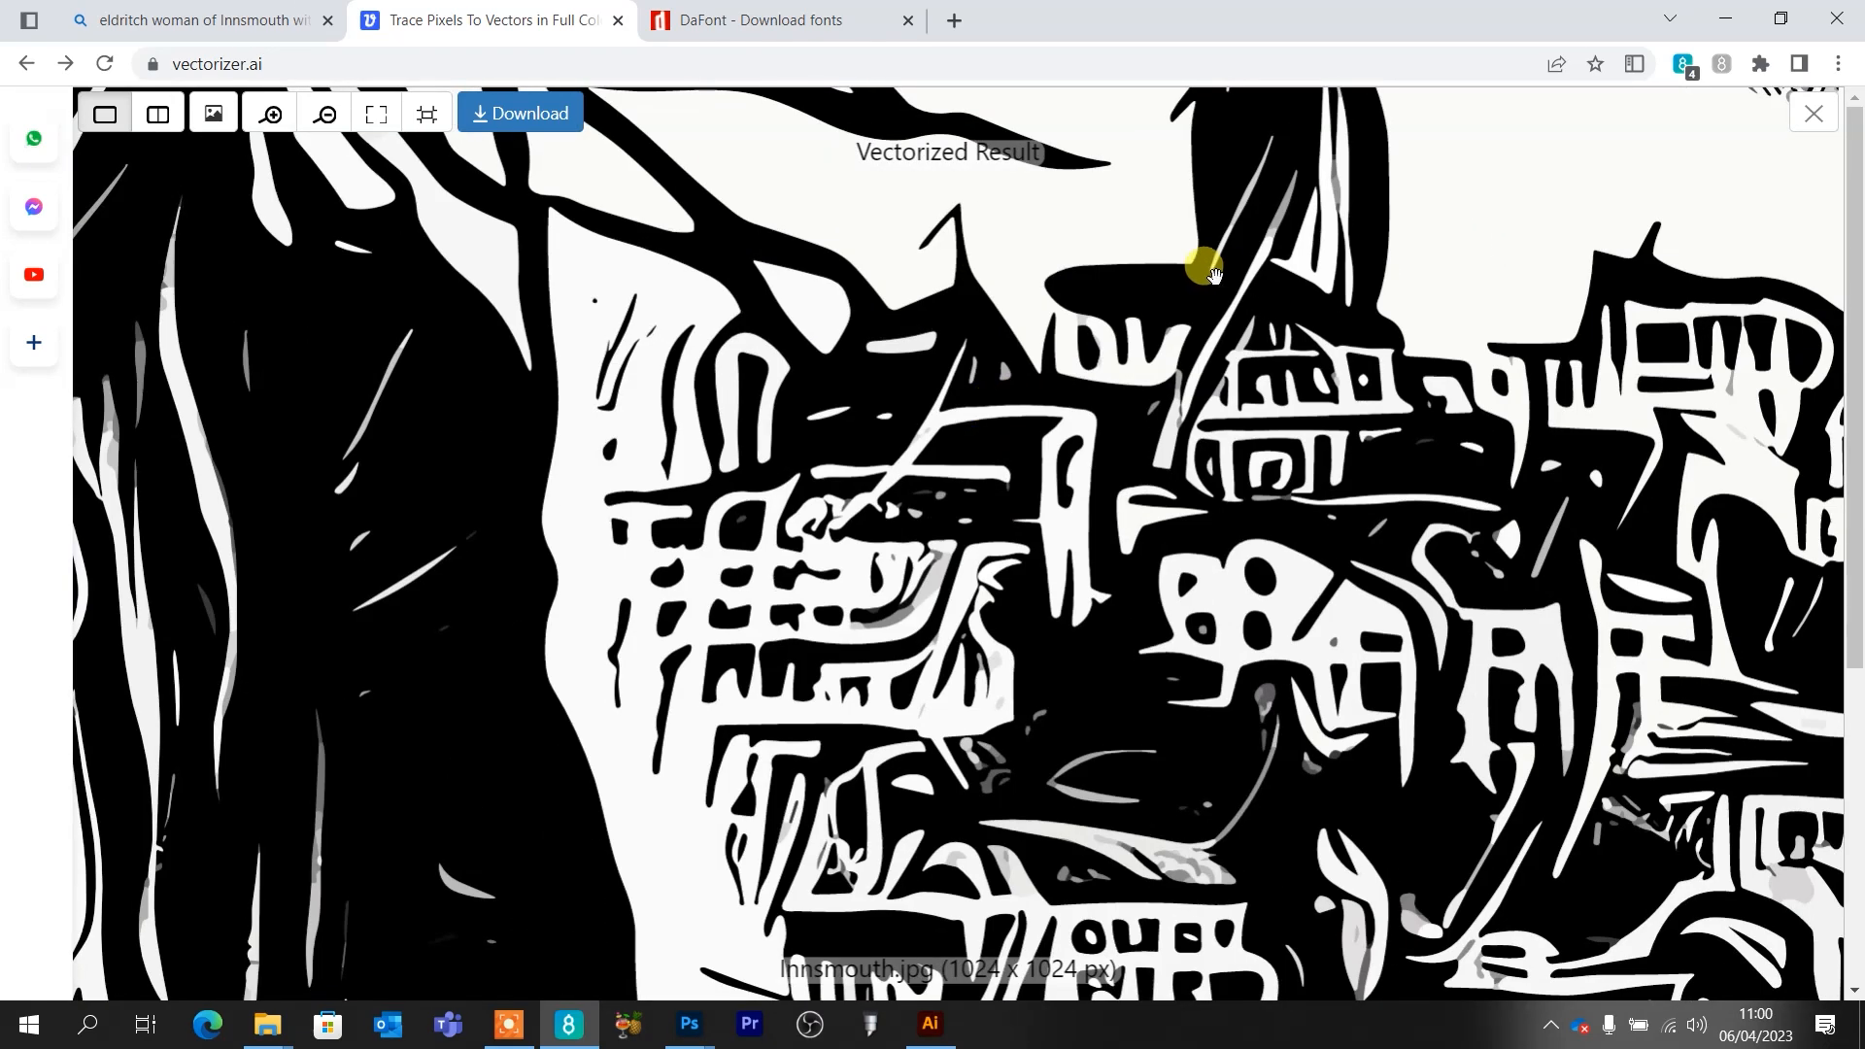
pyautogui.scroll(3, 1214, 275)
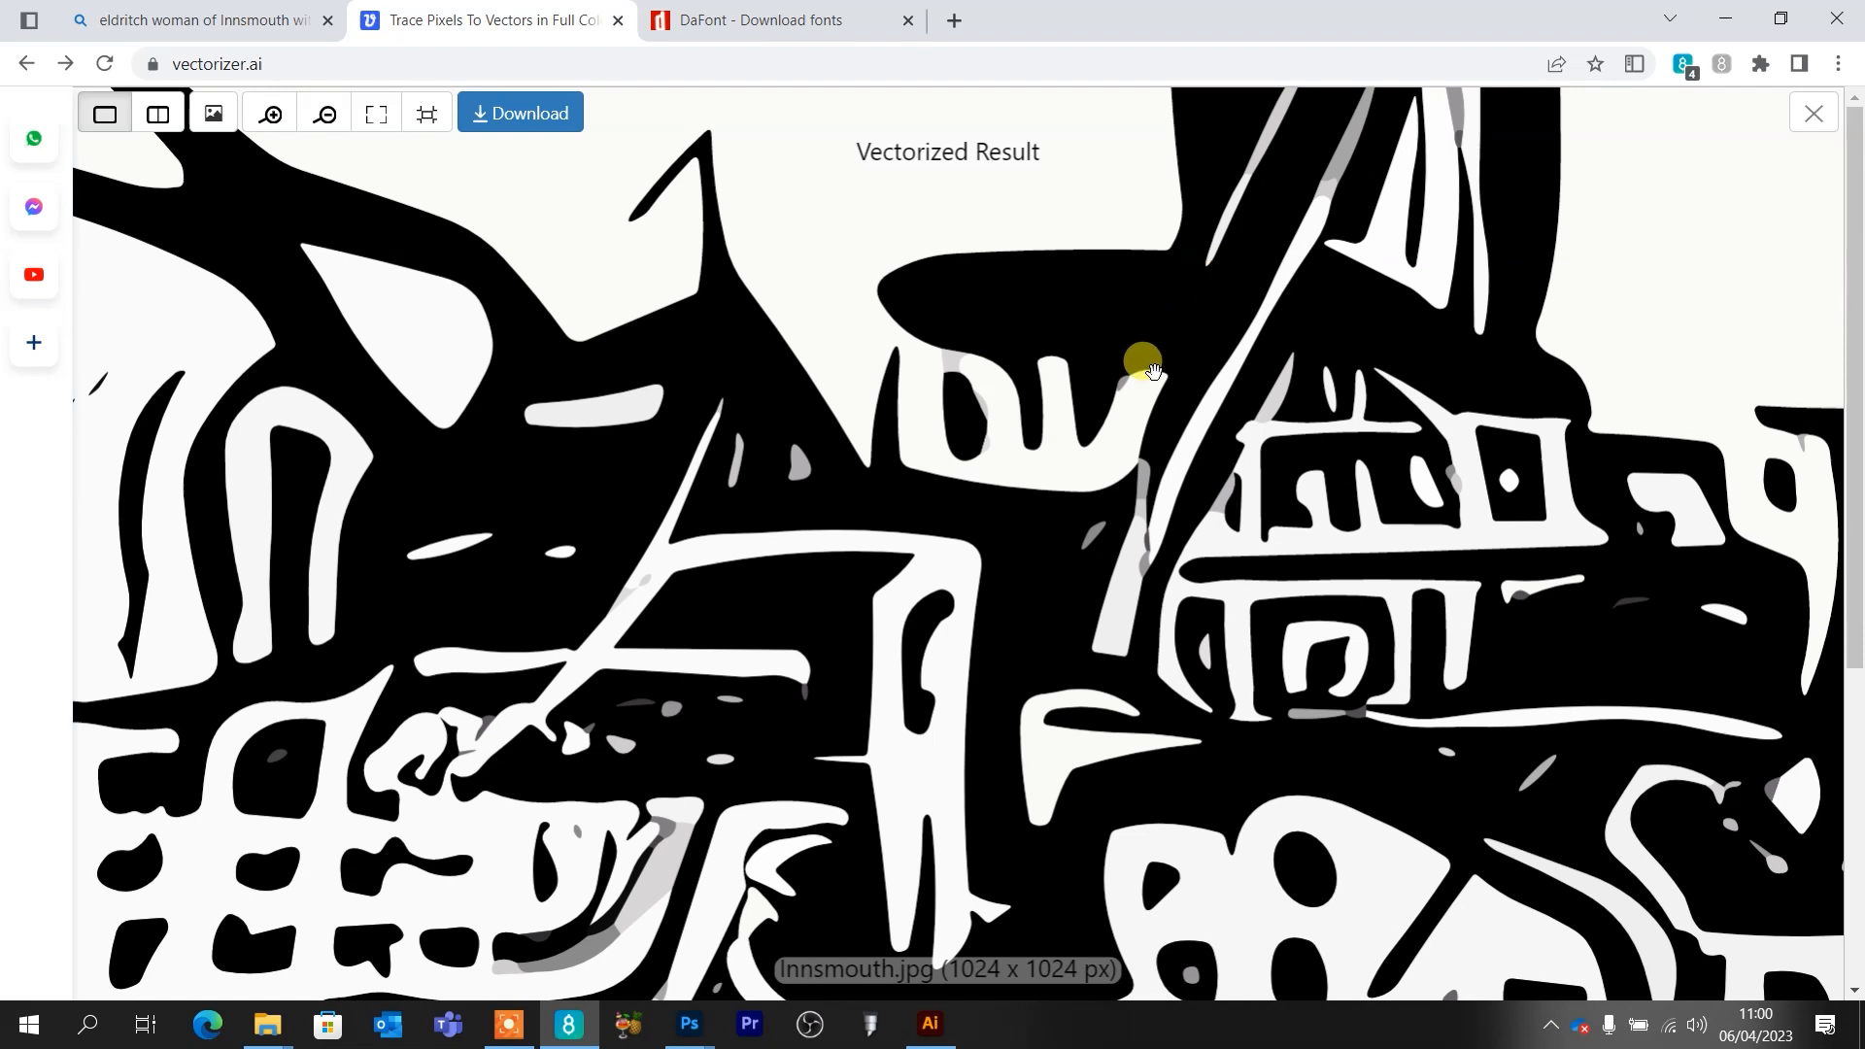
pyautogui.scroll(-10, 1153, 370)
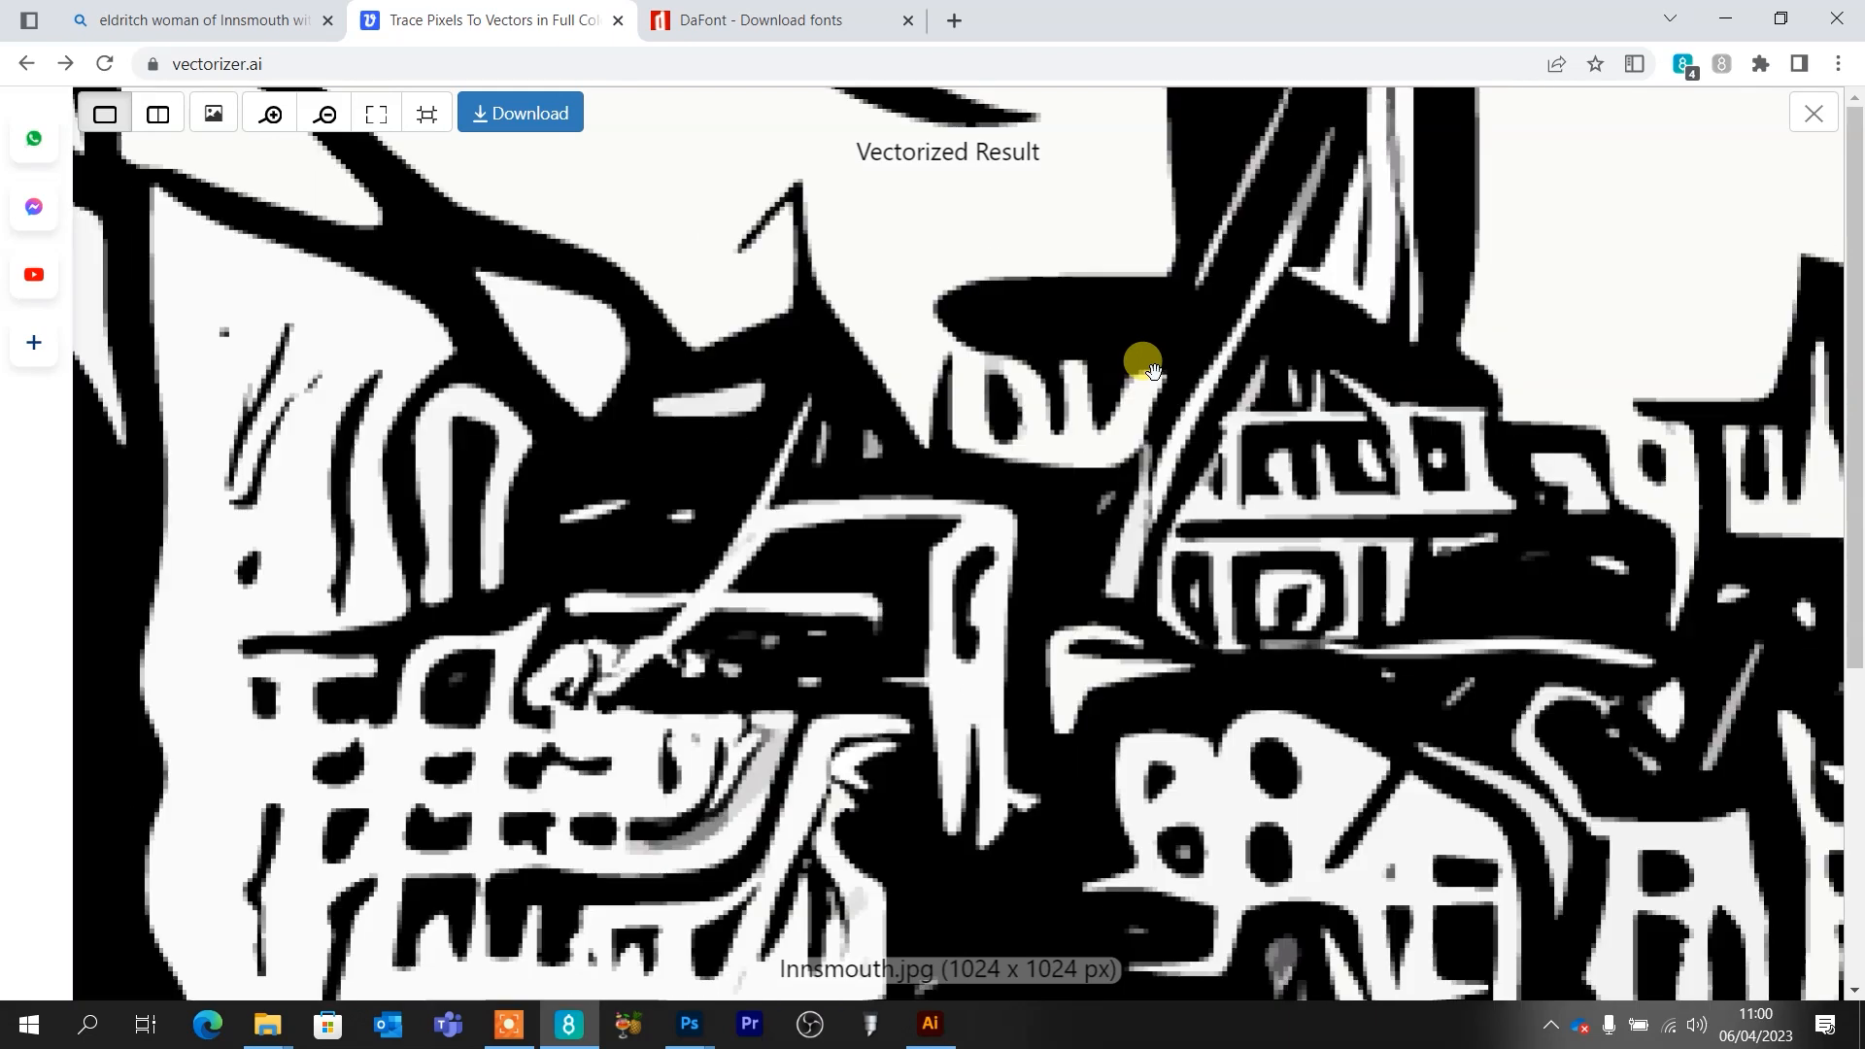
pyautogui.scroll(5, 1153, 370)
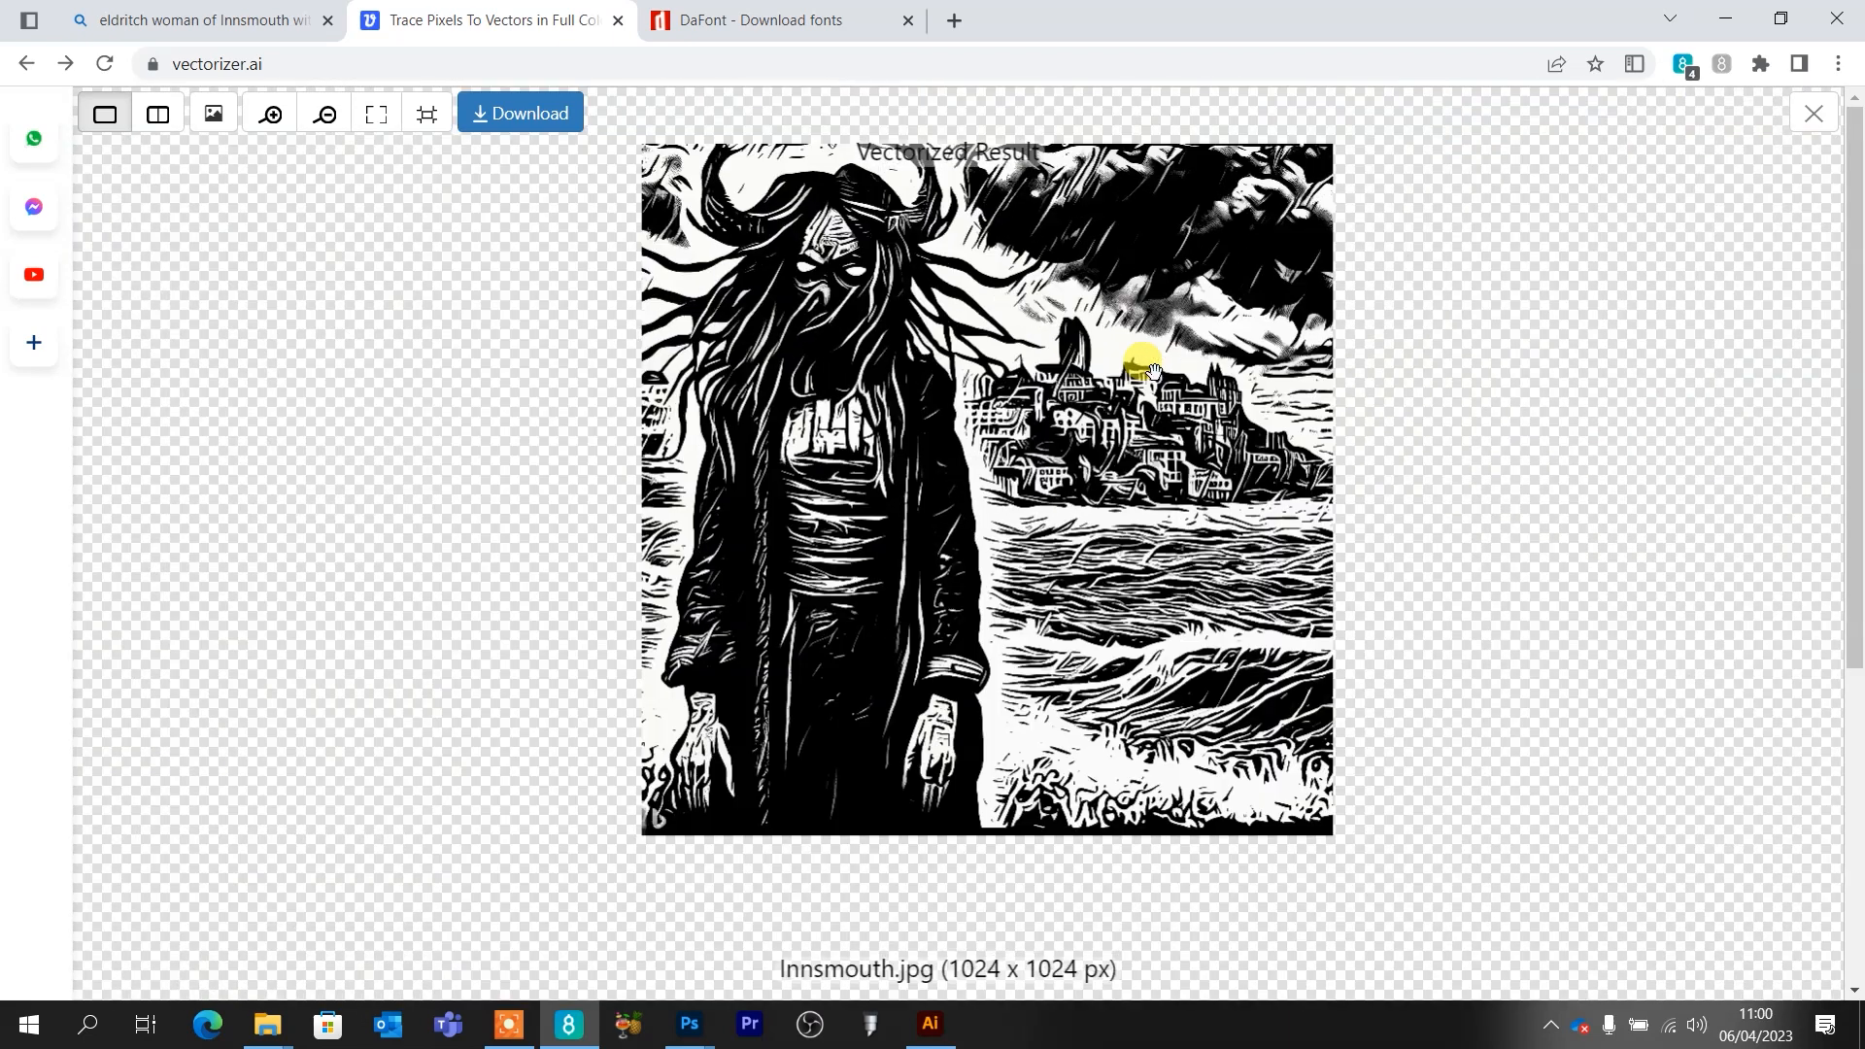
pyautogui.click(513, 115)
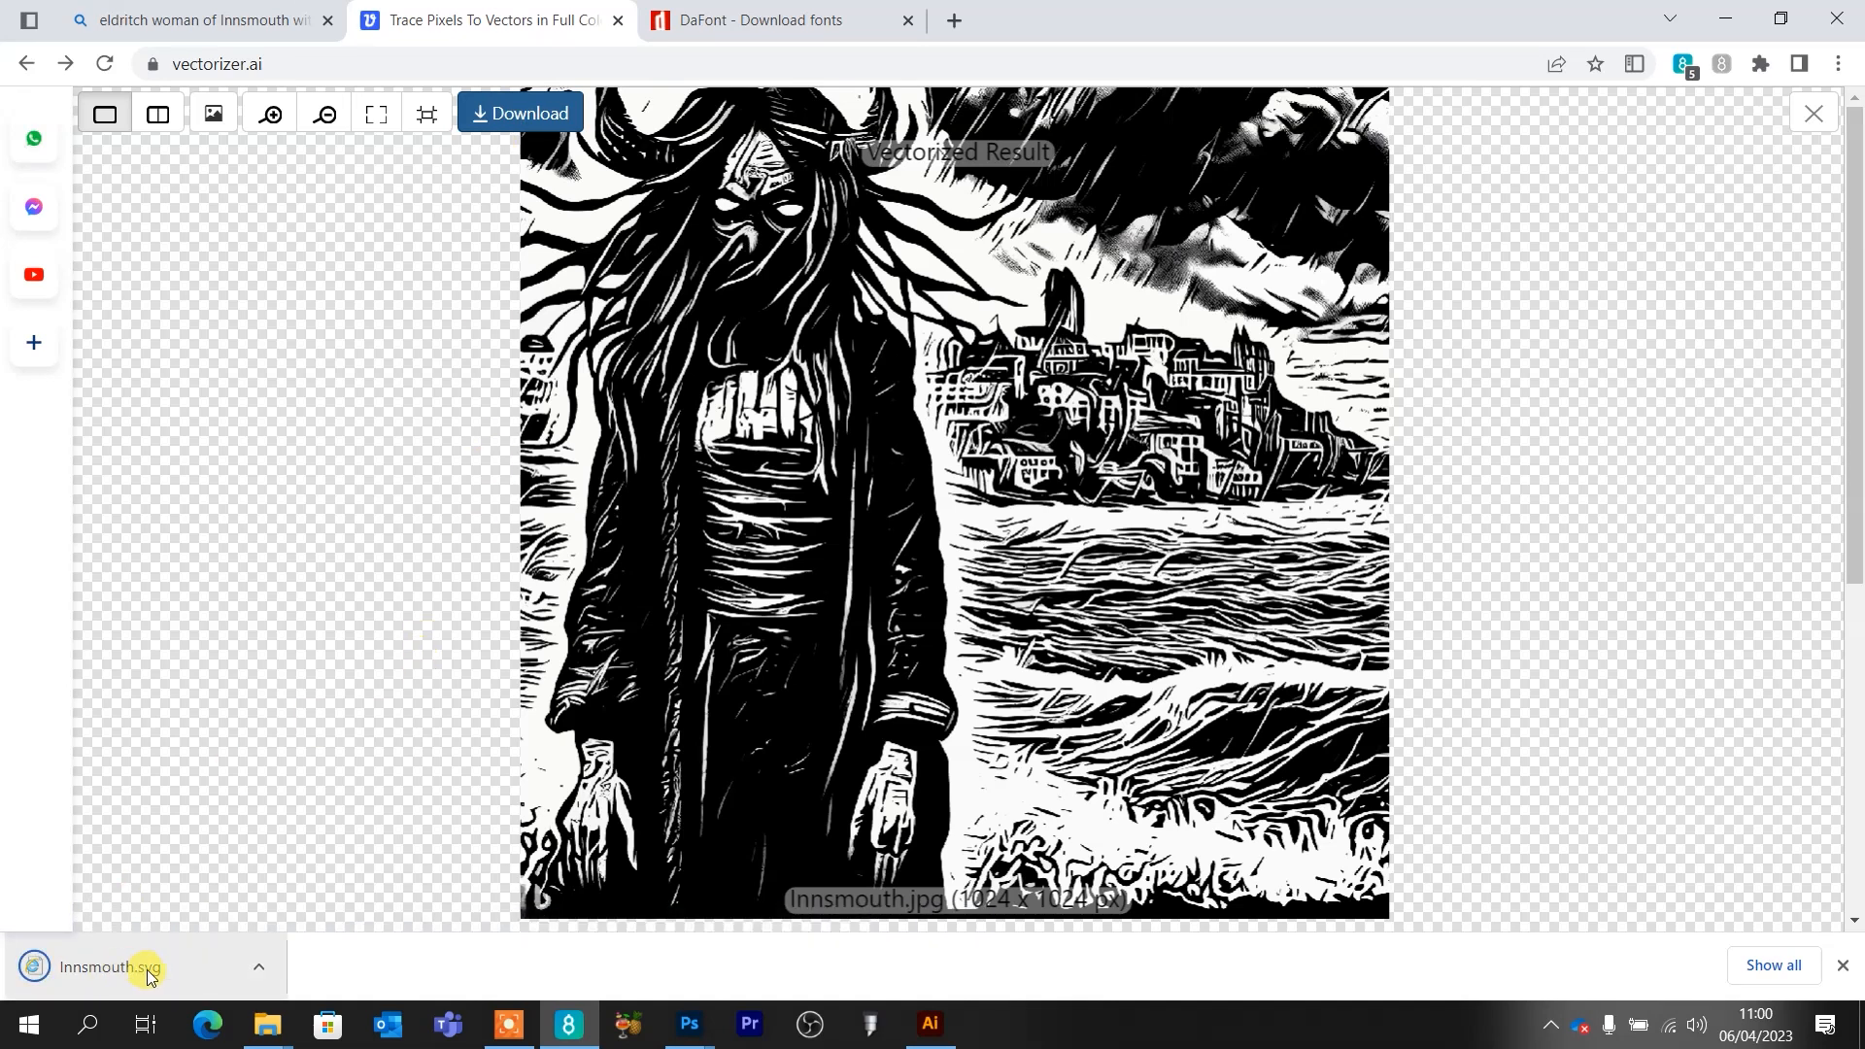
pyautogui.rightClick(149, 974)
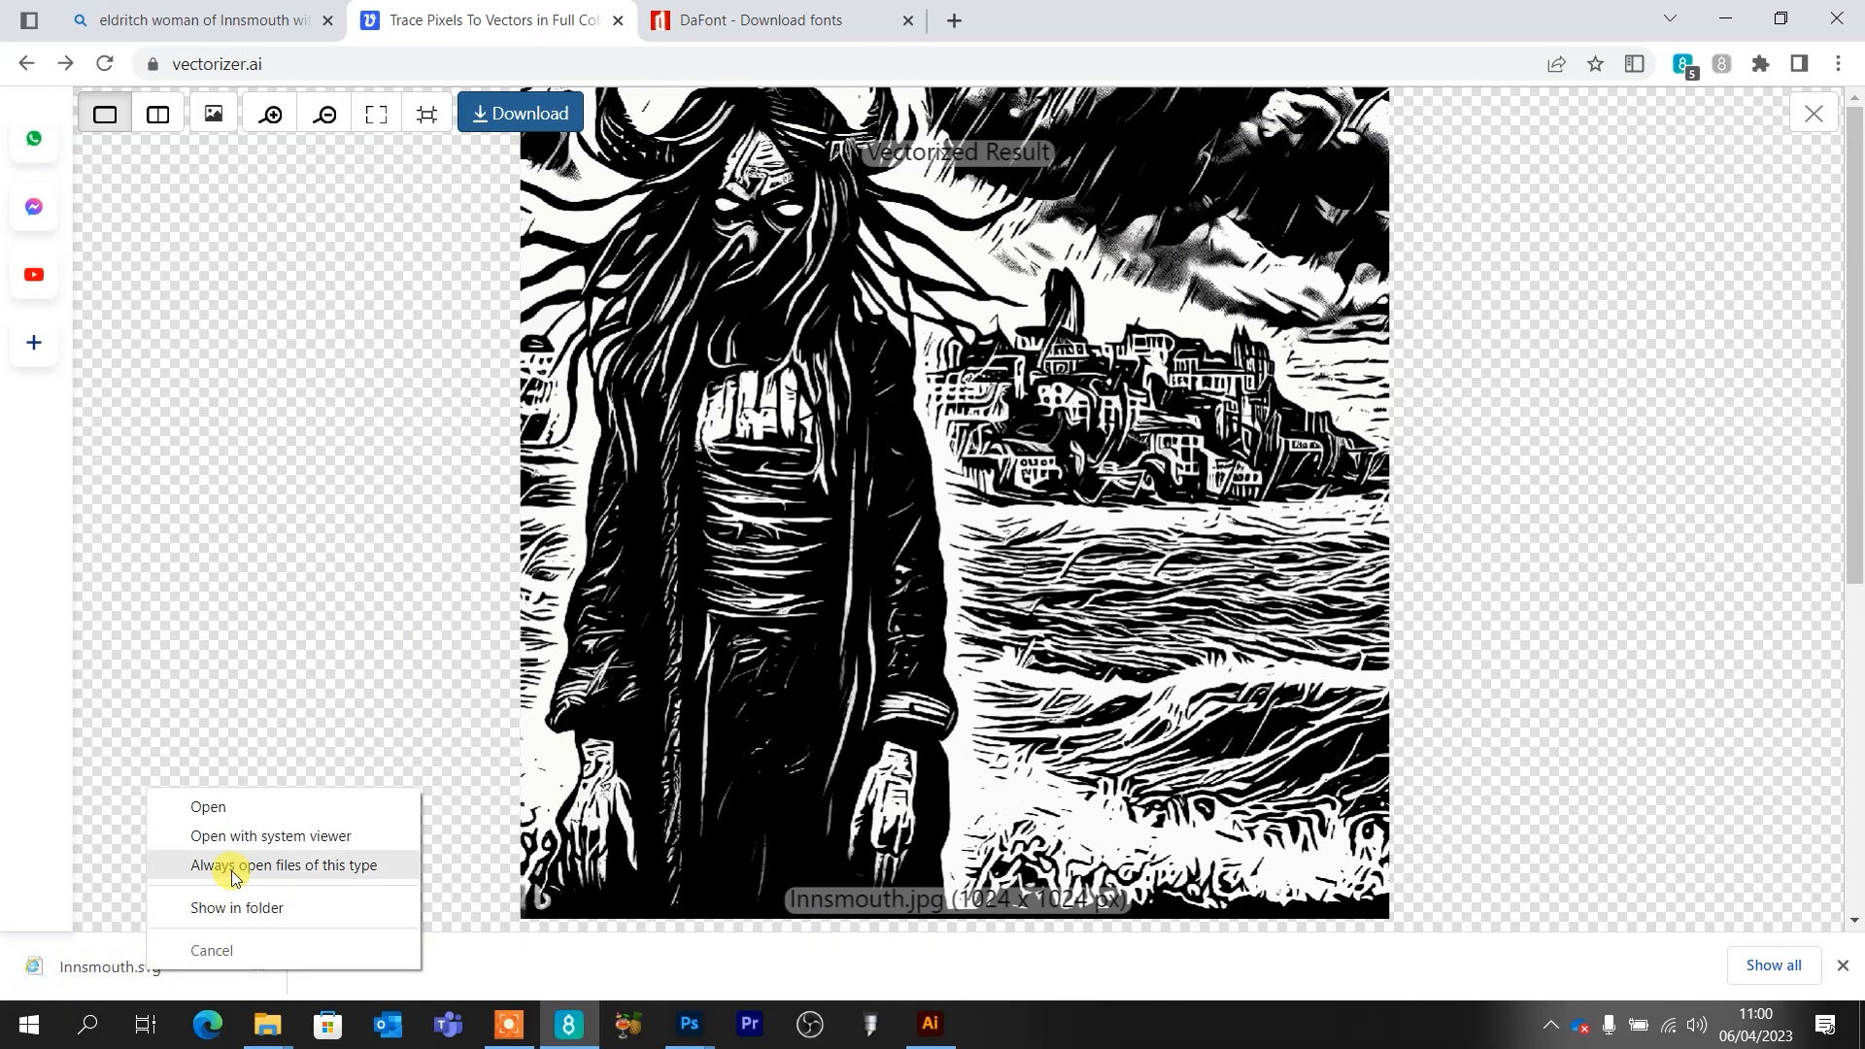
pyautogui.click(233, 808)
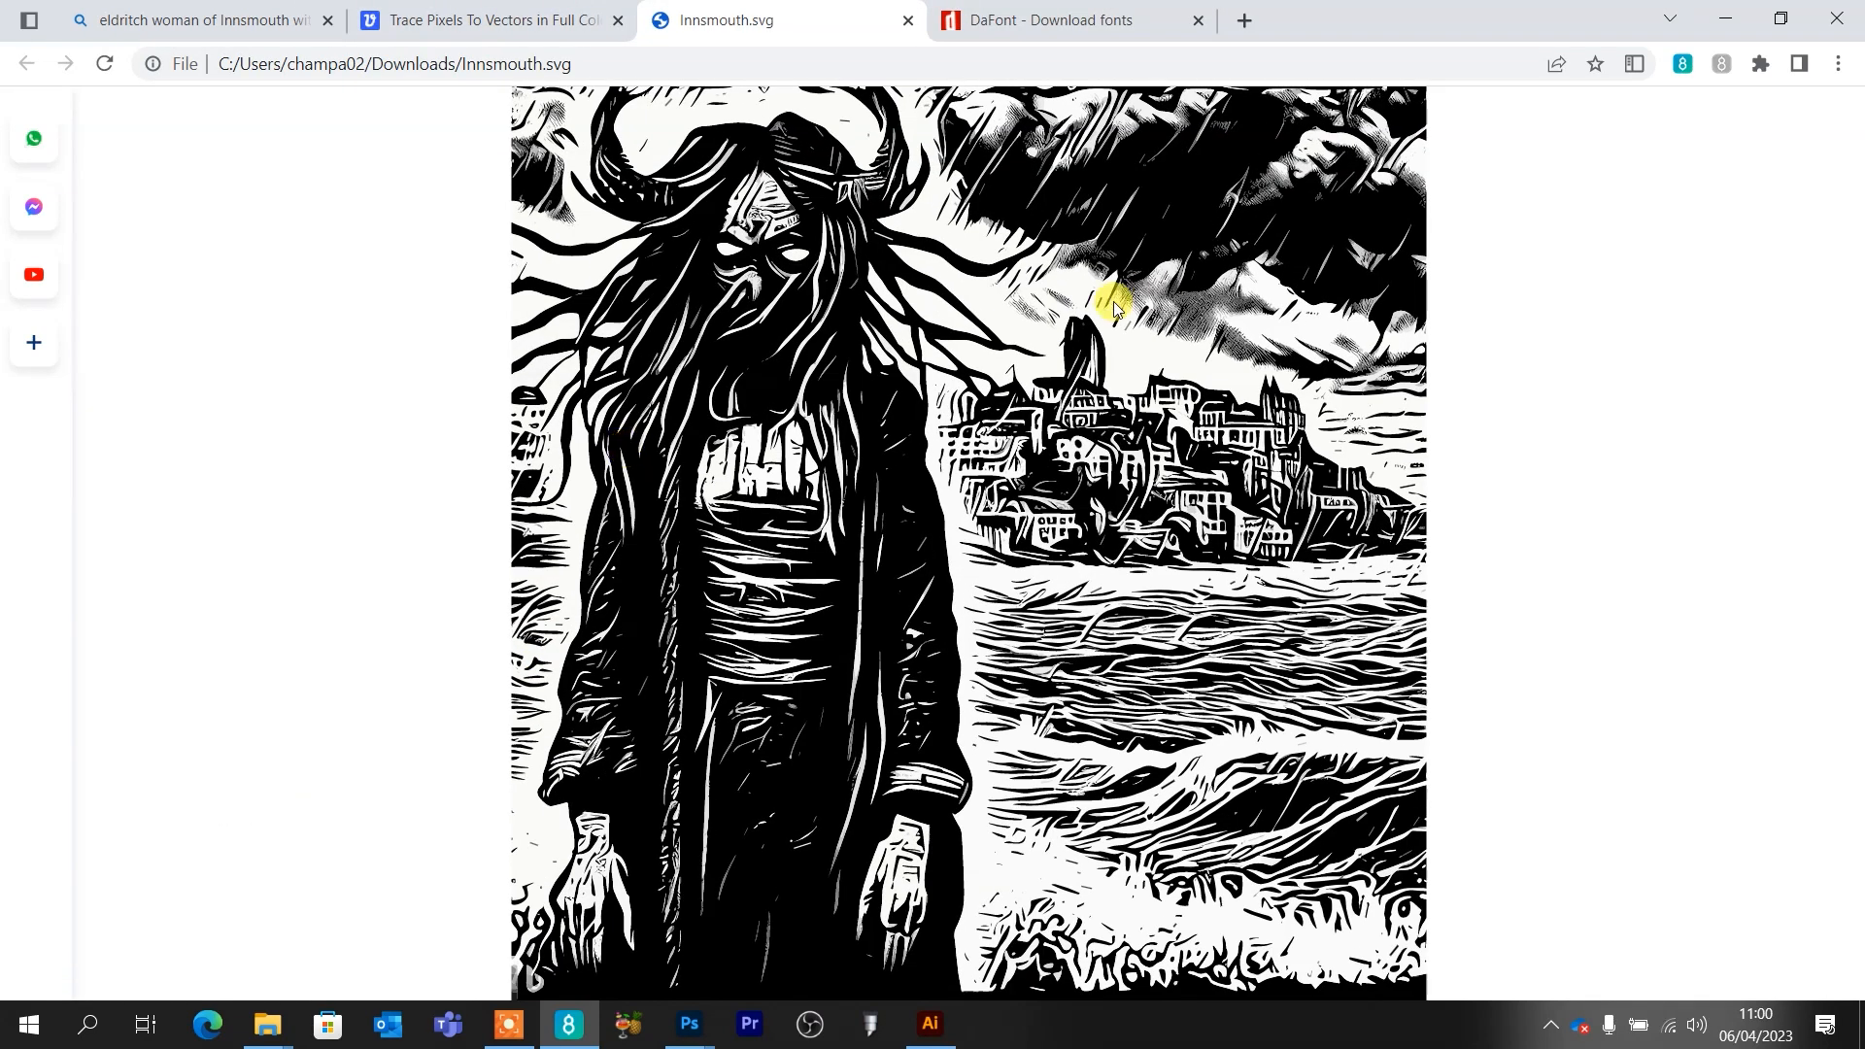
# Open Innsmouth.svg from the Downloads folder in Illustrator with the whole artboard in view at 33.33%
pyautogui.moveTo(267, 1024)
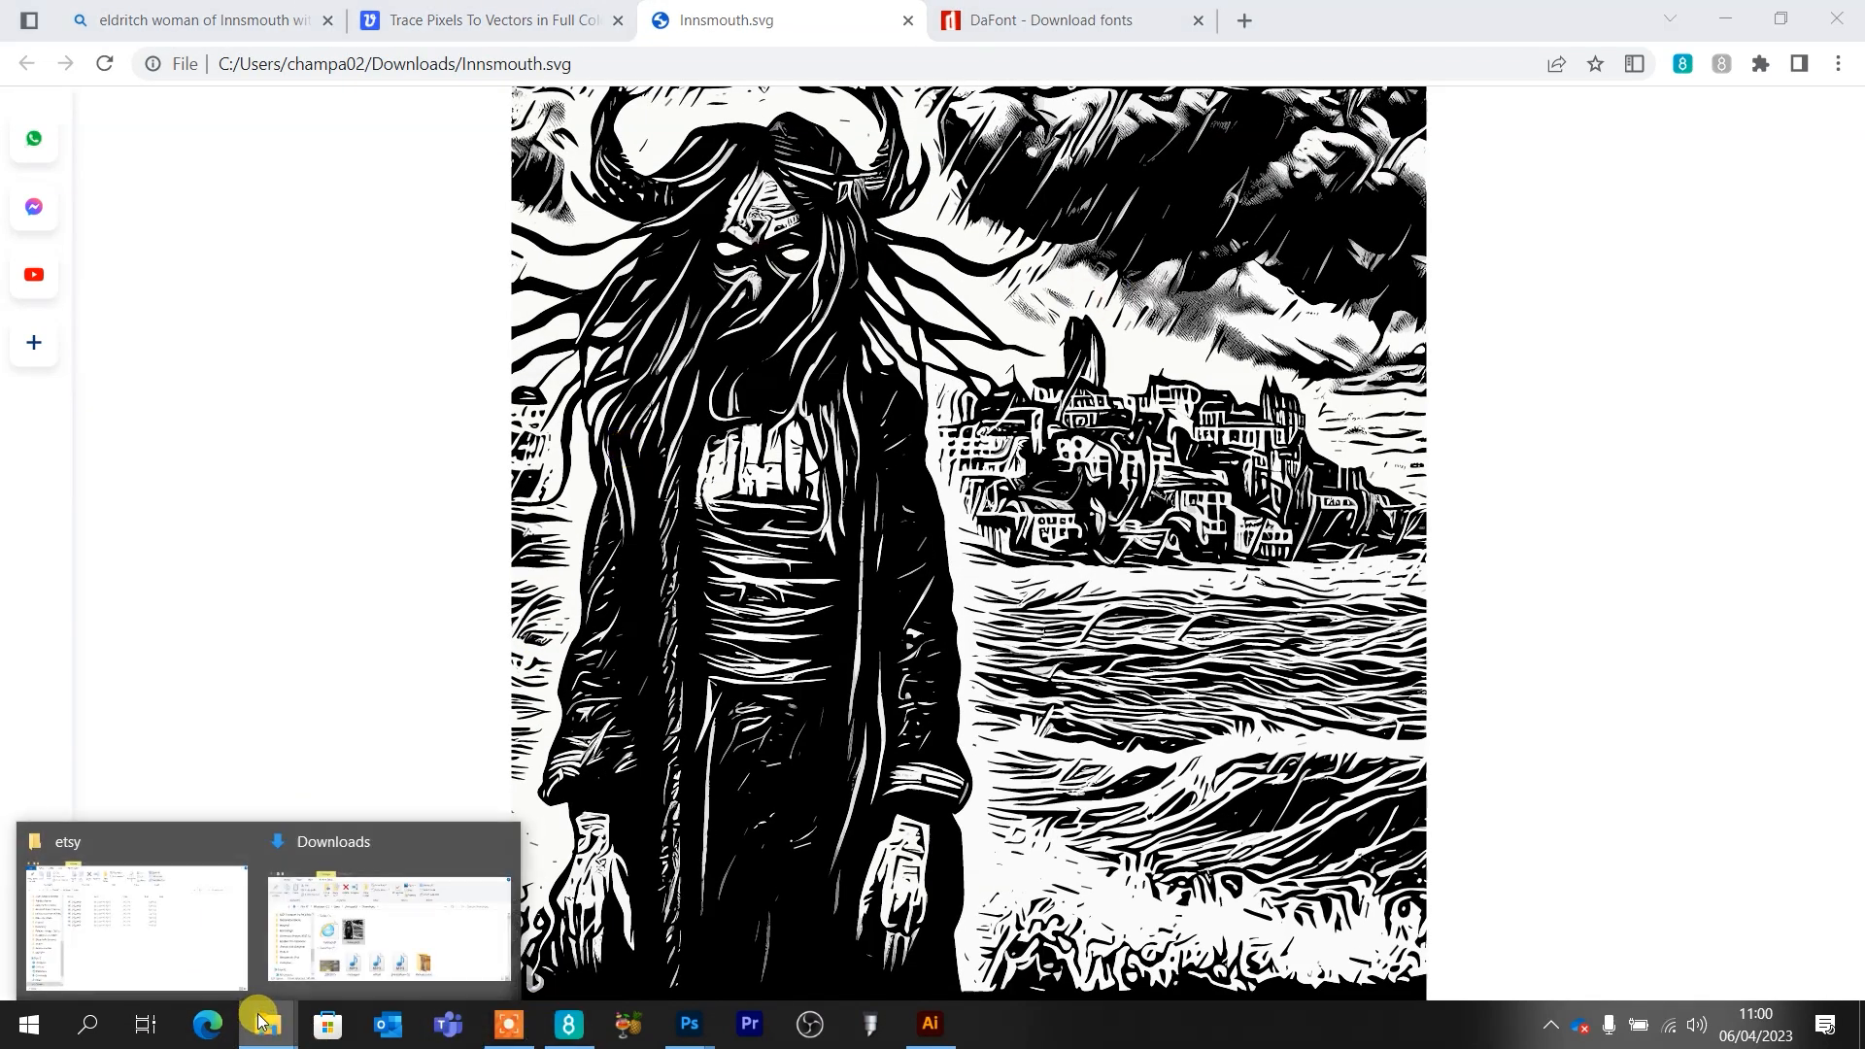
pyautogui.click(469, 845)
pyautogui.moveTo(1107, 417); pyautogui.dragTo(923, 644)
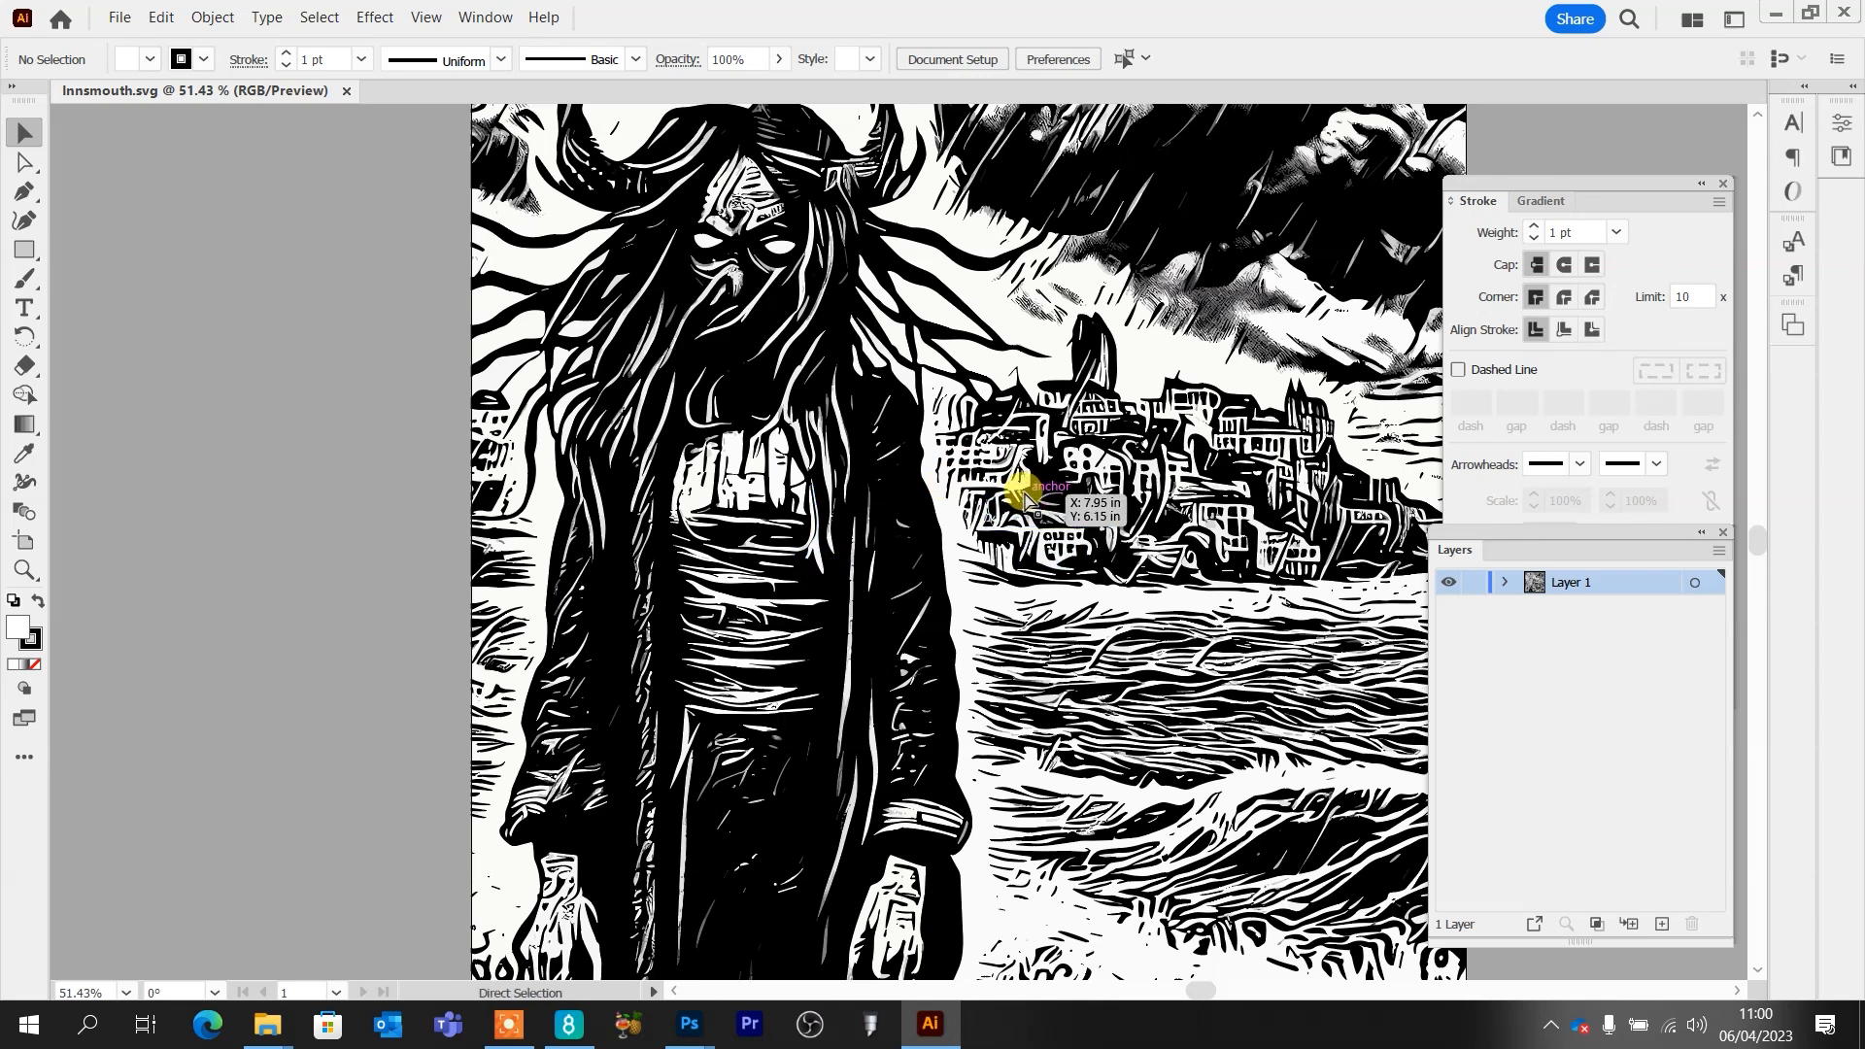
pyautogui.hotkey('ctrl', '-')
pyautogui.hotkey('ctrl', '-')
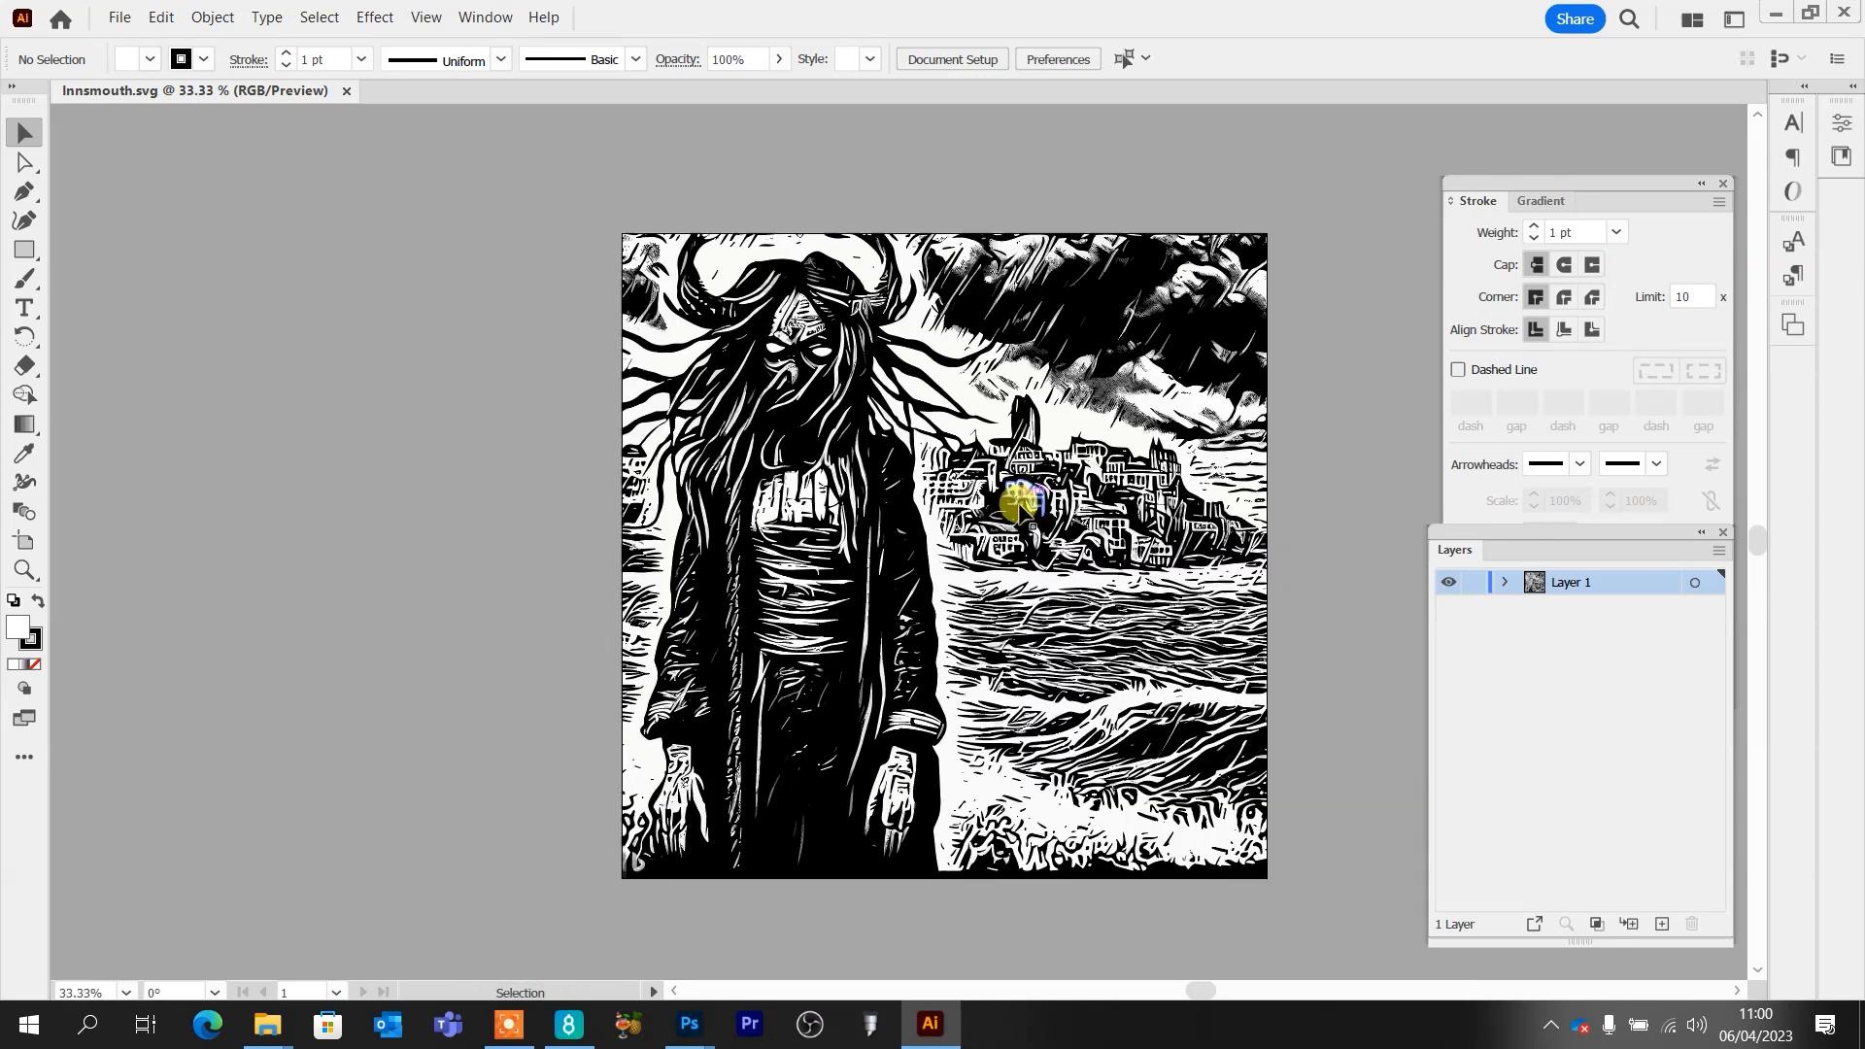
# Select all artwork sharing the figure's black fill and move it off the artboard into the empty area beside it
pyautogui.click(903, 520)
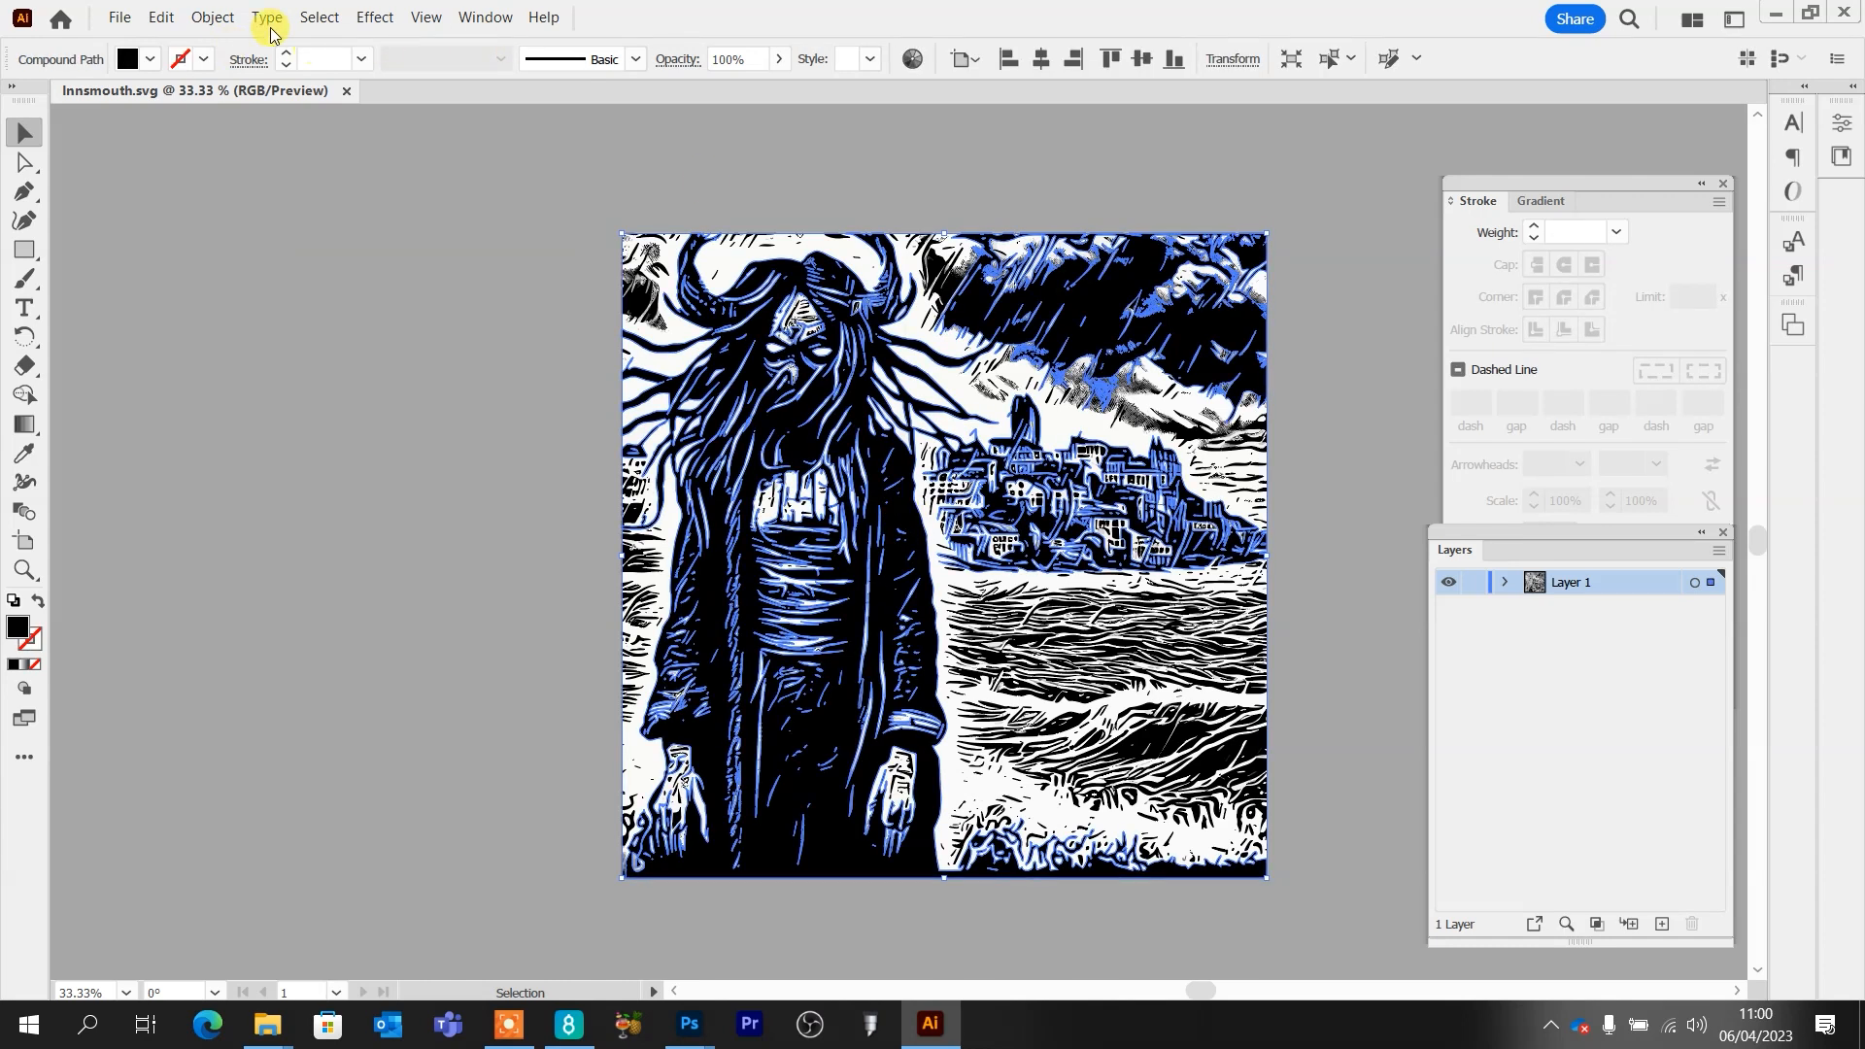
pyautogui.click(319, 16)
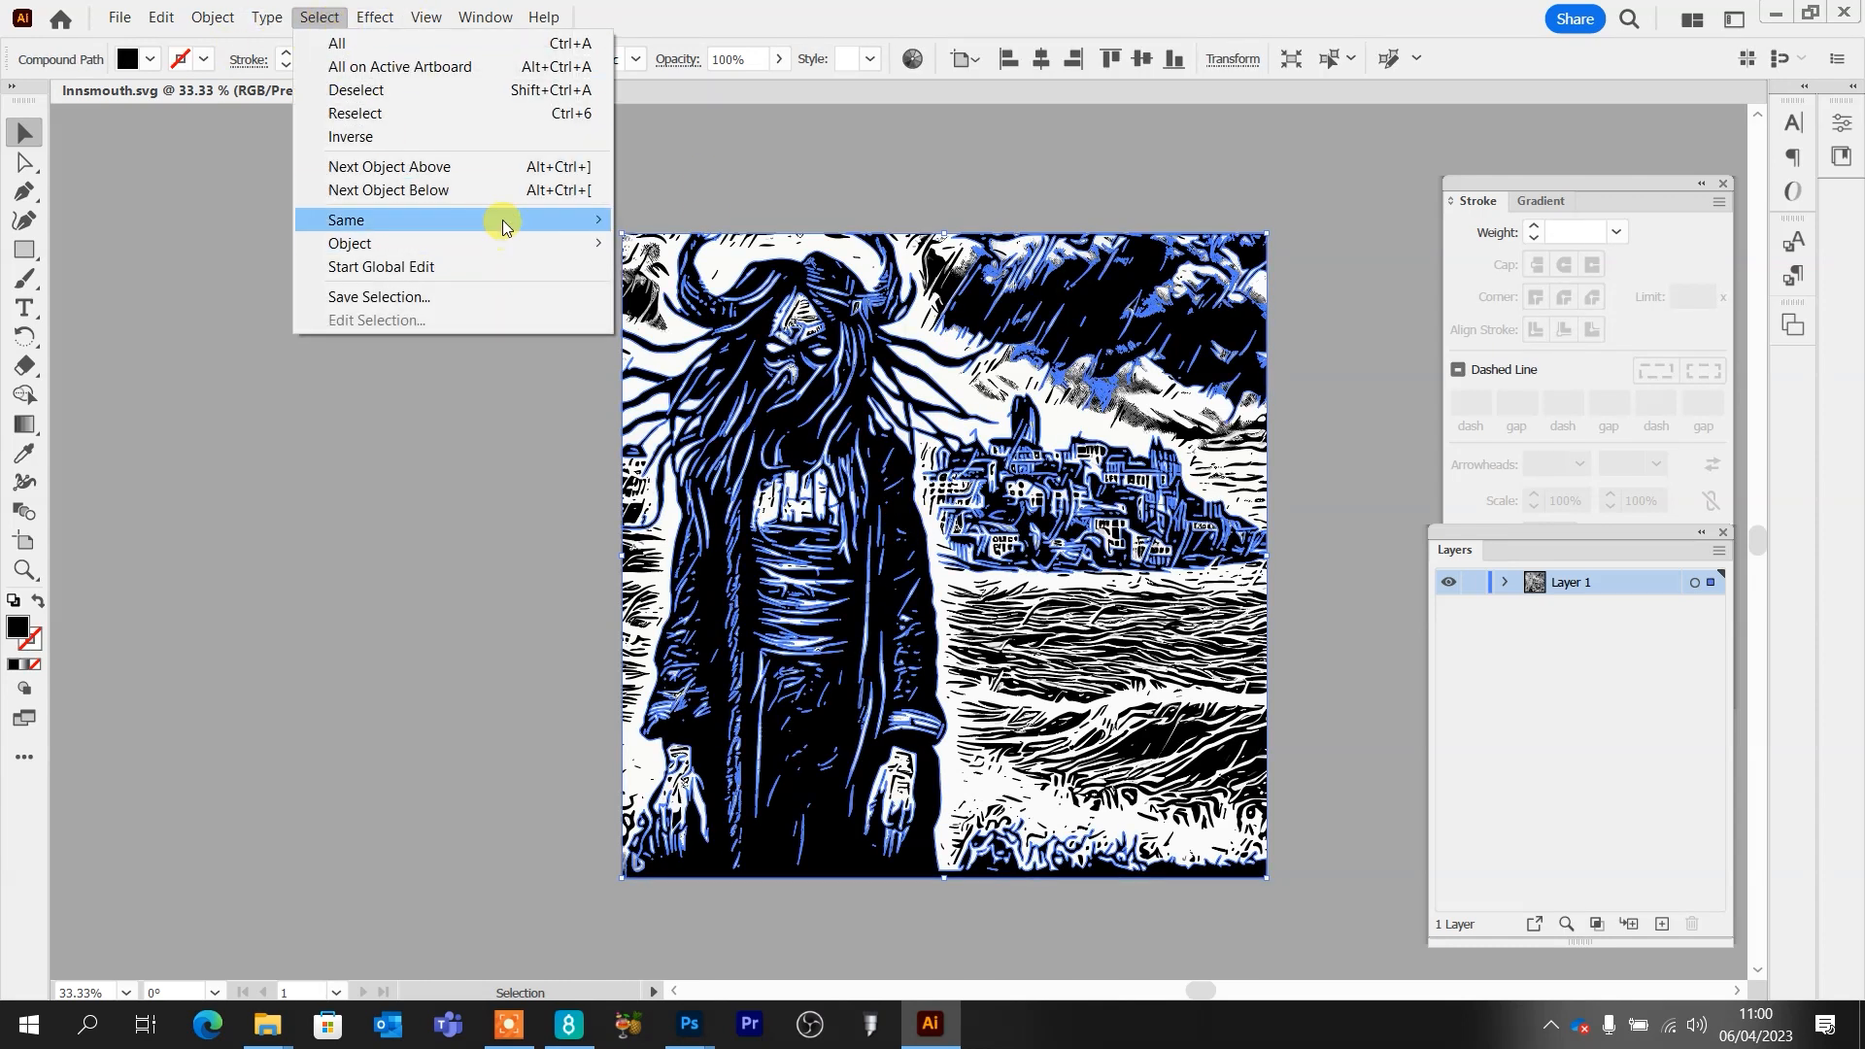
pyautogui.moveTo(557, 225)
pyautogui.click(686, 340)
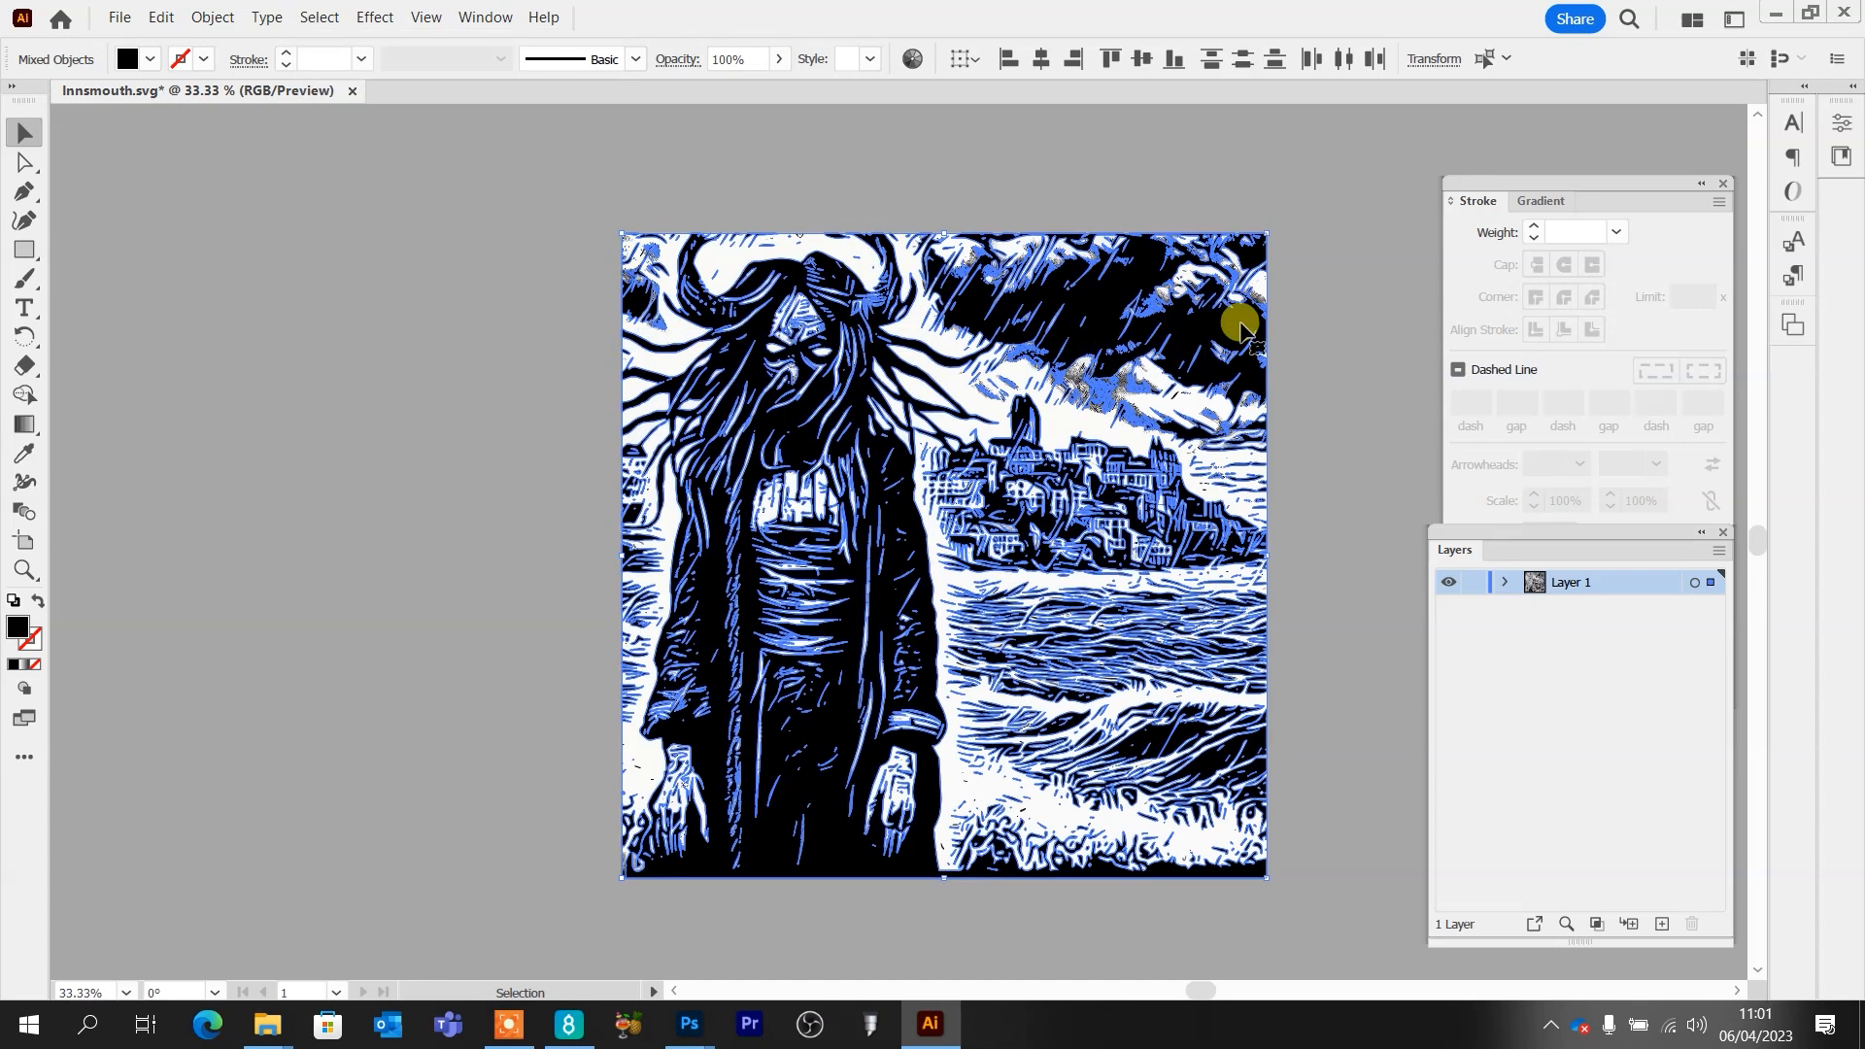
pyautogui.moveTo(1158, 328); pyautogui.dragTo(489, 314)
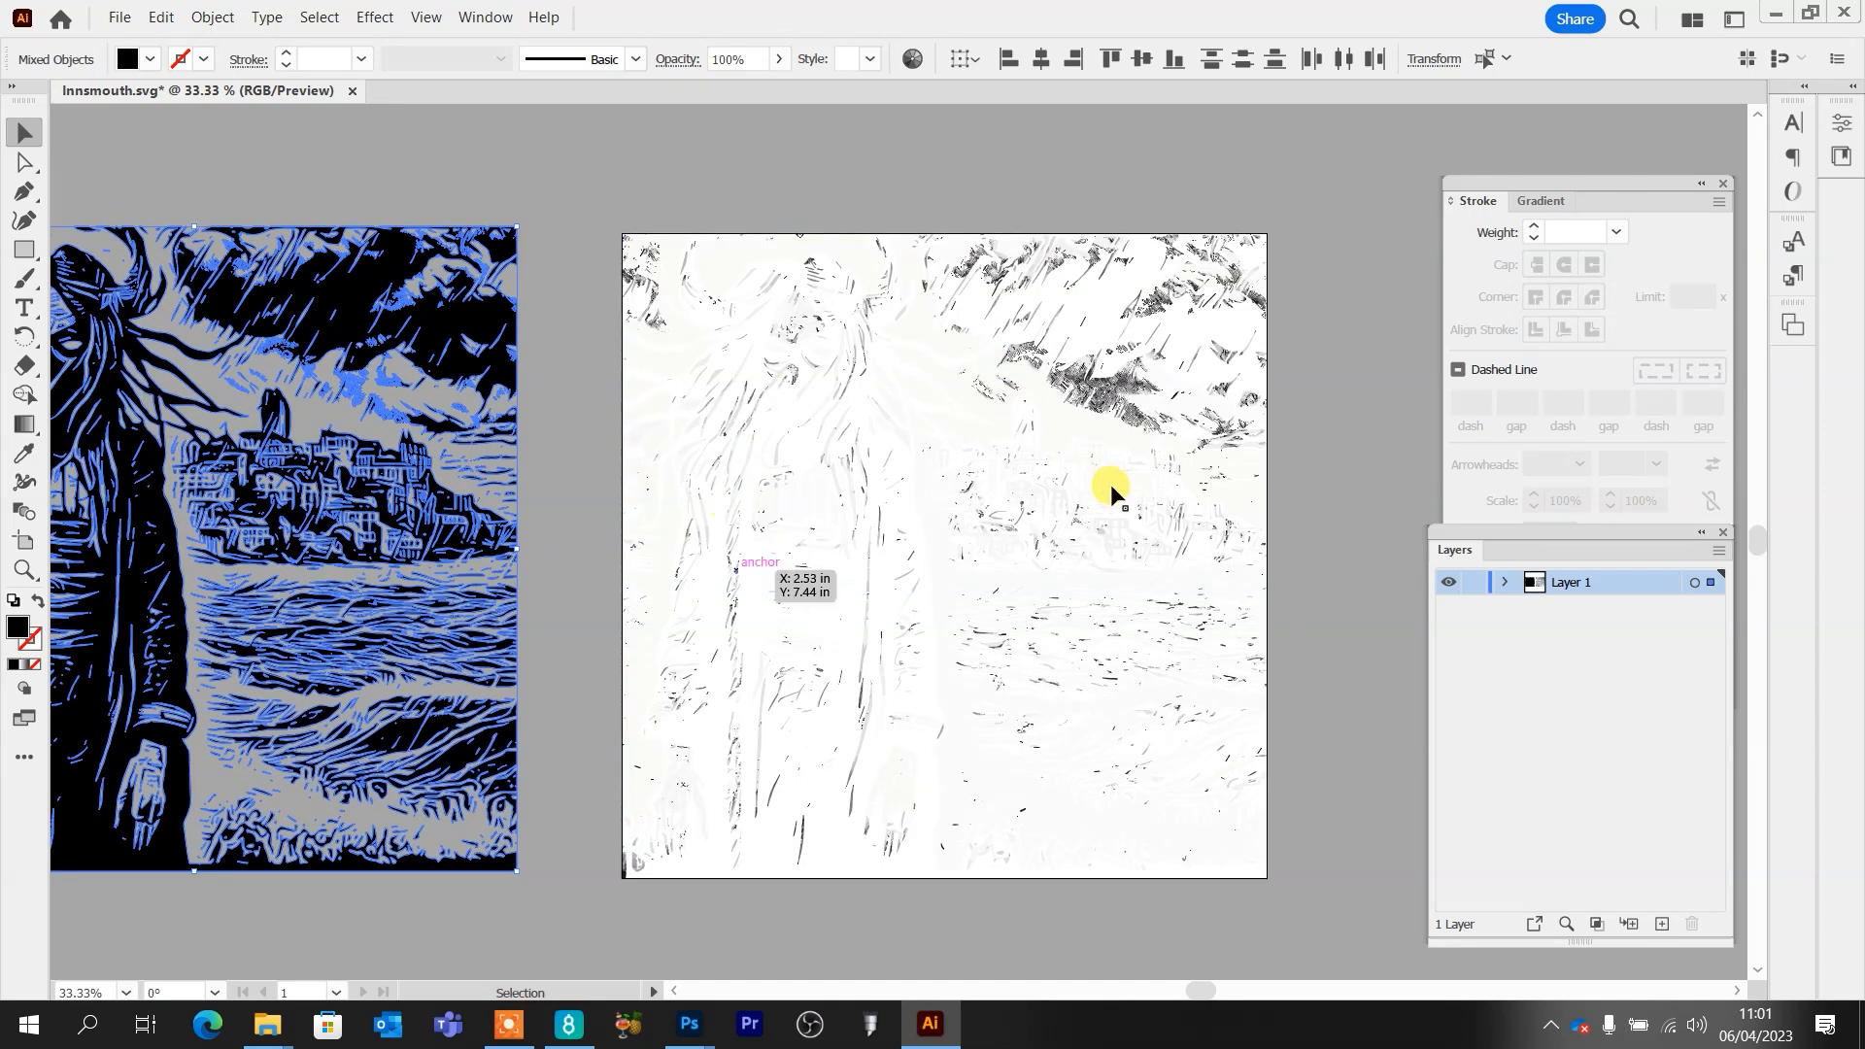
# Delete all the leftover white and grey shapes on the artboard
pyautogui.moveTo(1337, 177); pyautogui.dragTo(606, 880)
pyautogui.press('Delete')
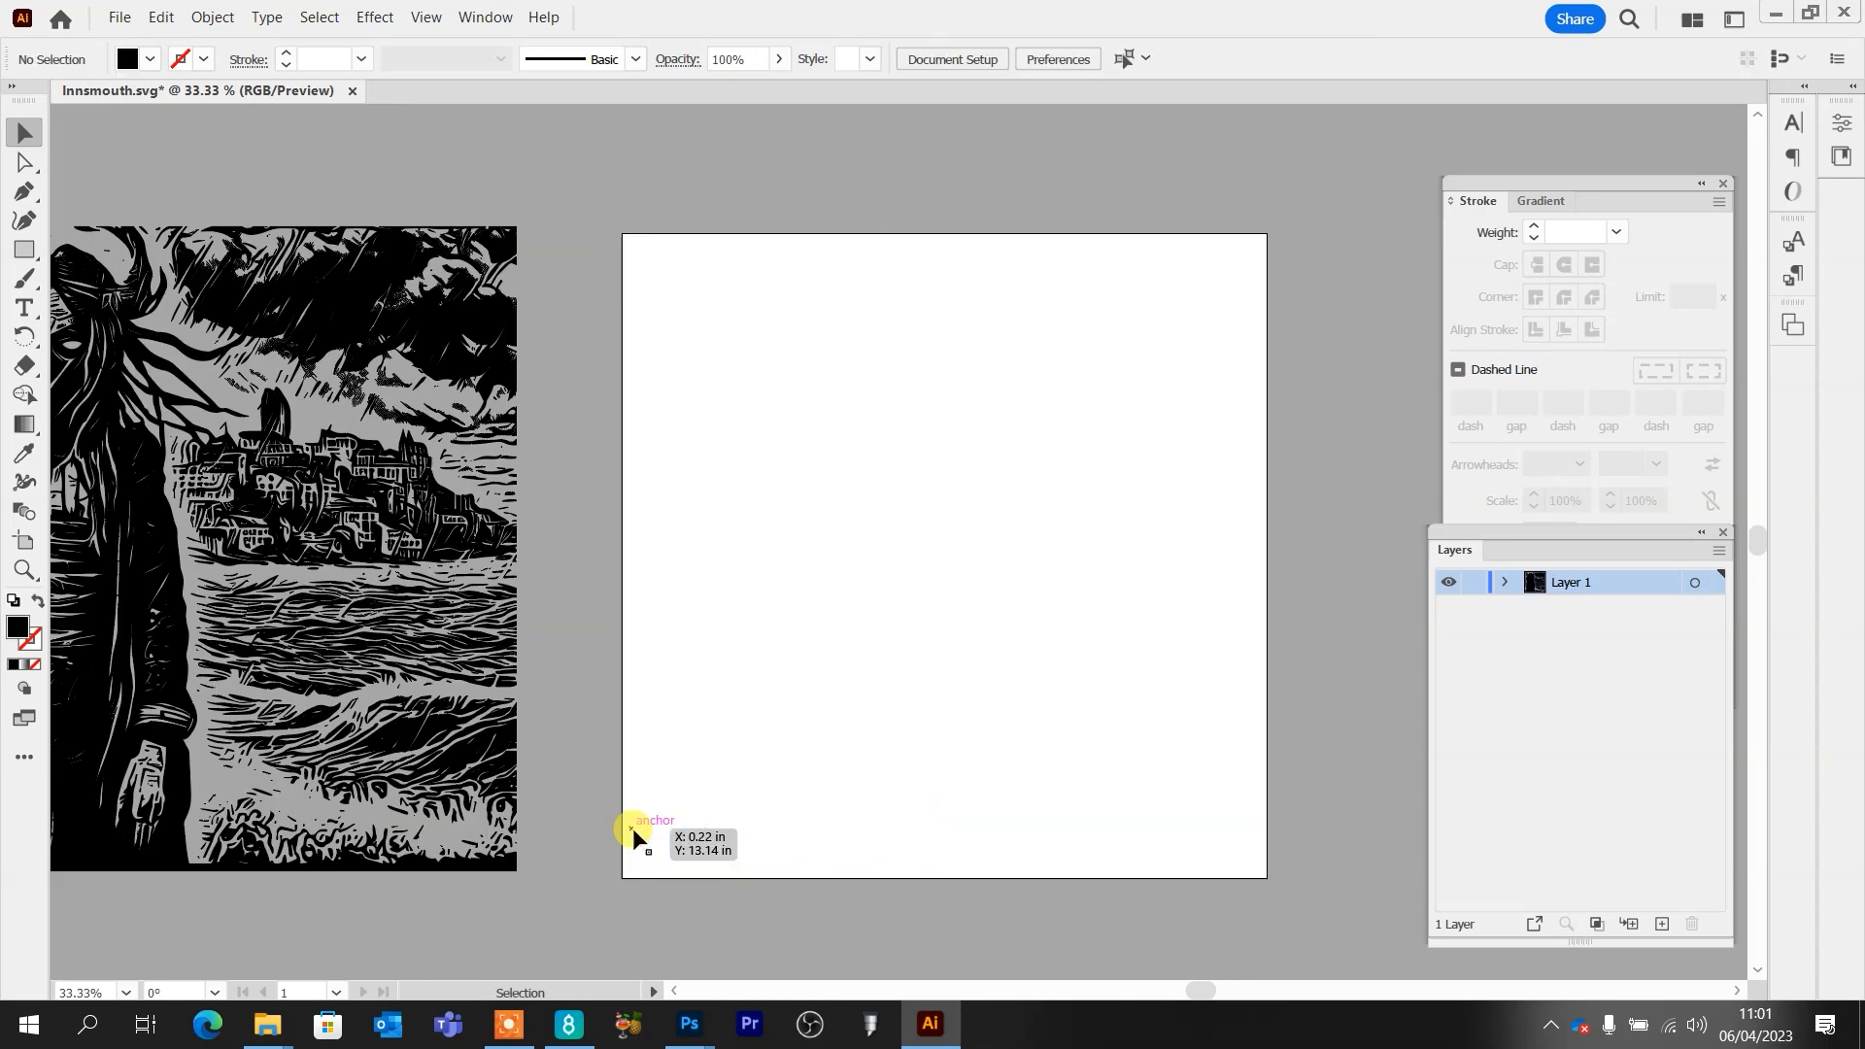
# Select all of the black artwork and move it back onto the empty white artboard, aligned with its edges, and deselect it
pyautogui.press('space')
pyautogui.moveTo(657, 786); pyautogui.dragTo(895, 778)
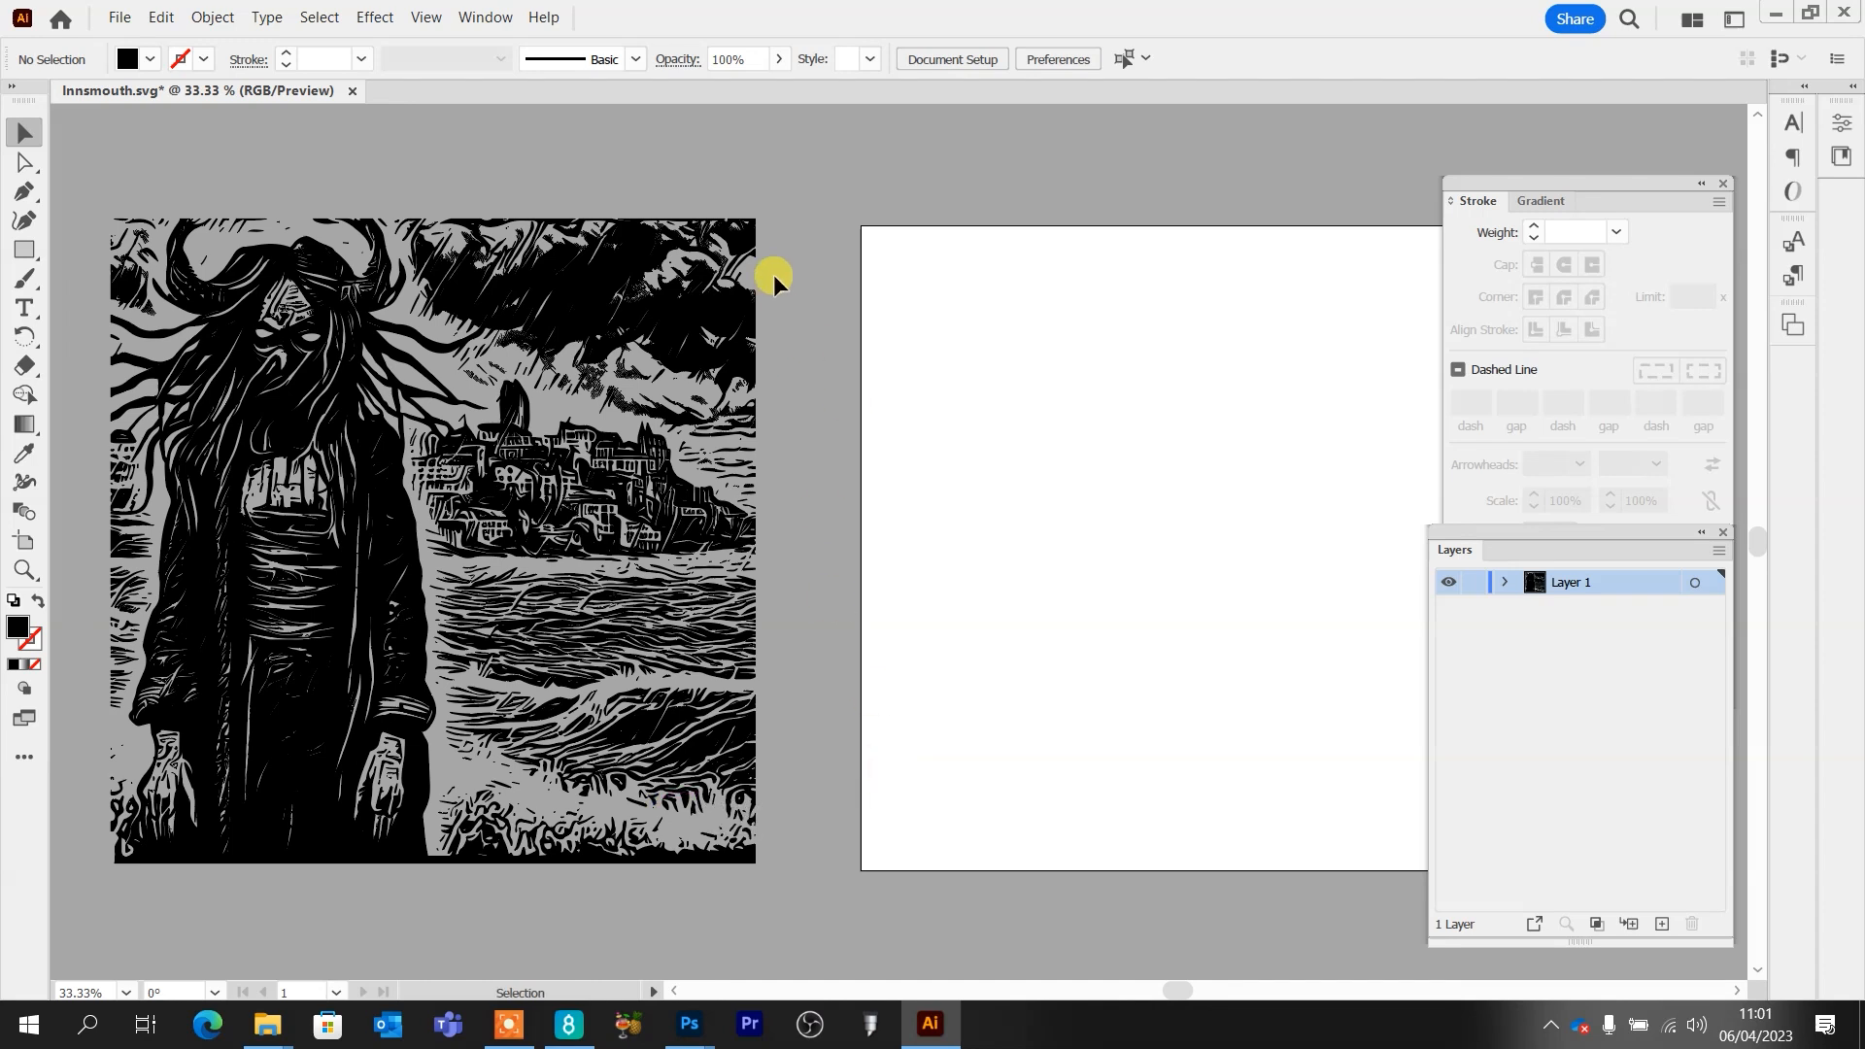
pyautogui.hotkey('ctrl', 'a')
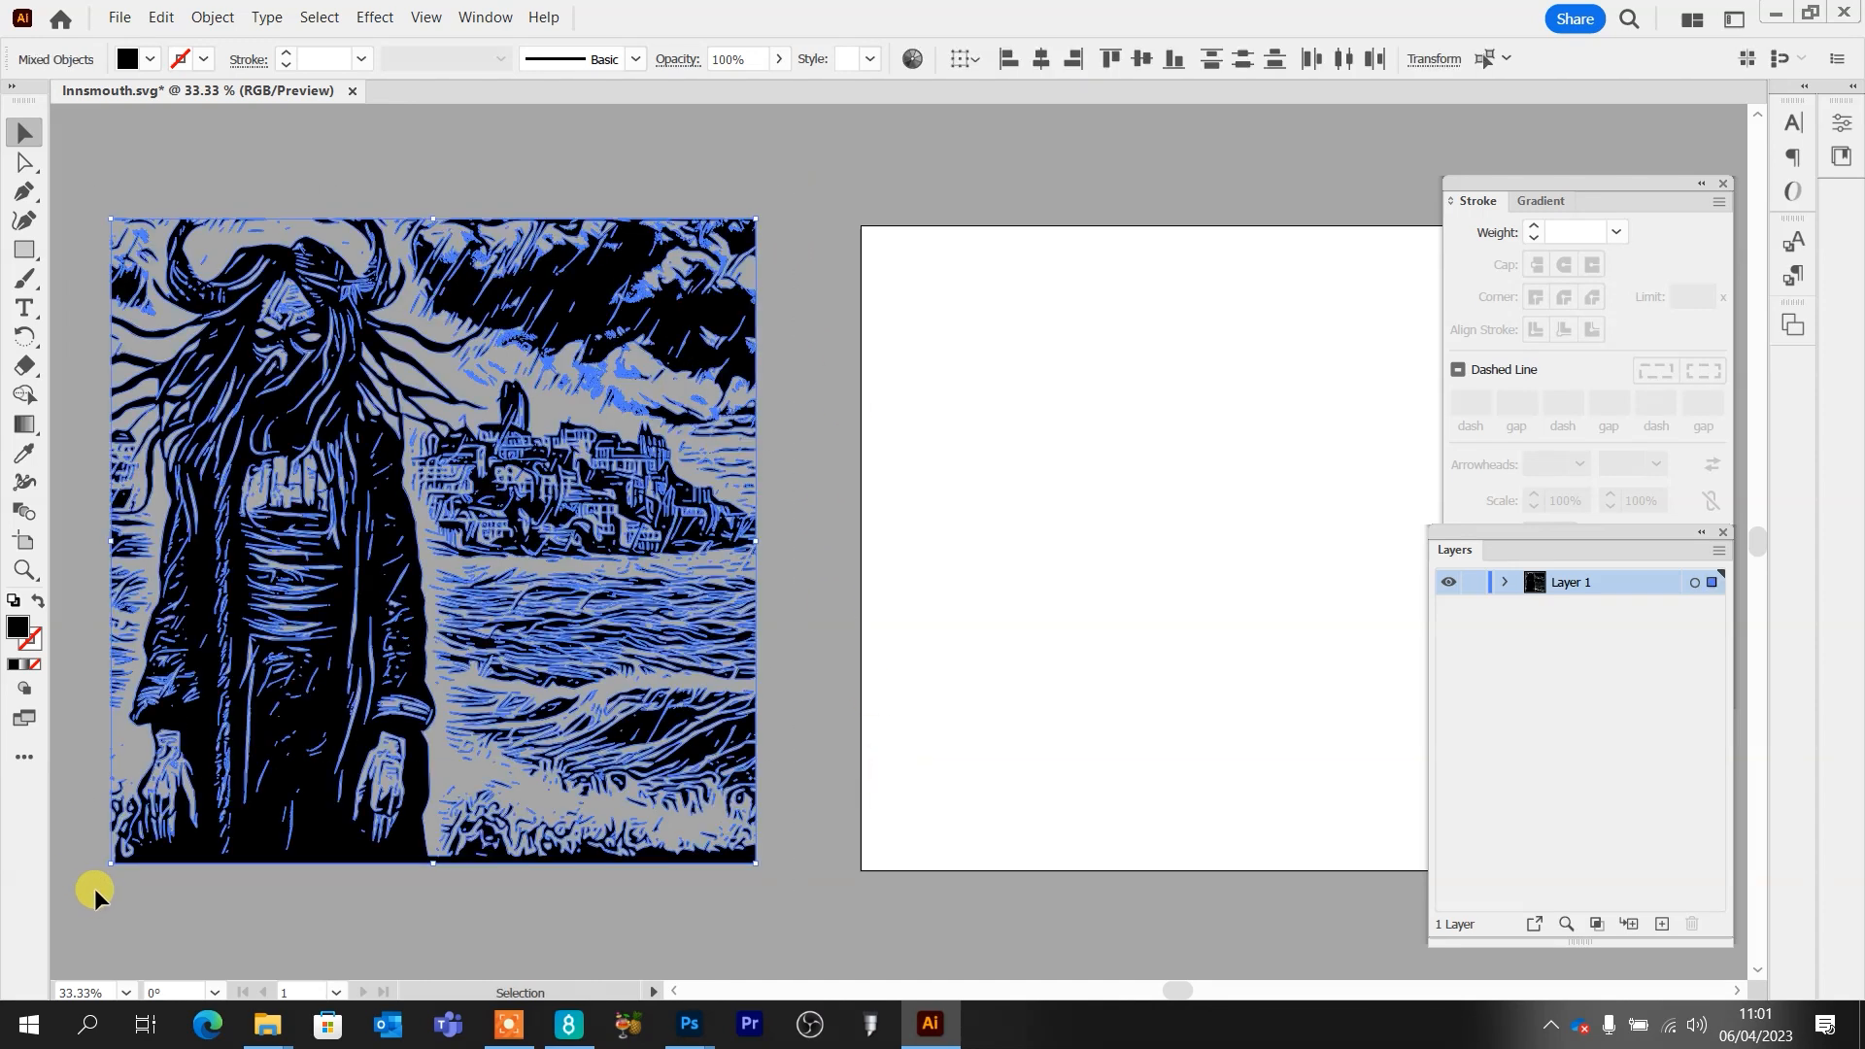
pyautogui.moveTo(197, 637); pyautogui.dragTo(940, 635)
pyautogui.moveTo(941, 635); pyautogui.dragTo(943, 638)
pyautogui.moveTo(1157, 699); pyautogui.dragTo(749, 660)
pyautogui.click(1158, 385)
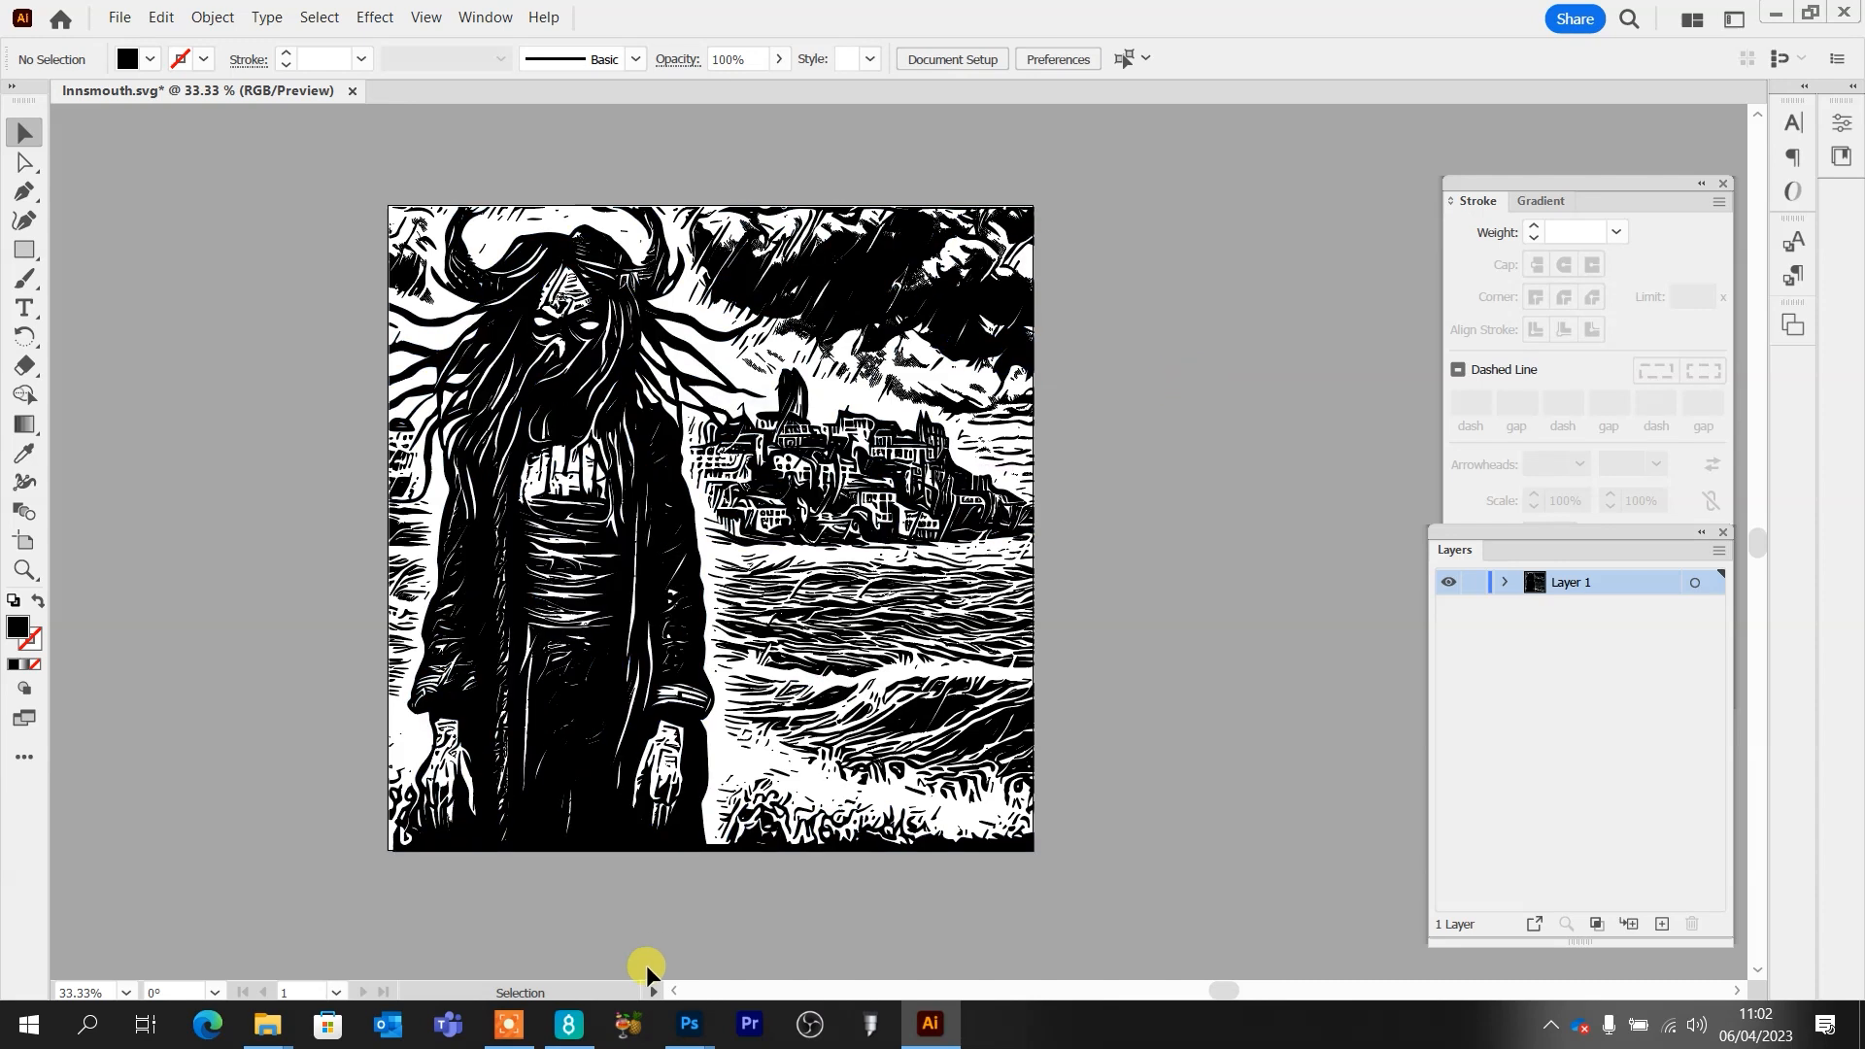
# Switch to DaFont in the browser, browse the Fancy > Horror fonts and open the Shadow Of The Deads font page
pyautogui.click(567, 1025)
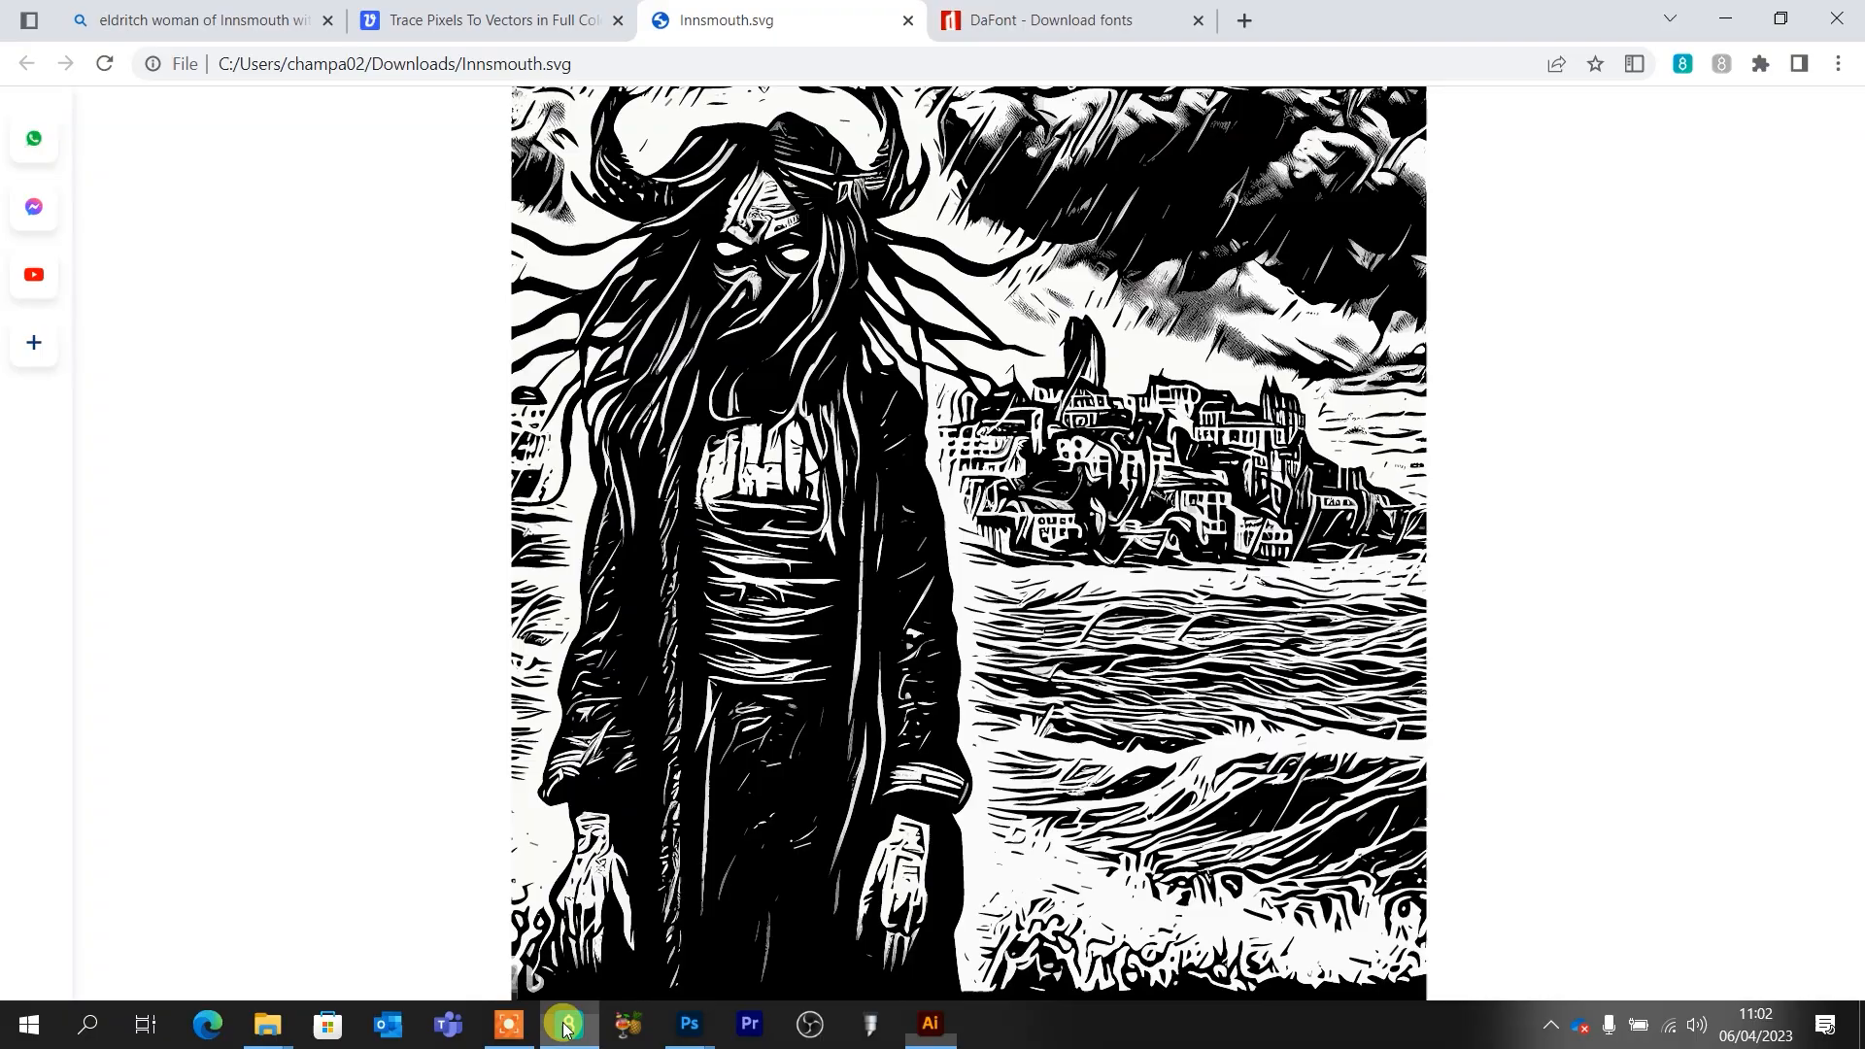
pyautogui.click(1074, 26)
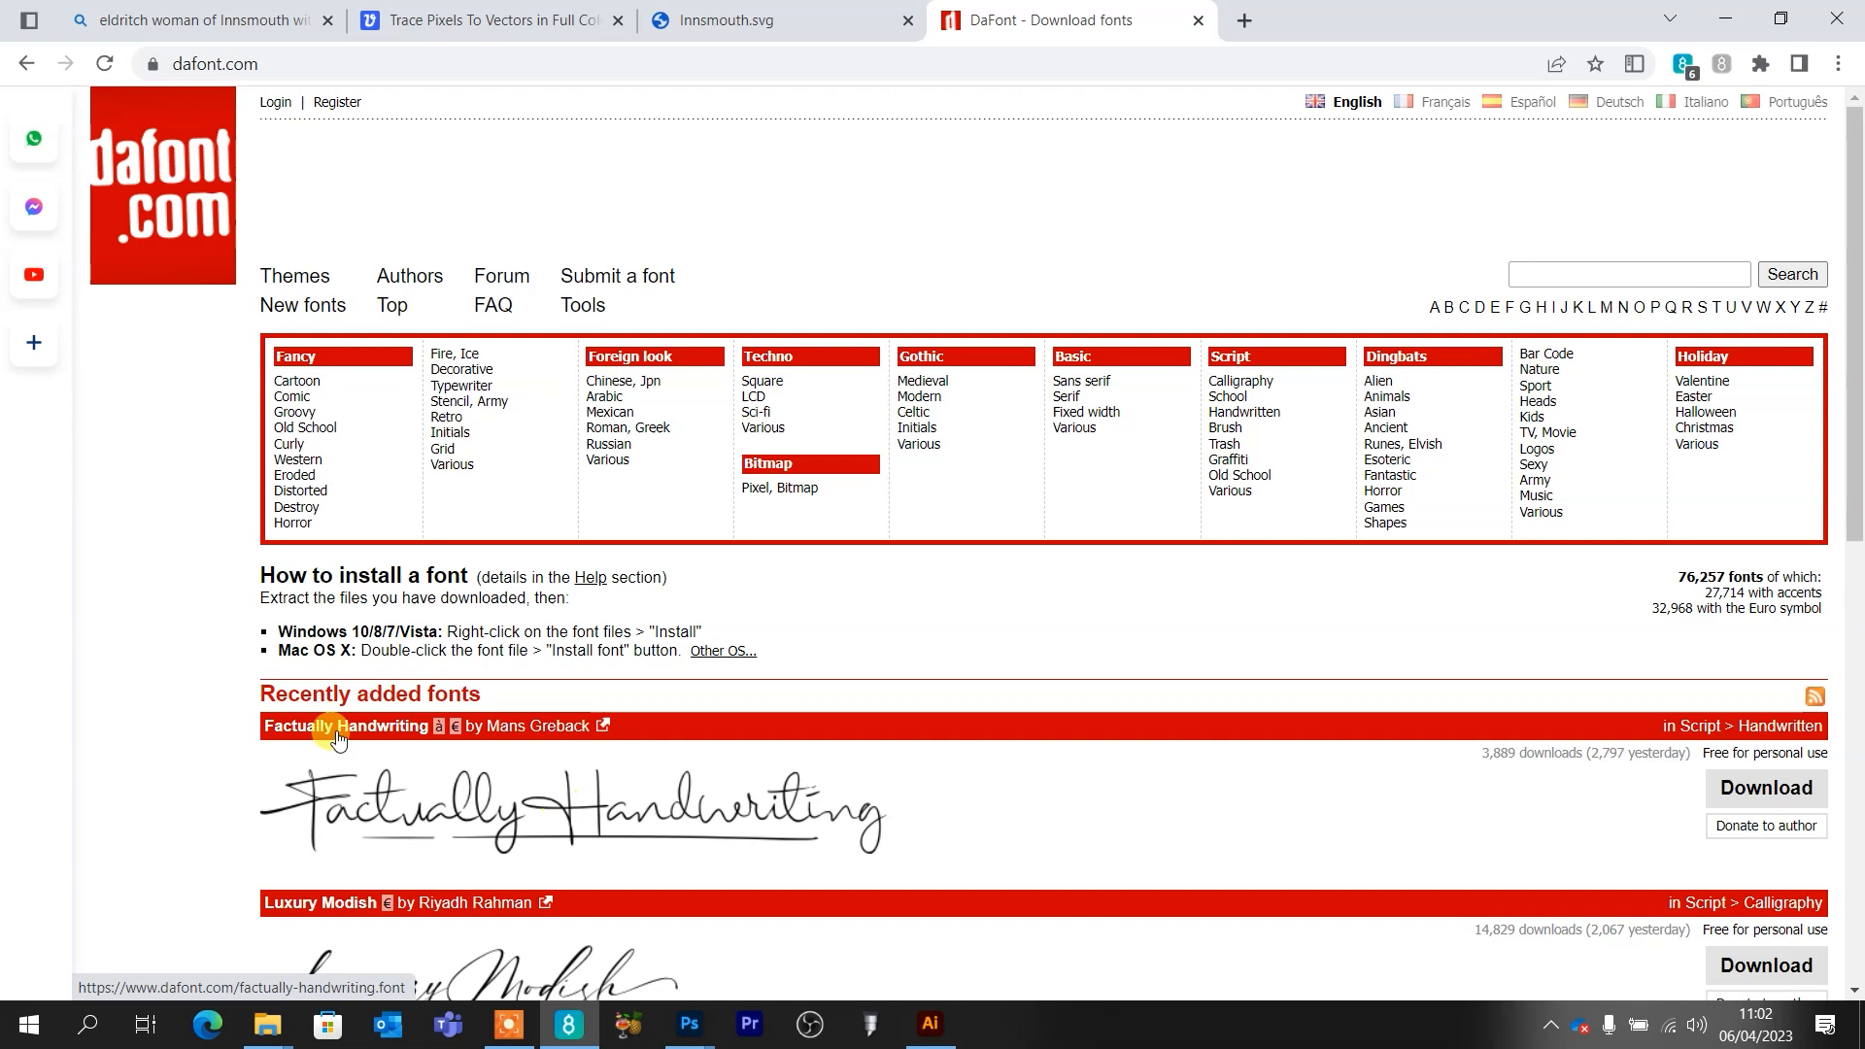
pyautogui.click(295, 523)
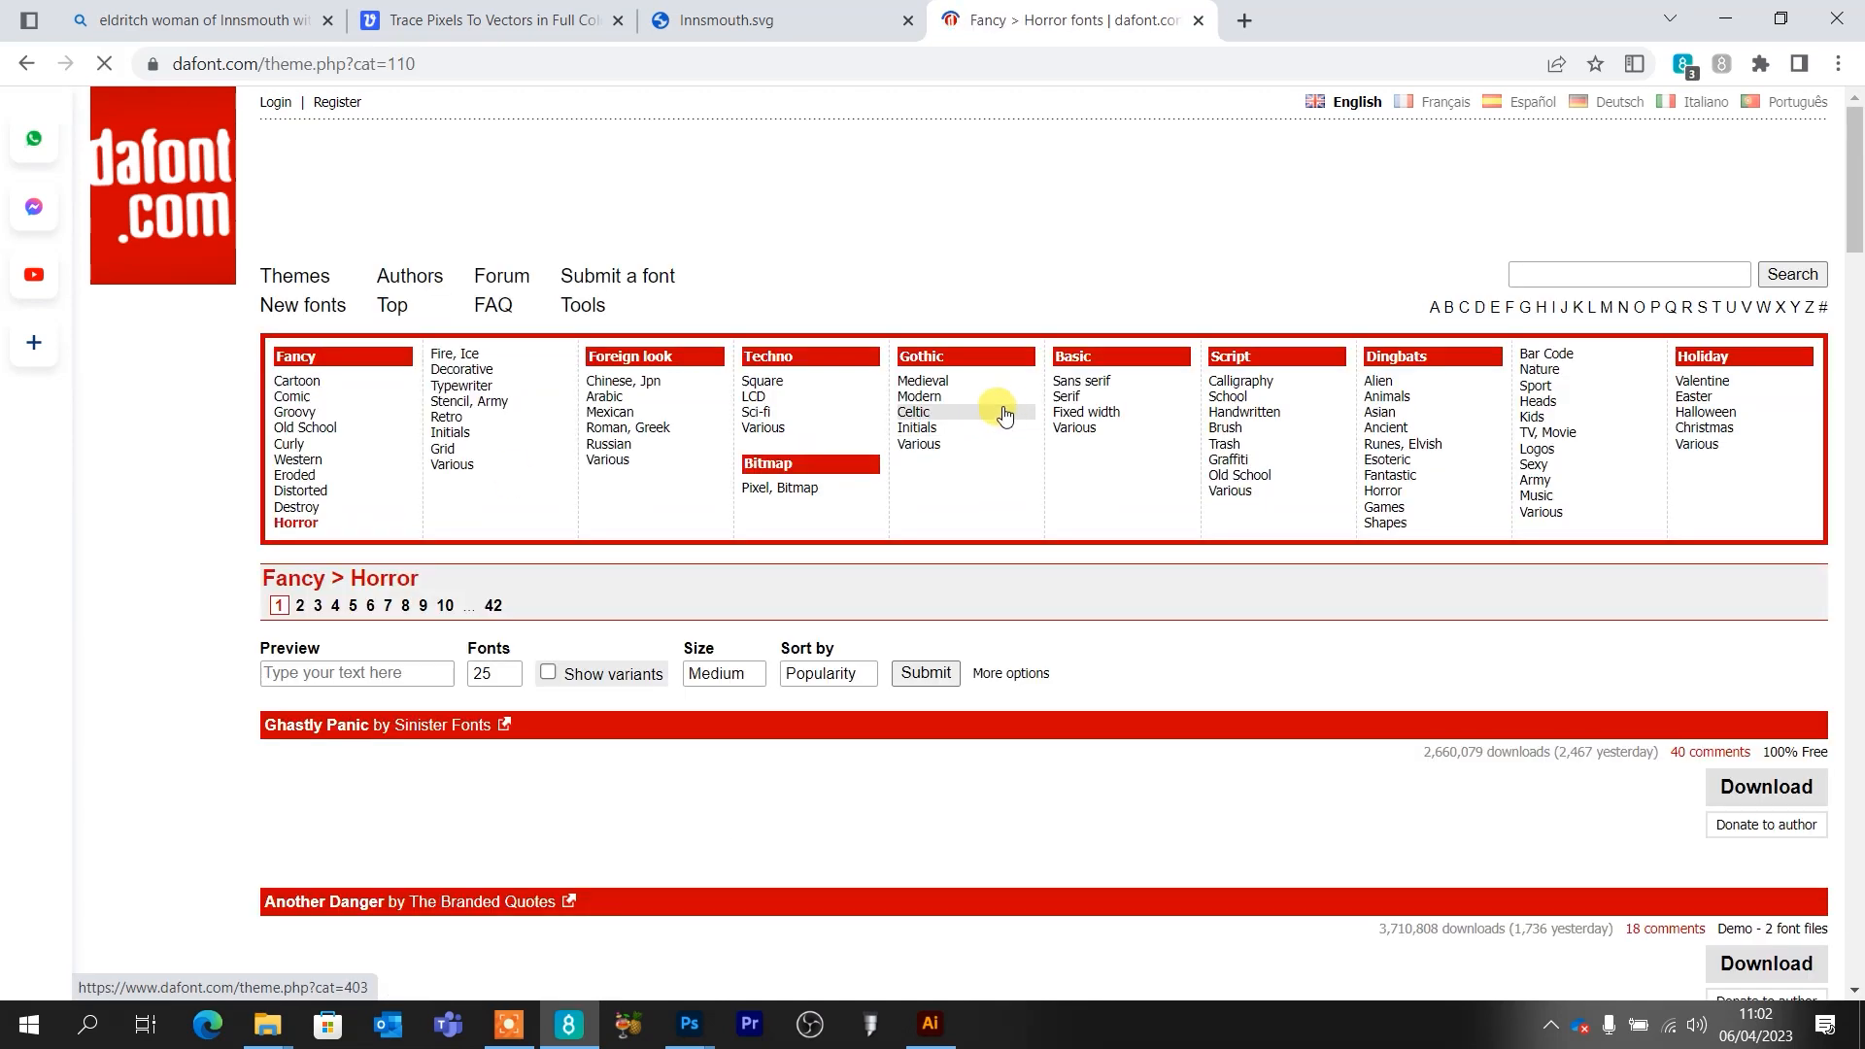
pyautogui.scroll(-10, 992, 417)
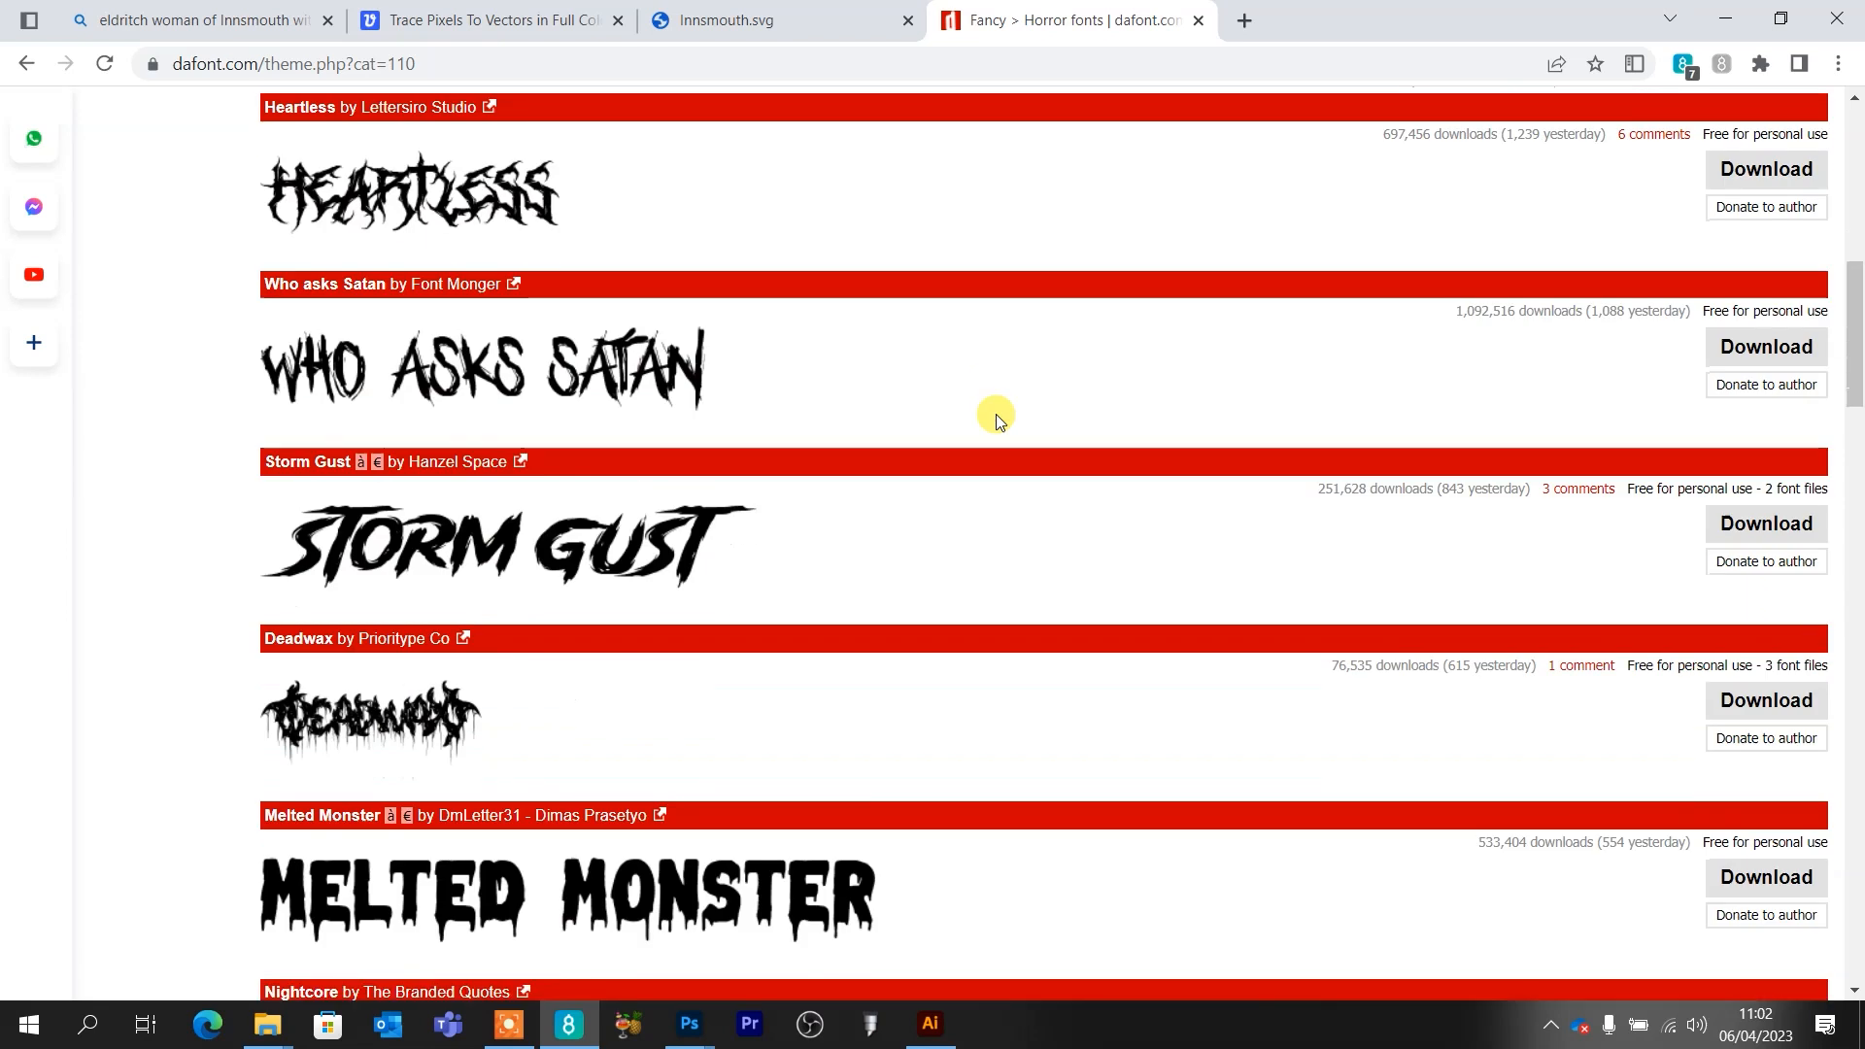
pyautogui.scroll(-3, 998, 421)
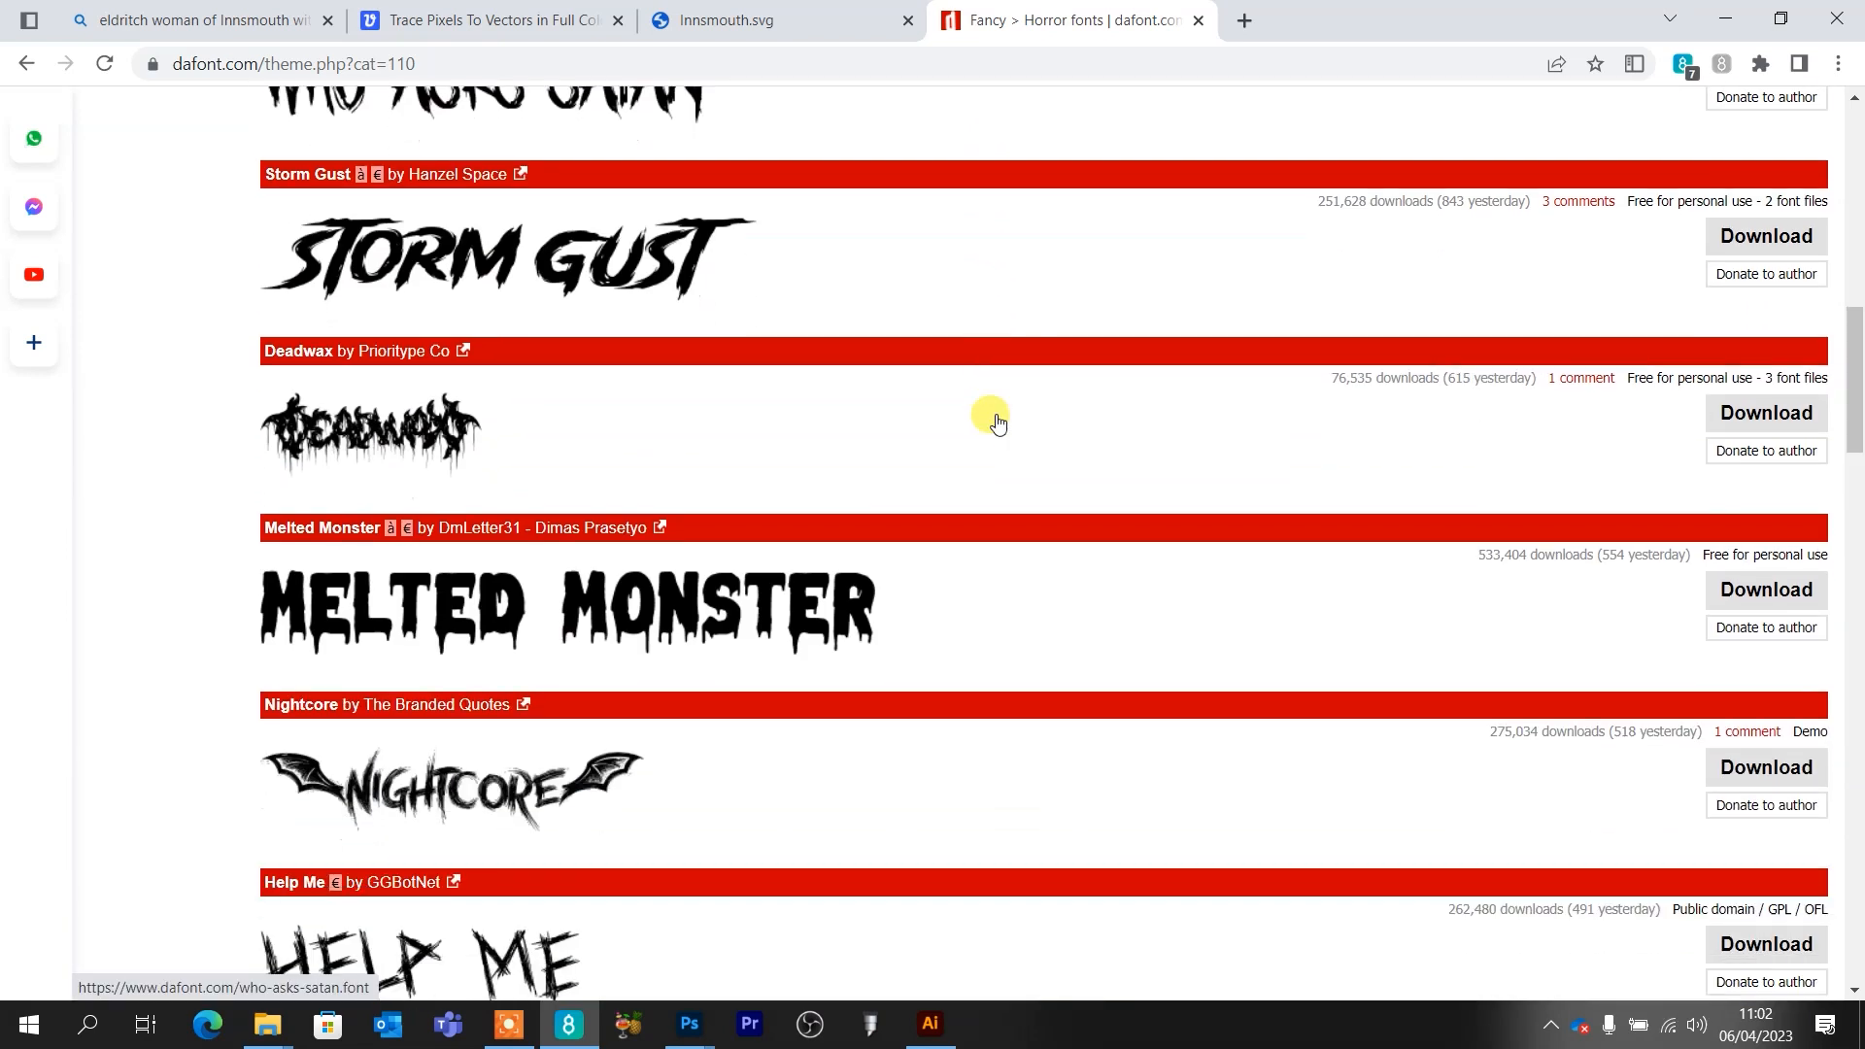
pyautogui.scroll(-1, 990, 418)
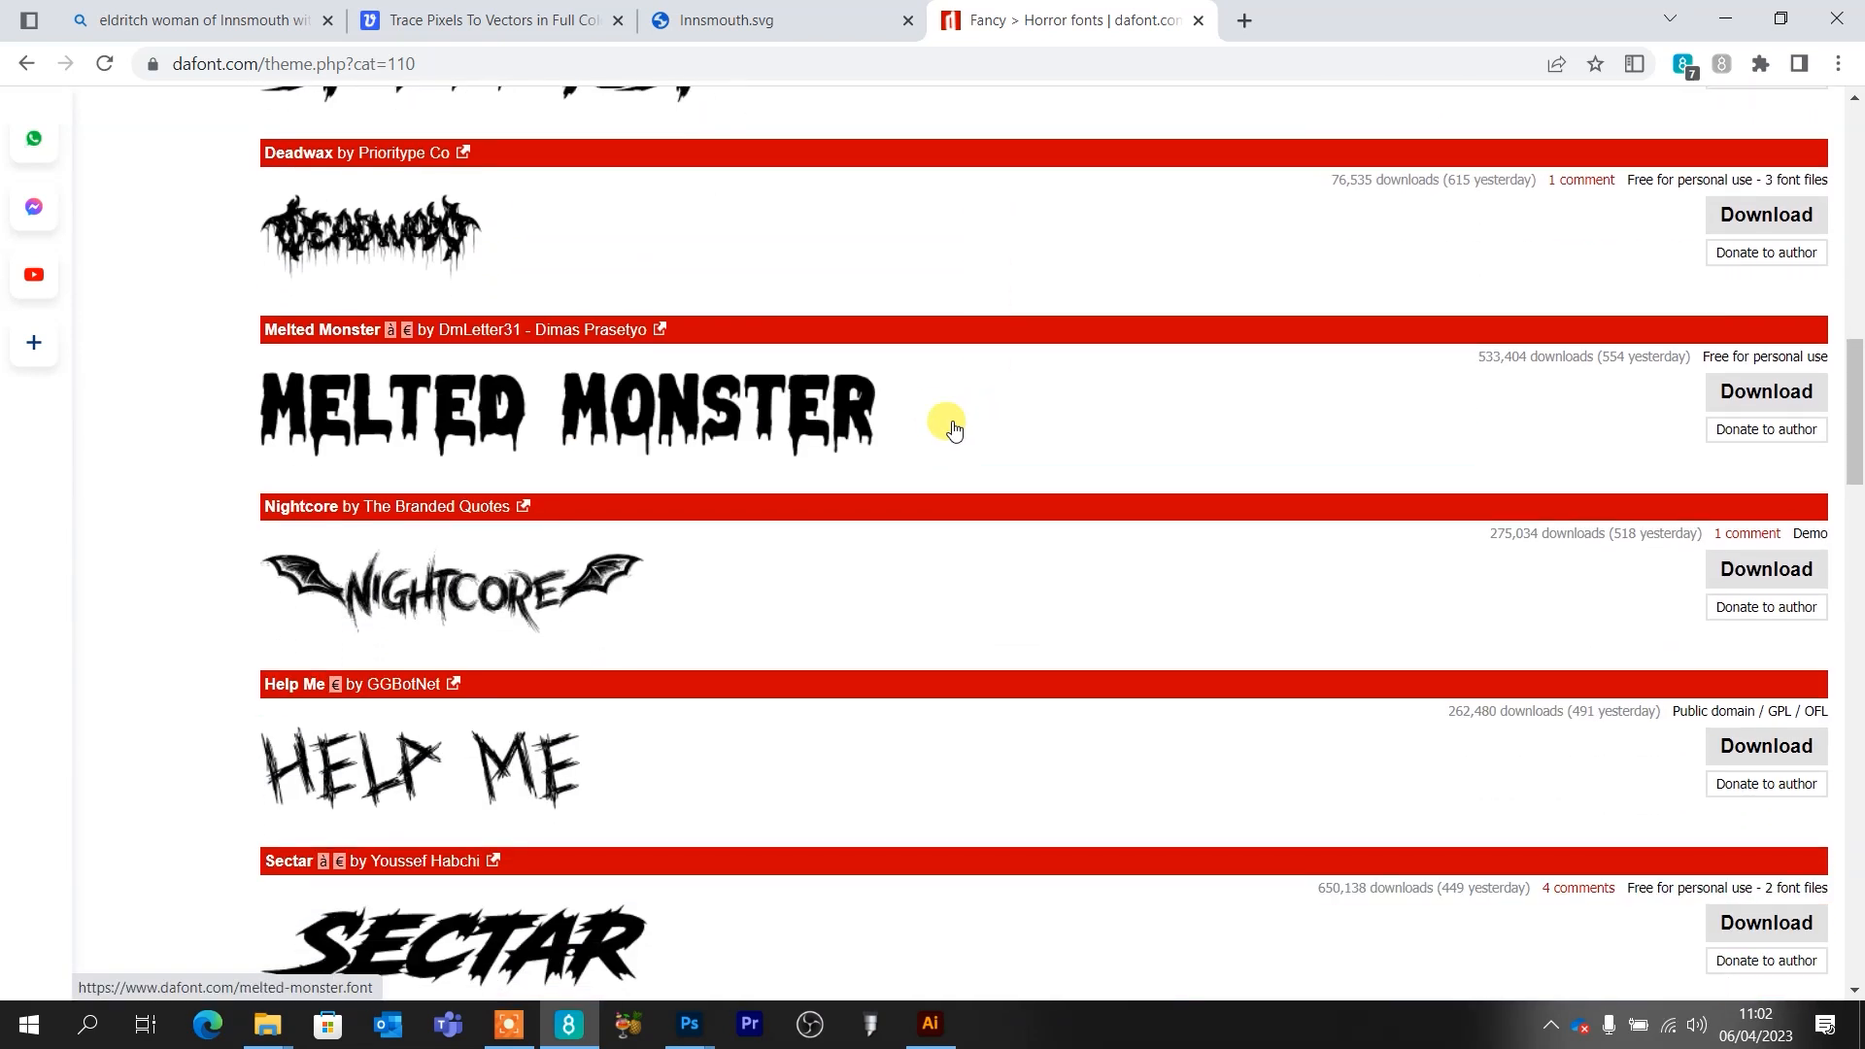
pyautogui.scroll(-1, 733, 417)
pyautogui.scroll(-3, 740, 424)
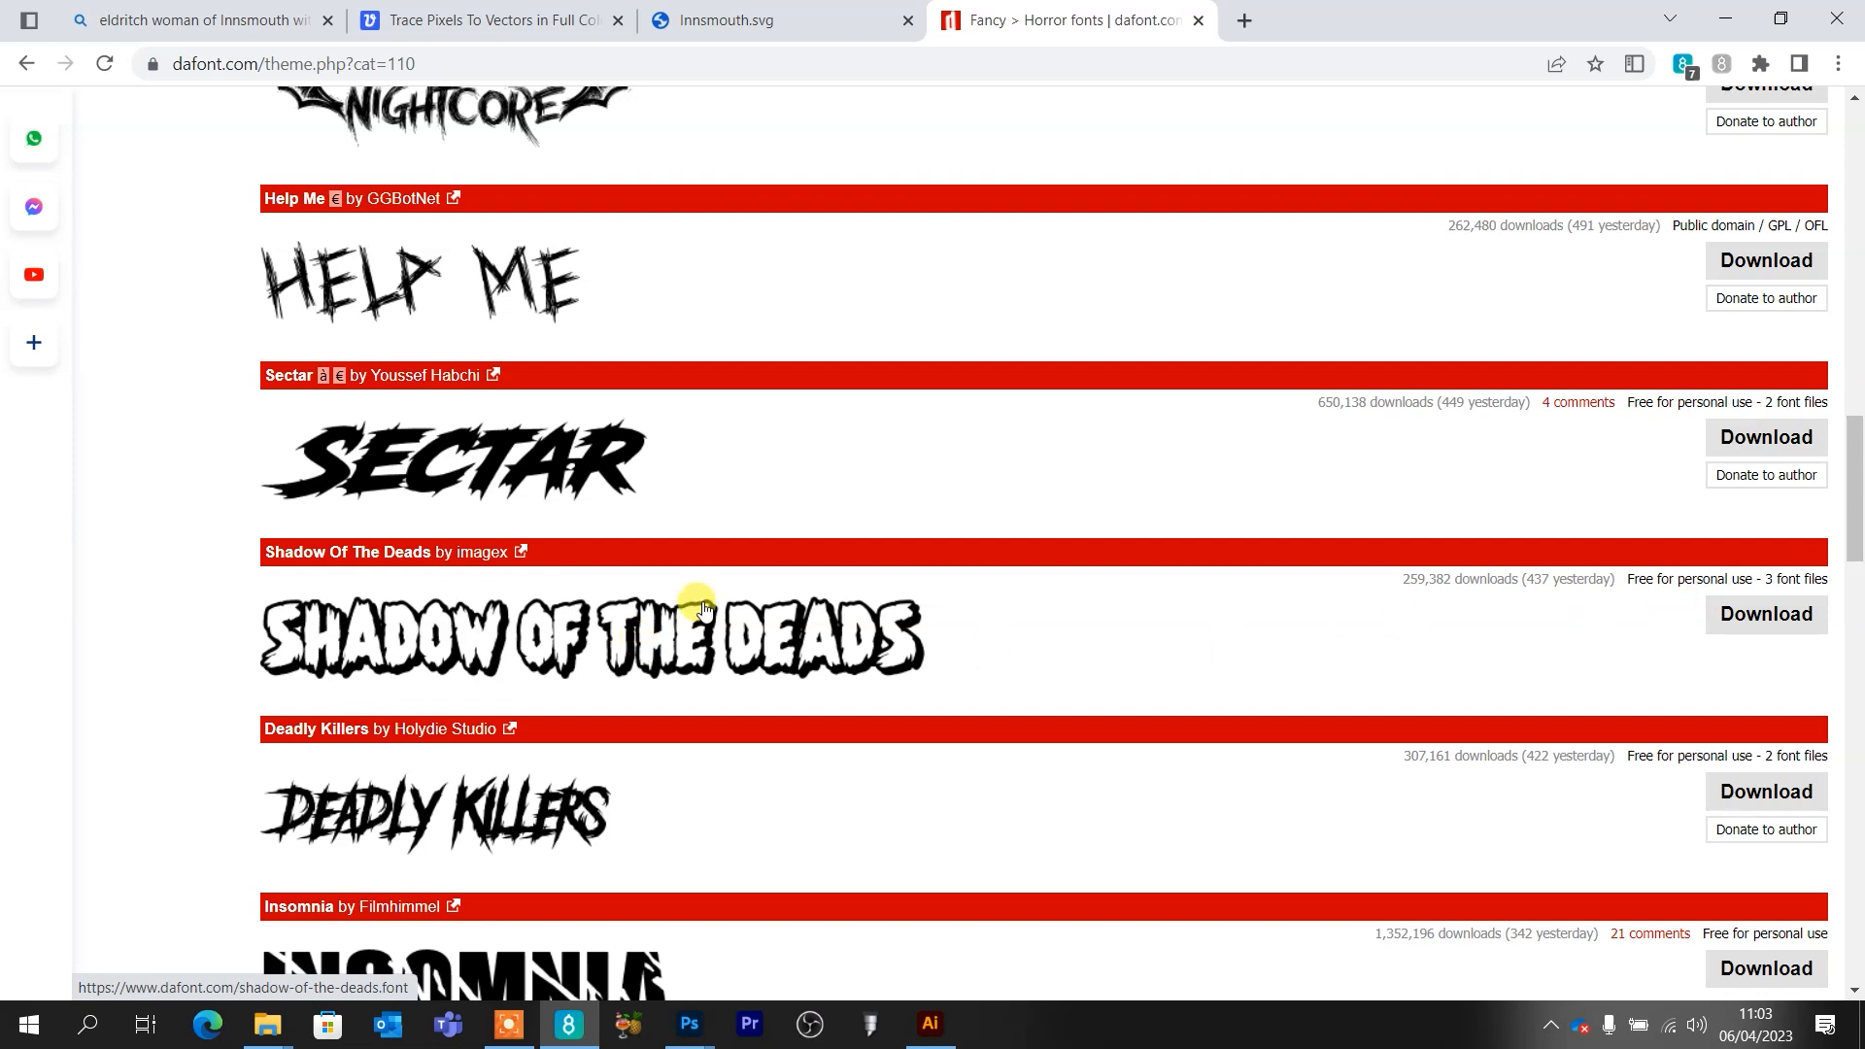
pyautogui.click(714, 630)
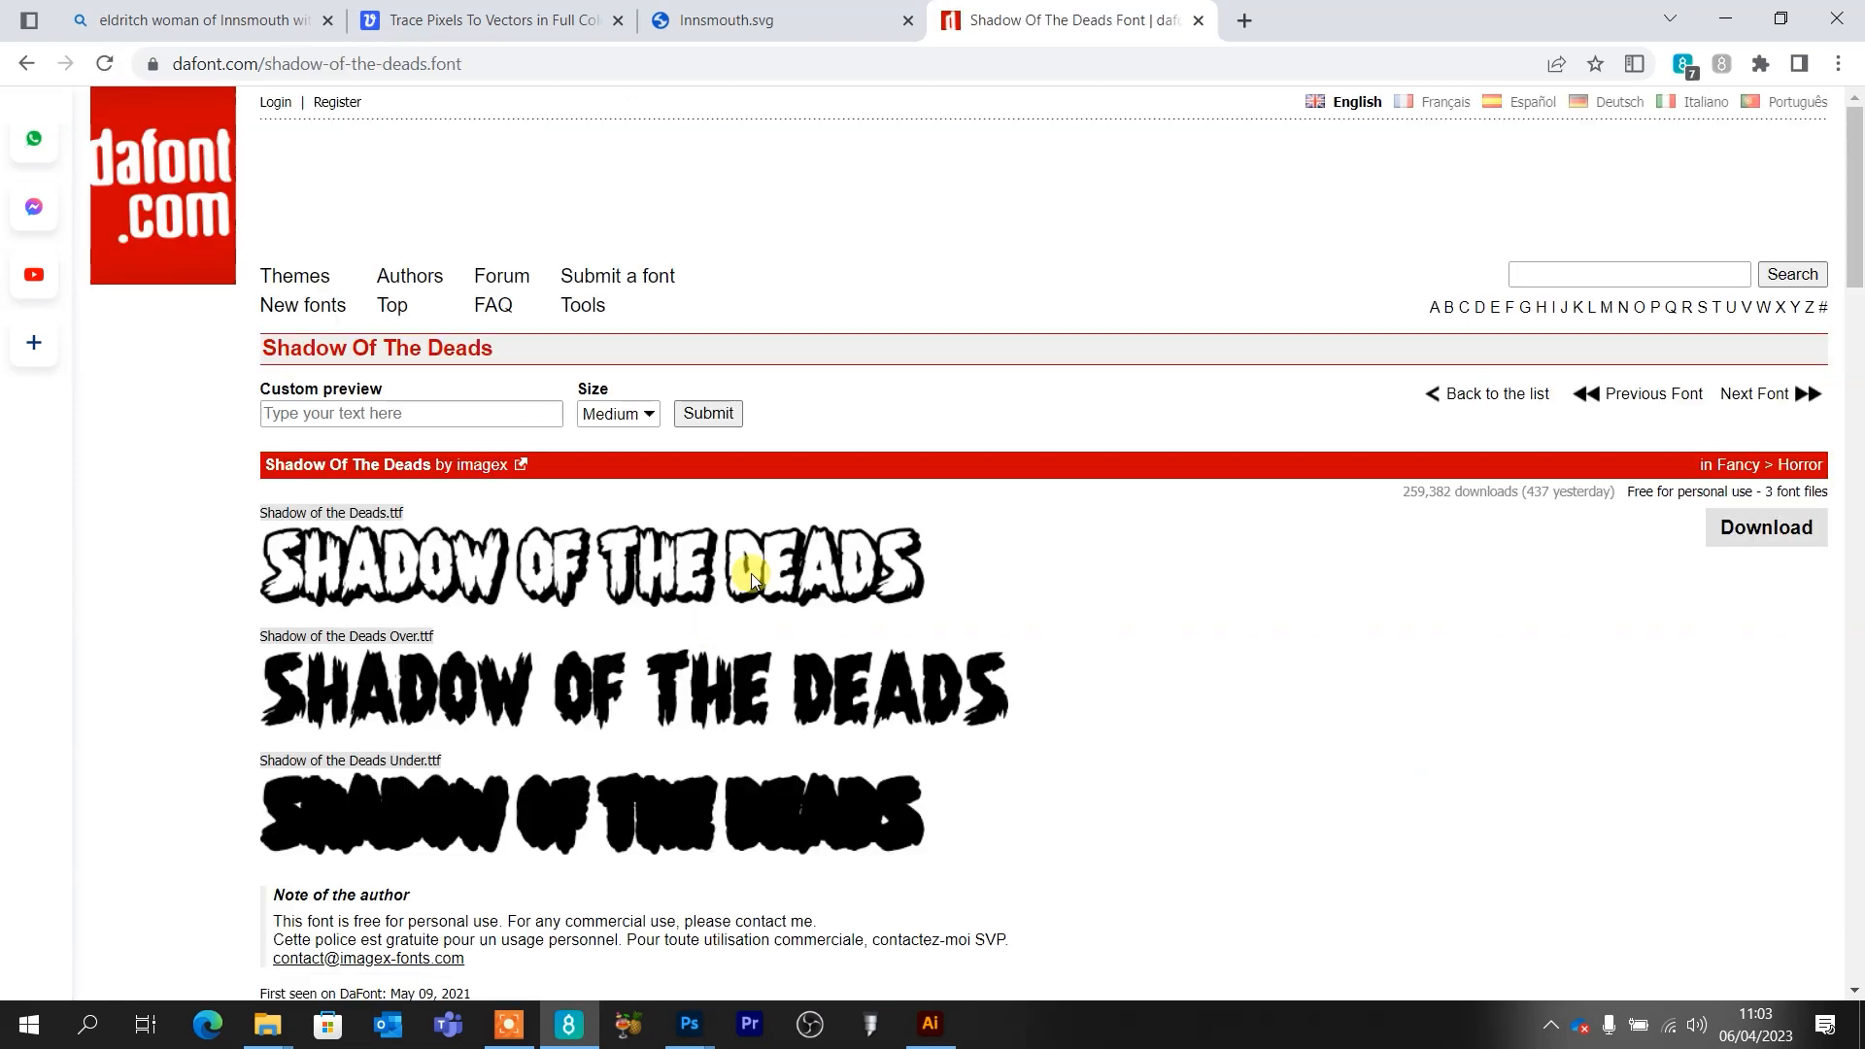
# Review the Shadow Of The Deads font styles and sample artwork, and download the font
pyautogui.scroll(-2, 1161, 568)
pyautogui.scroll(-1, 1161, 568)
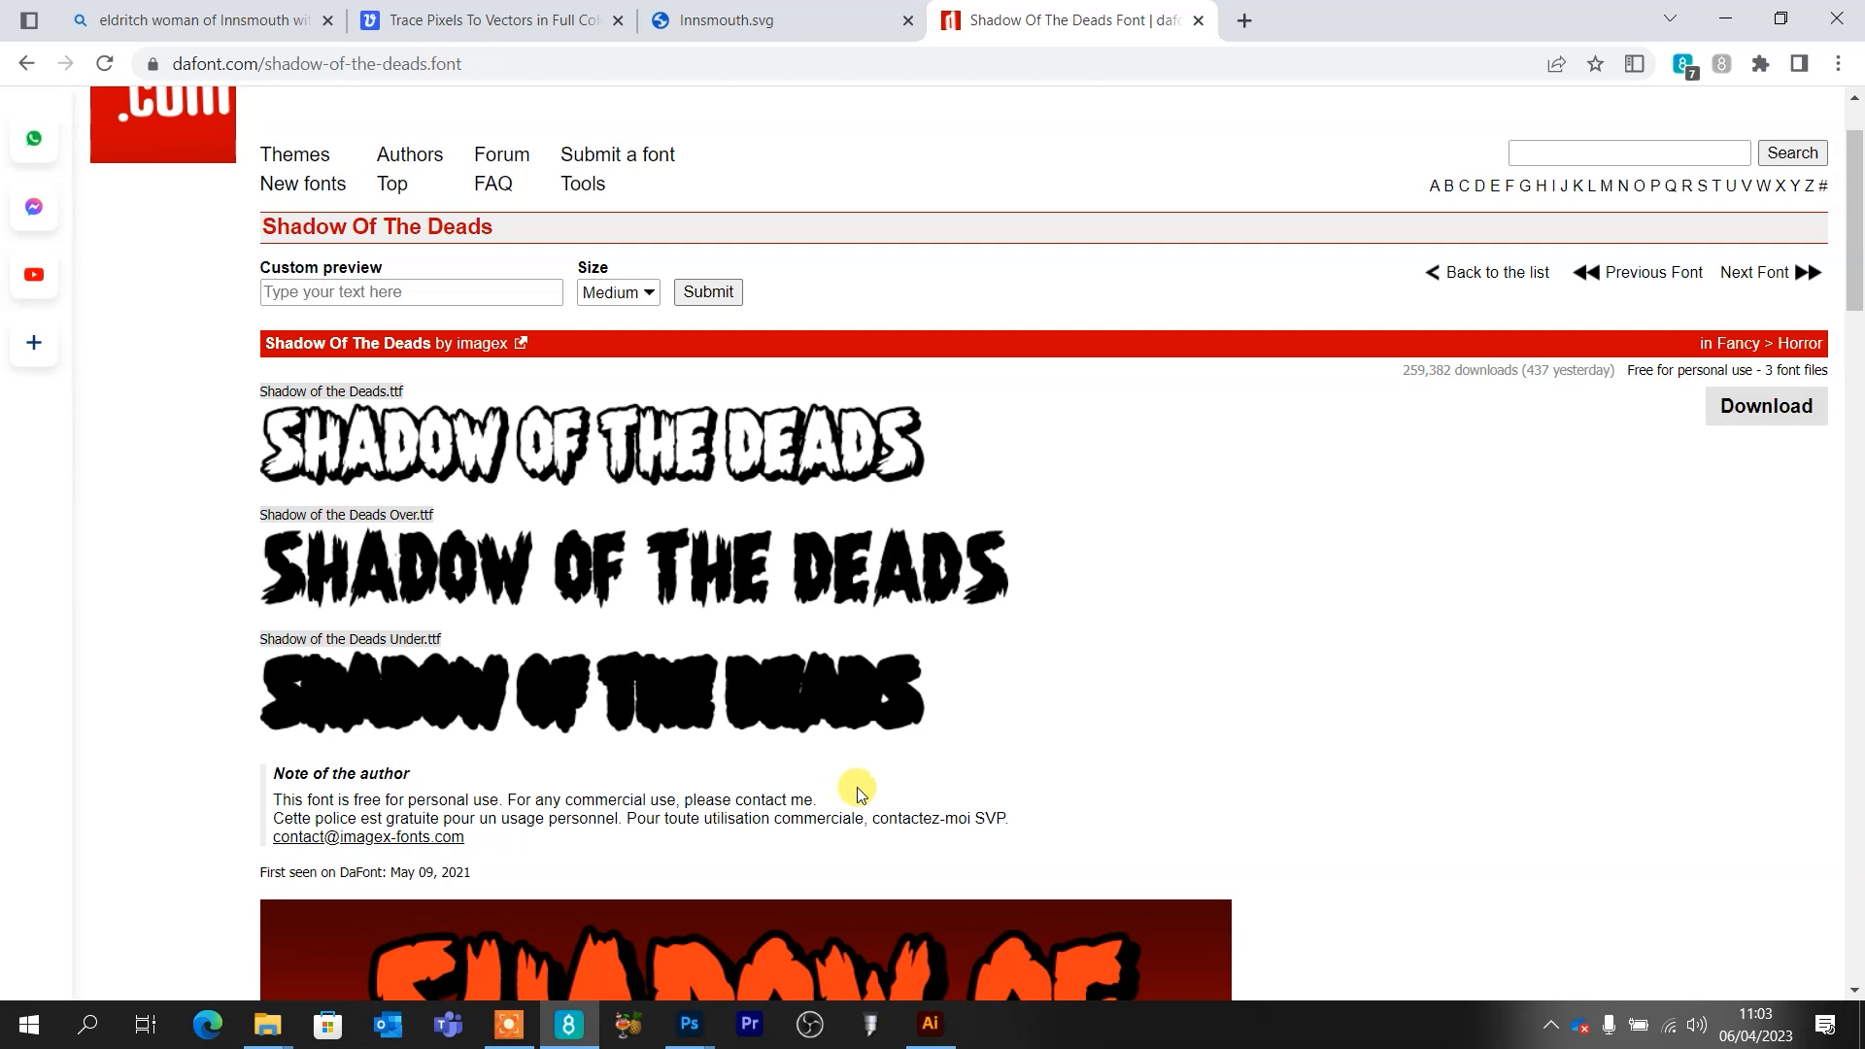
pyautogui.scroll(-5, 1307, 656)
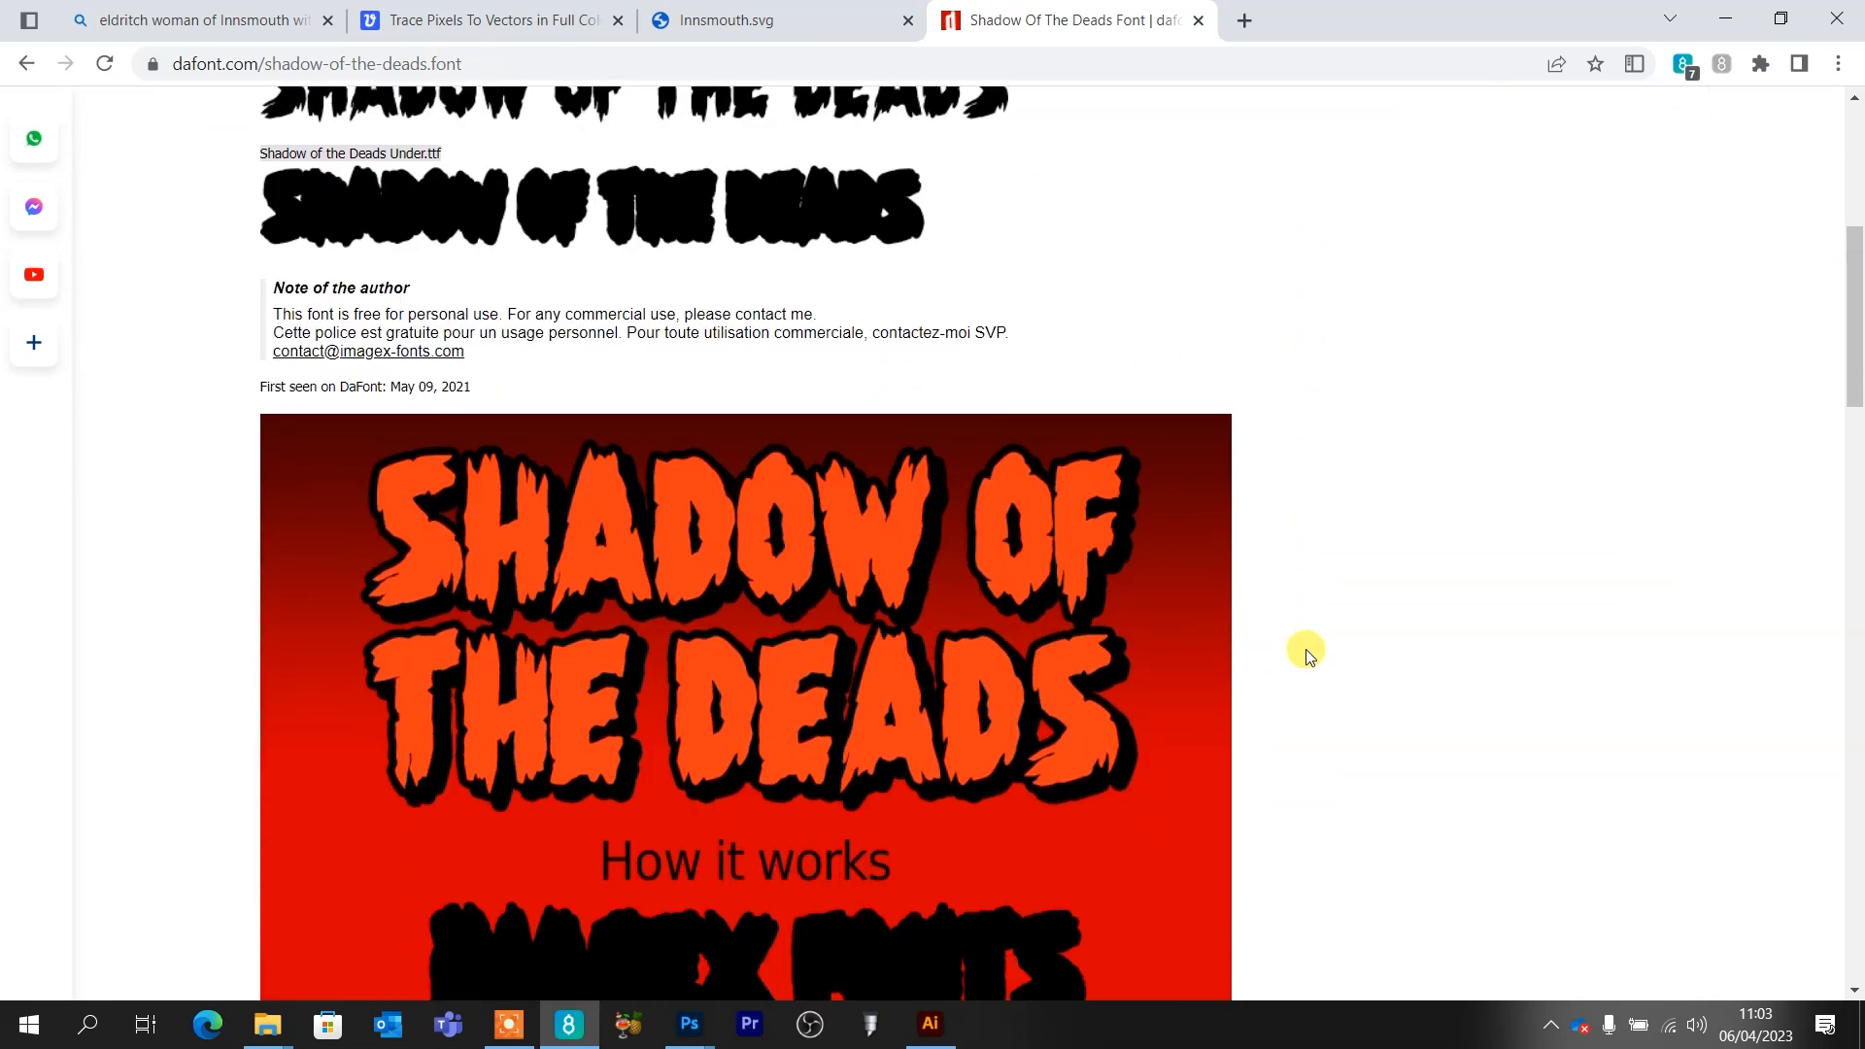
pyautogui.scroll(-3, 1306, 656)
pyautogui.scroll(4, 1307, 655)
pyautogui.scroll(4, 1305, 649)
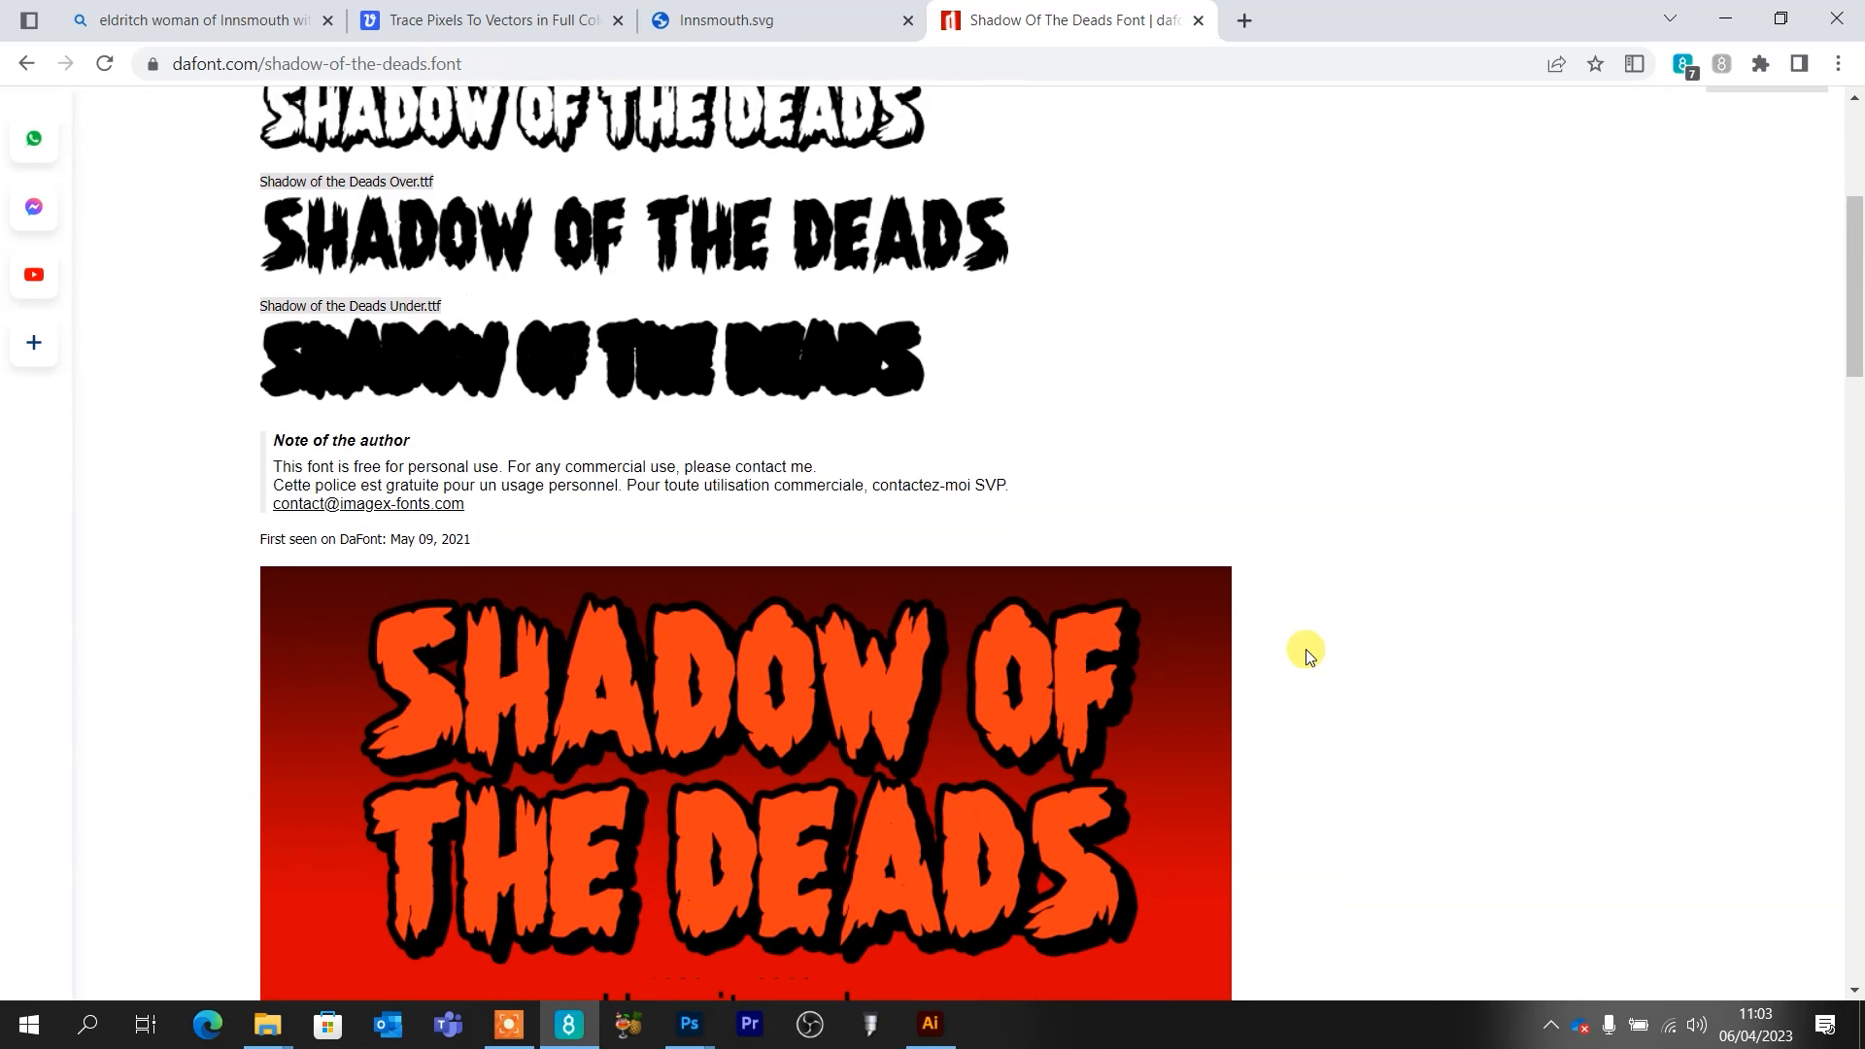
pyautogui.click(1804, 429)
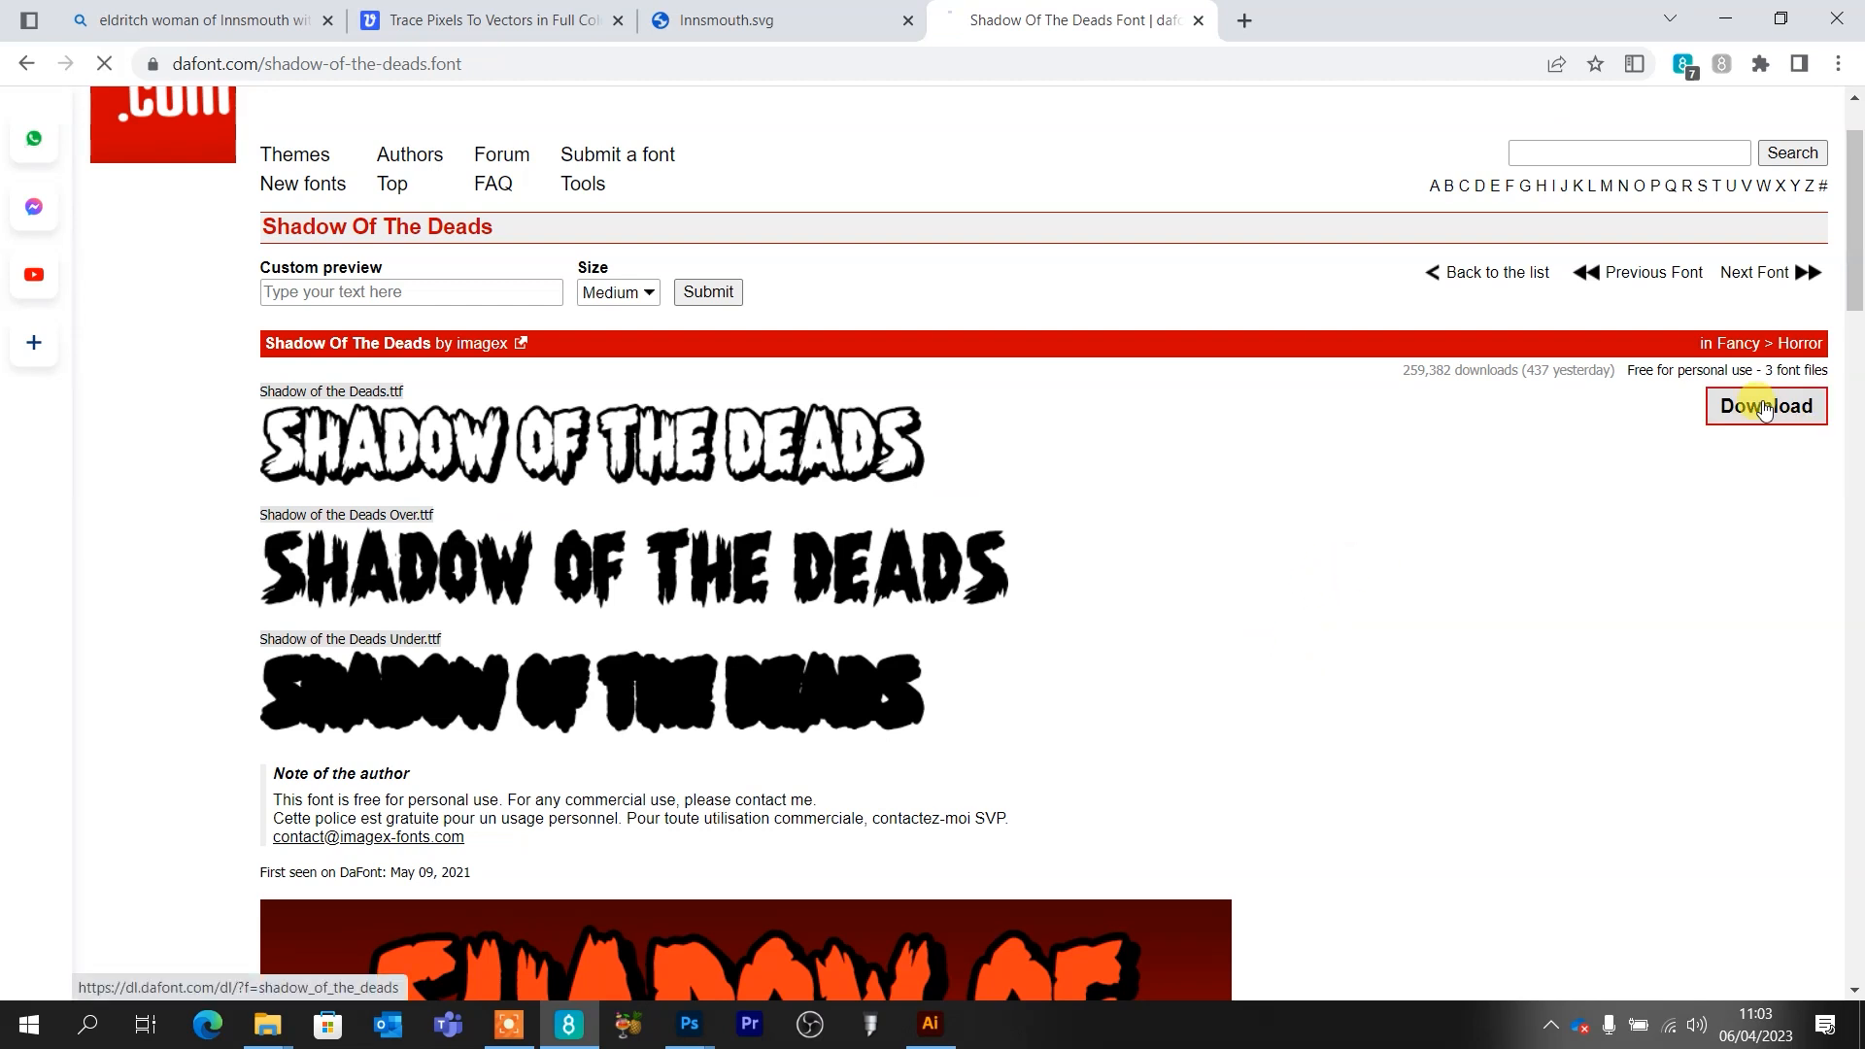
# Browse the Fancy > Comic fonts and download the Adventure font by Pixel Sagas
pyautogui.hotkey('alt', 'Left')
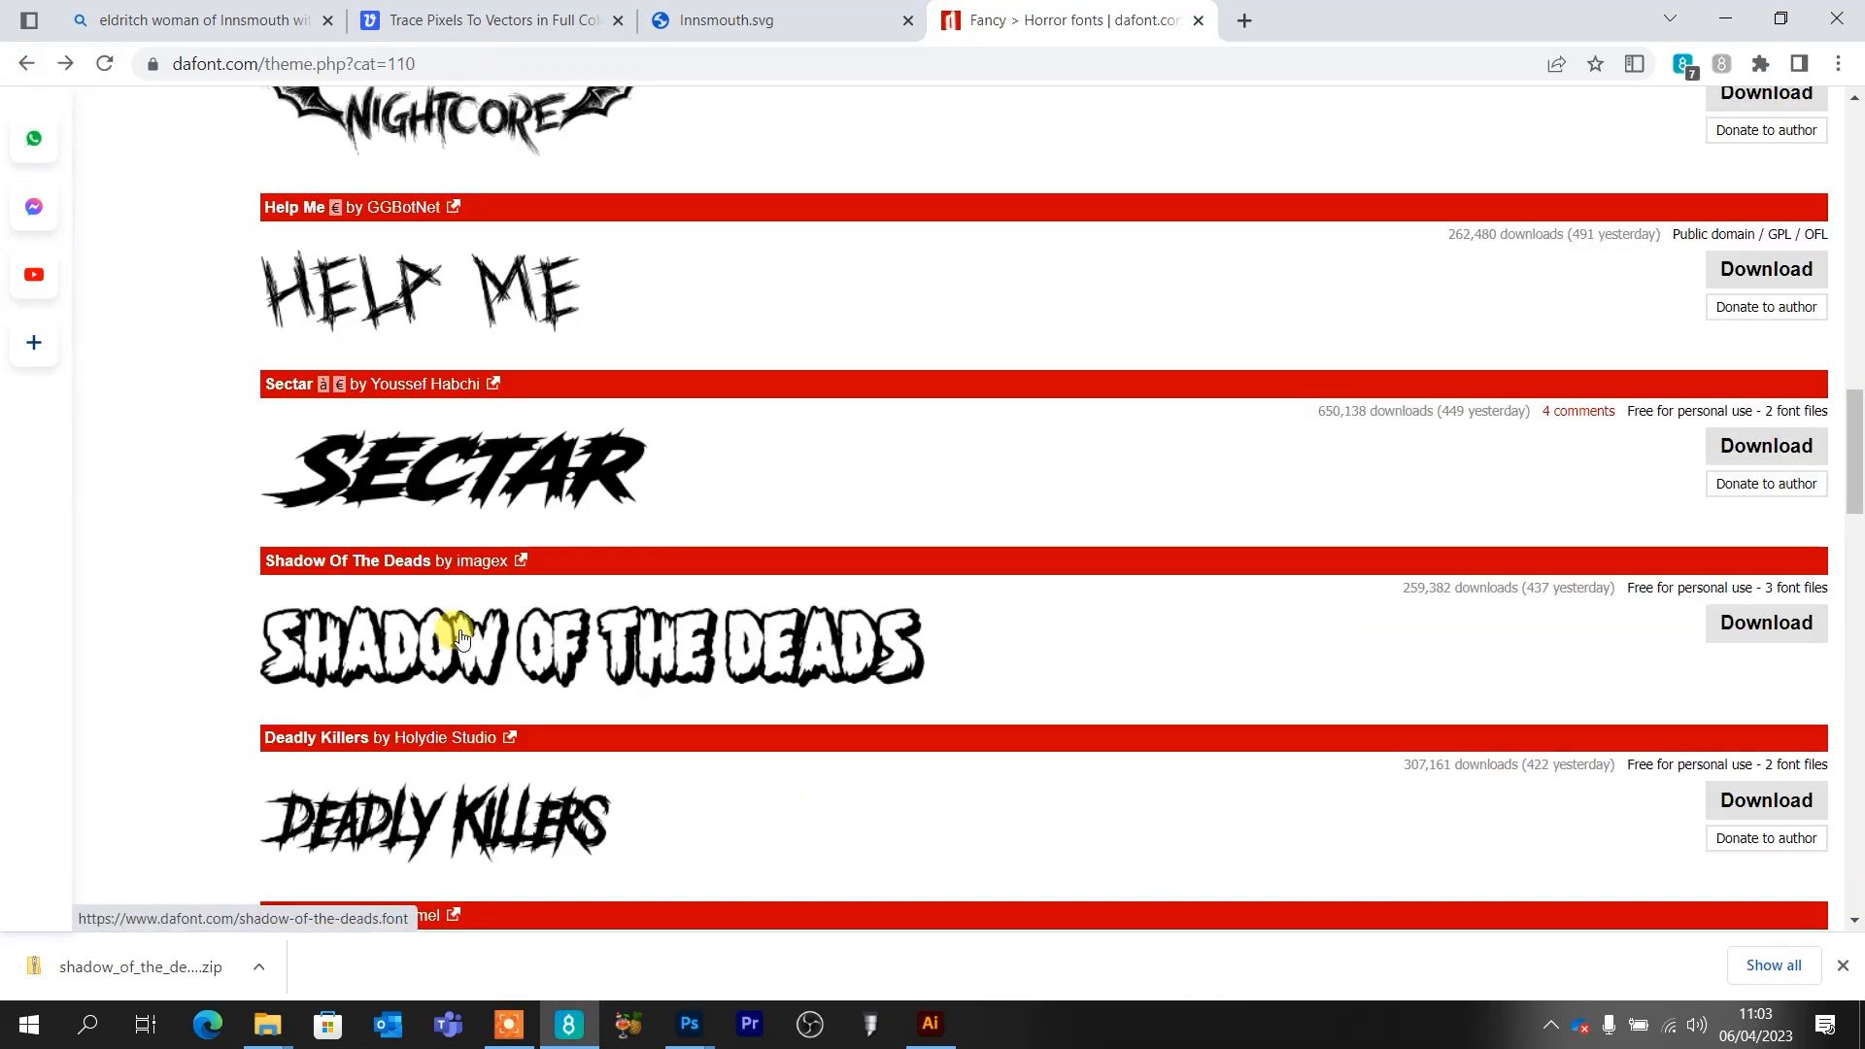
pyautogui.scroll(15, 454, 612)
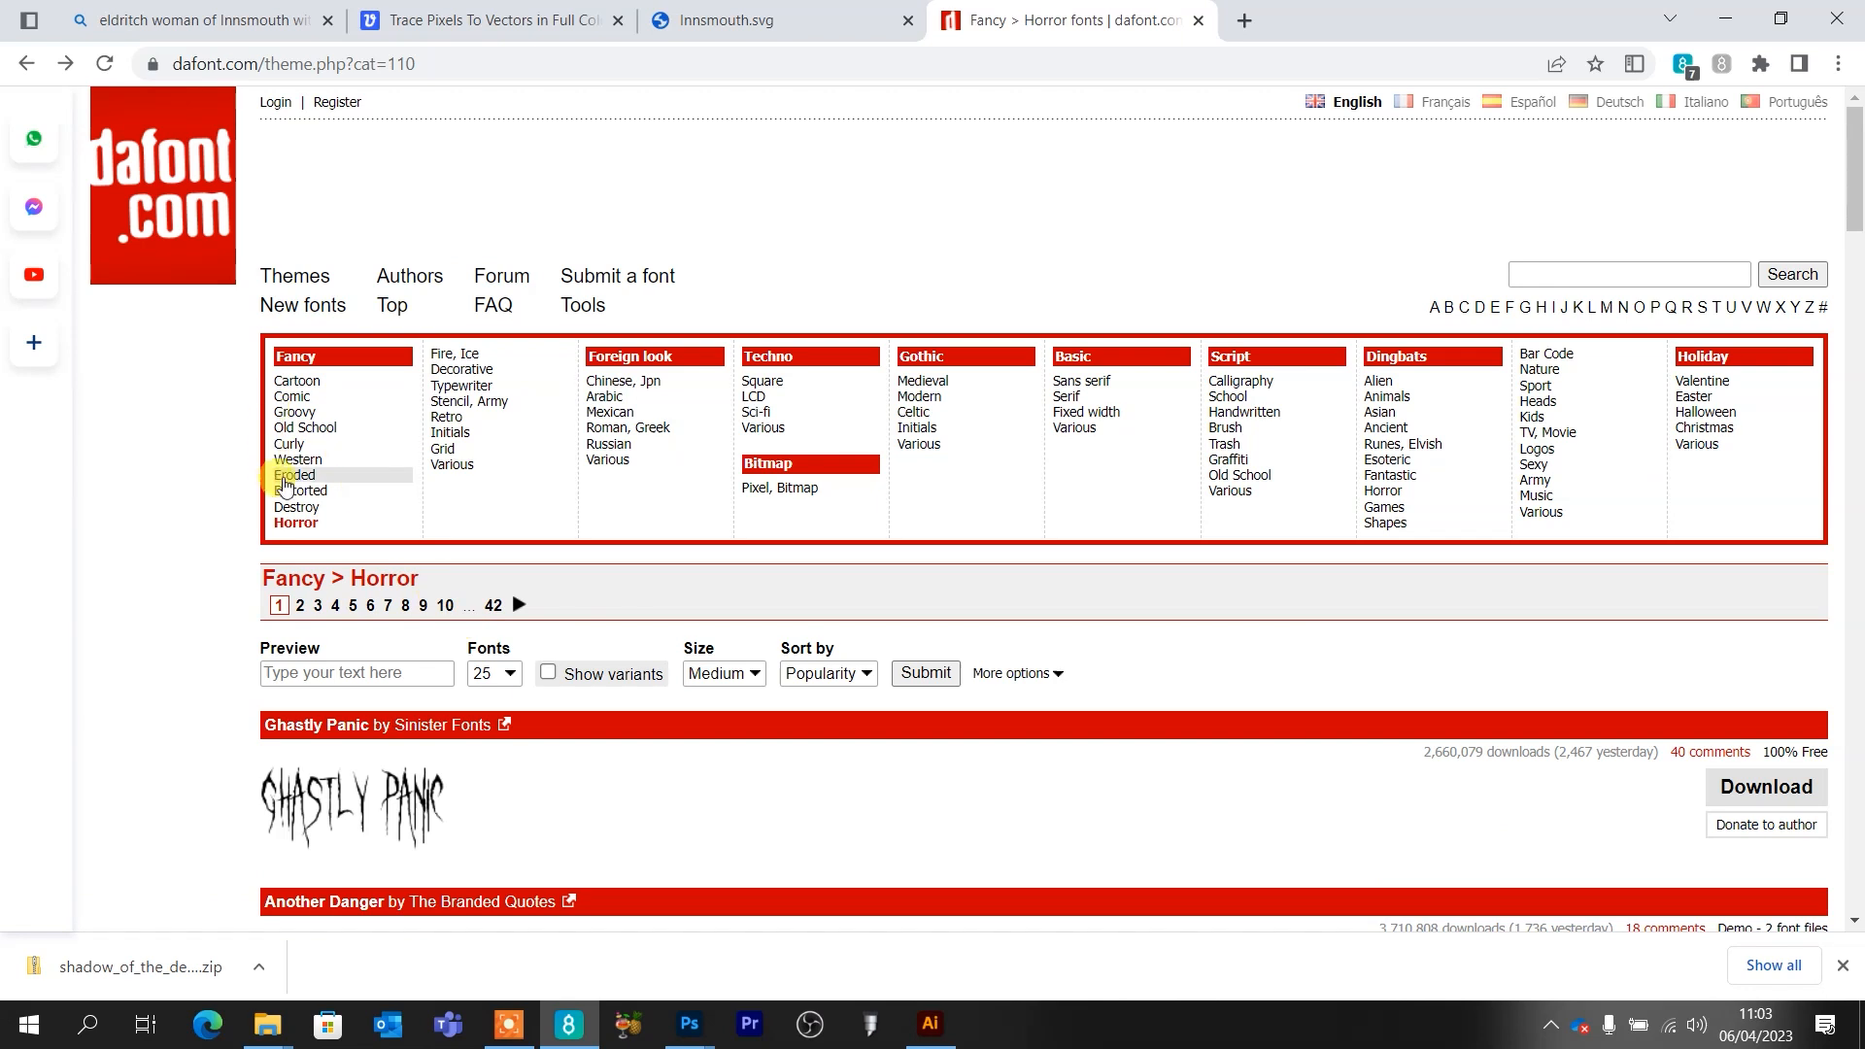
pyautogui.click(304, 399)
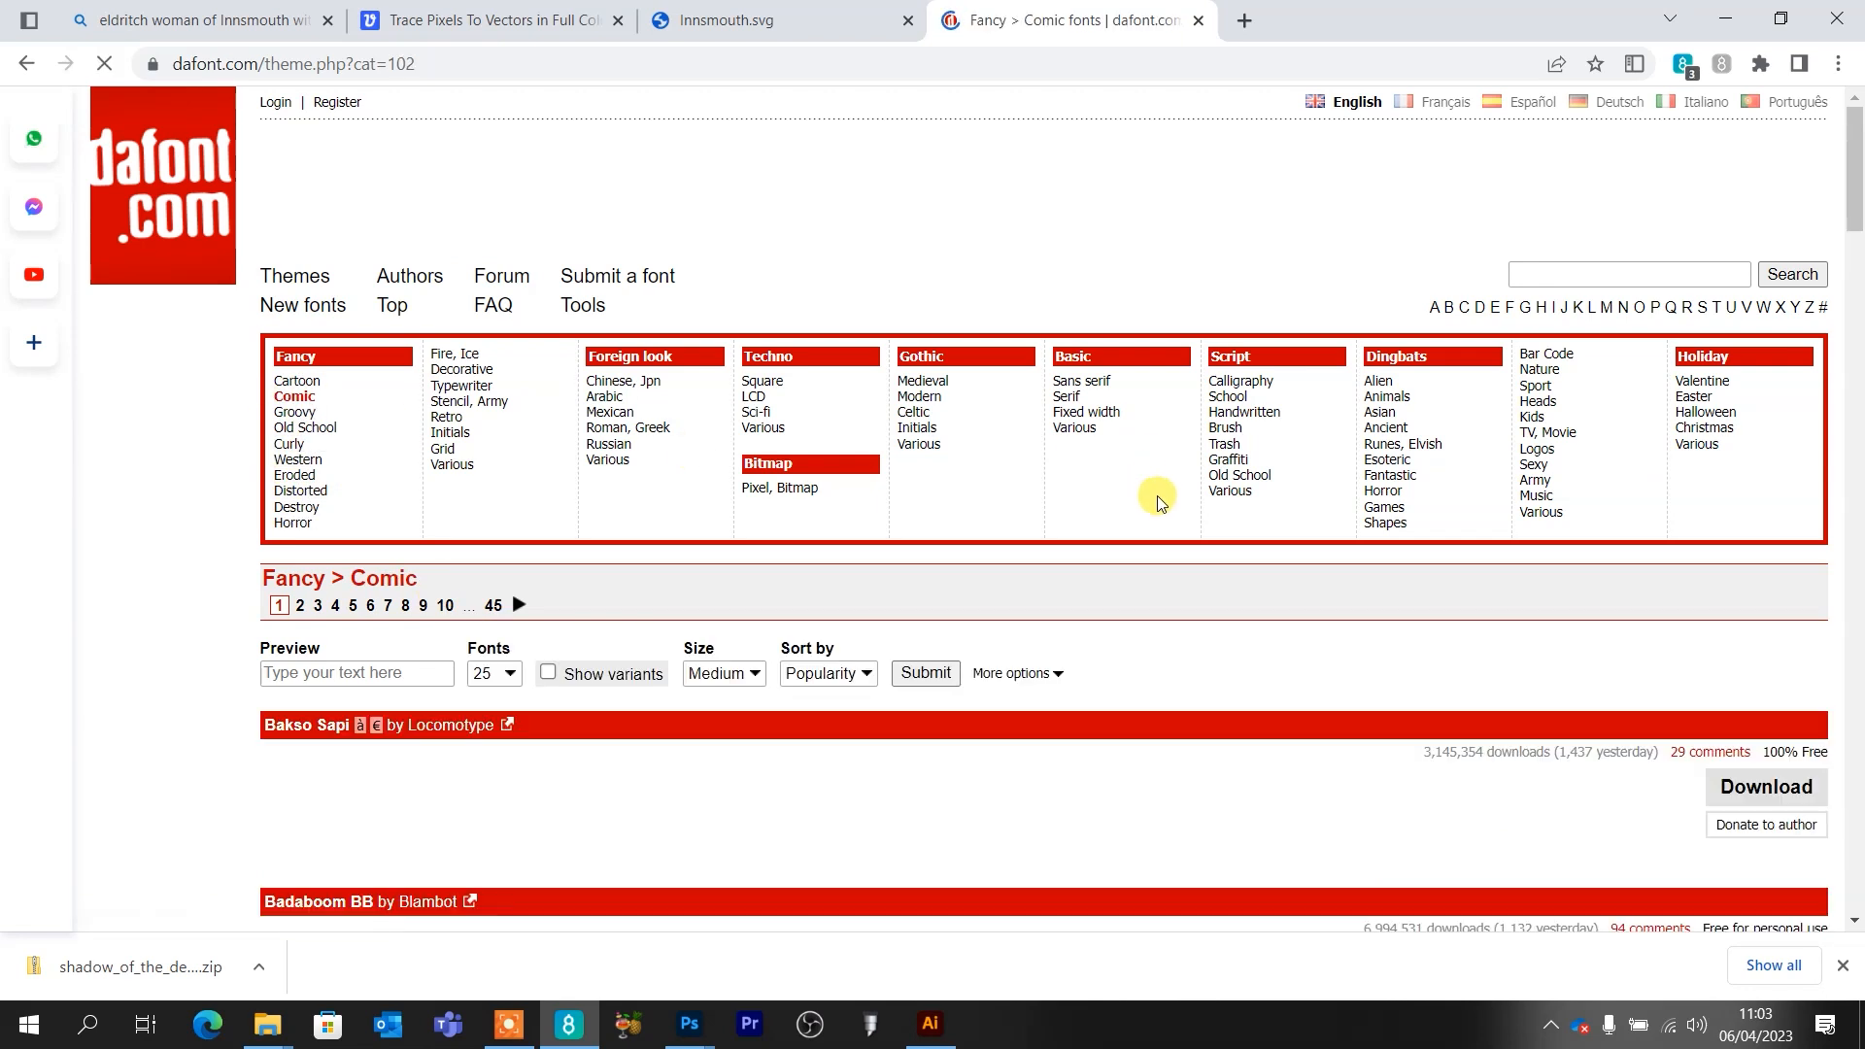
pyautogui.scroll(-5, 1168, 490)
pyautogui.scroll(-11, 1169, 491)
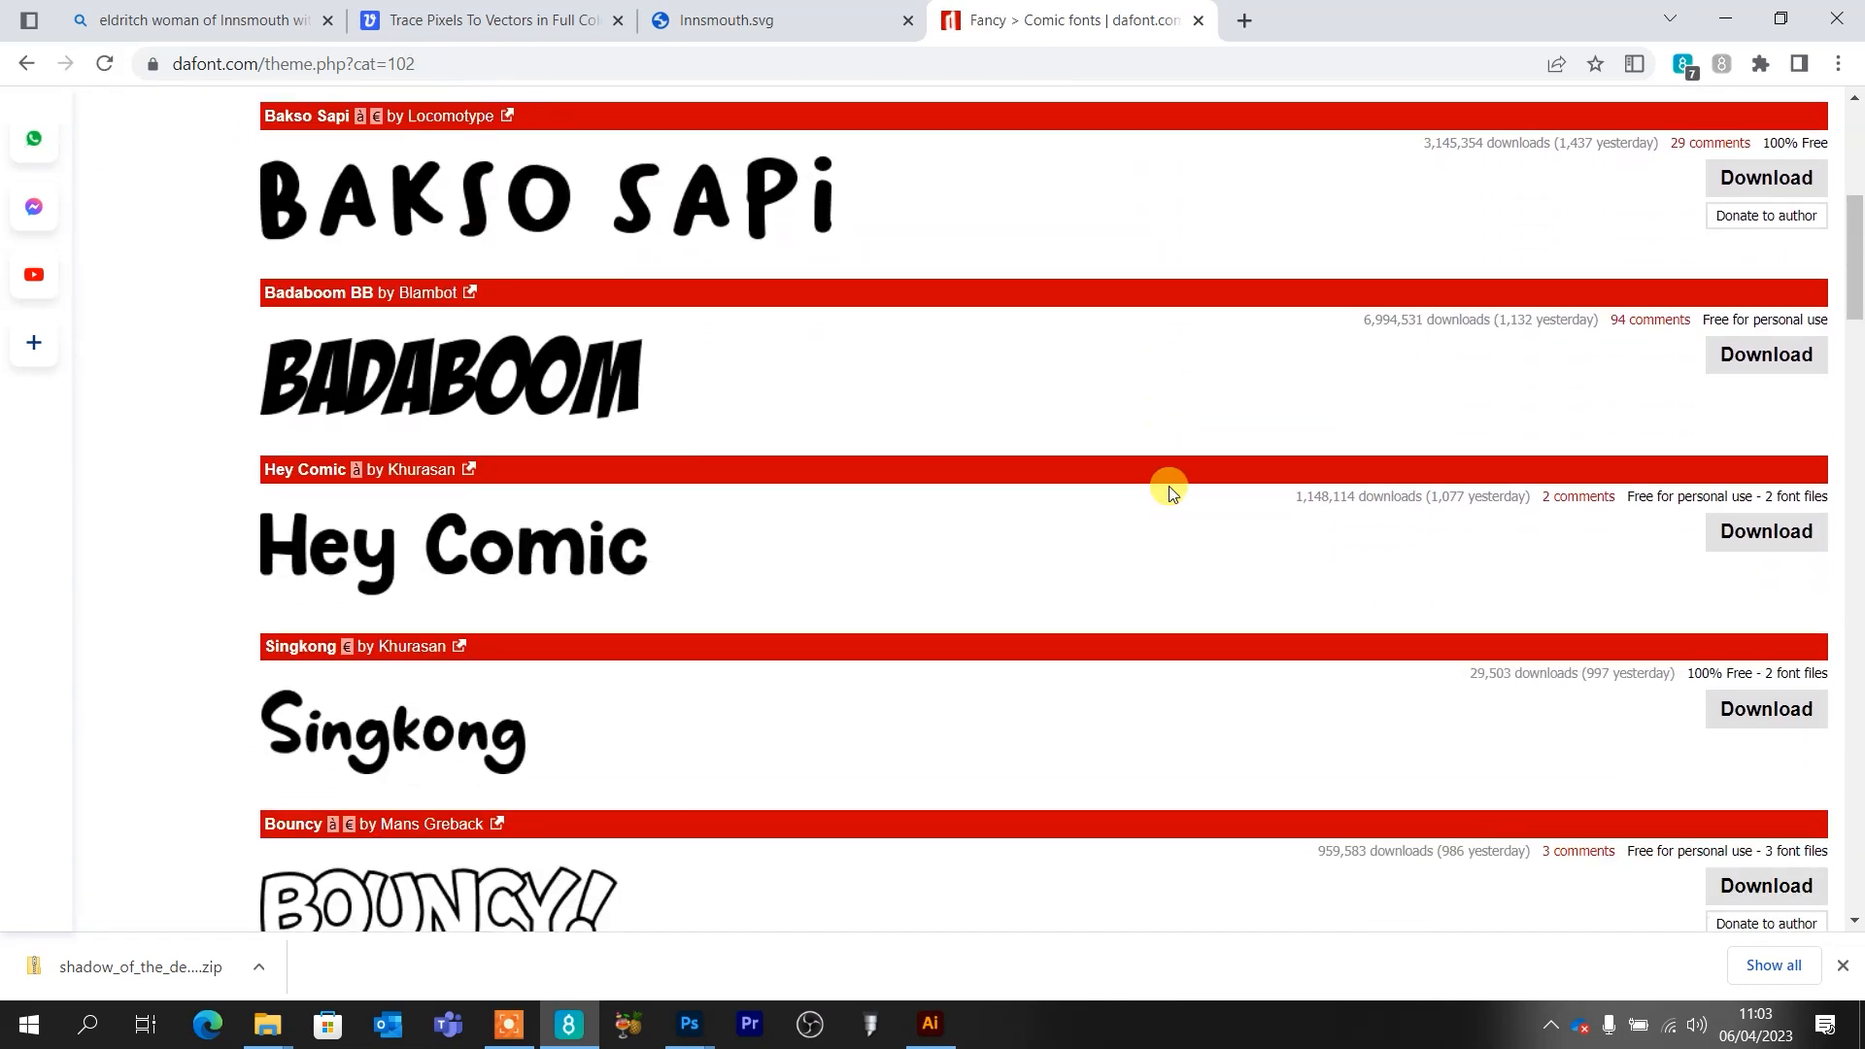
pyautogui.scroll(-11, 1168, 491)
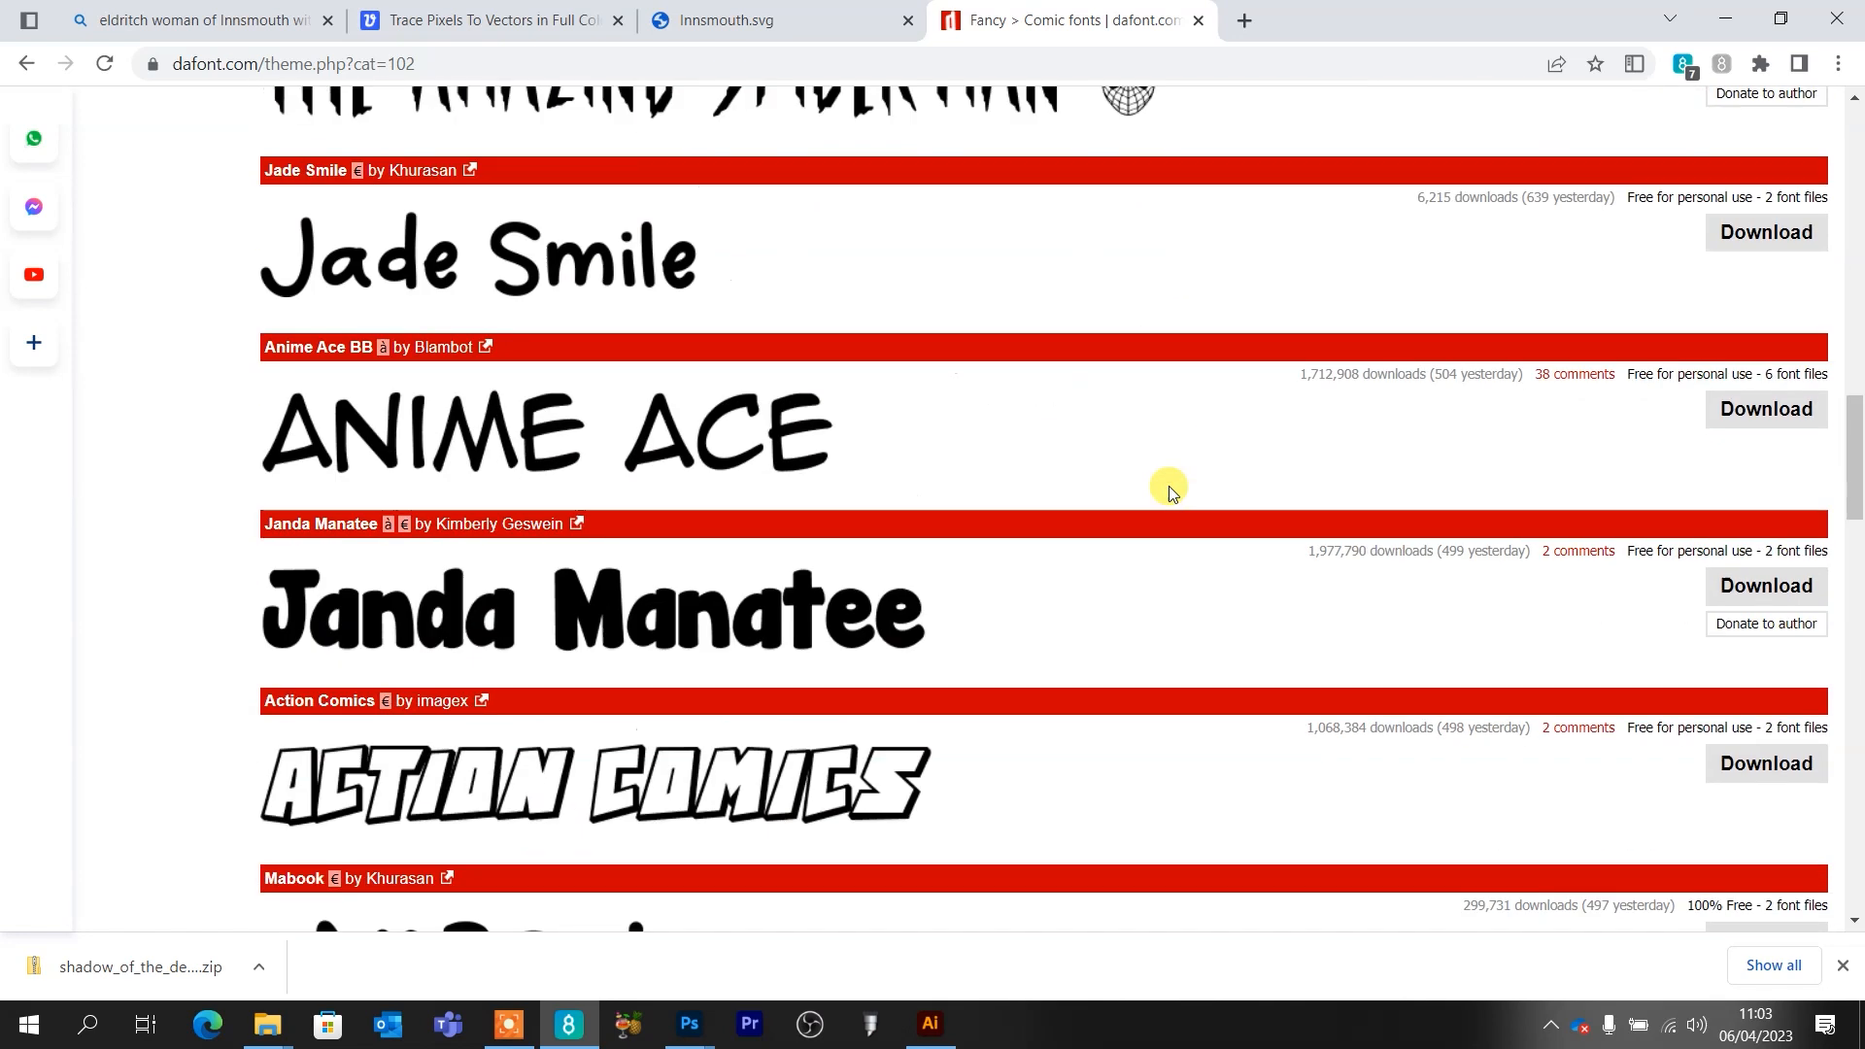
pyautogui.scroll(-5, 1168, 493)
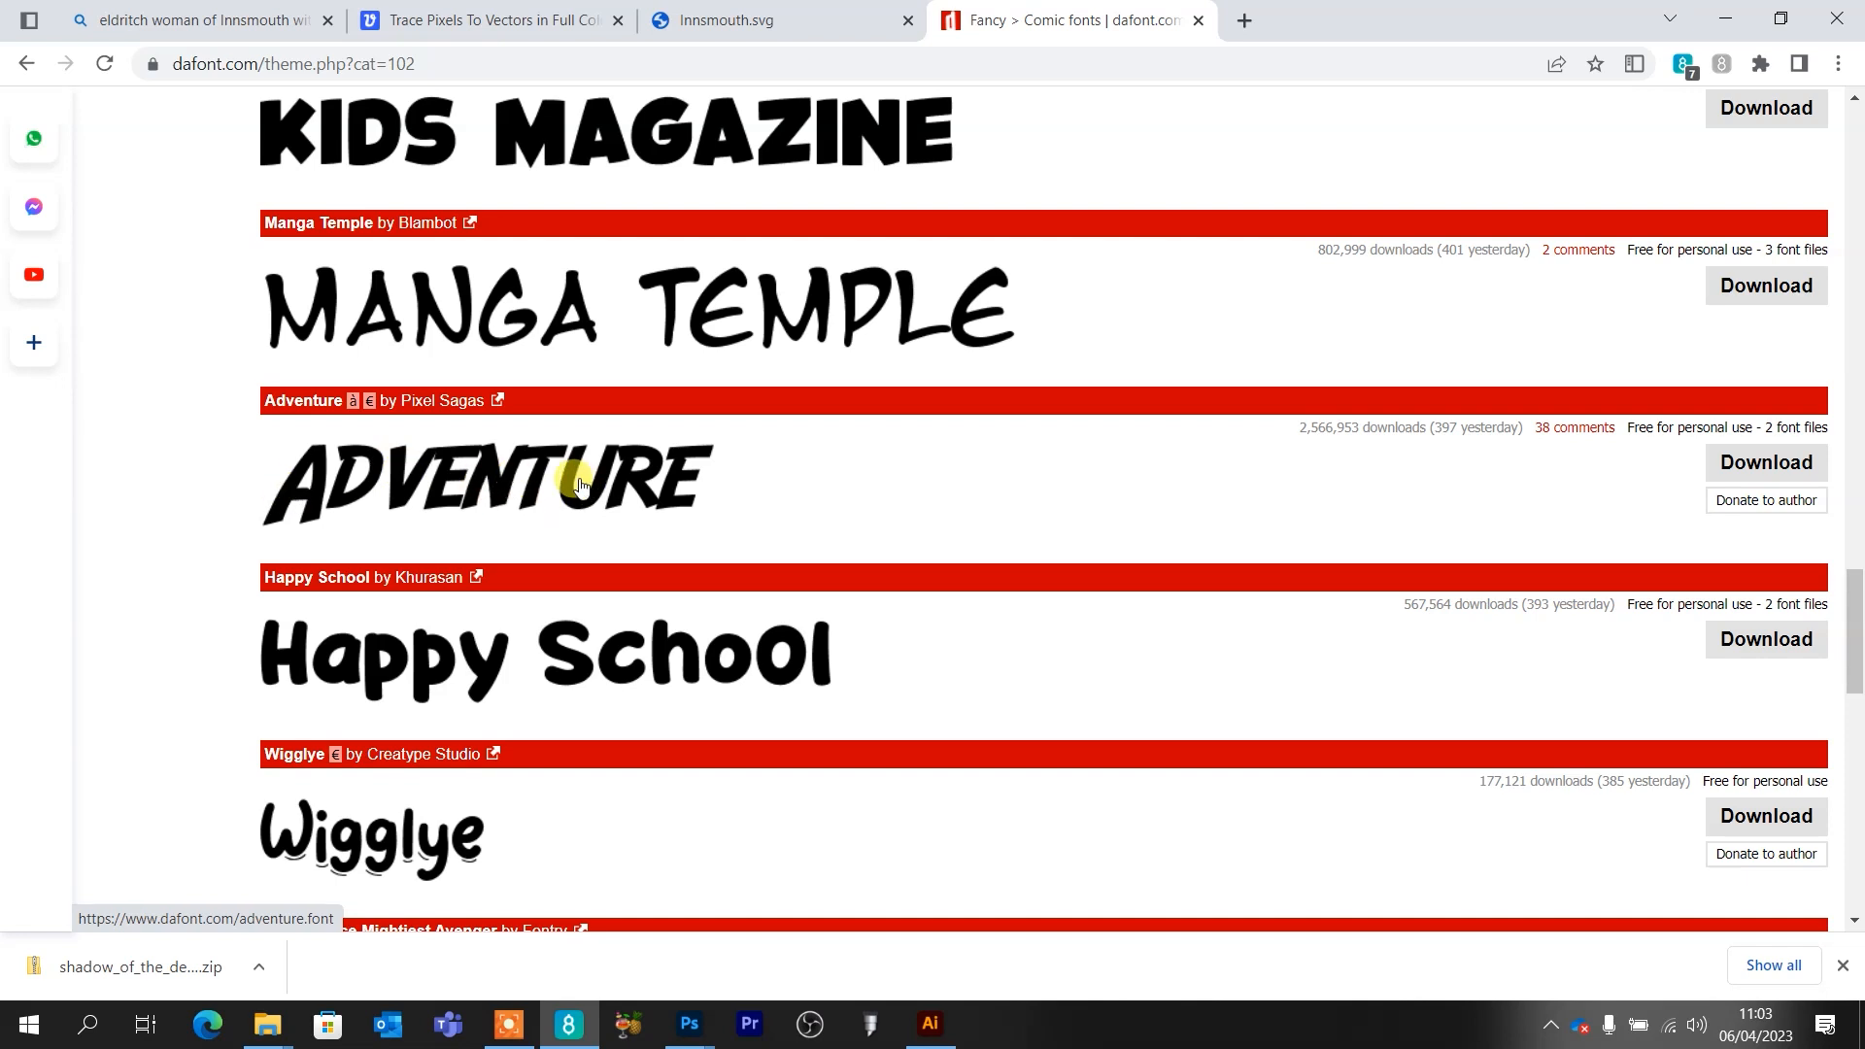
pyautogui.click(1756, 464)
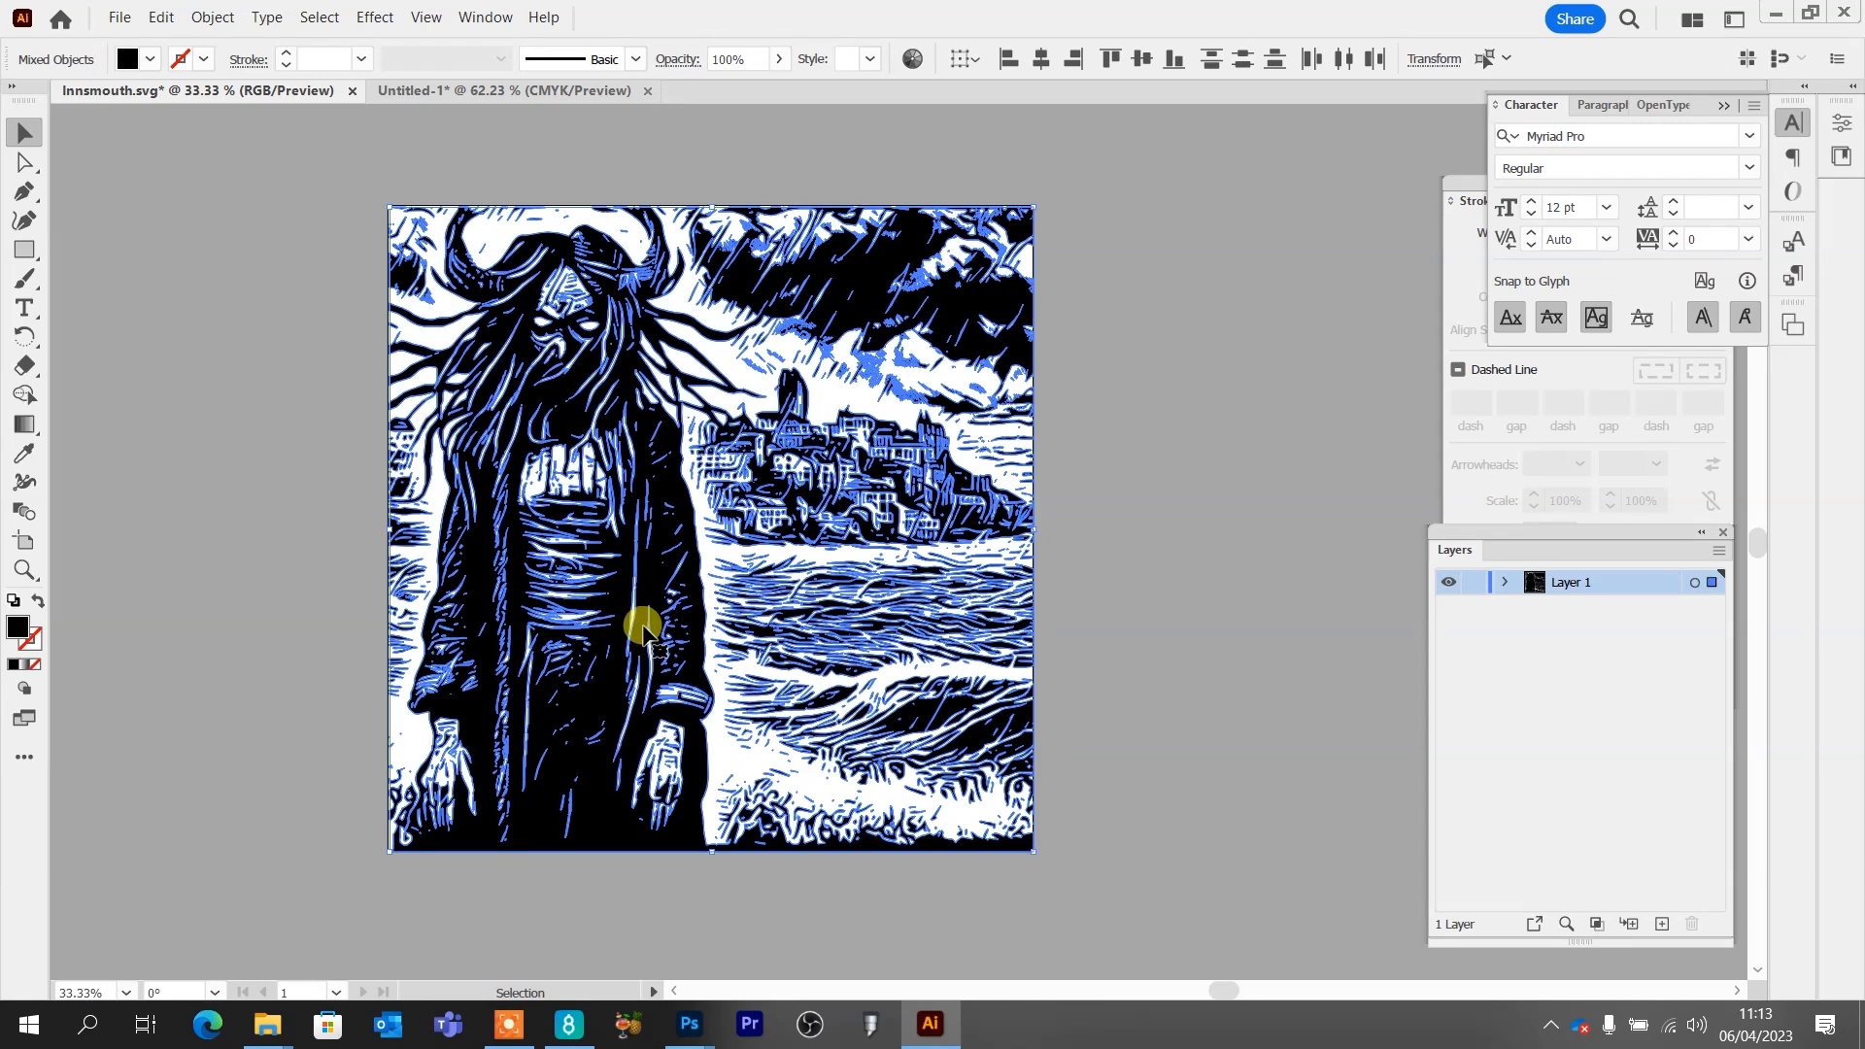
# Copy the black artwork from Illustrator and paste it into the blank Untitled-1 document in Photoshop as a Smart Object
pyautogui.hotkey('ctrl', 'c')
pyautogui.moveTo(693, 1028)
pyautogui.click(828, 949)
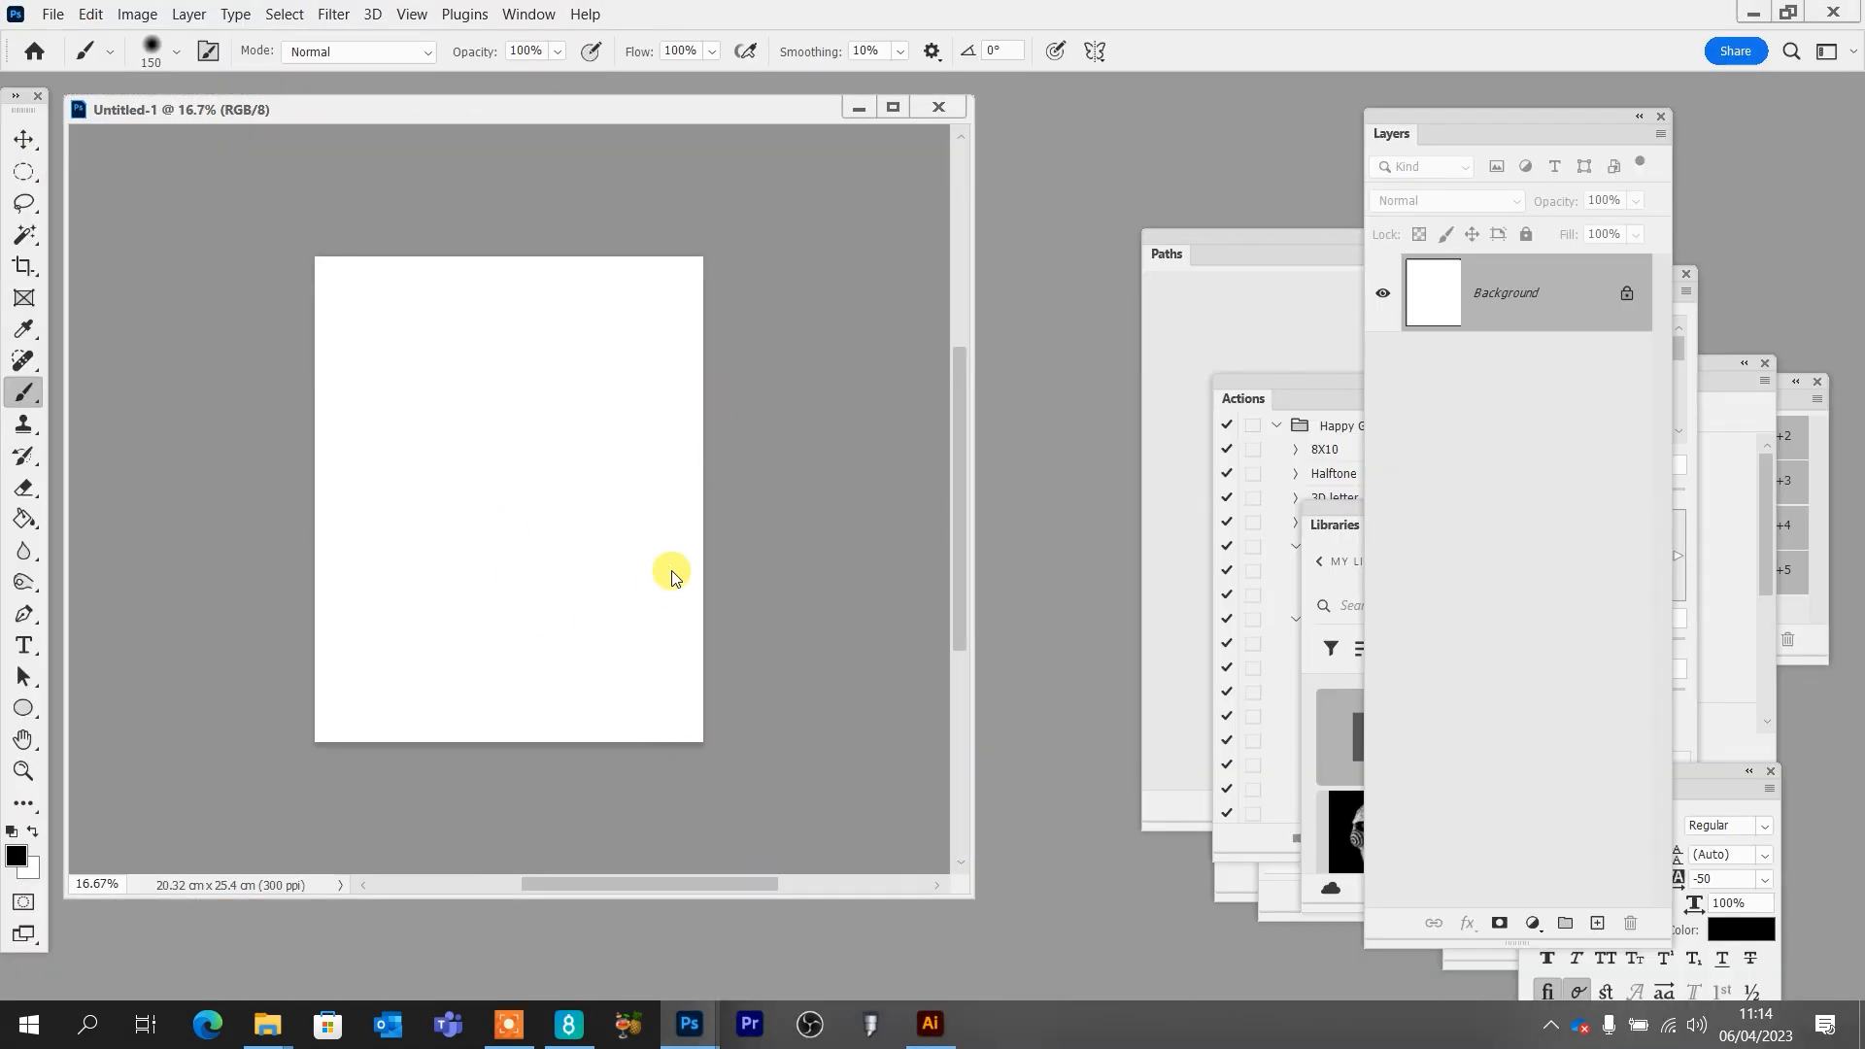
pyautogui.hotkey('ctrl', 'v')
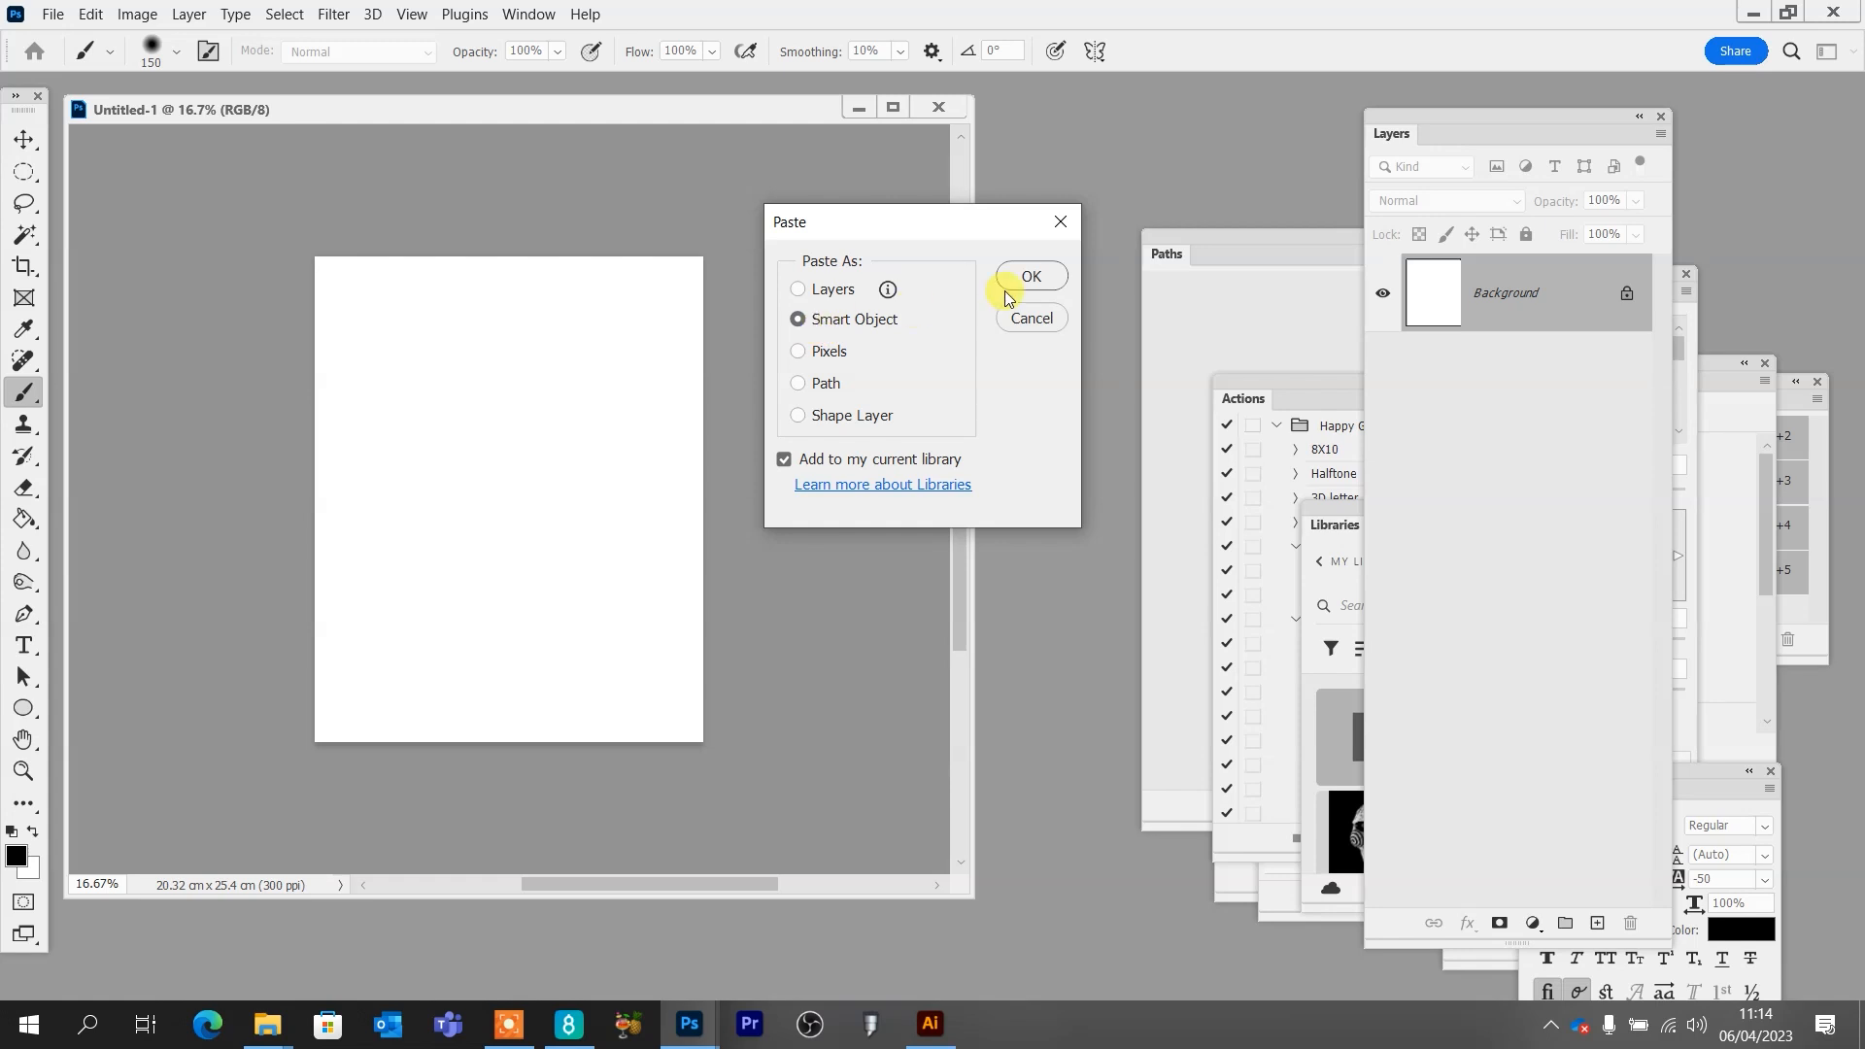
pyautogui.click(1025, 277)
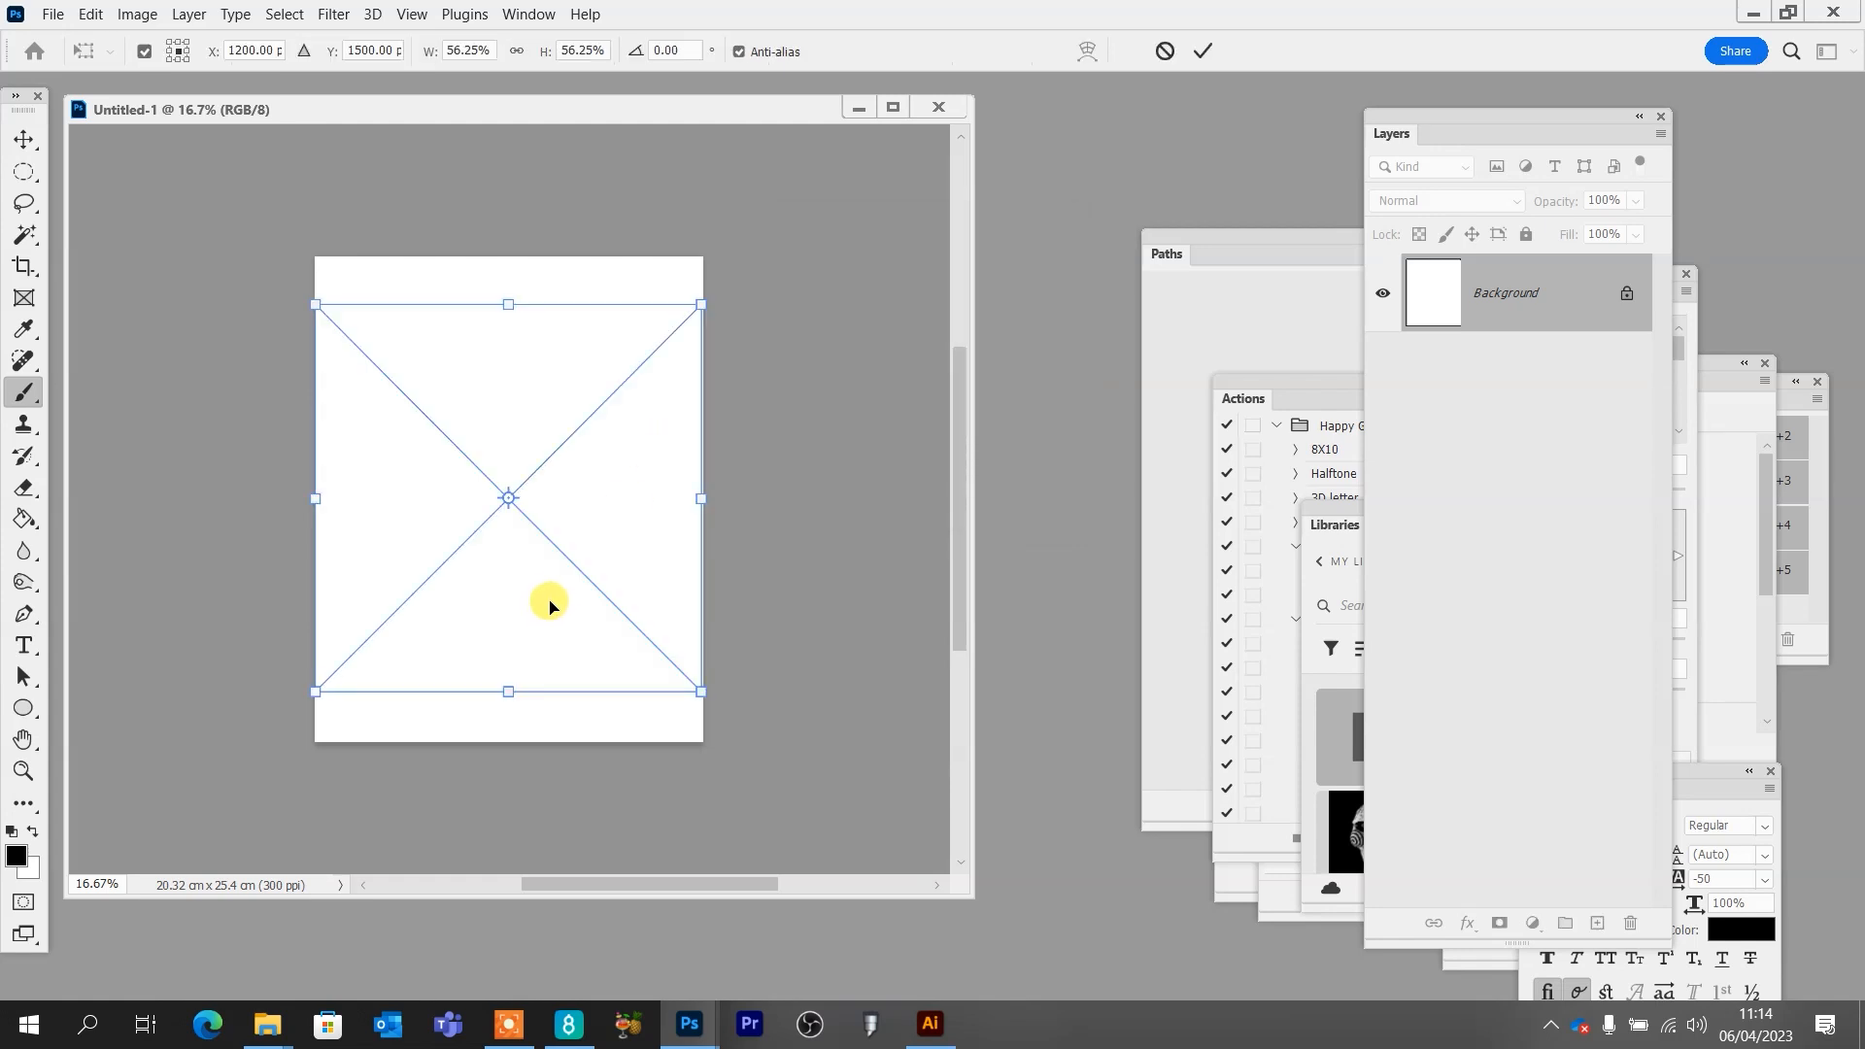
# Scale the pasted artwork to about 49% (17.73 cm square) and move it down the page, leaving room above for a title
pyautogui.moveTo(700, 305); pyautogui.dragTo(682, 335)
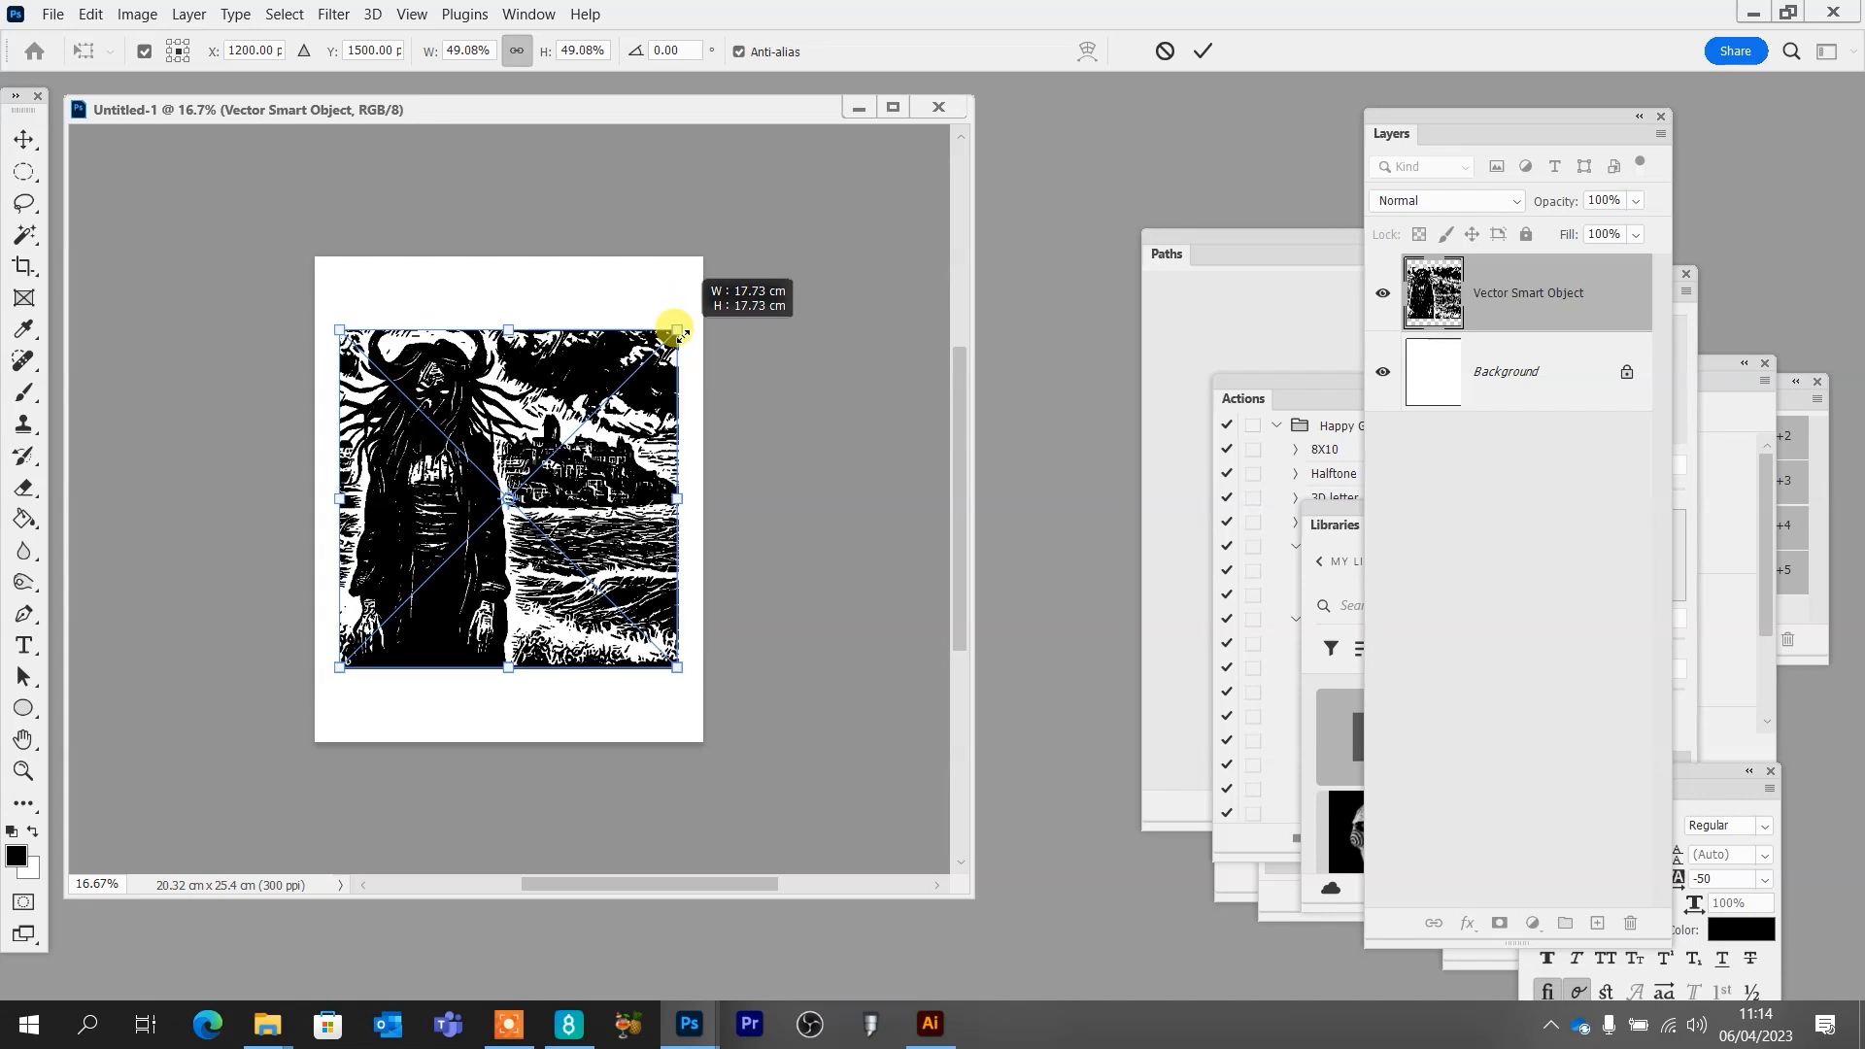
pyautogui.moveTo(590, 482); pyautogui.dragTo(588, 524)
pyautogui.press('Return')
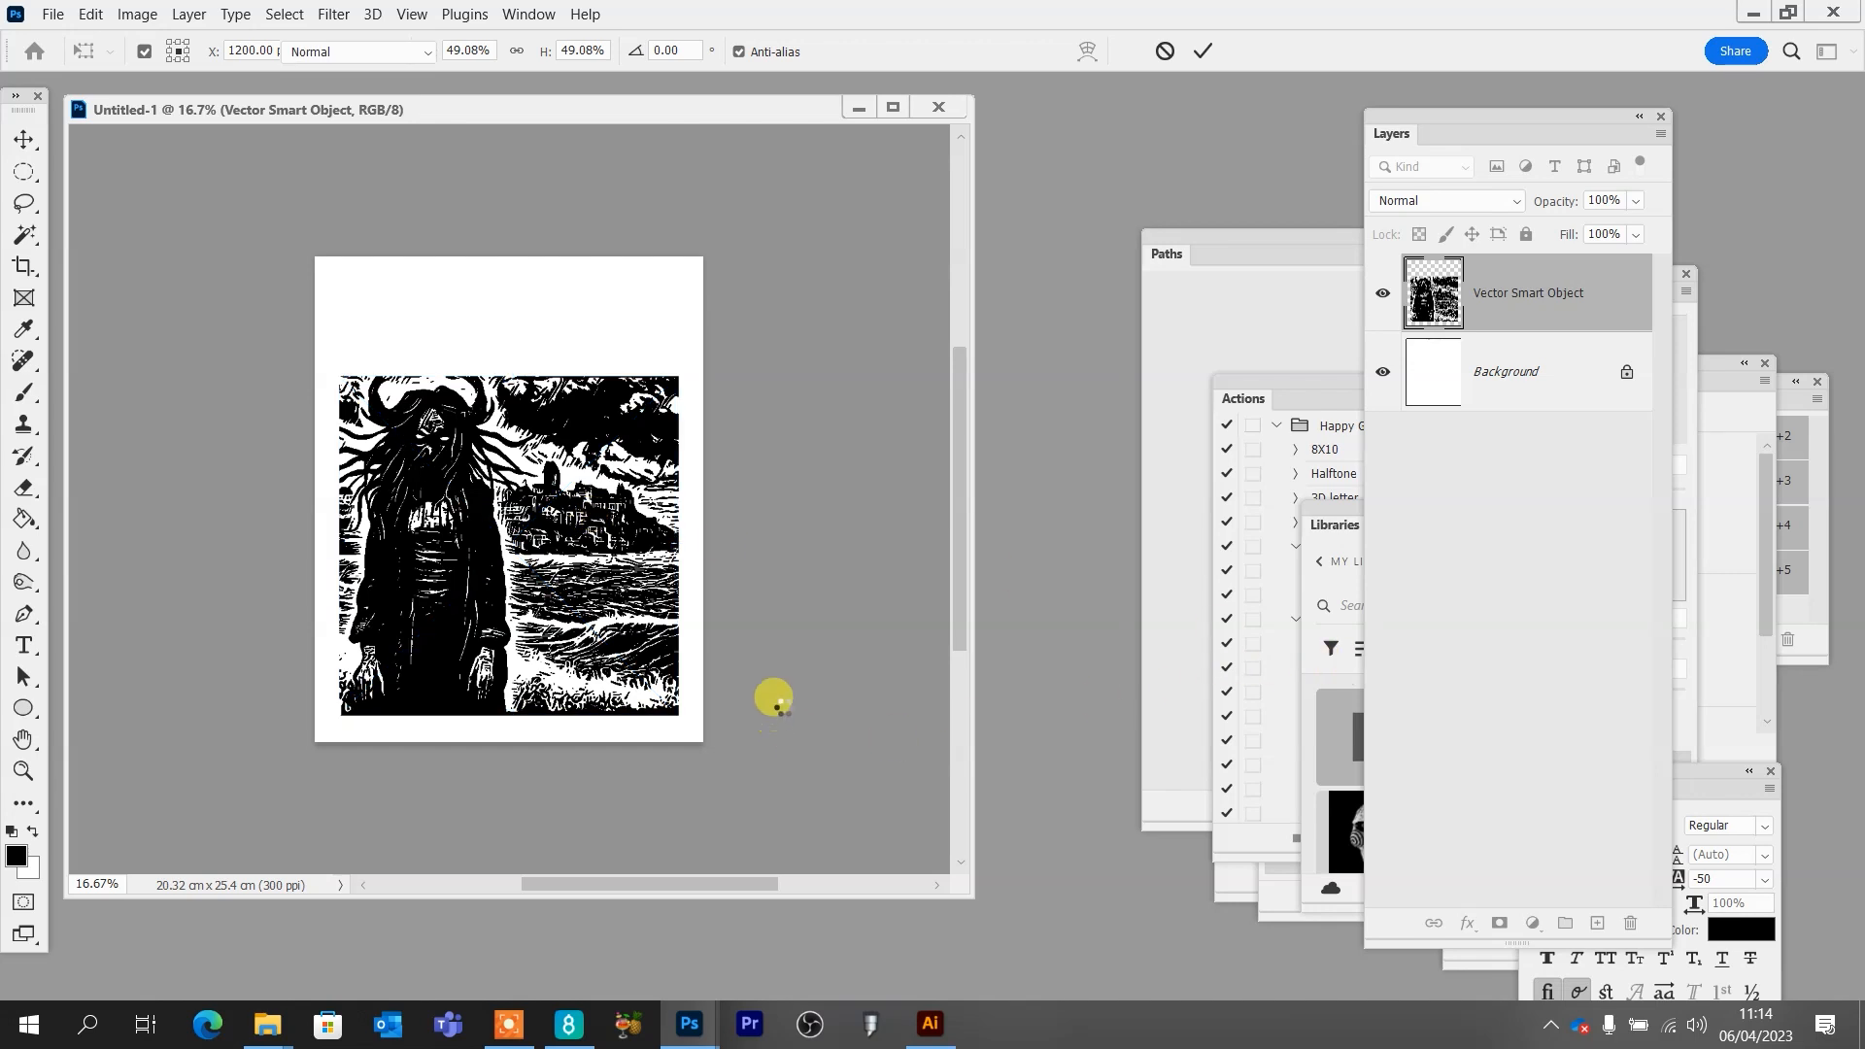
# Add a text layer reading "SHADOW OVER" in the white space above the artwork
pyautogui.scroll(2, 526, 522)
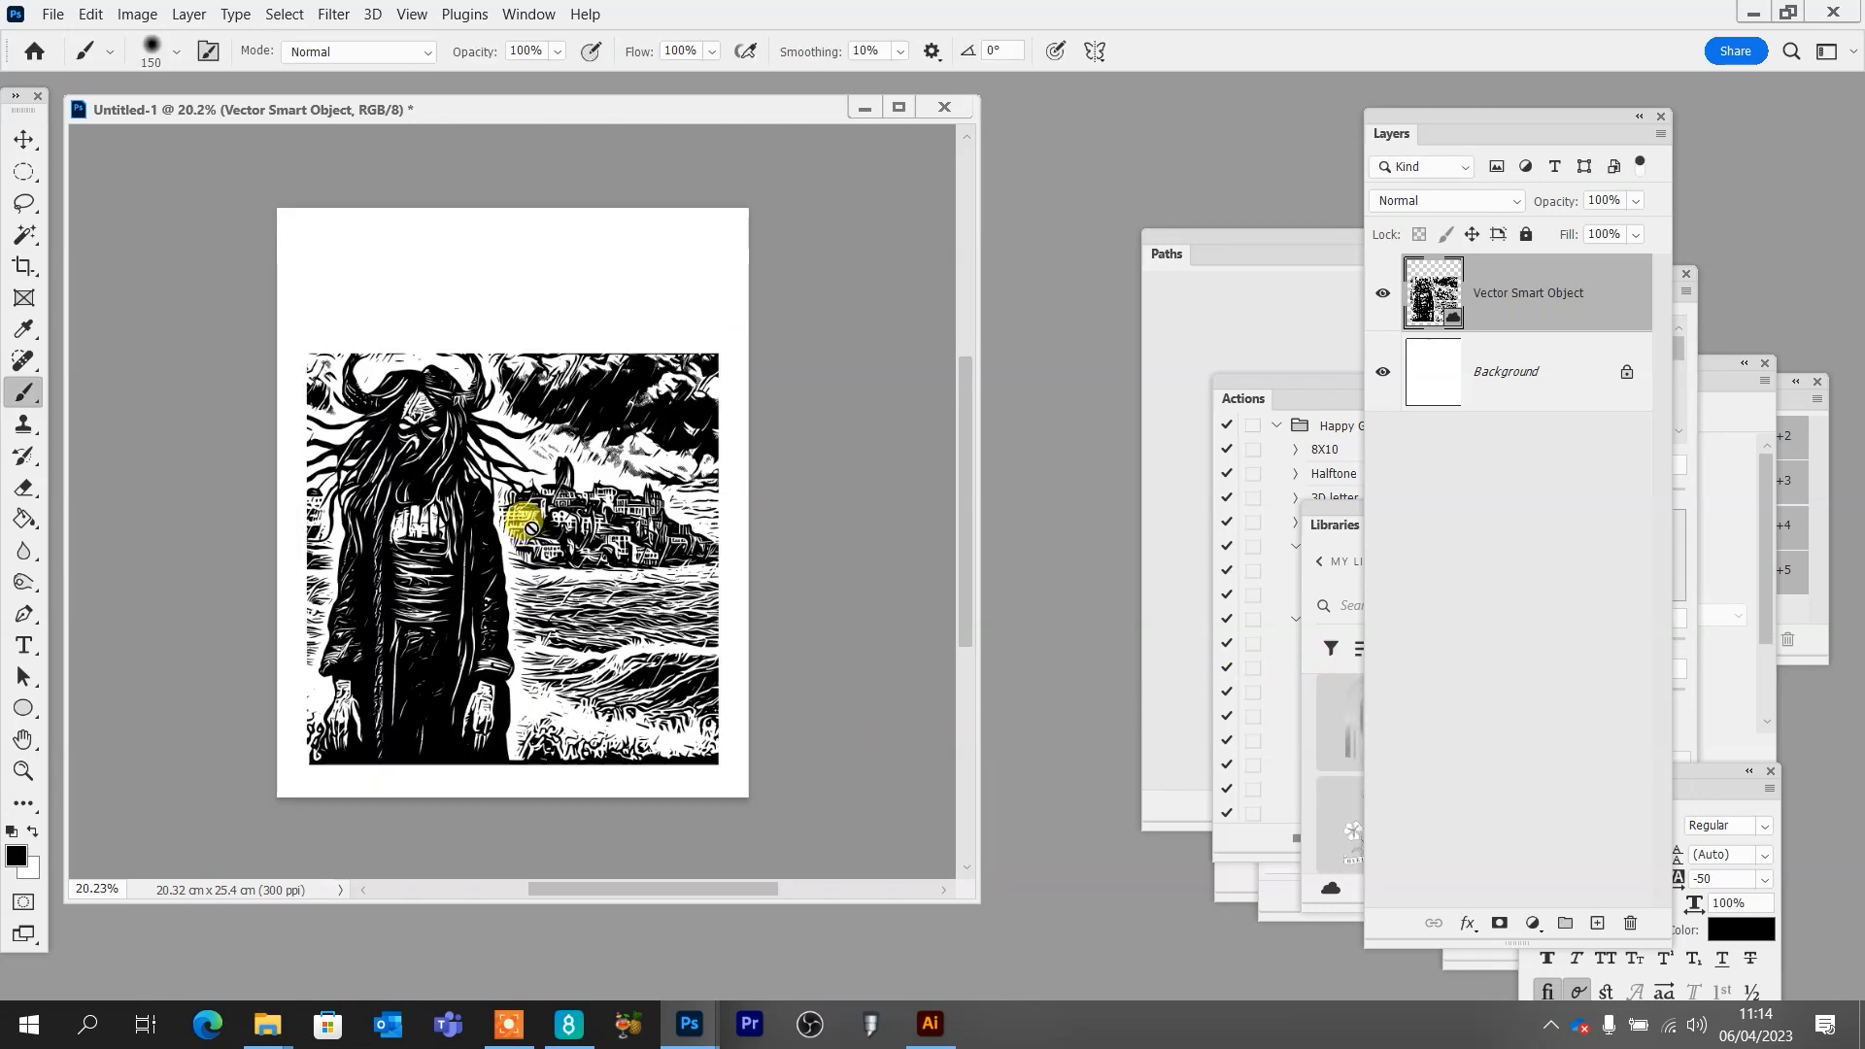
pyautogui.press('t')
pyautogui.click(334, 272)
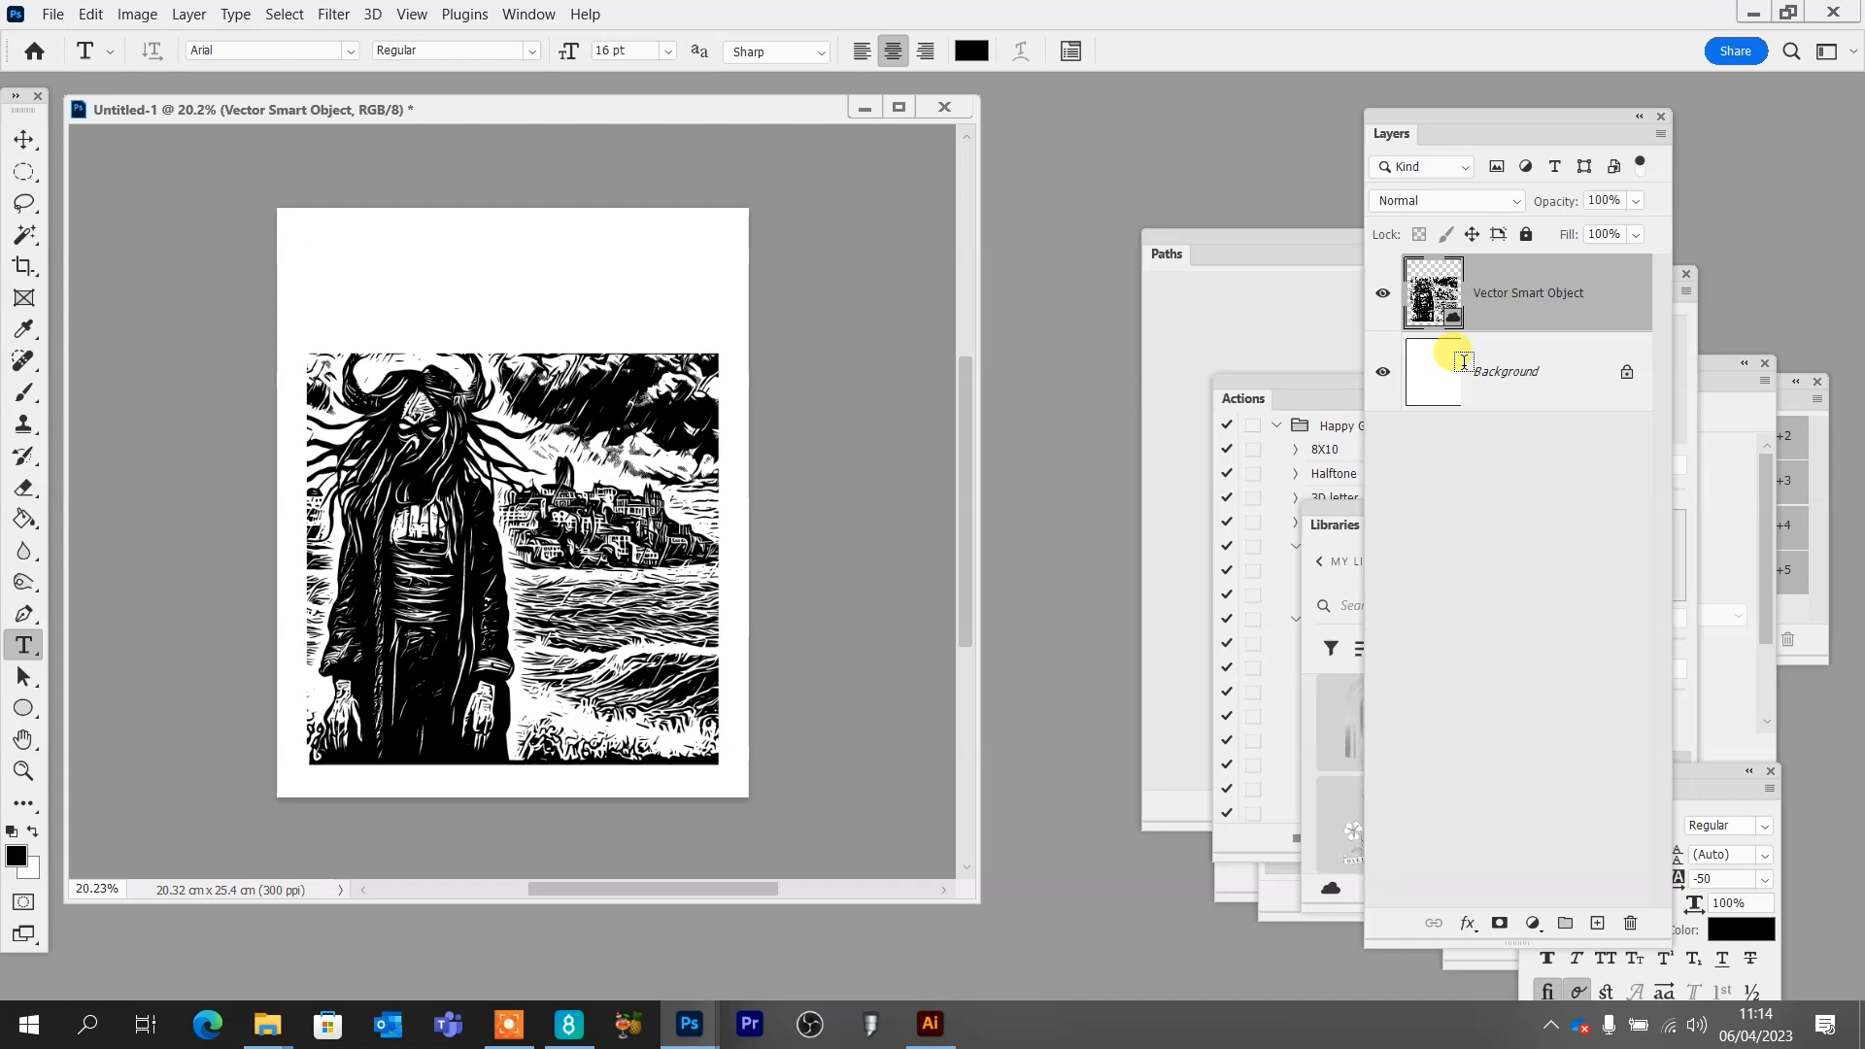
pyautogui.write('SHADOW')
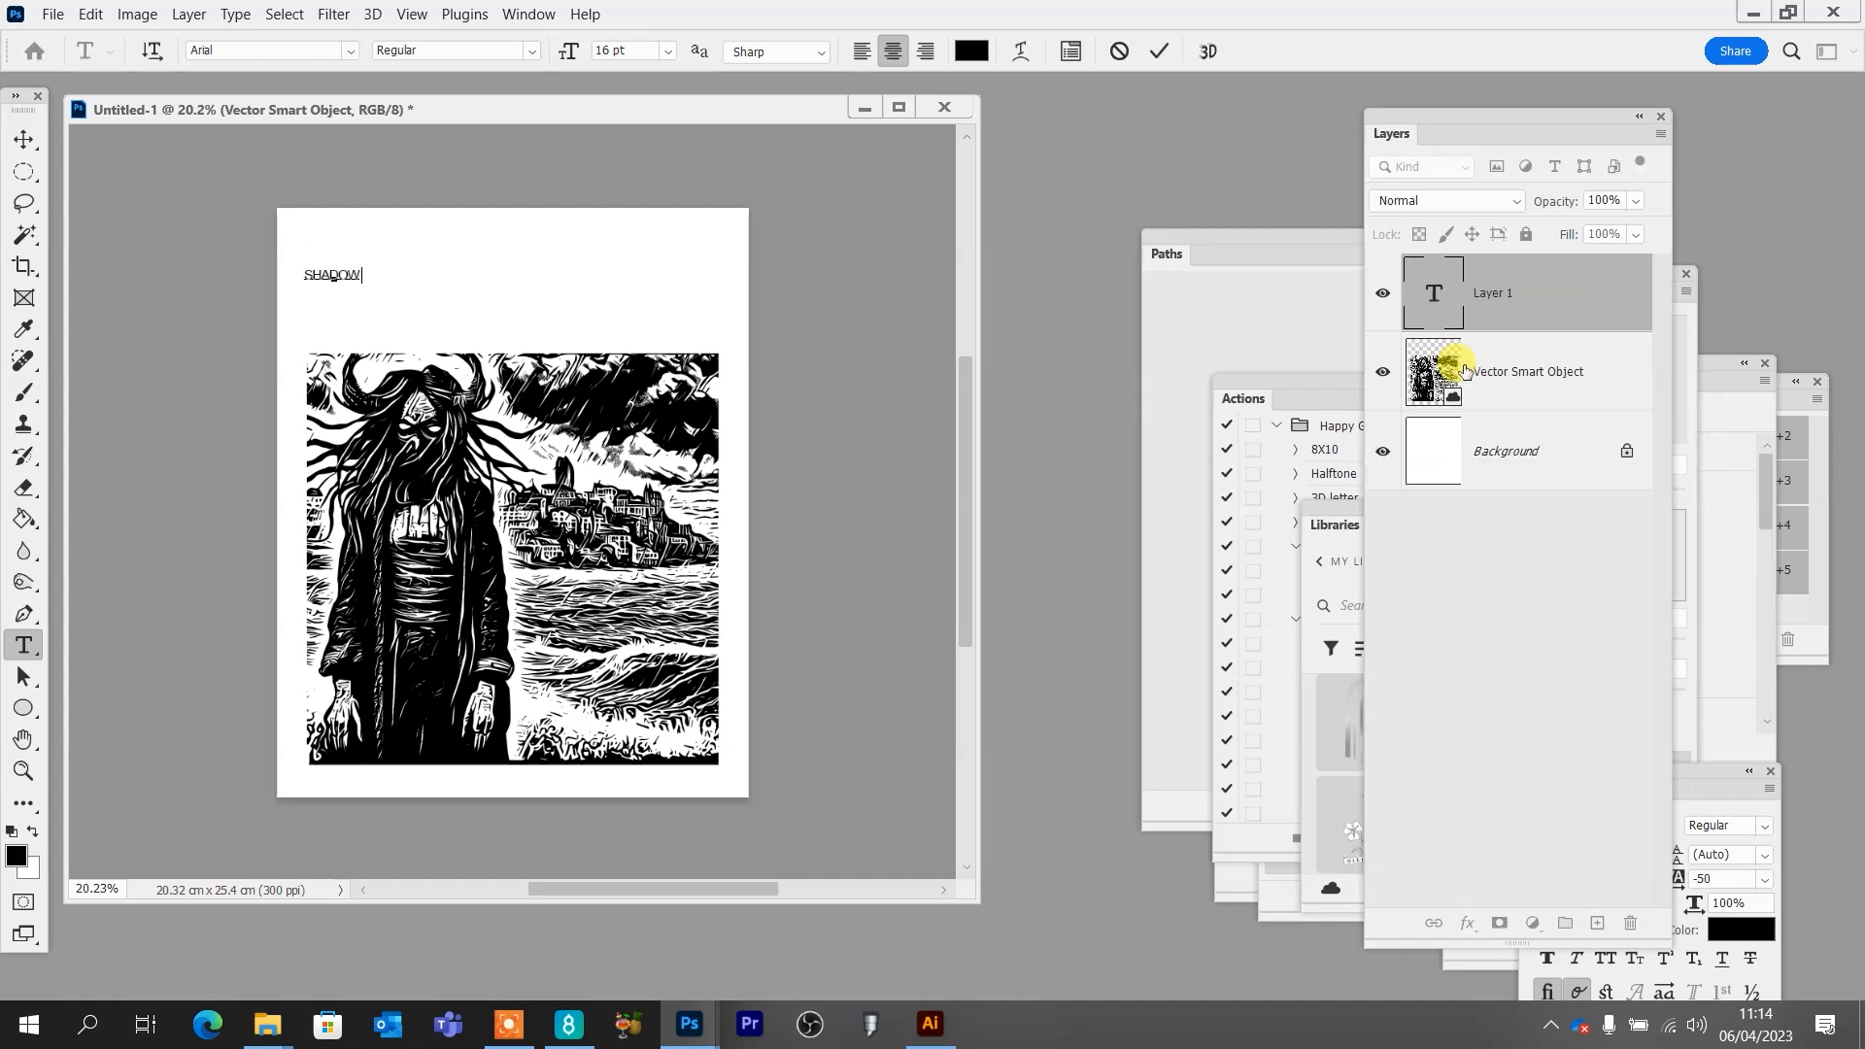
pyautogui.write(' OVER')
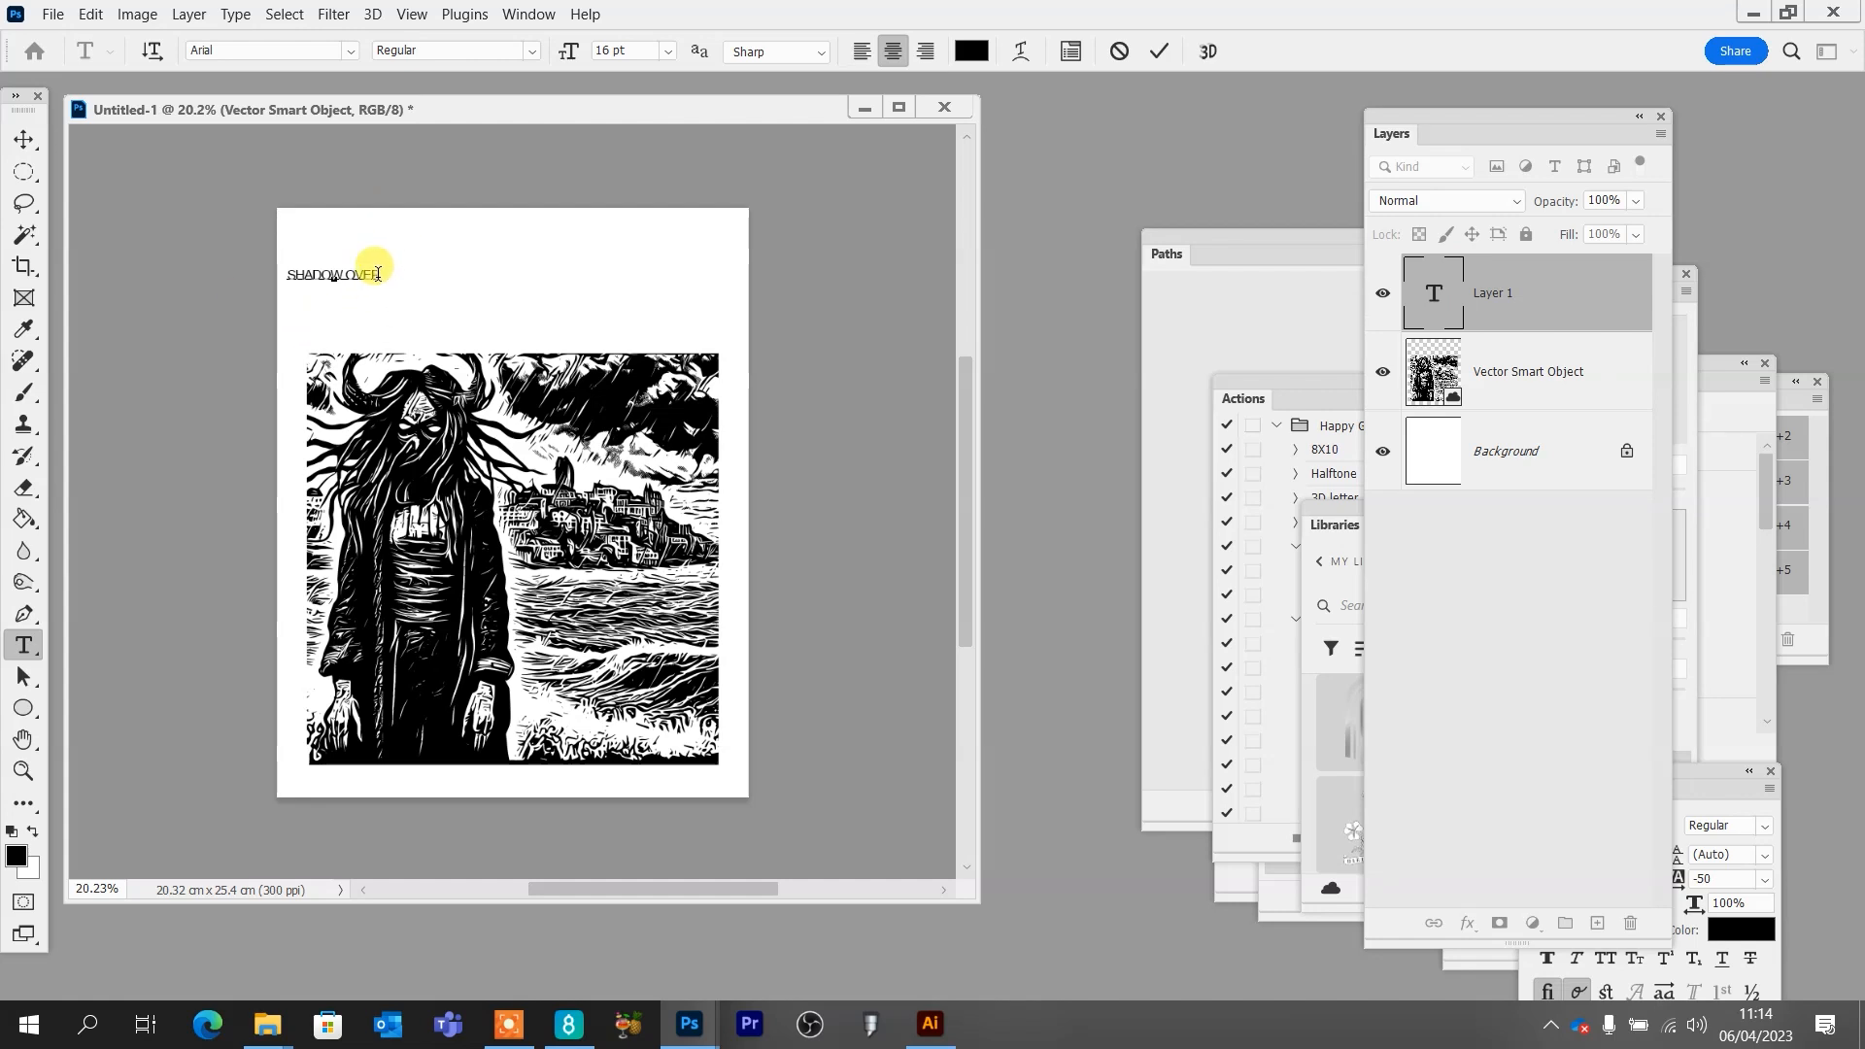
# Set the font of the "SHADOW OVER" text to Shadow of the deads Regular
pyautogui.moveTo(379, 274); pyautogui.dragTo(283, 273)
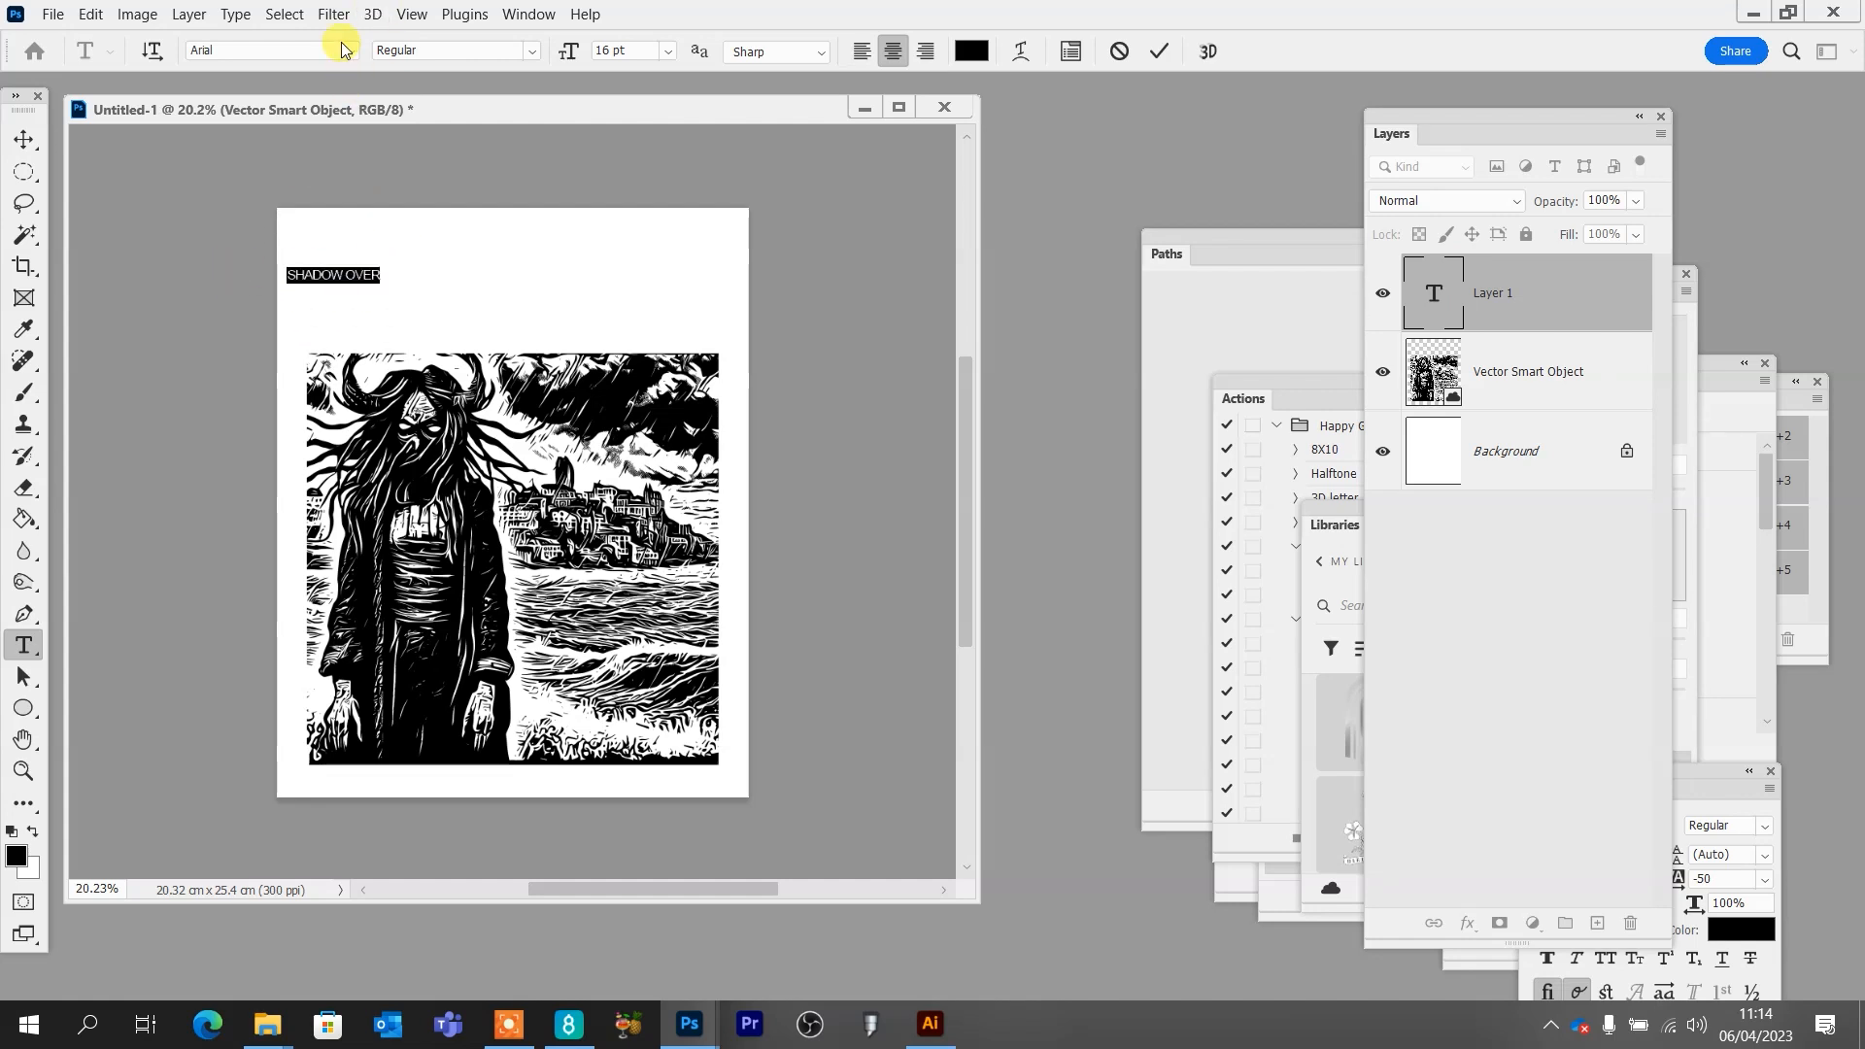
pyautogui.click(350, 50)
pyautogui.click(300, 46)
pyautogui.write('S')
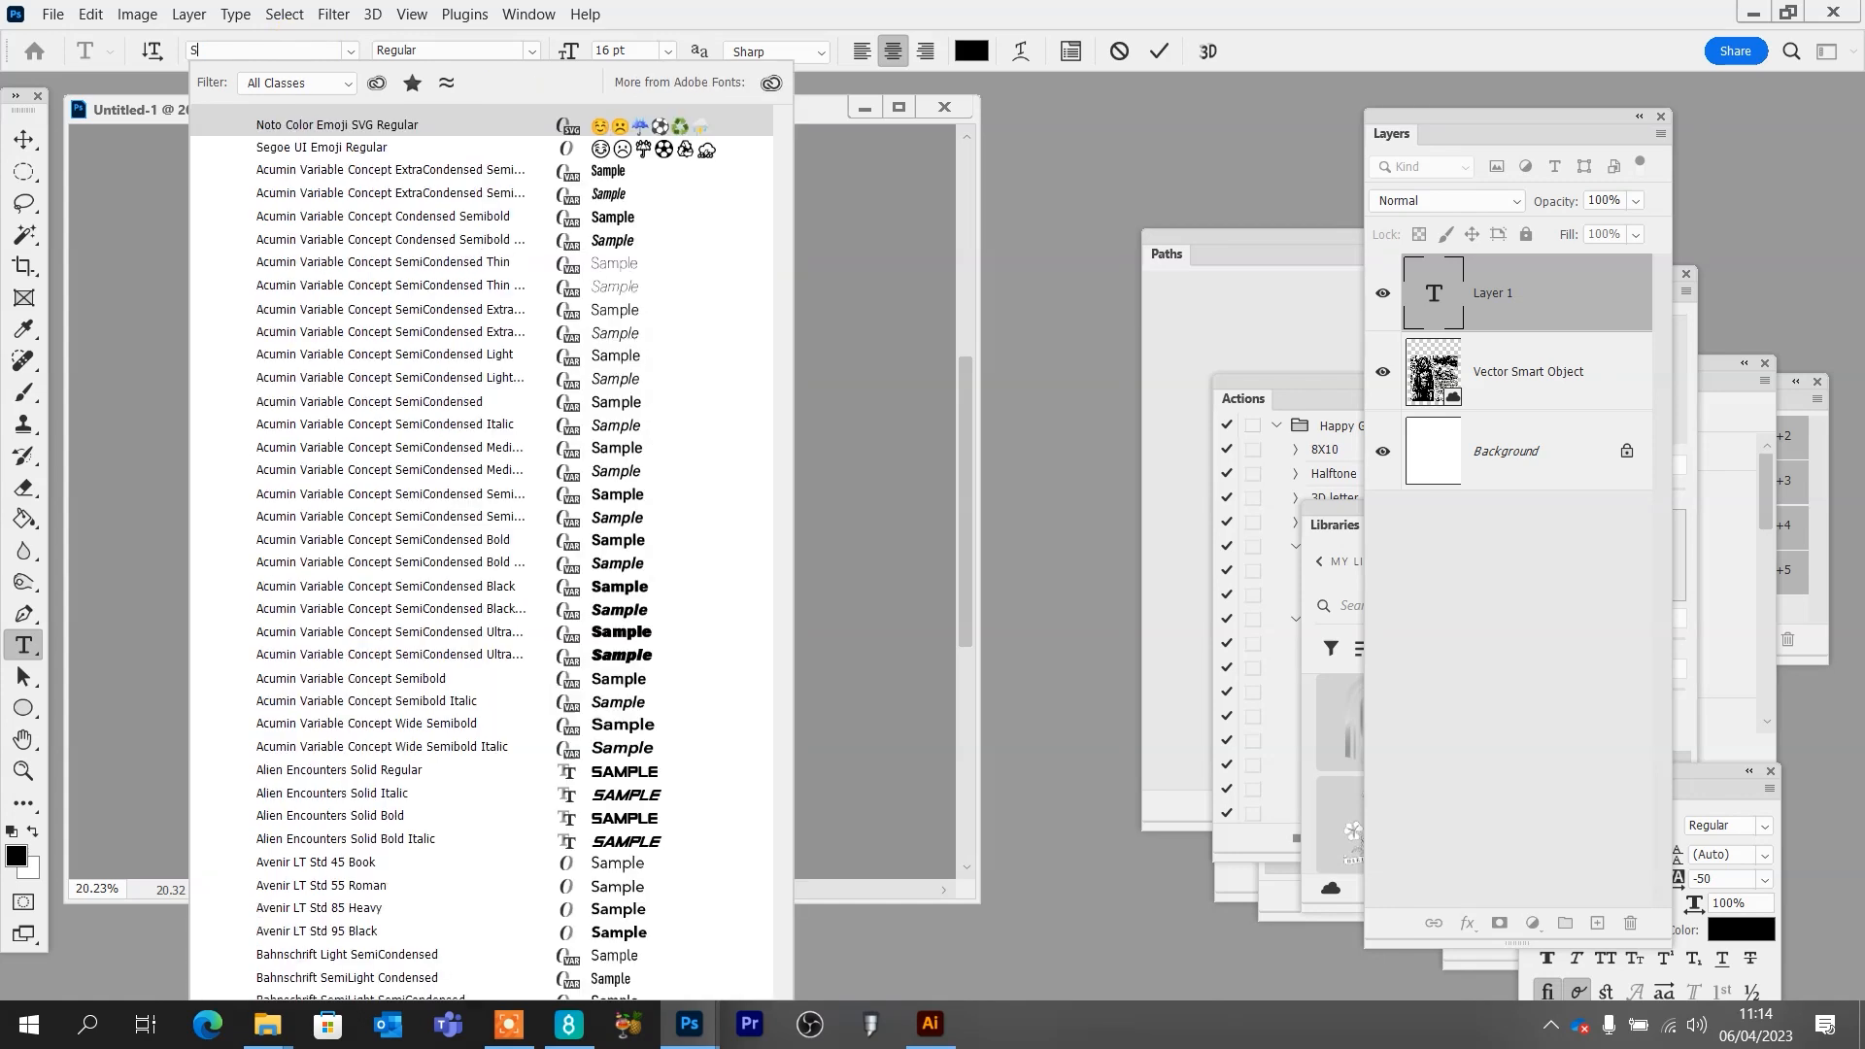
pyautogui.write('HAD')
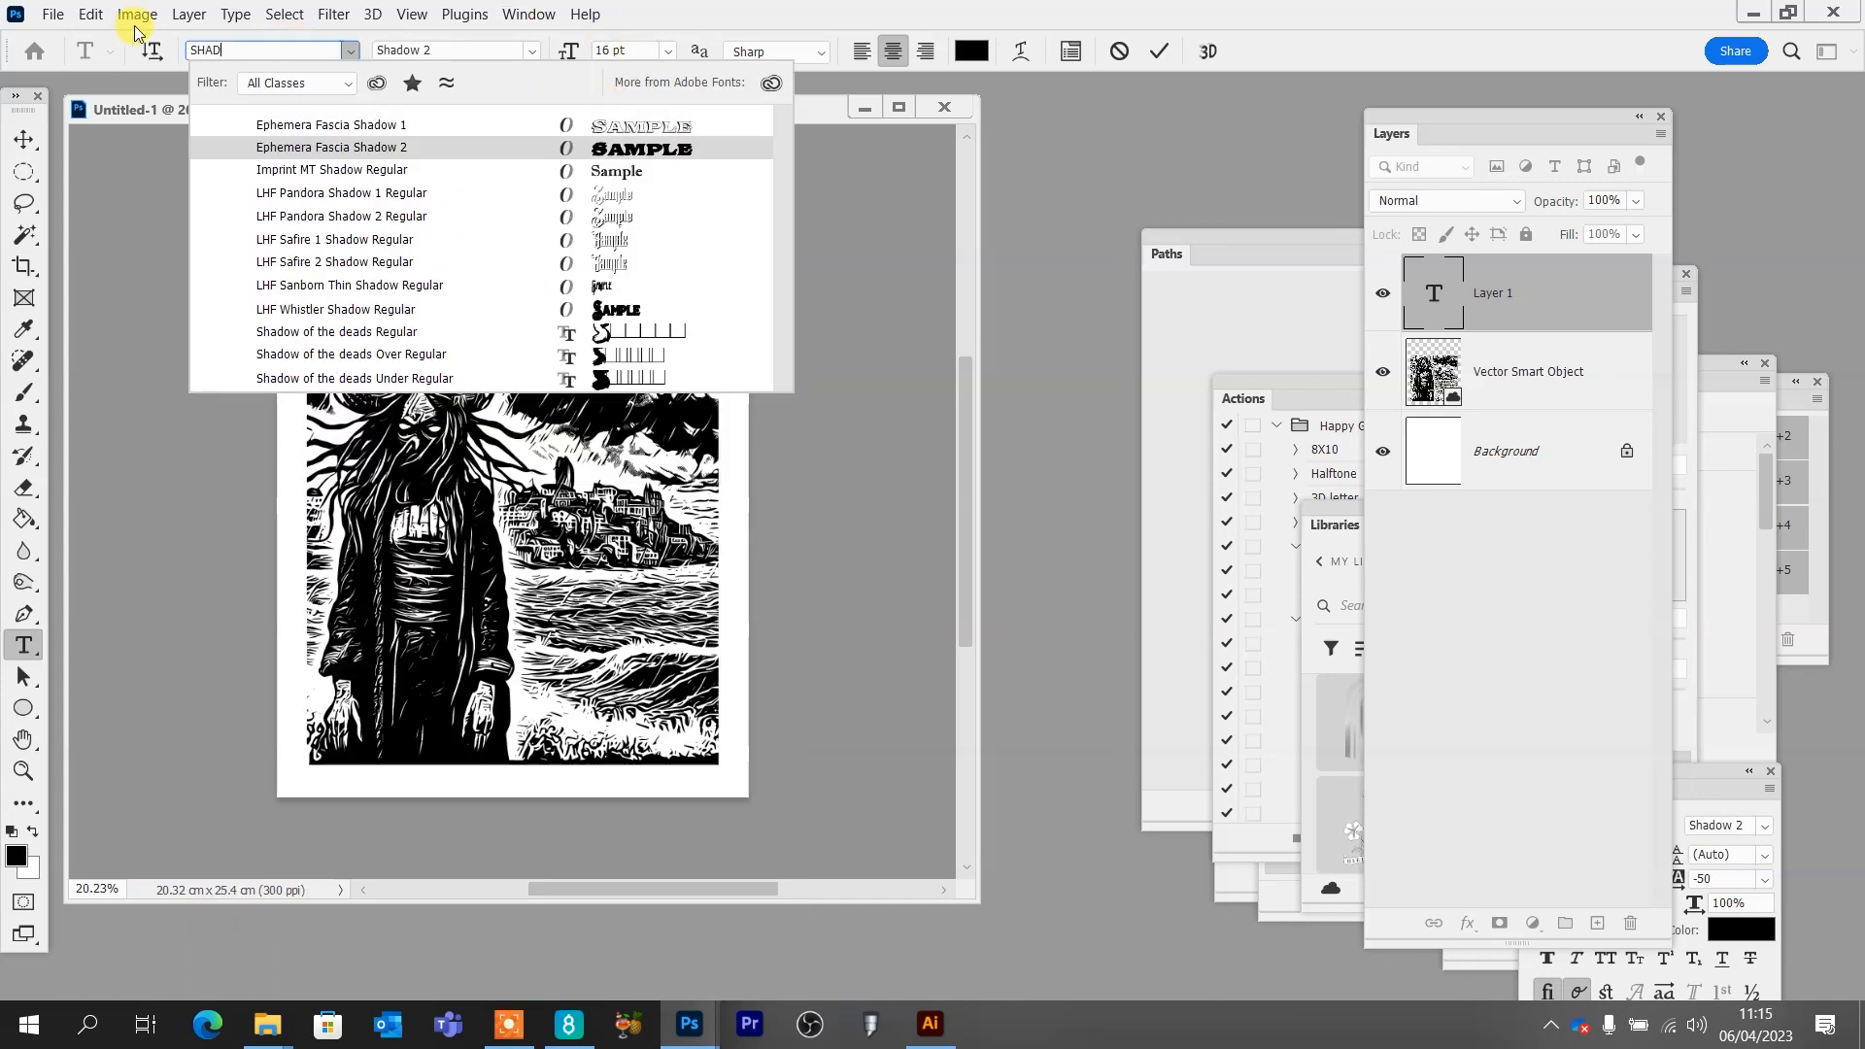
pyautogui.click(371, 331)
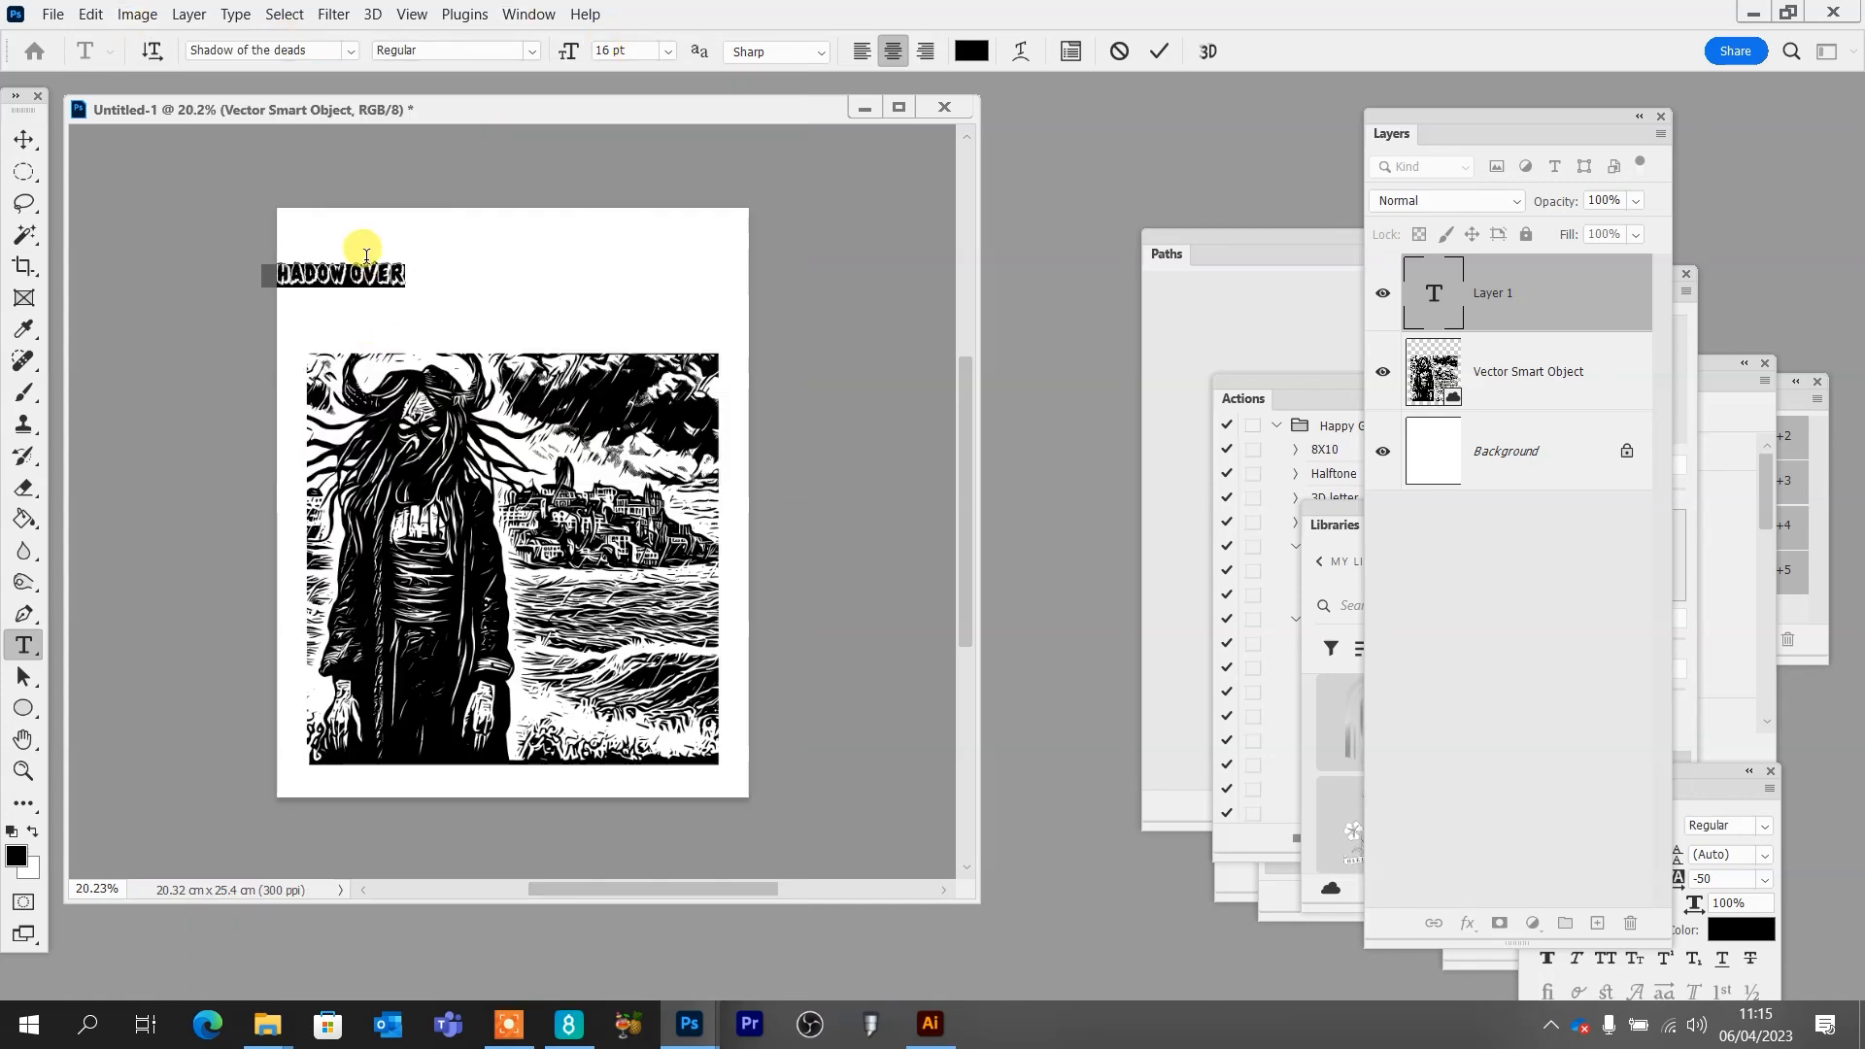
# Scale the "SHADOW OVER" text to about 183% and move it above the artwork, aligned with the artwork's left edge
pyautogui.moveTo(345, 230); pyautogui.dragTo(417, 234)
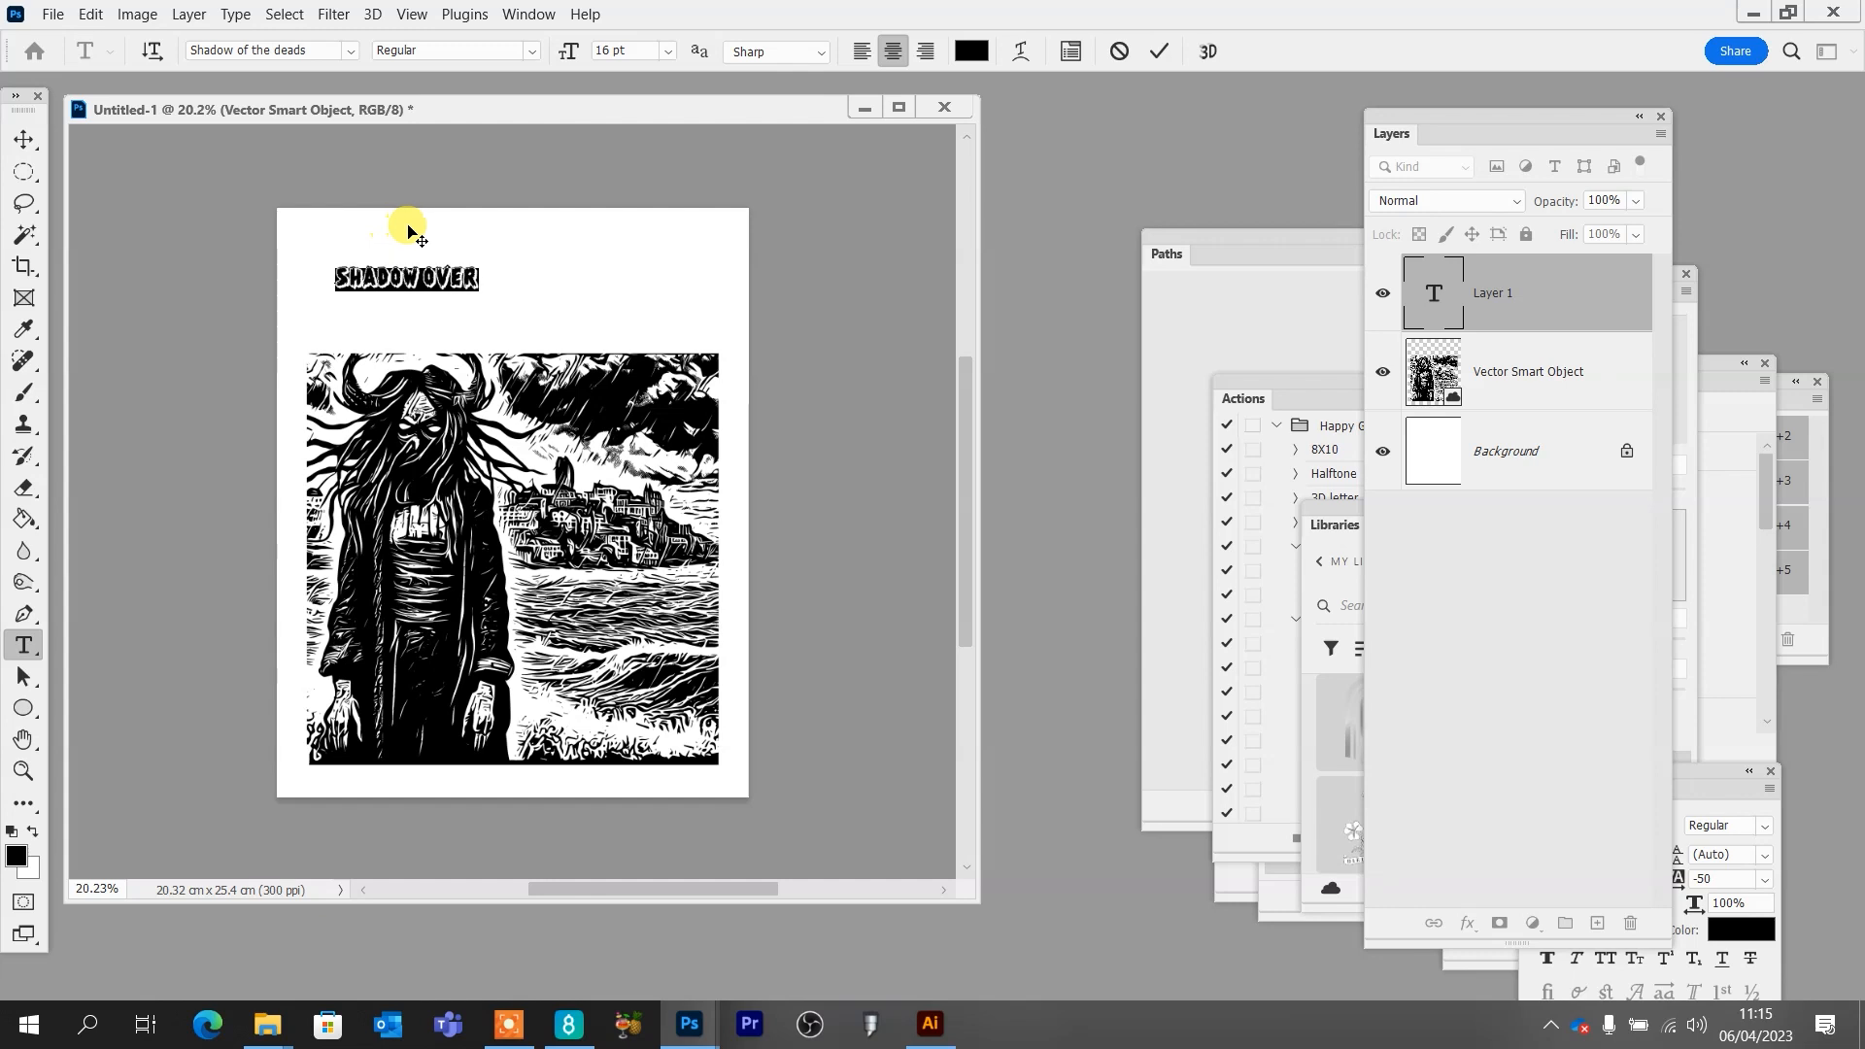
pyautogui.click(24, 142)
pyautogui.moveTo(467, 306); pyautogui.dragTo(468, 321)
pyautogui.hotkey('ctrl', 't')
pyautogui.moveTo(477, 286); pyautogui.dragTo(568, 418)
pyautogui.moveTo(548, 293); pyautogui.dragTo(520, 273)
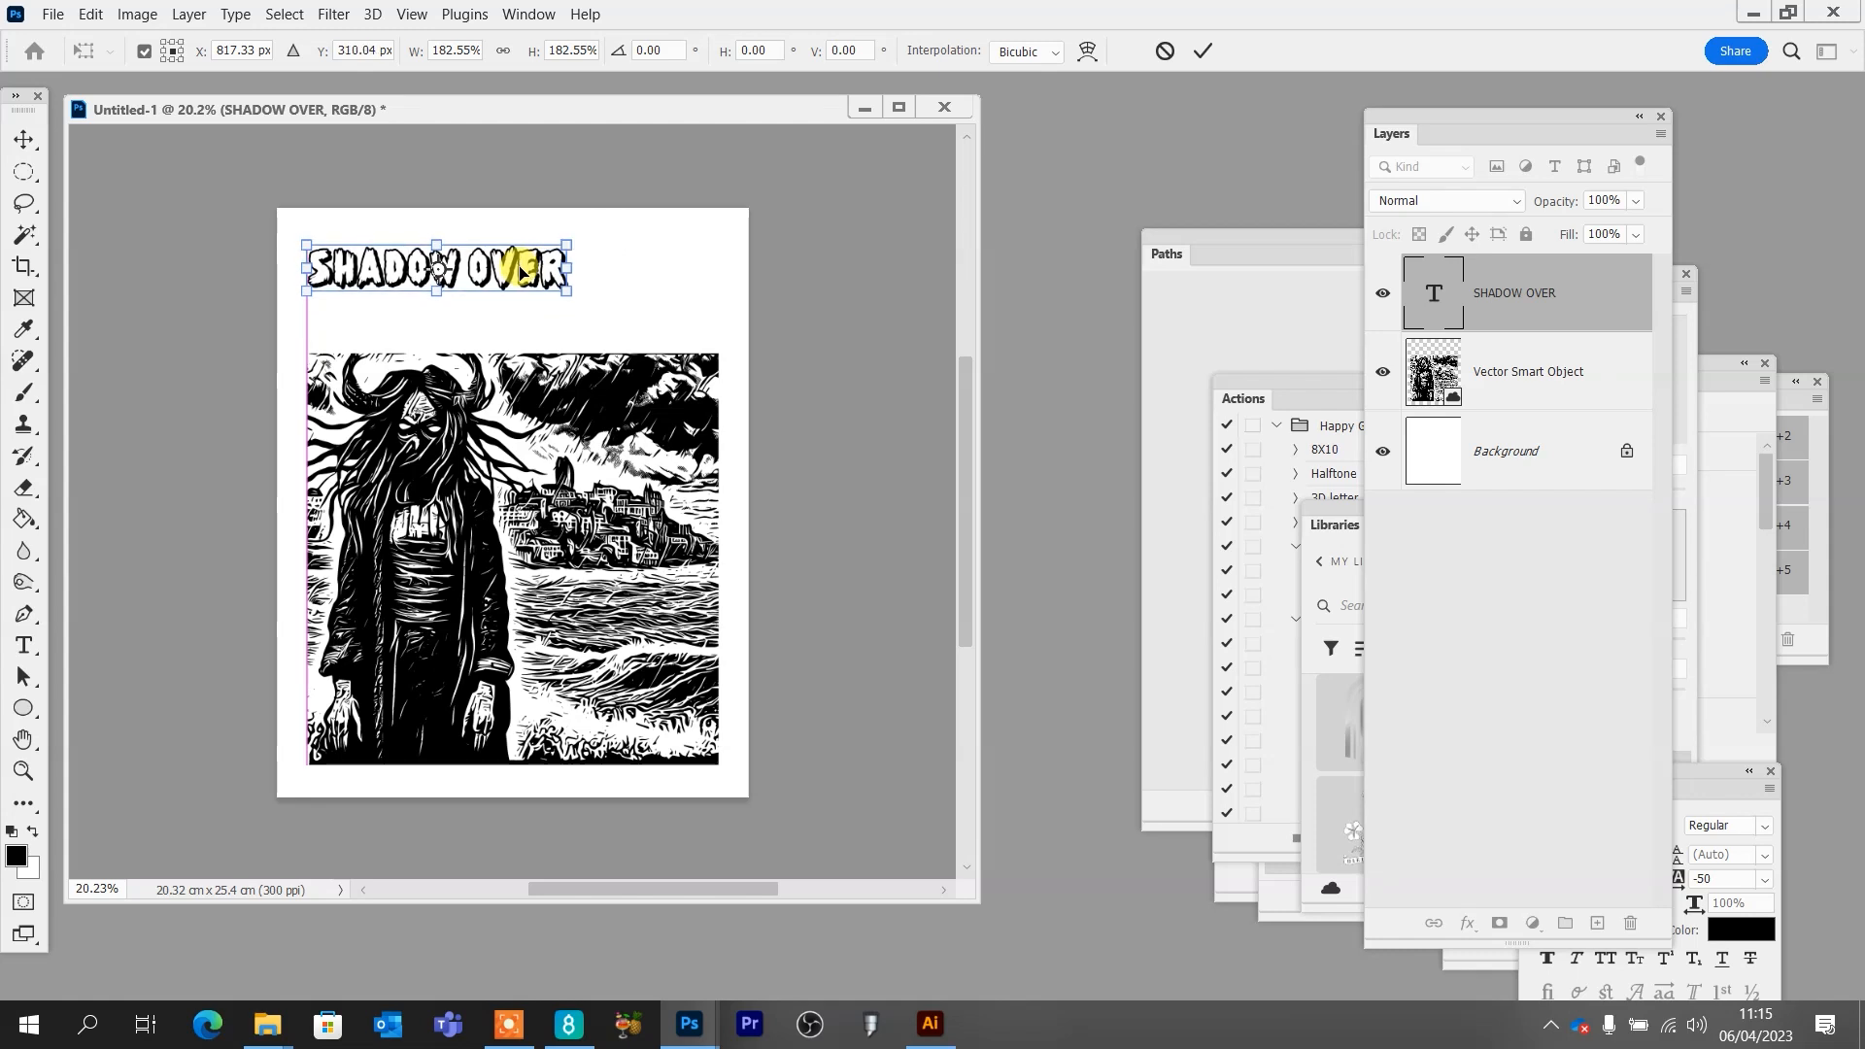
pyautogui.press('Return')
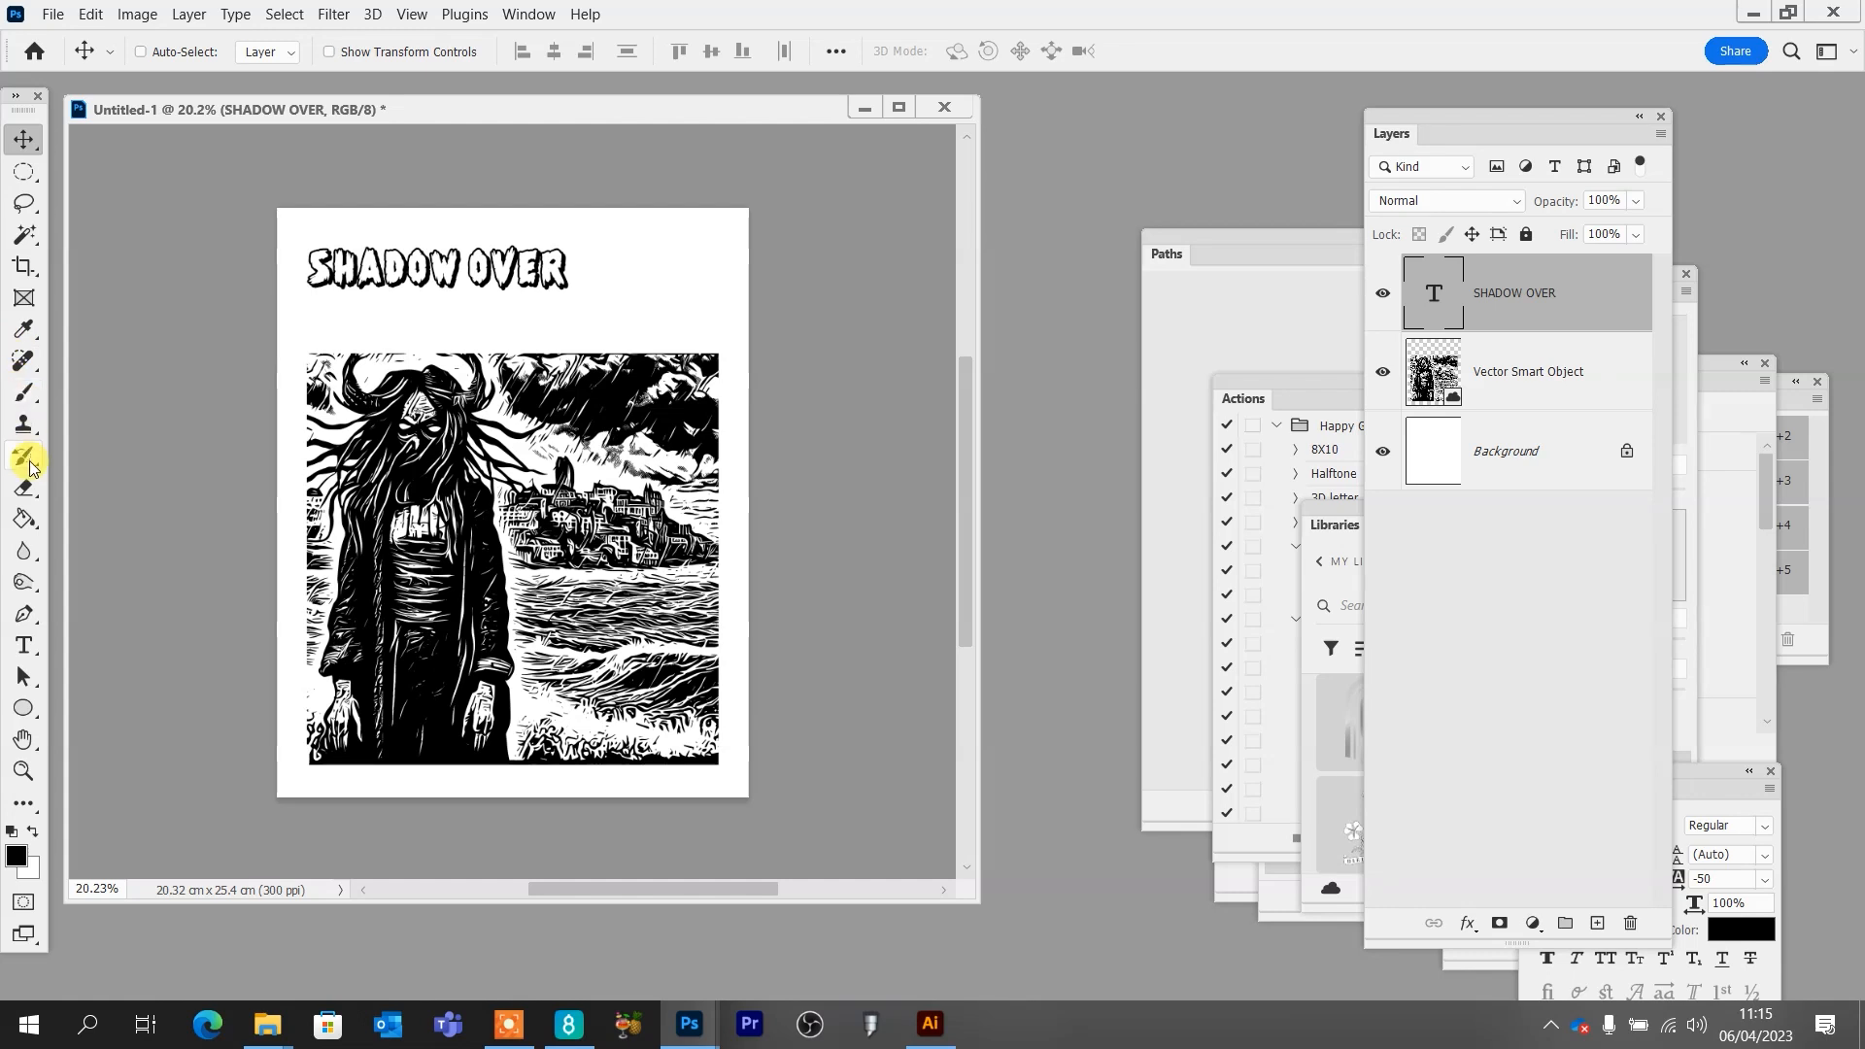
# Add a new text layer reading "Innsmouth" below and to the right of the "SHADOW OVER" title
pyautogui.click(23, 645)
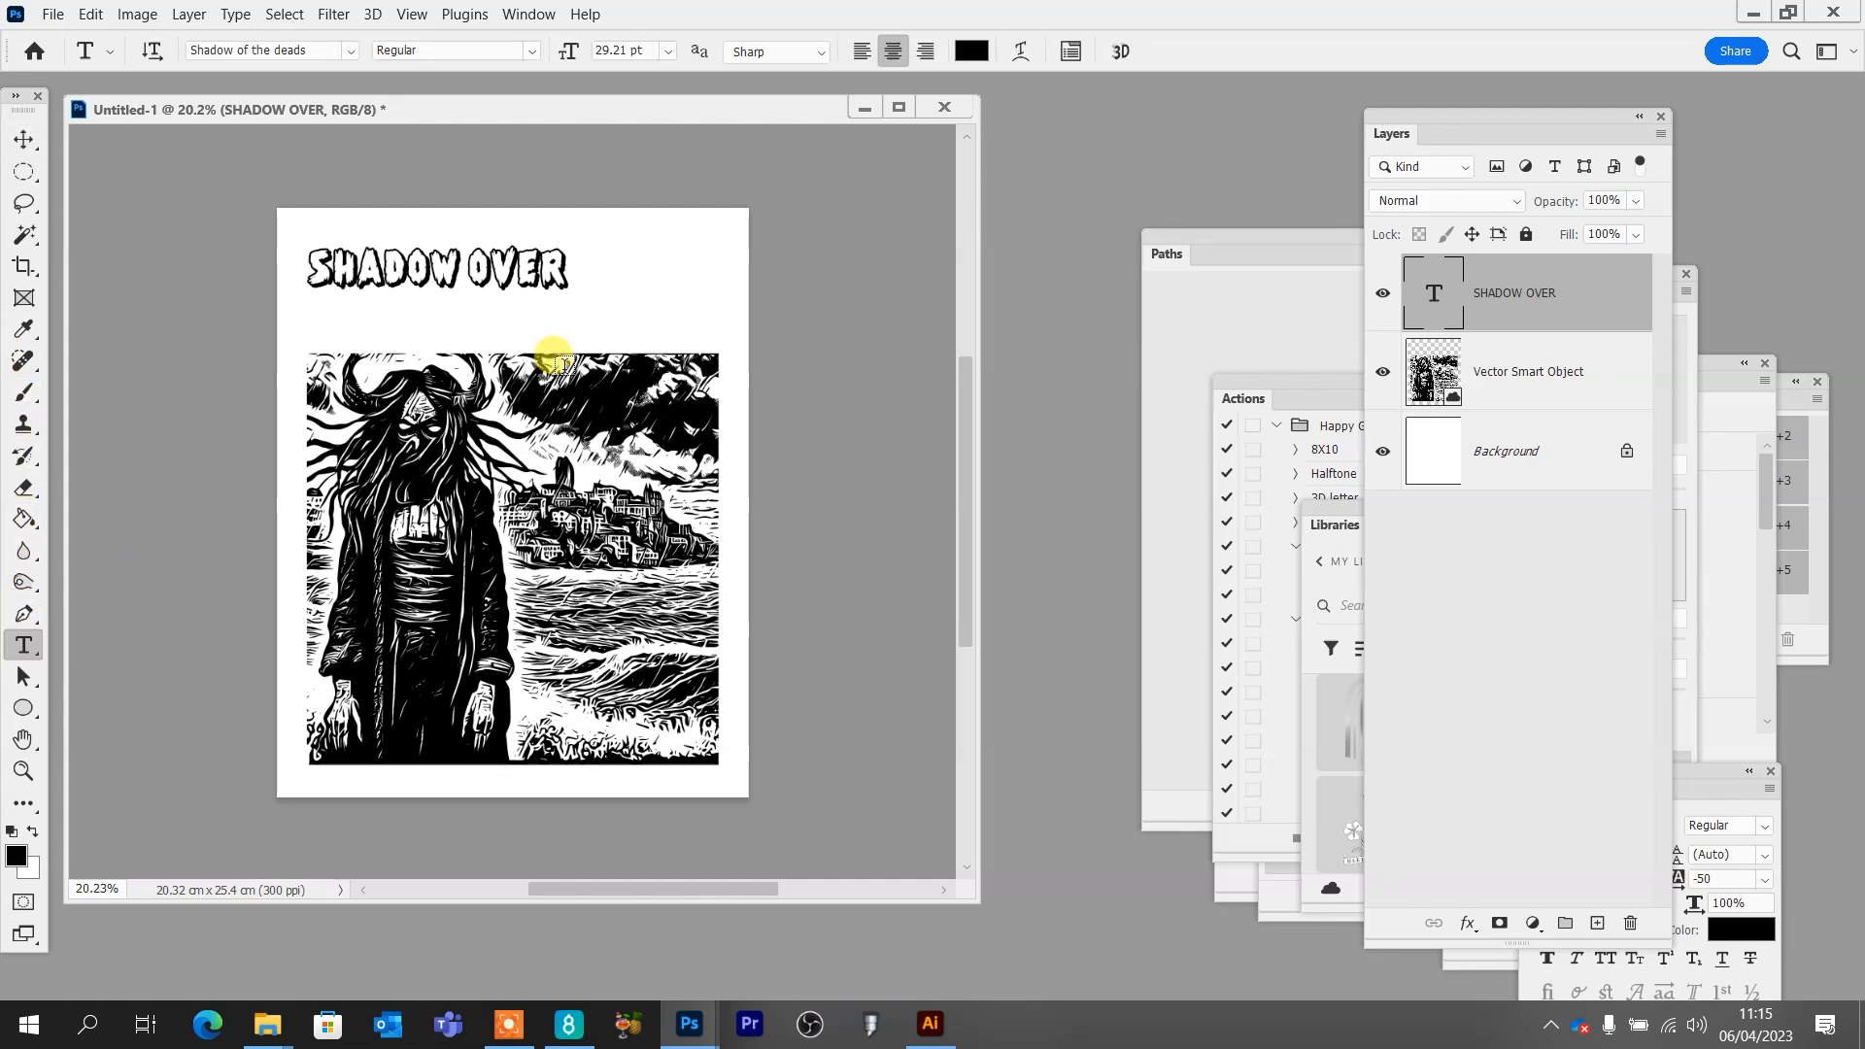
pyautogui.click(613, 318)
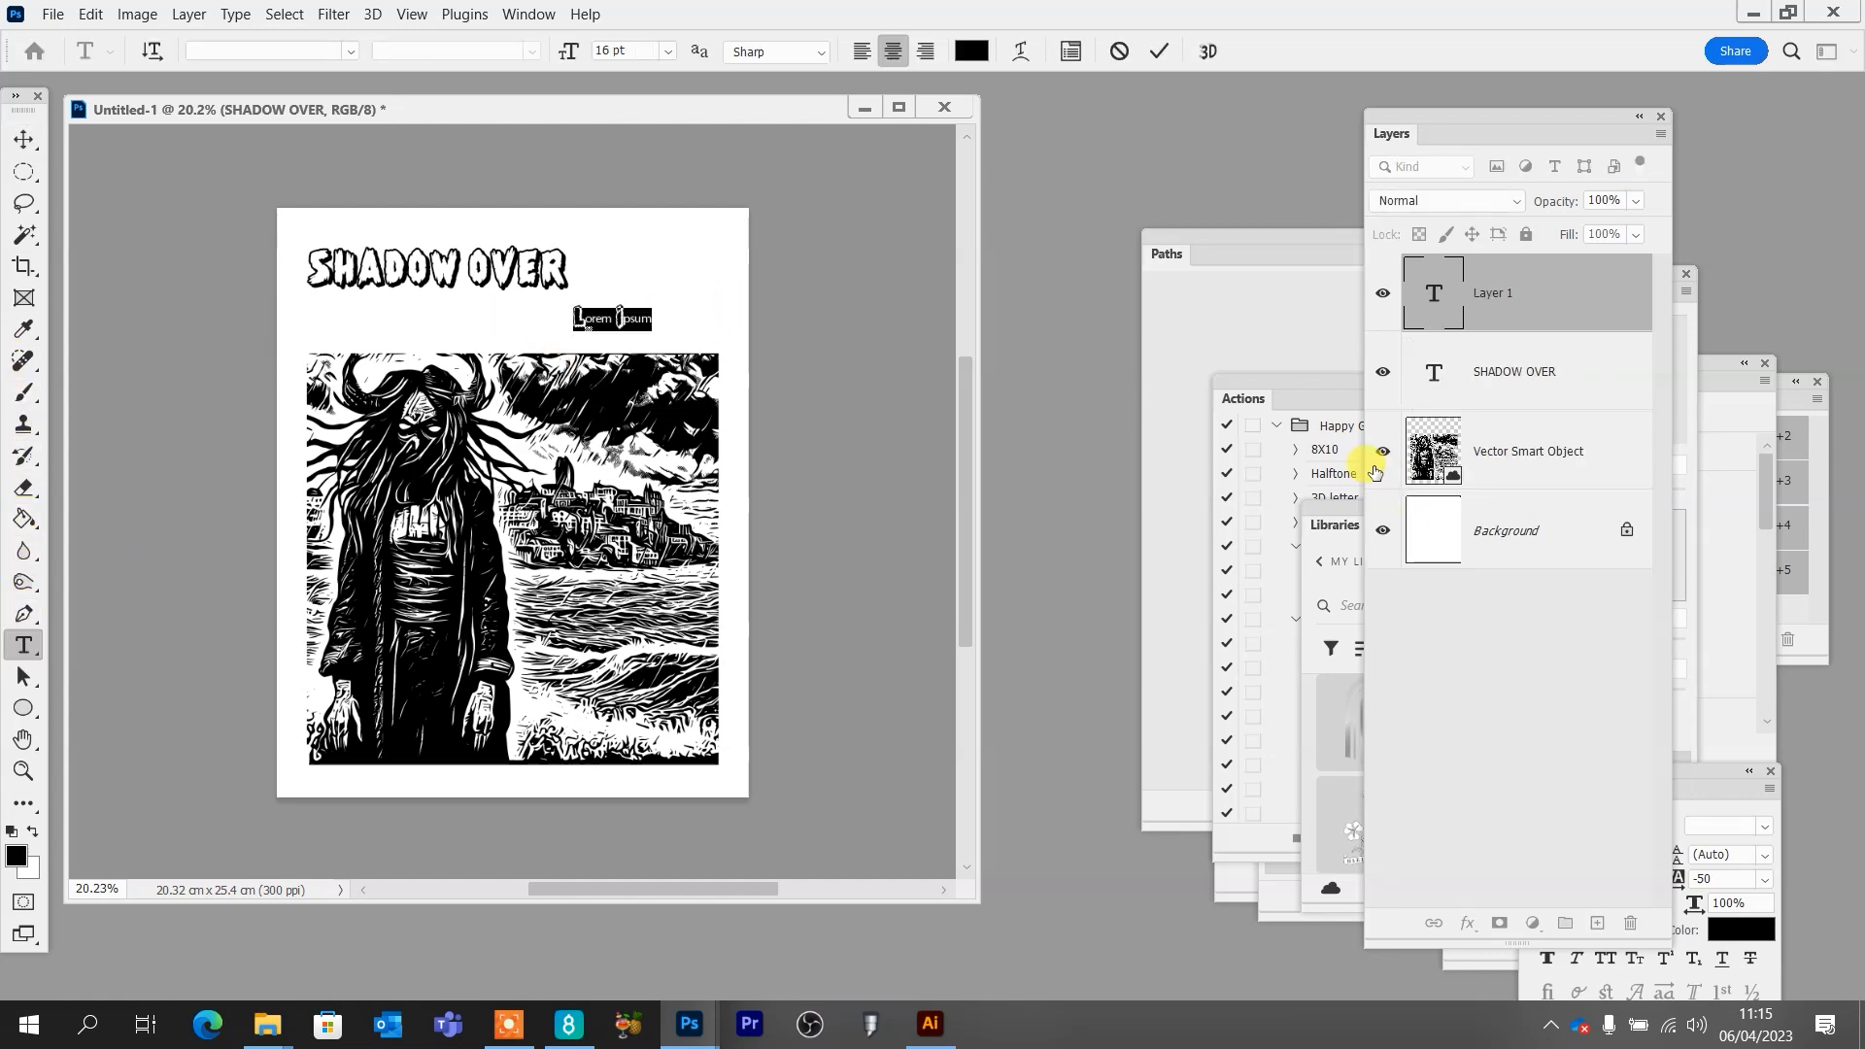
pyautogui.press('BackSpace')
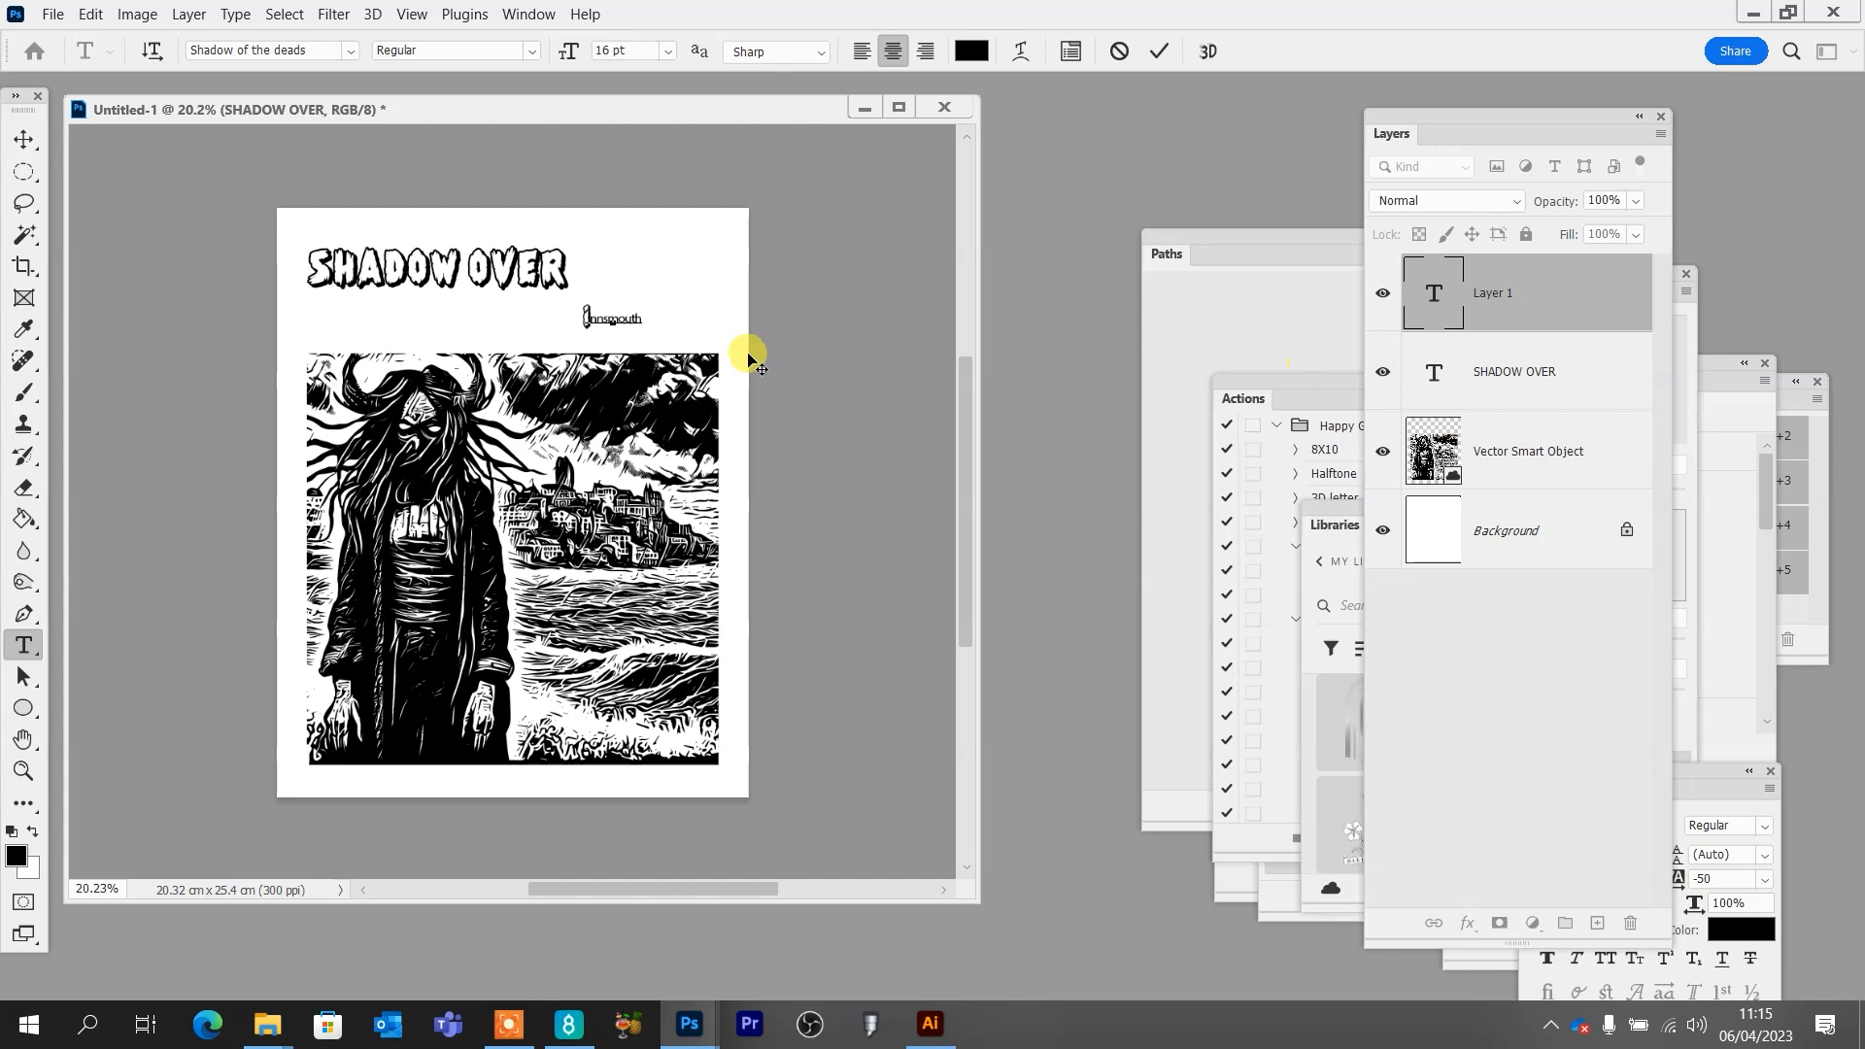
# Set the font of the "Innsmouth" text to Adventure Regular
pyautogui.moveTo(641, 316); pyautogui.dragTo(545, 301)
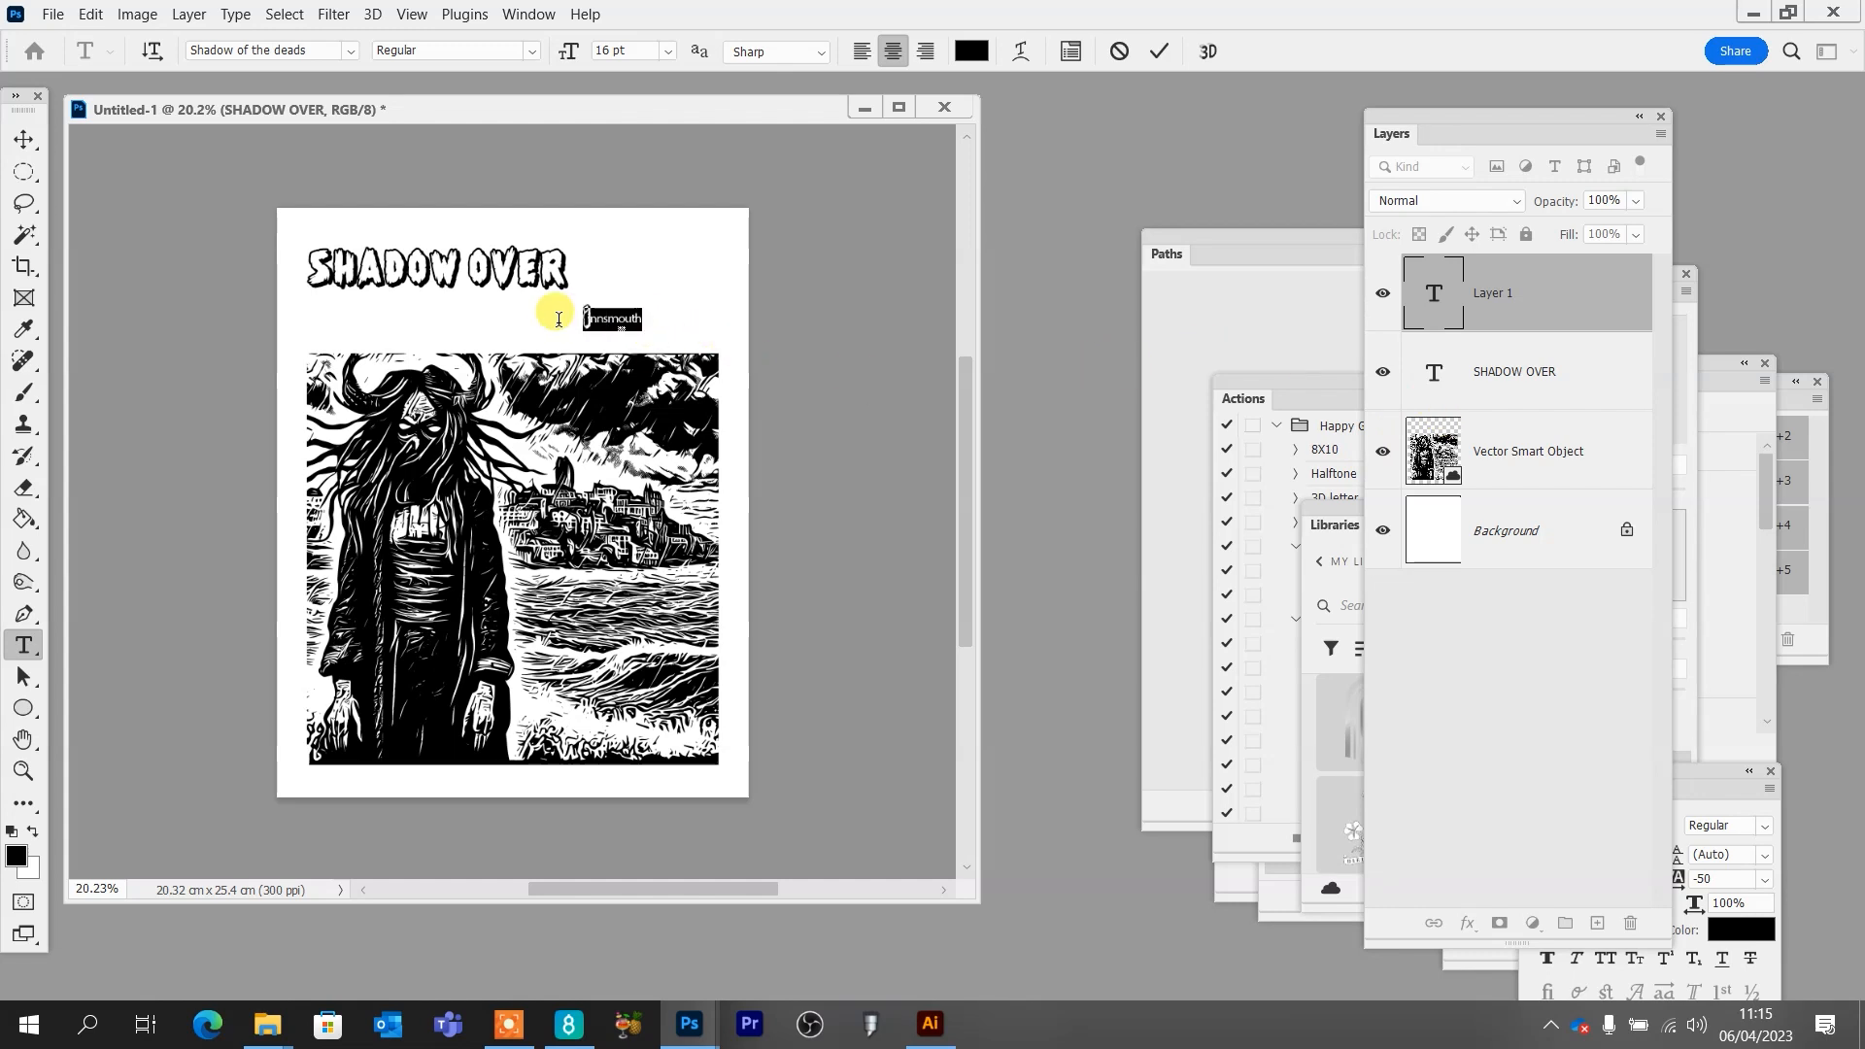
pyautogui.click(350, 51)
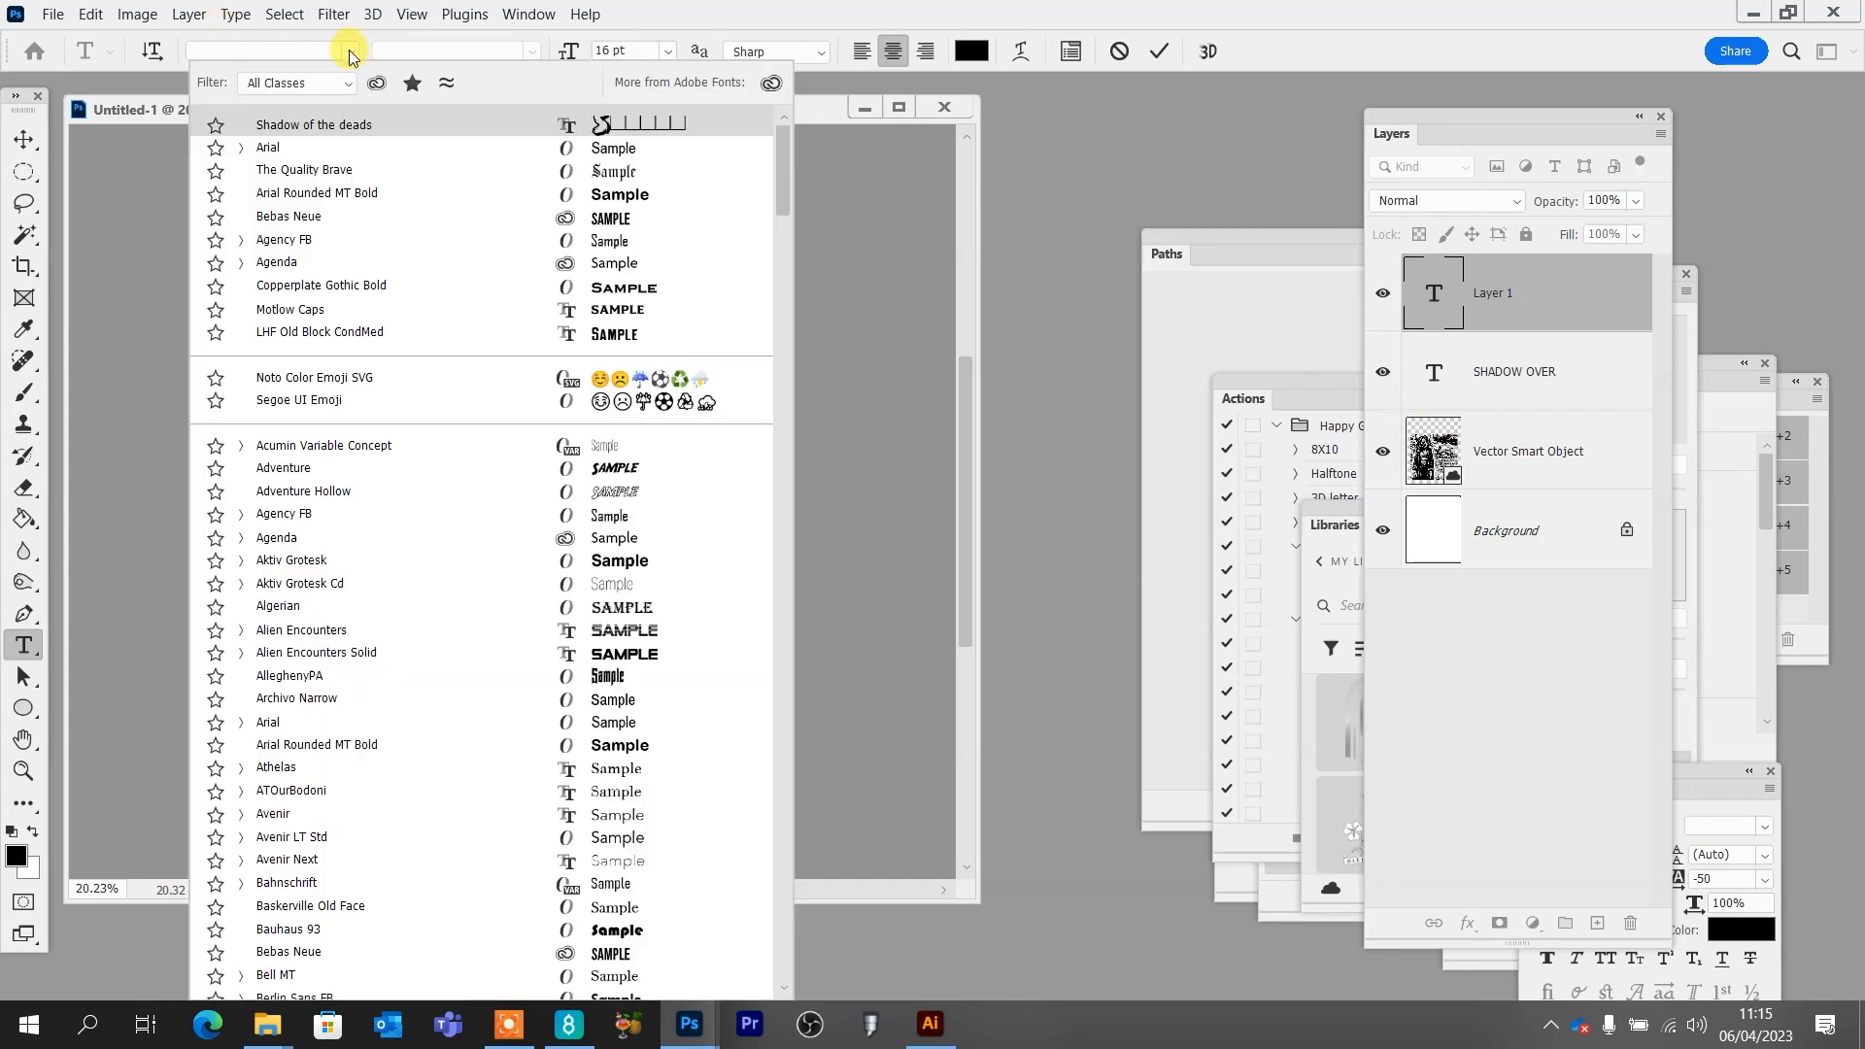
pyautogui.write('adve')
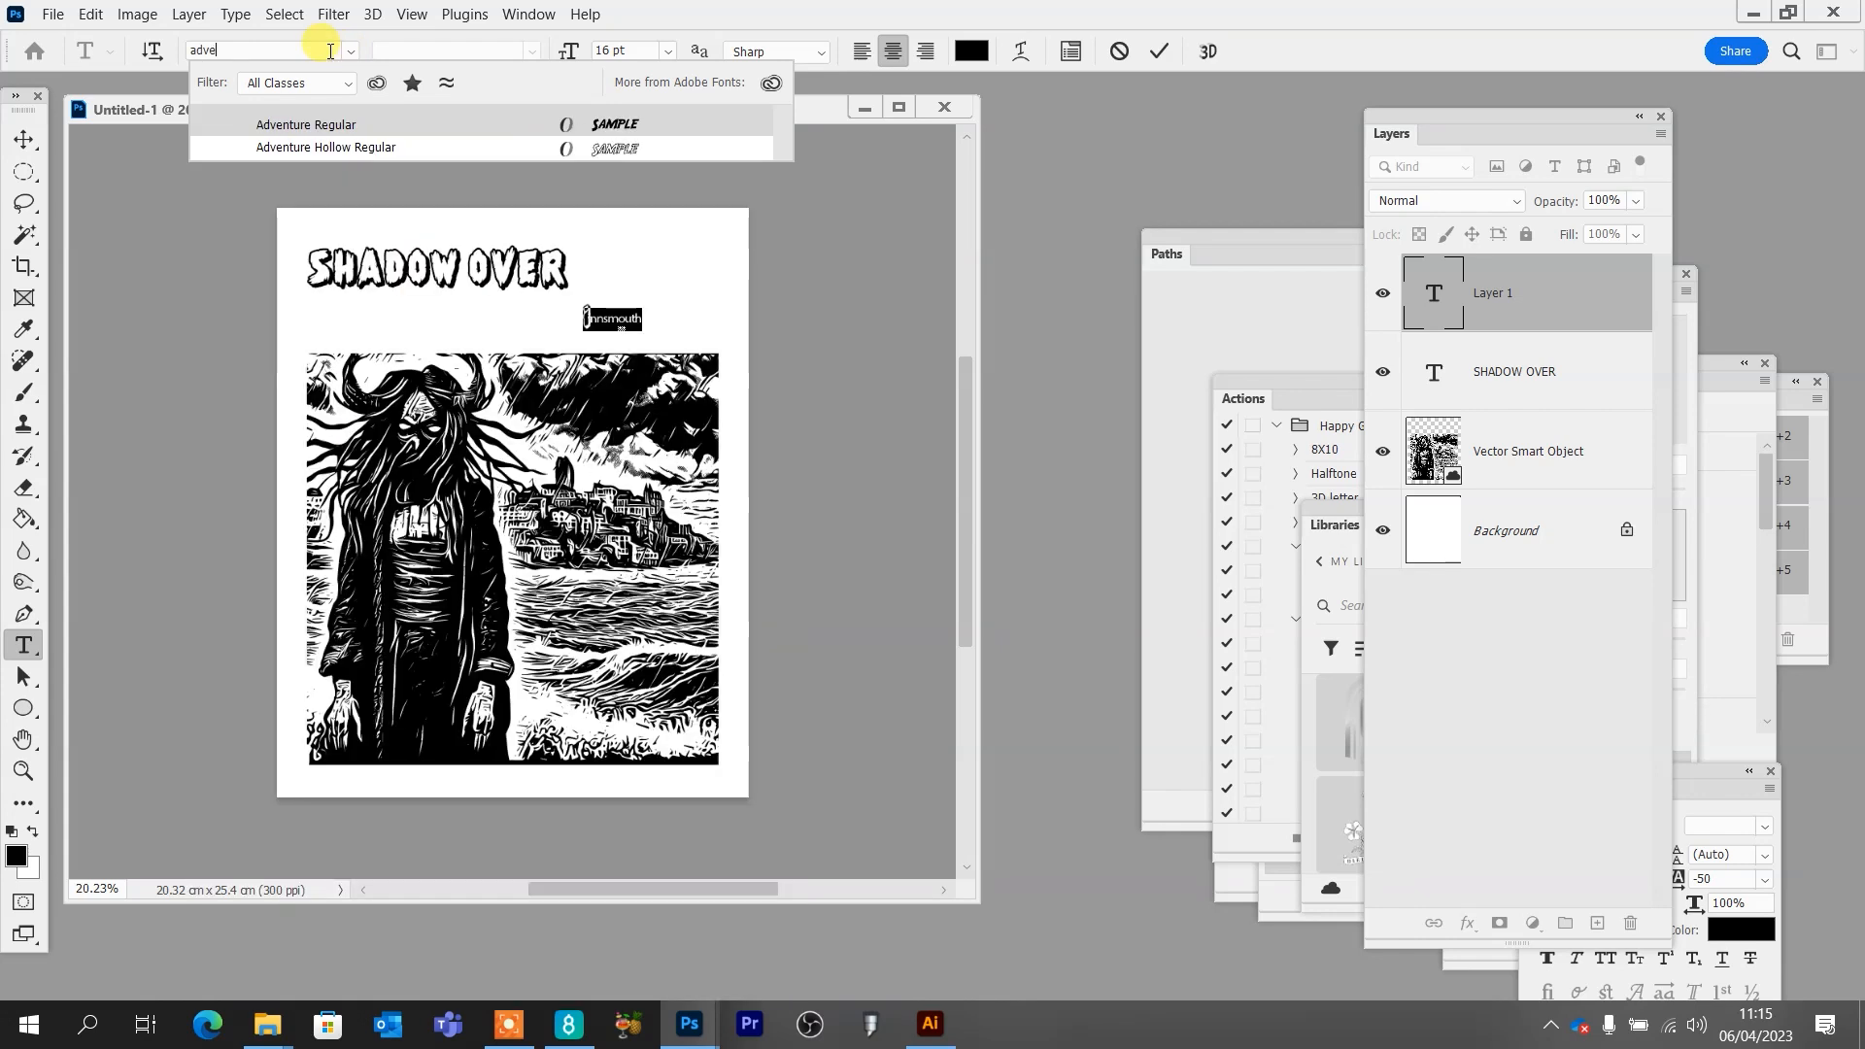
pyautogui.click(330, 125)
pyautogui.click(23, 139)
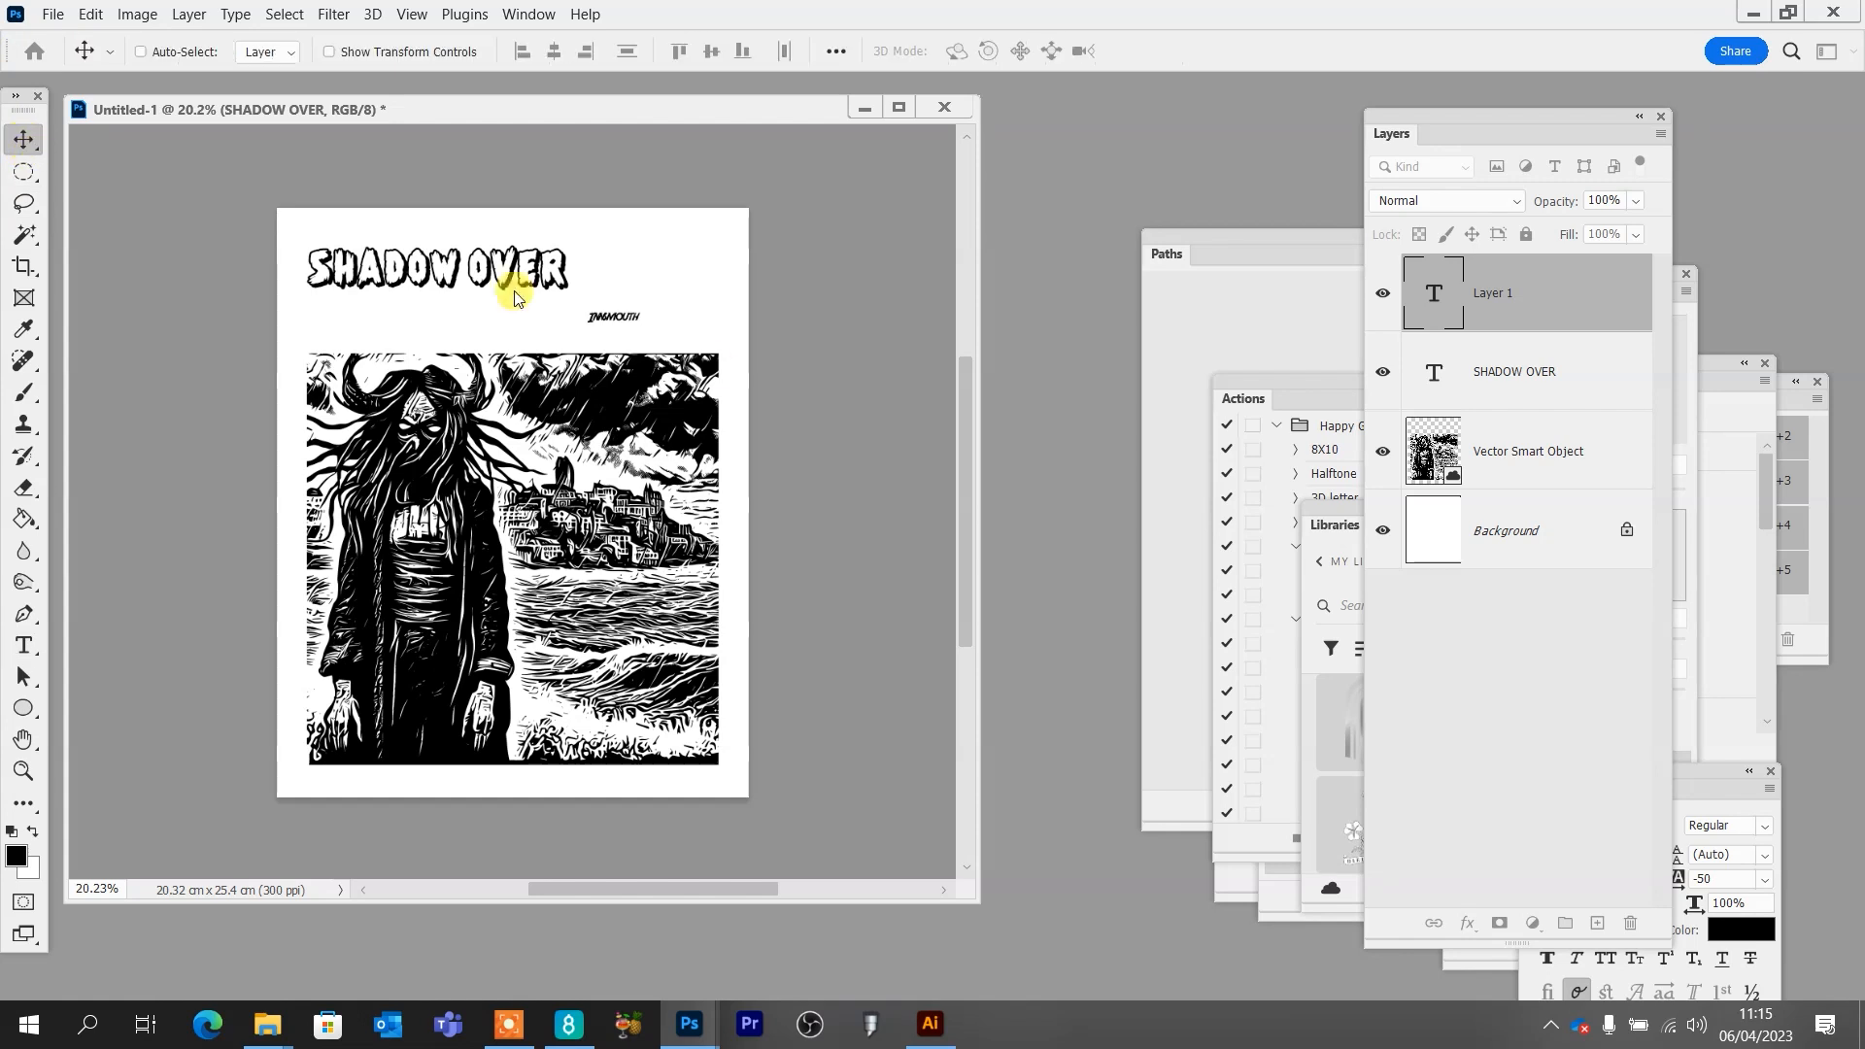
# Scale the "Innsmouth" text to about 629% and position it between "SHADOW OVER" and the artwork
pyautogui.hotkey('ctrl', 't')
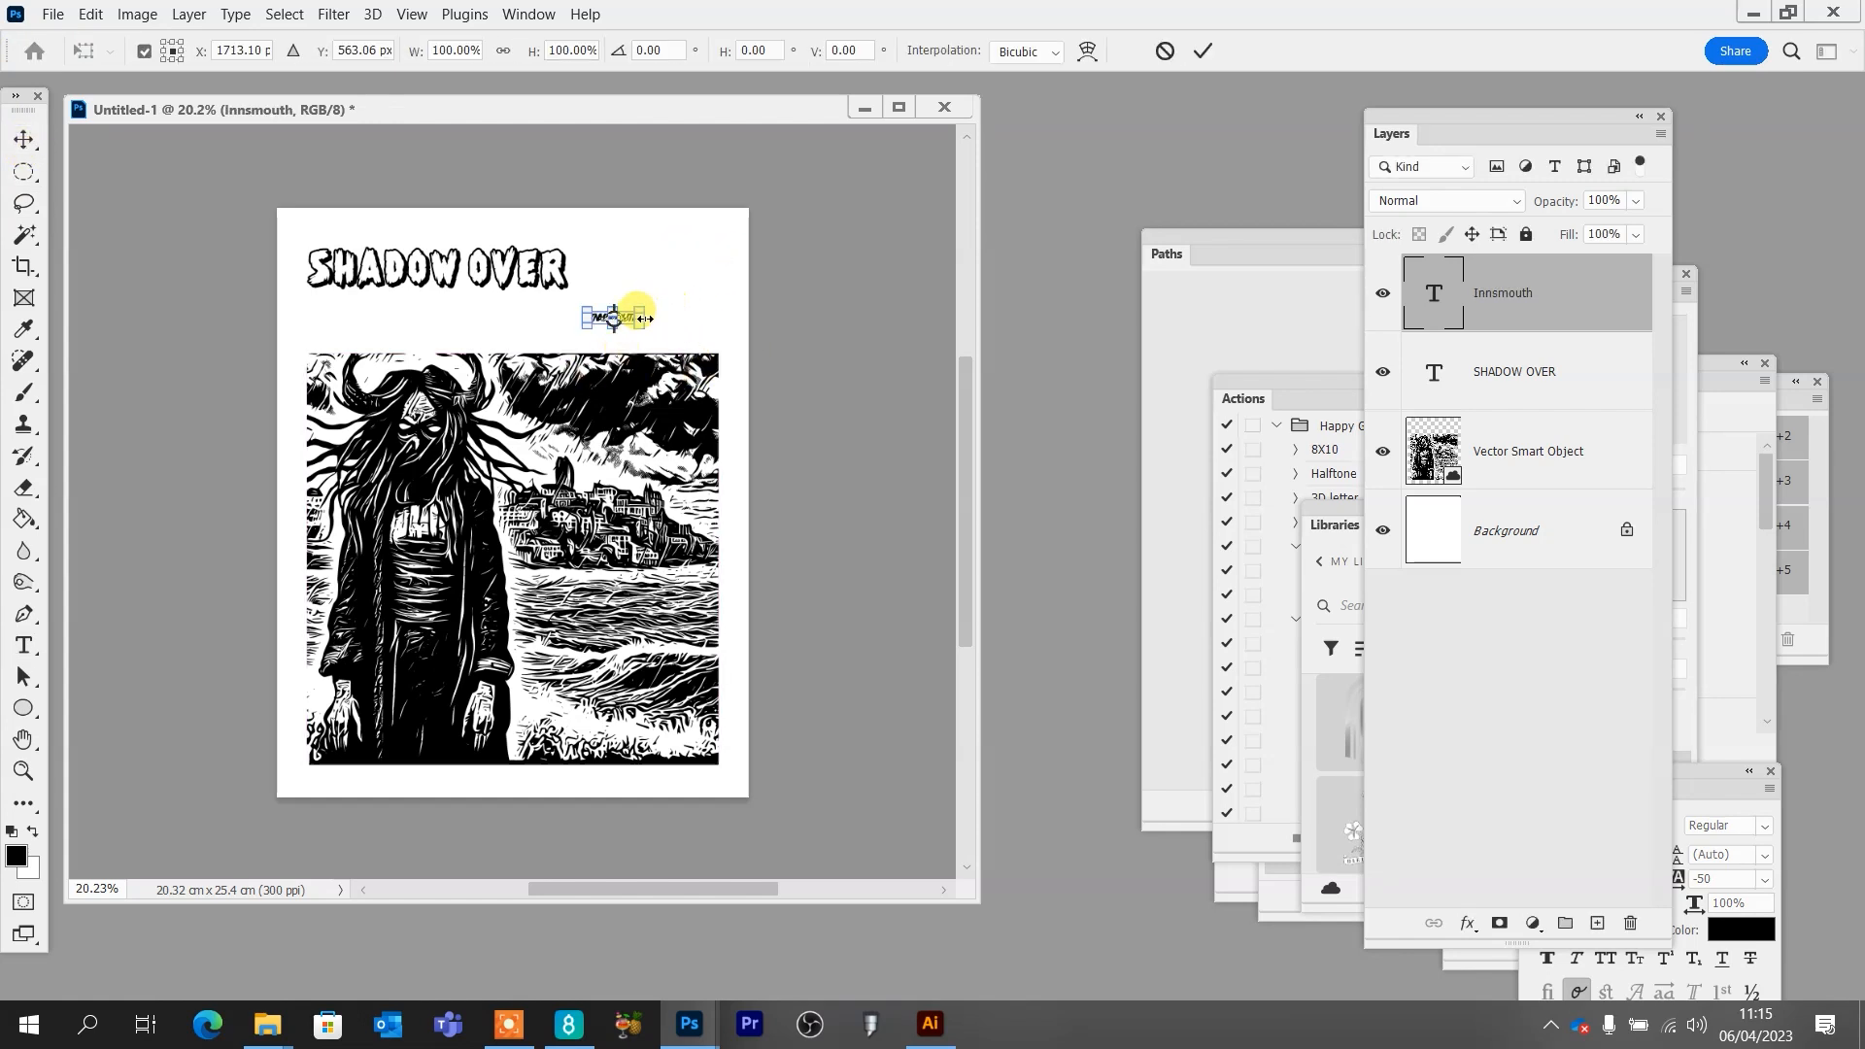
pyautogui.moveTo(648, 309); pyautogui.dragTo(781, 274)
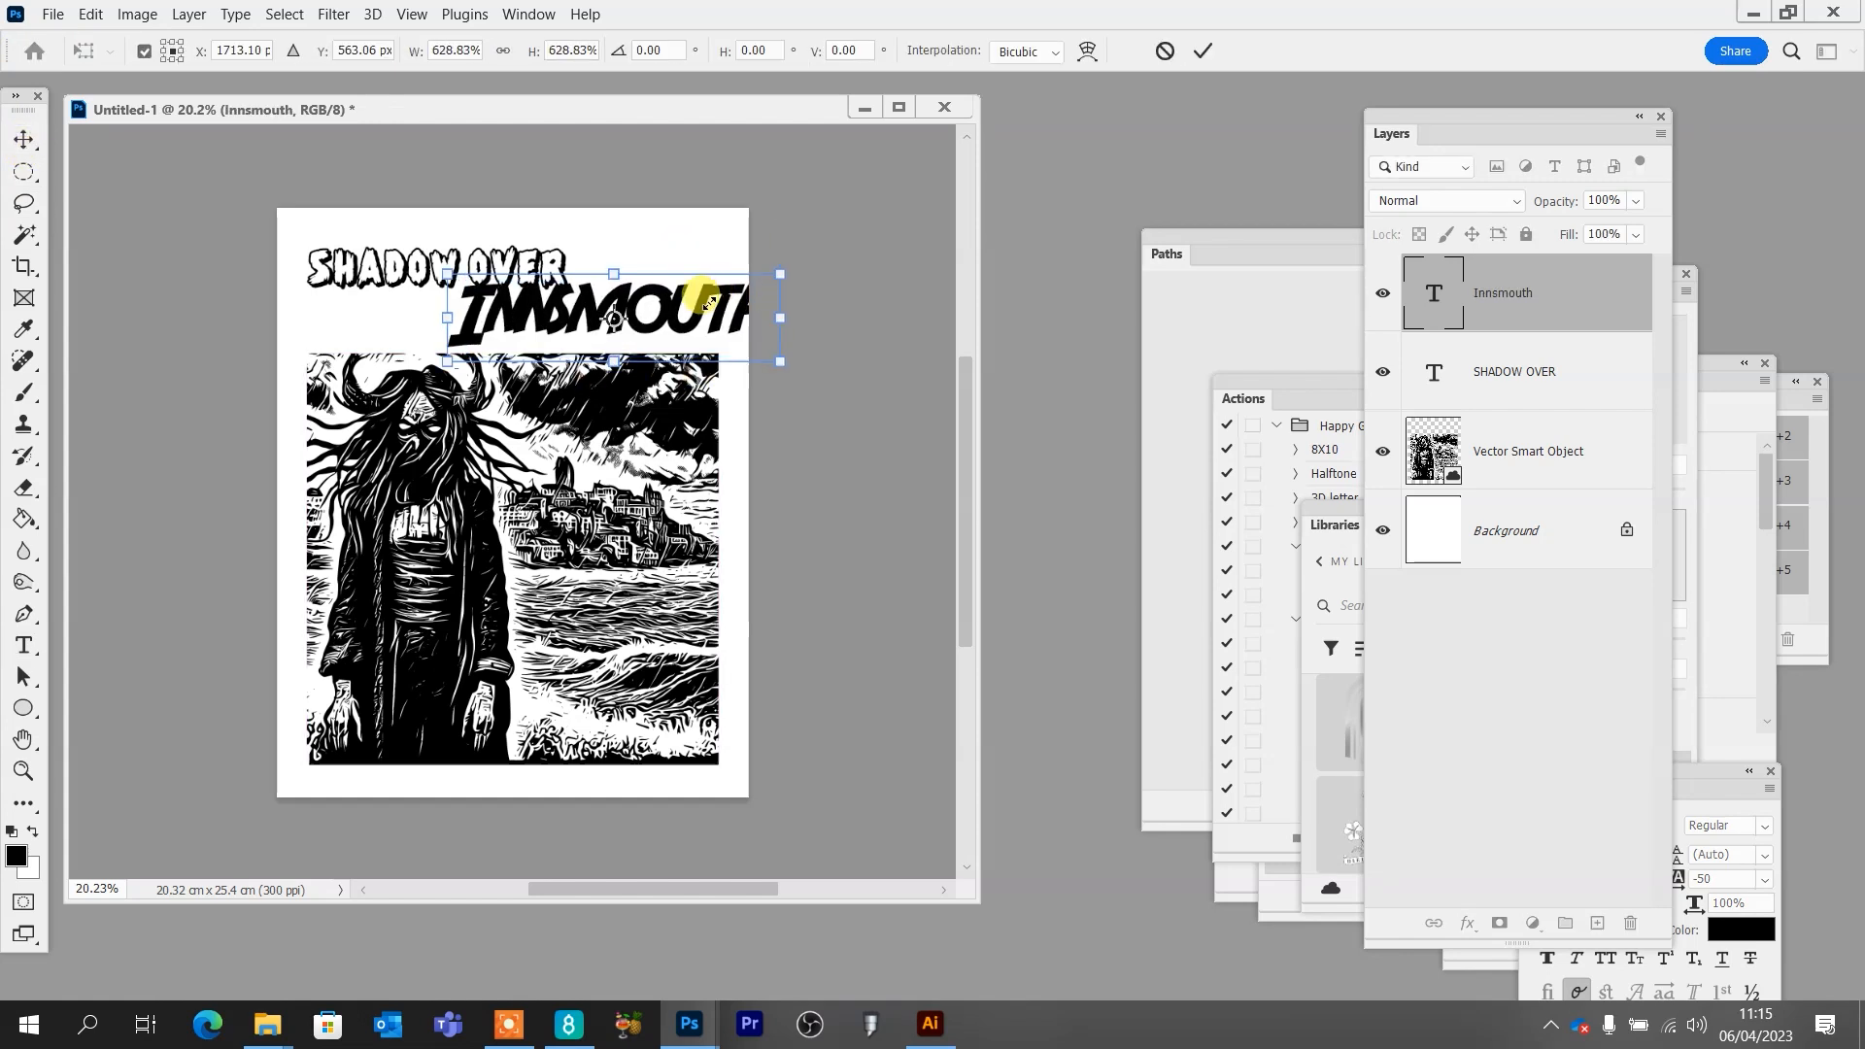
pyautogui.moveTo(690, 319); pyautogui.dragTo(653, 339)
pyautogui.press('Return')
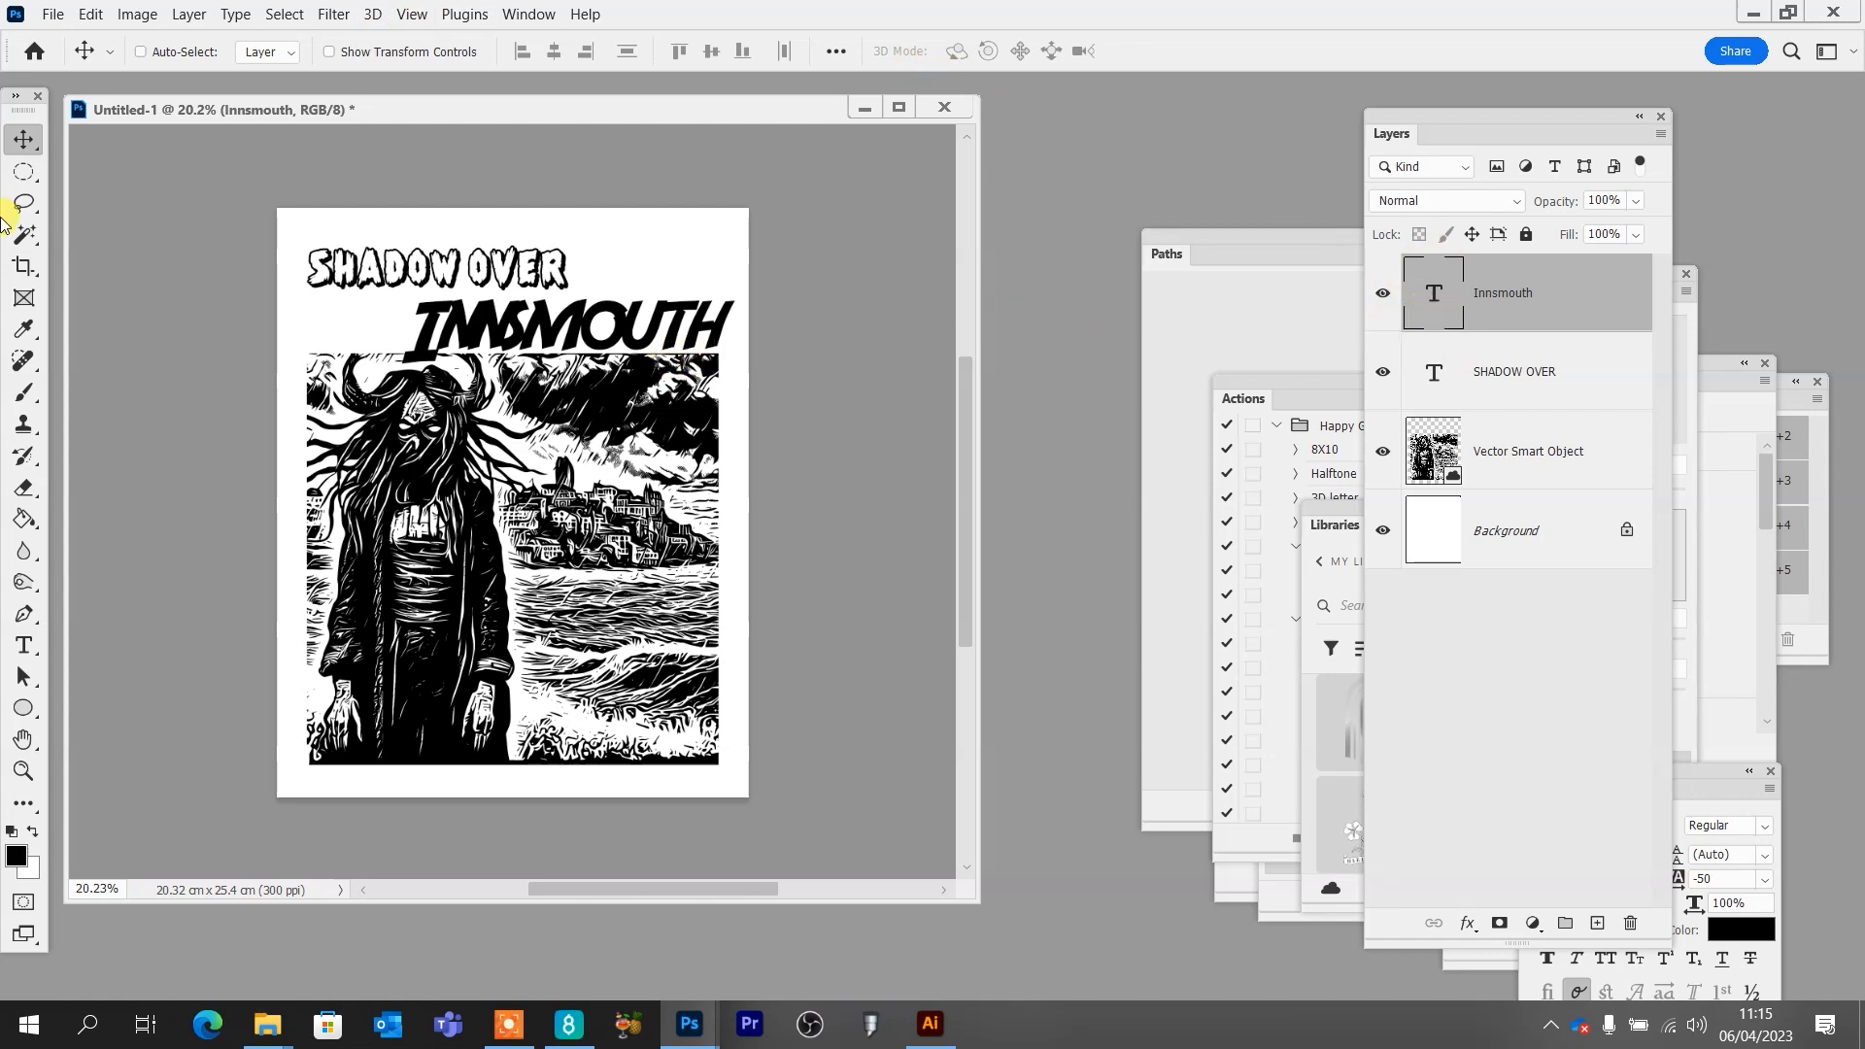
# Set the tracking of the first N in "Innsmouth" to 50
pyautogui.click(24, 645)
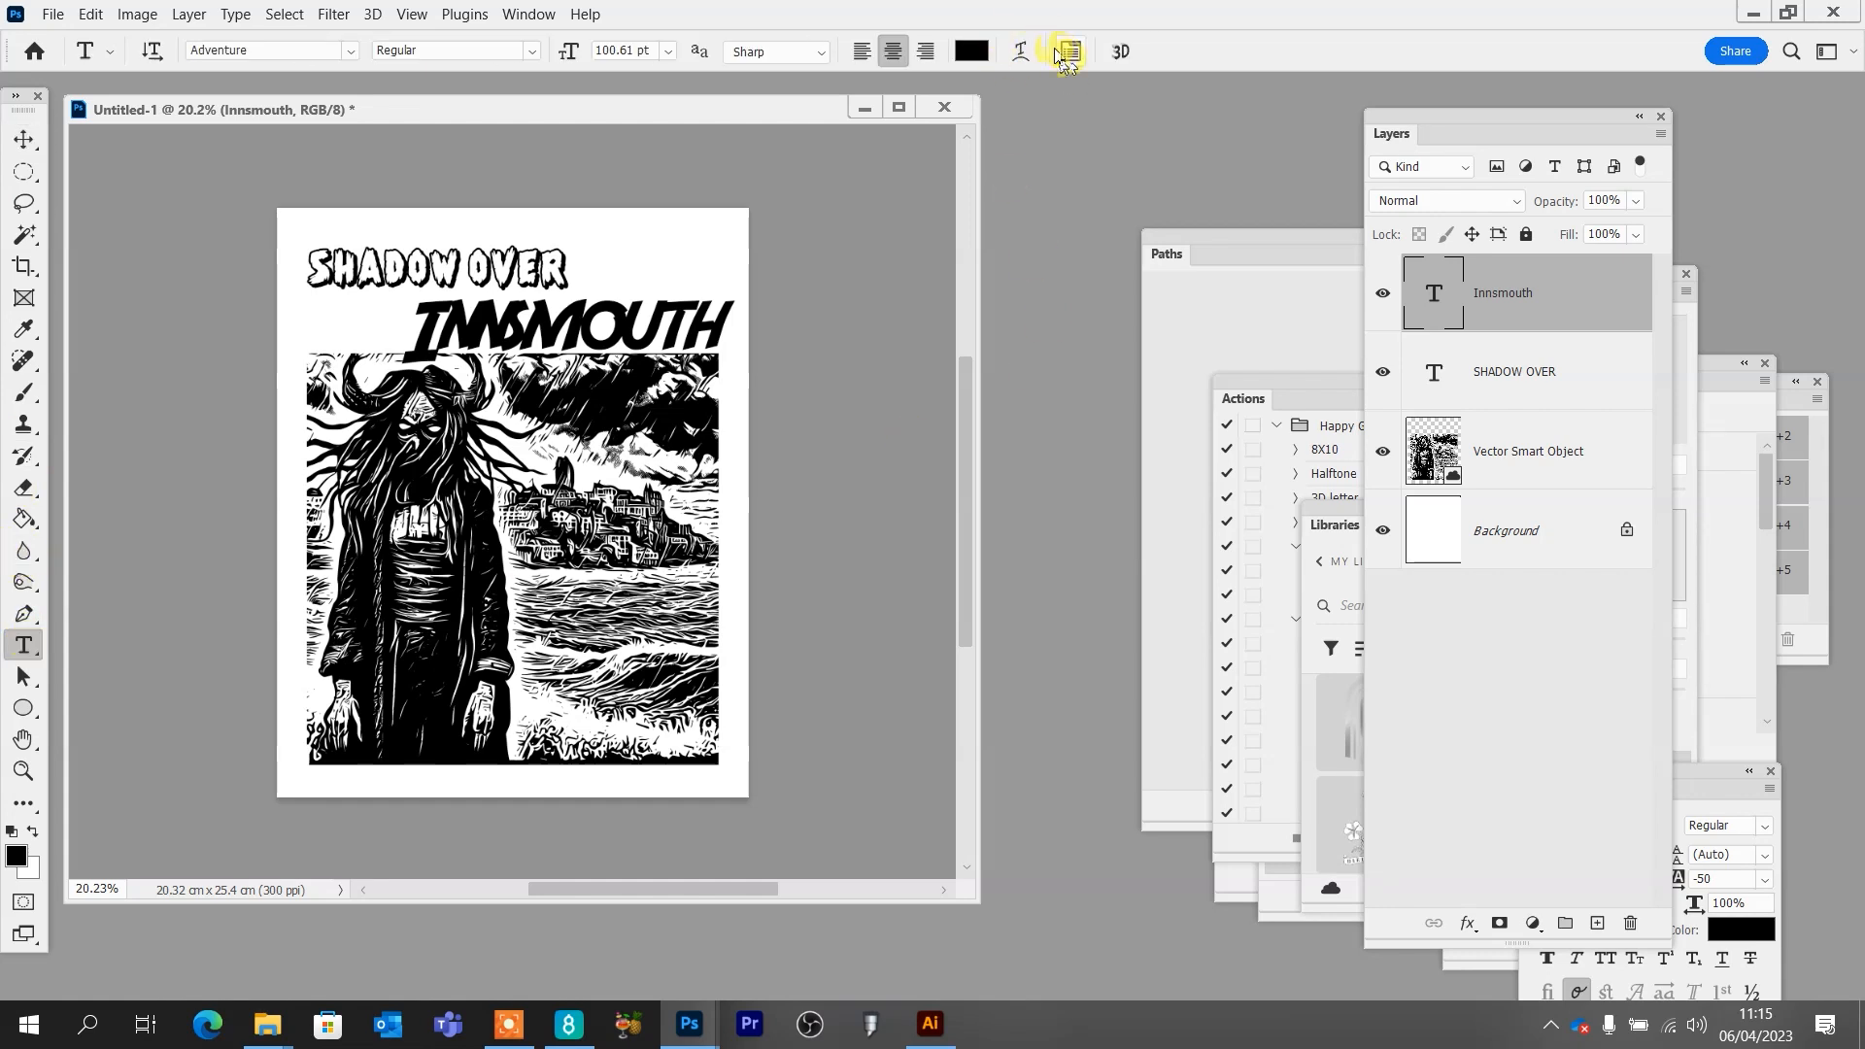
pyautogui.click(1074, 54)
pyautogui.moveTo(474, 317); pyautogui.dragTo(448, 316)
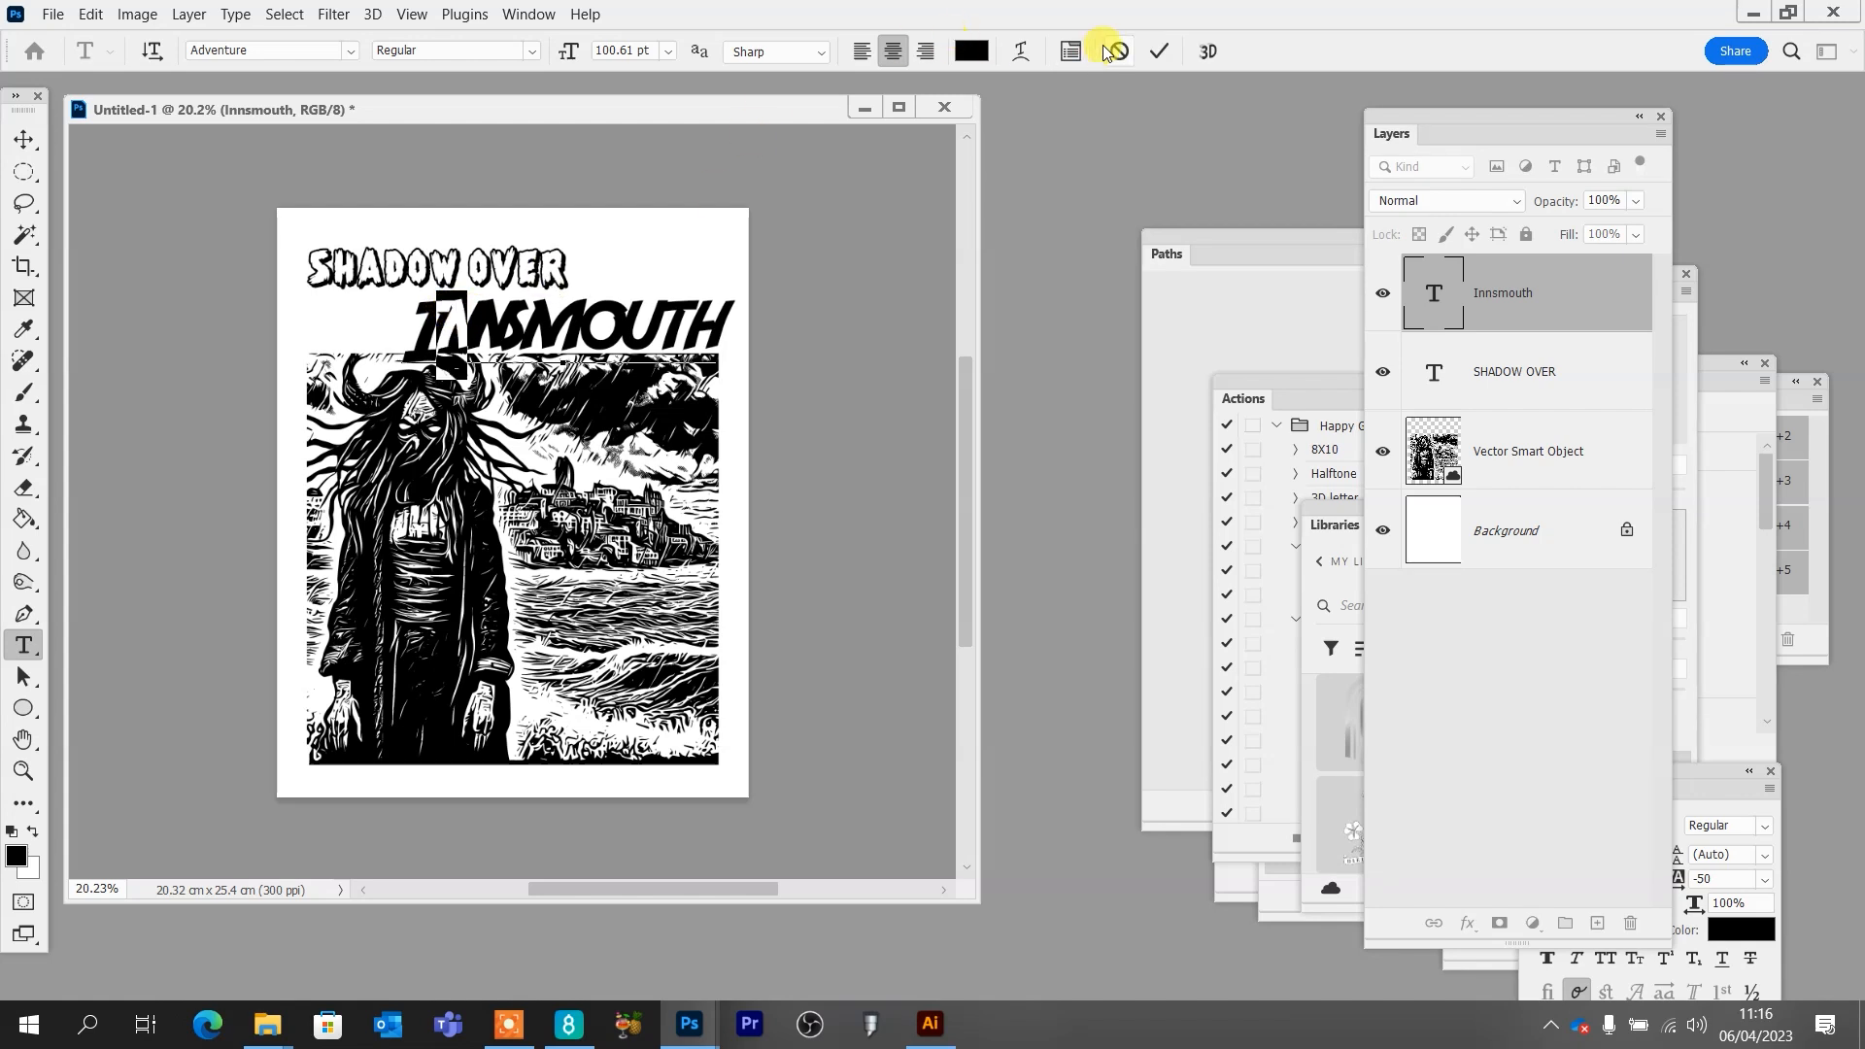
pyautogui.click(1073, 54)
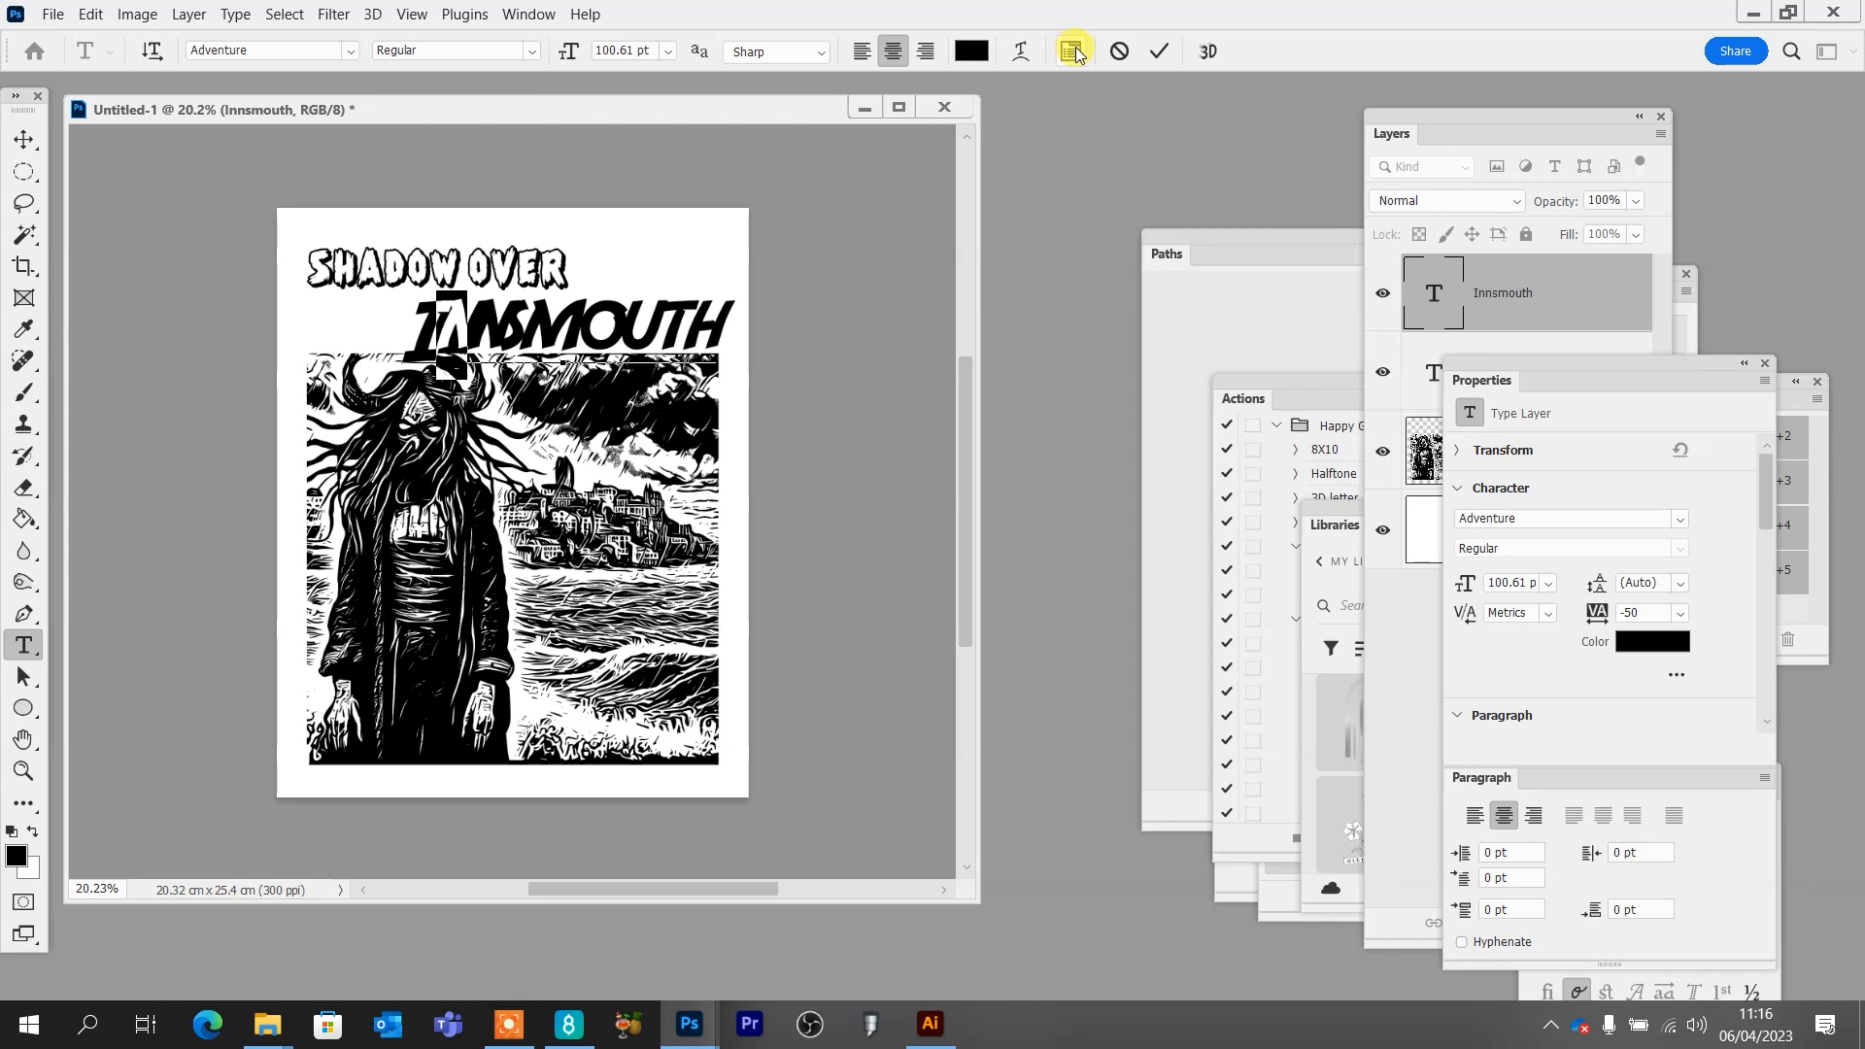
pyautogui.click(1680, 612)
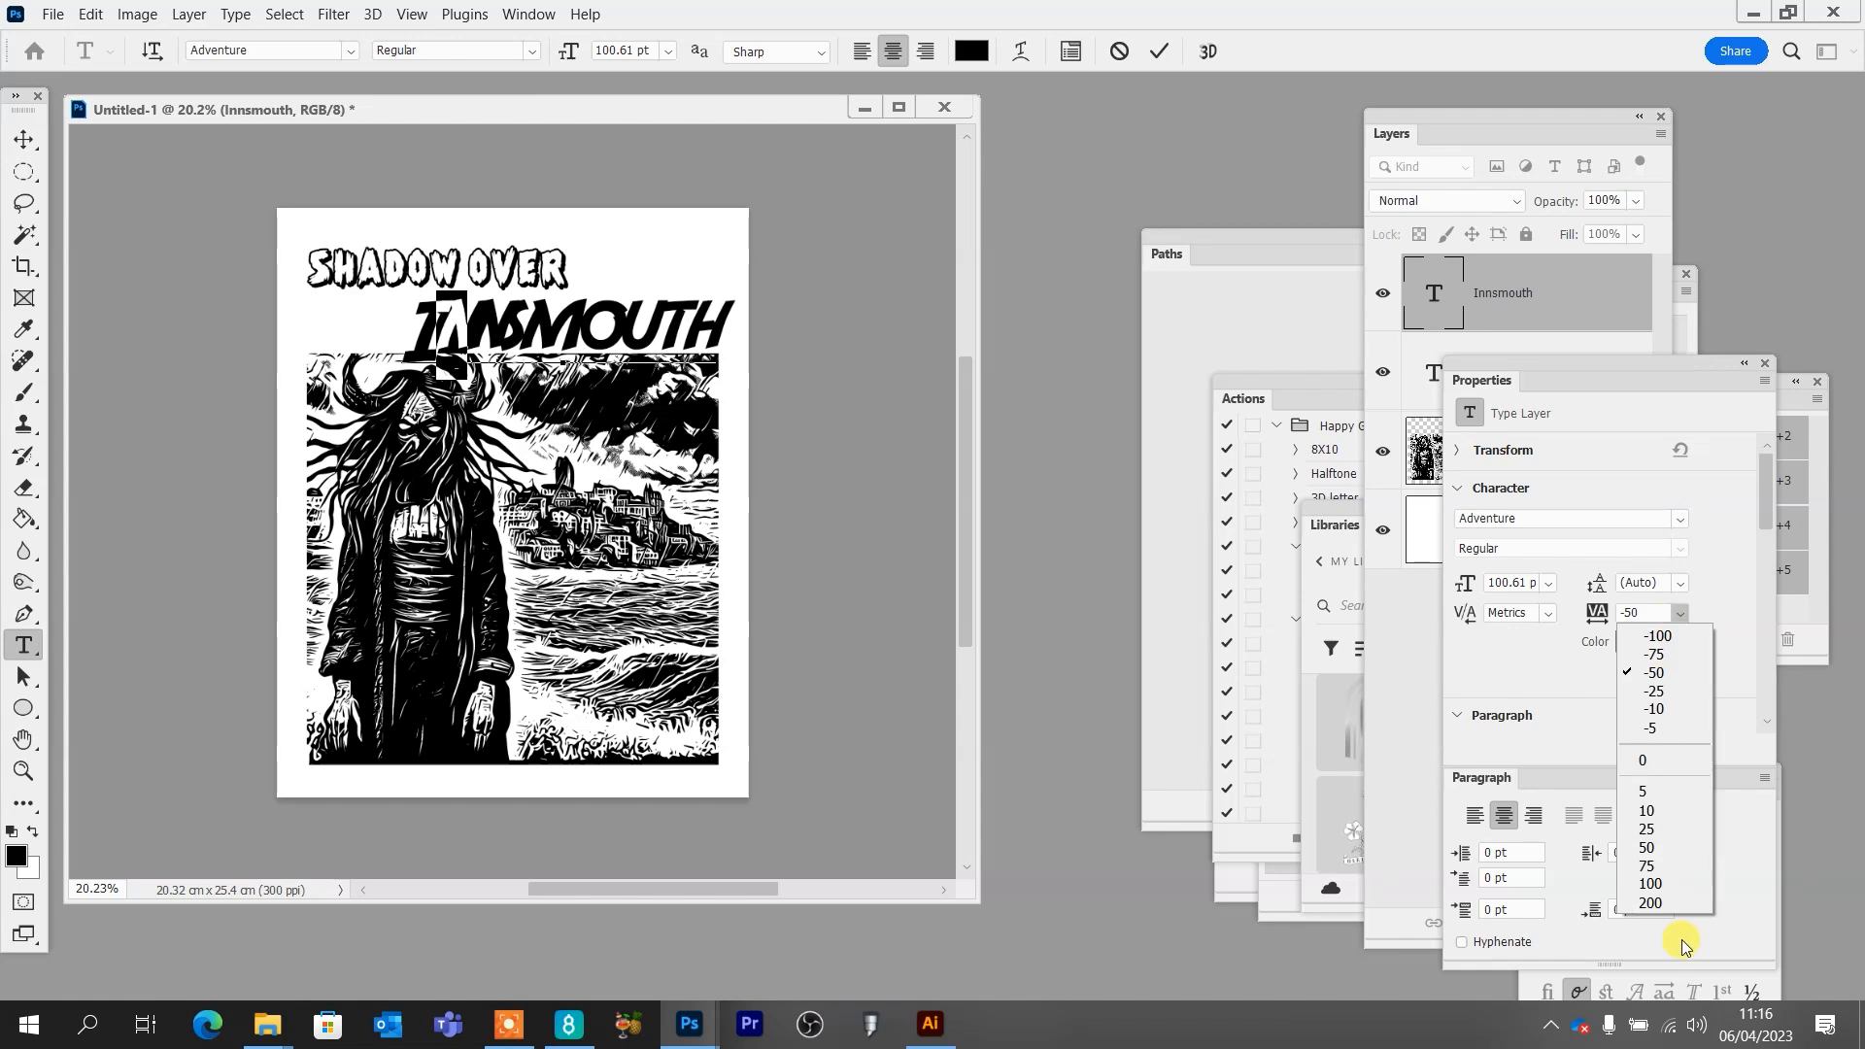
pyautogui.click(1661, 847)
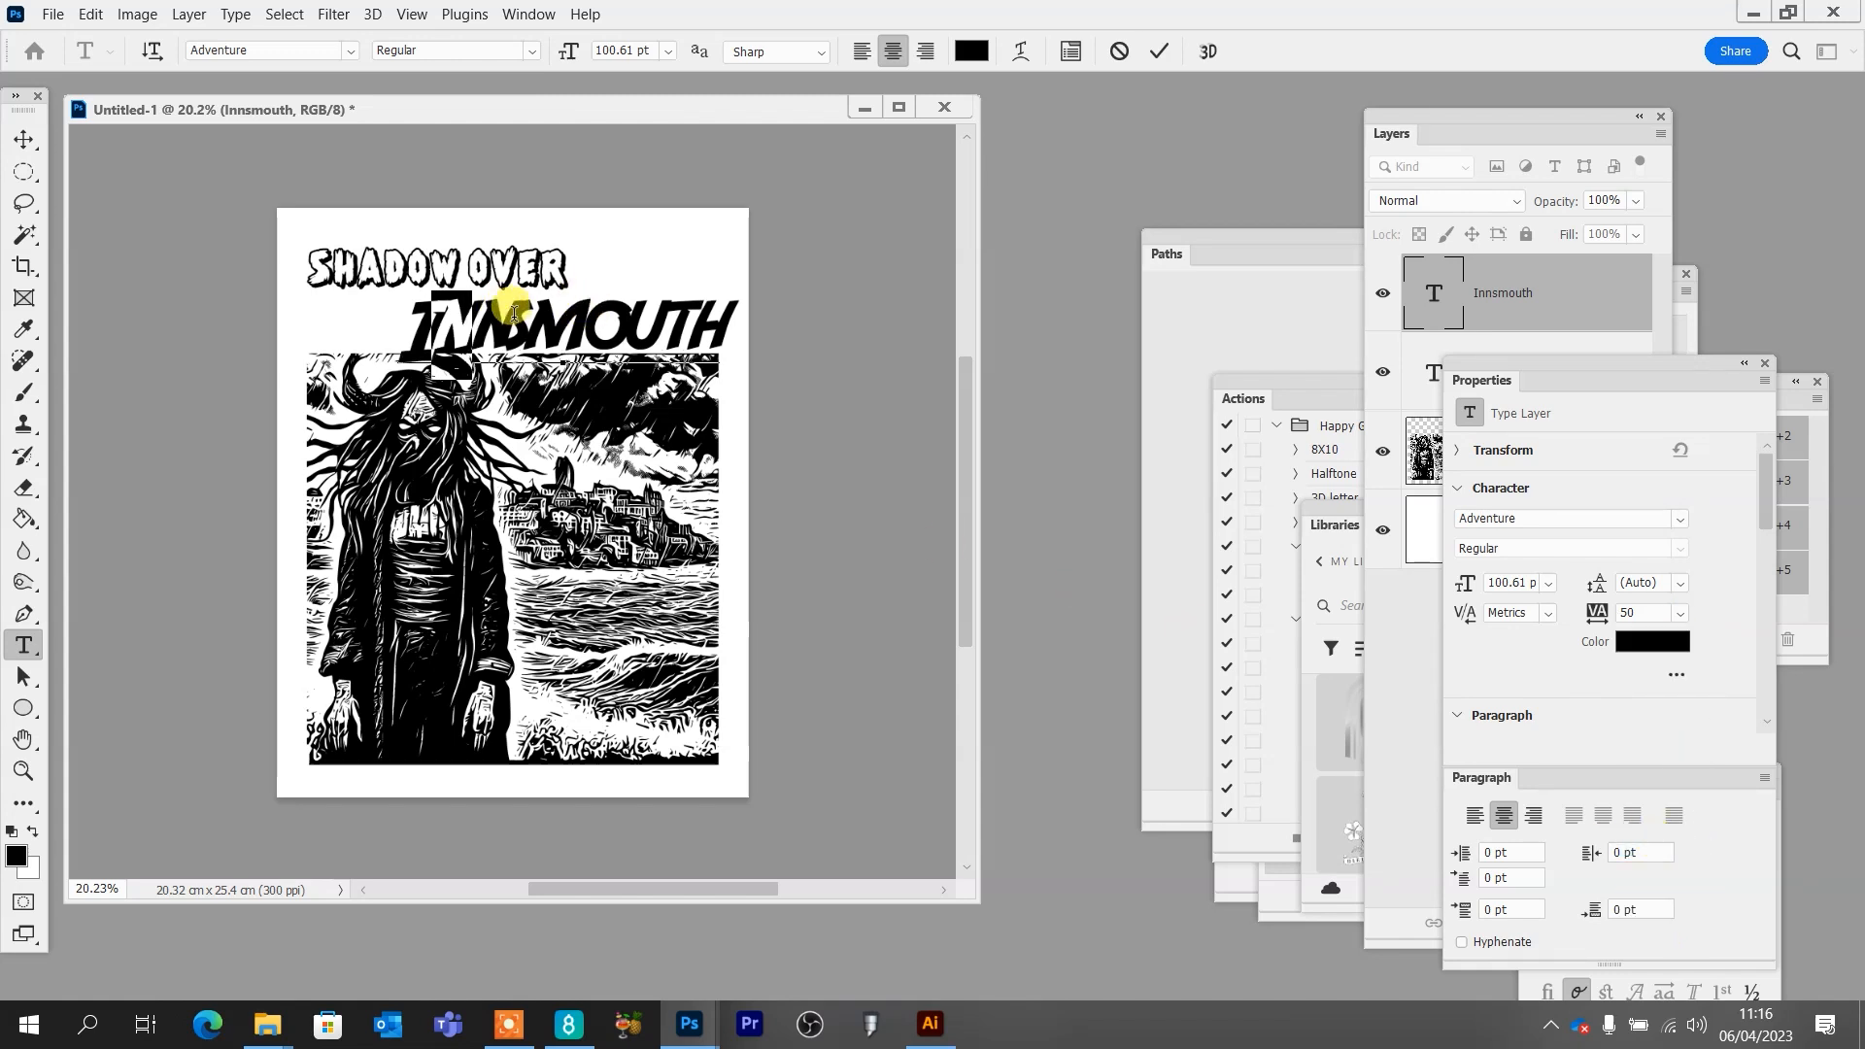
# Set the tracking of the whole "Innsmouth" word to 50
pyautogui.moveTo(514, 313); pyautogui.dragTo(486, 313)
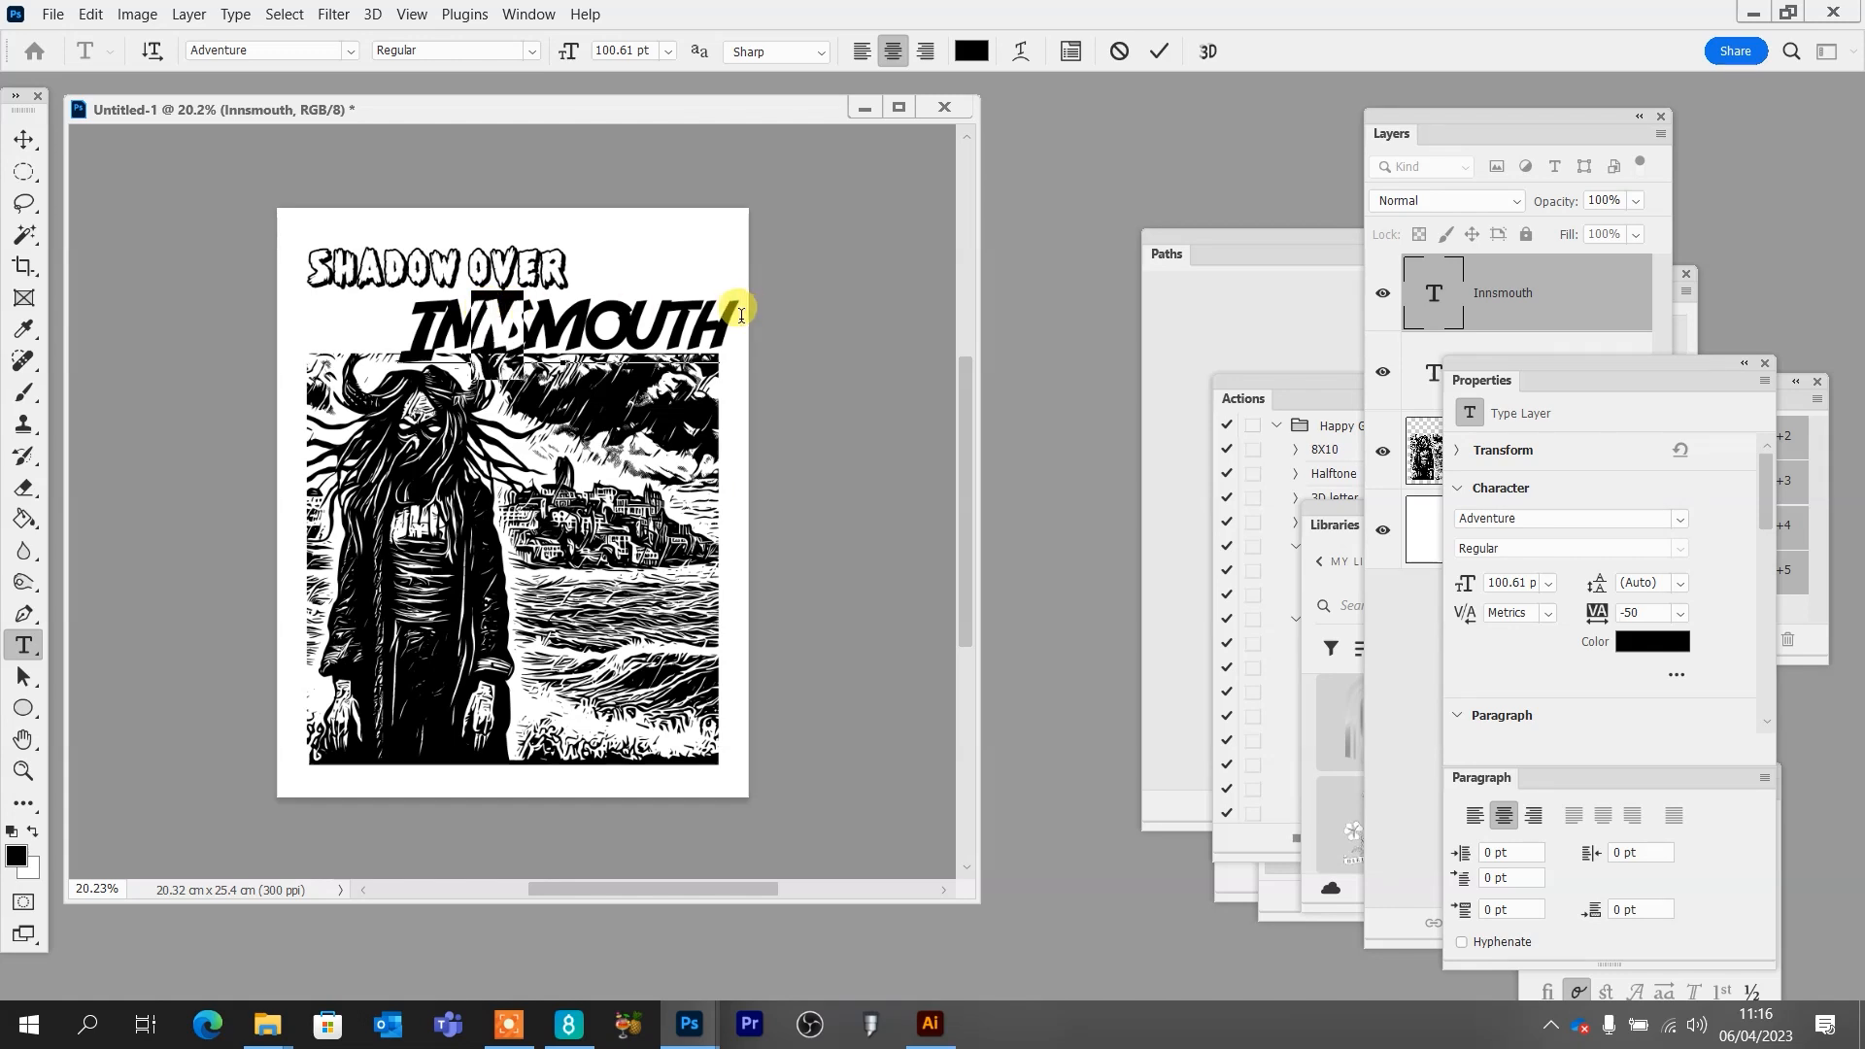
pyautogui.moveTo(741, 313); pyautogui.dragTo(315, 343)
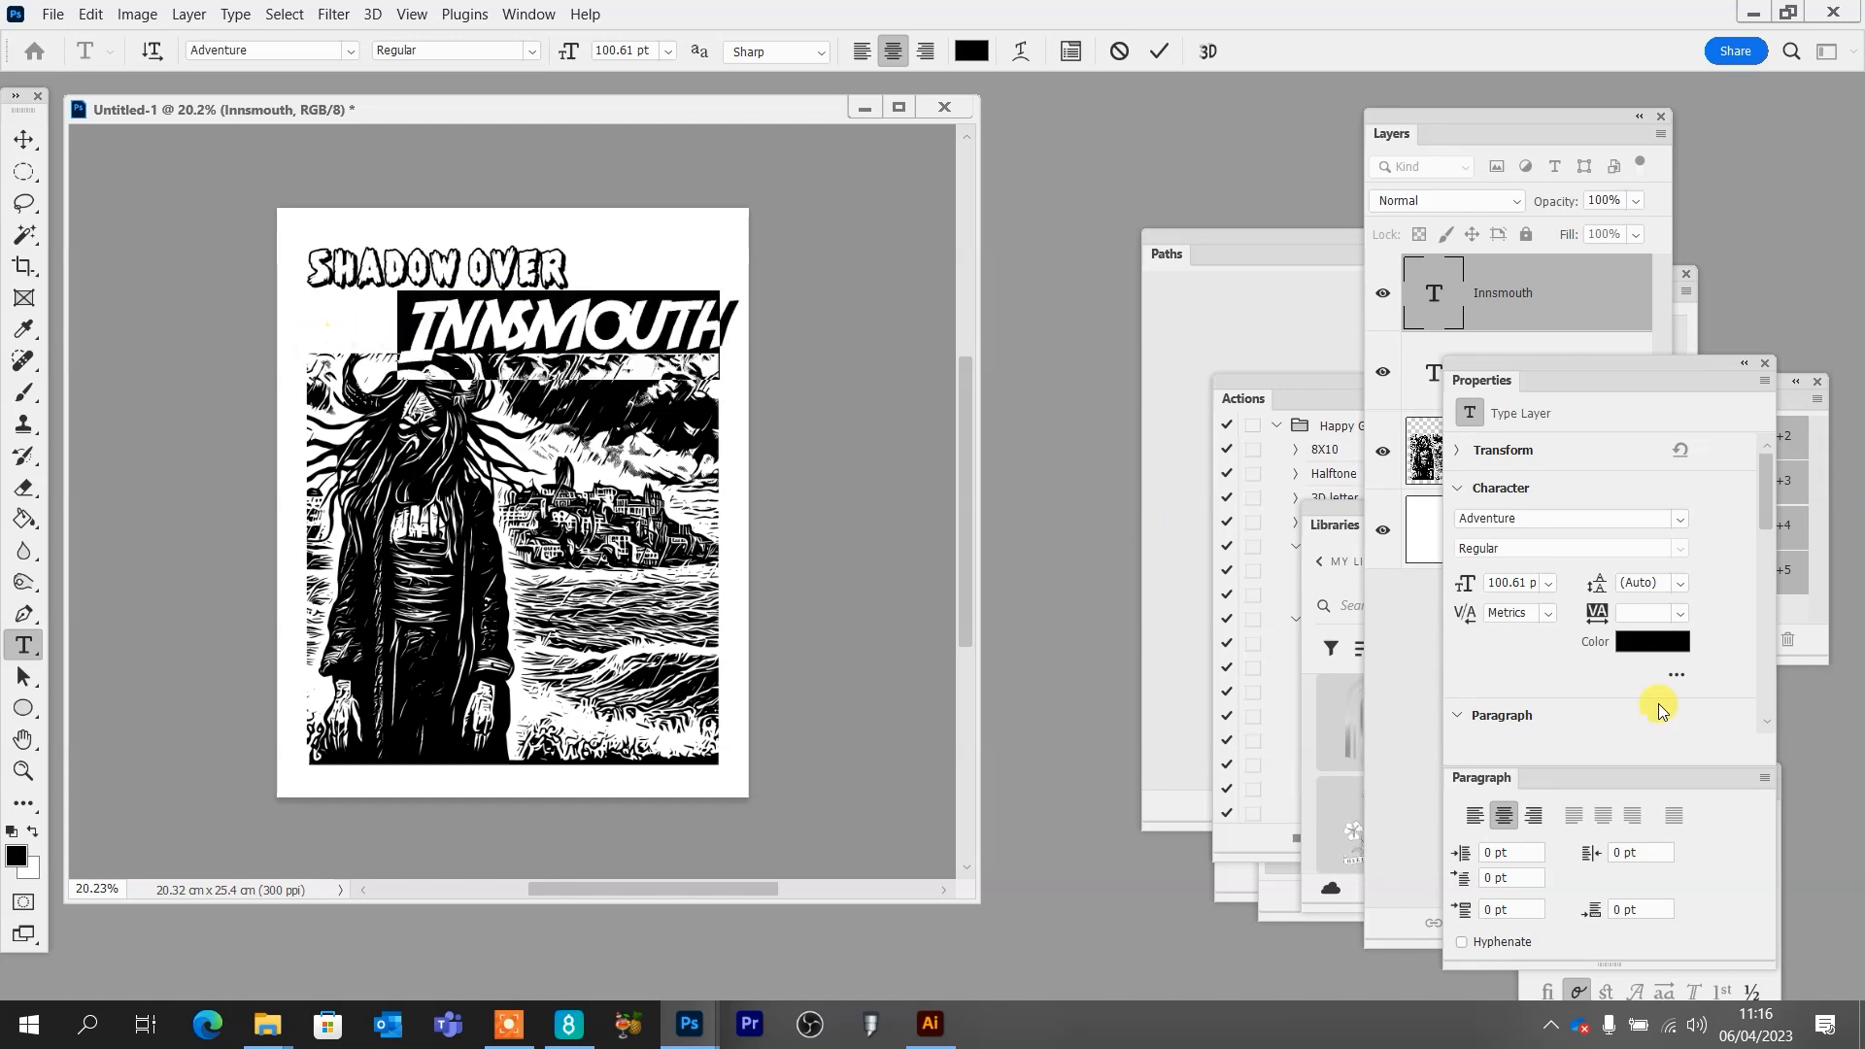
pyautogui.click(1676, 612)
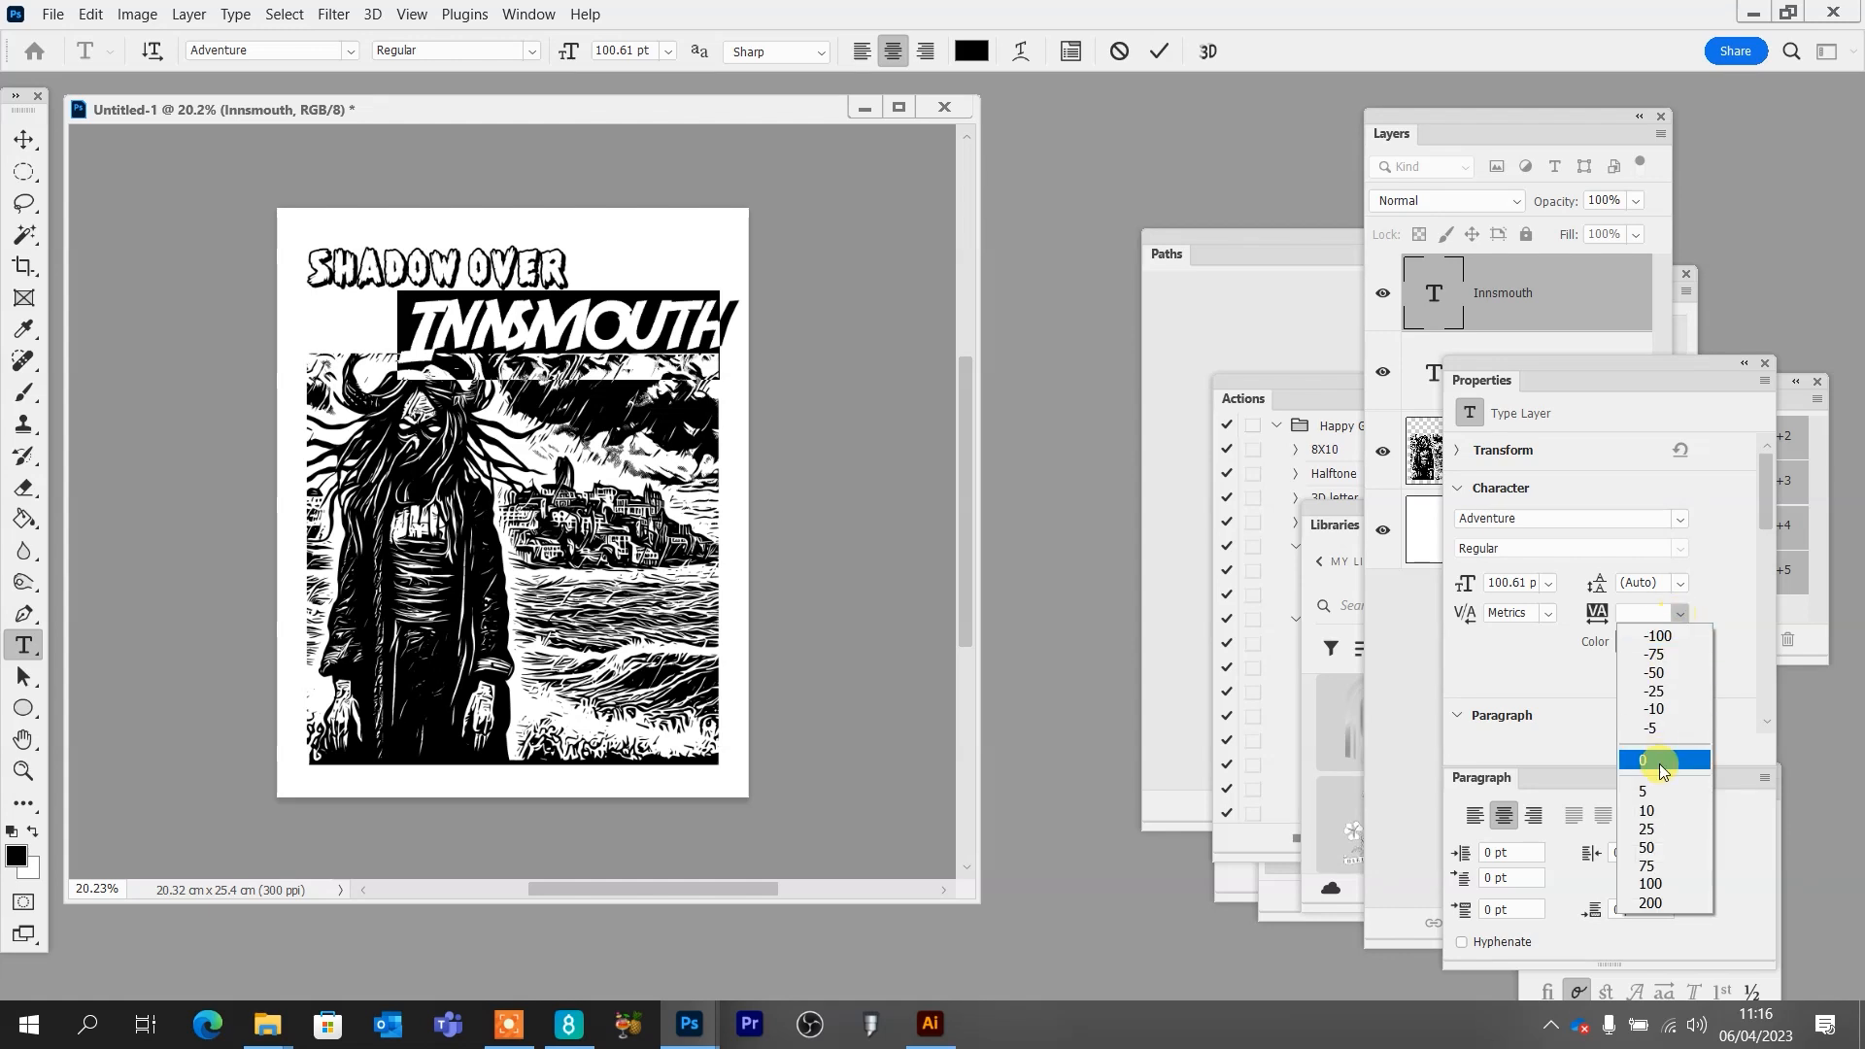
pyautogui.click(1657, 848)
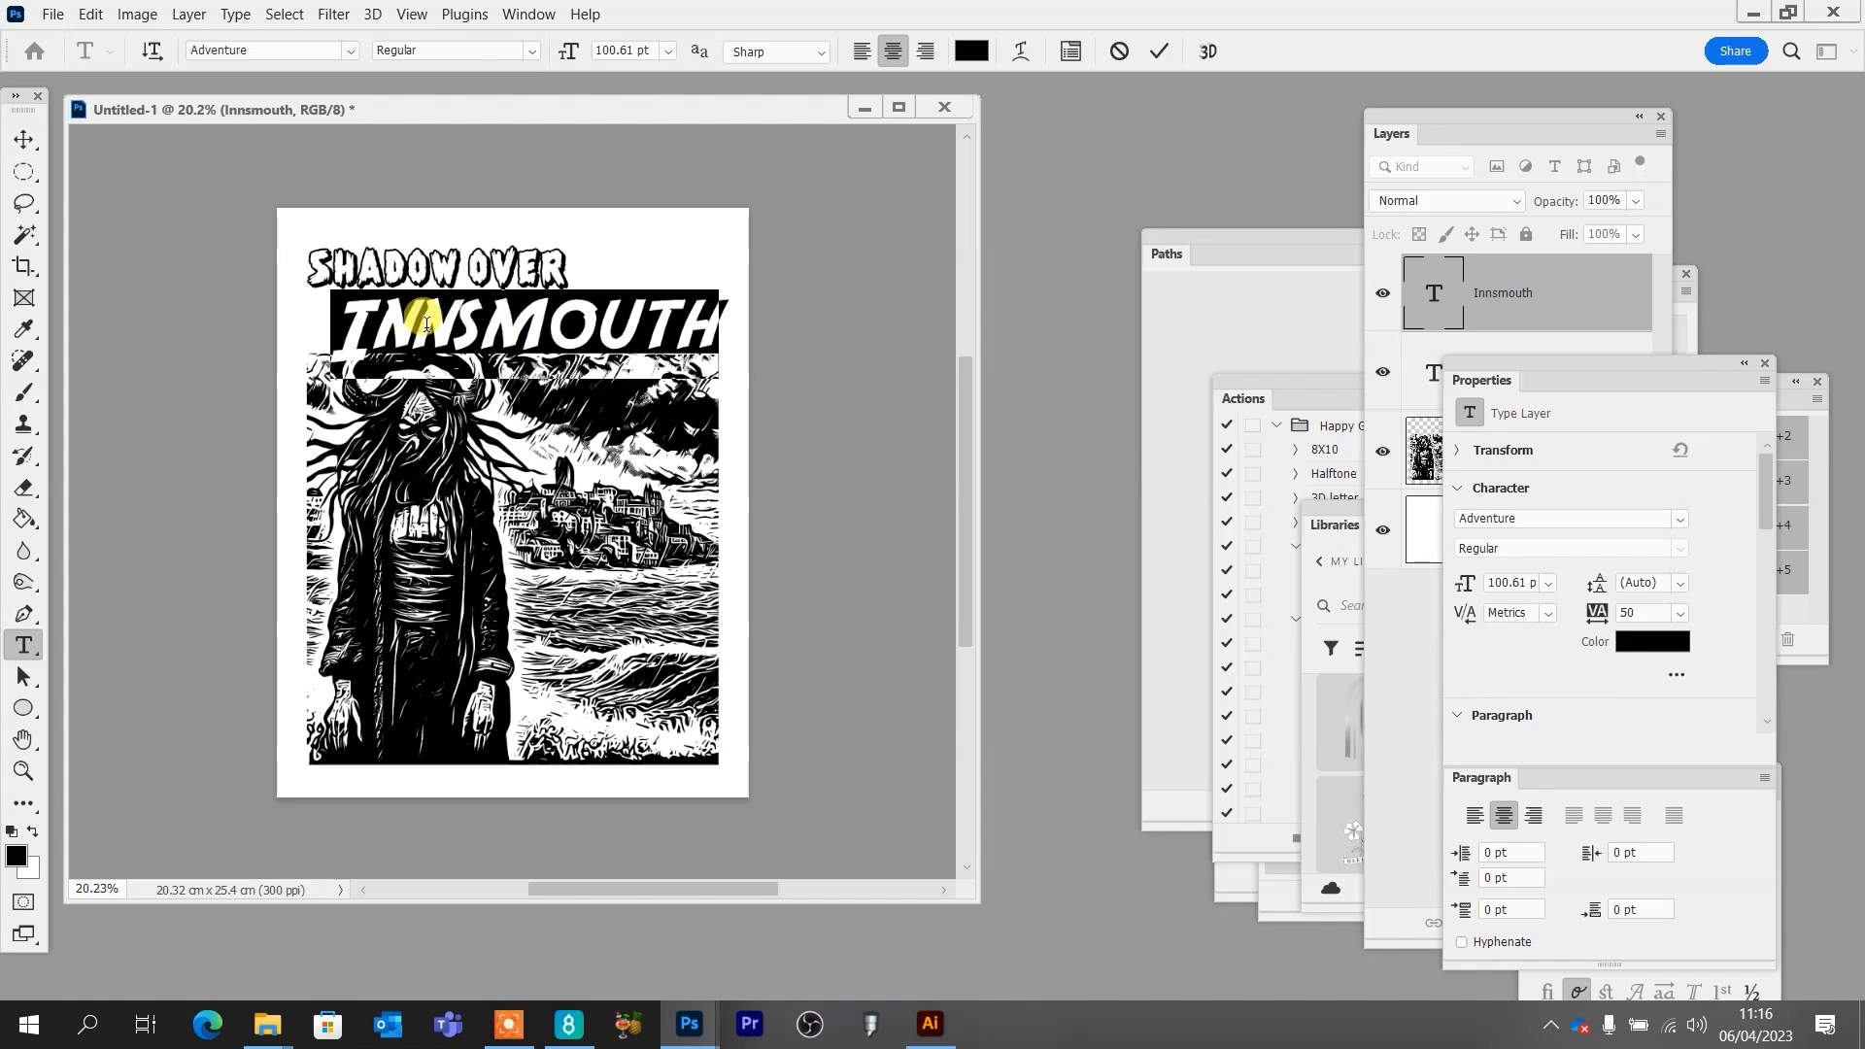
# Set the tracking of the "SMOUTH" letters in the "Innsmouth" title to 10
pyautogui.moveTo(487, 326); pyautogui.dragTo(777, 324)
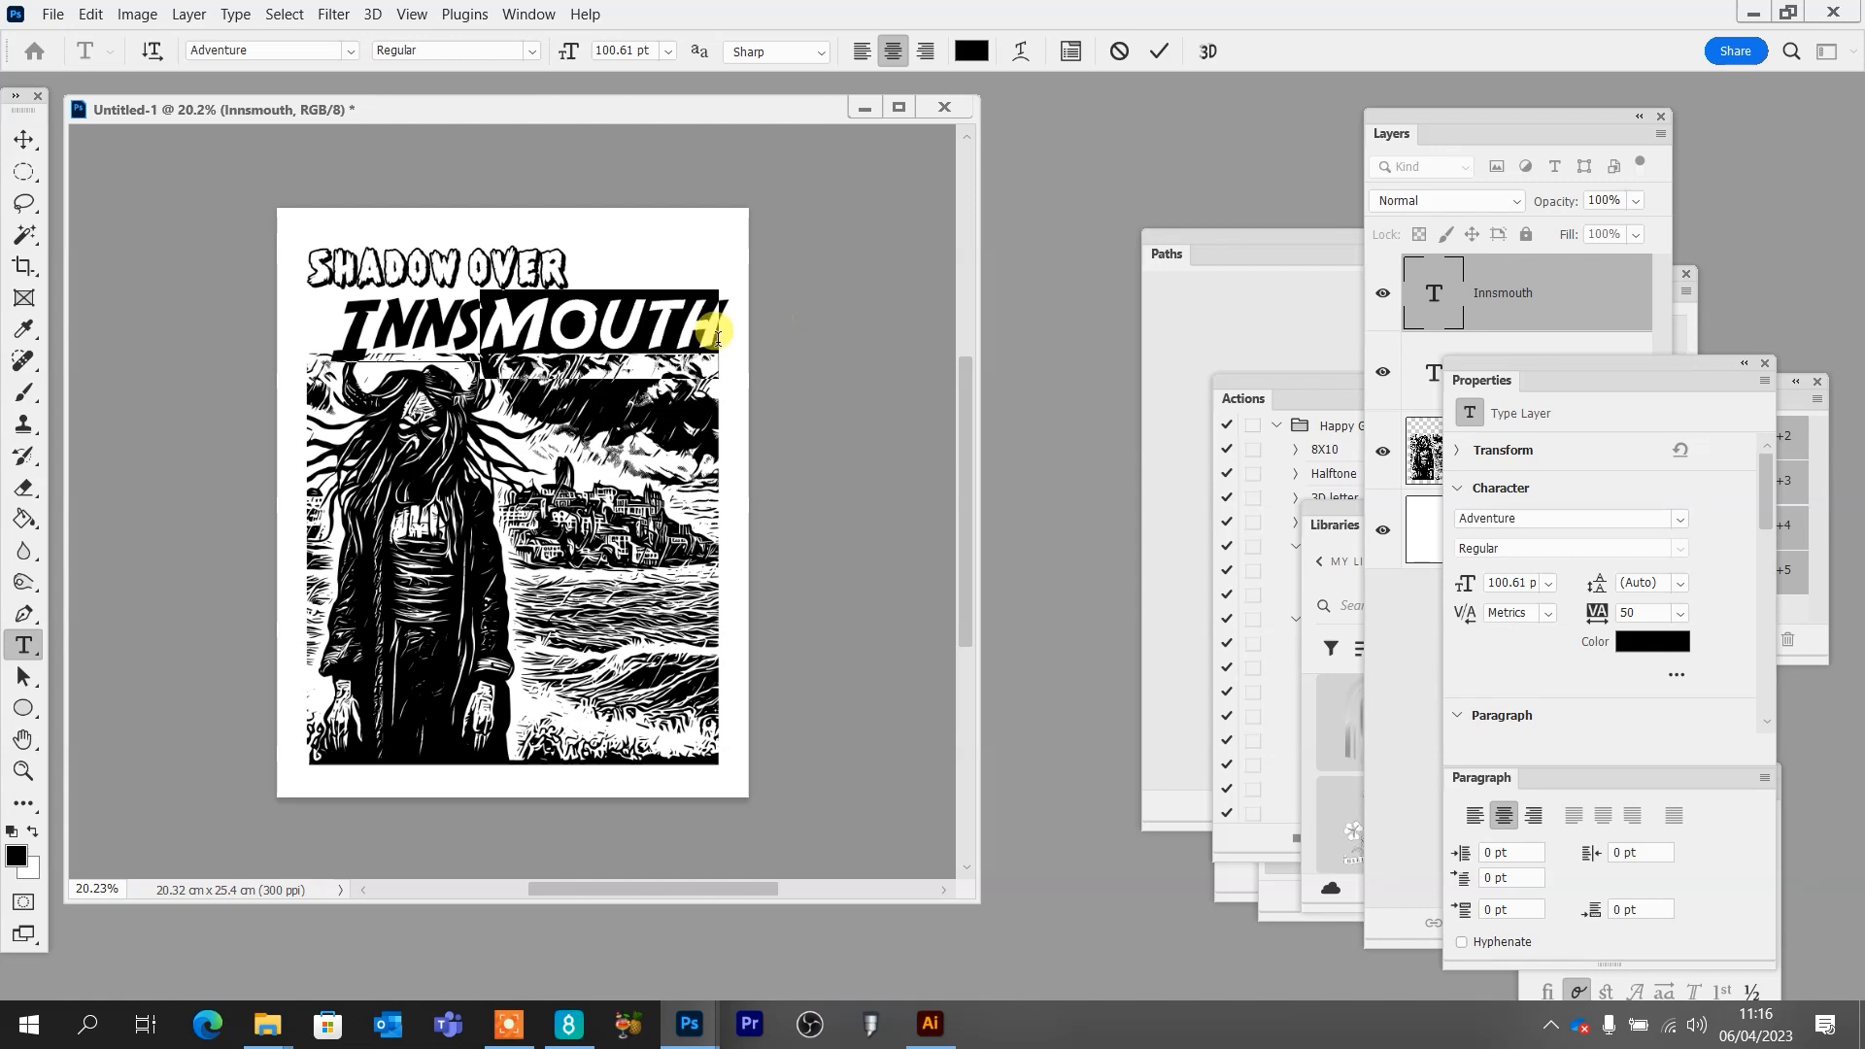
pyautogui.moveTo(451, 331); pyautogui.dragTo(774, 325)
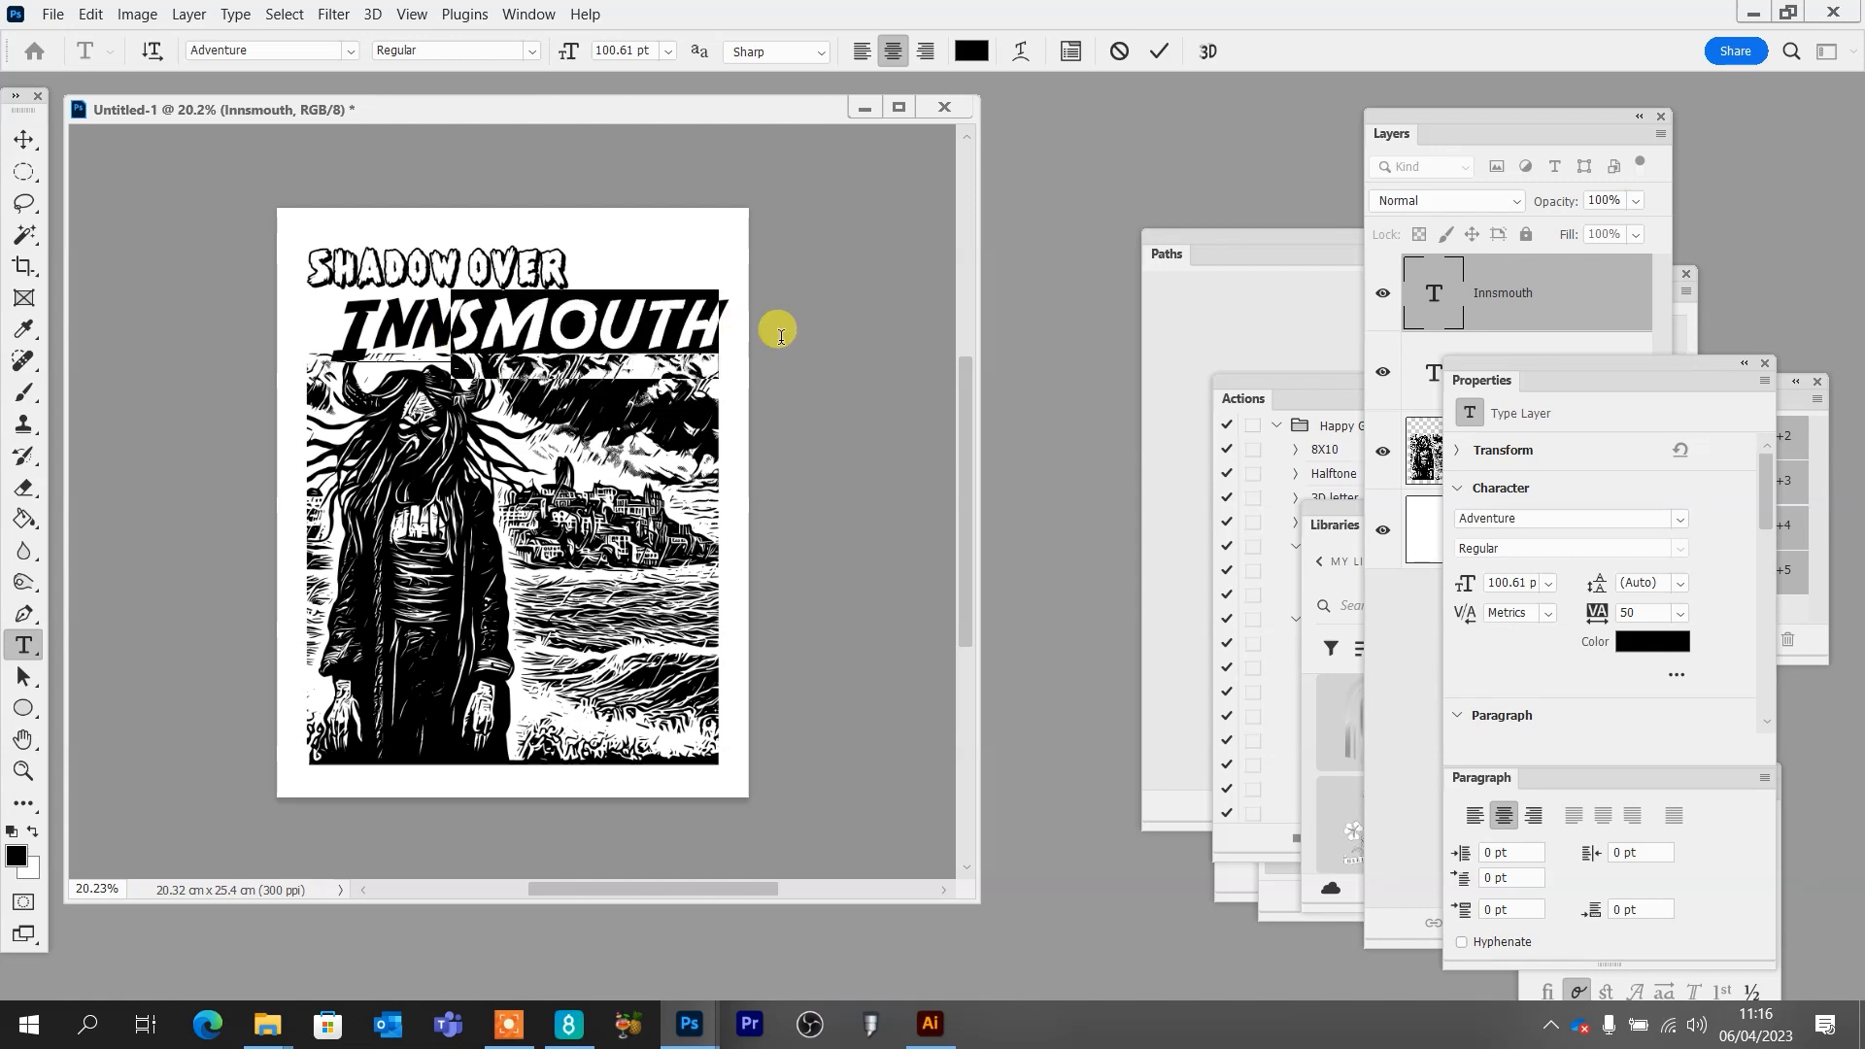
pyautogui.click(1679, 612)
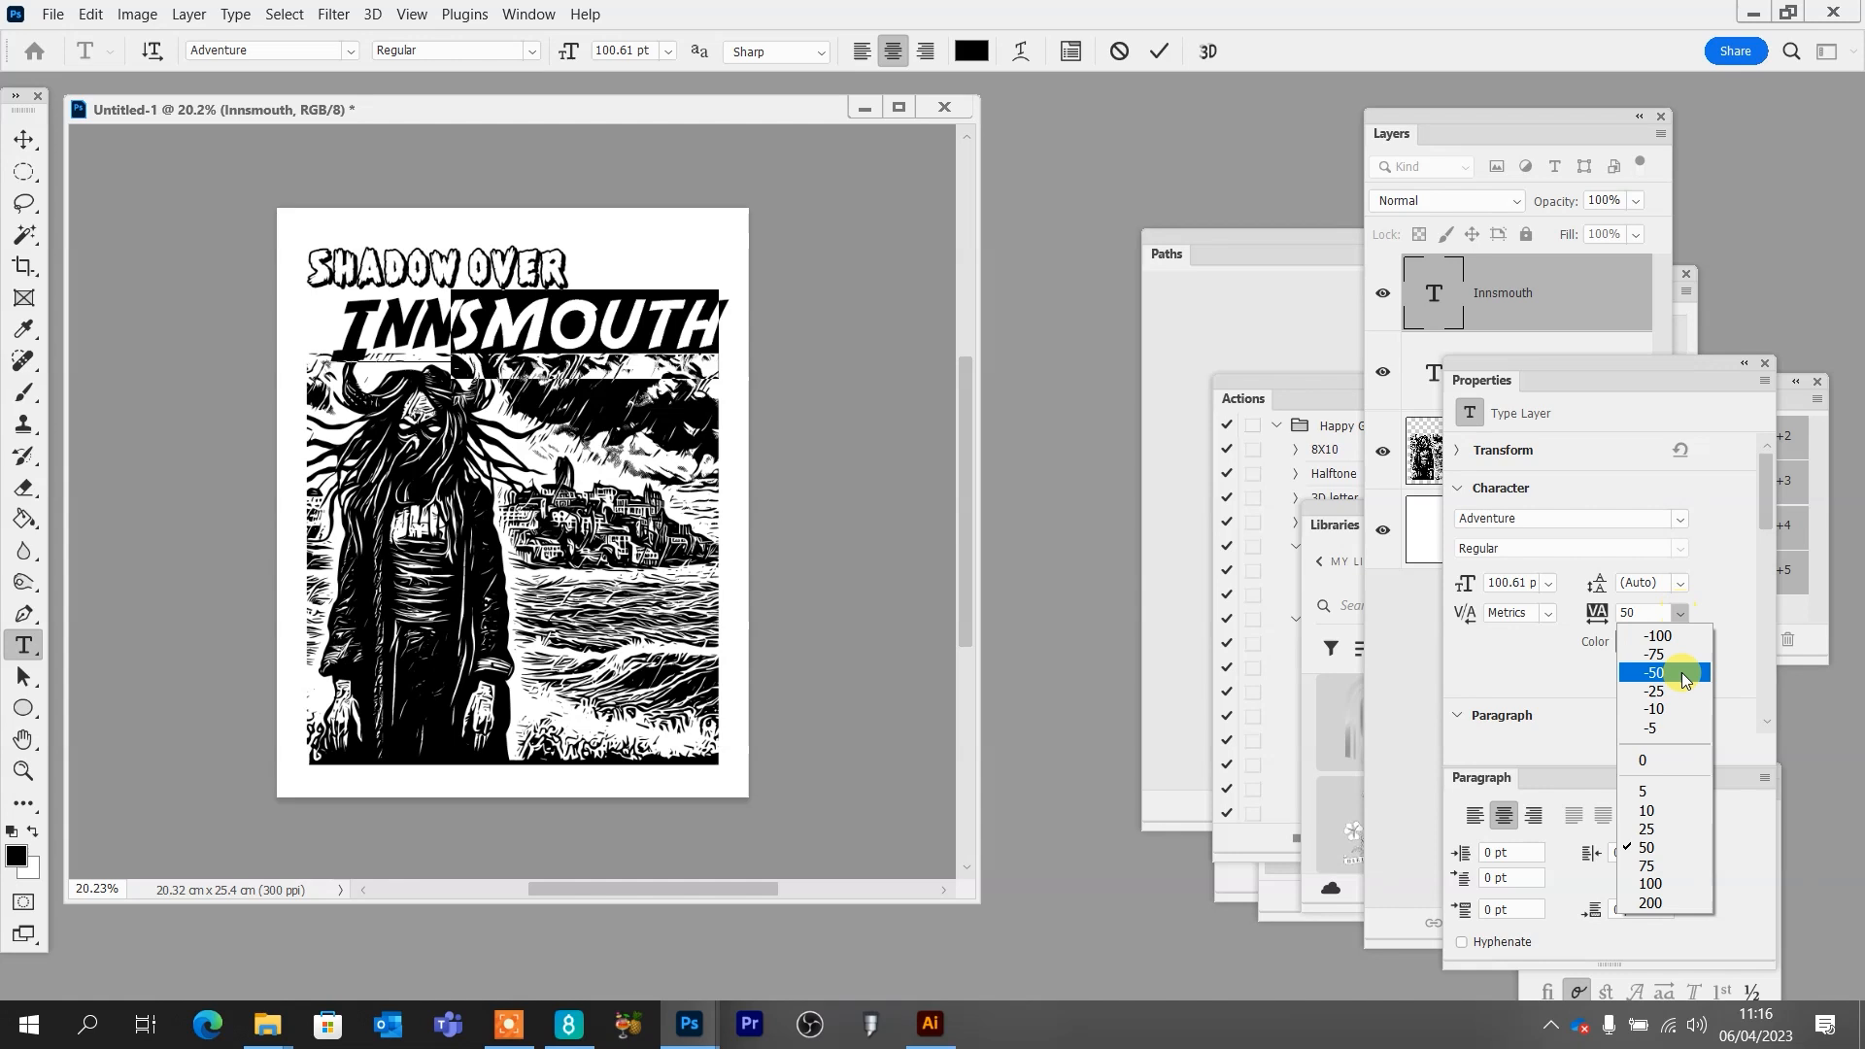
pyautogui.click(1668, 812)
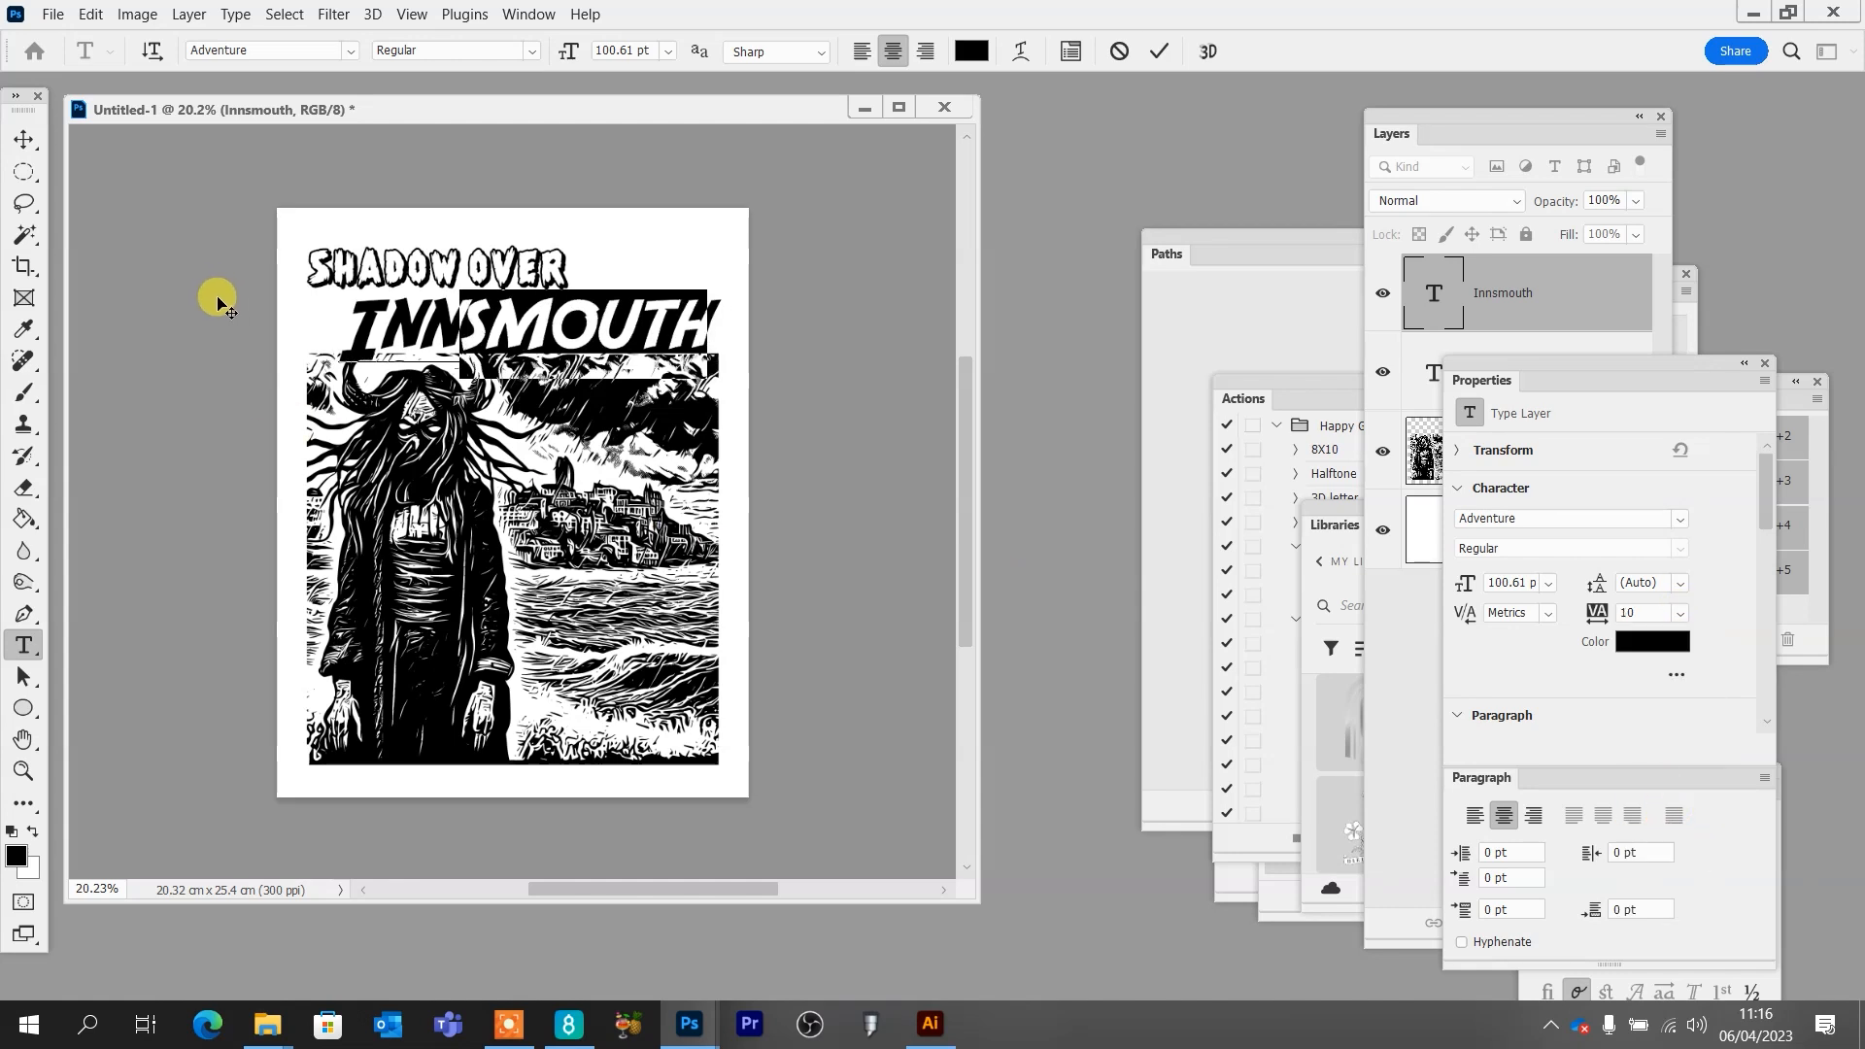
pyautogui.click(23, 138)
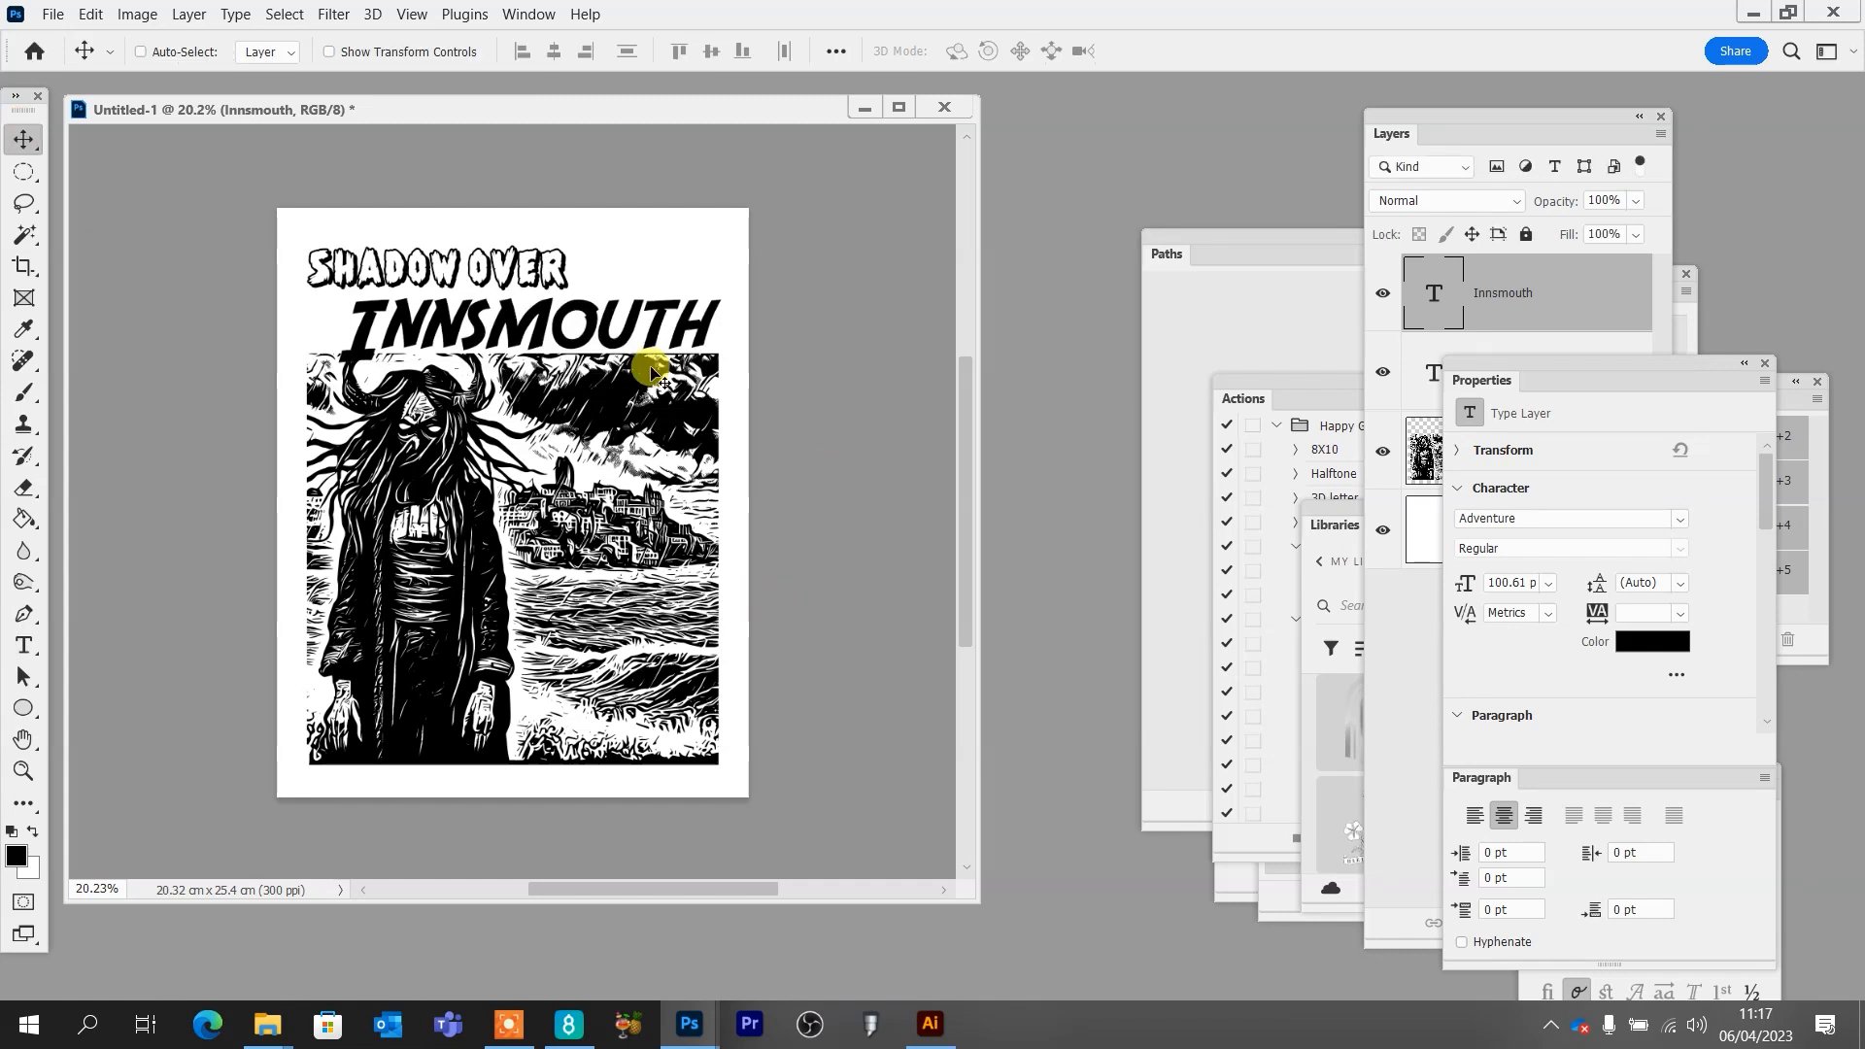
# Rotate the "Innsmouth" title slightly counterclockwise, enlarge it to about 104.5 pt and place it across the top edge of the artwork
pyautogui.hotkey('ctrl', 't')
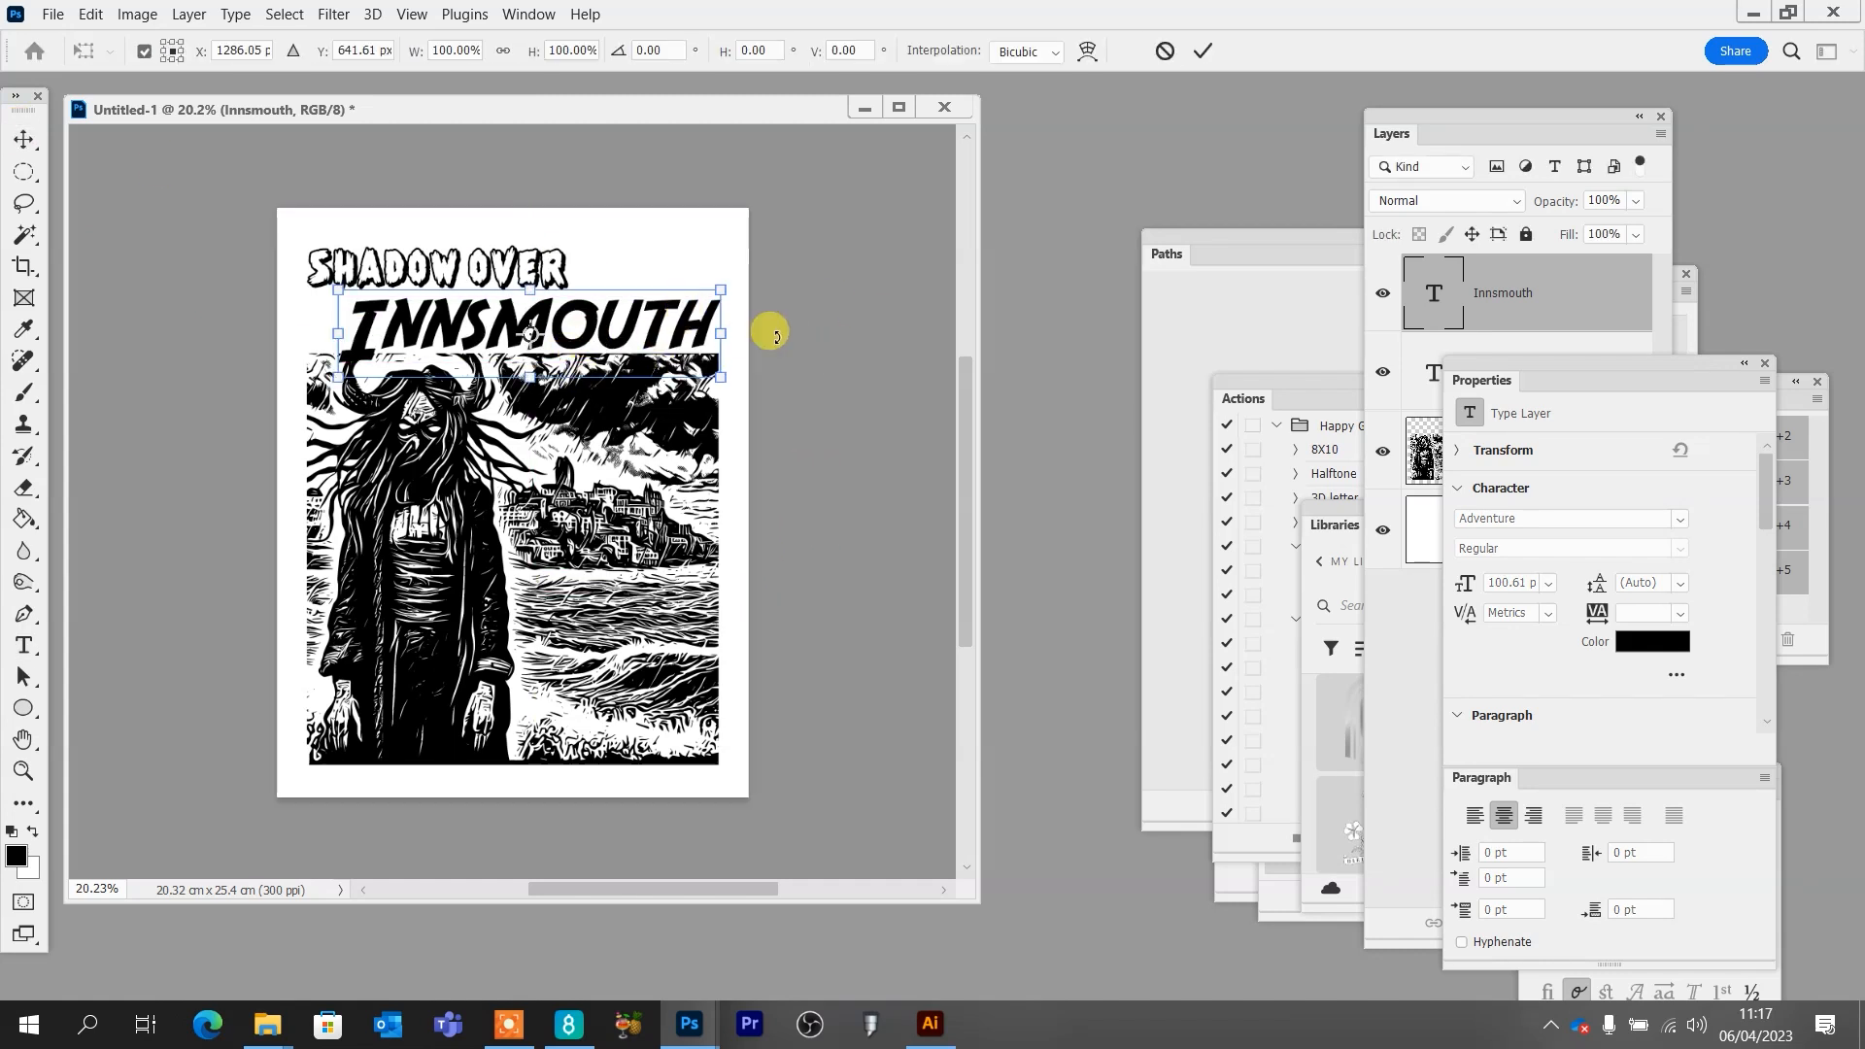
pyautogui.moveTo(720, 333); pyautogui.dragTo(625, 330)
pyautogui.moveTo(703, 279); pyautogui.dragTo(715, 264)
pyautogui.moveTo(651, 323); pyautogui.dragTo(648, 328)
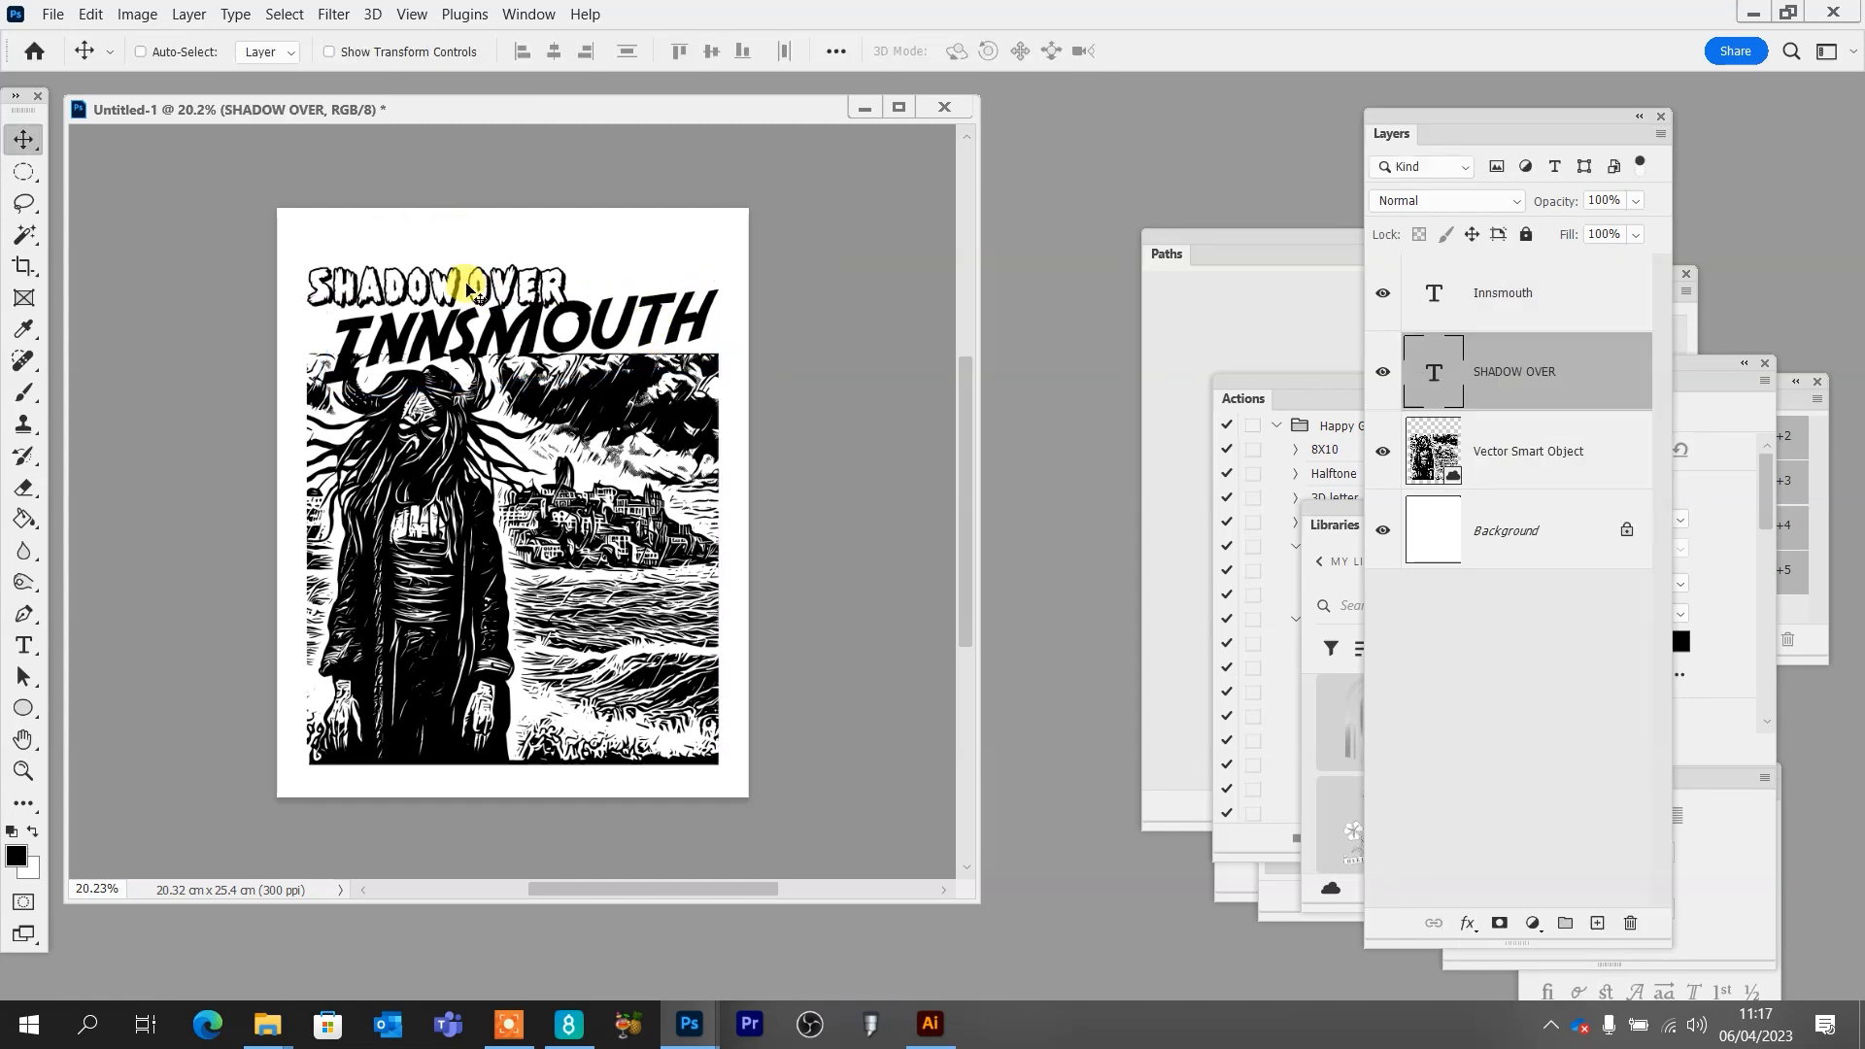
# Nudge the "SHADOW OVER" text up slightly to separate it from the slanted "Innsmouth" title
pyautogui.press('Up')
pyautogui.press('Up')
pyautogui.press('Up')
pyautogui.press('Up')
pyautogui.press('Up')
pyautogui.press('Up')
pyautogui.press('Up')
pyautogui.press('Up')
pyautogui.press('Up')
pyautogui.press('Up')
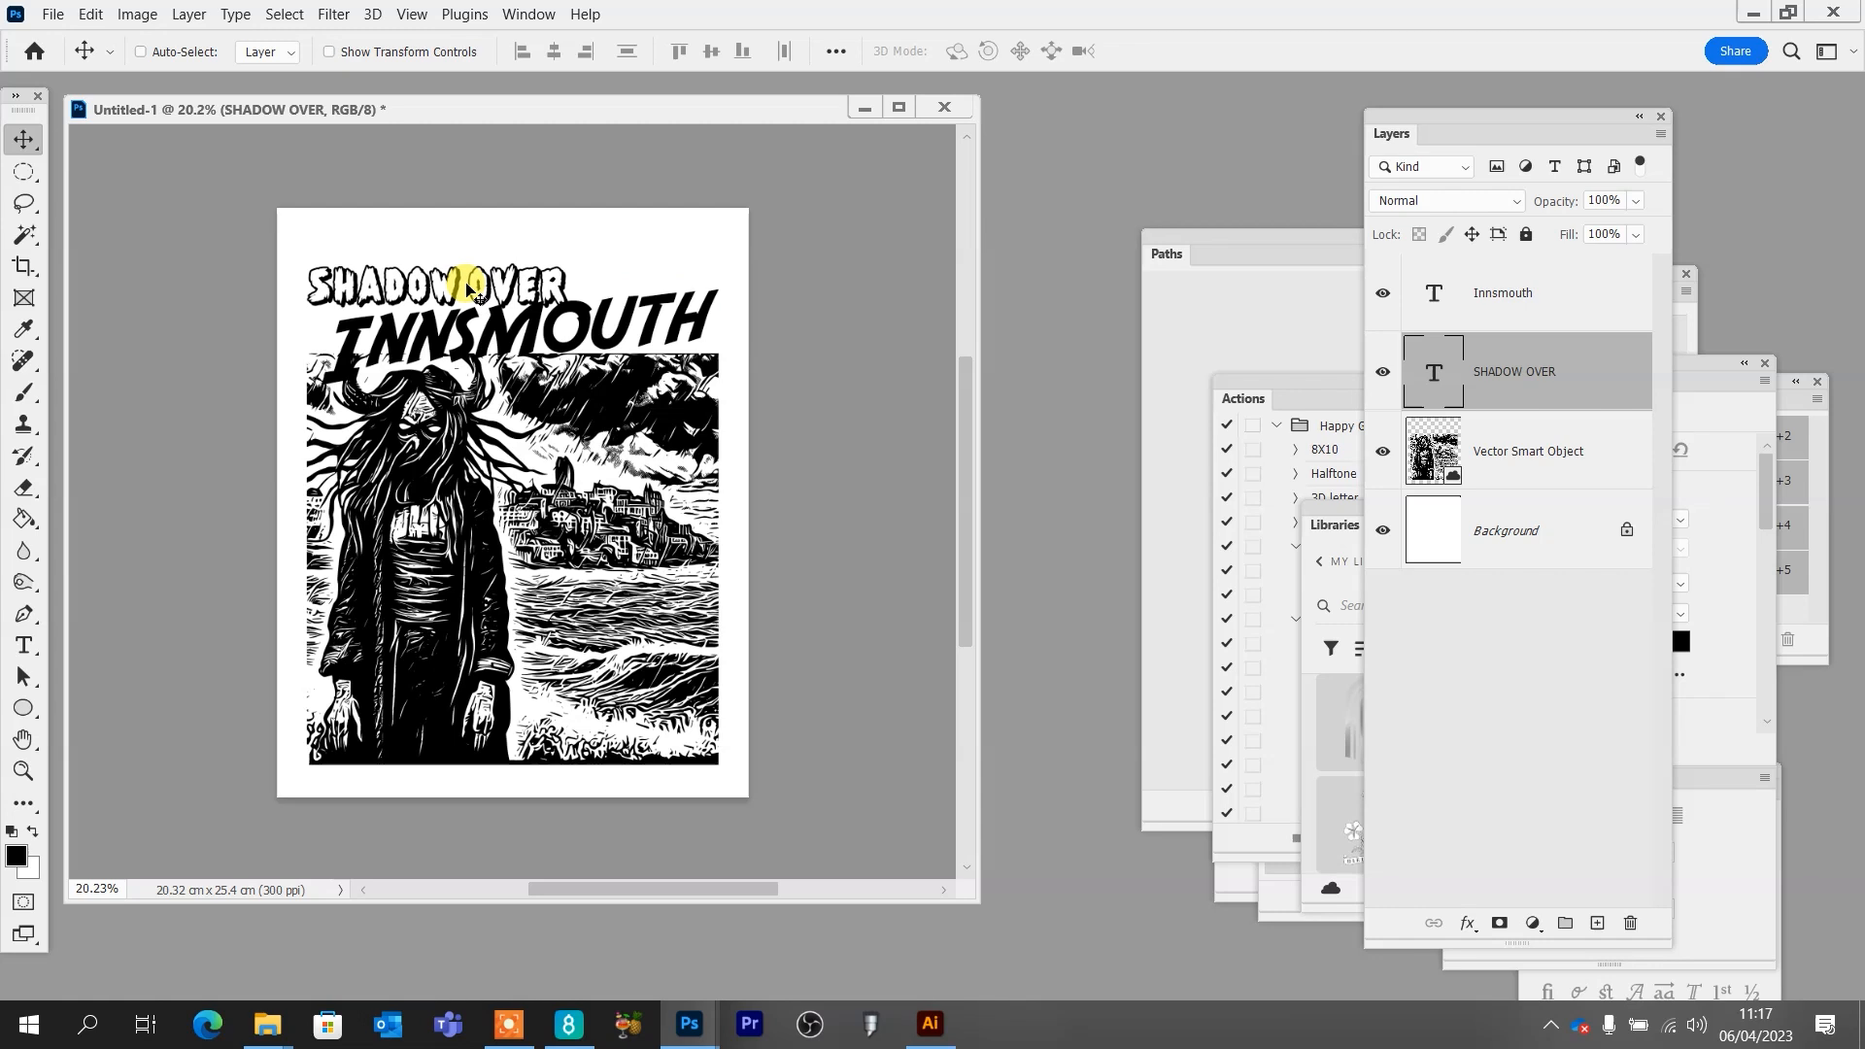
pyautogui.press('Up')
pyautogui.press('Up')
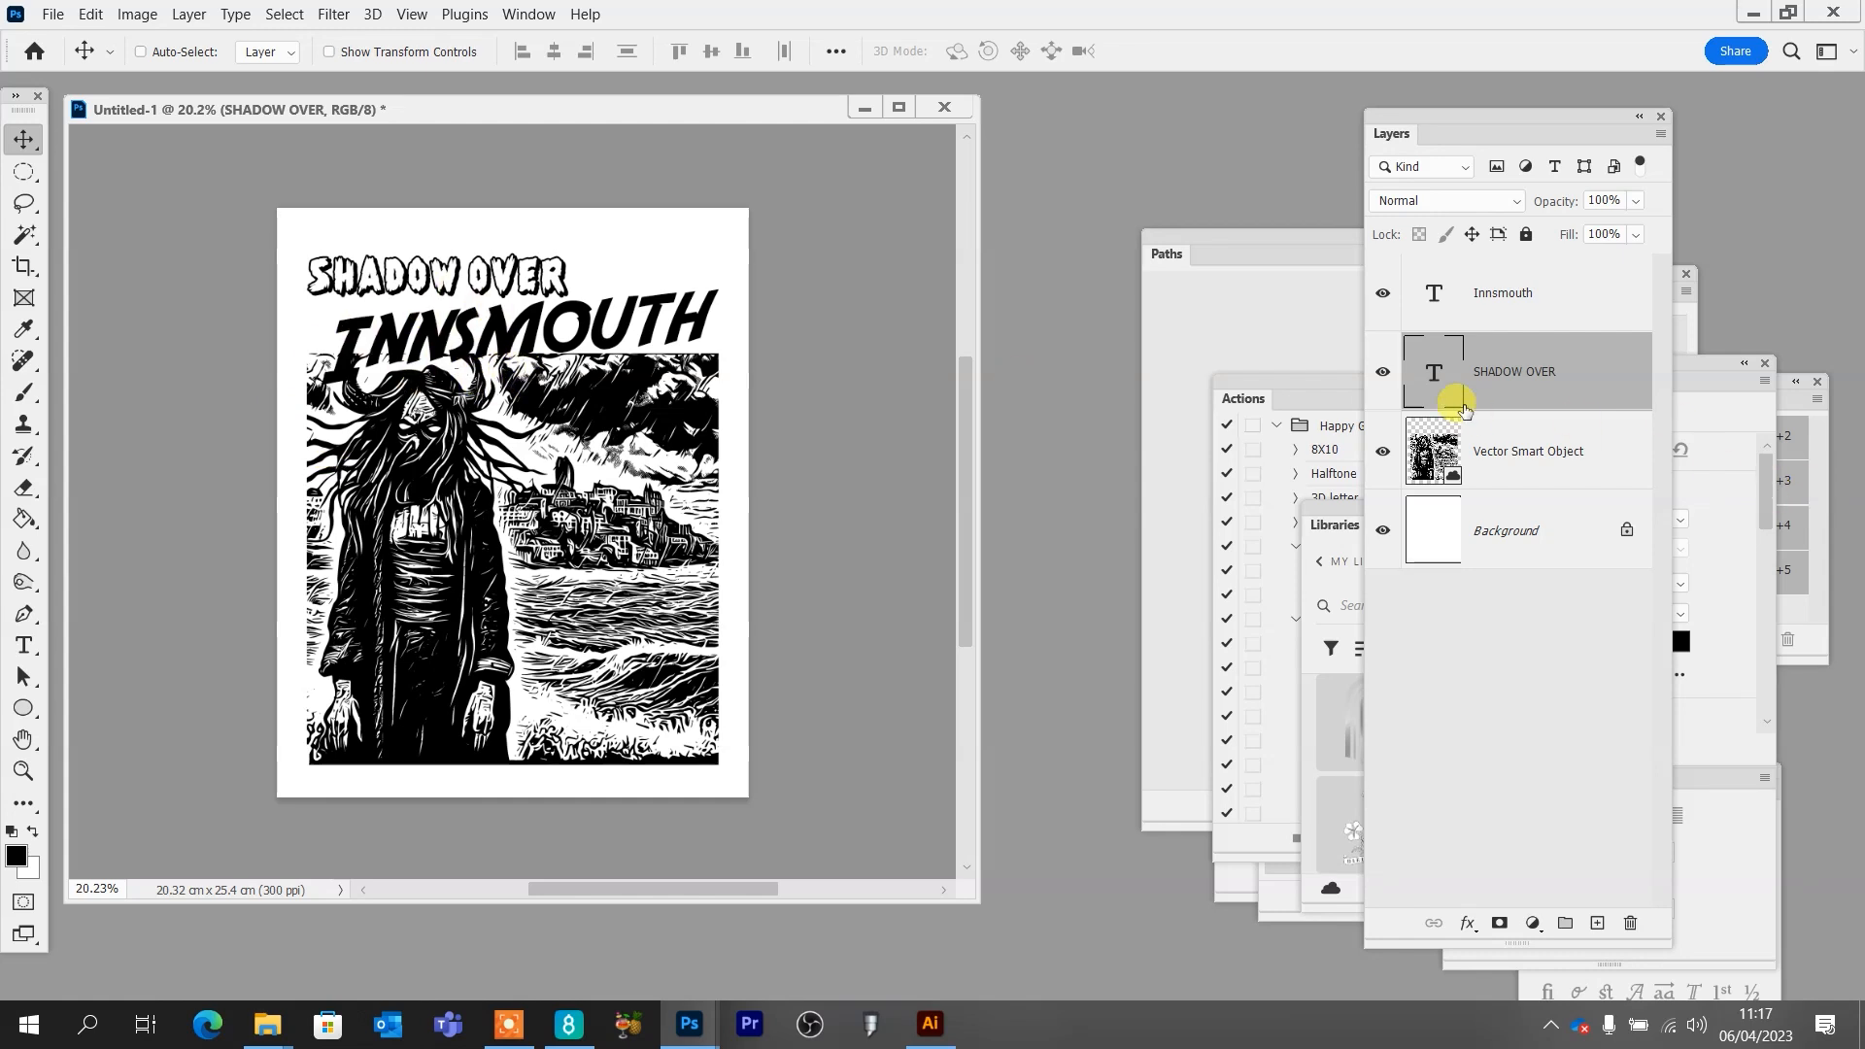
# Change the text color of the "Innsmouth" title to white (ffffff)
pyautogui.click(1437, 289)
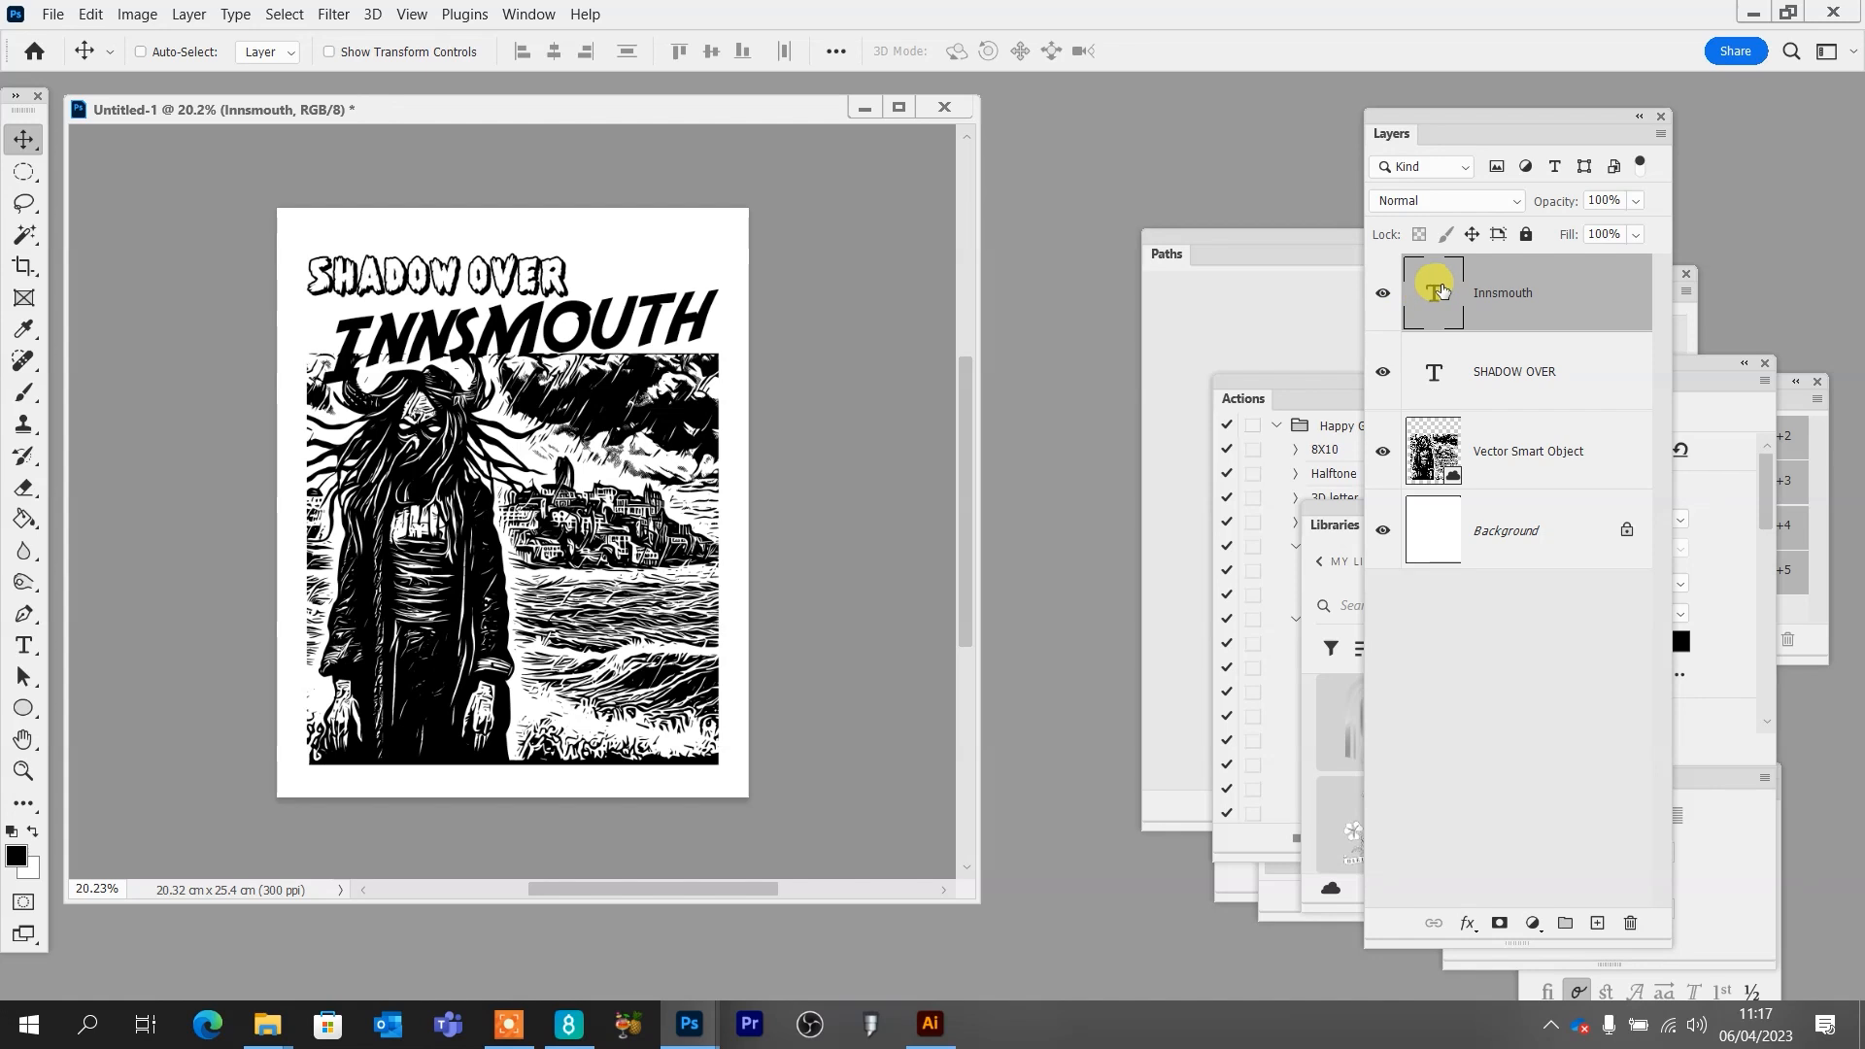
pyautogui.doubleClick(1435, 287)
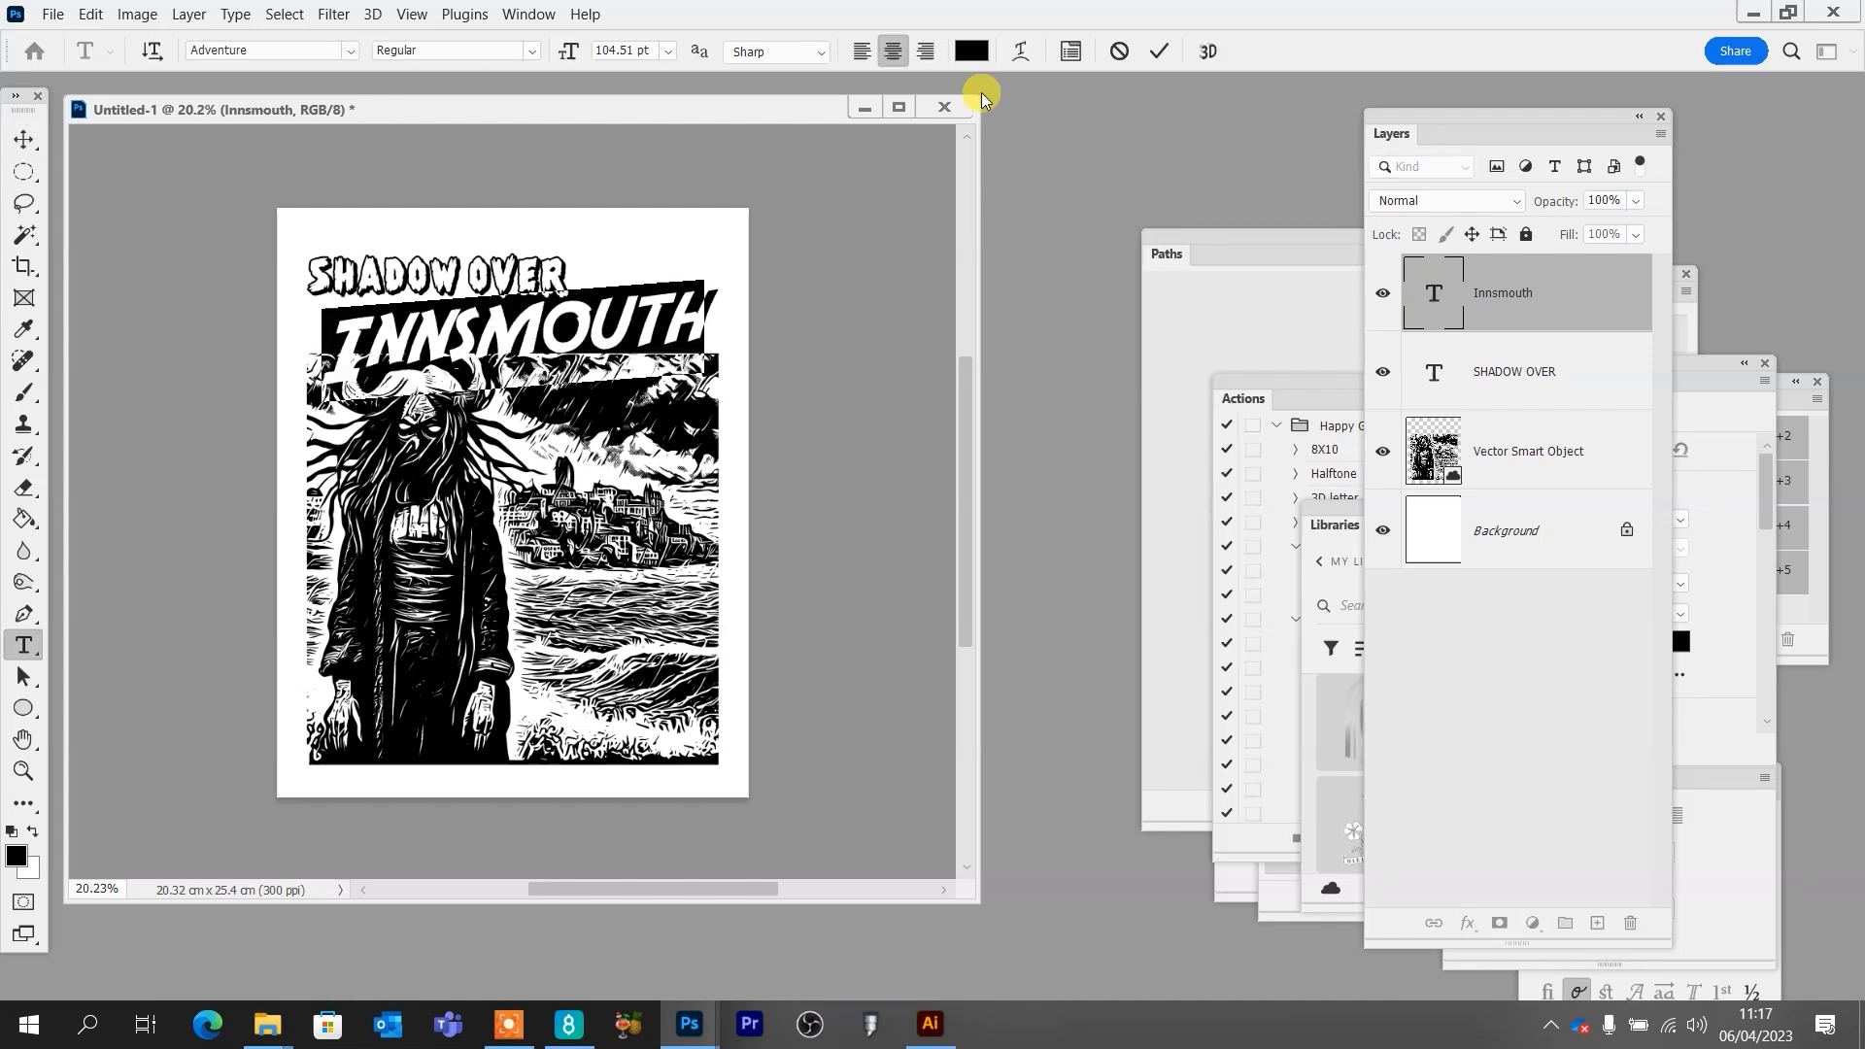
pyautogui.click(966, 59)
pyautogui.moveTo(1133, 405); pyautogui.dragTo(1108, 356)
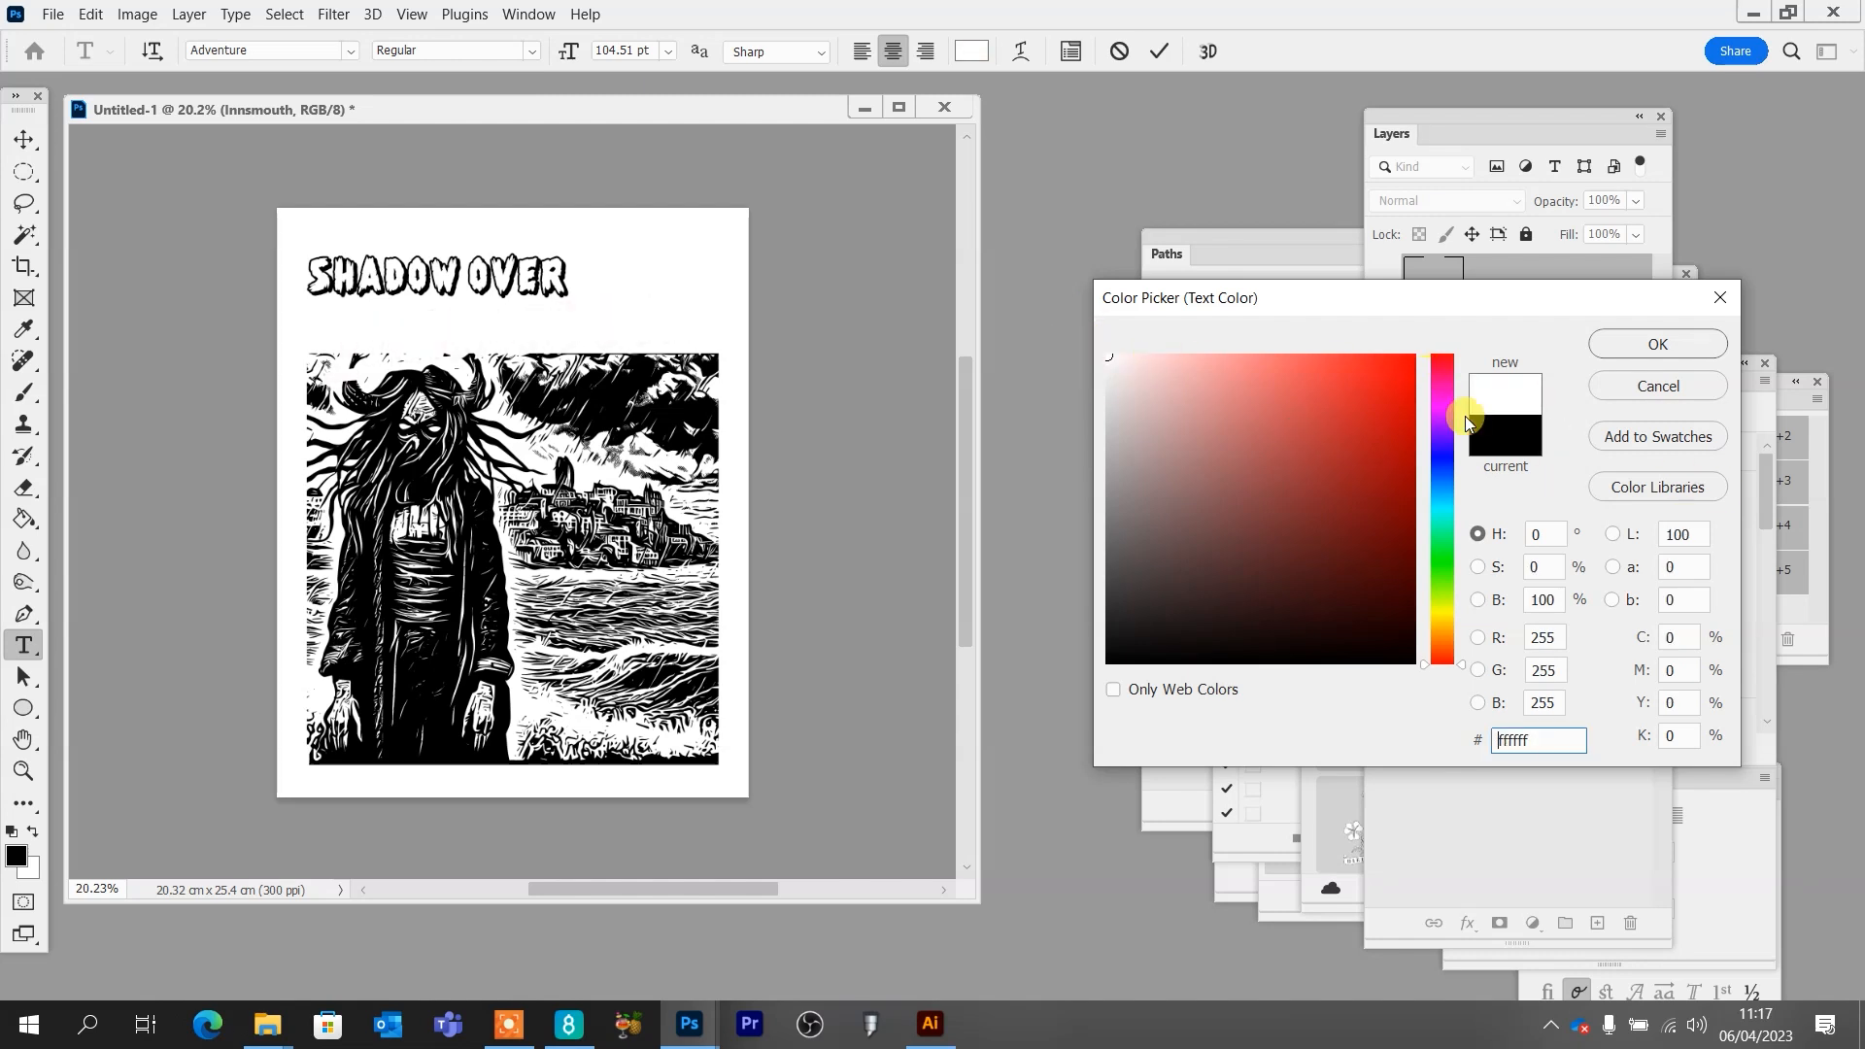
pyautogui.click(1661, 347)
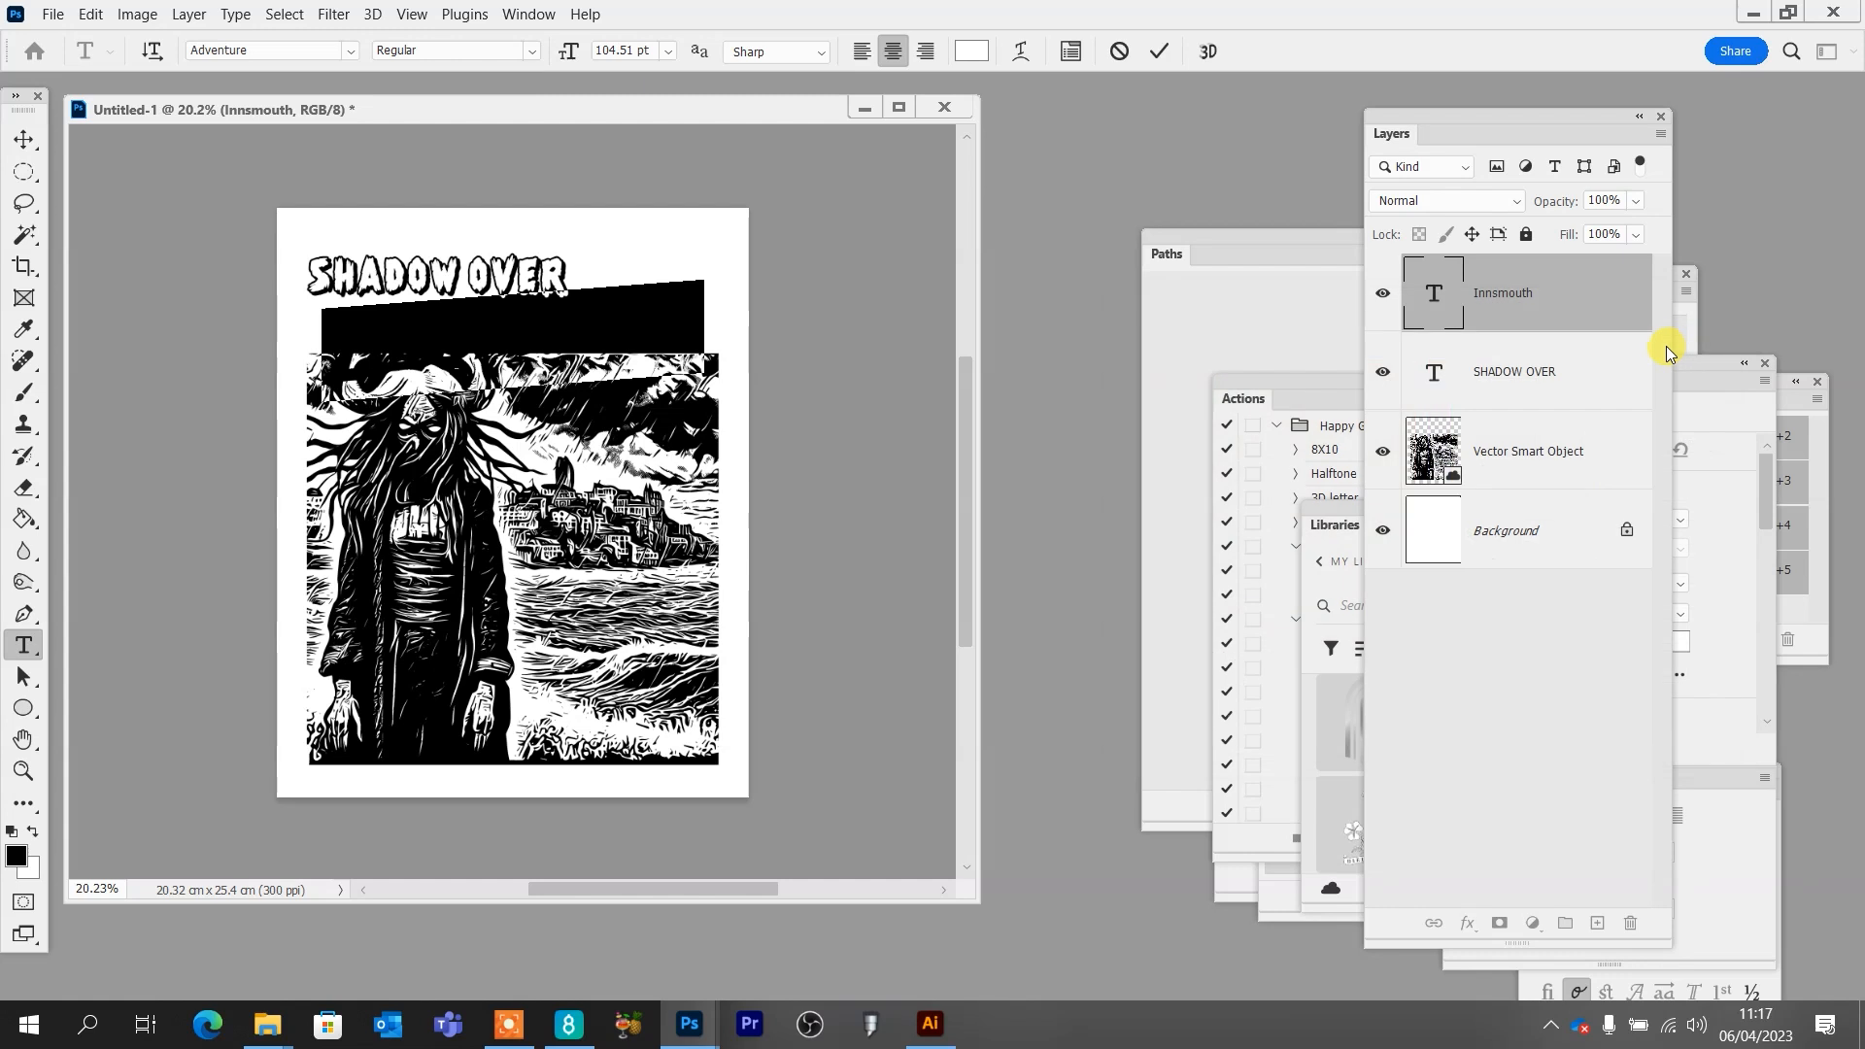
# Add a black outside stroke of 13 px to the "Innsmouth" title layer
pyautogui.click(24, 139)
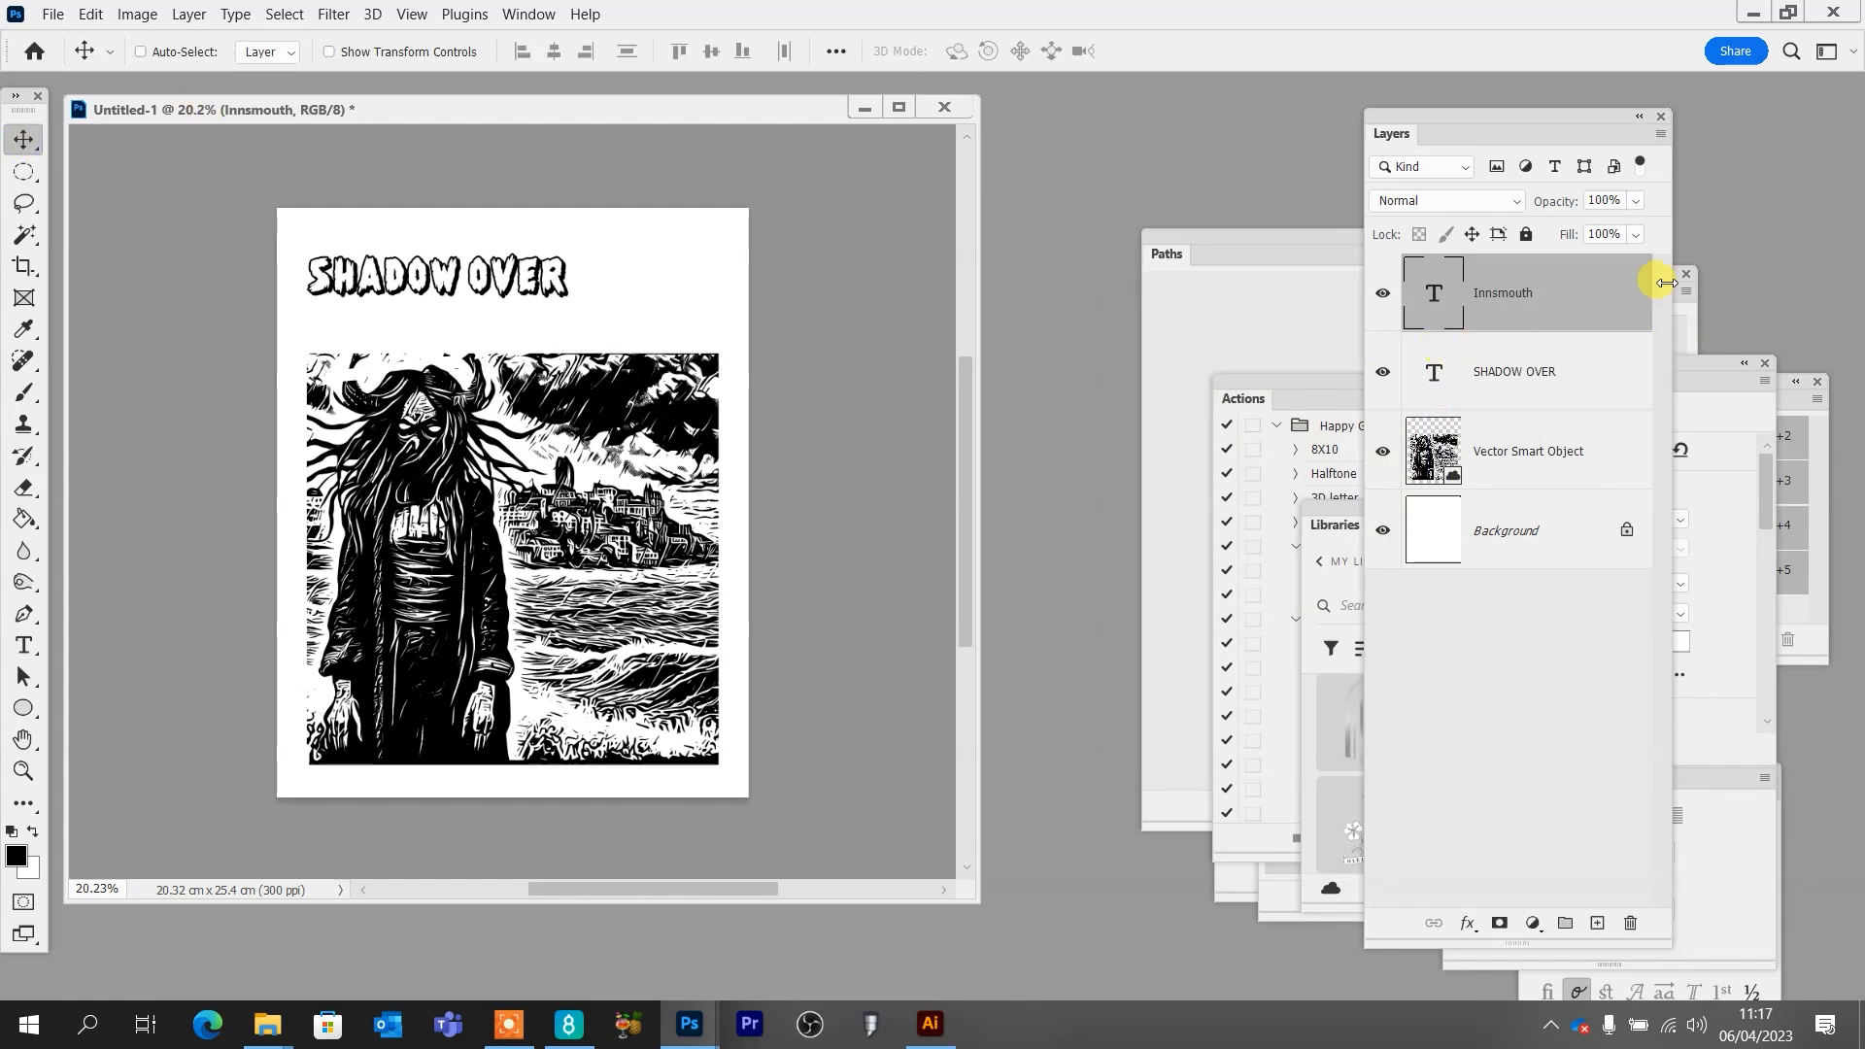
pyautogui.doubleClick(1589, 288)
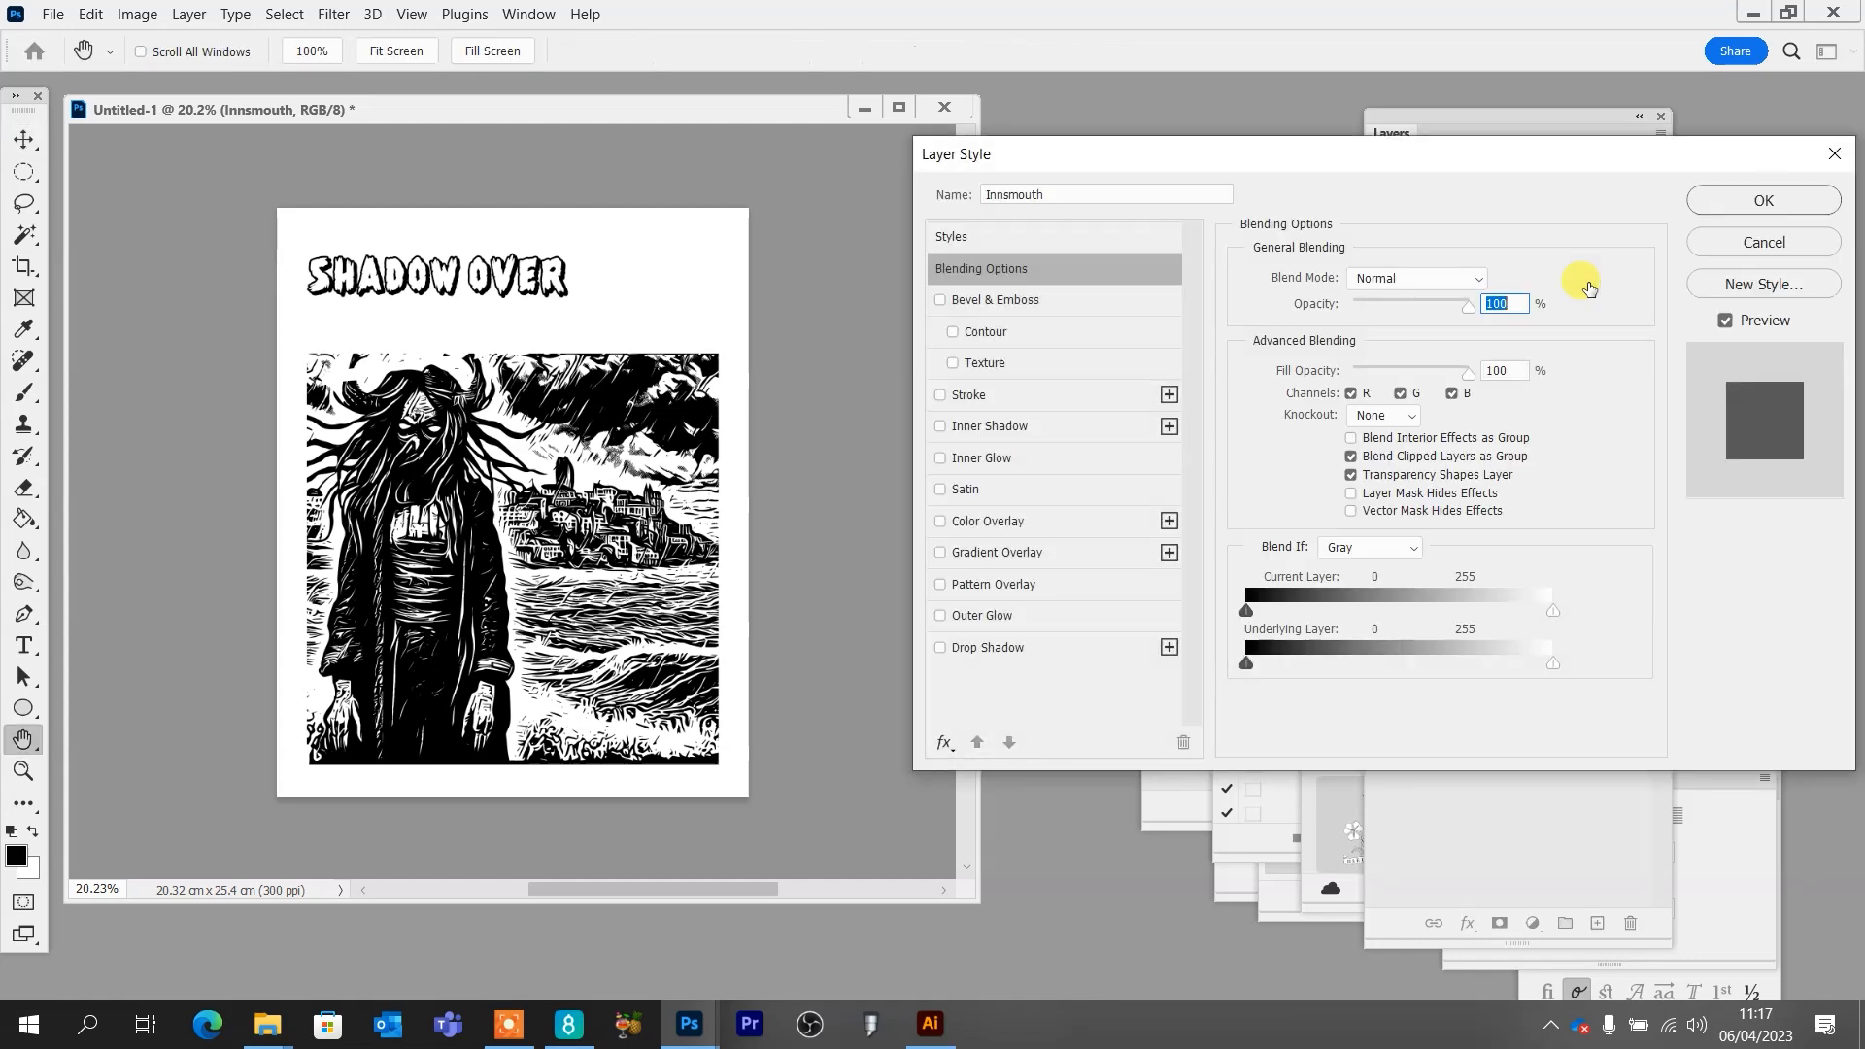
pyautogui.click(977, 397)
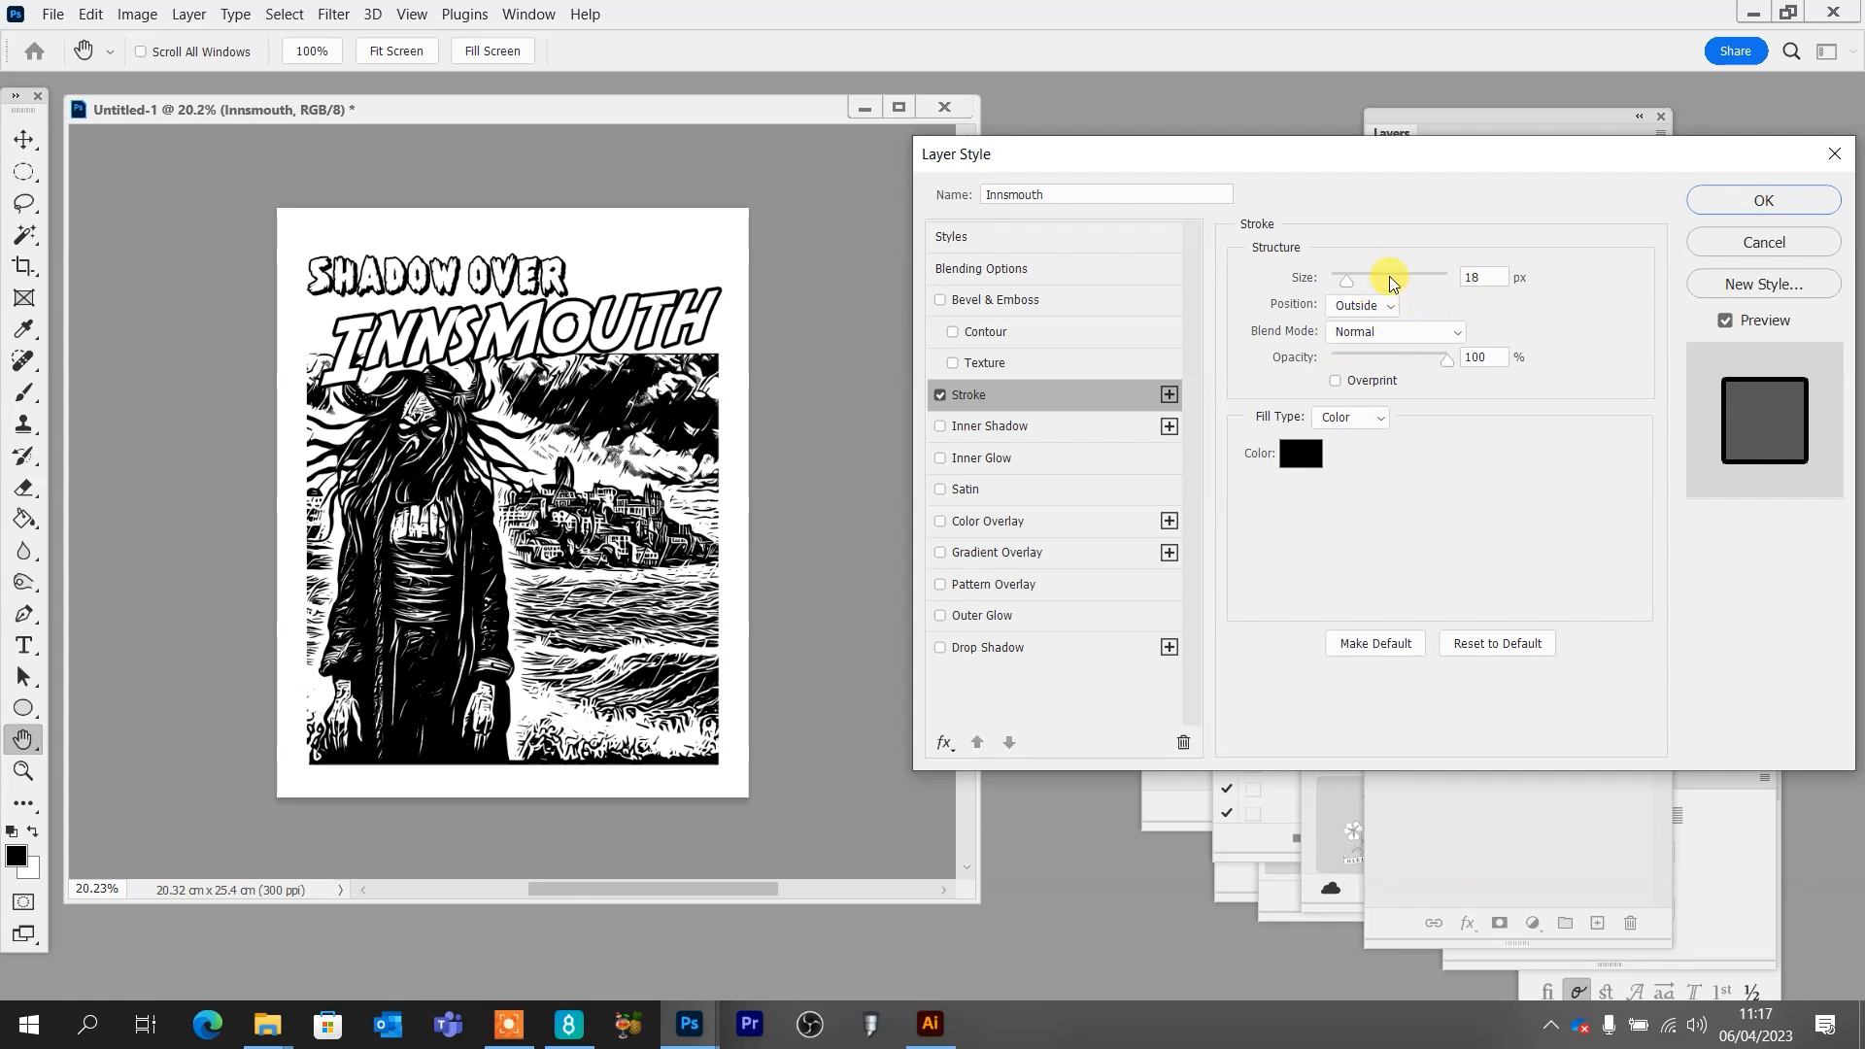
pyautogui.moveTo(1346, 282); pyautogui.dragTo(1345, 279)
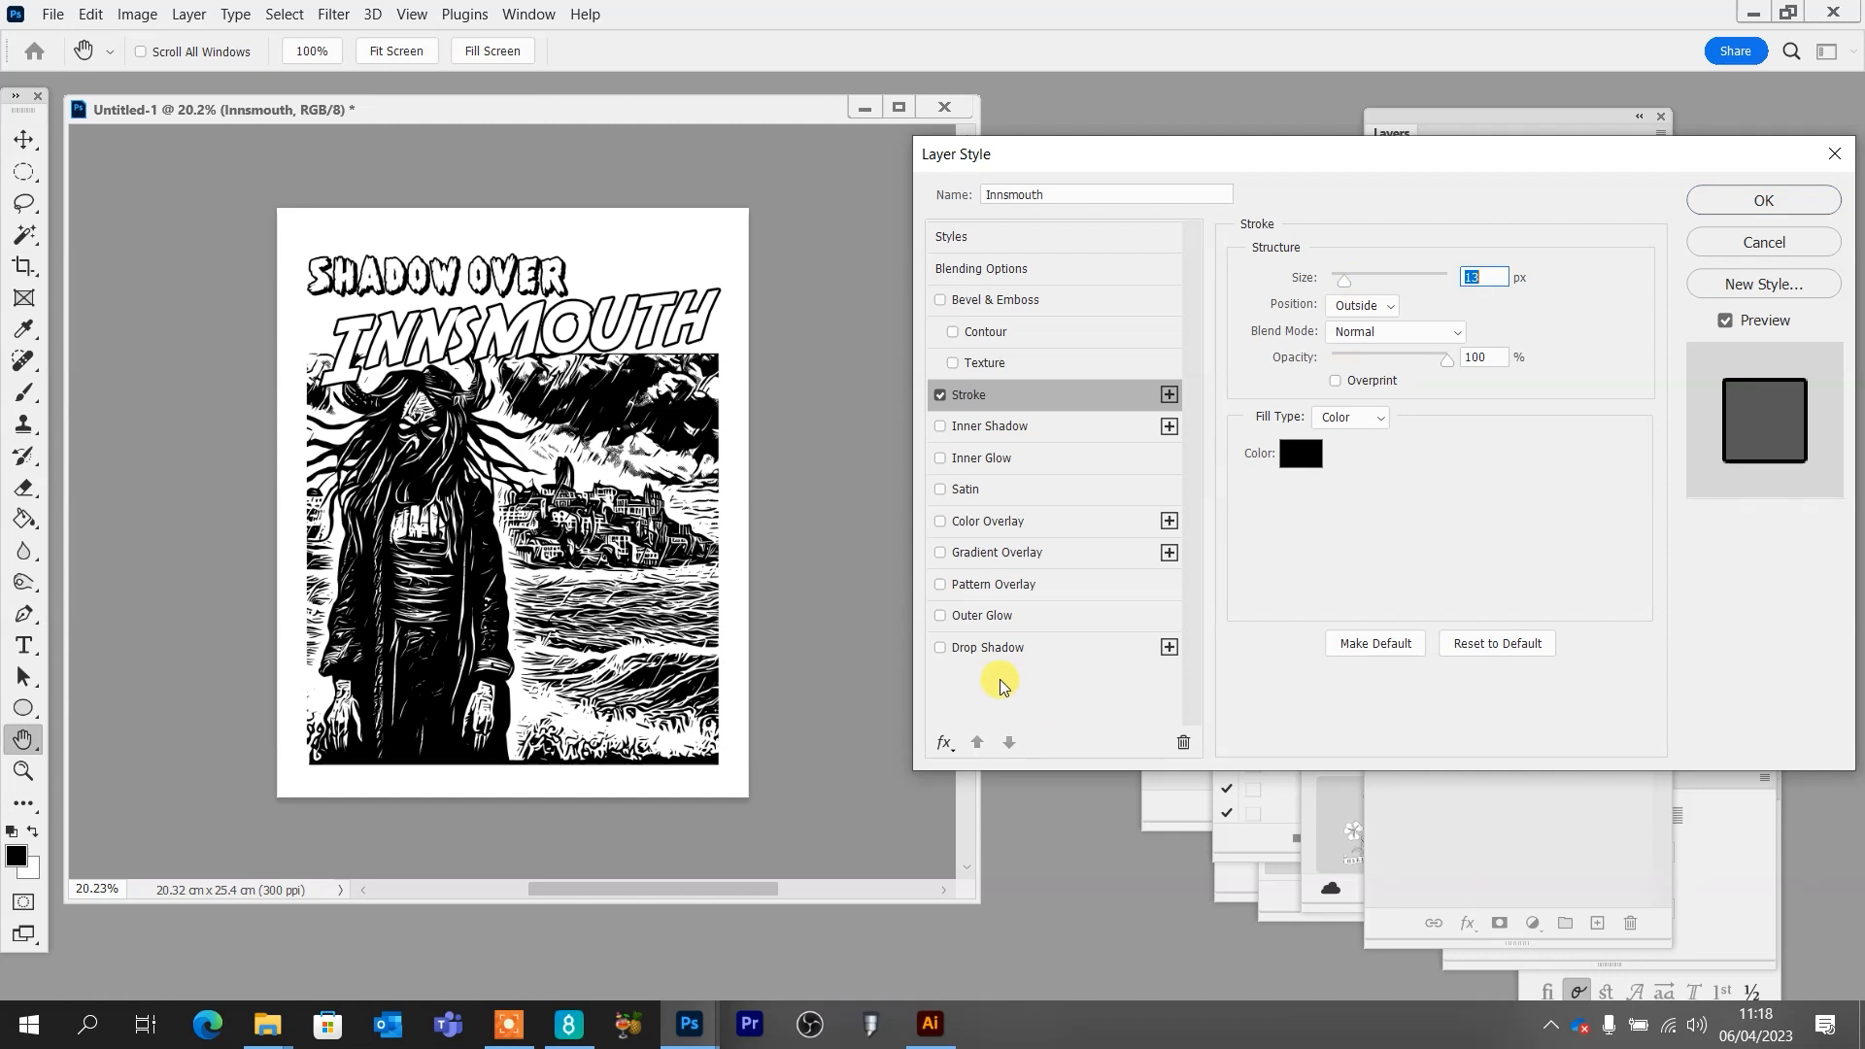
# Add a black drop shadow to the "Innsmouth" title with an angle of 124° and a distance of 29 px
pyautogui.click(952, 648)
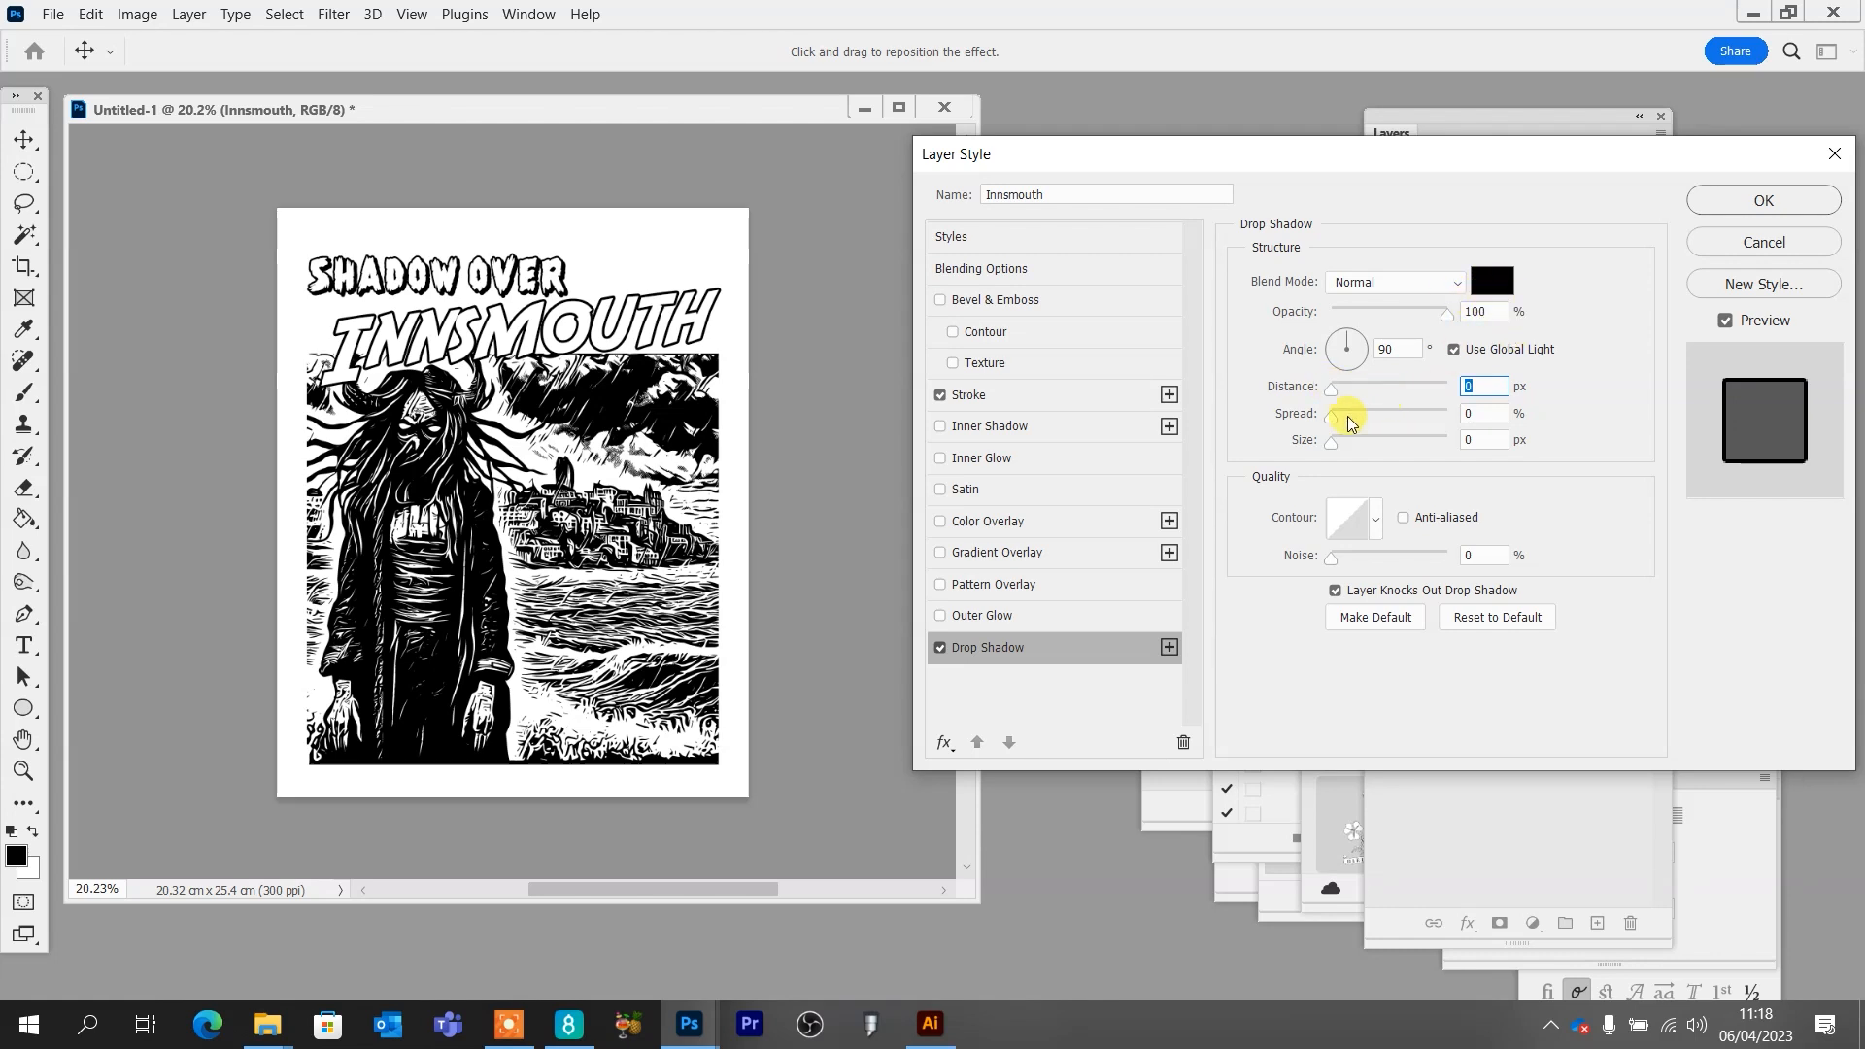
pyautogui.moveTo(1332, 388); pyautogui.dragTo(1334, 336)
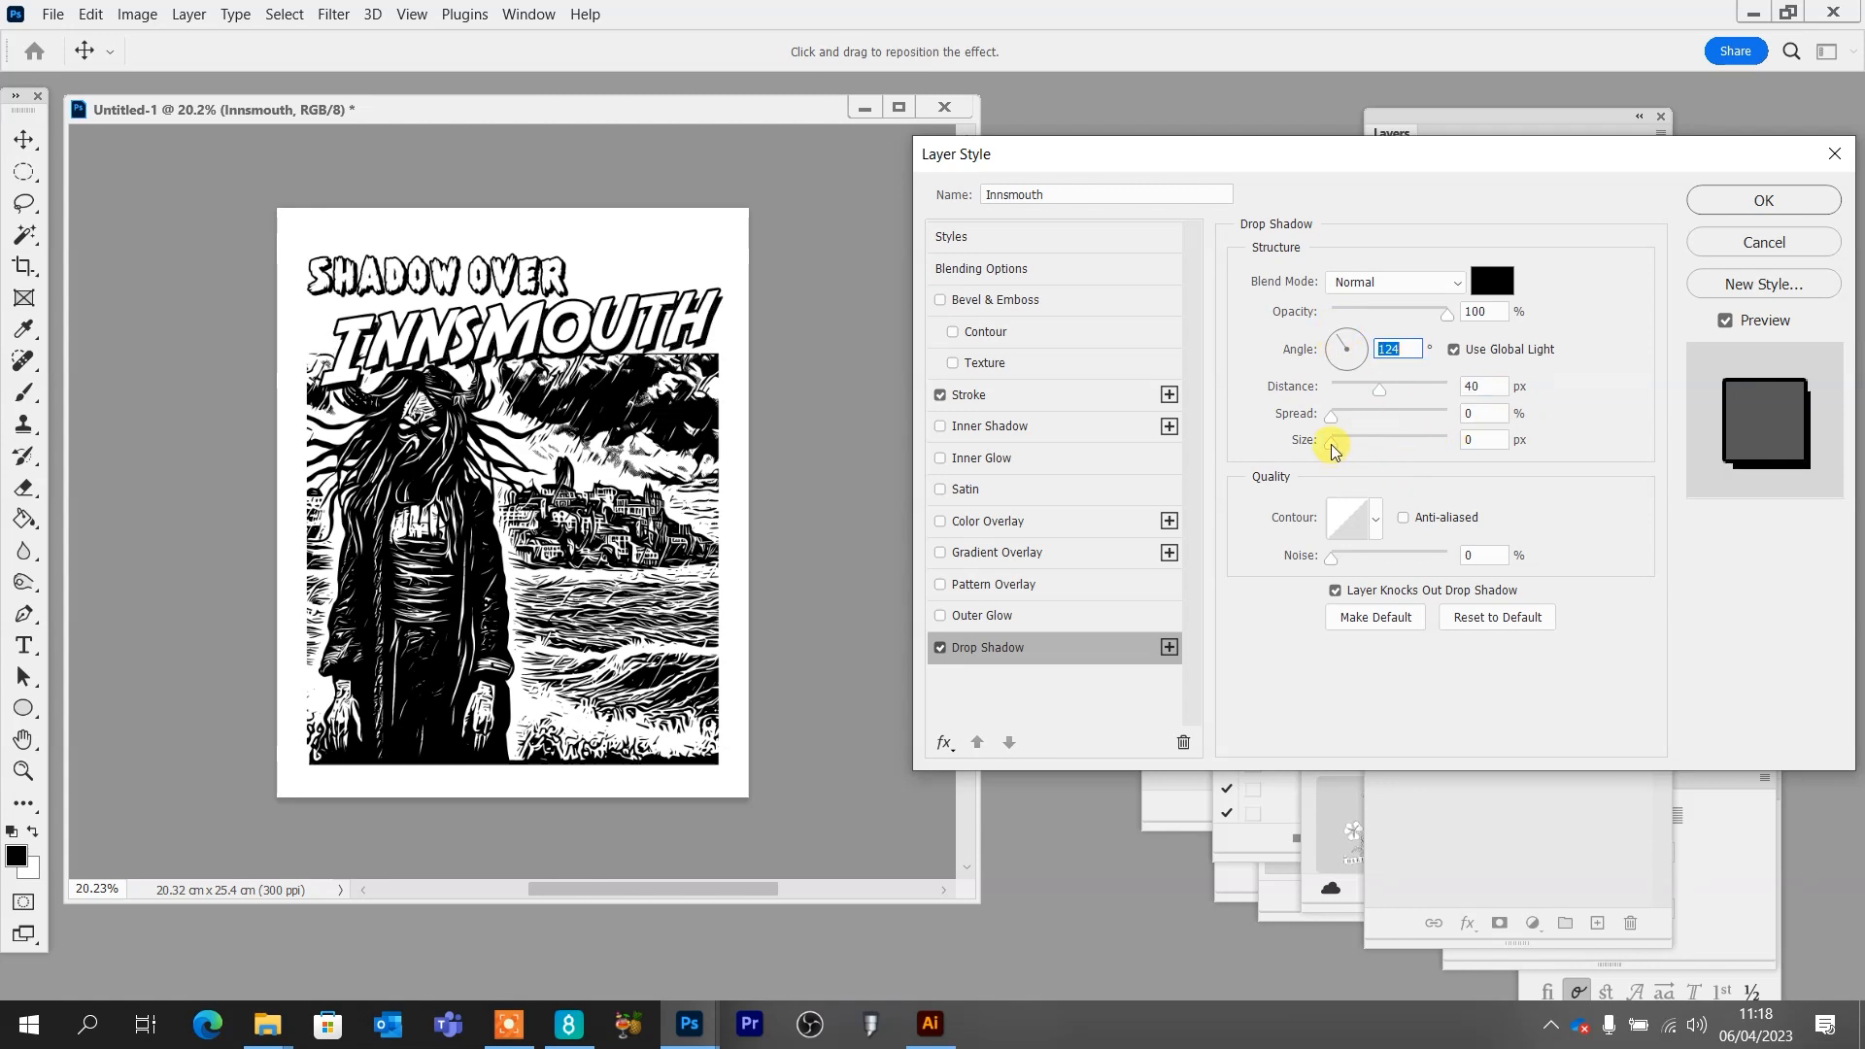
pyautogui.moveTo(1345, 447); pyautogui.dragTo(1367, 390)
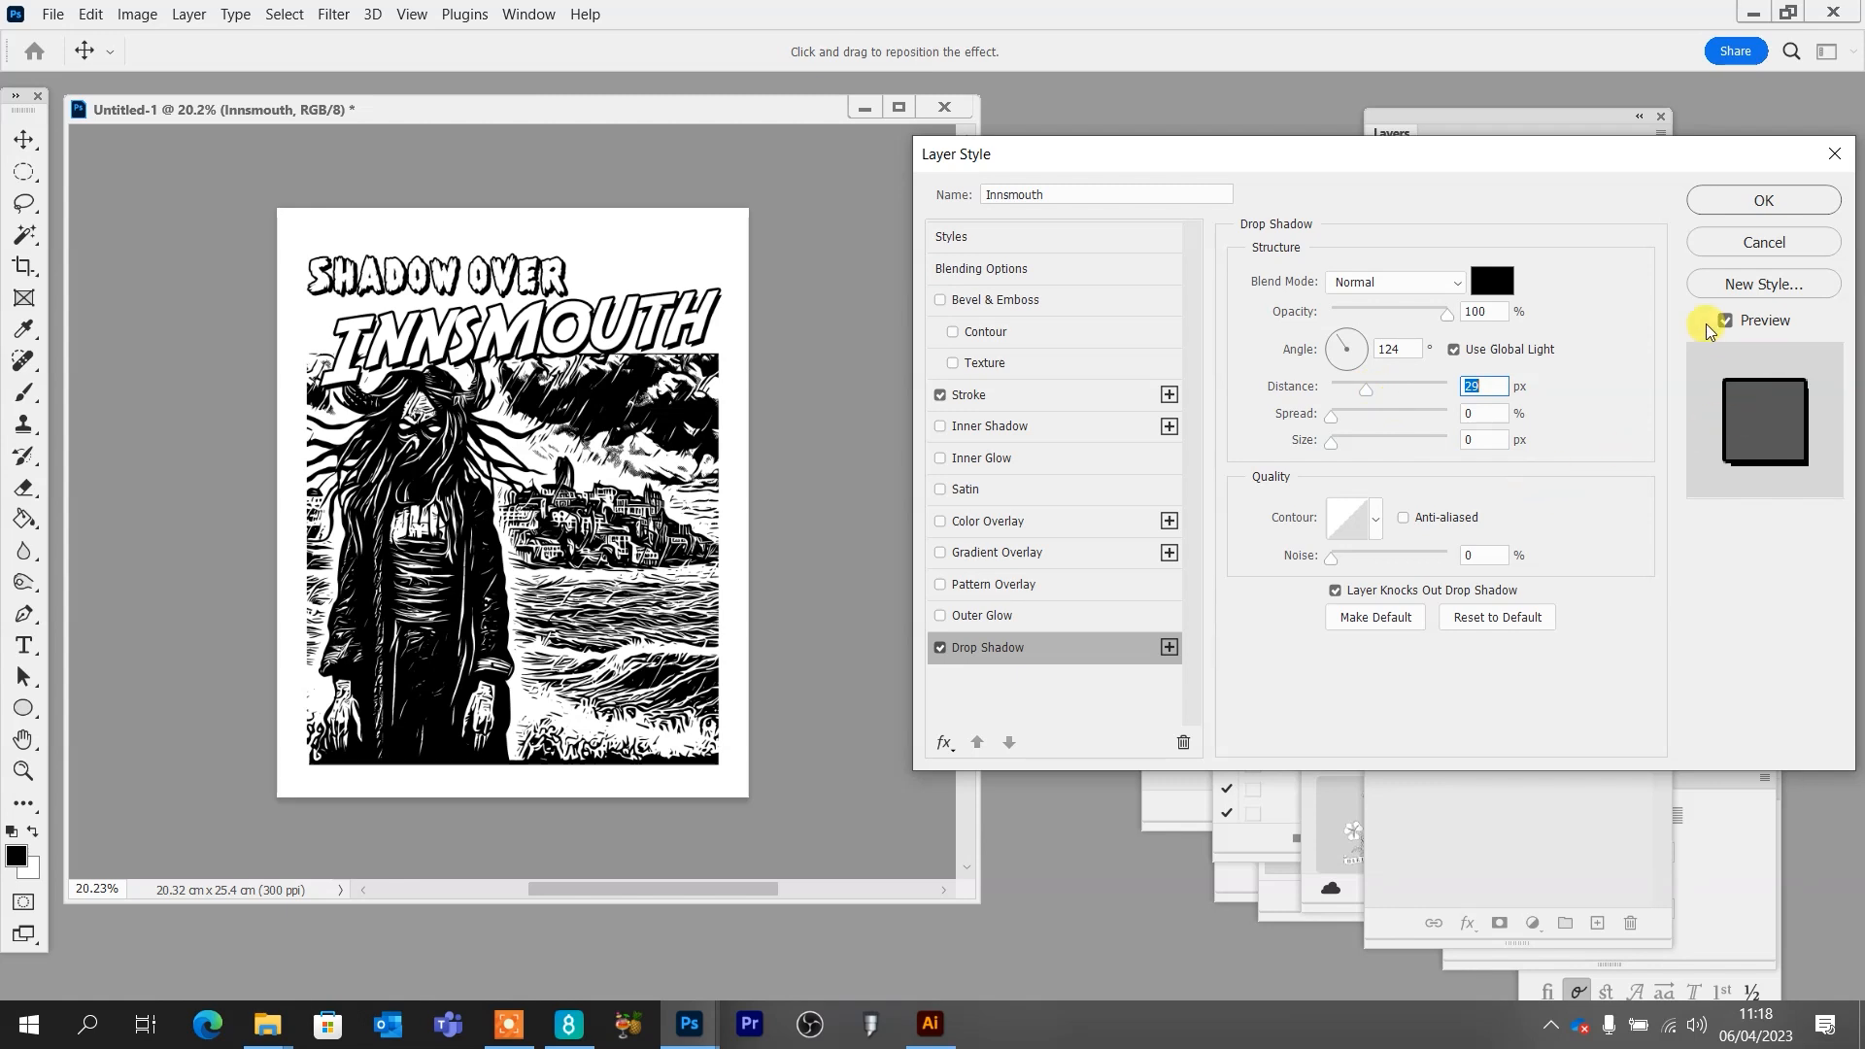
pyautogui.click(1761, 199)
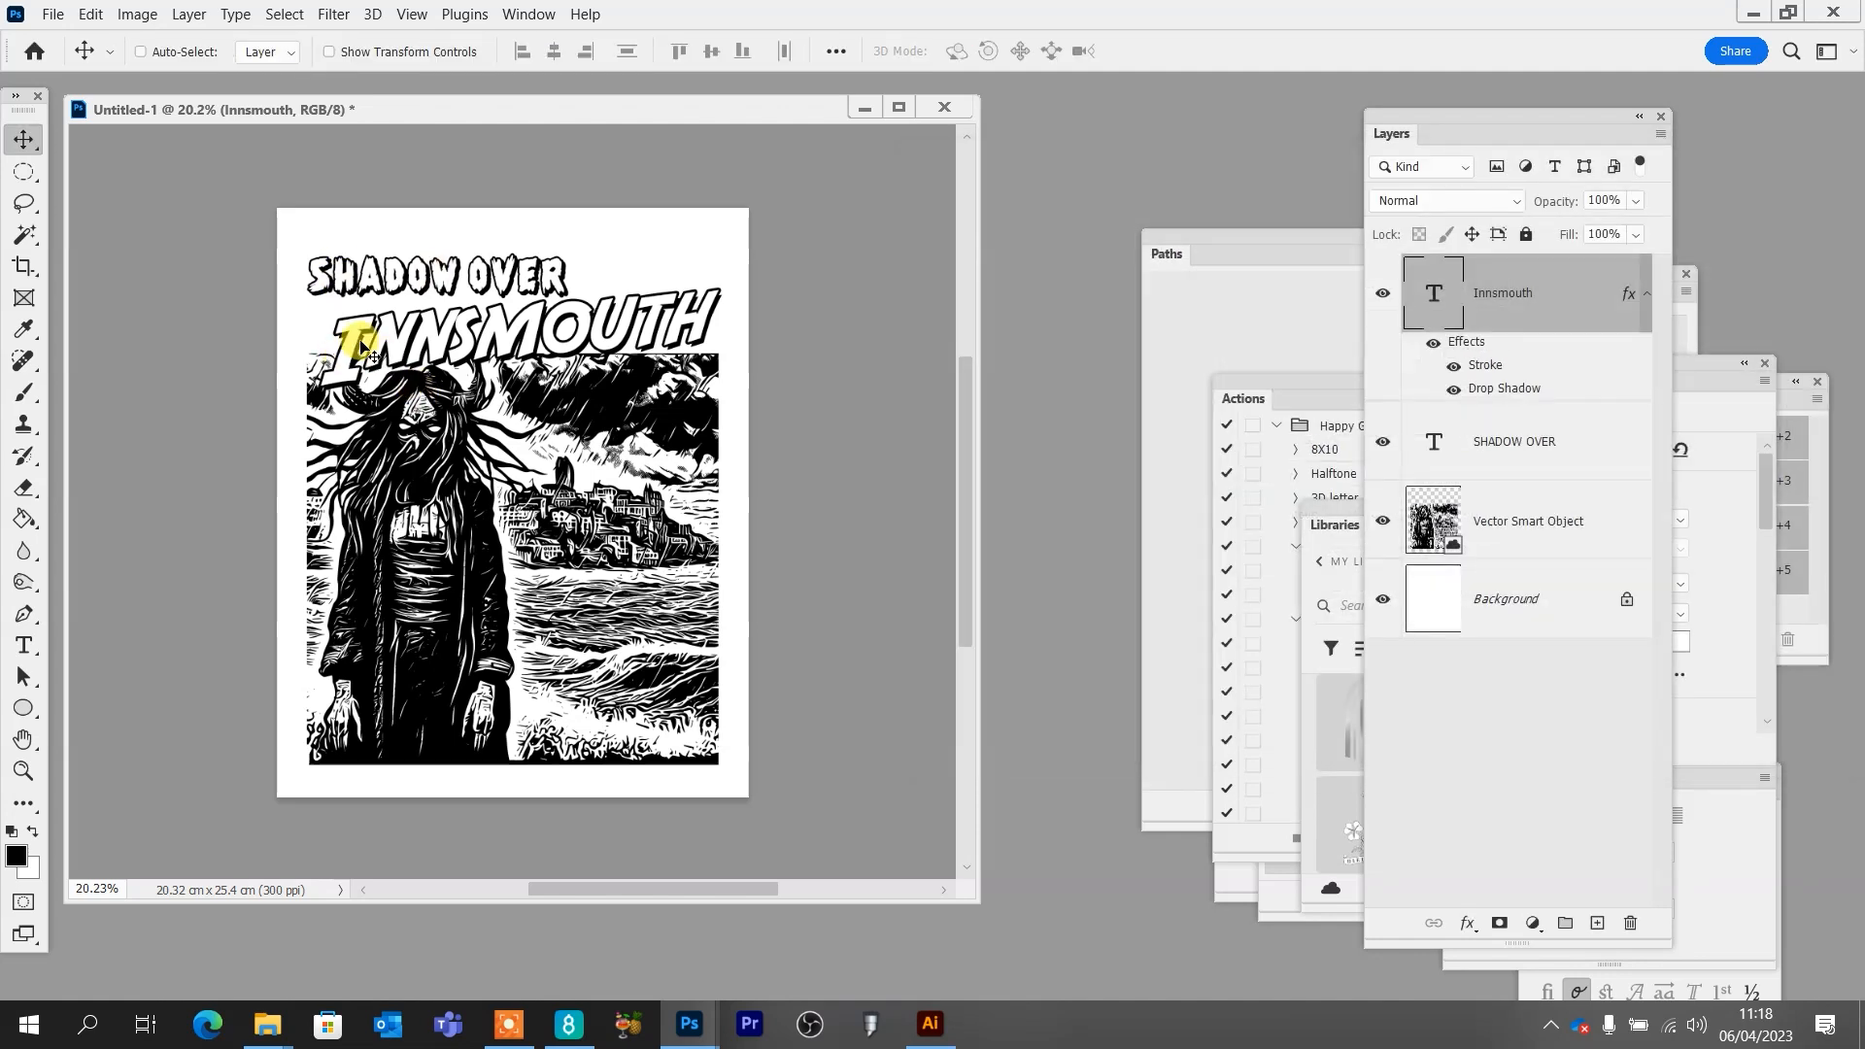
# Enlarge the initial "I" of the "Innsmouth" title to 130.64 pt
pyautogui.press('t')
pyautogui.moveTo(363, 343); pyautogui.dragTo(334, 340)
pyautogui.hotkey('ctrl', 'shift', '.')
pyautogui.hotkey('ctrl', 'shift', '.')
pyautogui.hotkey('ctrl', 'shift', '.')
pyautogui.hotkey('ctrl', 'shift', '.')
pyautogui.hotkey('ctrl', 'shift', '.')
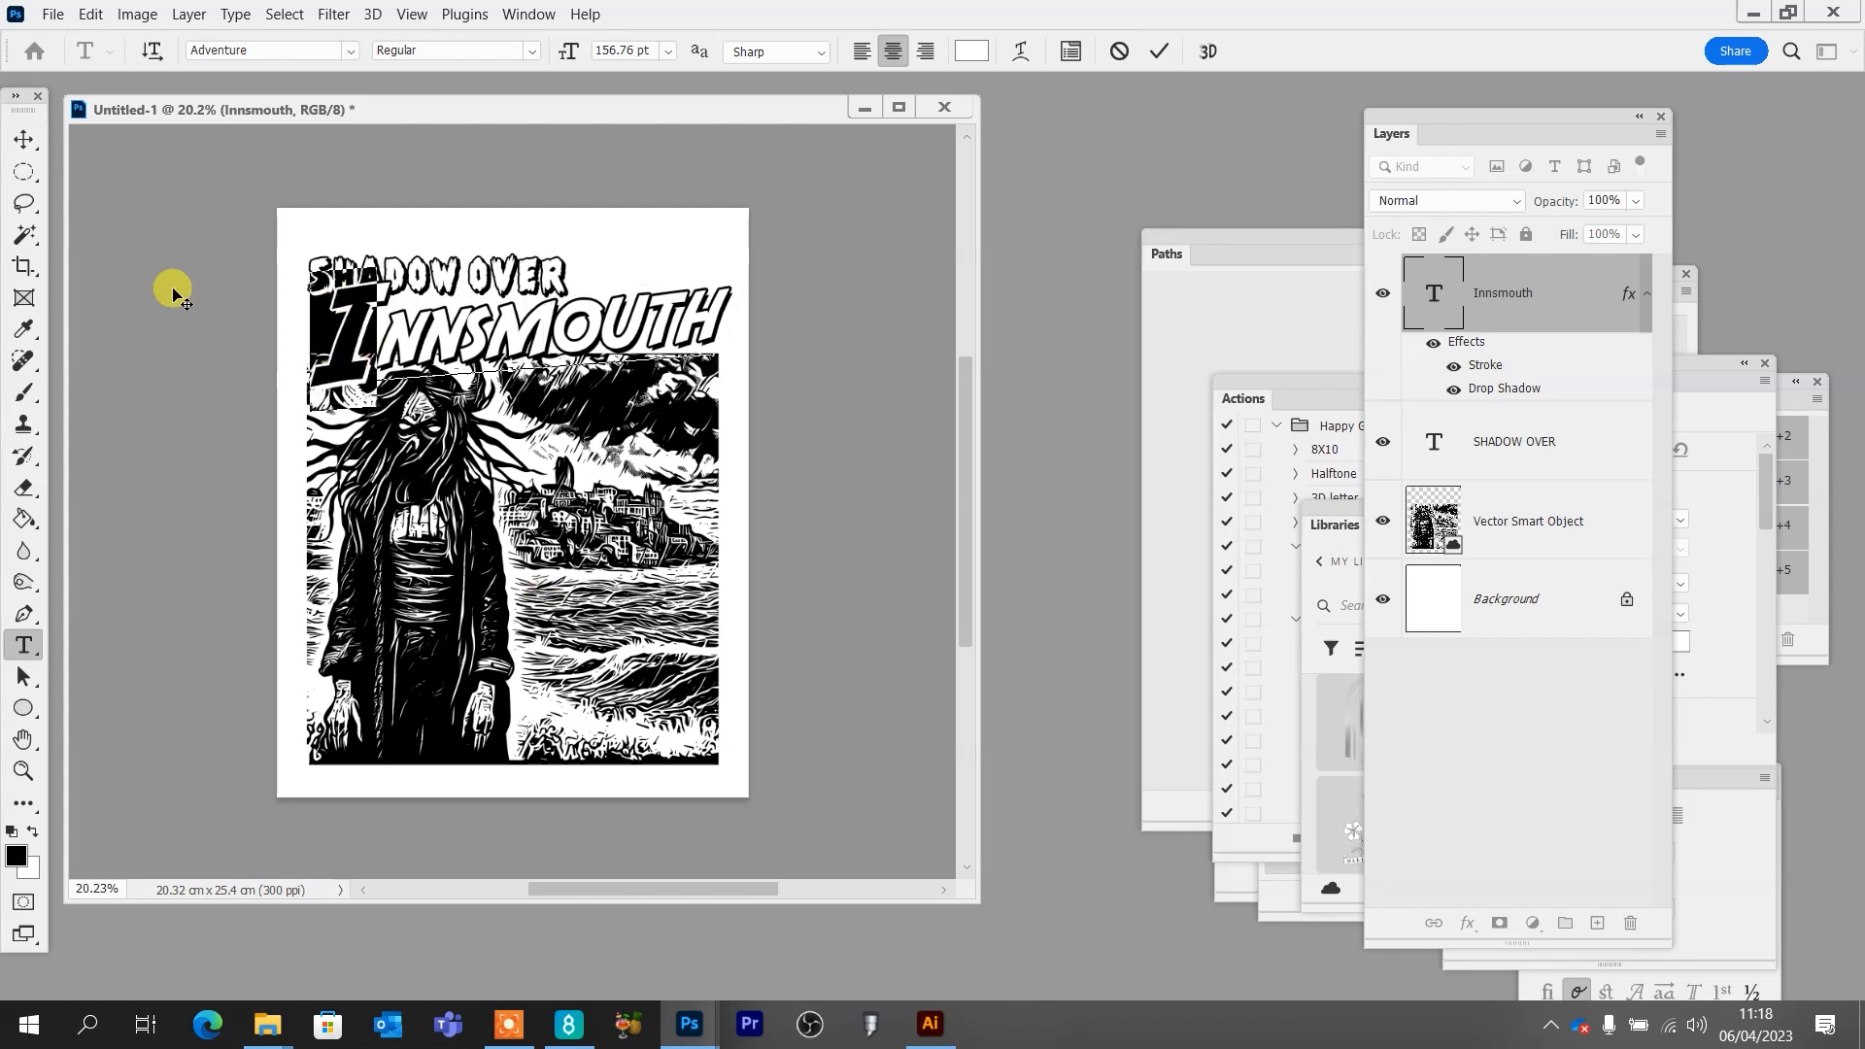
pyautogui.press('ctrl')
pyautogui.hotkey('ctrl', 'shift', ',')
pyautogui.hotkey('ctrl', 'shift', ',')
pyautogui.hotkey('ctrl', 'shift', ',')
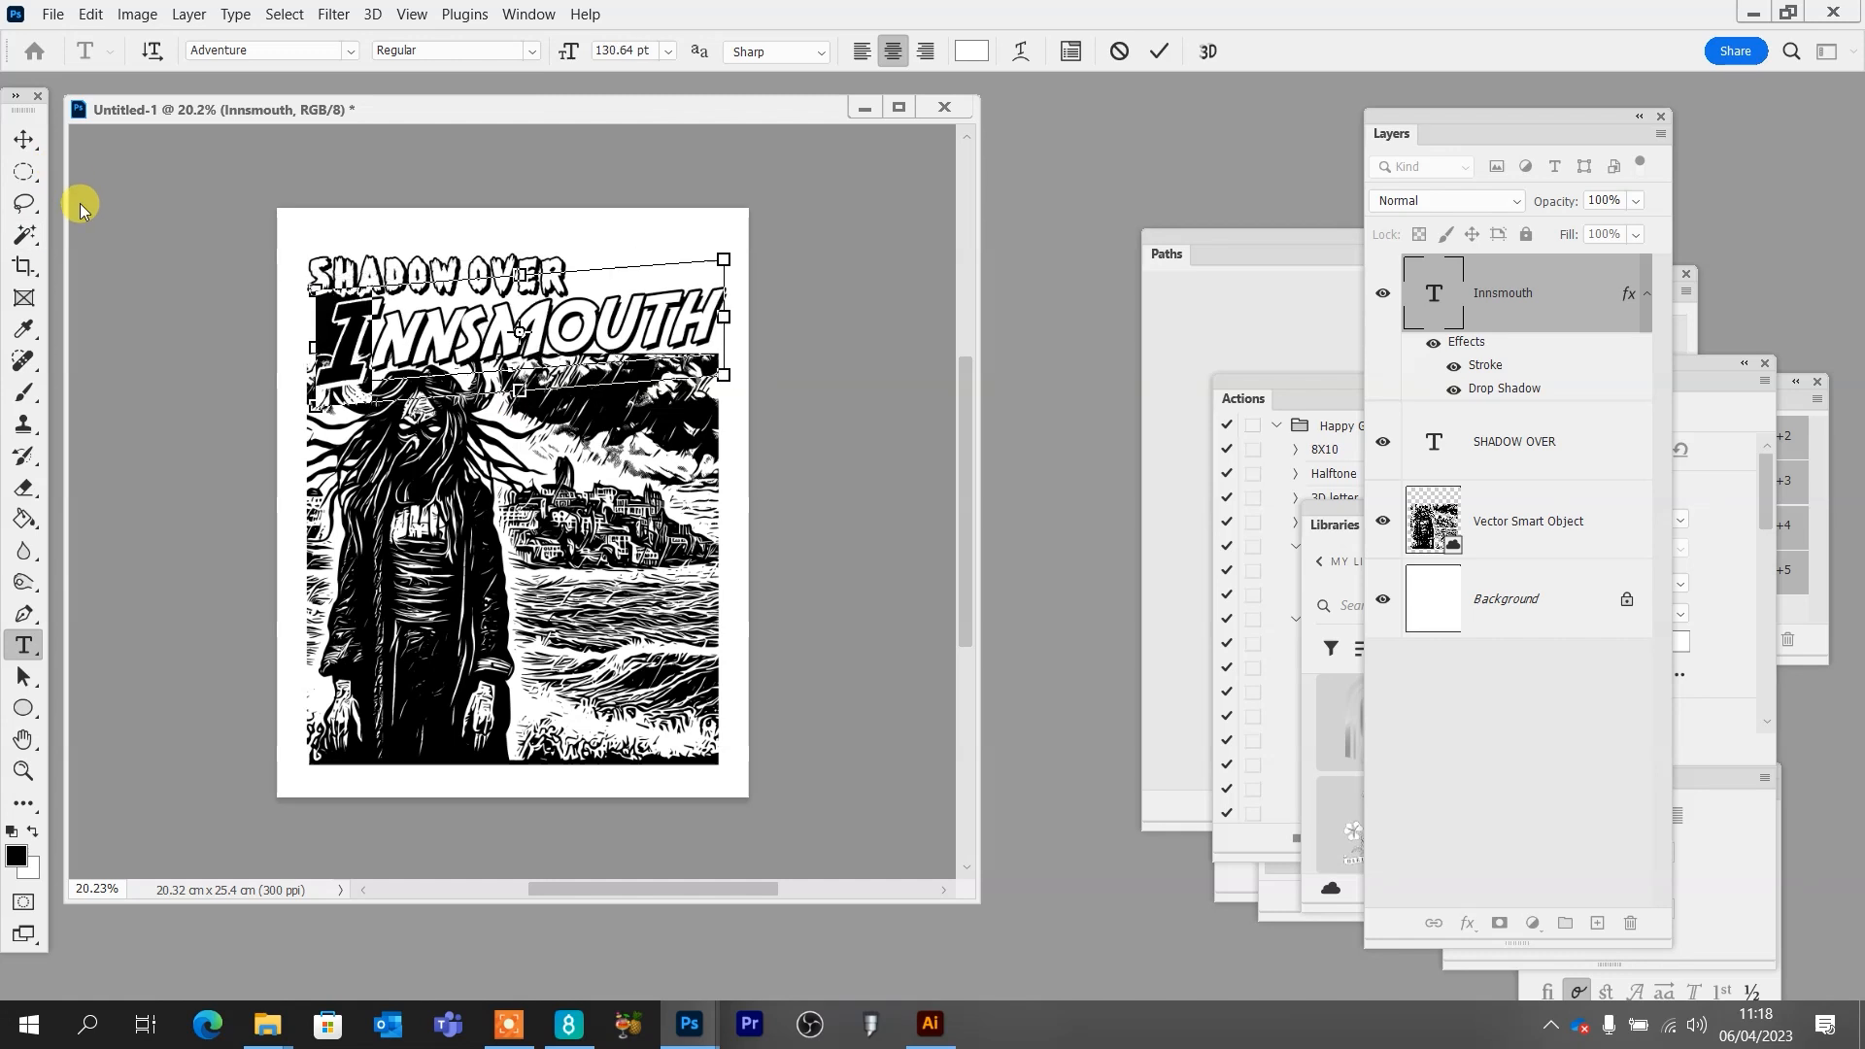
pyautogui.click(24, 143)
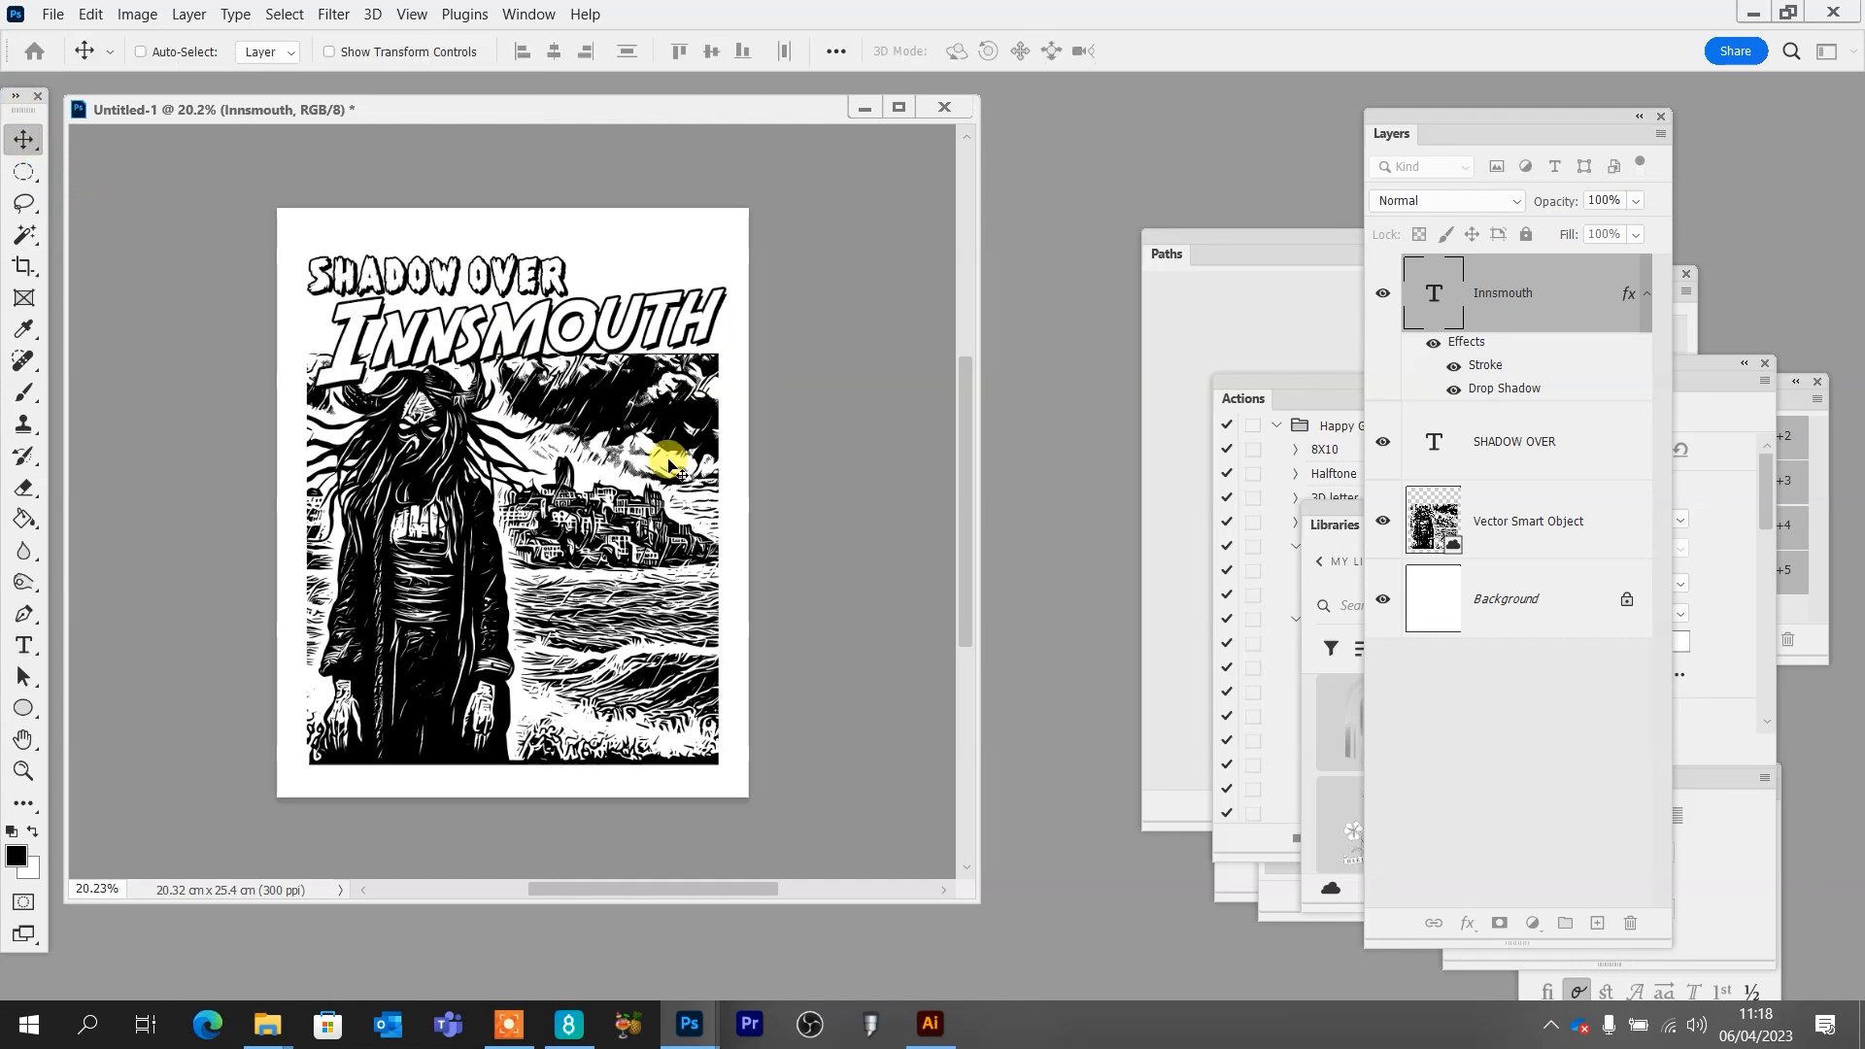
# Set the tracking of the enlarged initial "I" in the "Innsmouth" title to 0
pyautogui.press('t')
pyautogui.moveTo(378, 330); pyautogui.dragTo(310, 328)
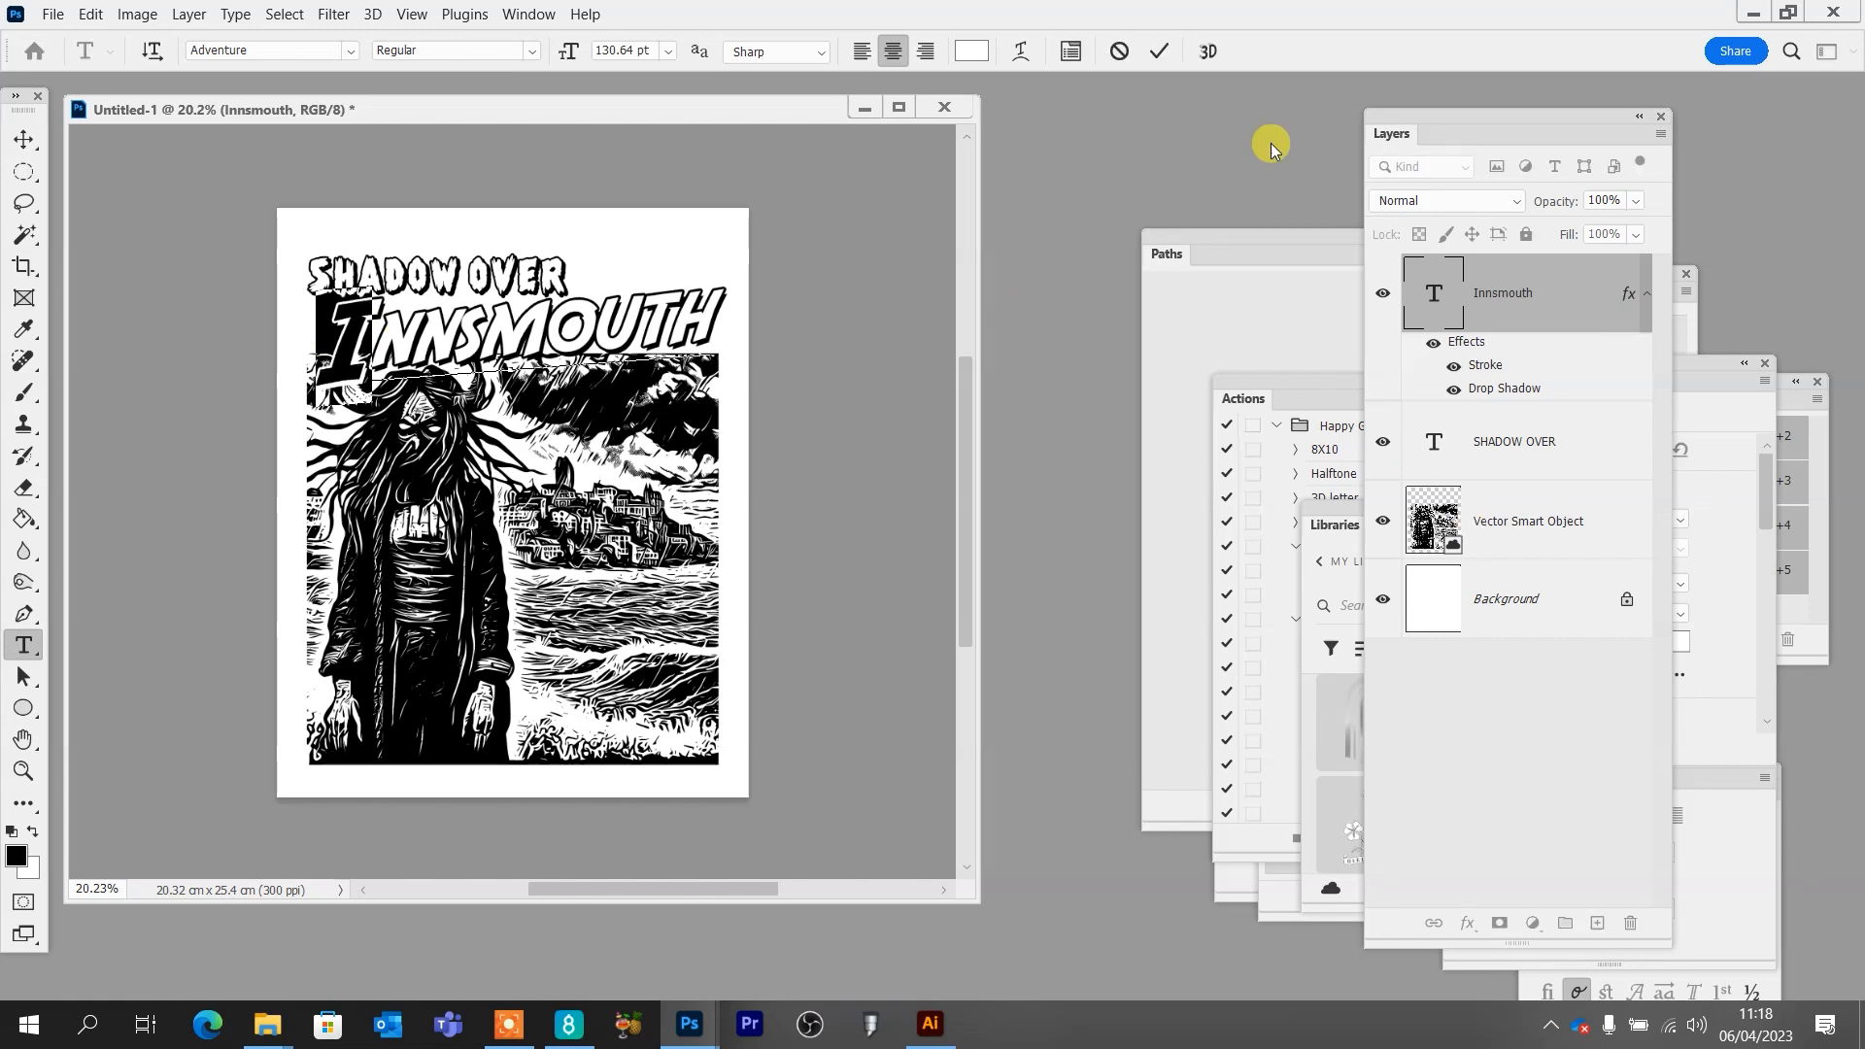
pyautogui.click(1071, 52)
pyautogui.click(1678, 614)
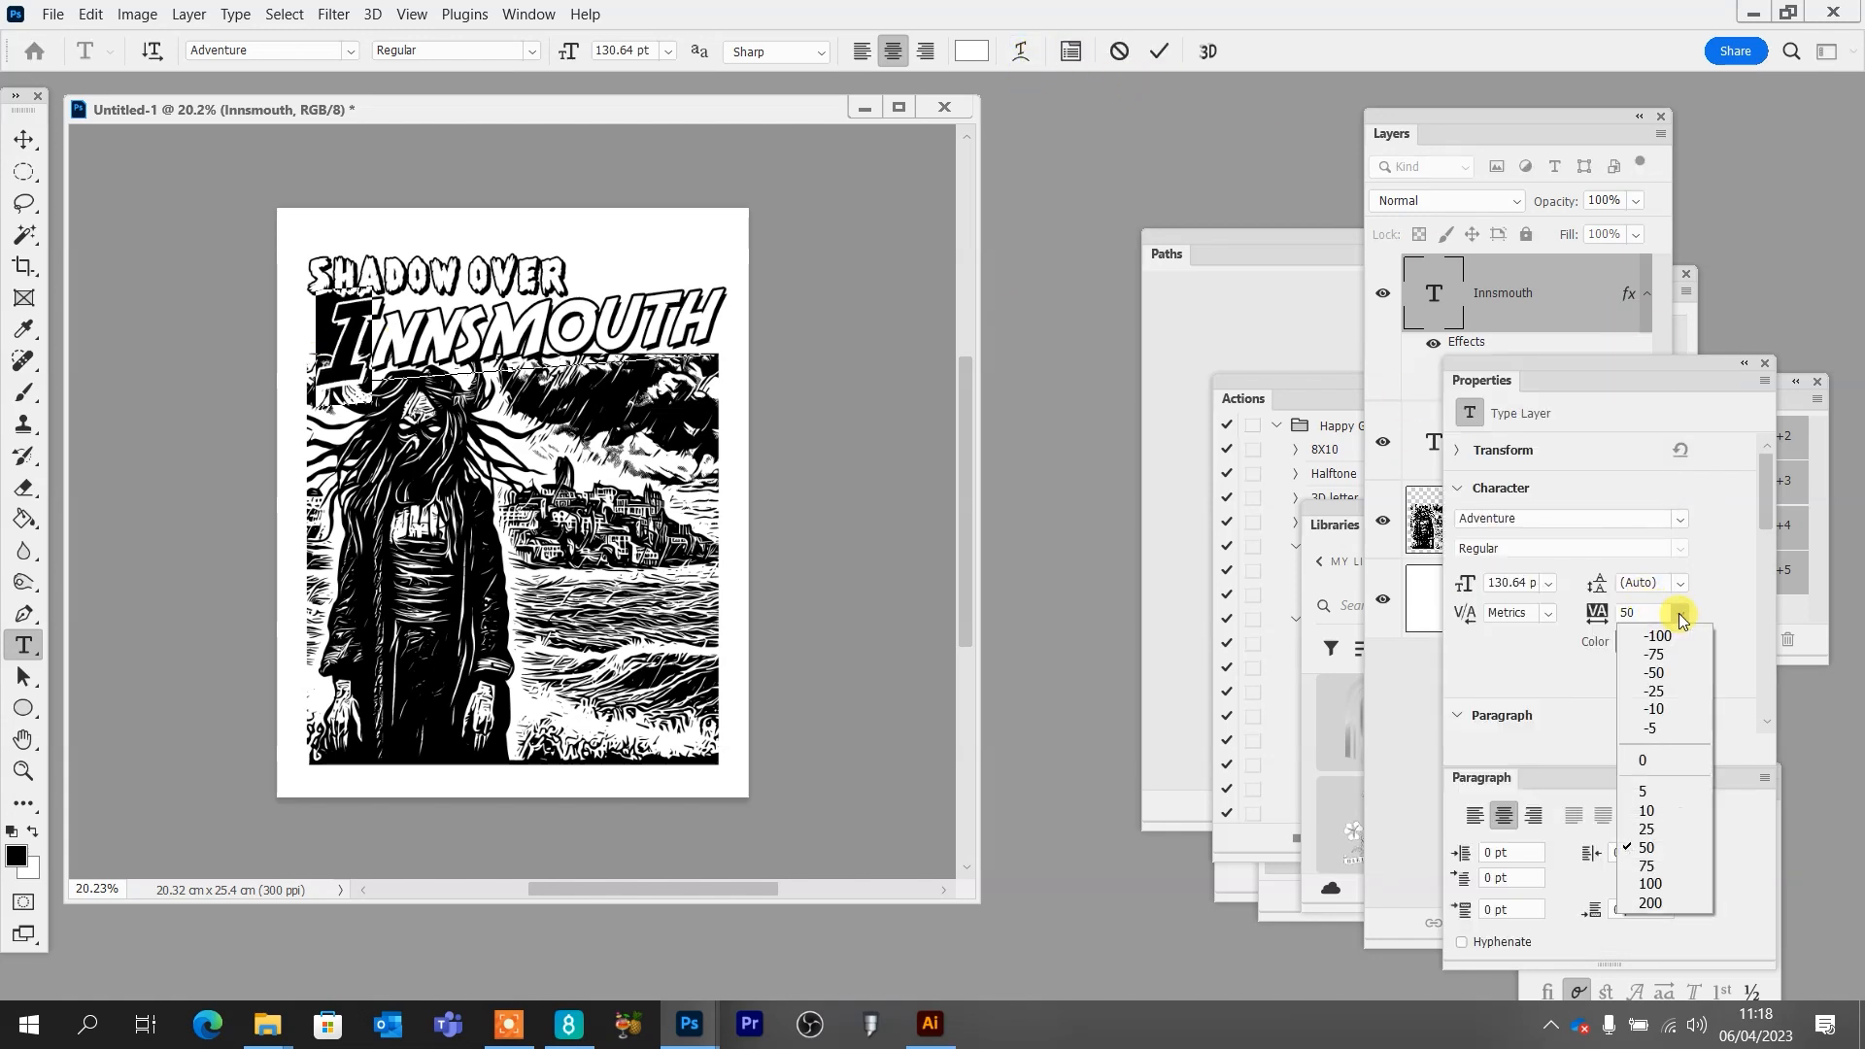
pyautogui.click(1653, 762)
pyautogui.click(24, 139)
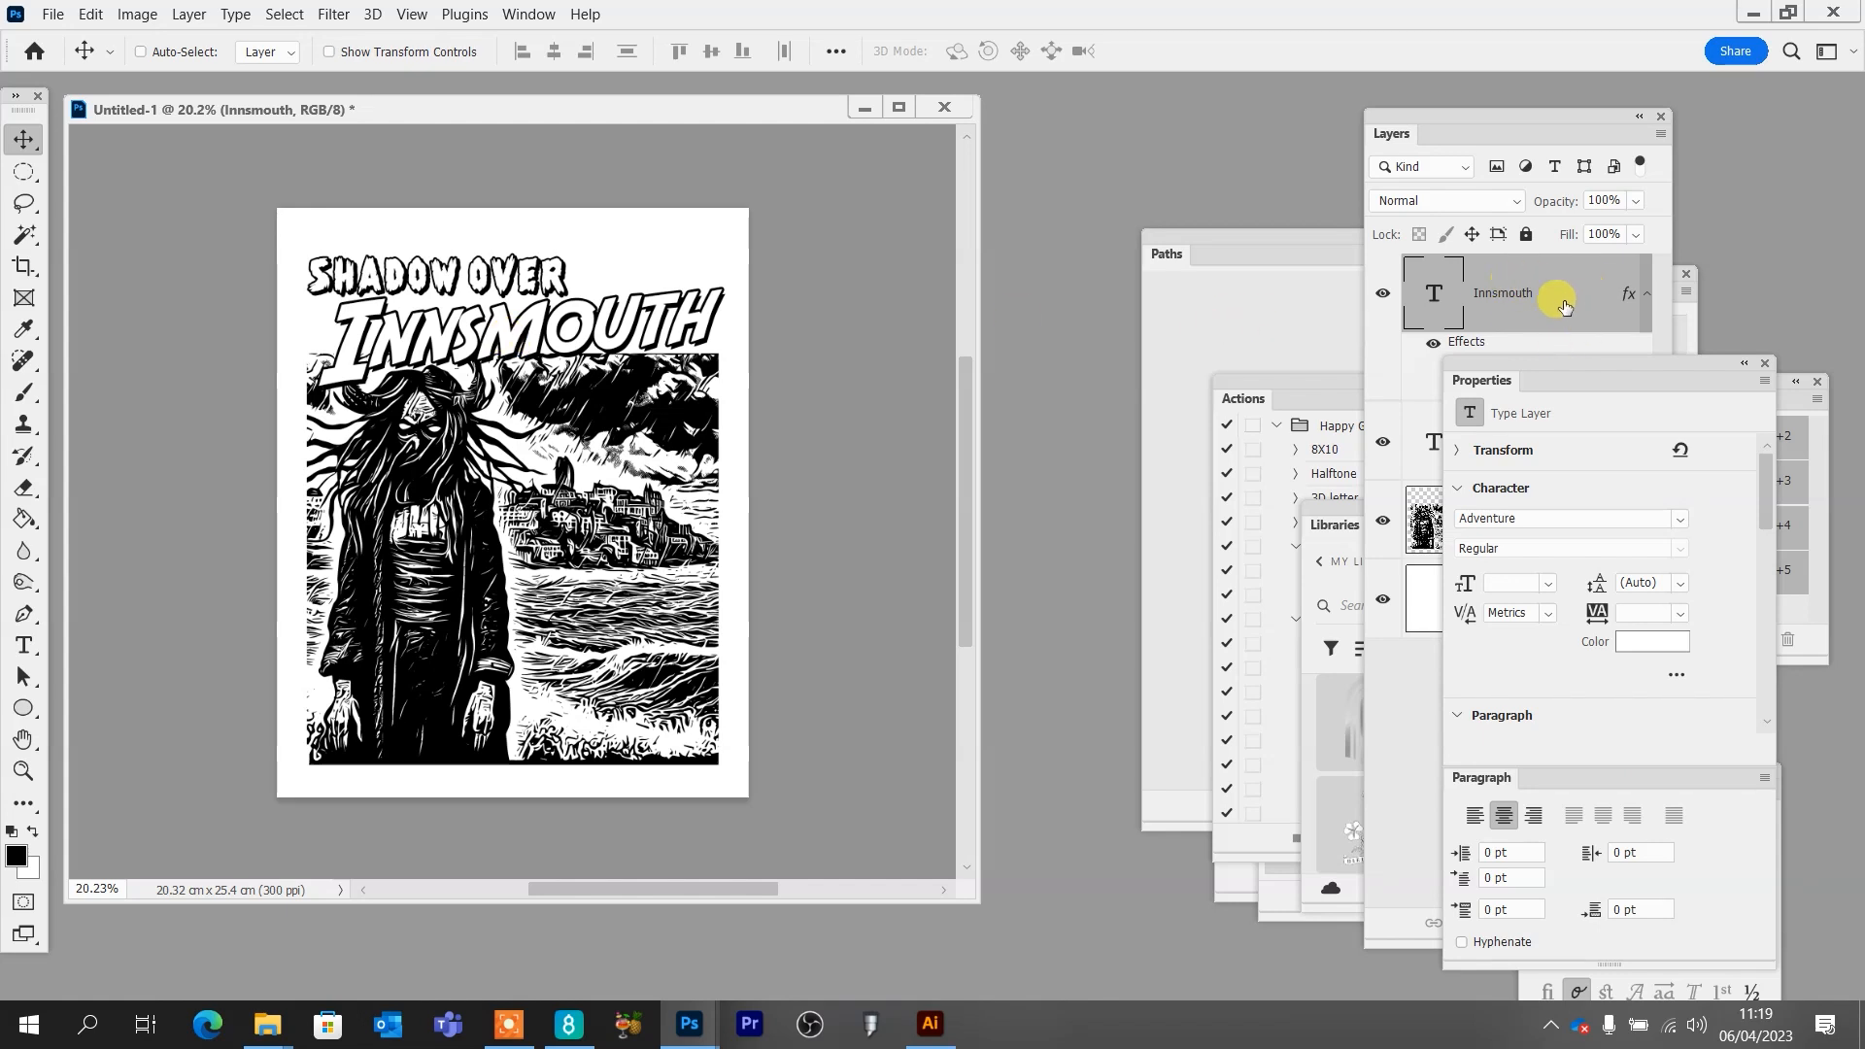
# Warp the "Innsmouth" title with the Arch style and a horizontal bend of +7%
pyautogui.doubleClick(1438, 291)
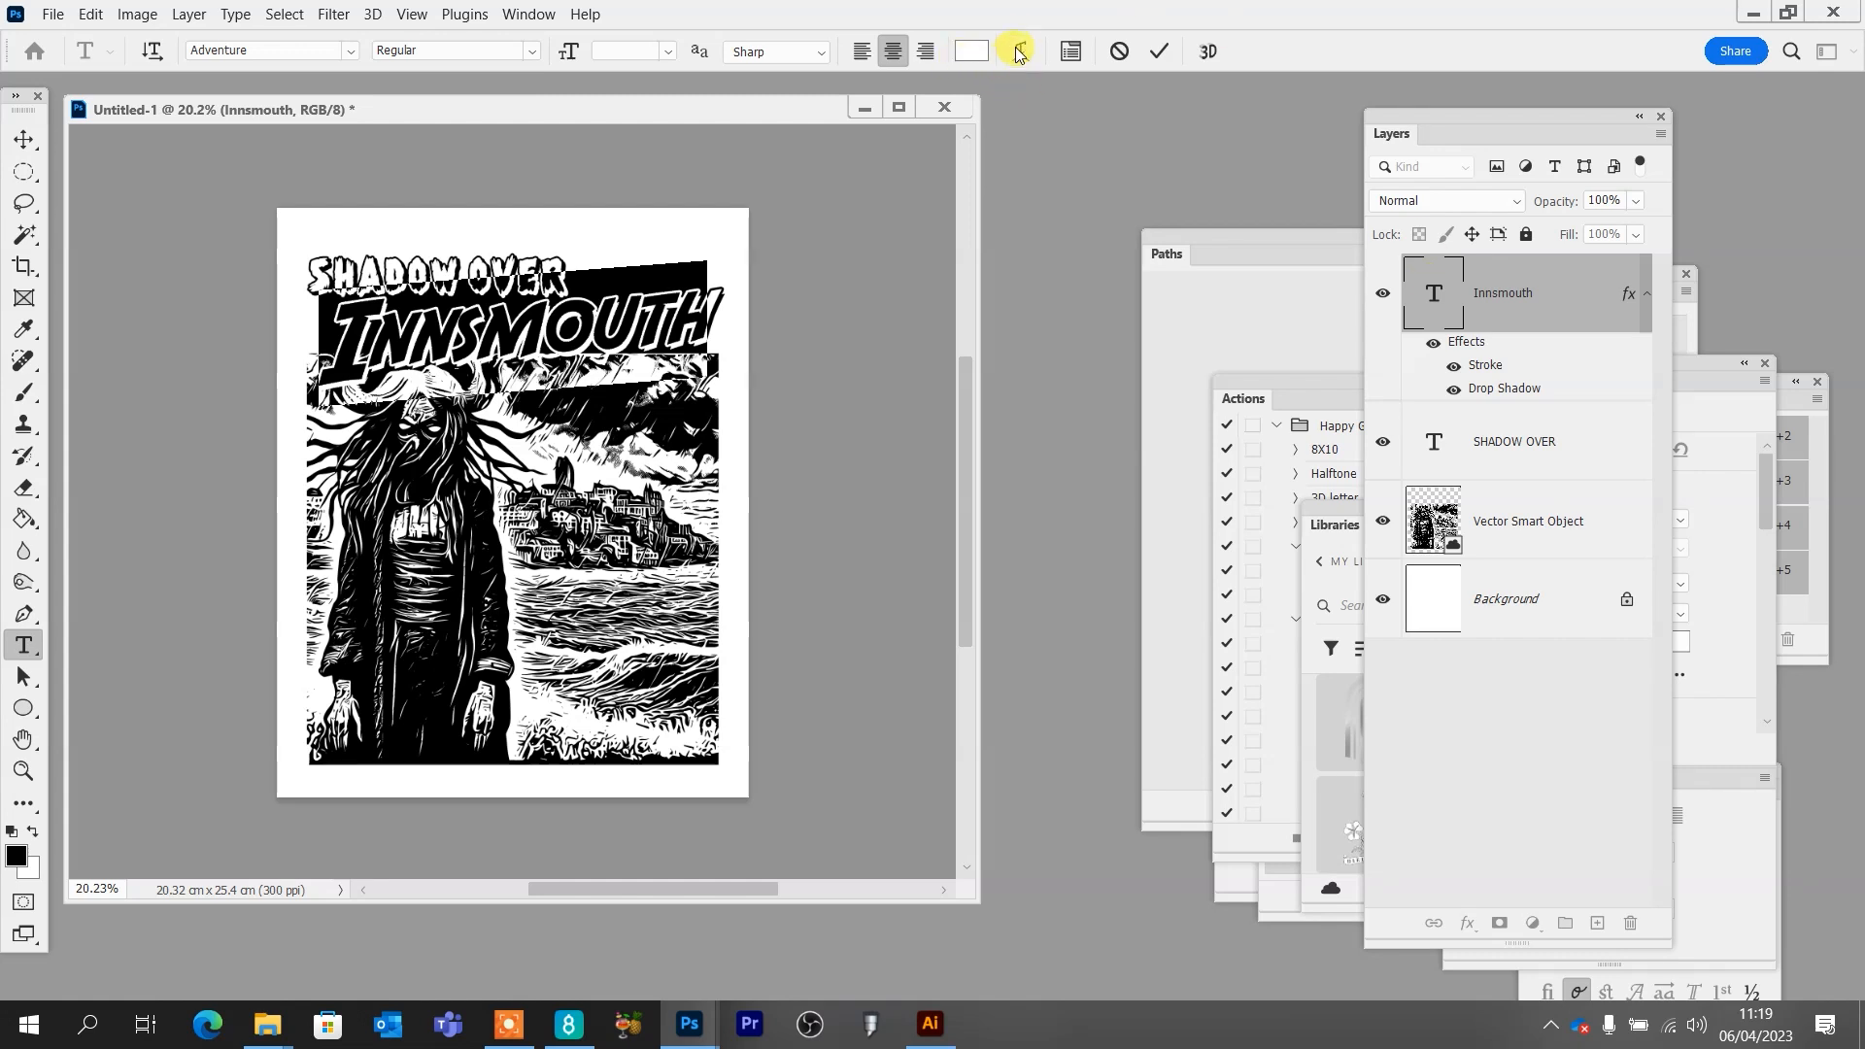
pyautogui.click(1025, 54)
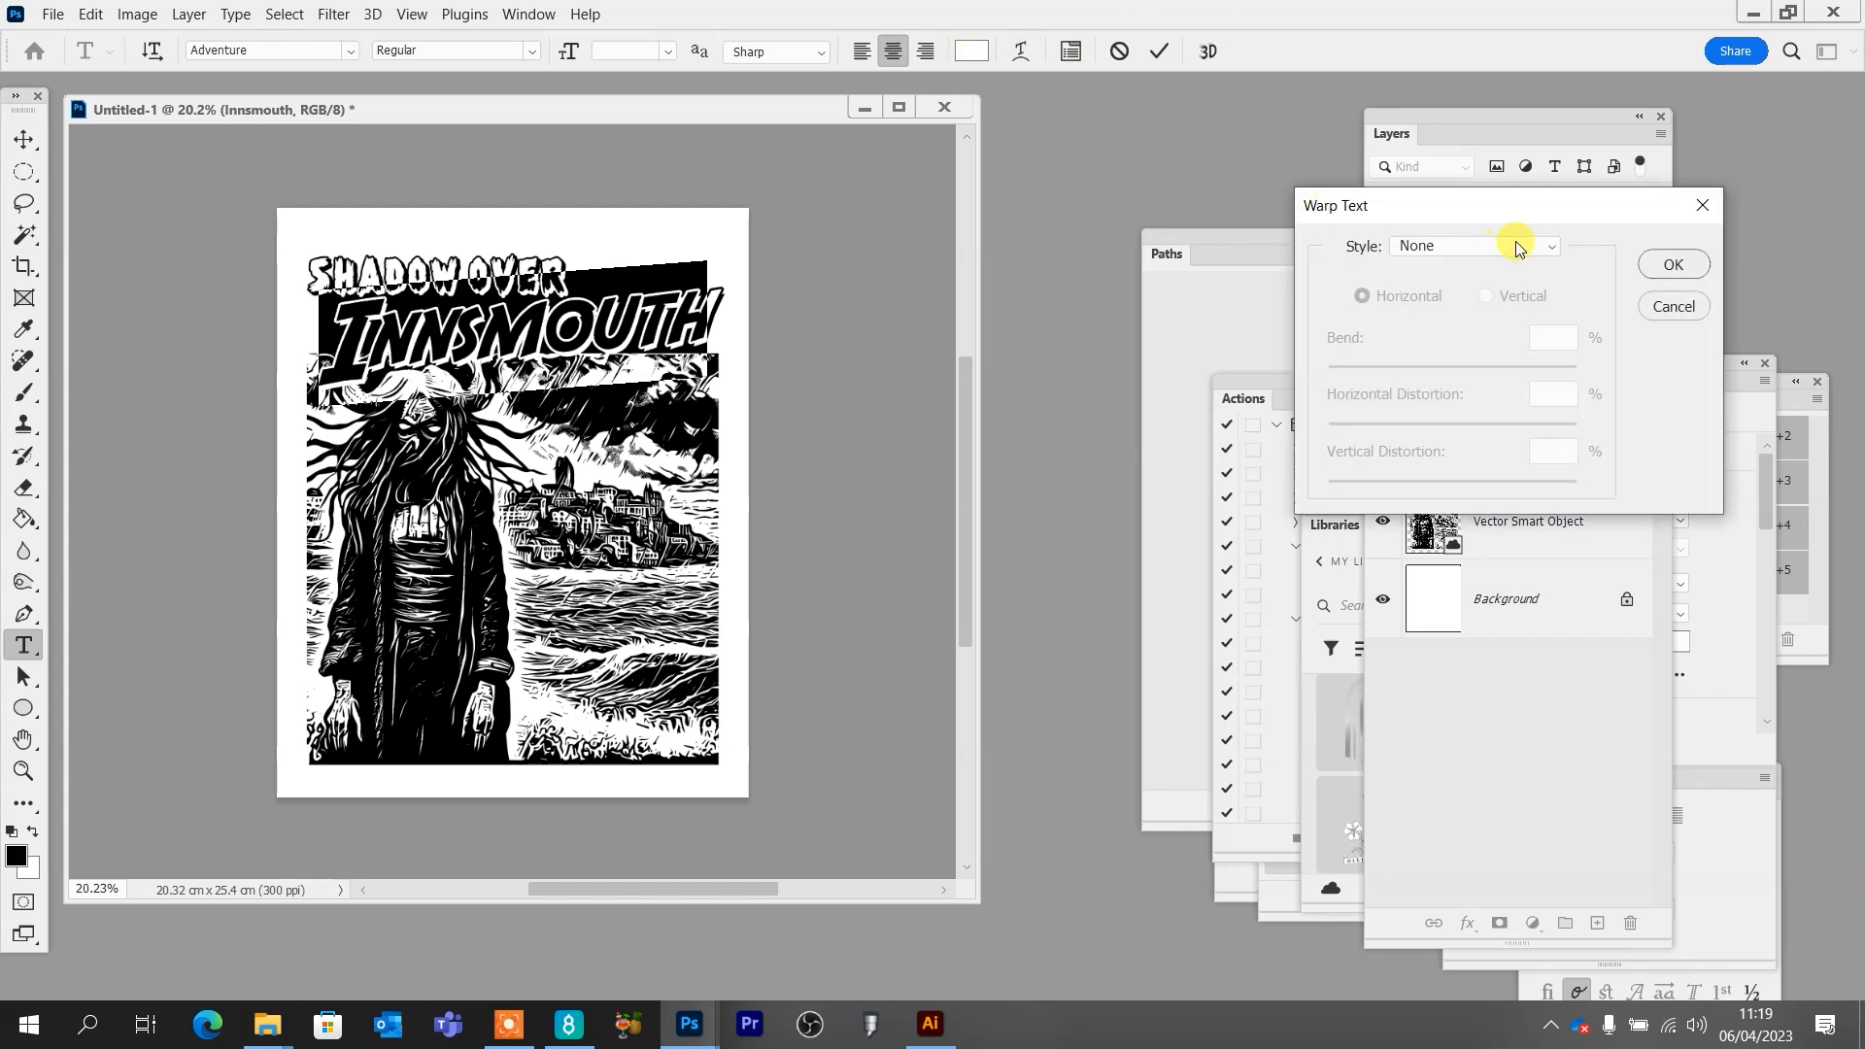
pyautogui.click(1553, 247)
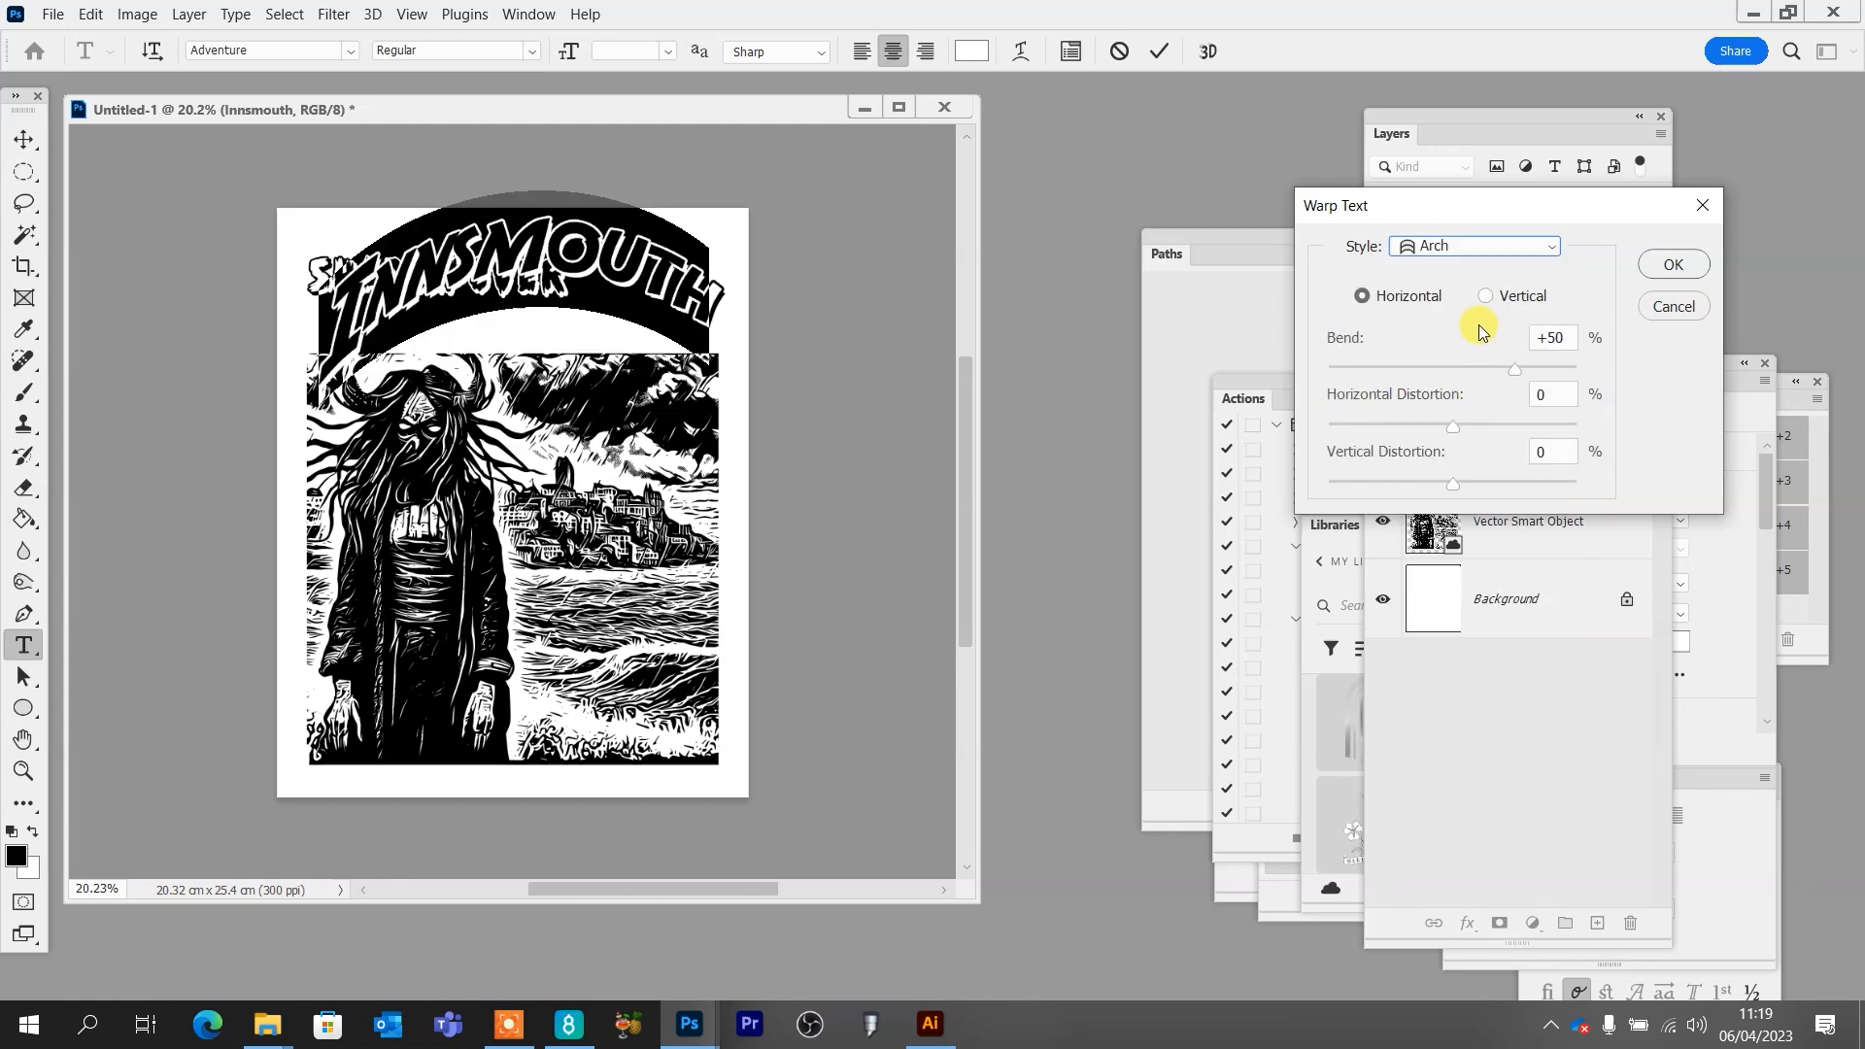
pyautogui.moveTo(1516, 369); pyautogui.dragTo(1461, 375)
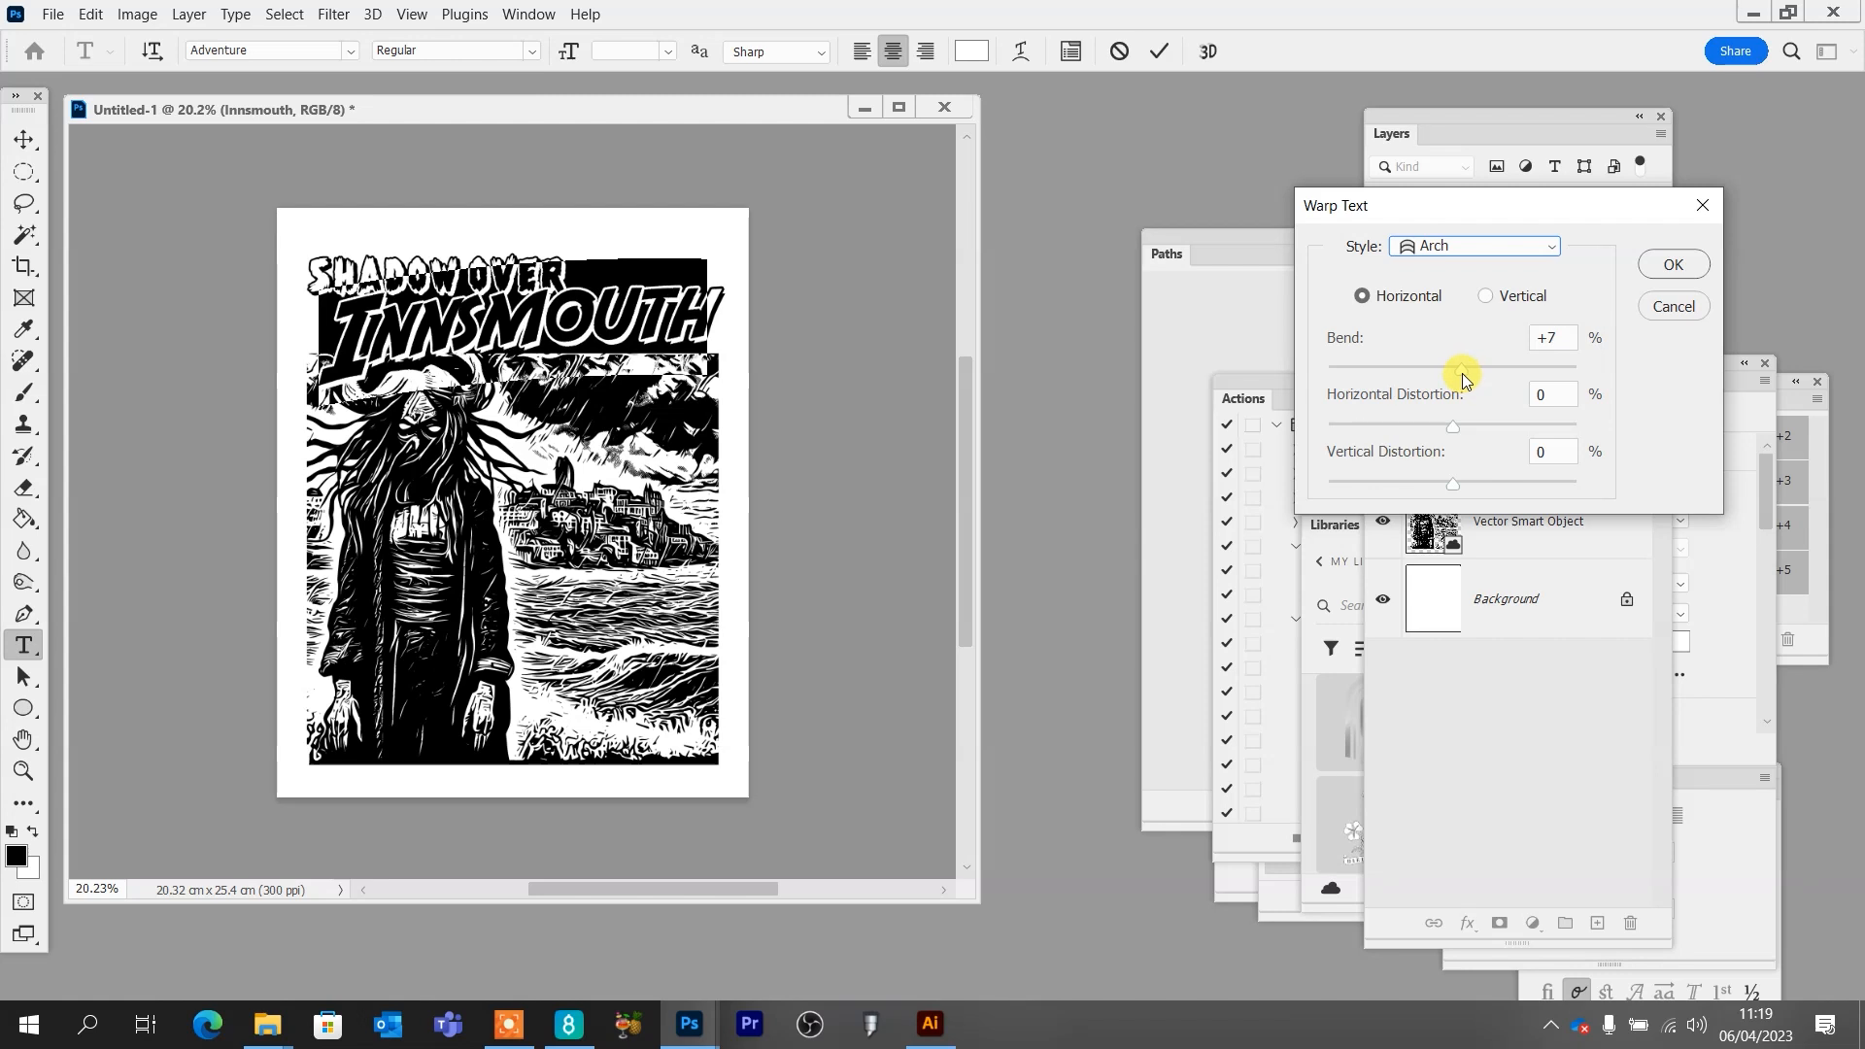
pyautogui.click(1672, 264)
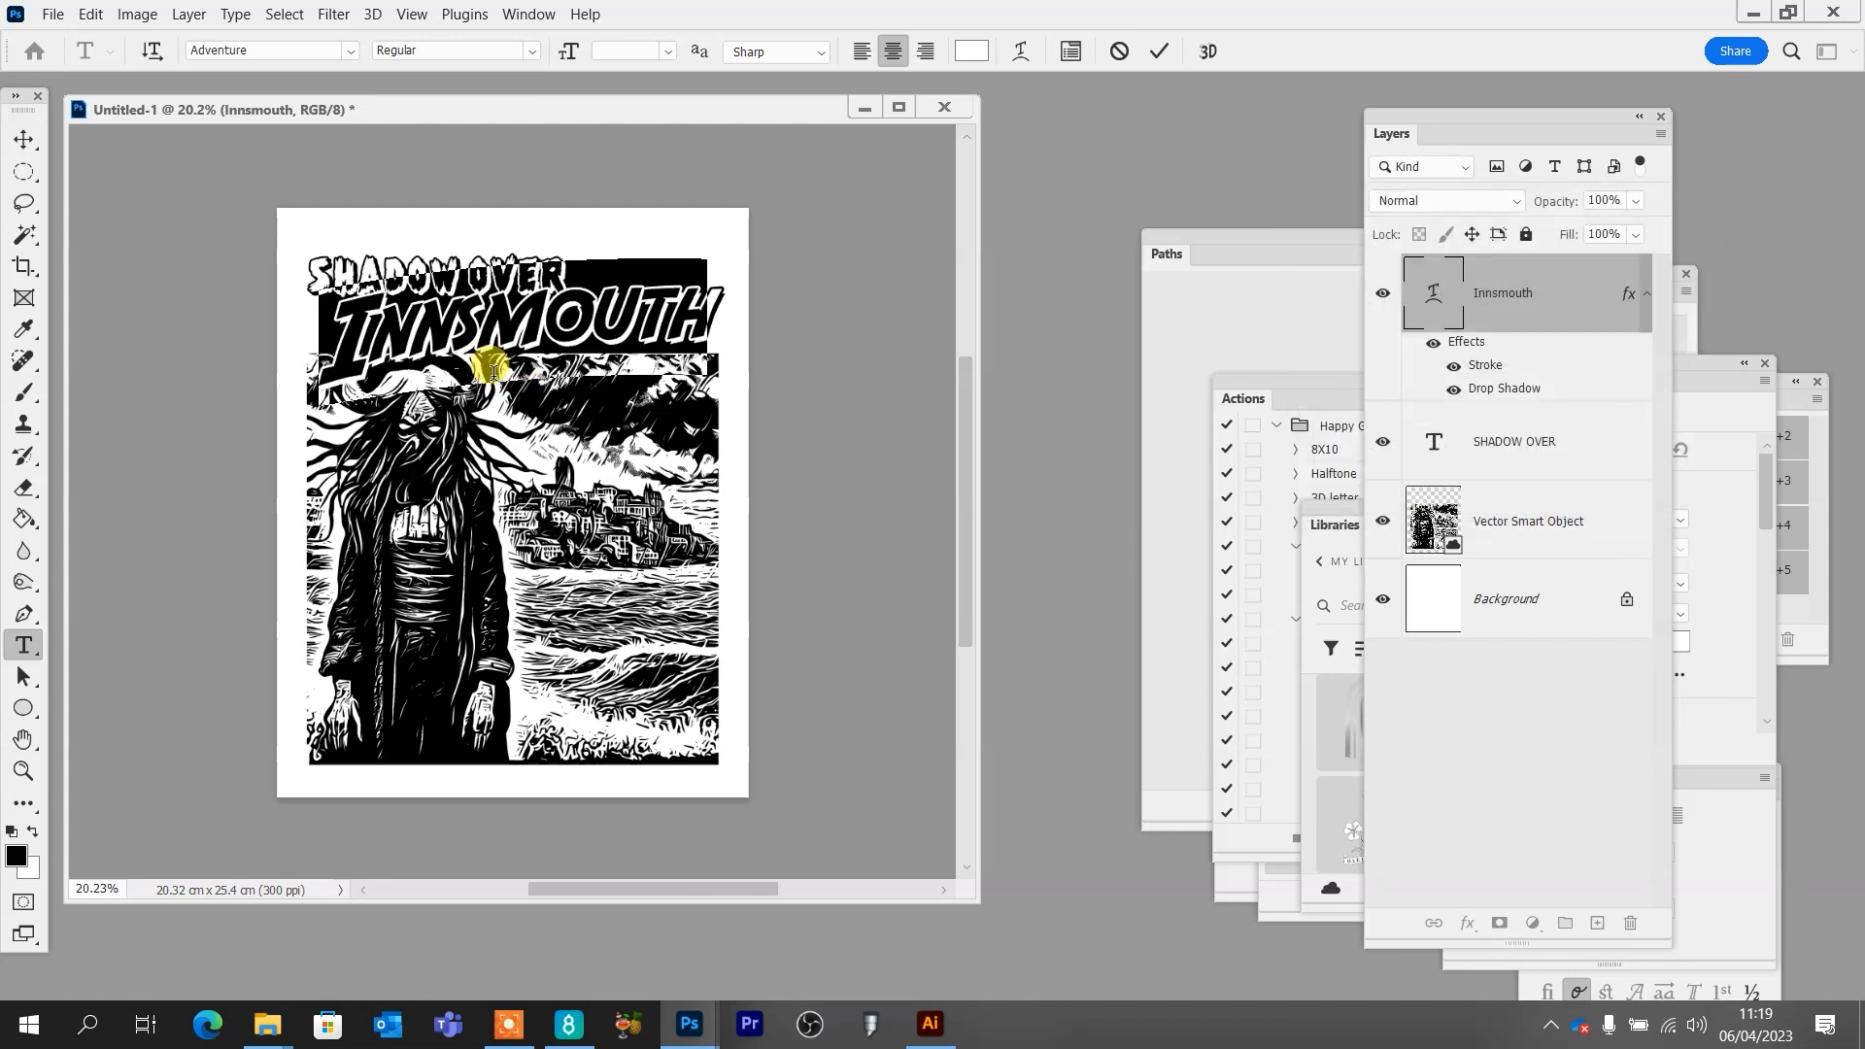
pyautogui.click(24, 139)
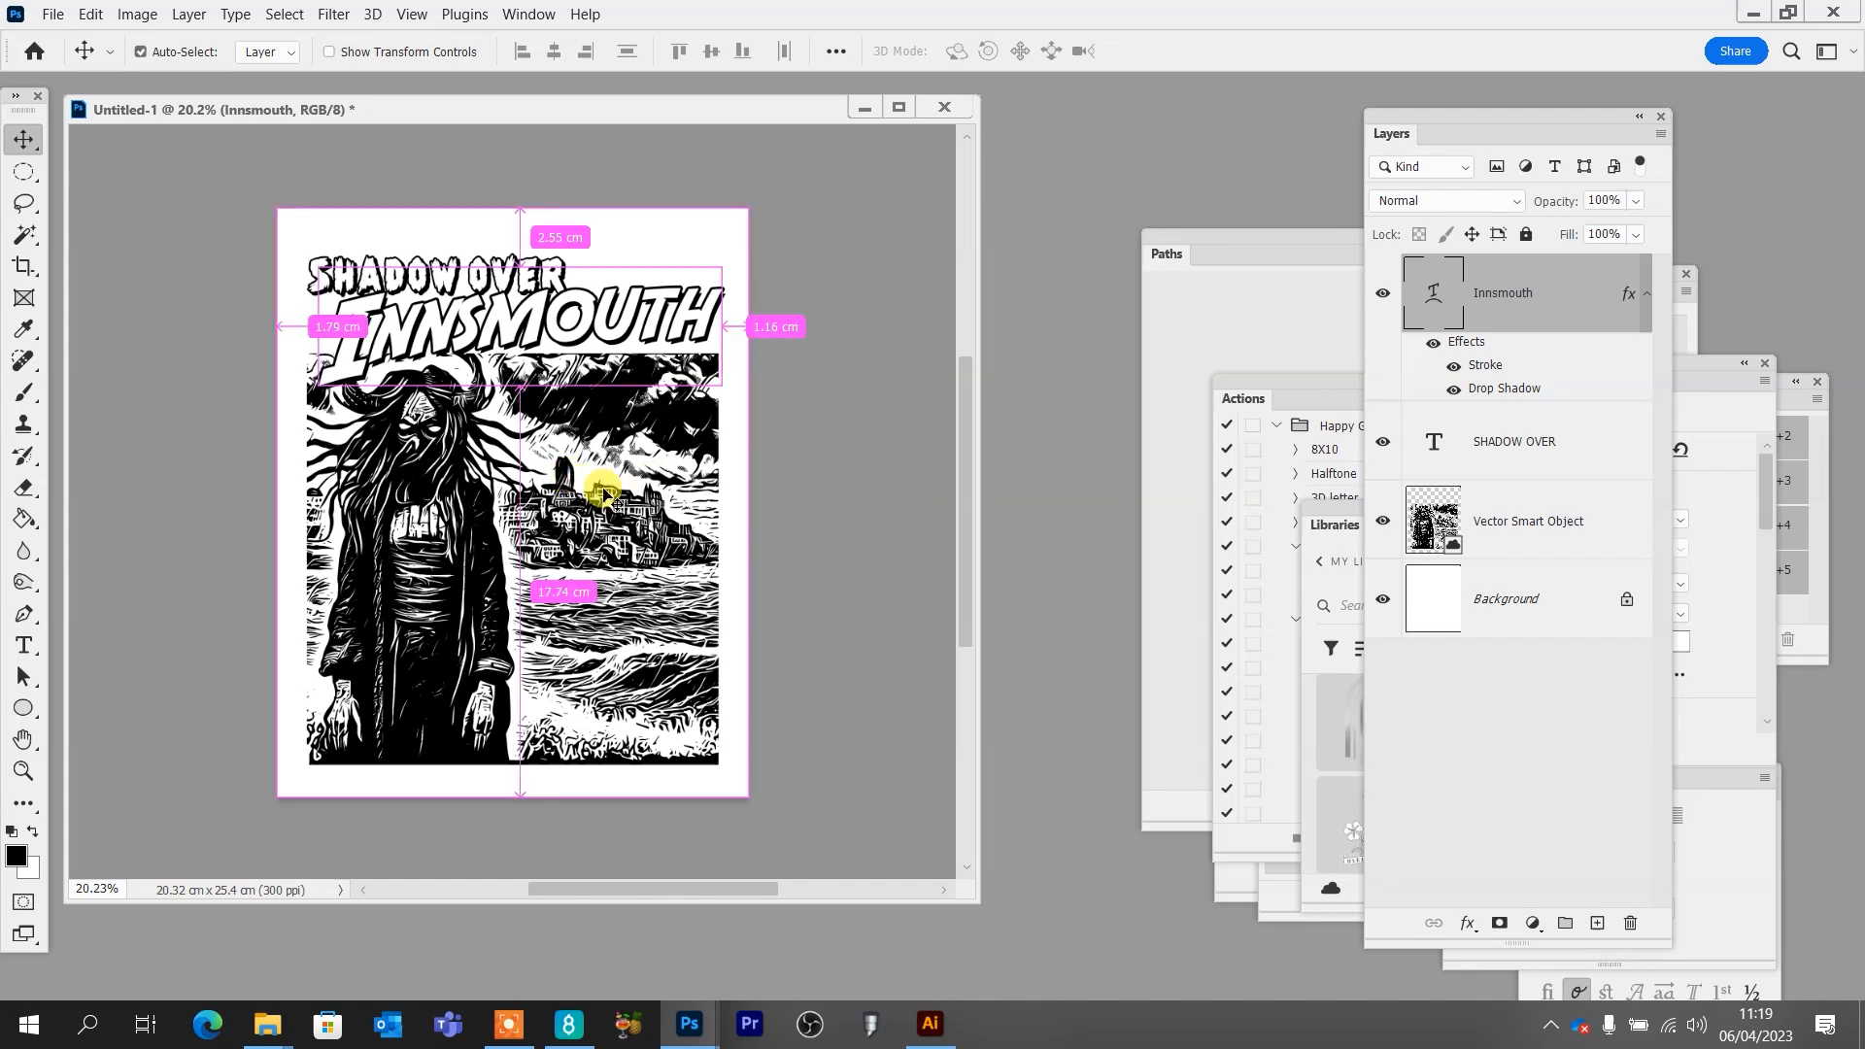
# Fit the arched "Innsmouth" title within the artwork's width and shift the "SHADOW OVER" text slightly to the right
pyautogui.hotkey('ctrl', 't')
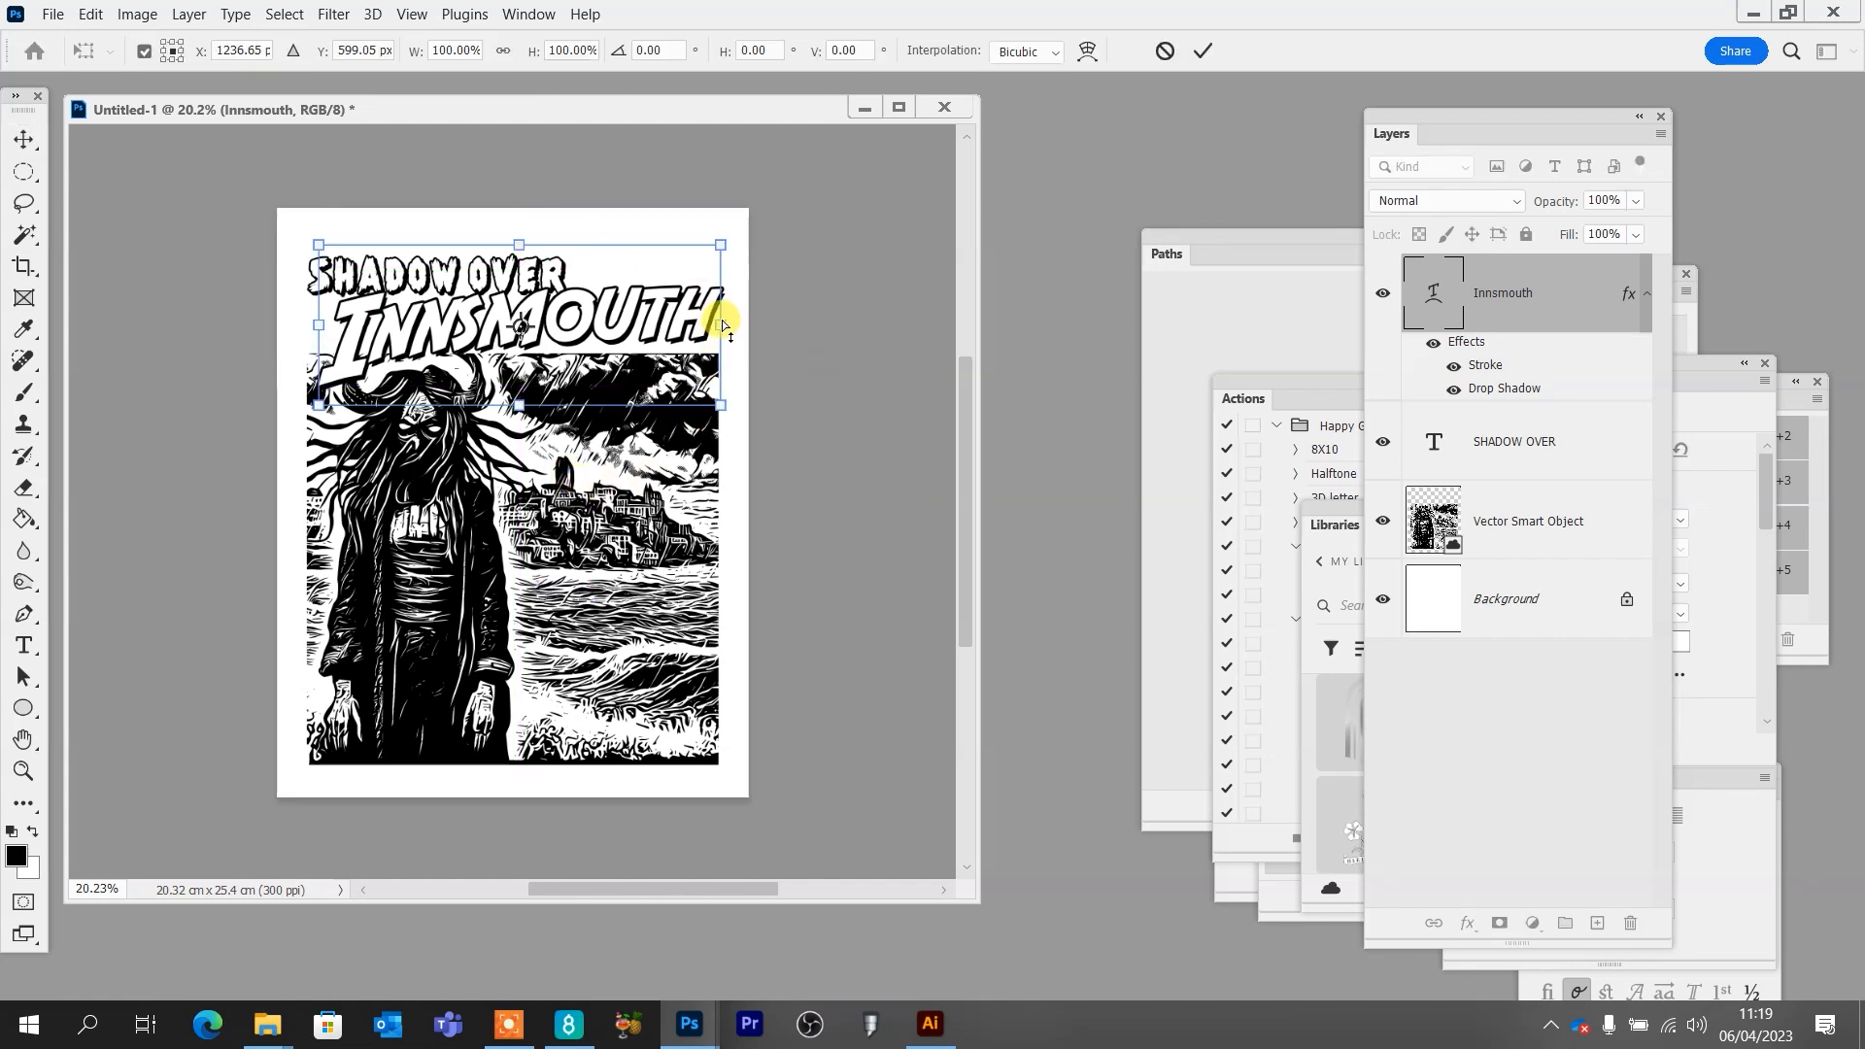
pyautogui.moveTo(720, 325); pyautogui.dragTo(610, 342)
pyautogui.press('Return')
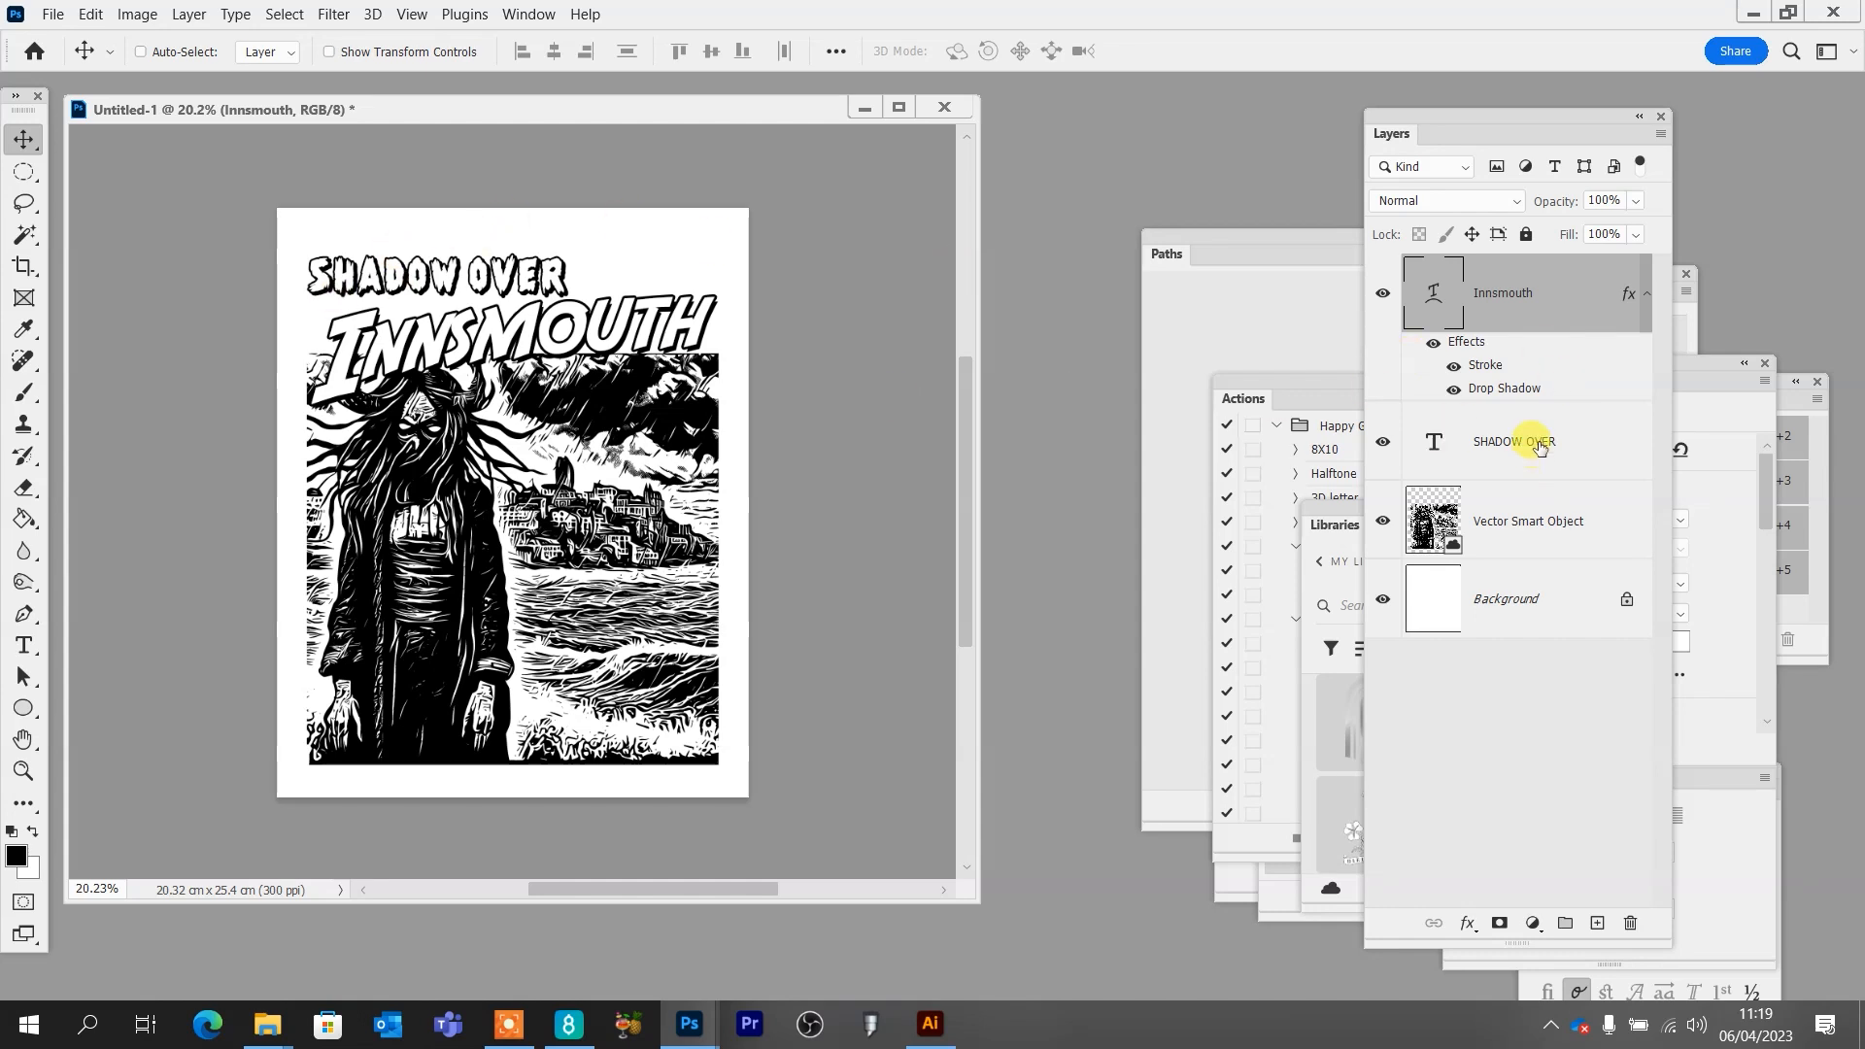
pyautogui.moveTo(413, 276)
pyautogui.mouseDown()
pyautogui.moveTo(434, 294)
pyautogui.moveTo(441, 274)
pyautogui.mouseUp()
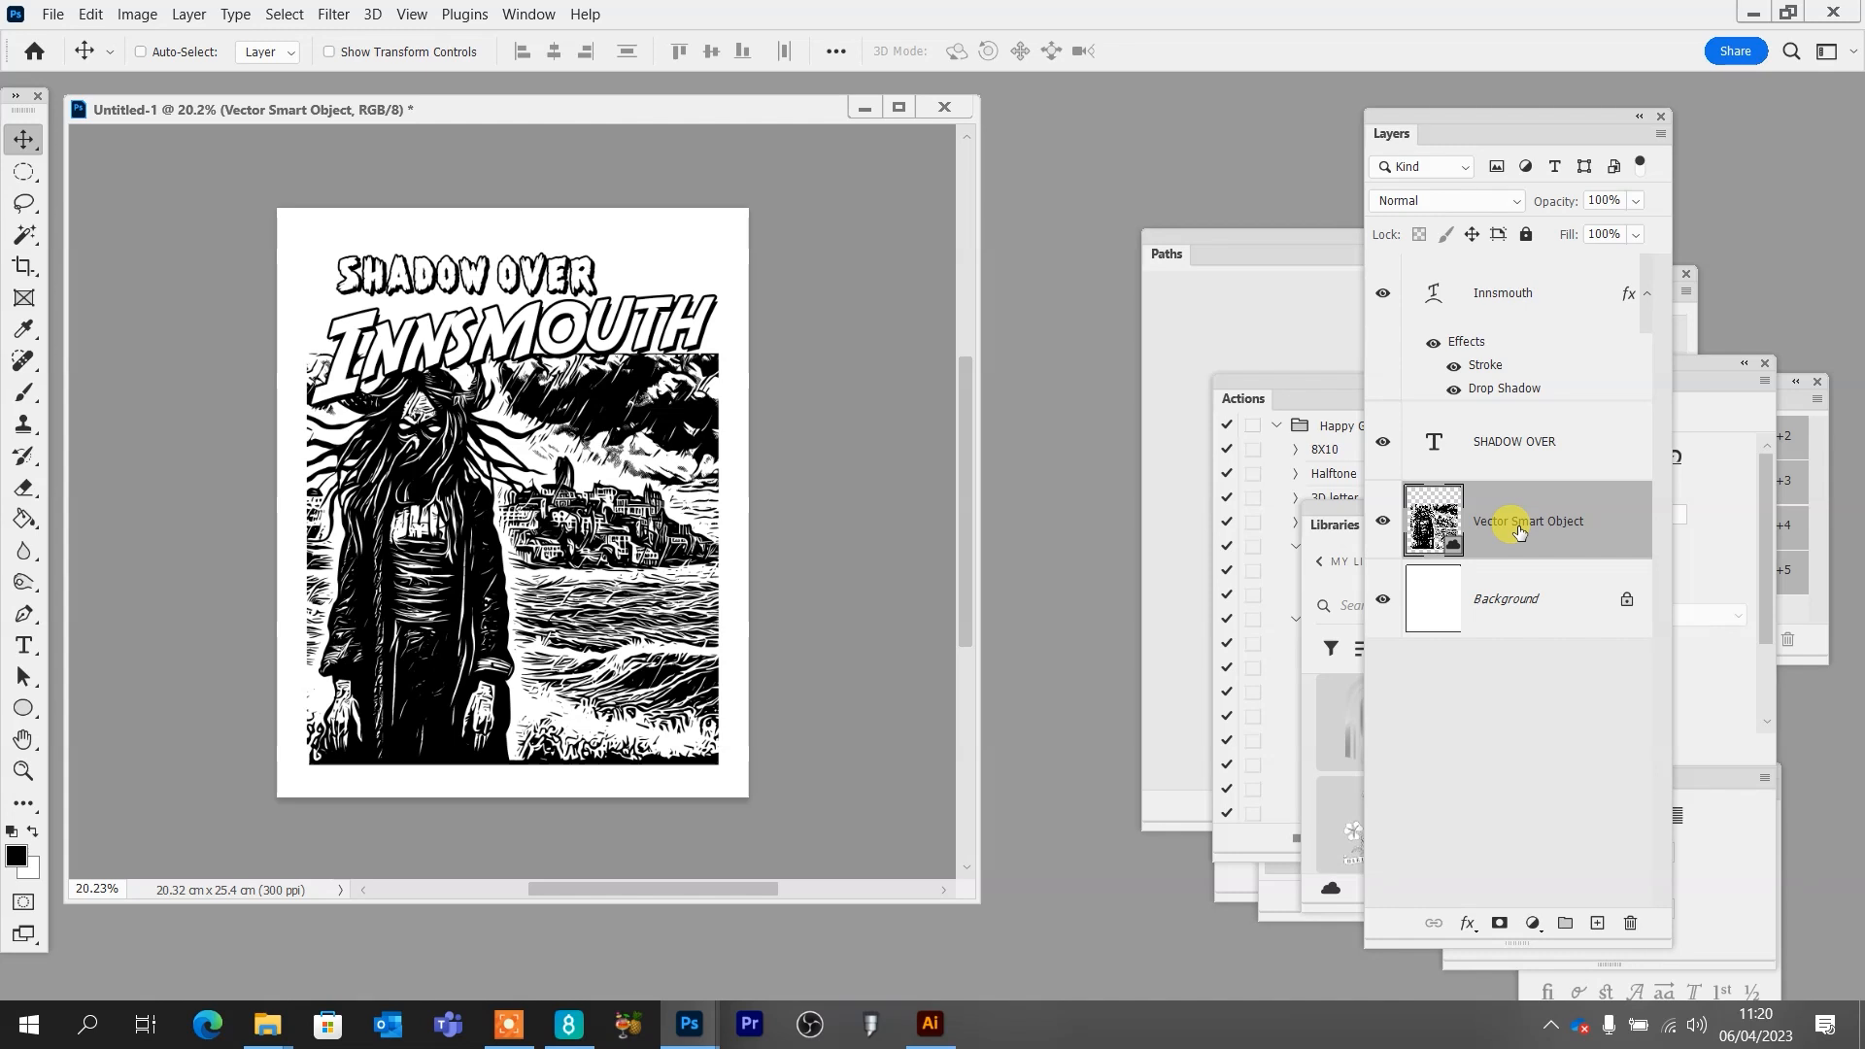
# Show the rulers and place guides along all four edges of the vector artwork
pyautogui.hotkey('ctrl', 'r')
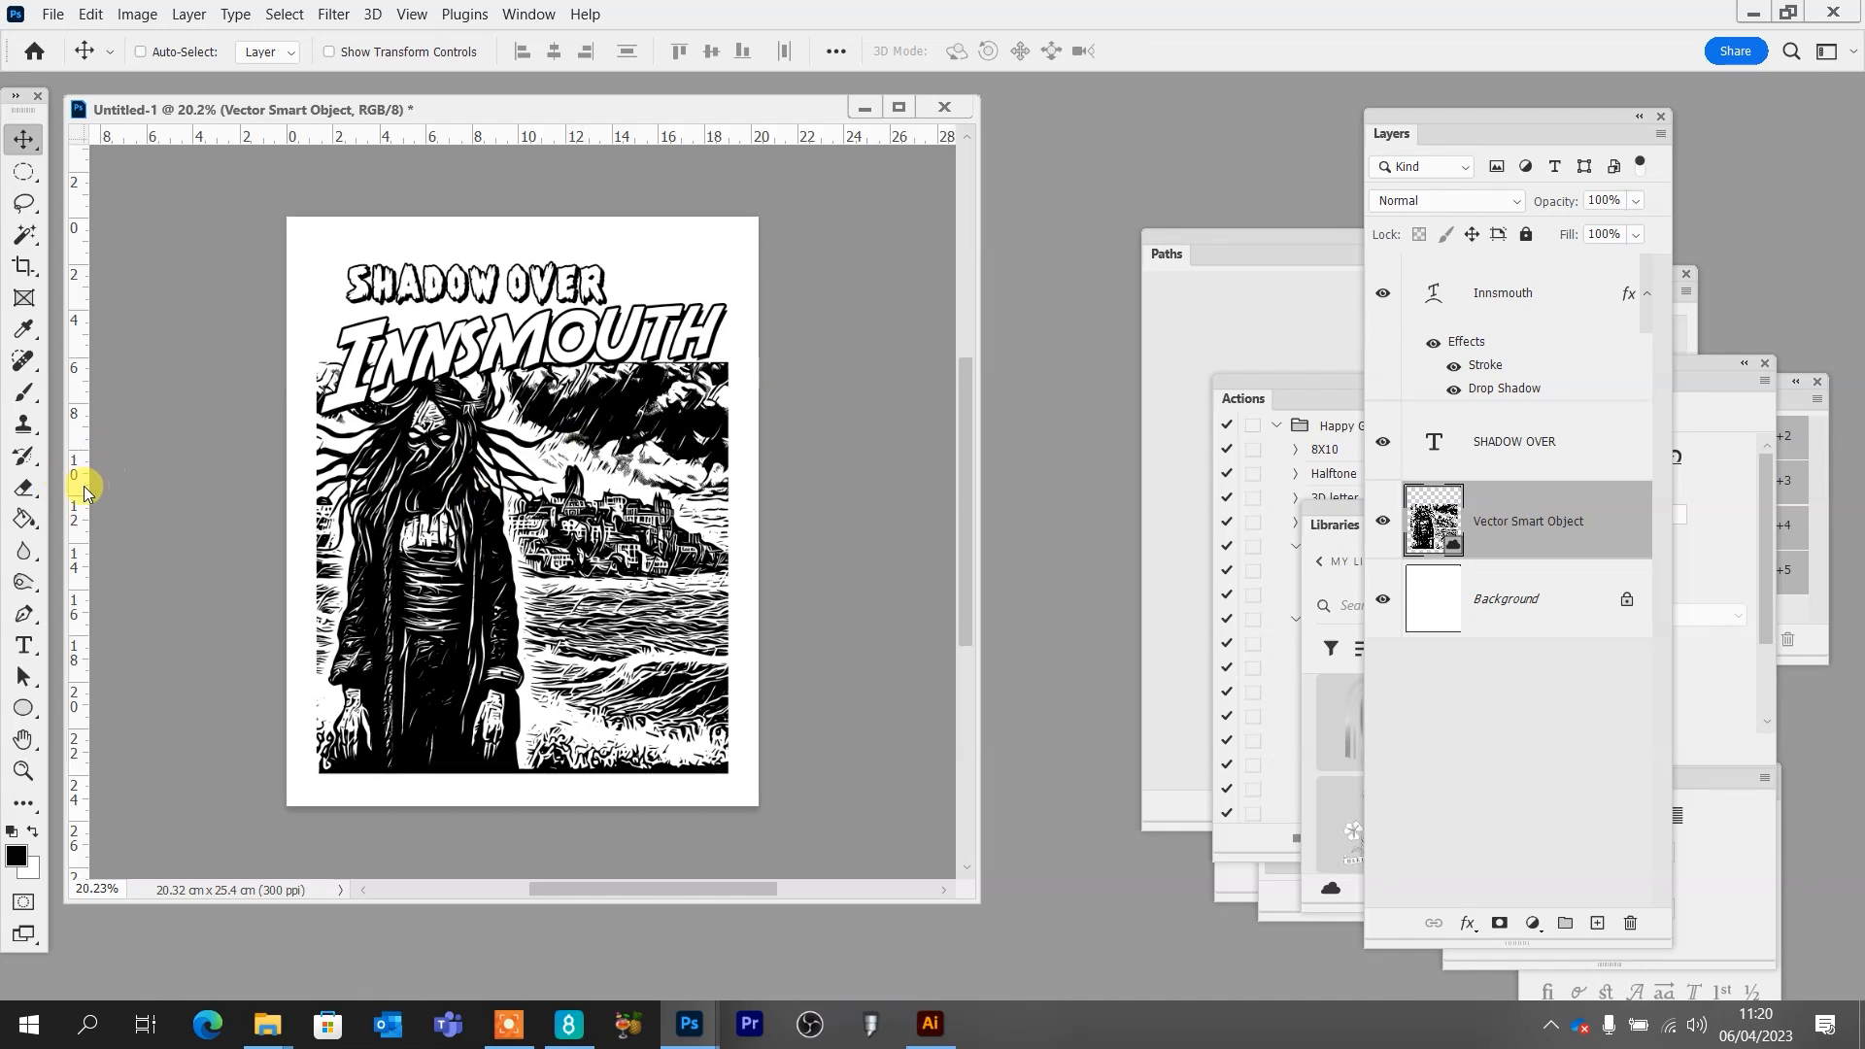
pyautogui.moveTo(81, 482); pyautogui.dragTo(308, 496)
pyautogui.moveTo(632, 141); pyautogui.dragTo(660, 362)
pyautogui.moveTo(79, 510); pyautogui.dragTo(728, 607)
pyautogui.moveTo(765, 146); pyautogui.dragTo(846, 774)
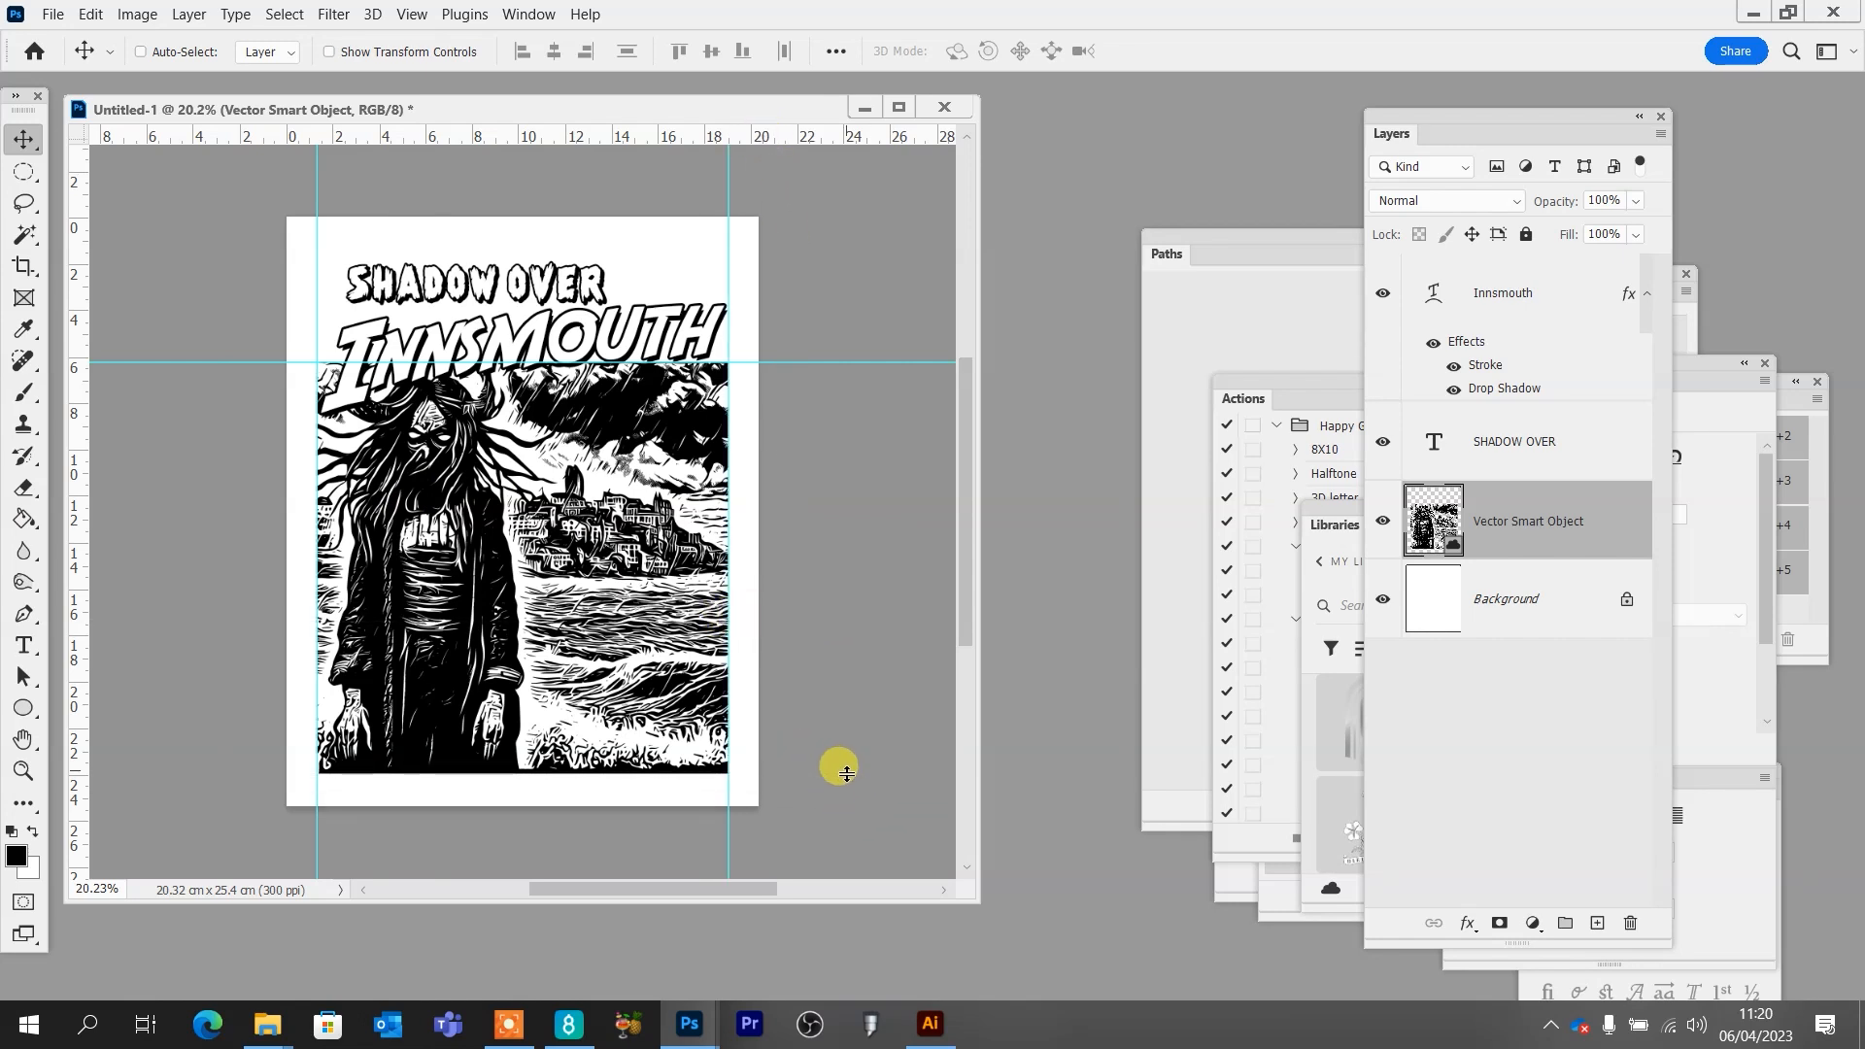
# Make a rectangular marquee selection around the artwork, following the four guides
pyautogui.click(23, 172)
pyautogui.rightClick(29, 173)
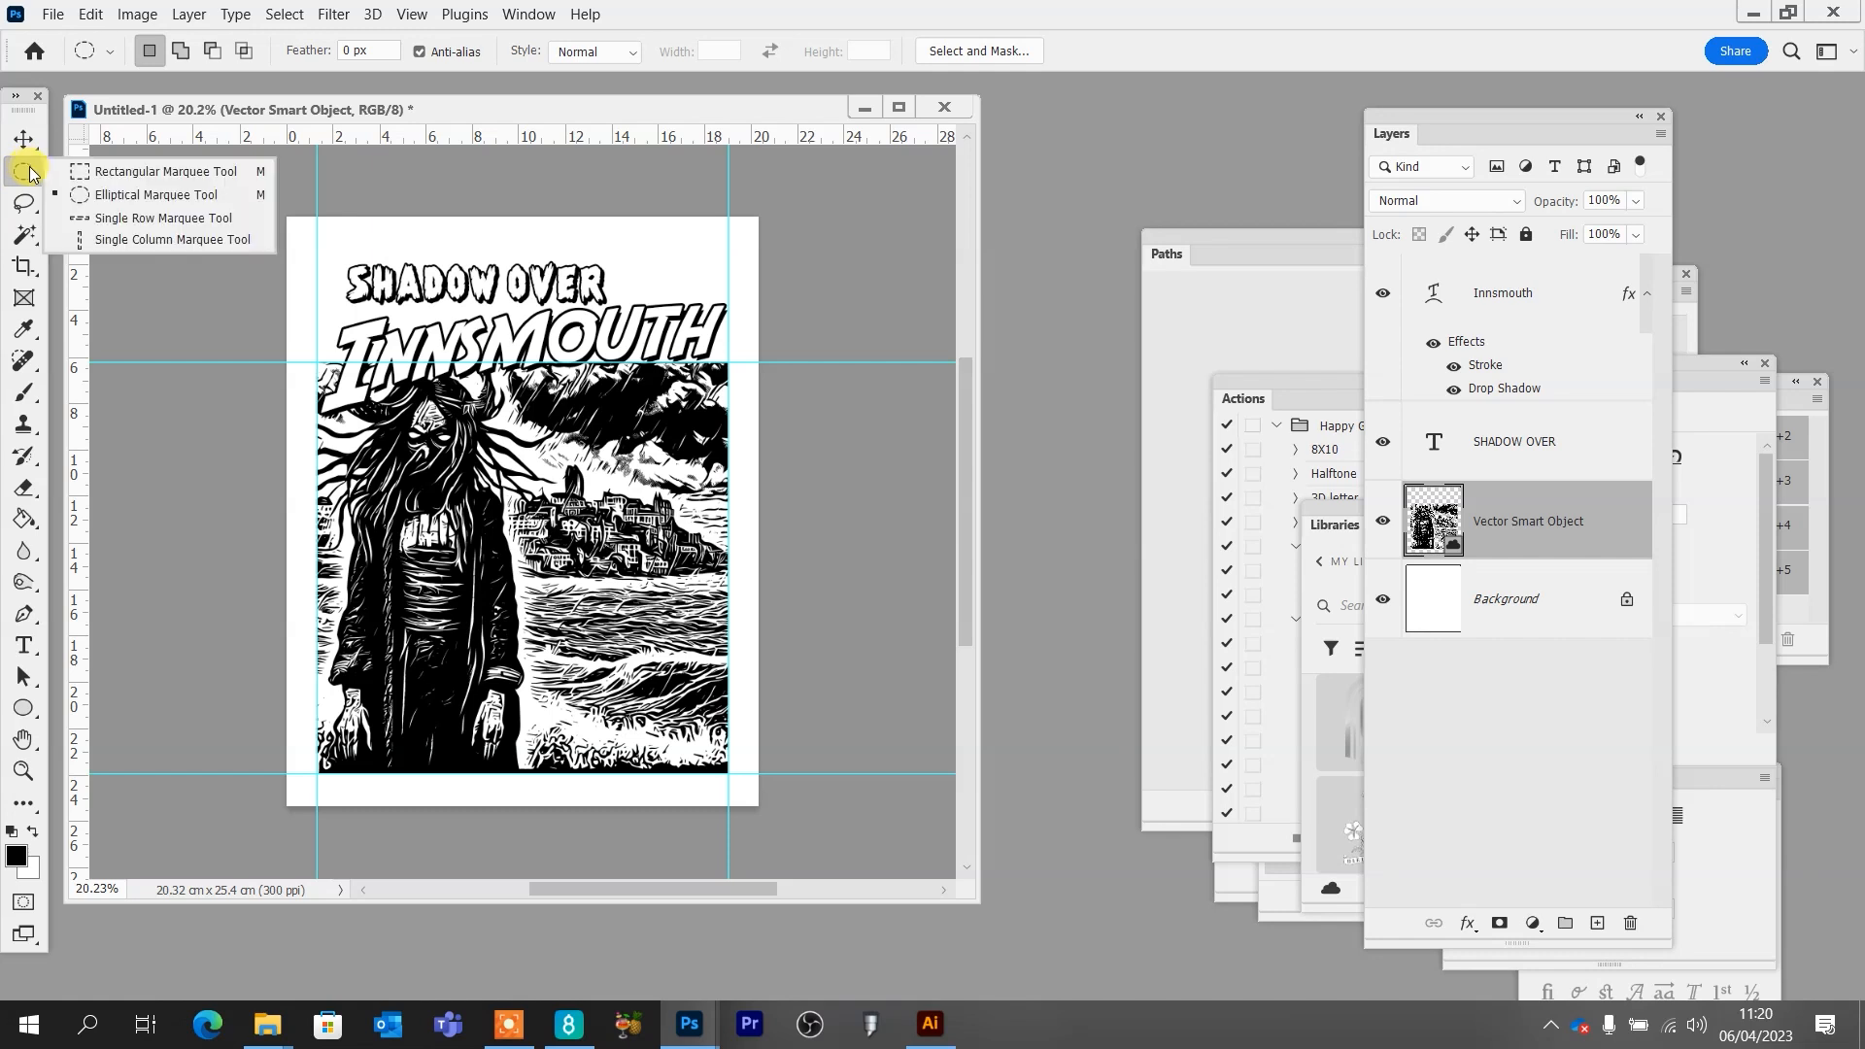
pyautogui.click(105, 172)
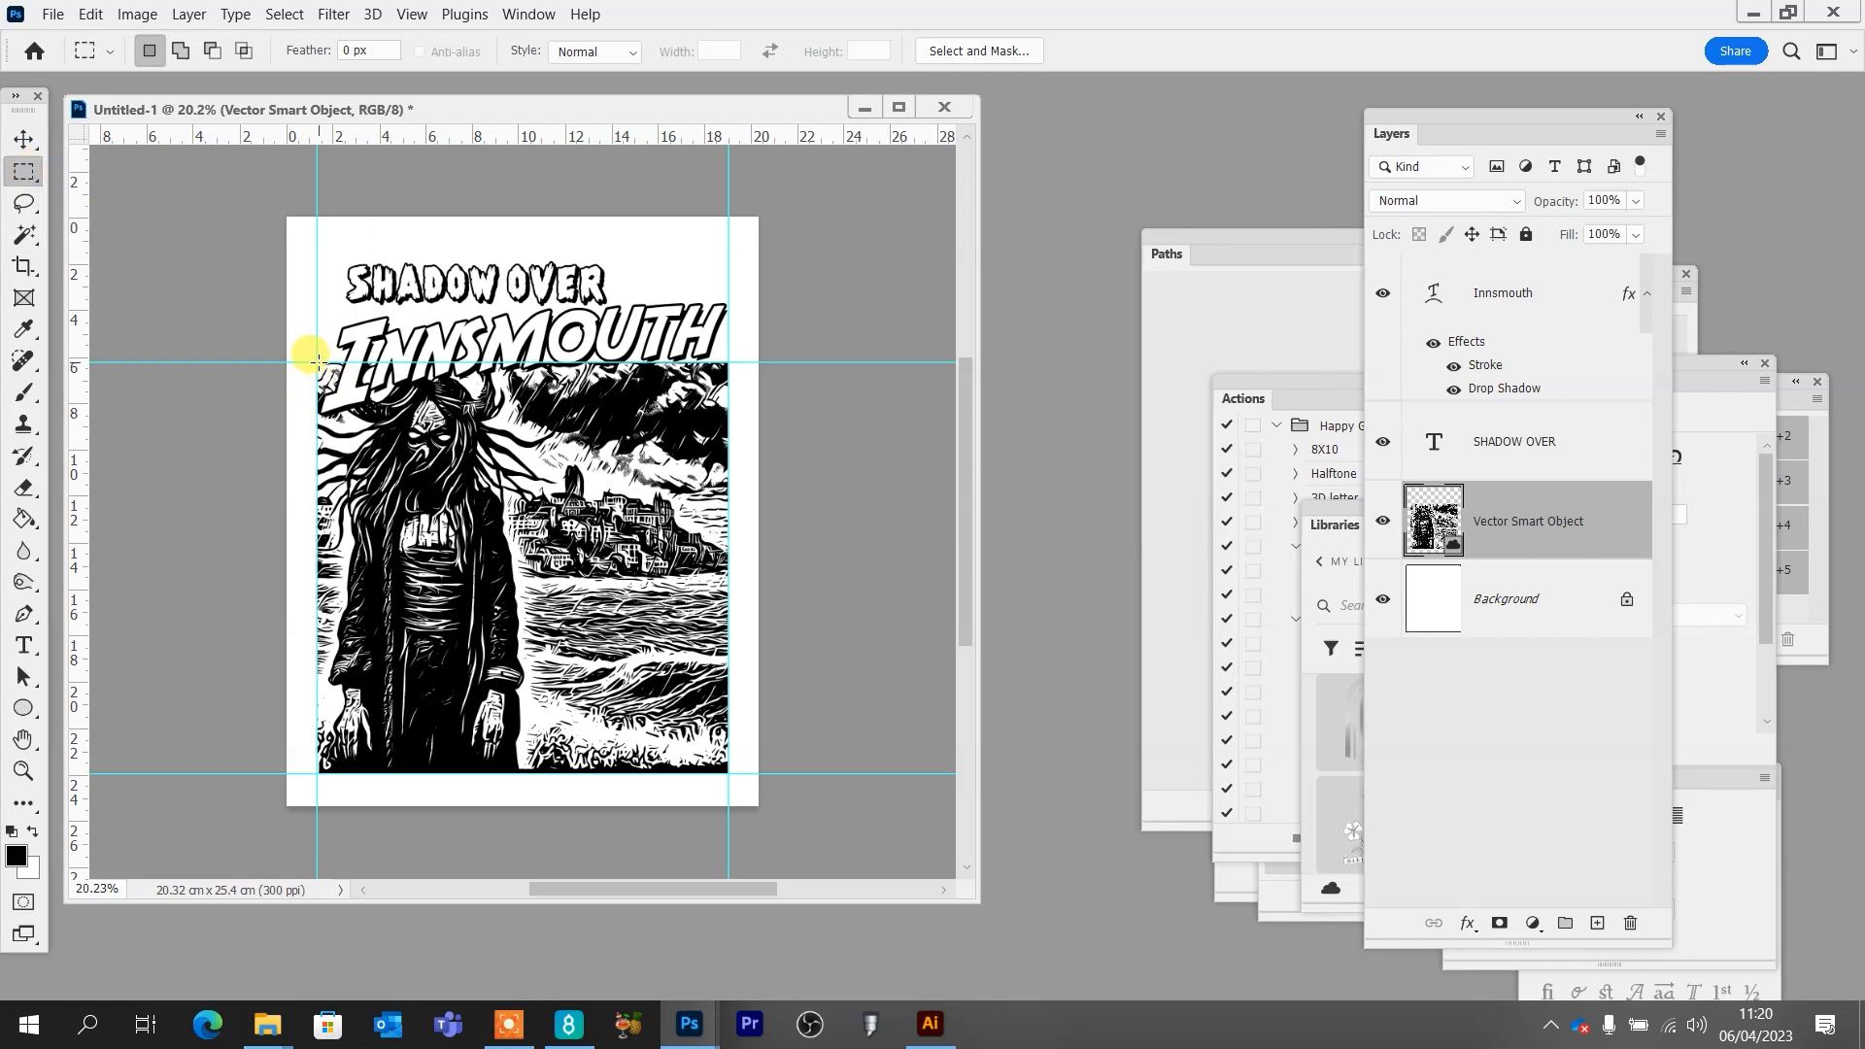
pyautogui.moveTo(318, 363); pyautogui.dragTo(729, 774)
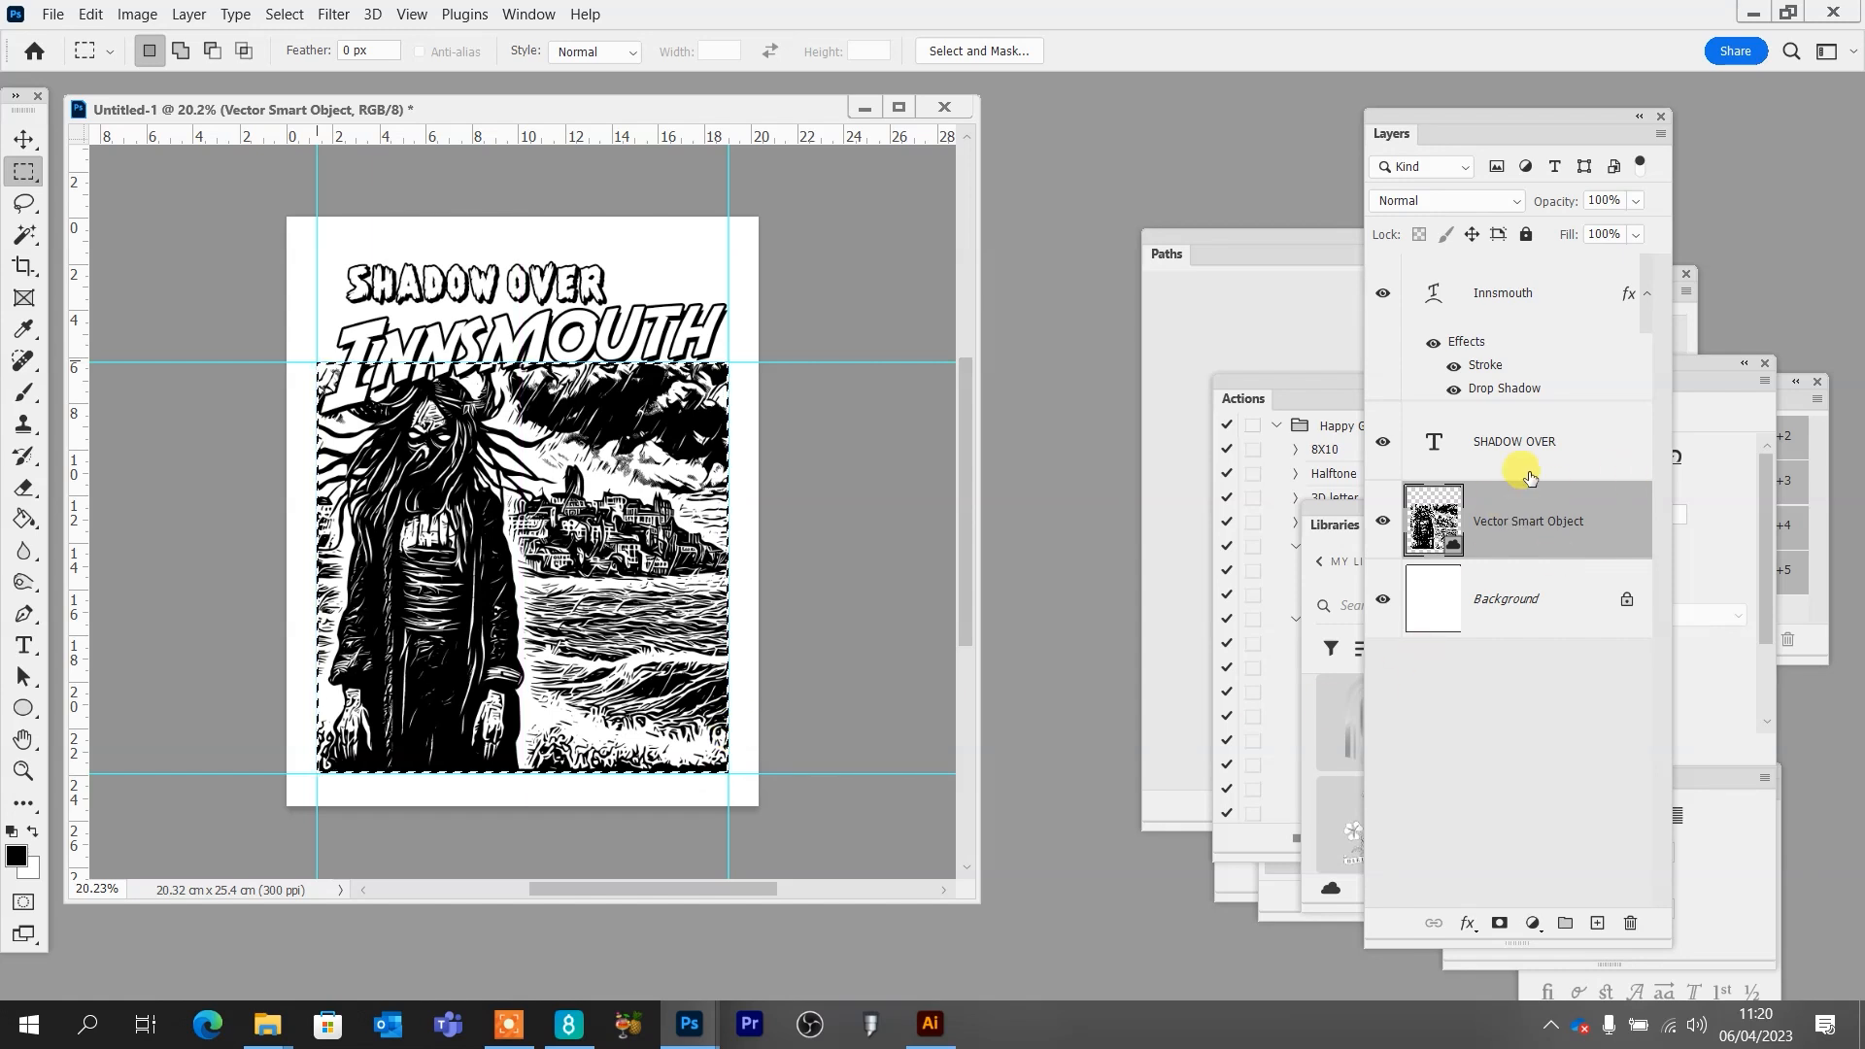
# Stroke the selection on a new layer above the artwork with a 30 px black inside border, and deselect
pyautogui.click(1598, 924)
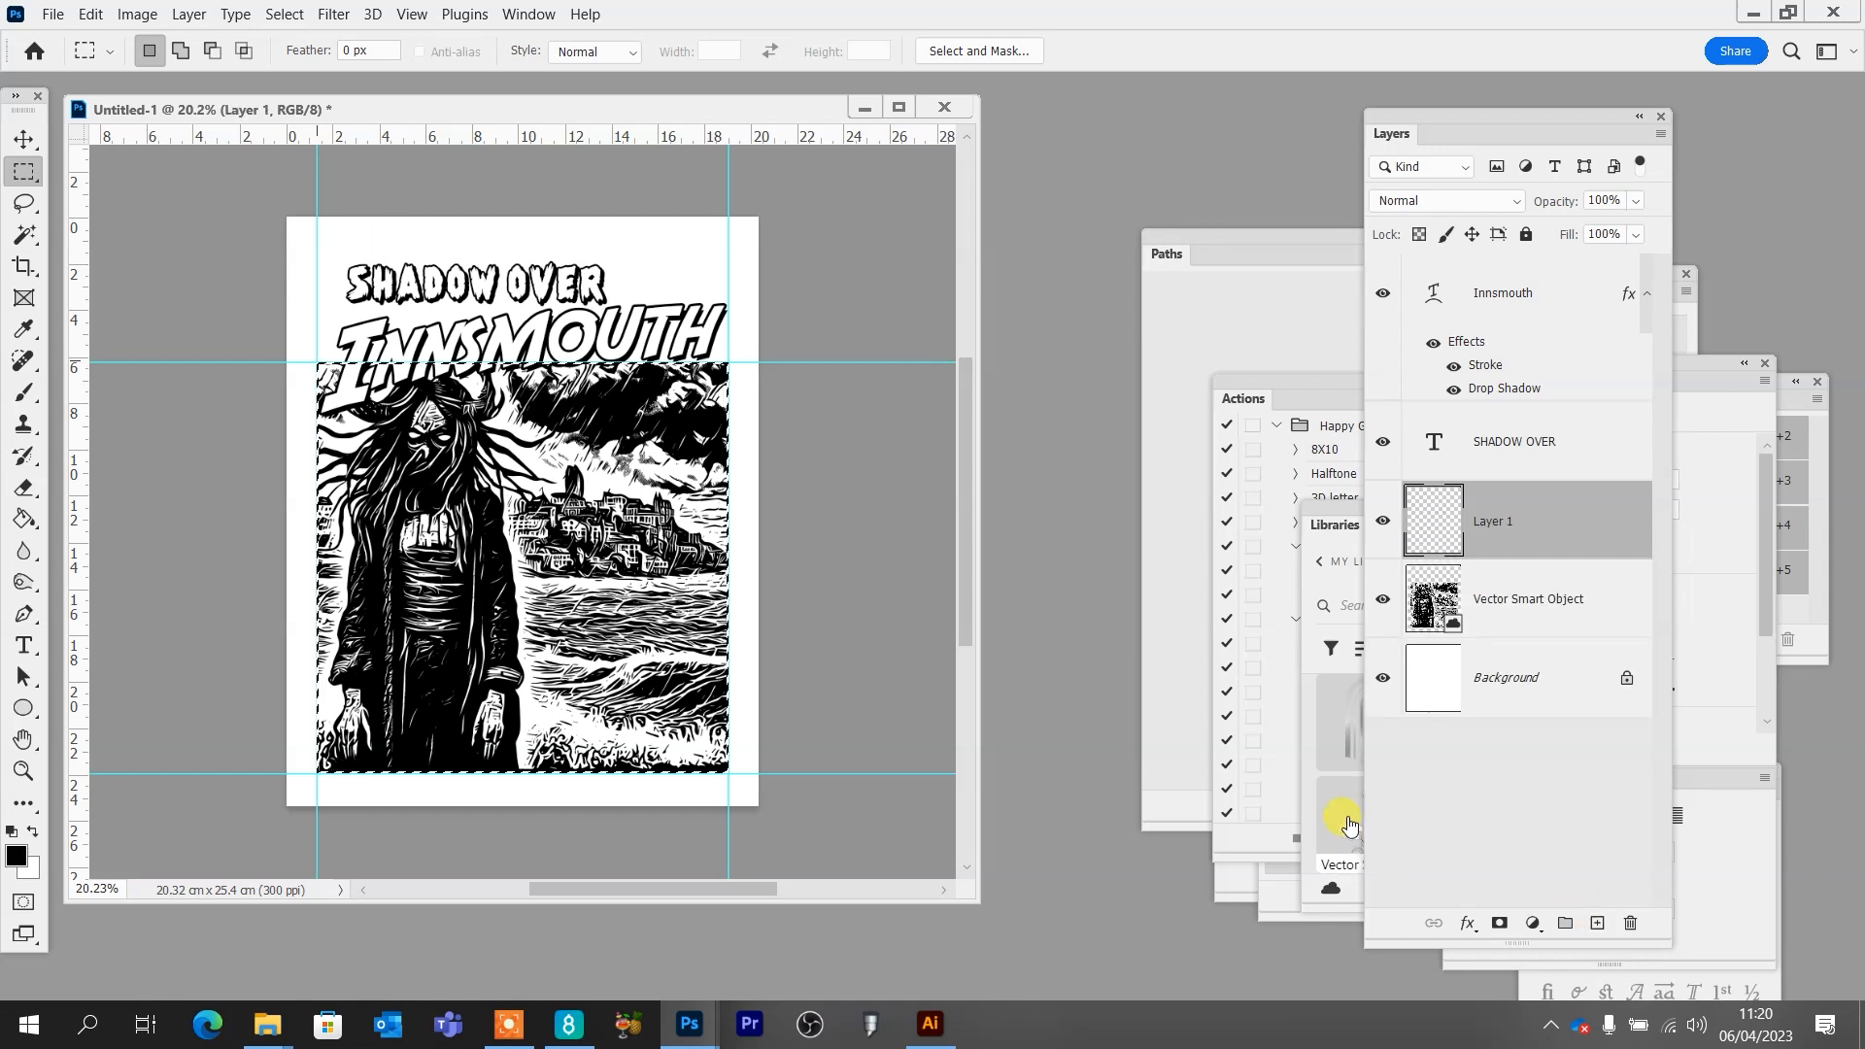
pyautogui.click(91, 15)
pyautogui.click(159, 392)
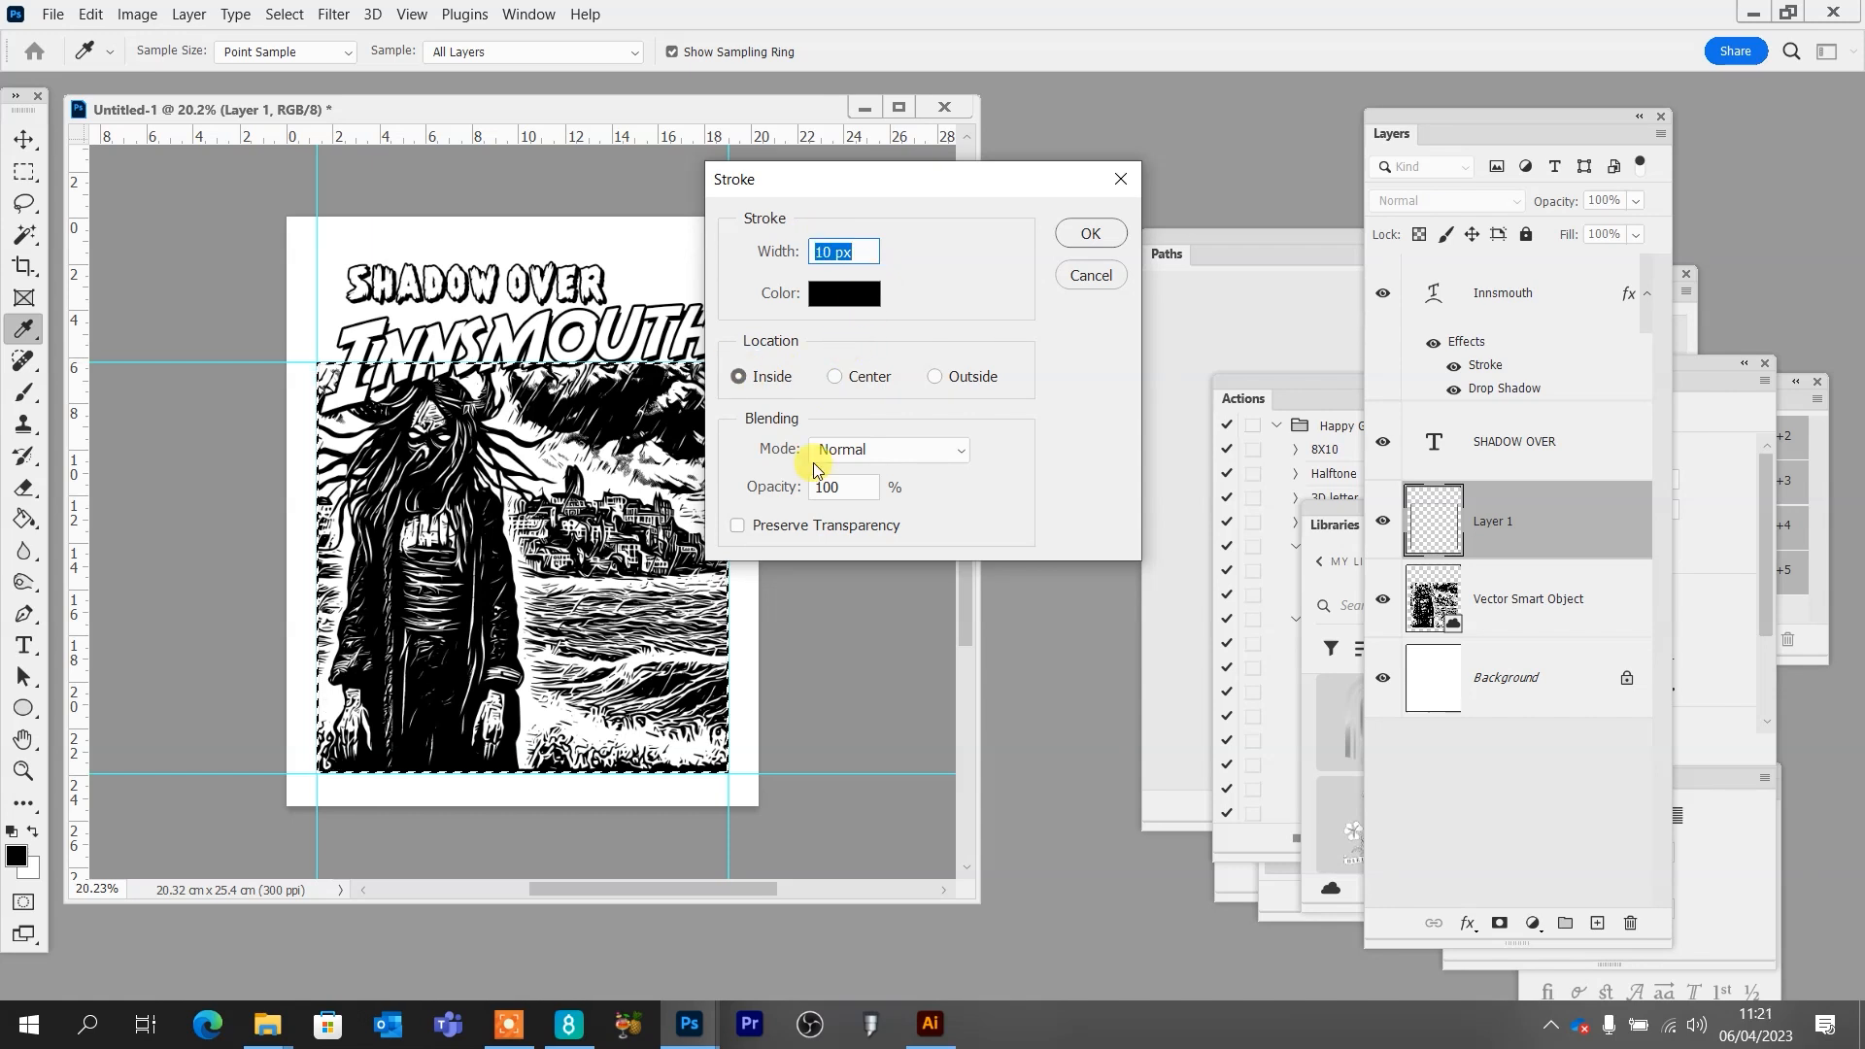
pyautogui.write('30')
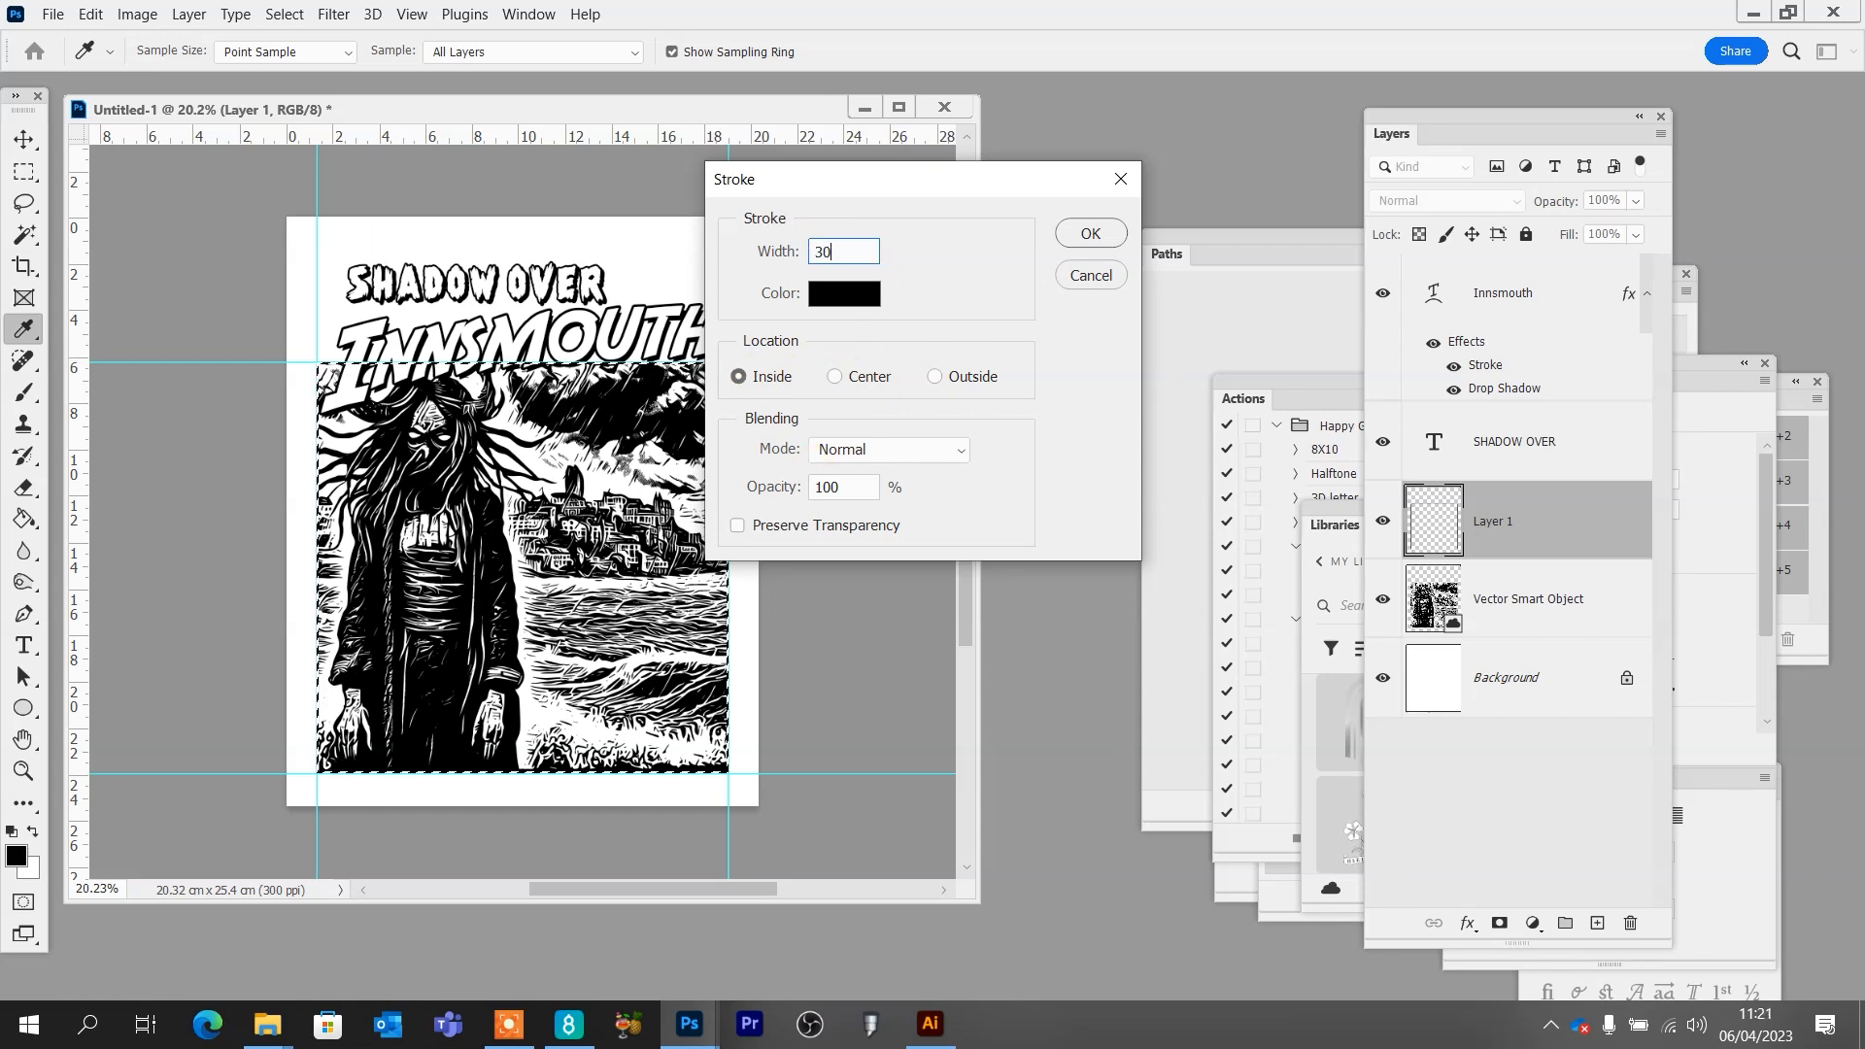
pyautogui.press('Return')
pyautogui.press('m')
pyautogui.hotkey('ctrl', 'd')
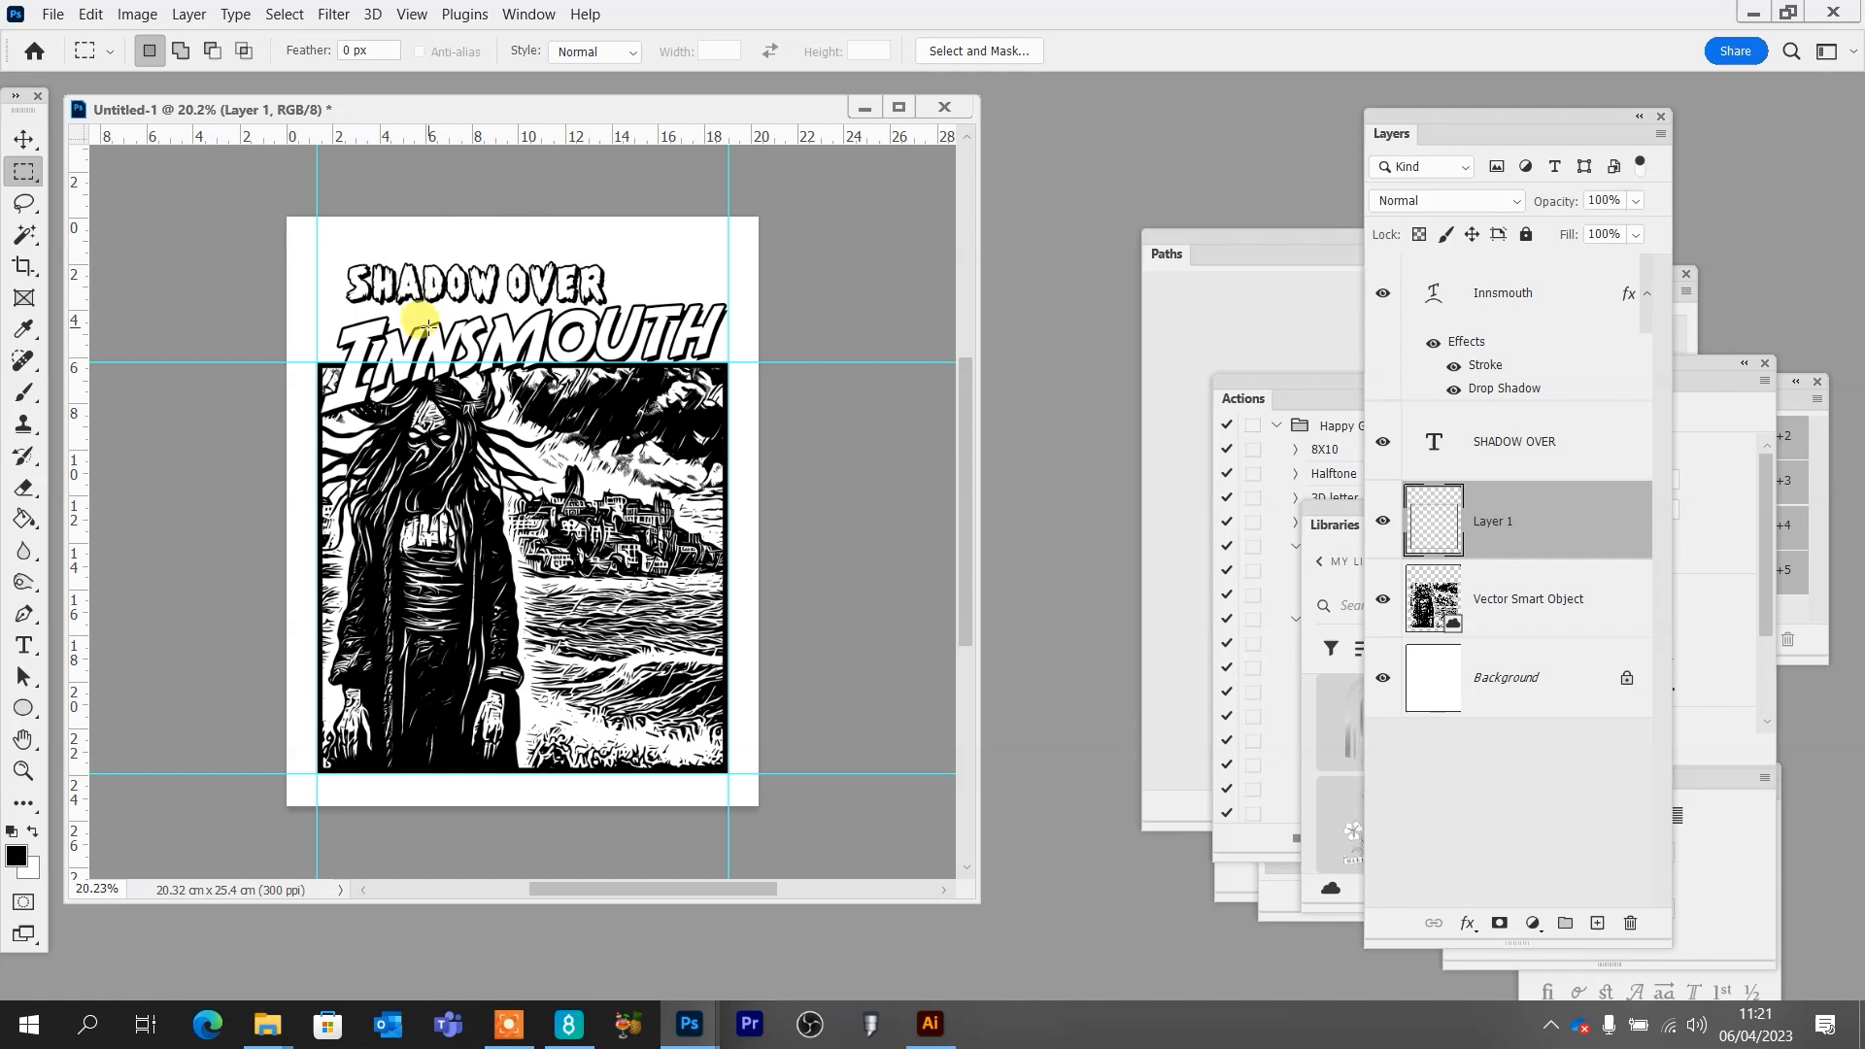
# Scale down the "SHADOW OVER" text and place it close above the first letters of the "Innsmouth" title
pyautogui.click(1435, 408)
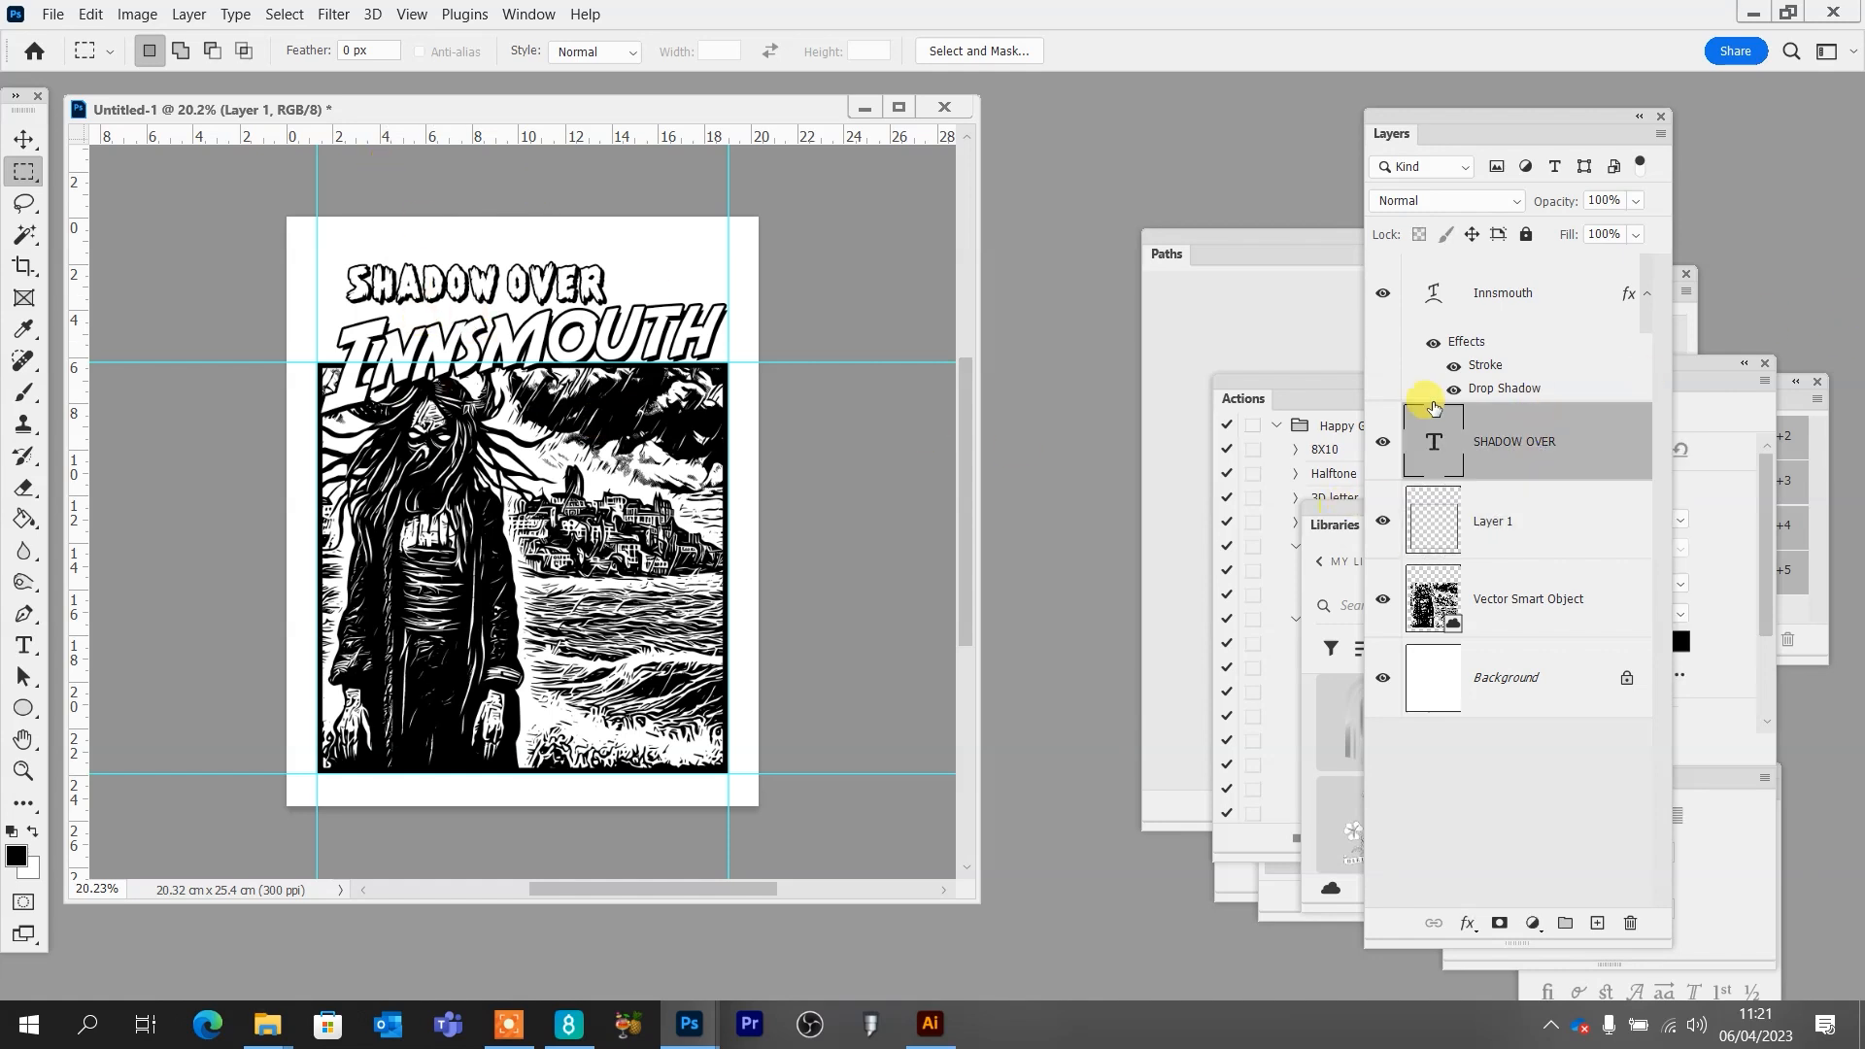
pyautogui.click(1548, 292)
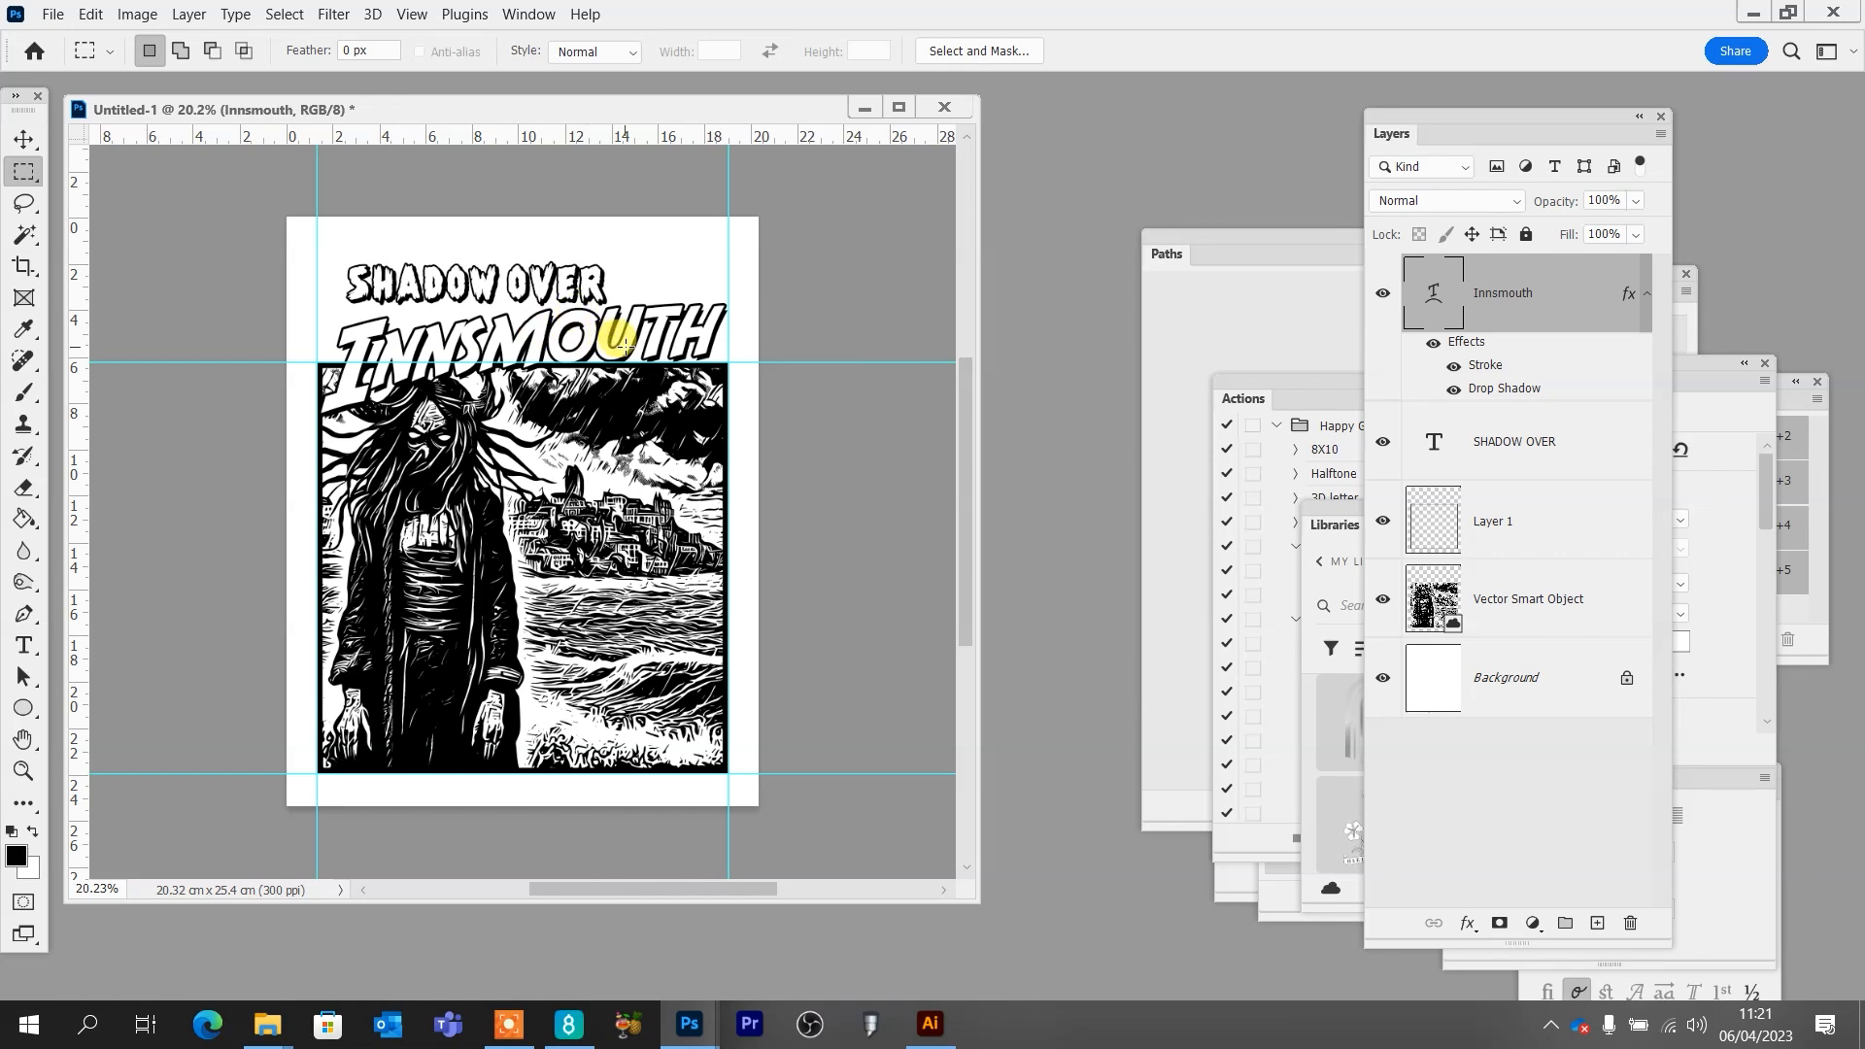
pyautogui.hotkey('ctrl', 't')
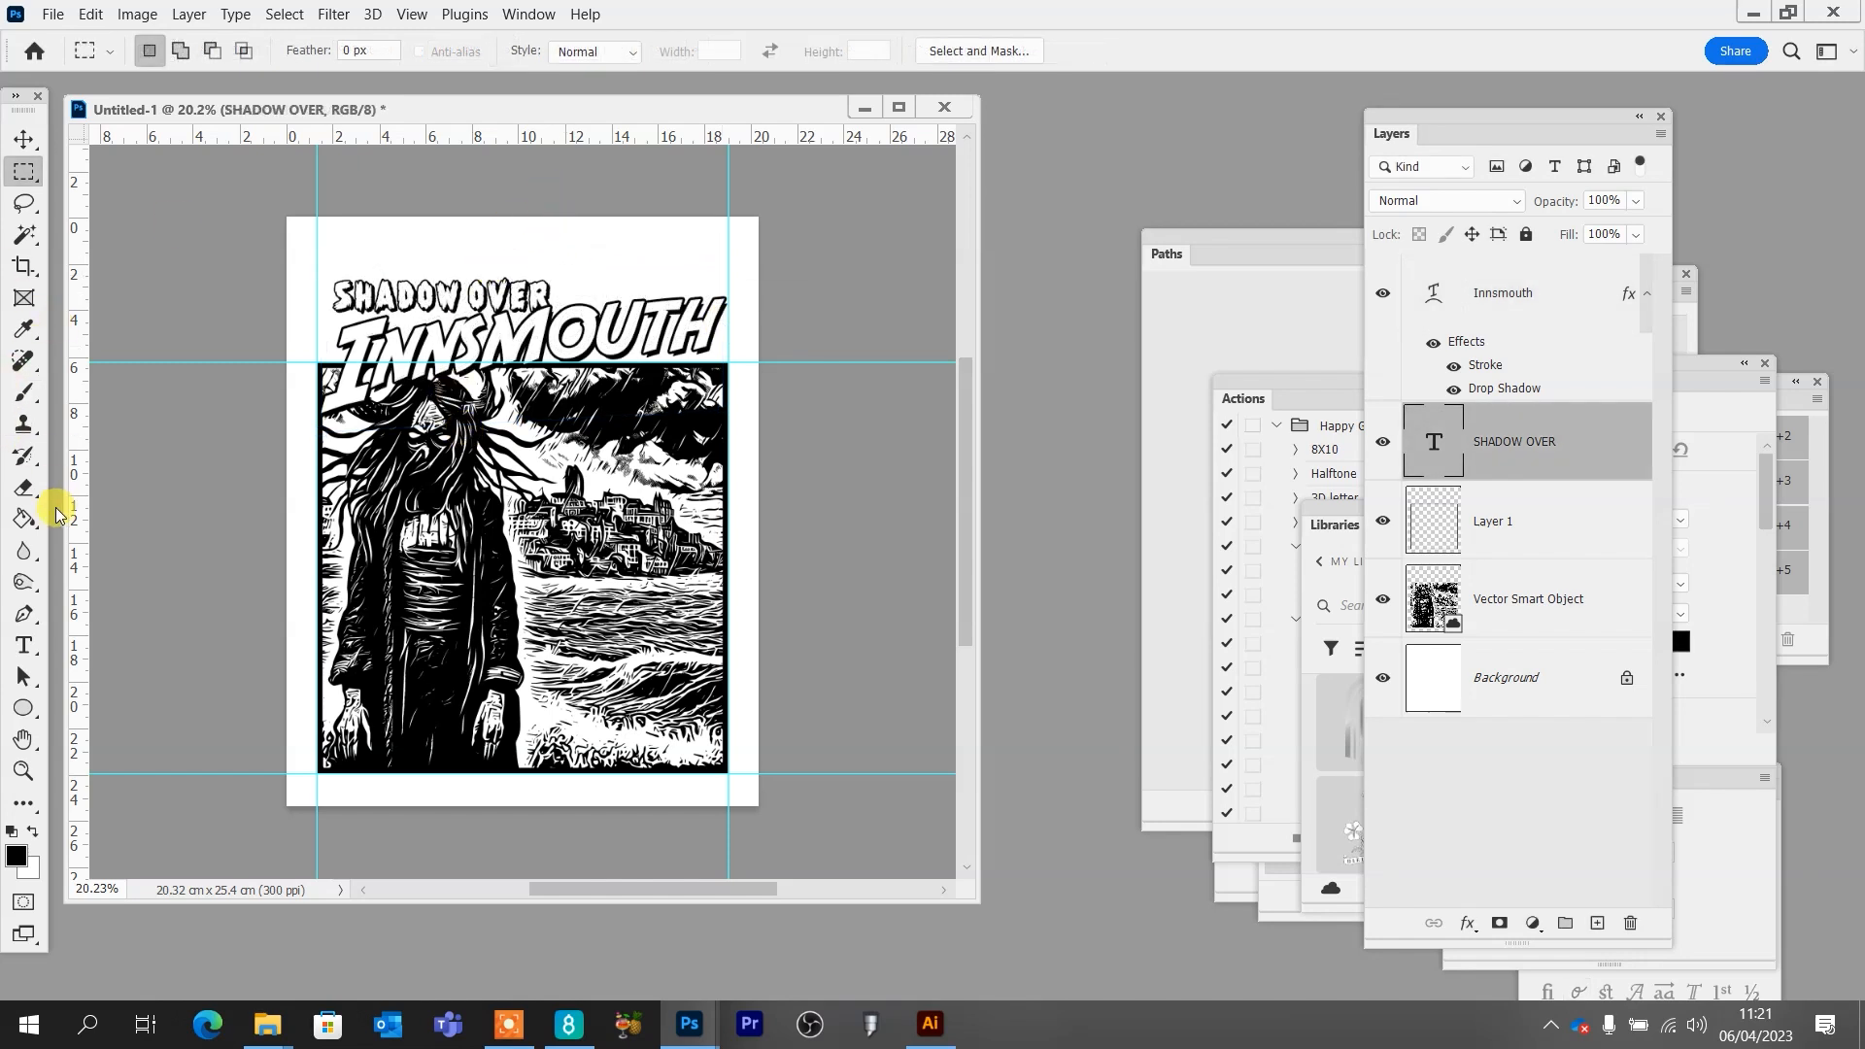
# Add the text "THE" near the top centre of the page and set its font to Melted Monster
pyautogui.click(24, 659)
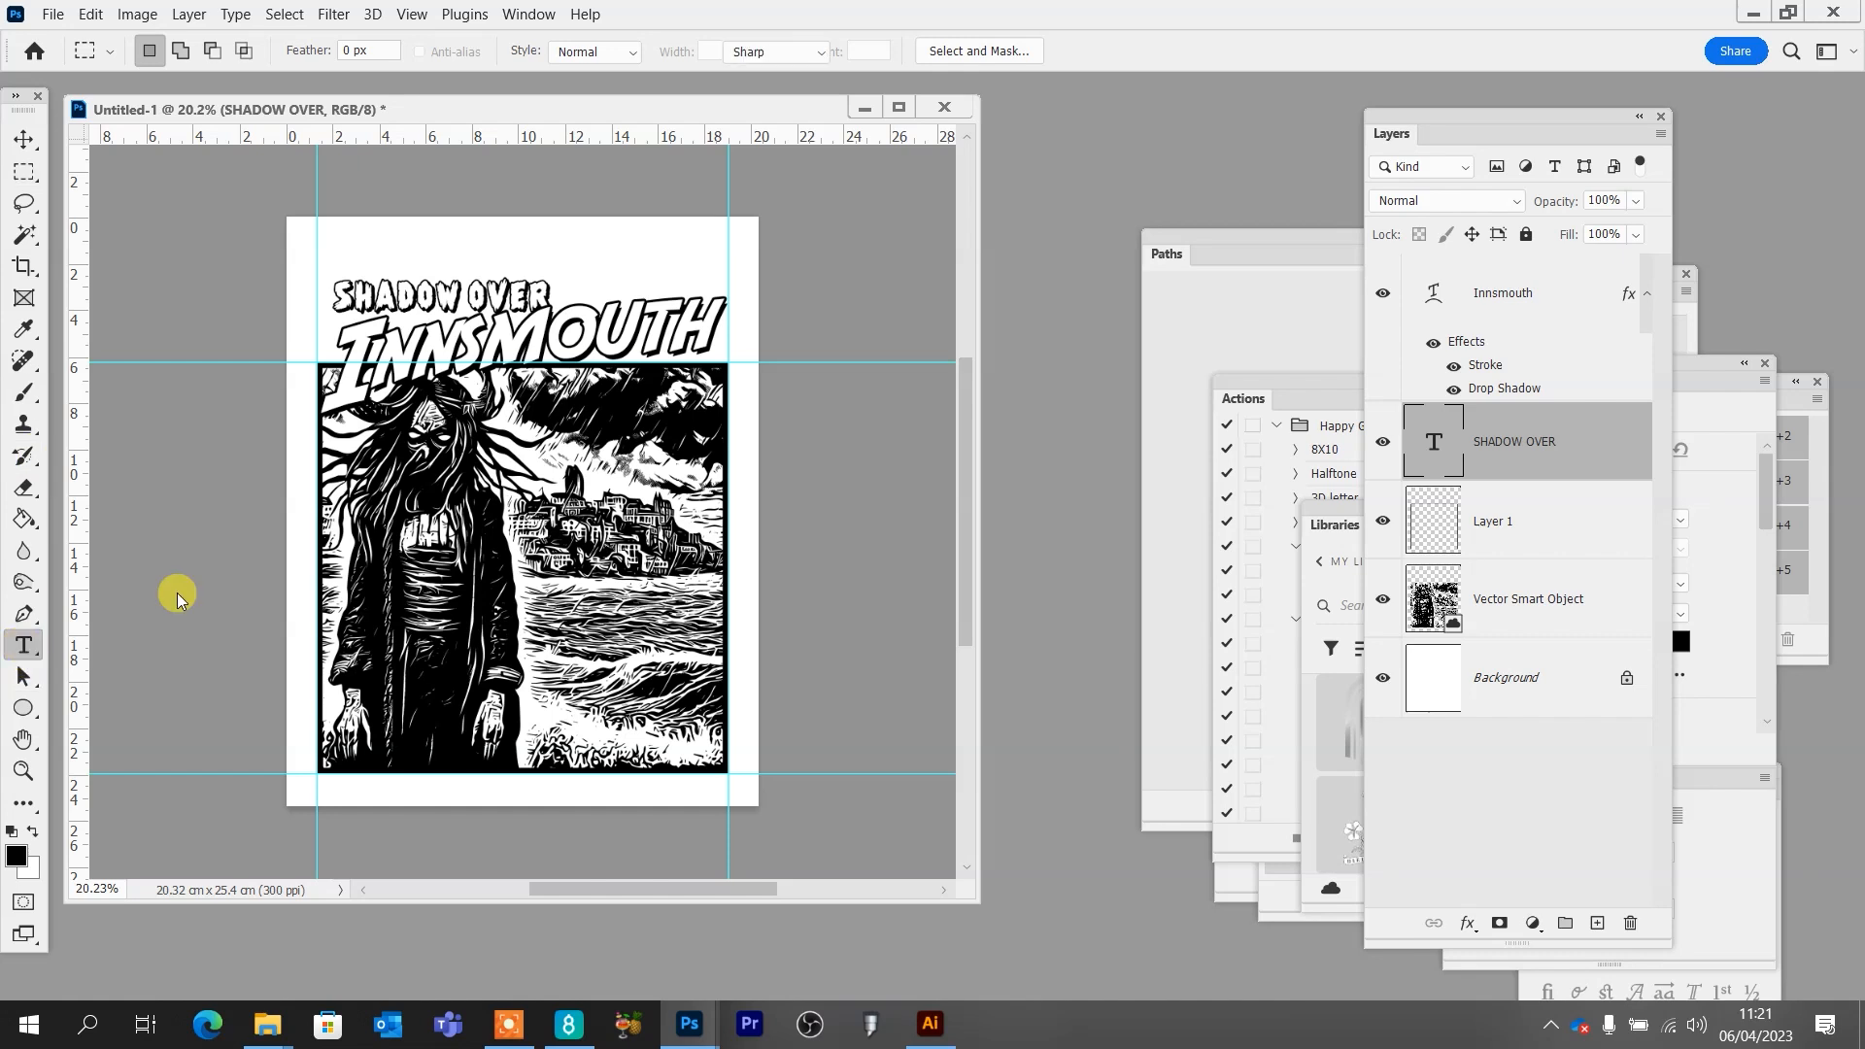
pyautogui.click(499, 238)
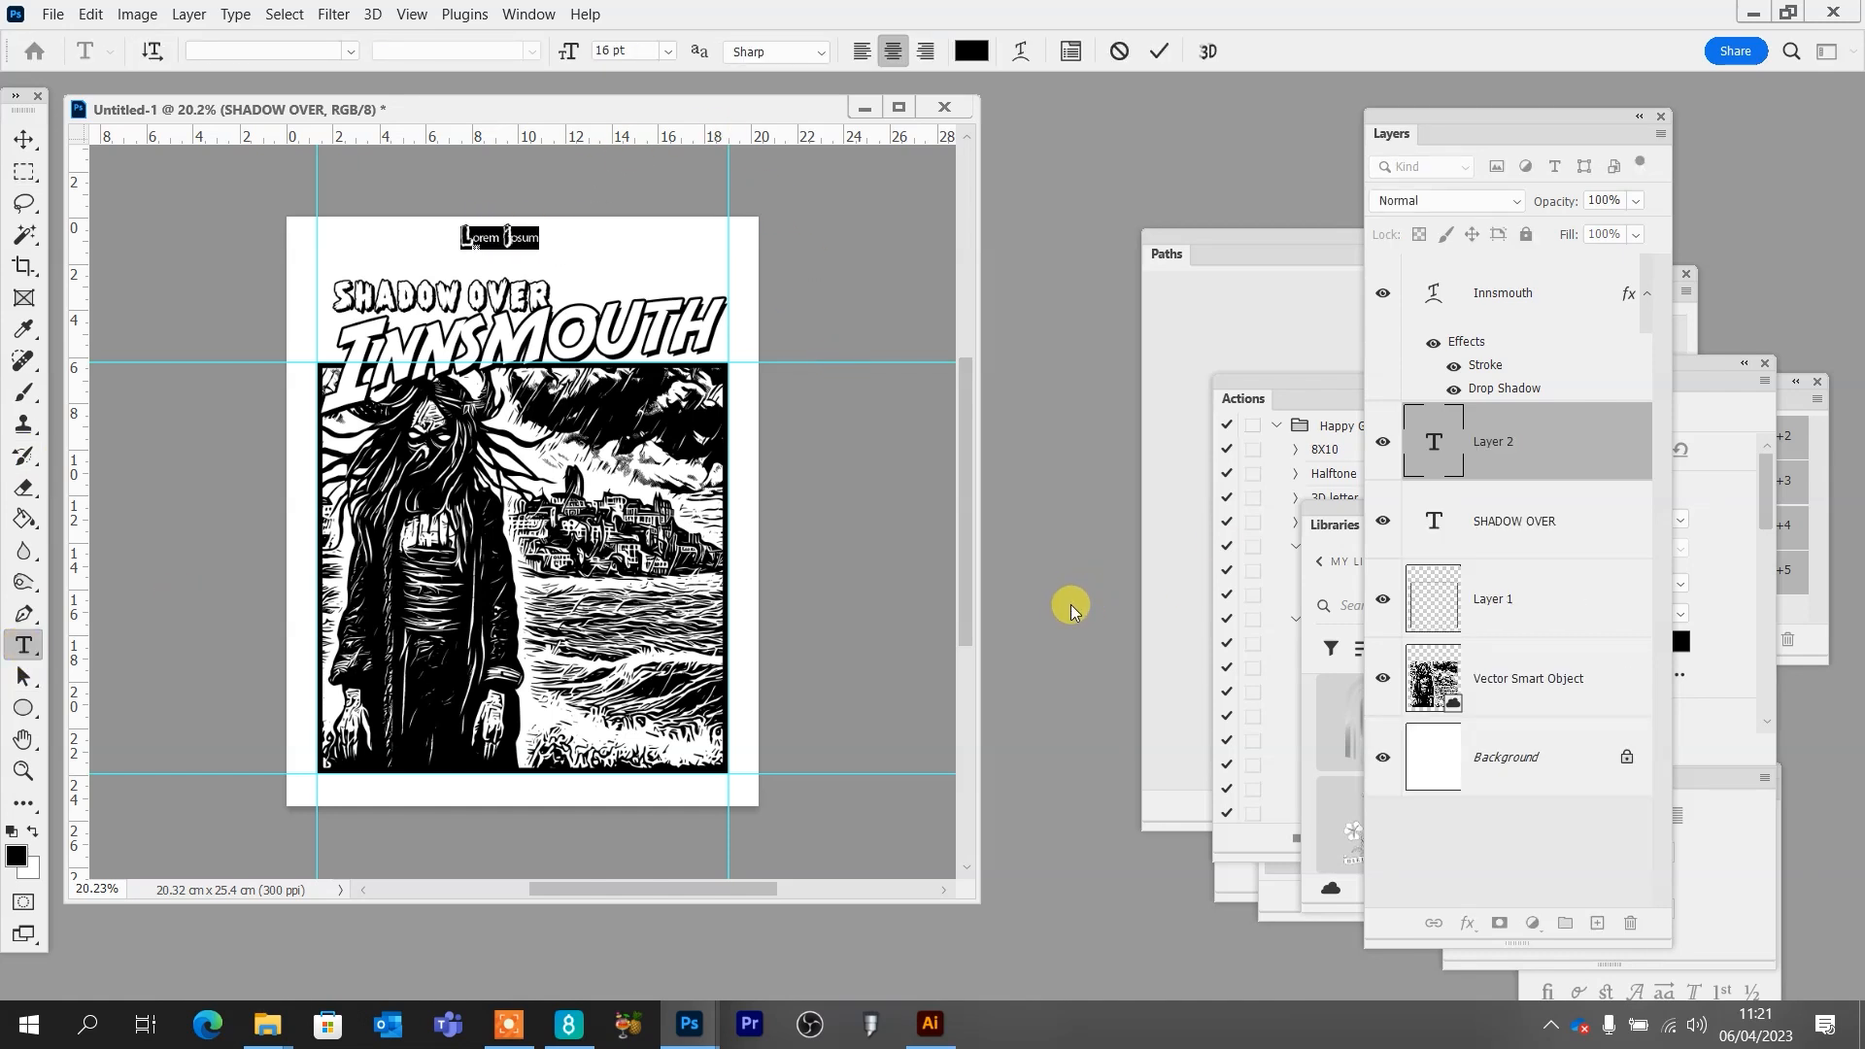
pyautogui.write('THE')
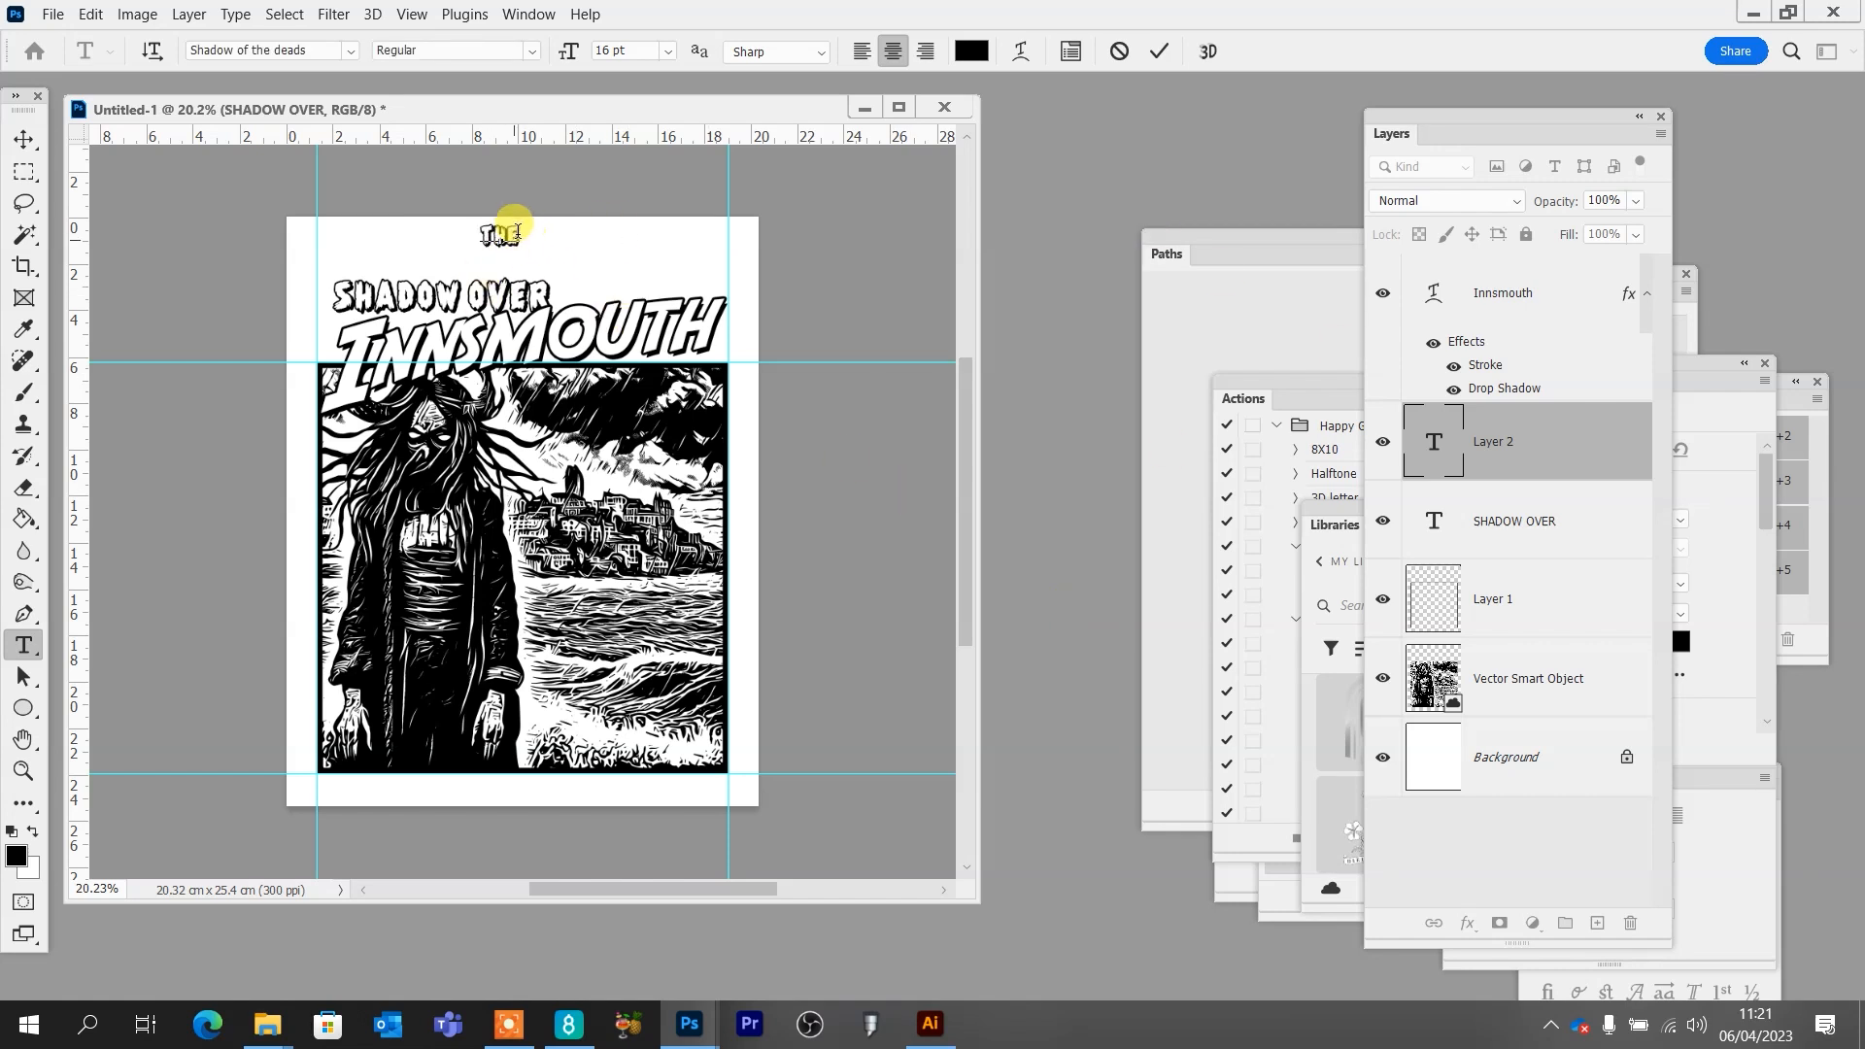
pyautogui.moveTo(515, 236); pyautogui.dragTo(437, 230)
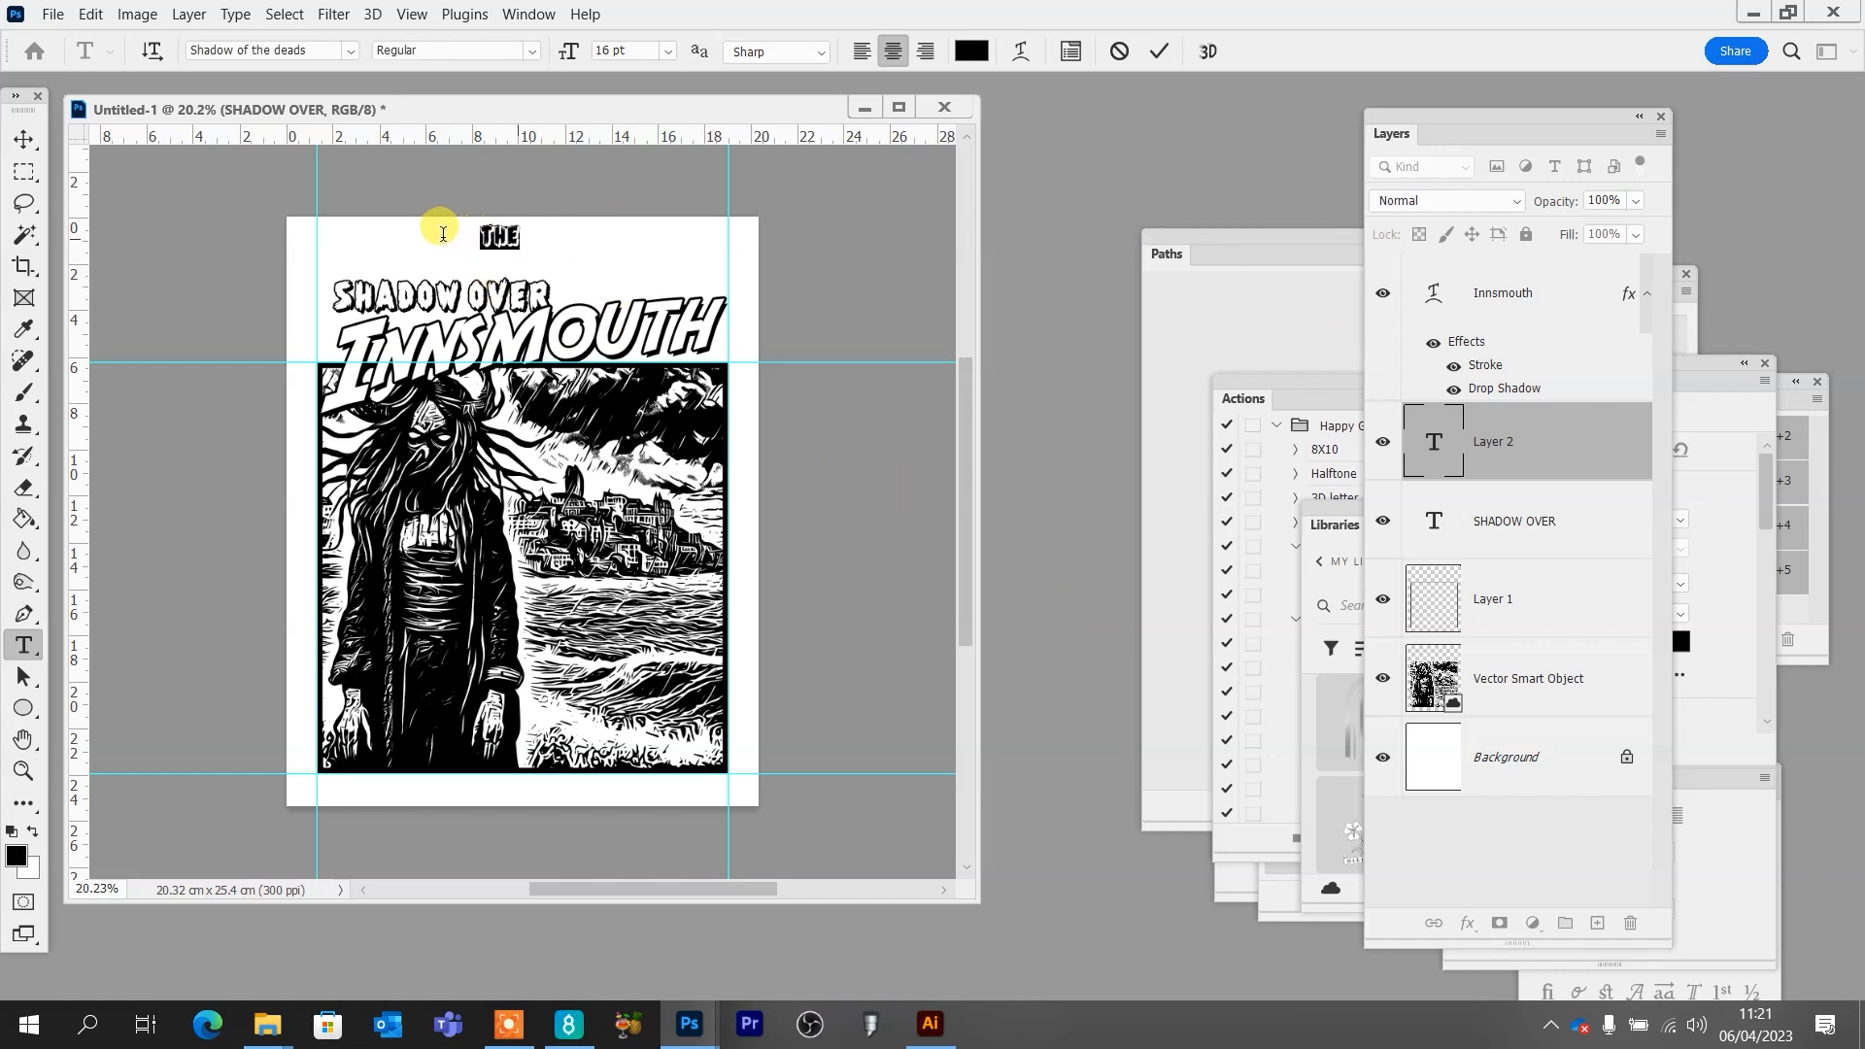
pyautogui.click(350, 53)
pyautogui.scroll(-15, 388, 679)
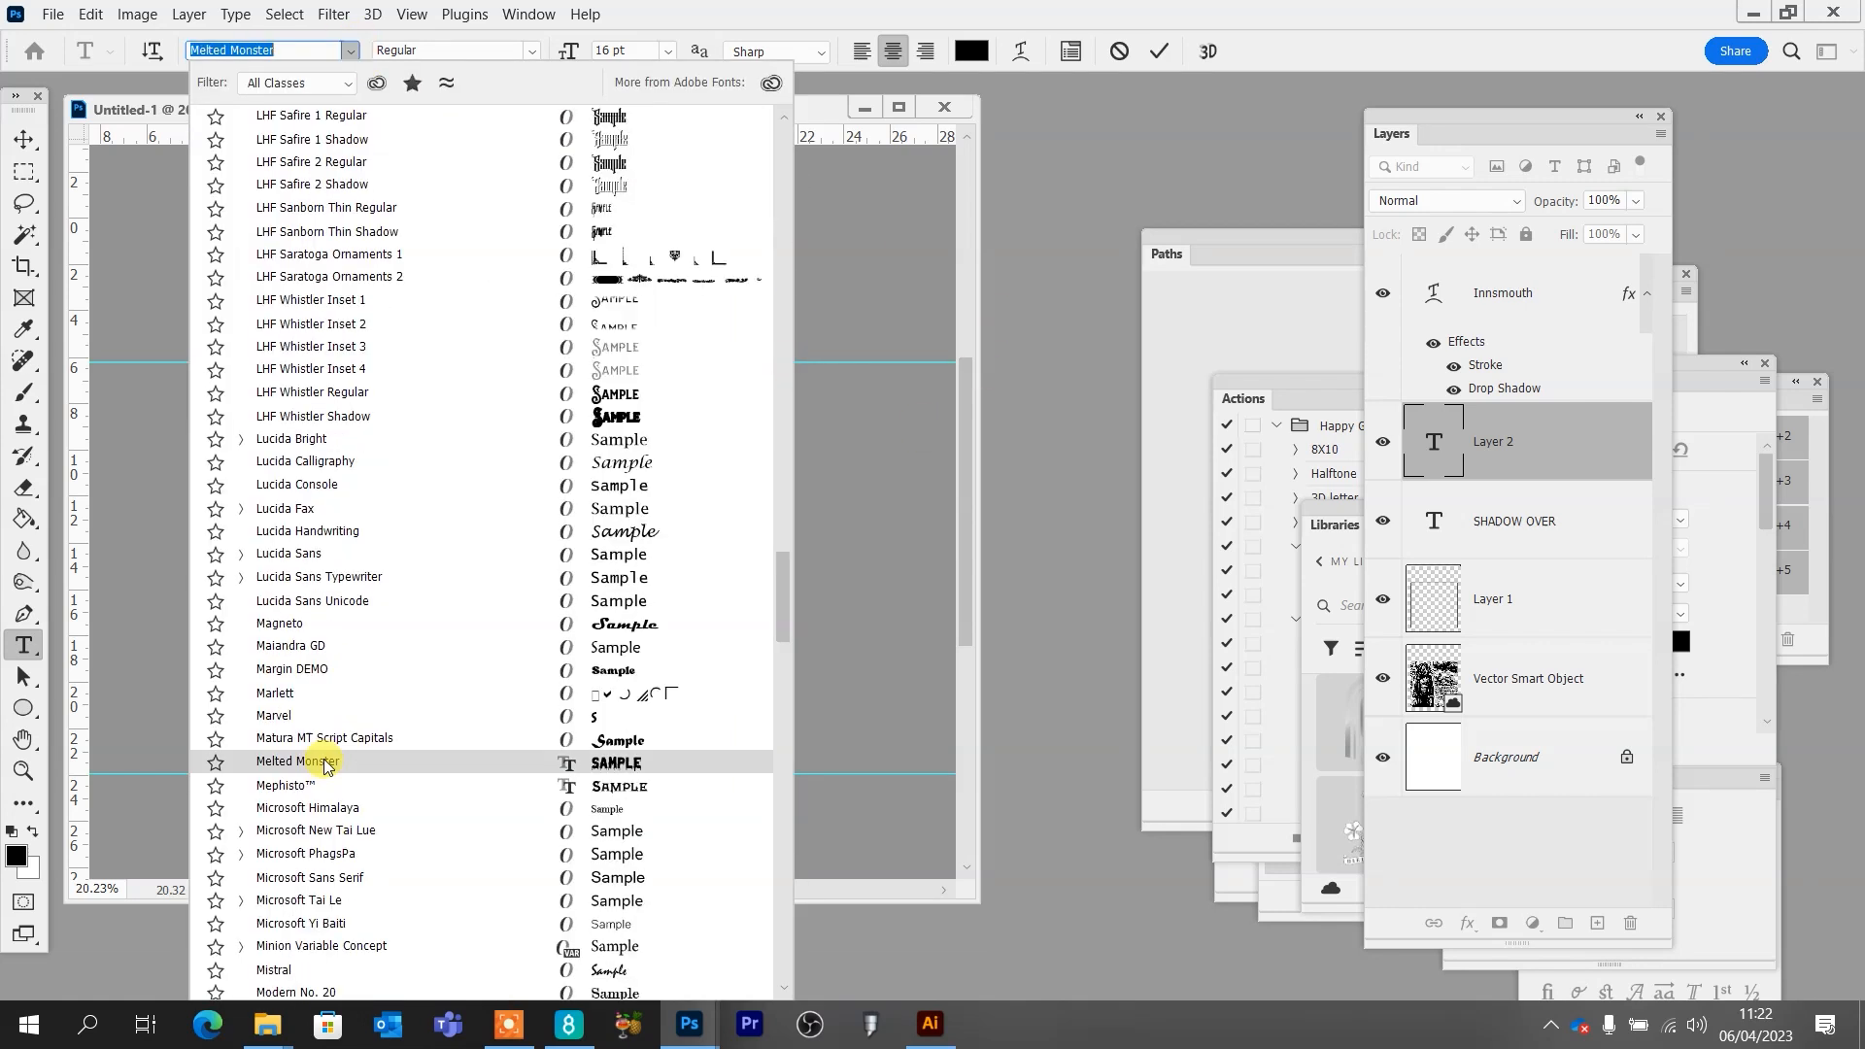
pyautogui.click(323, 762)
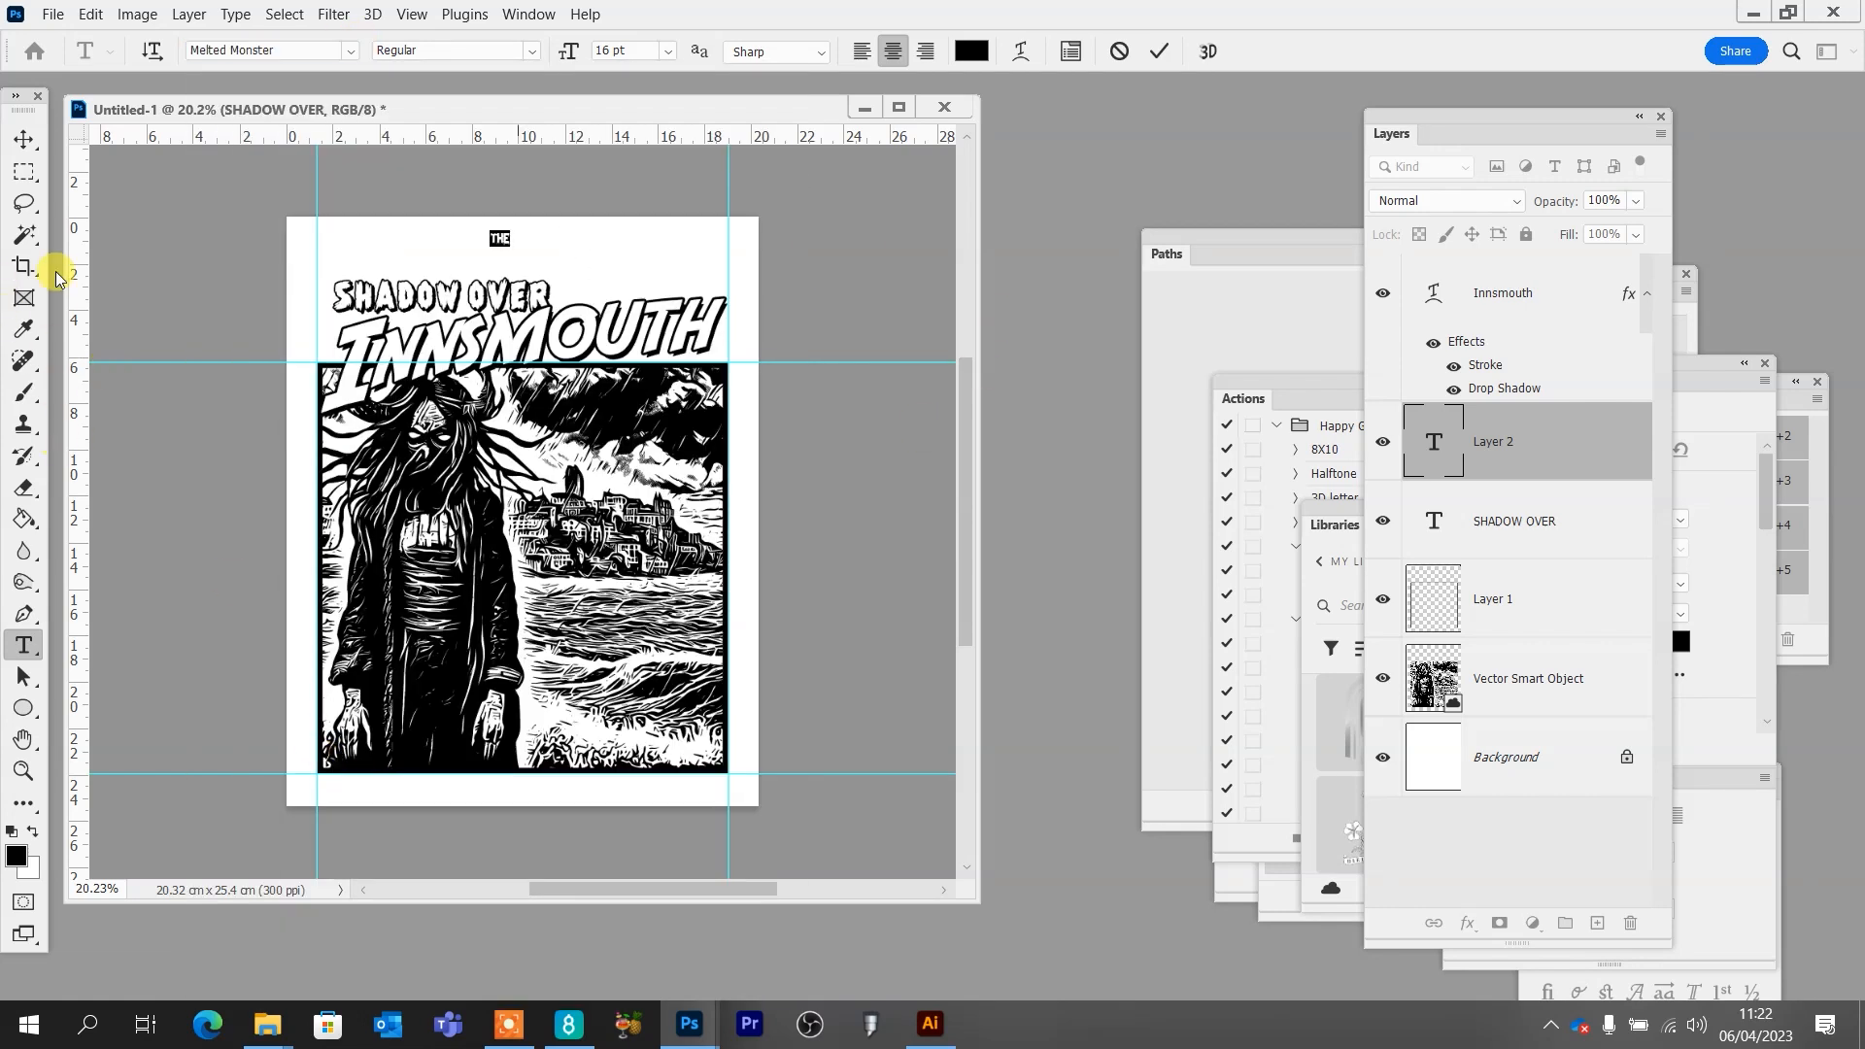
# Enlarge the "THE" text and place it above the start of "SHADOW OVER"
pyautogui.click(23, 139)
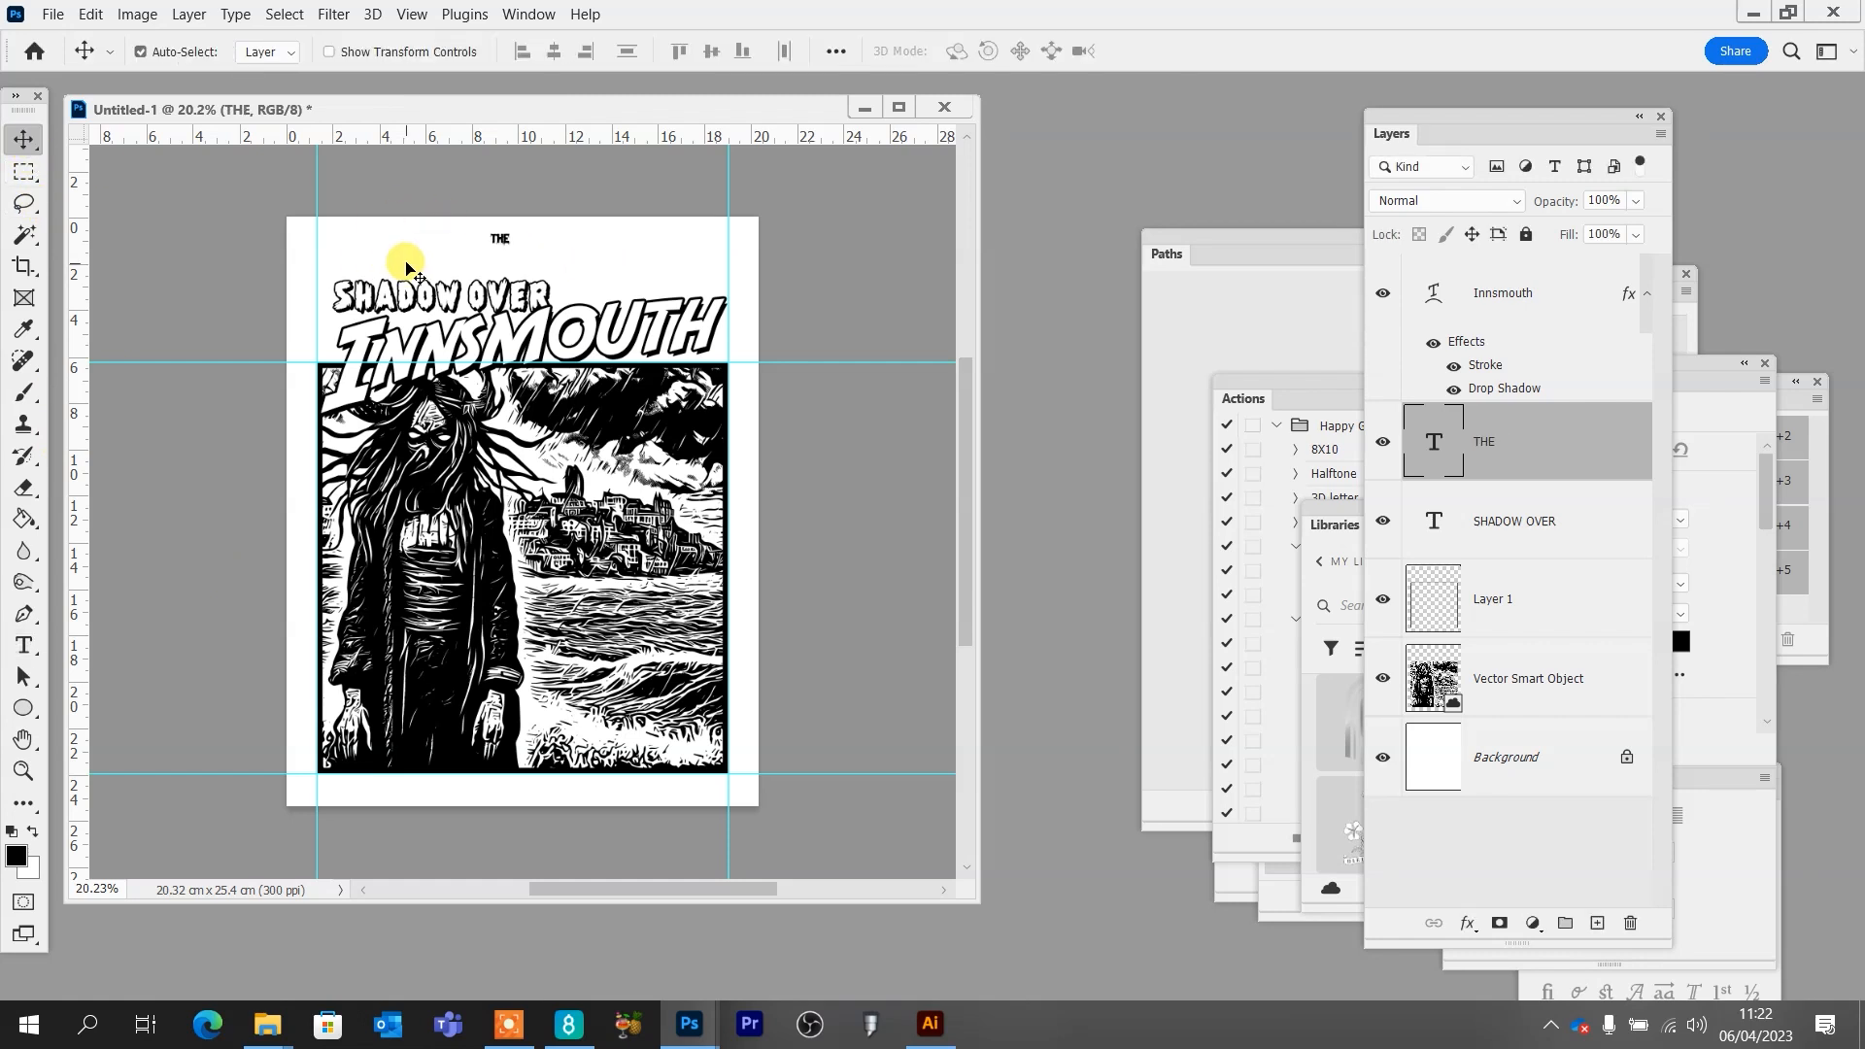
pyautogui.hotkey('ctrl', 't')
pyautogui.moveTo(513, 250); pyautogui.dragTo(422, 277)
pyautogui.press('Return')
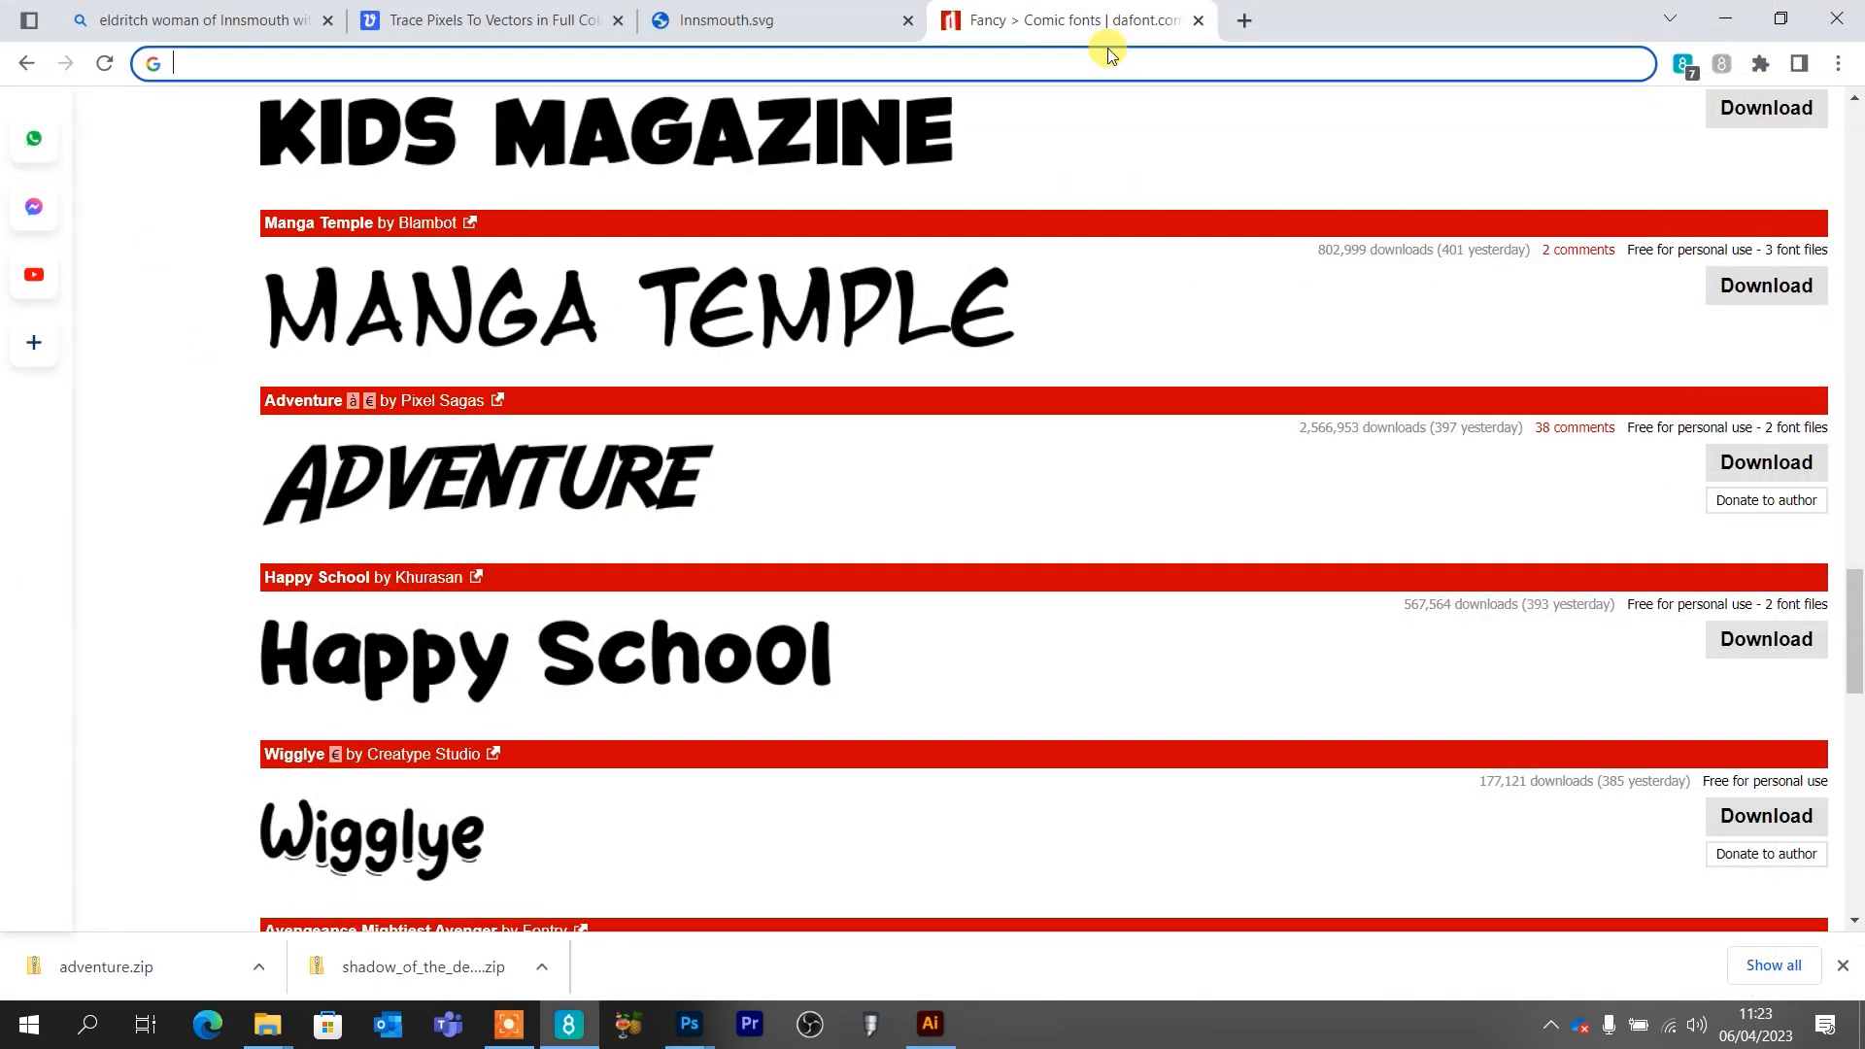
# Search Google Images in the browser for "comic book cover" and examine the corner box layout on the Custom Comic Book Cover Etsy listing
pyautogui.write('COMIC')
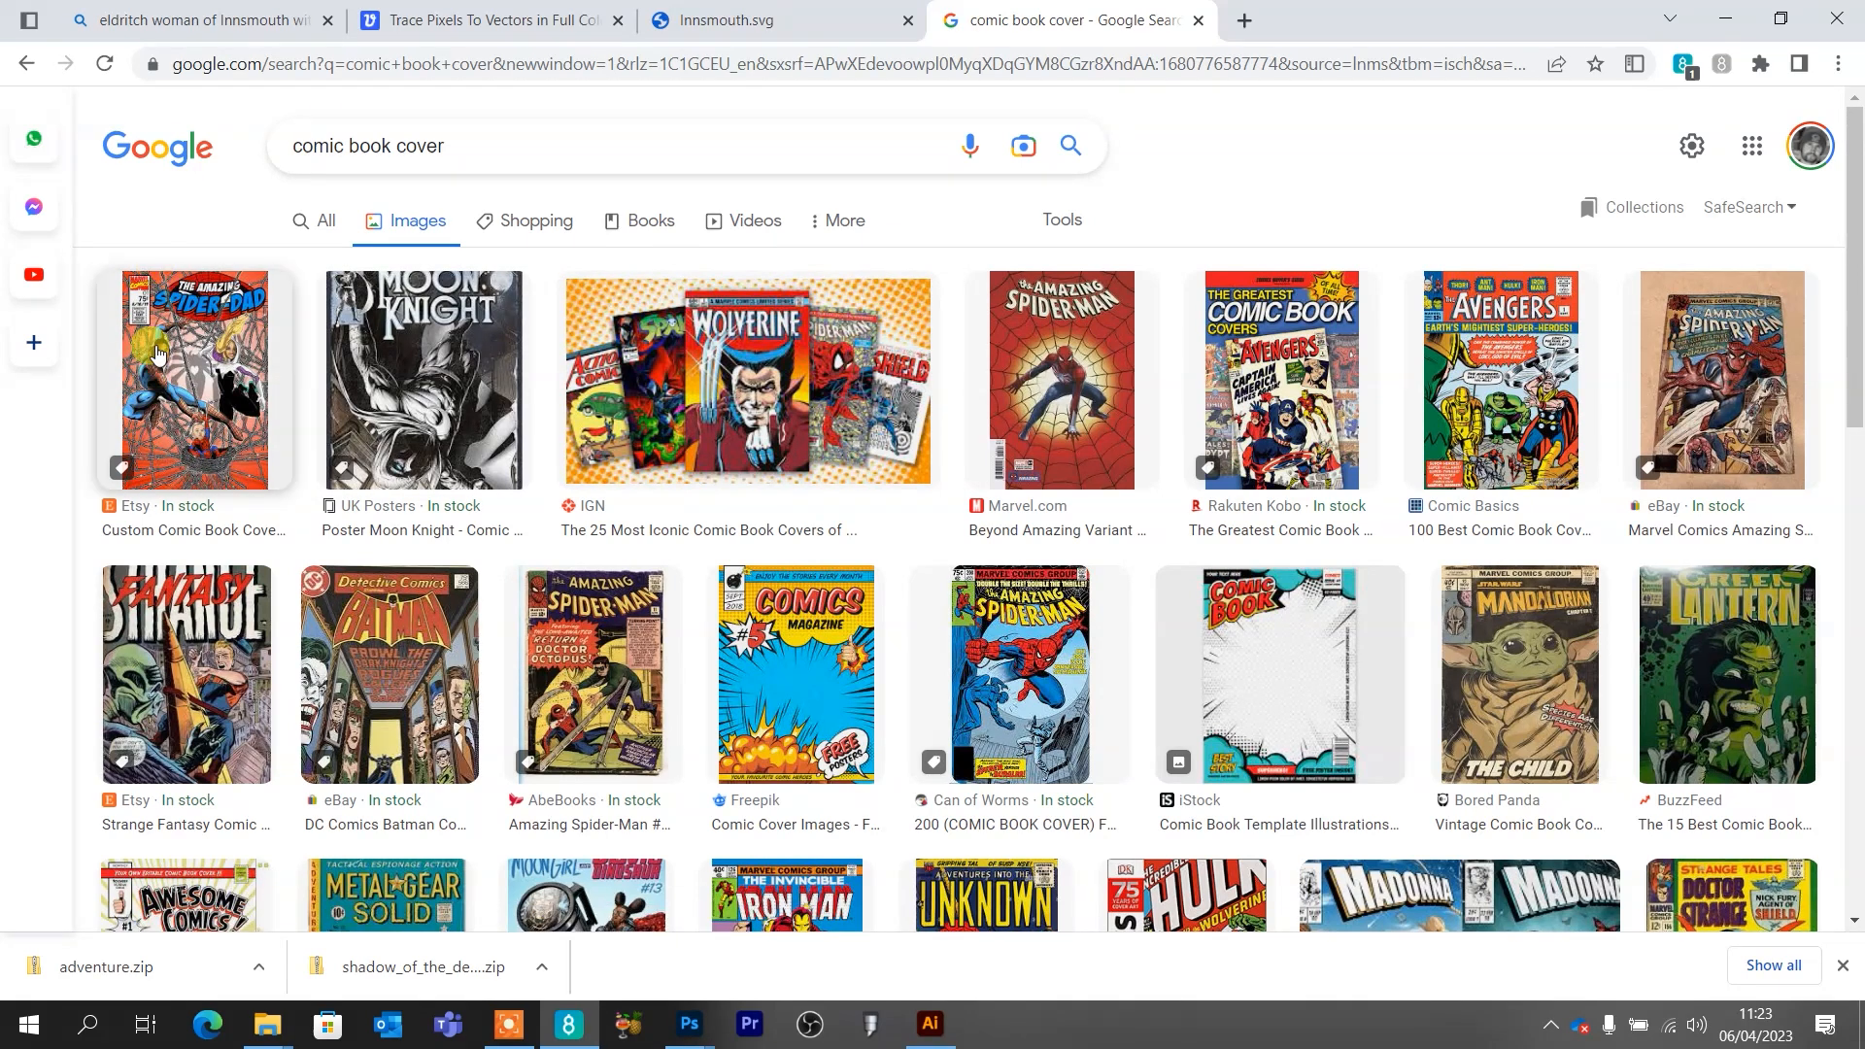
pyautogui.click(154, 295)
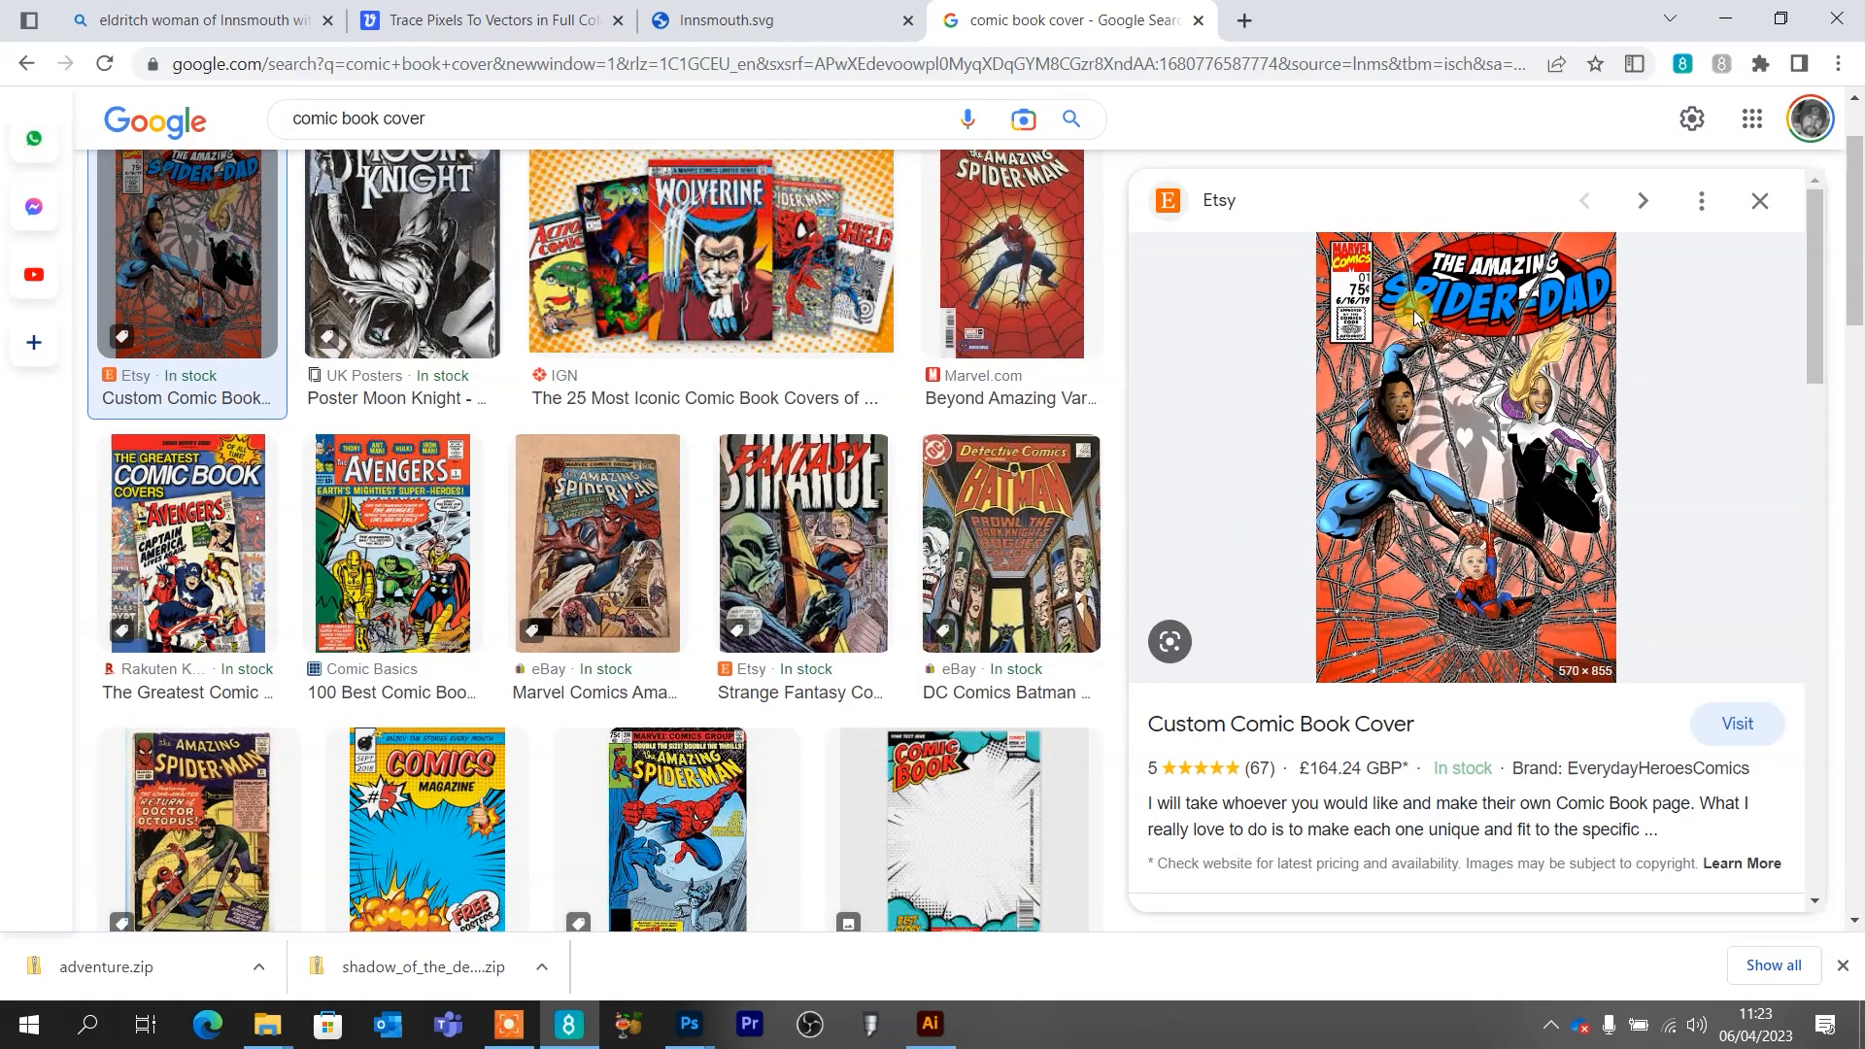
pyautogui.click(1414, 317)
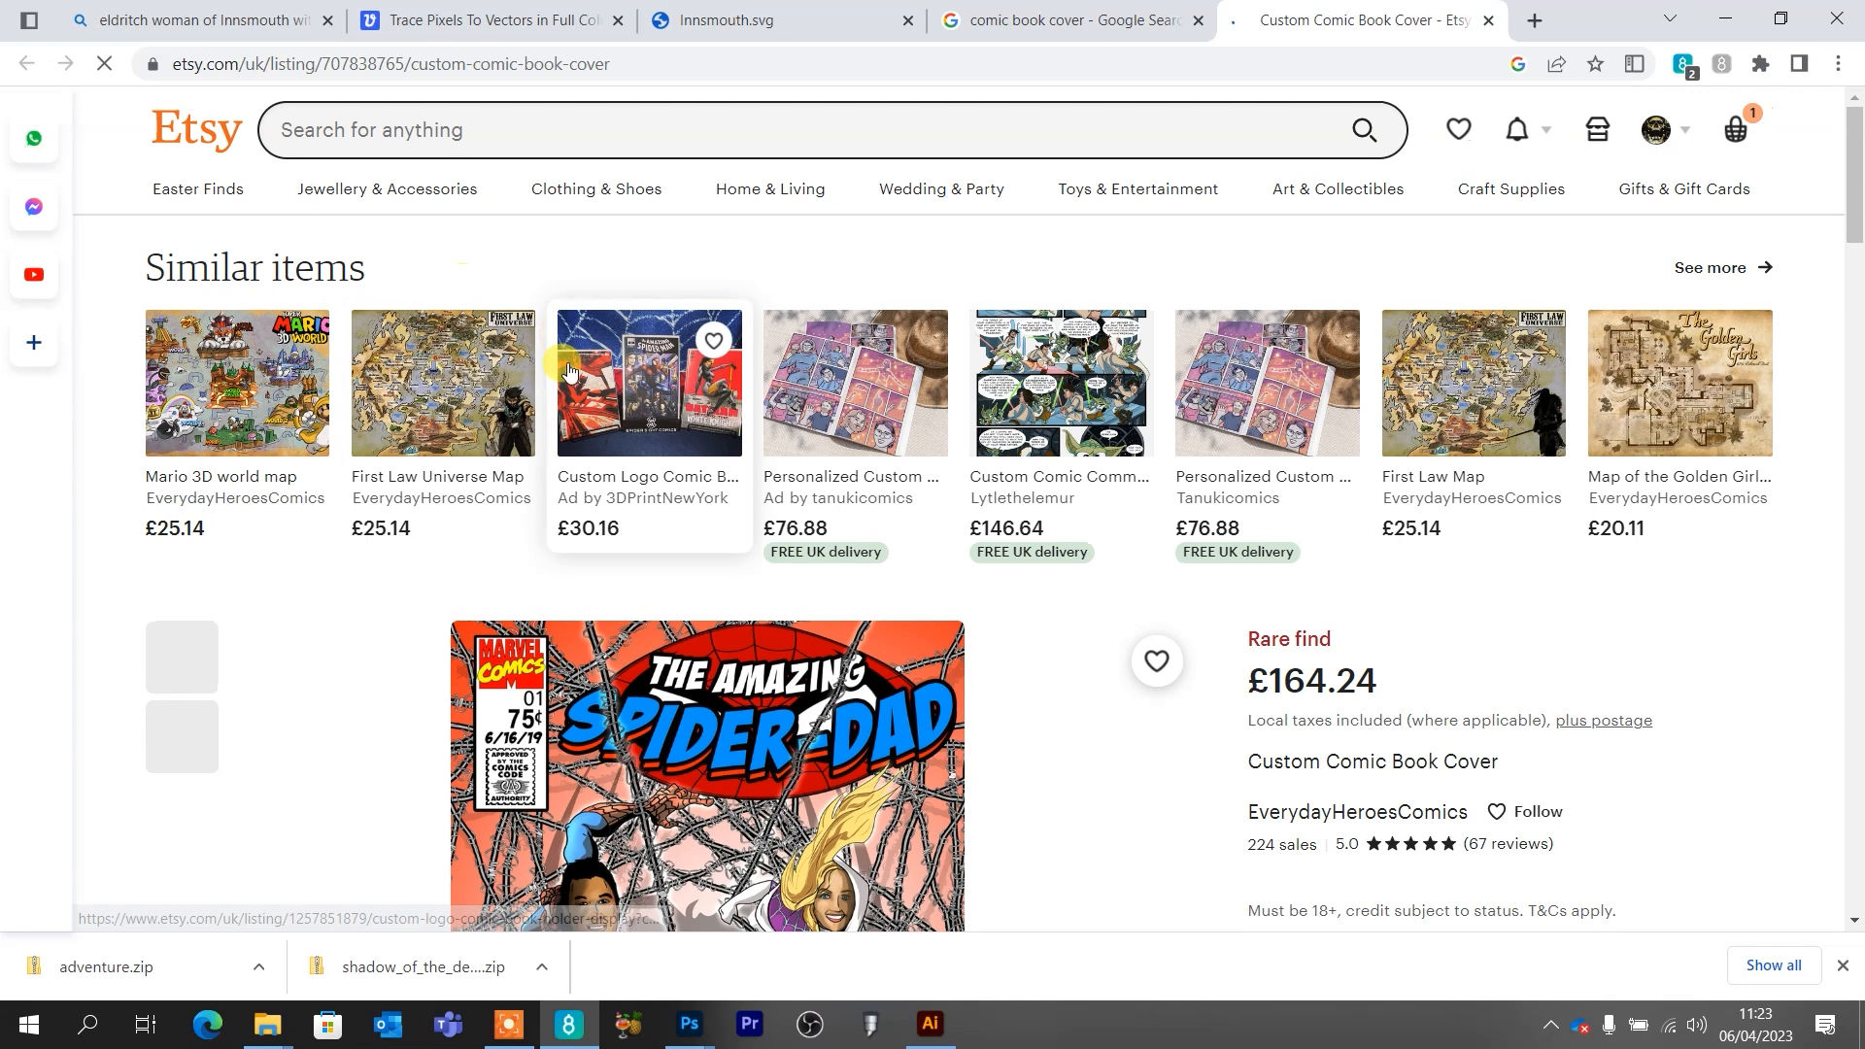
pyautogui.scroll(-2, 640, 686)
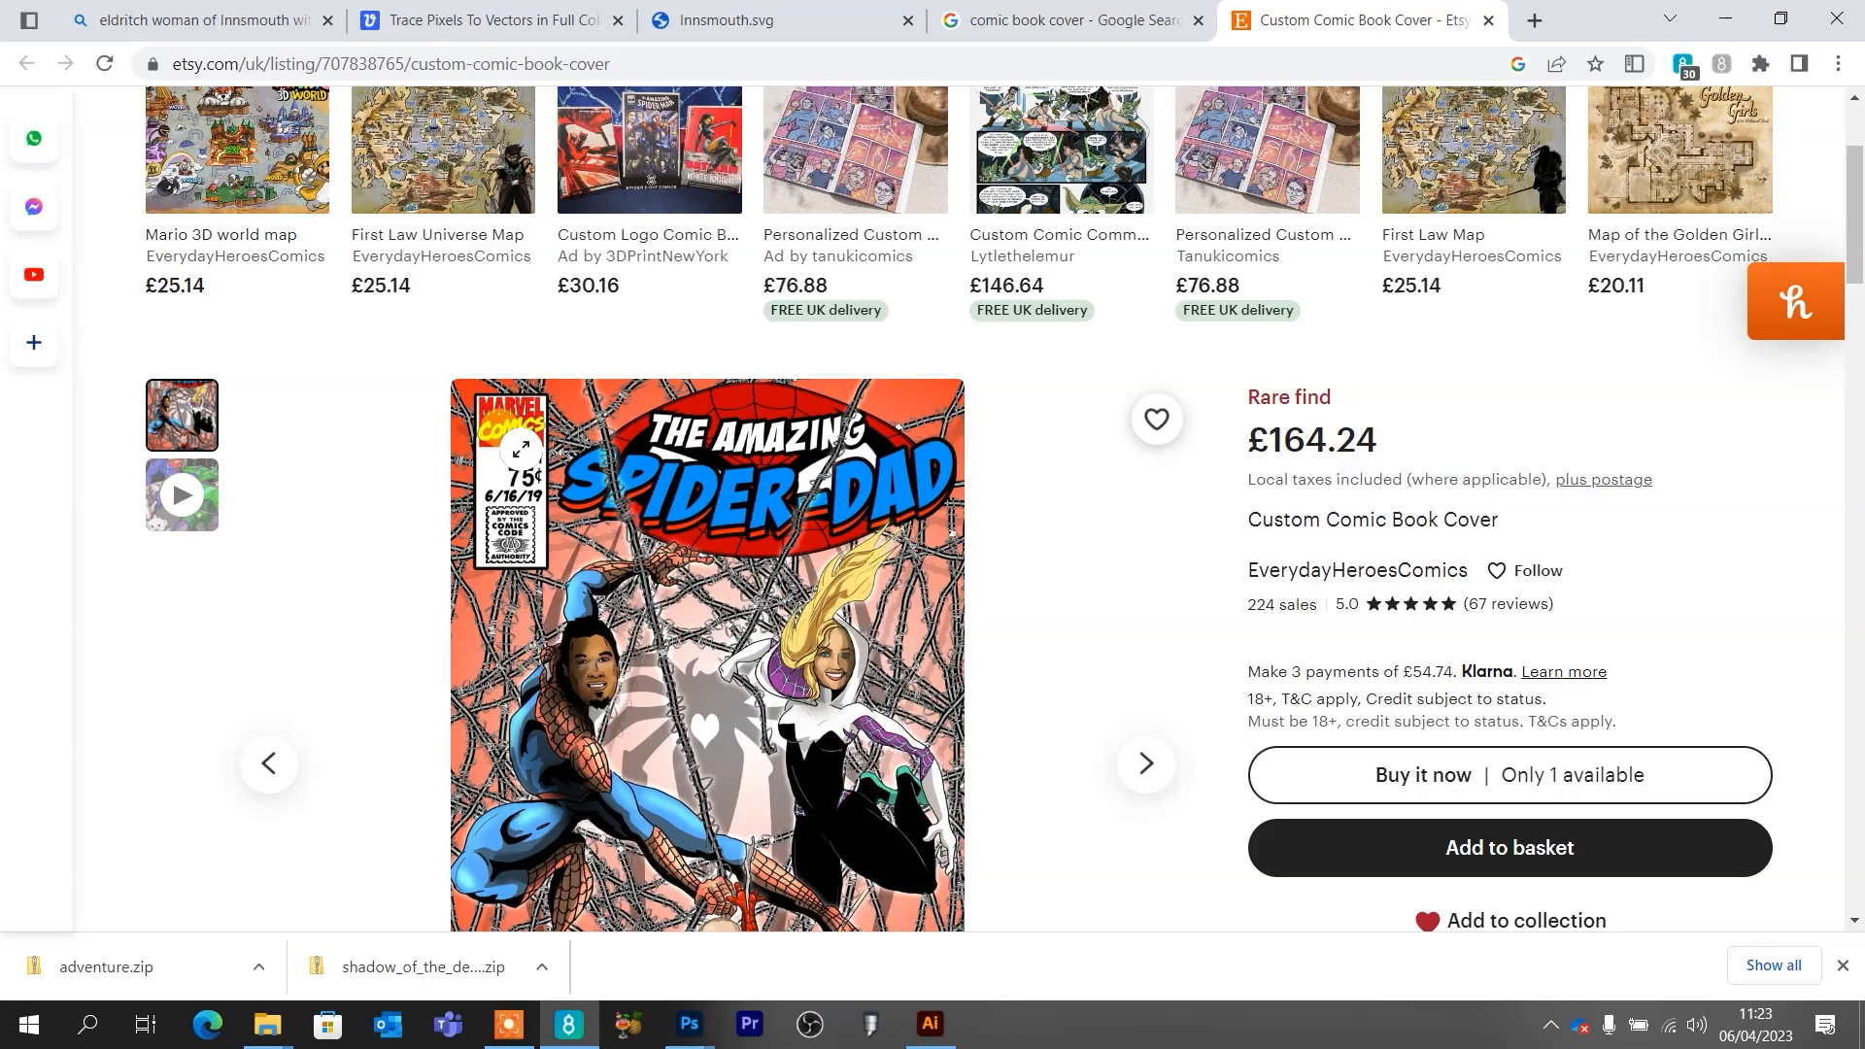
pyautogui.click(689, 1024)
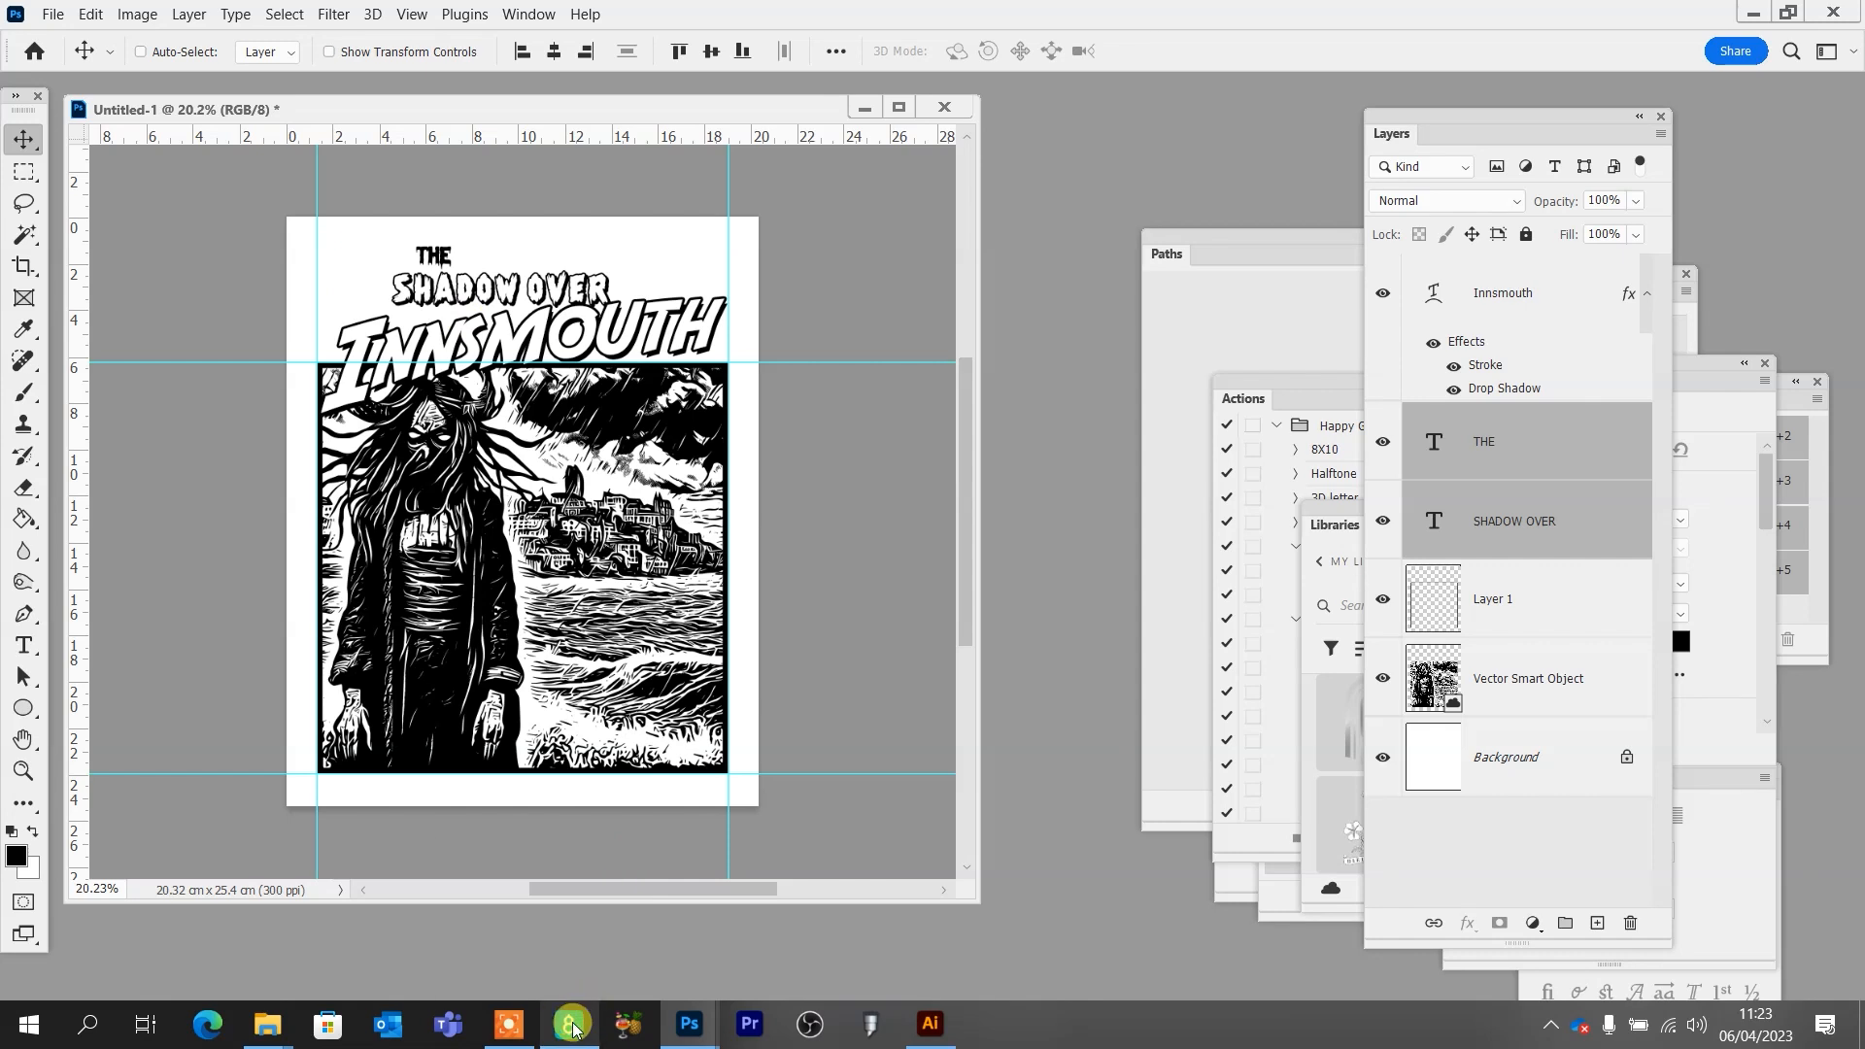
pyautogui.moveTo(573, 1026)
pyautogui.click(612, 957)
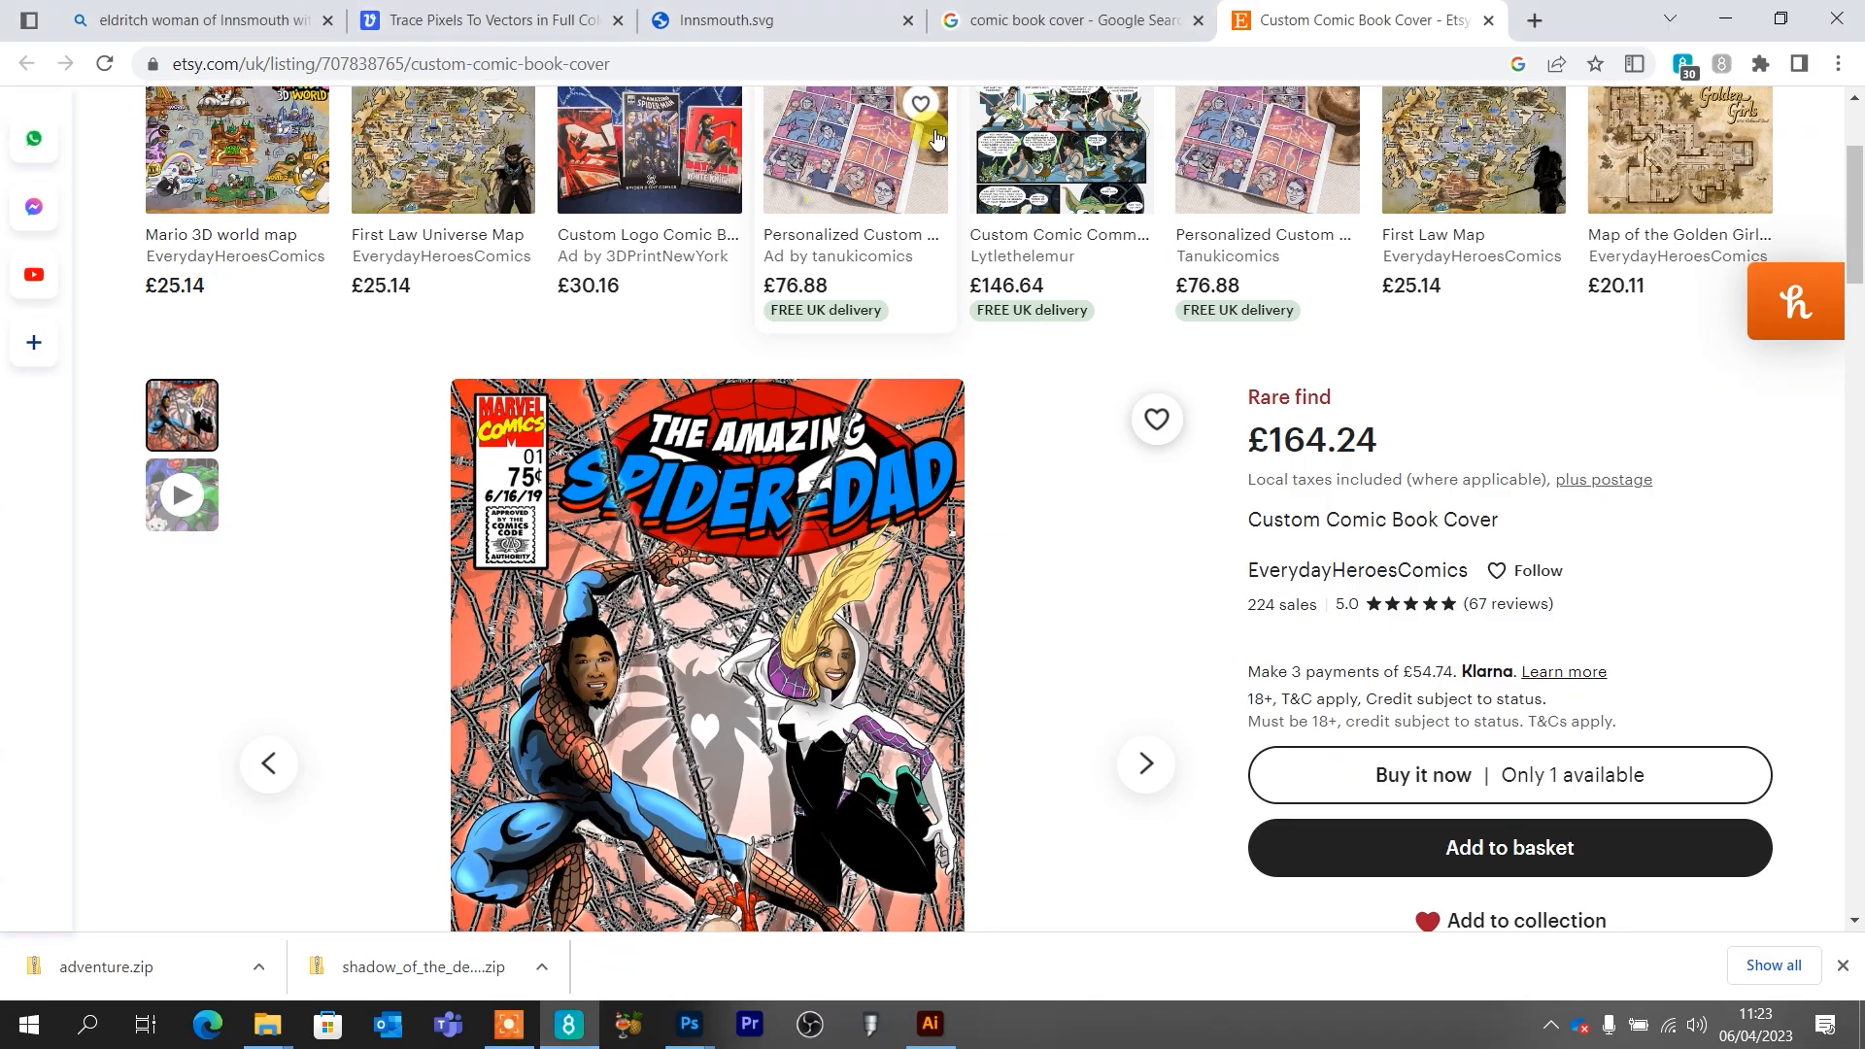
# Generate images in Bing Image Creator from the prompt "Cthulhu logo vector style. solid black and white"
pyautogui.click(170, 21)
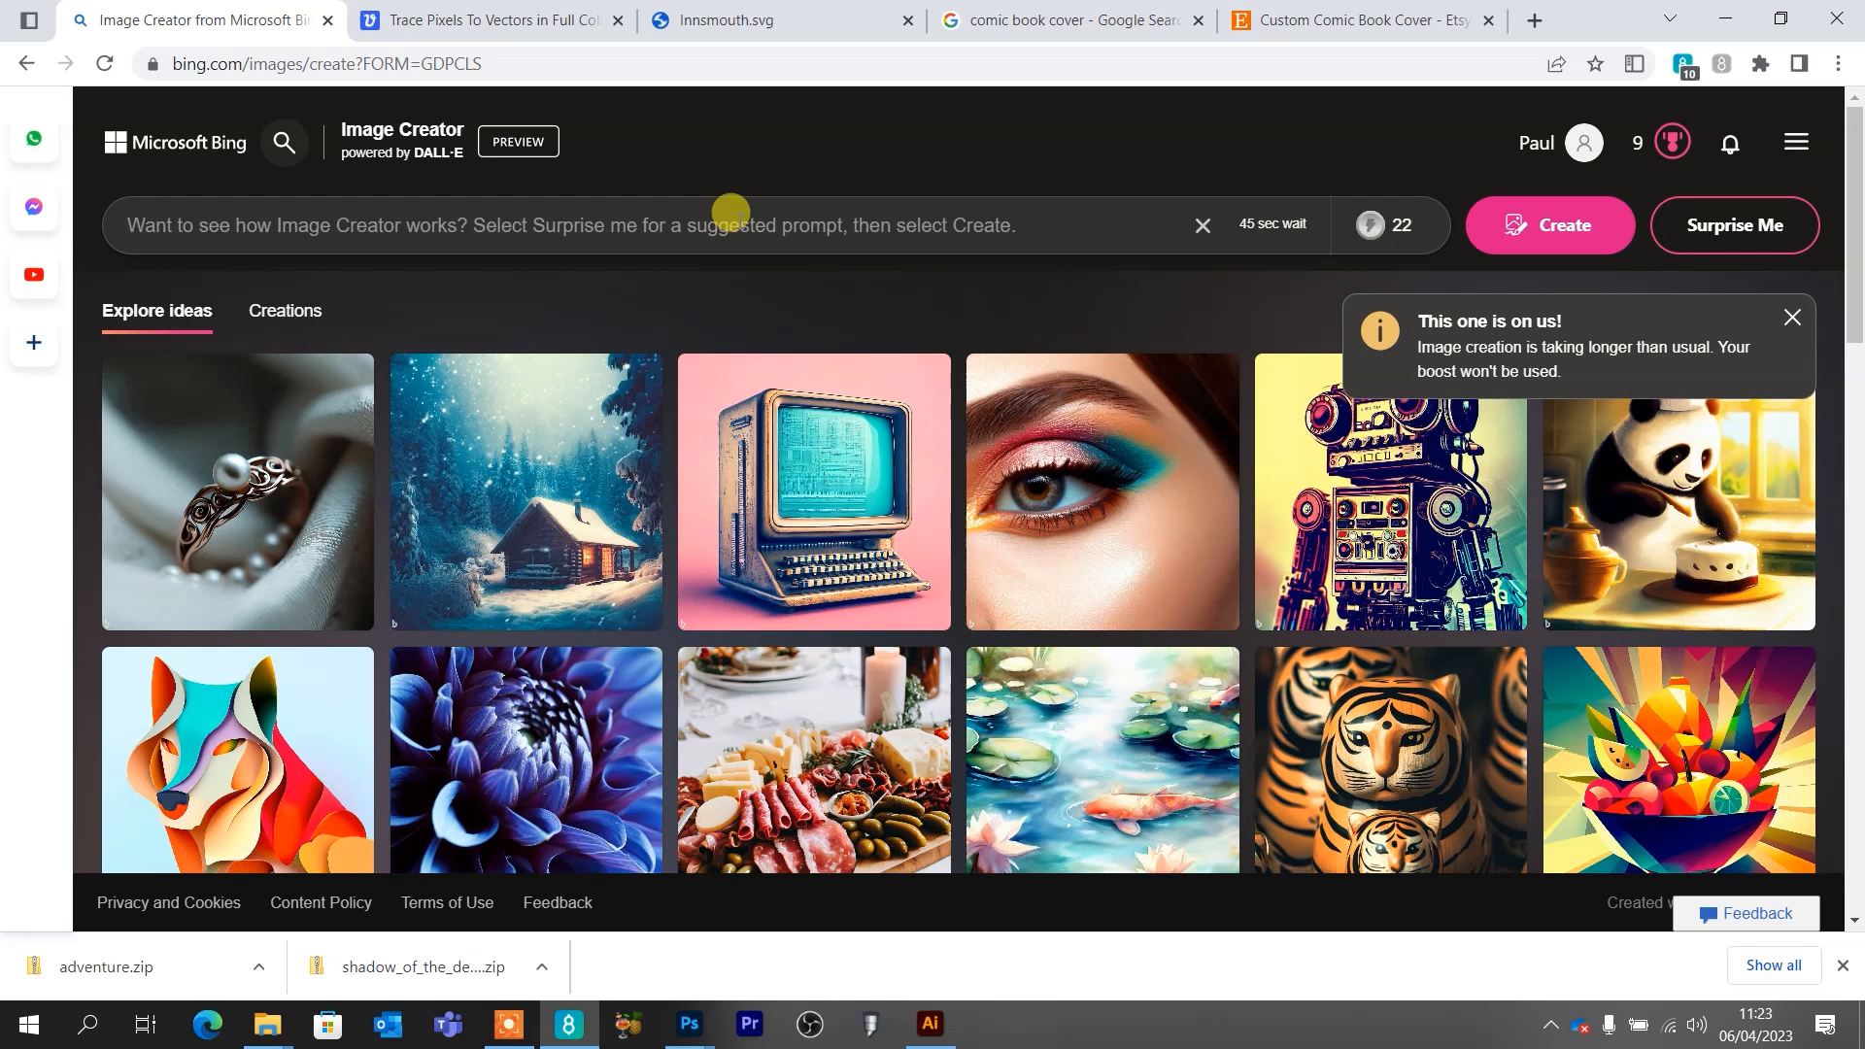
pyautogui.click(739, 233)
pyautogui.write('C')
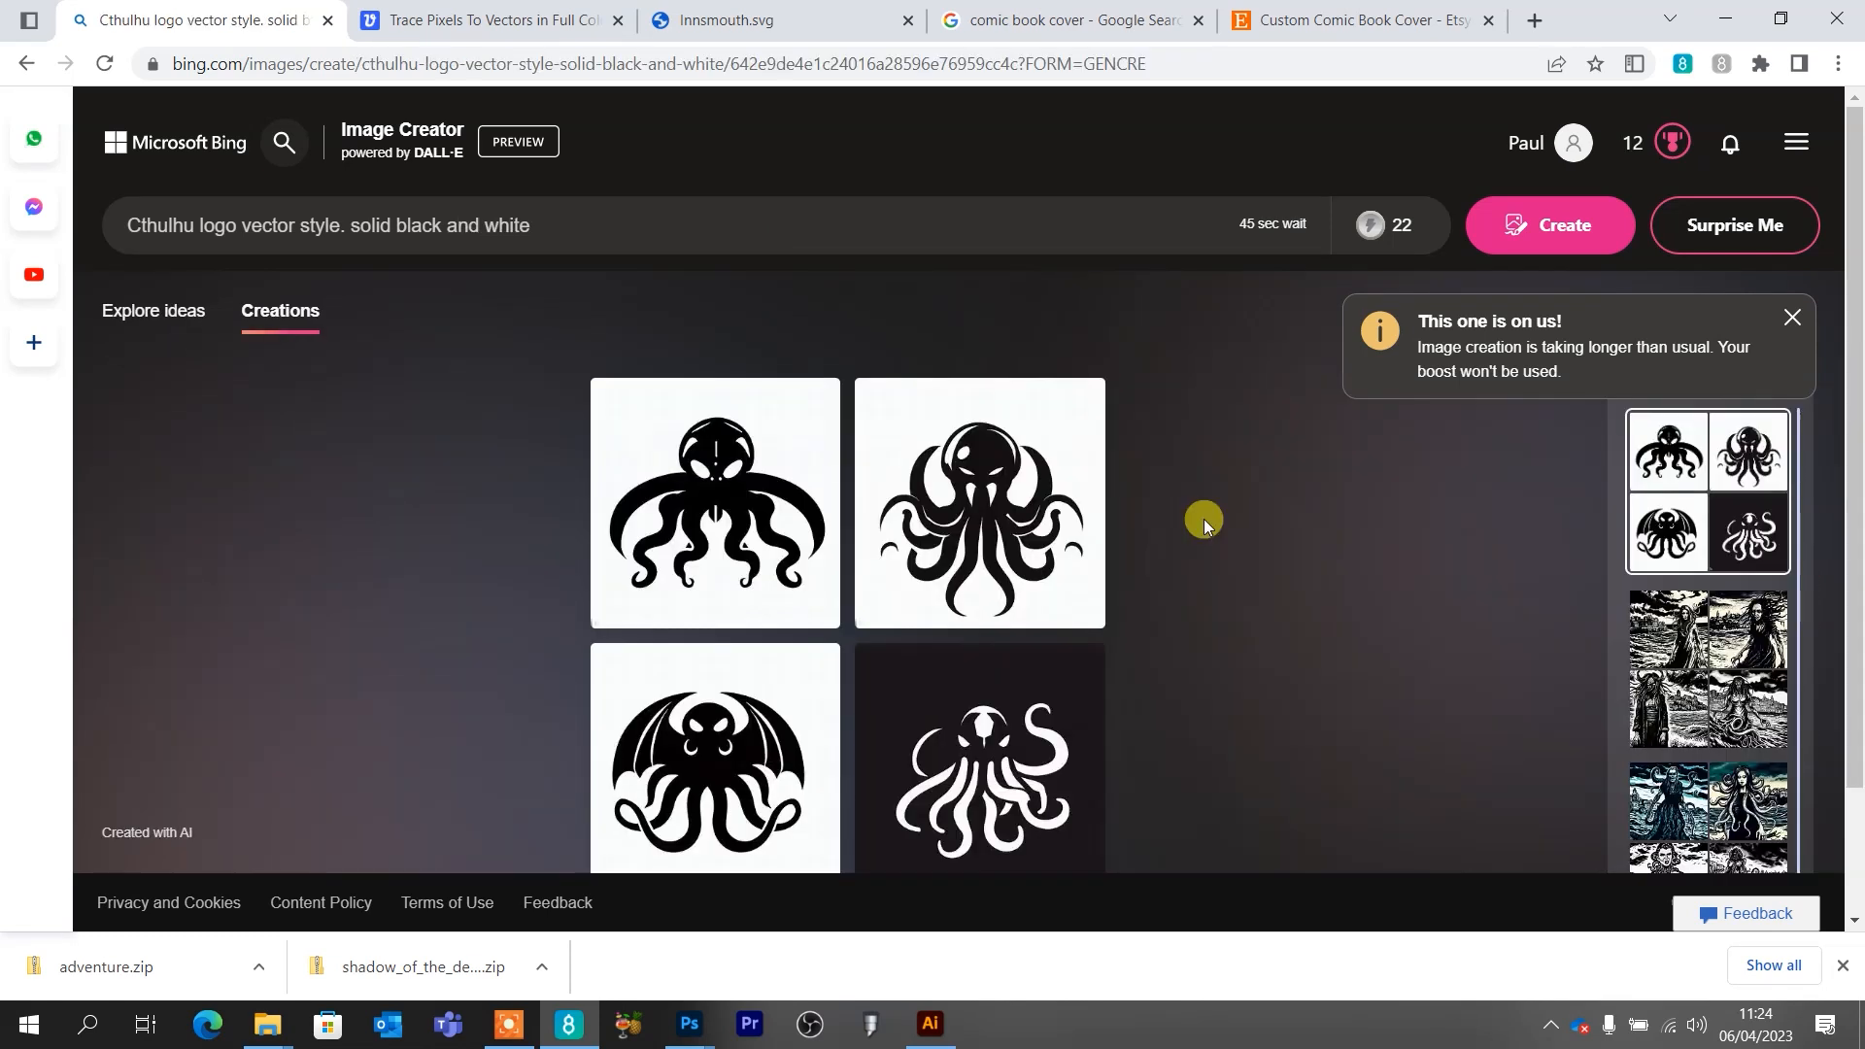
pyautogui.scroll(-1, 1203, 519)
pyautogui.scroll(1, 1209, 521)
# Save the winged Cthulhu logo as "Cthulhu logo.jpg" and open it in Photoshop
pyautogui.click(710, 748)
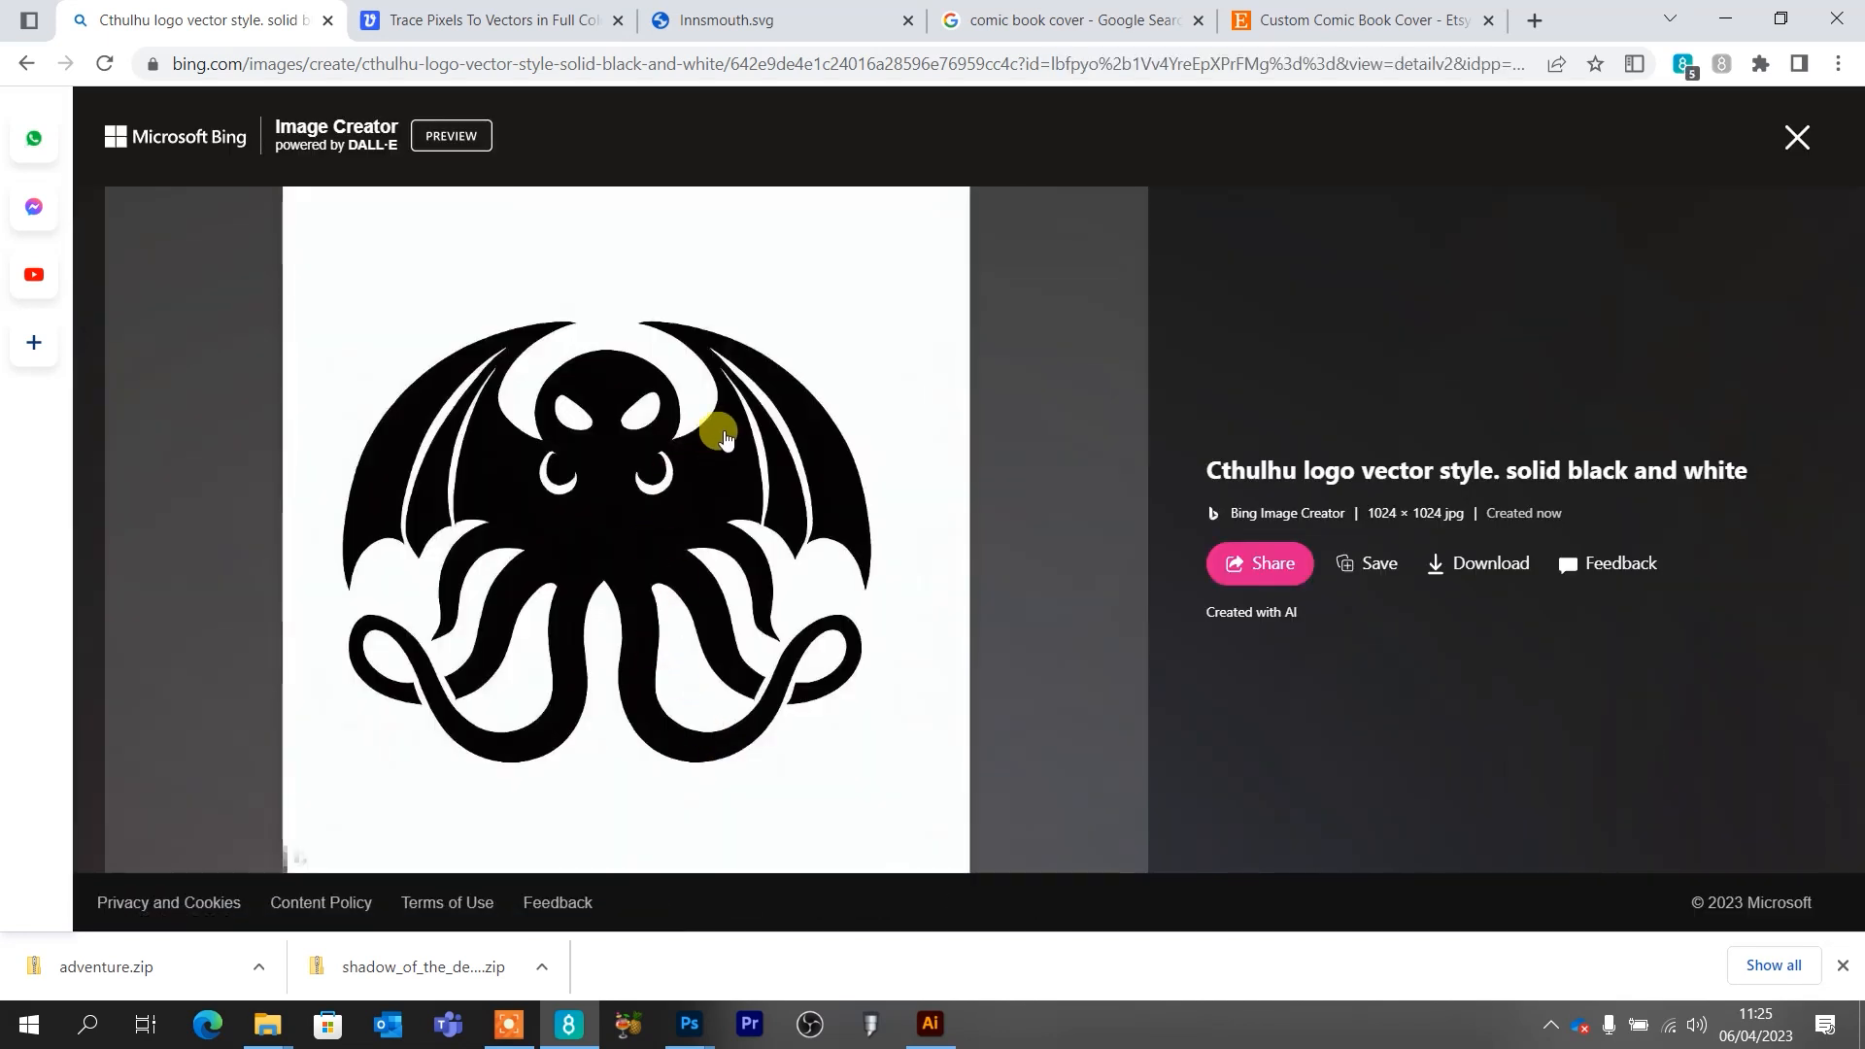
pyautogui.rightClick(719, 430)
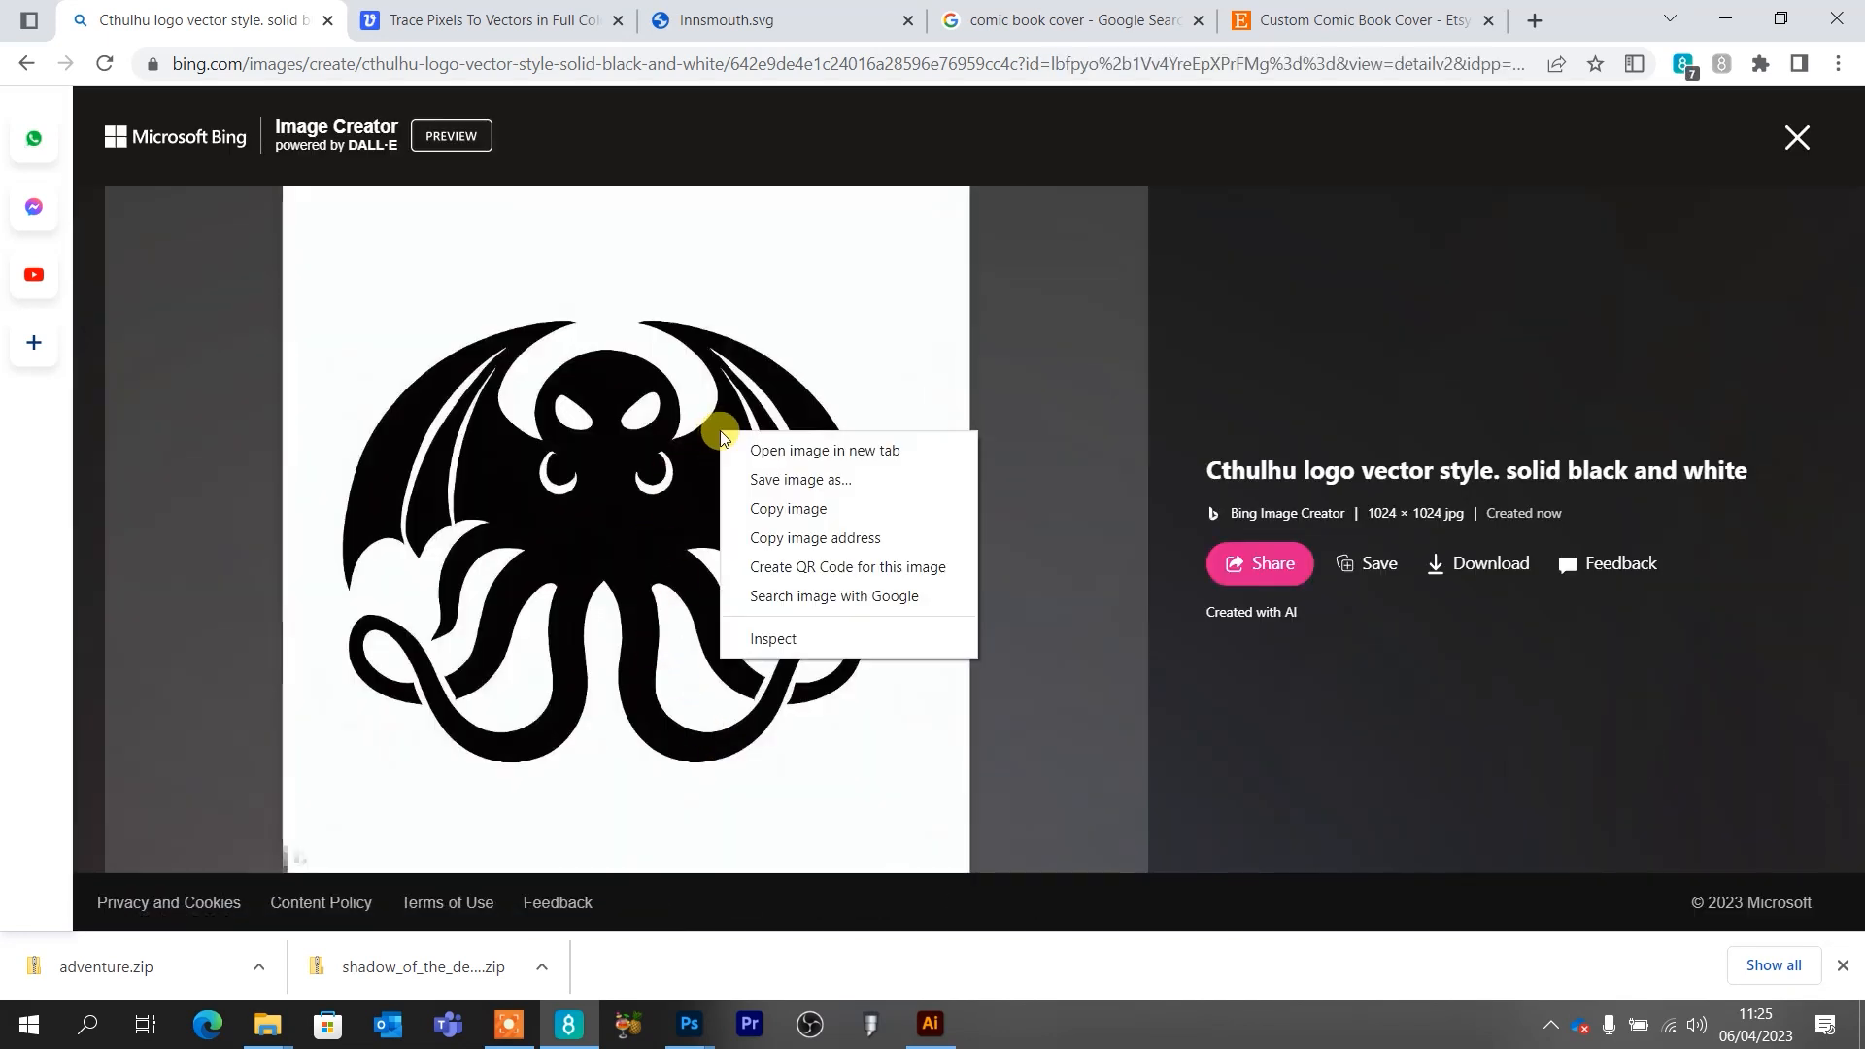
pyautogui.click(841, 486)
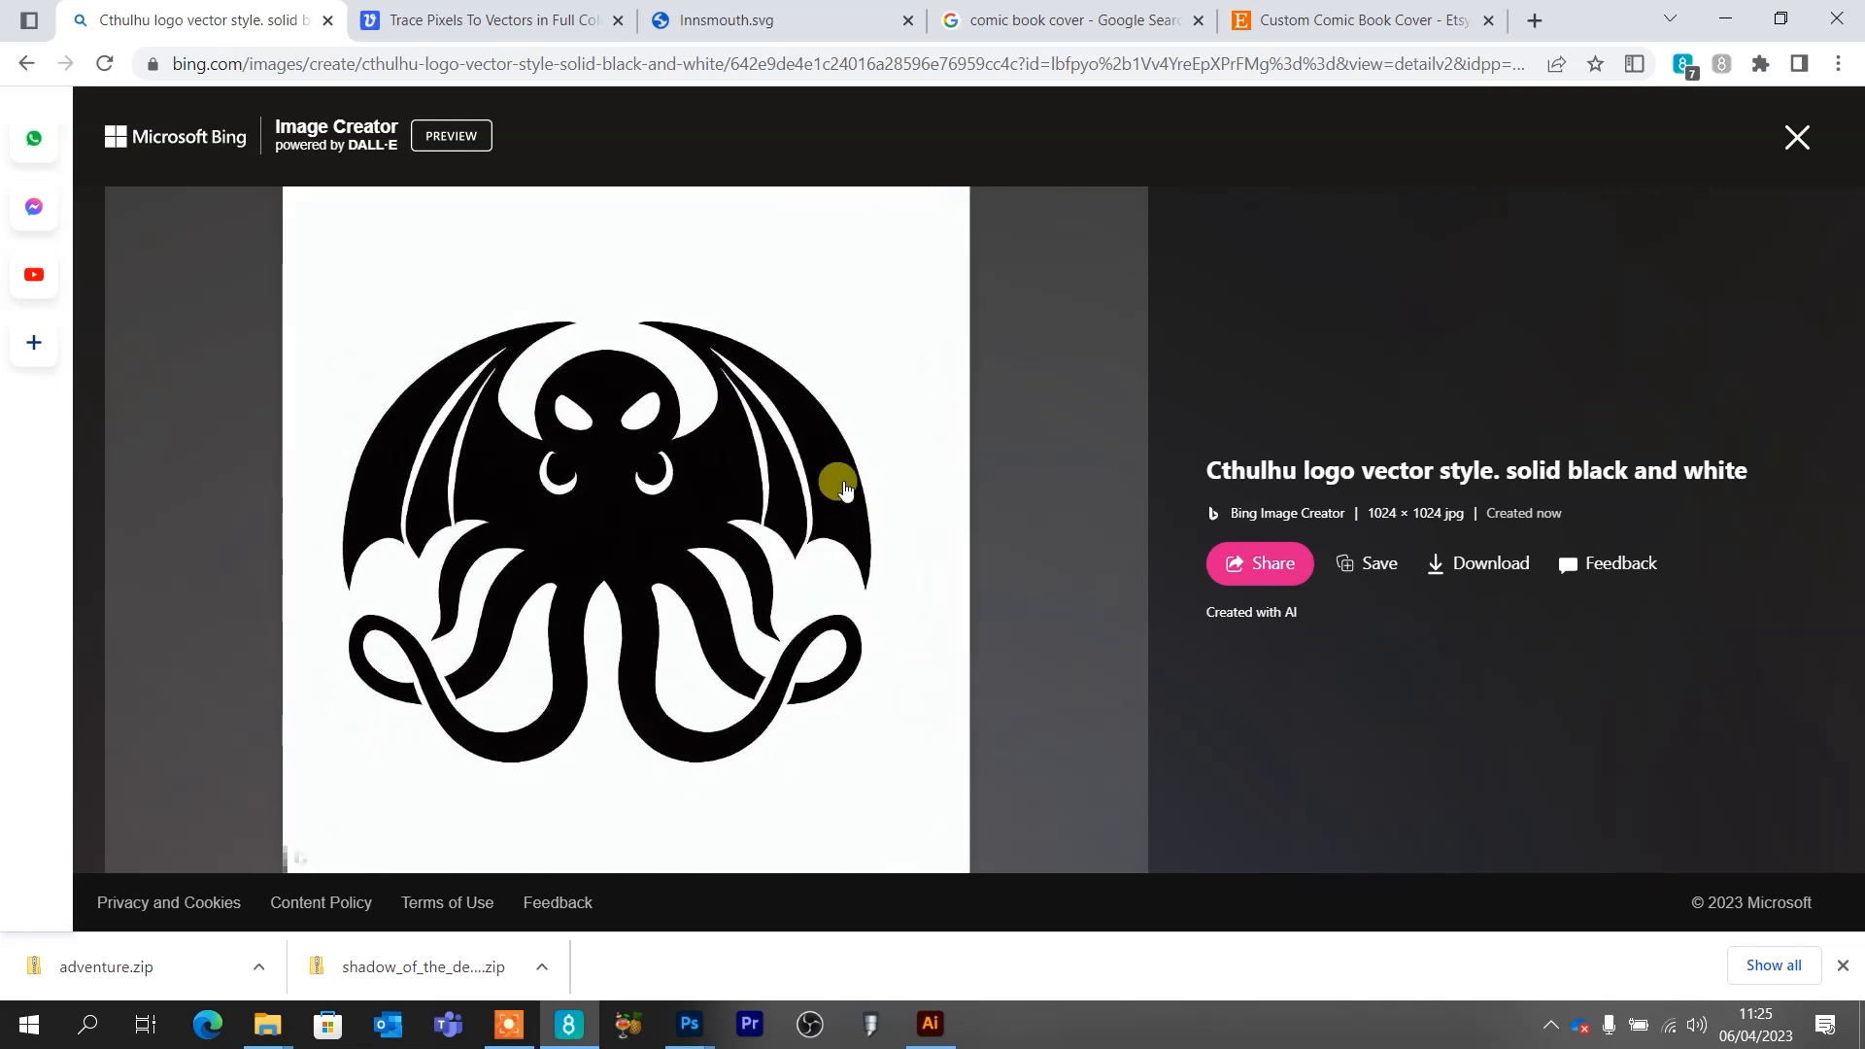
pyautogui.moveTo(760, 540); pyautogui.dragTo(500, 355)
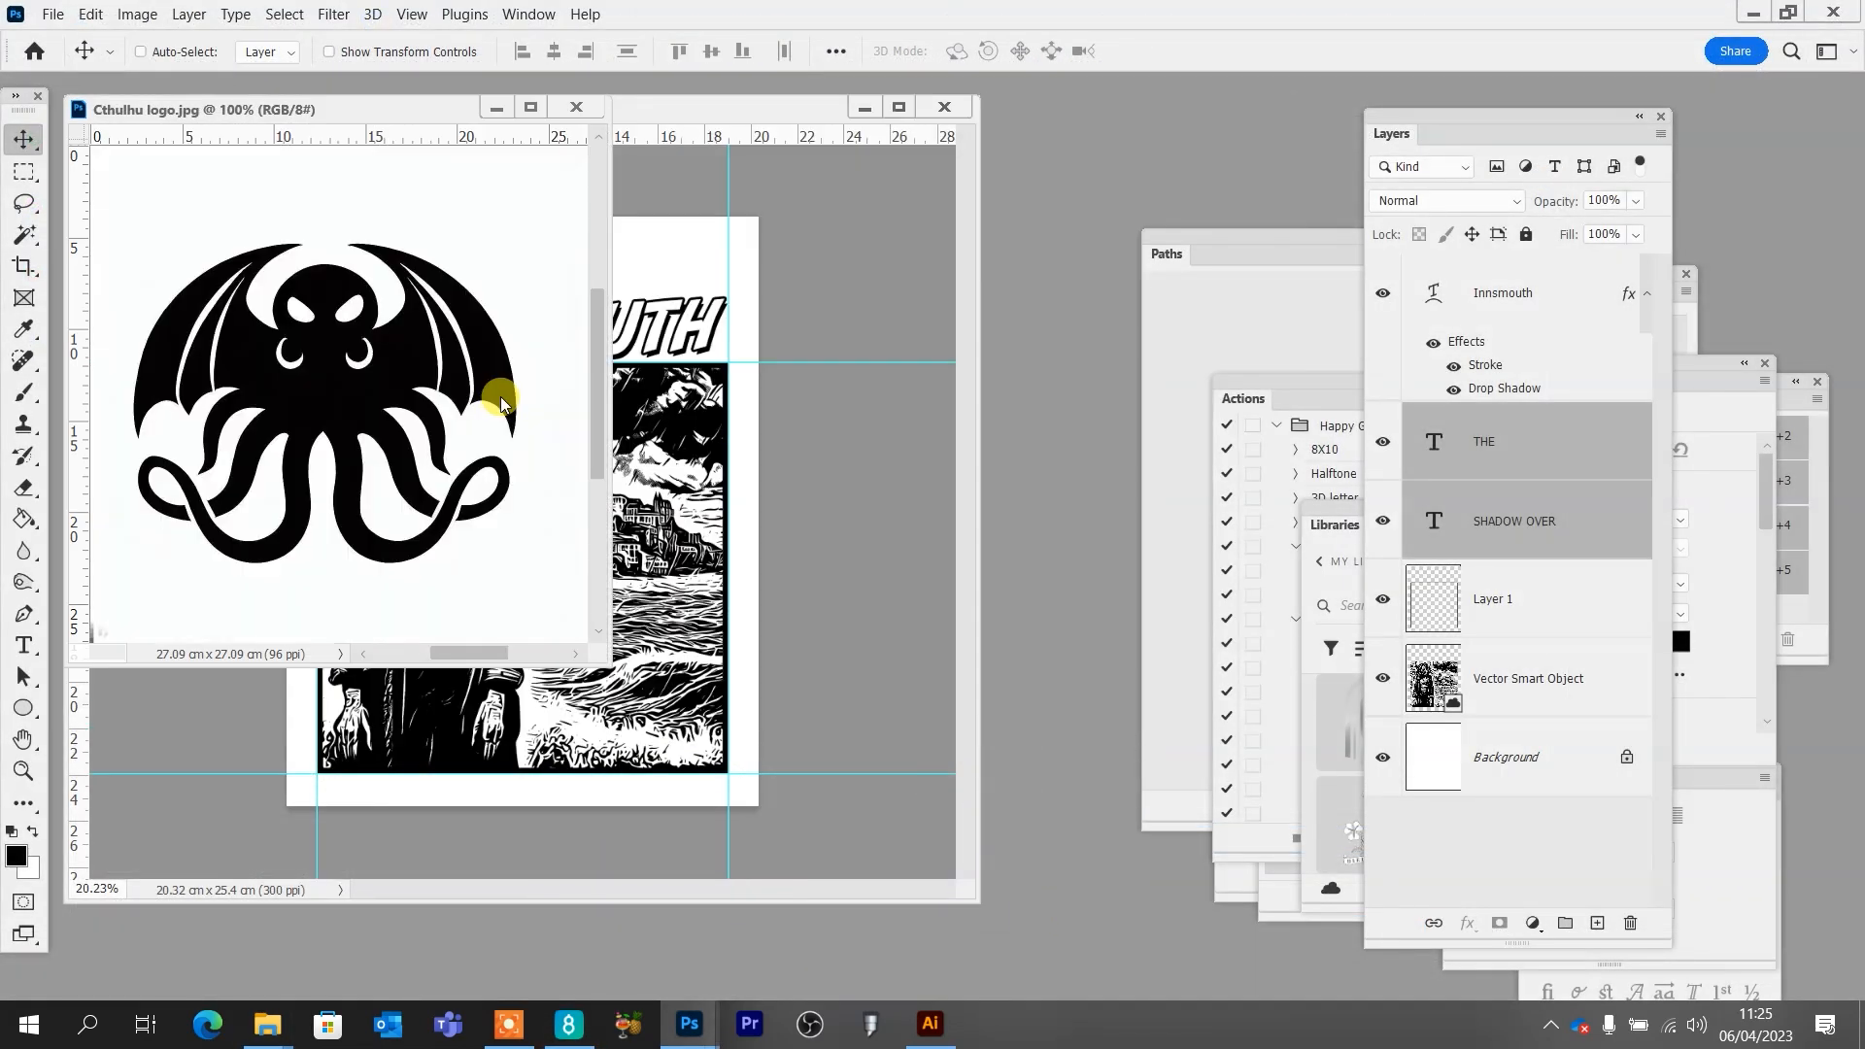
# Paint over the logo's white eyes and the crescents below them with a hard black brush
pyautogui.press('b')
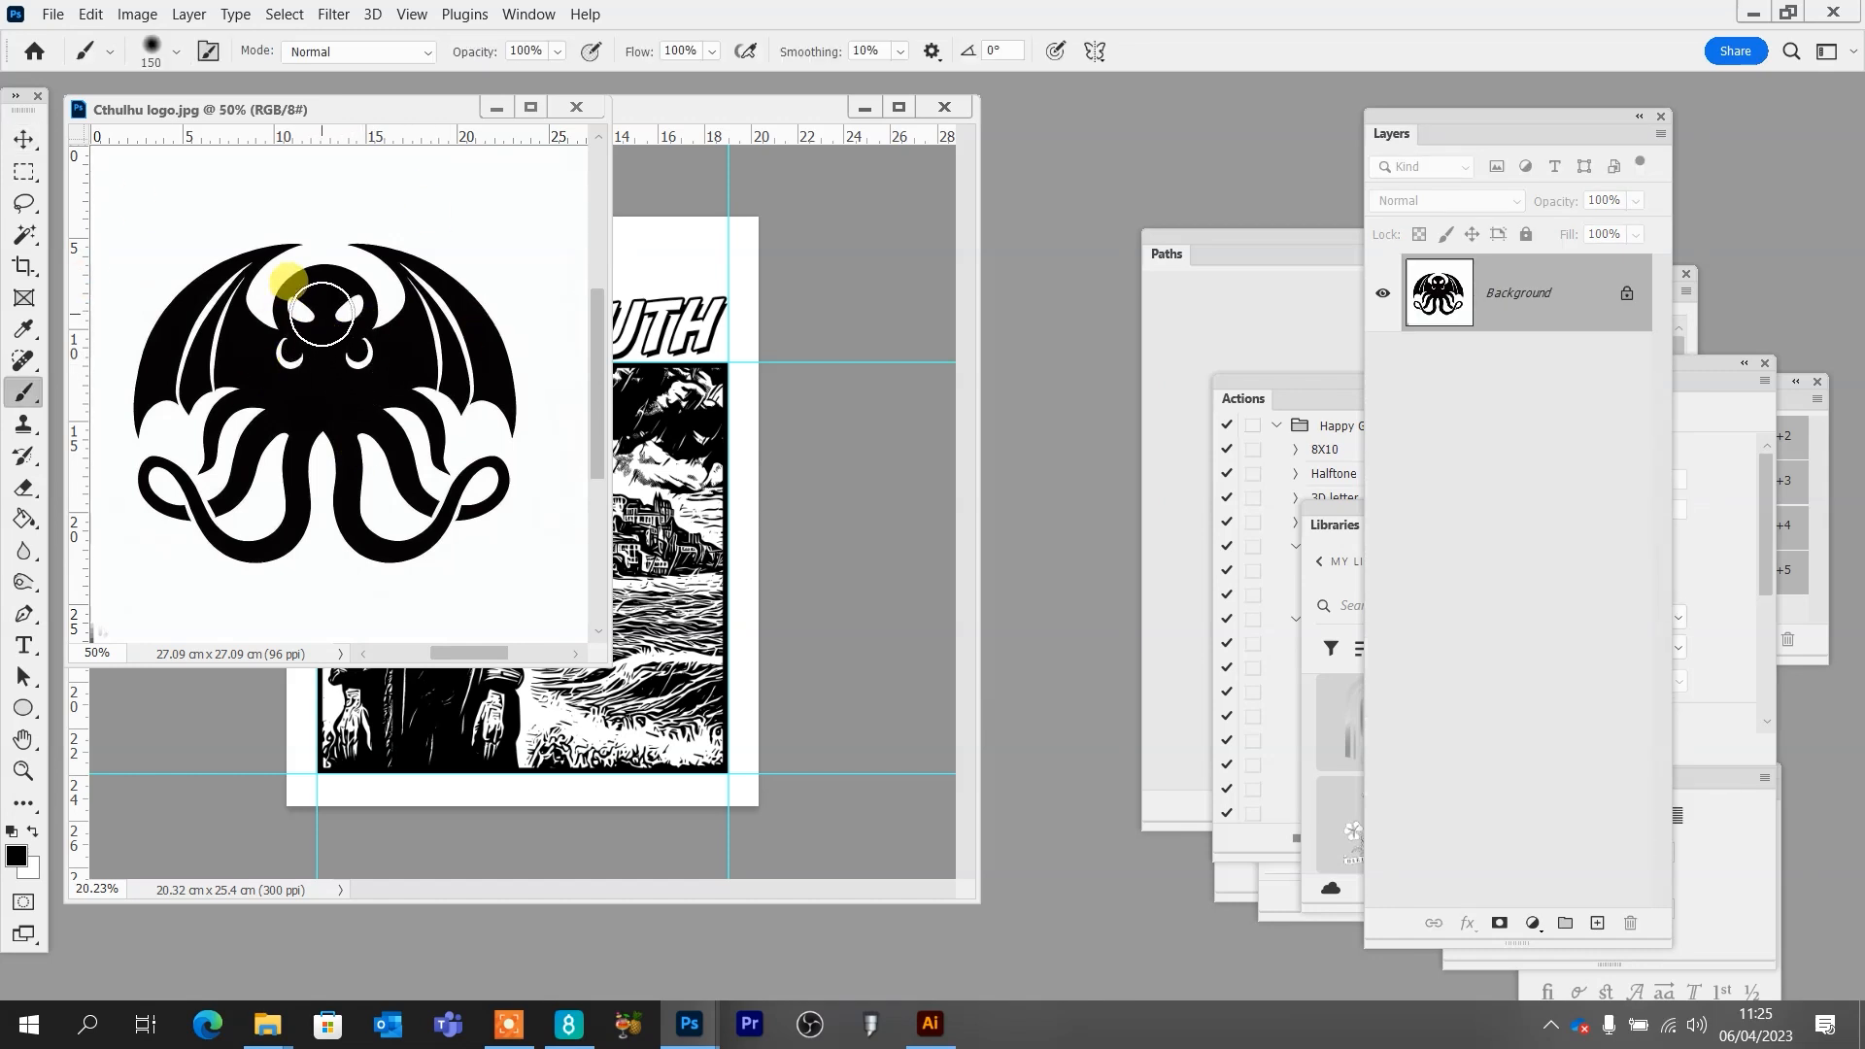
pyautogui.hotkey('shift', ']')
pyautogui.hotkey('shift', ']')
pyautogui.moveTo(323, 321)
pyautogui.mouseDown()
pyautogui.moveTo(347, 328)
pyautogui.moveTo(293, 372)
pyautogui.moveTo(280, 338)
pyautogui.moveTo(335, 321)
pyautogui.moveTo(364, 355)
pyautogui.mouseUp()
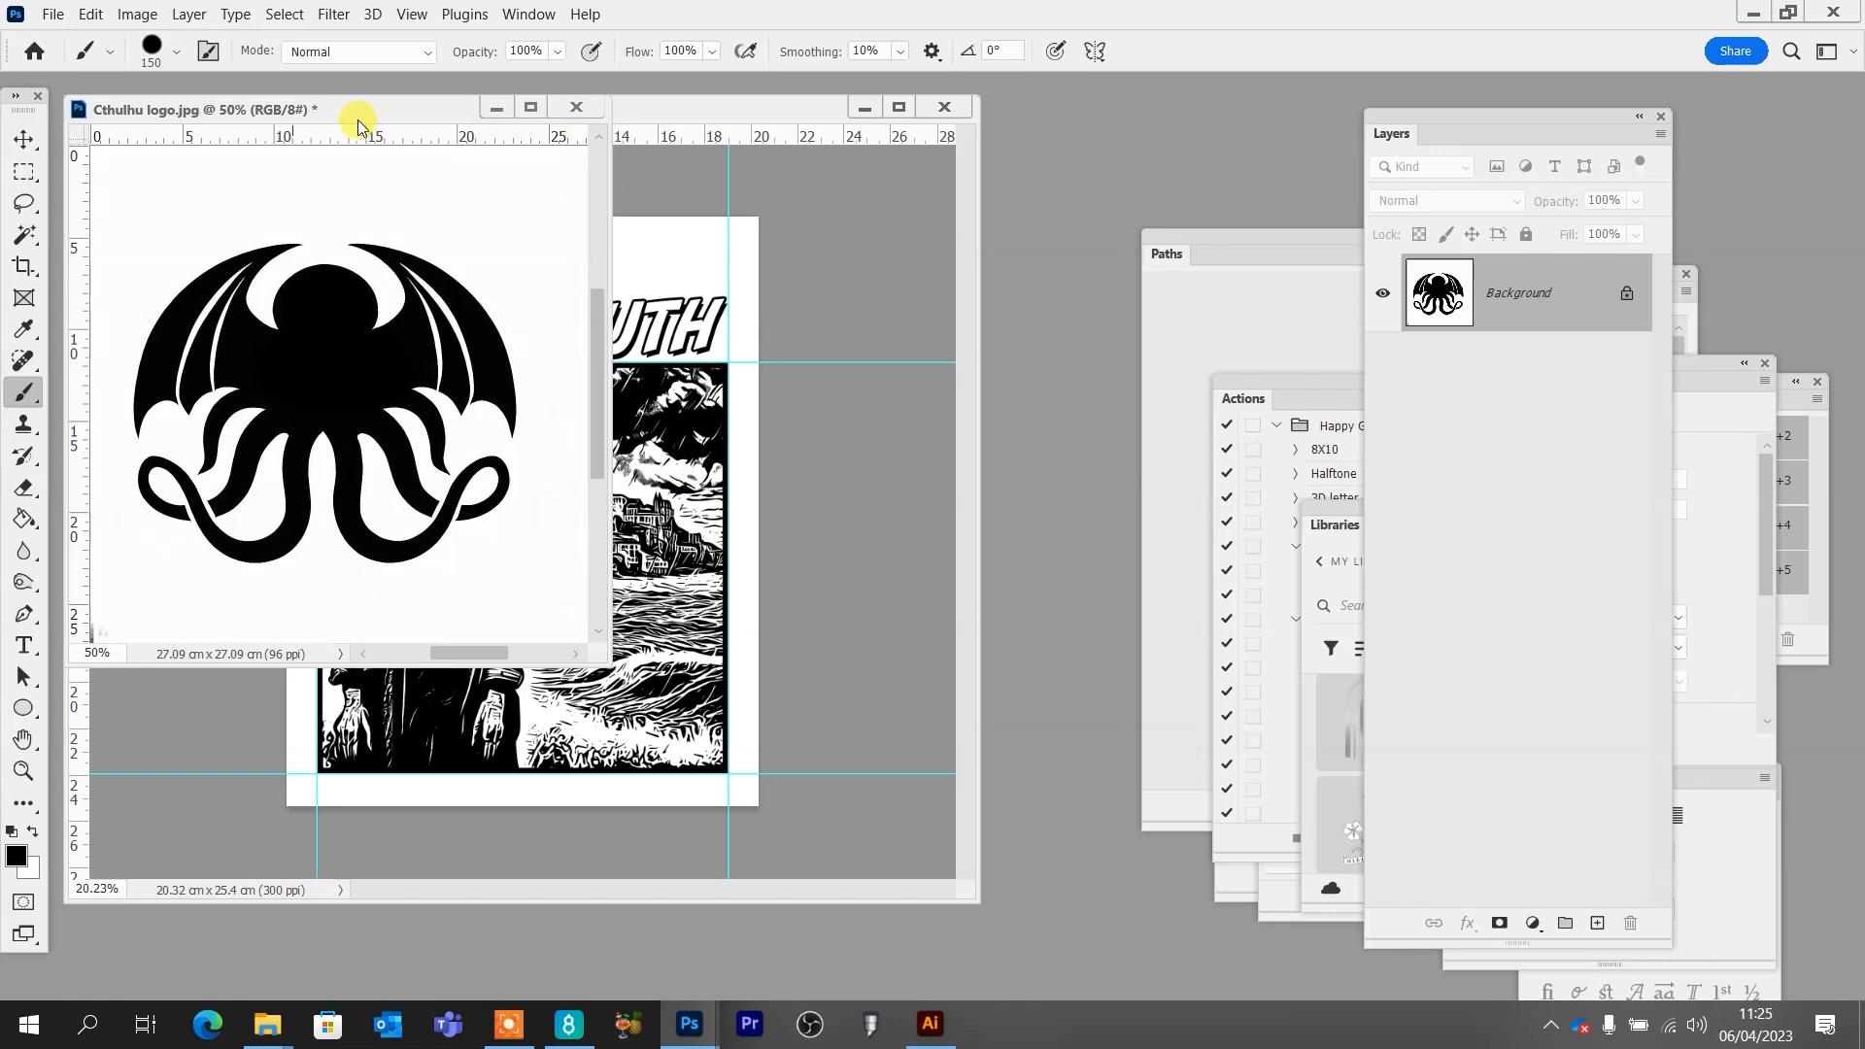
# Set the logo window beside the cover document and copy the logo into the cover as a new layer
pyautogui.moveTo(364, 108); pyautogui.dragTo(1099, 154)
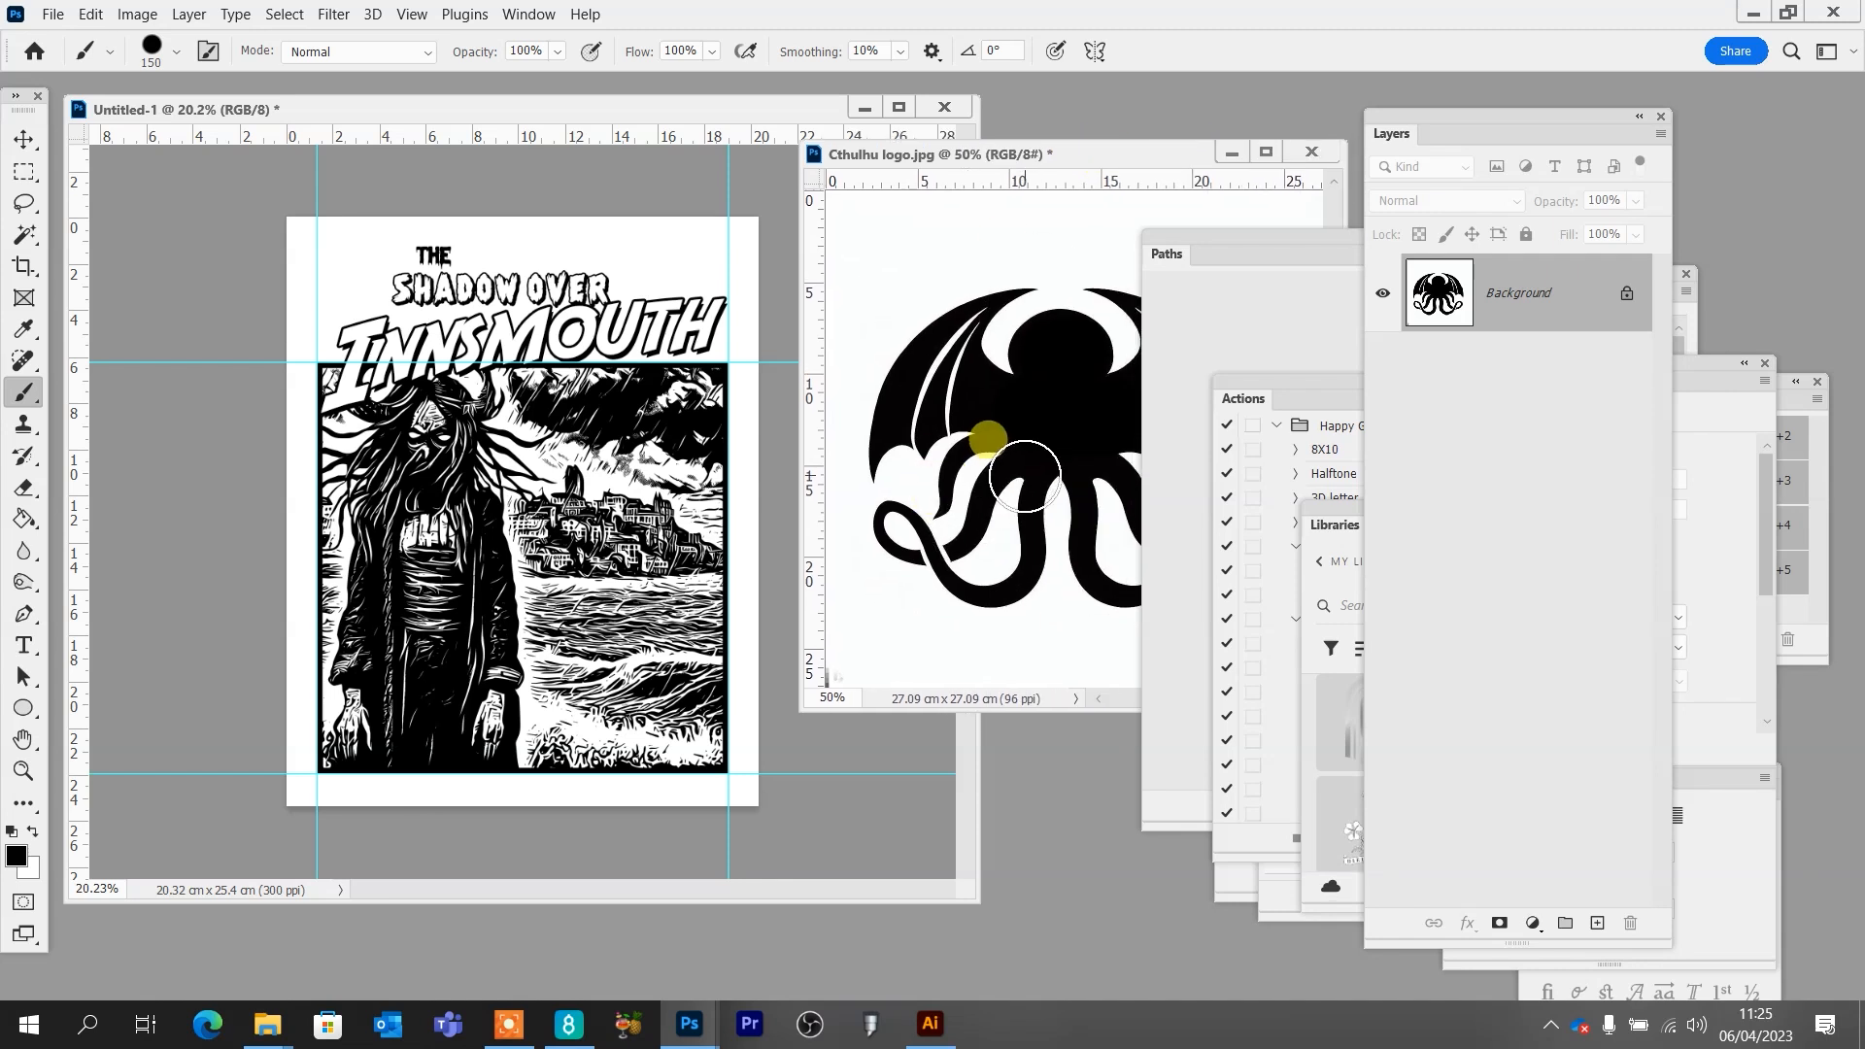
pyautogui.press('v')
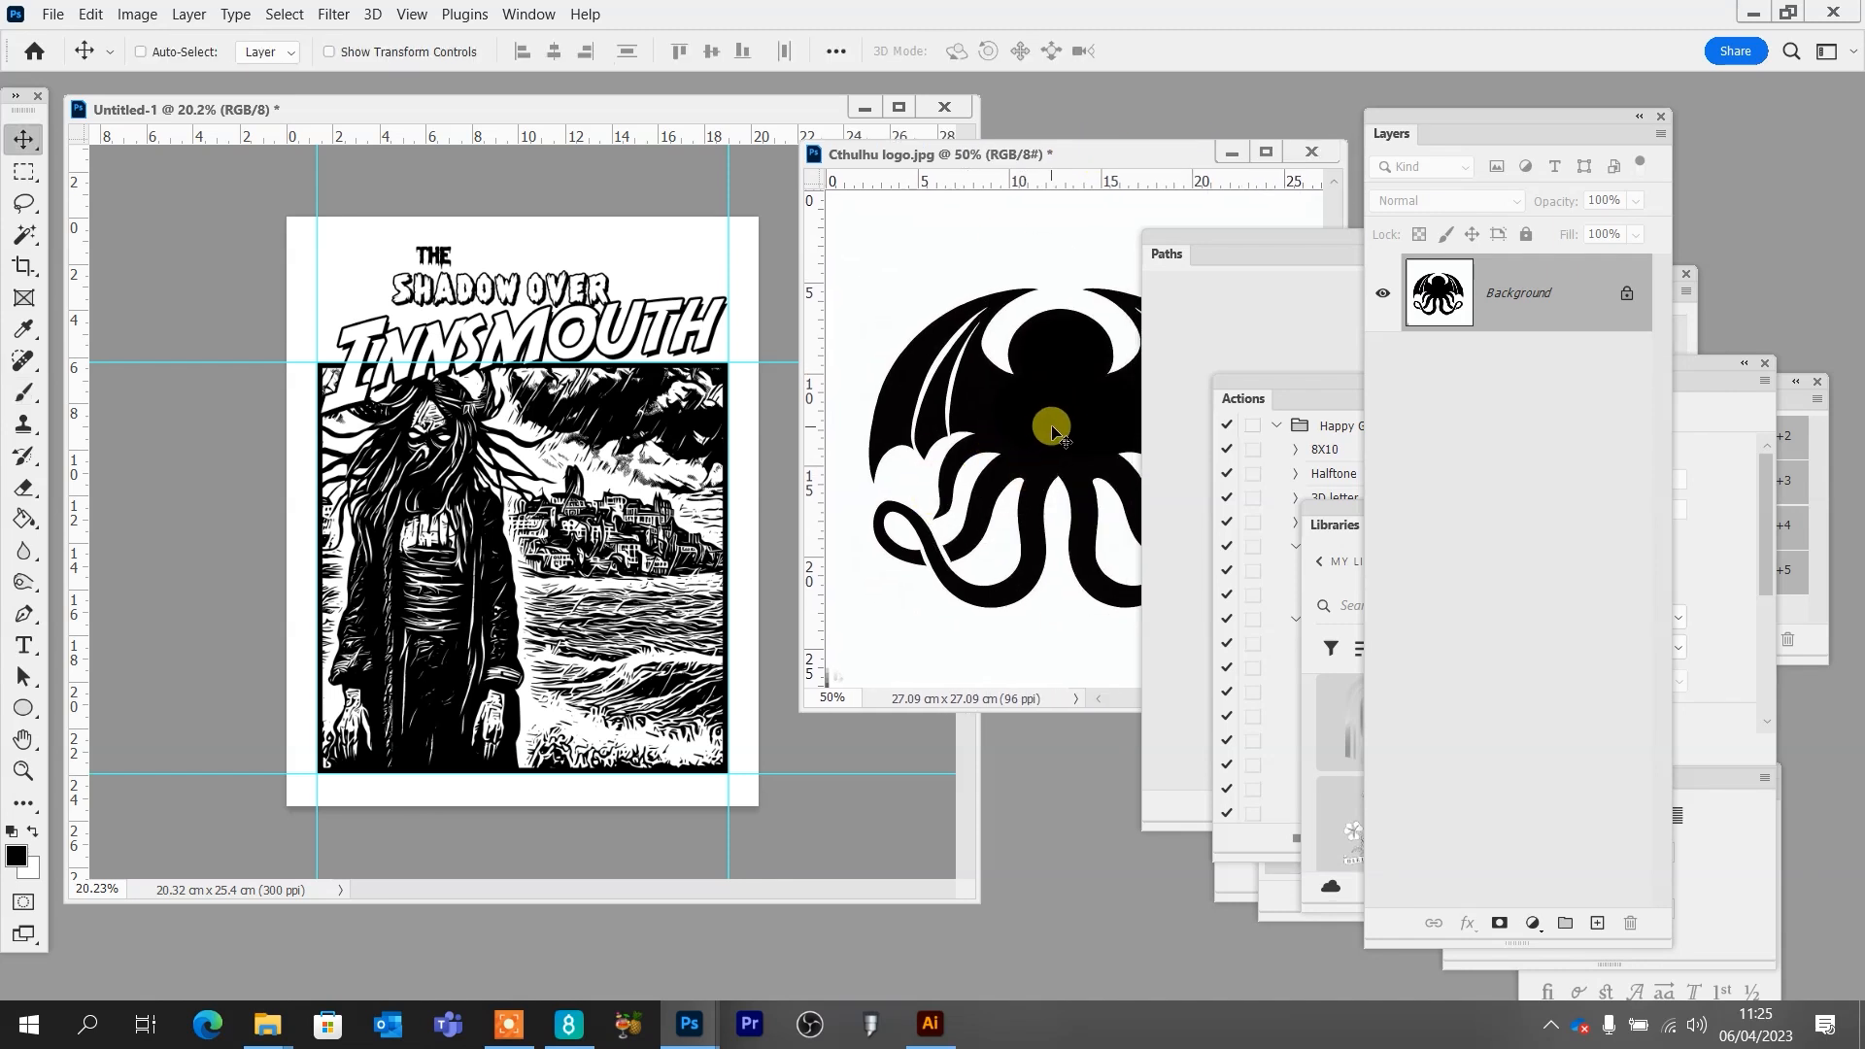
pyautogui.press('w')
pyautogui.press('v')
pyautogui.moveTo(1049, 418); pyautogui.dragTo(541, 491)
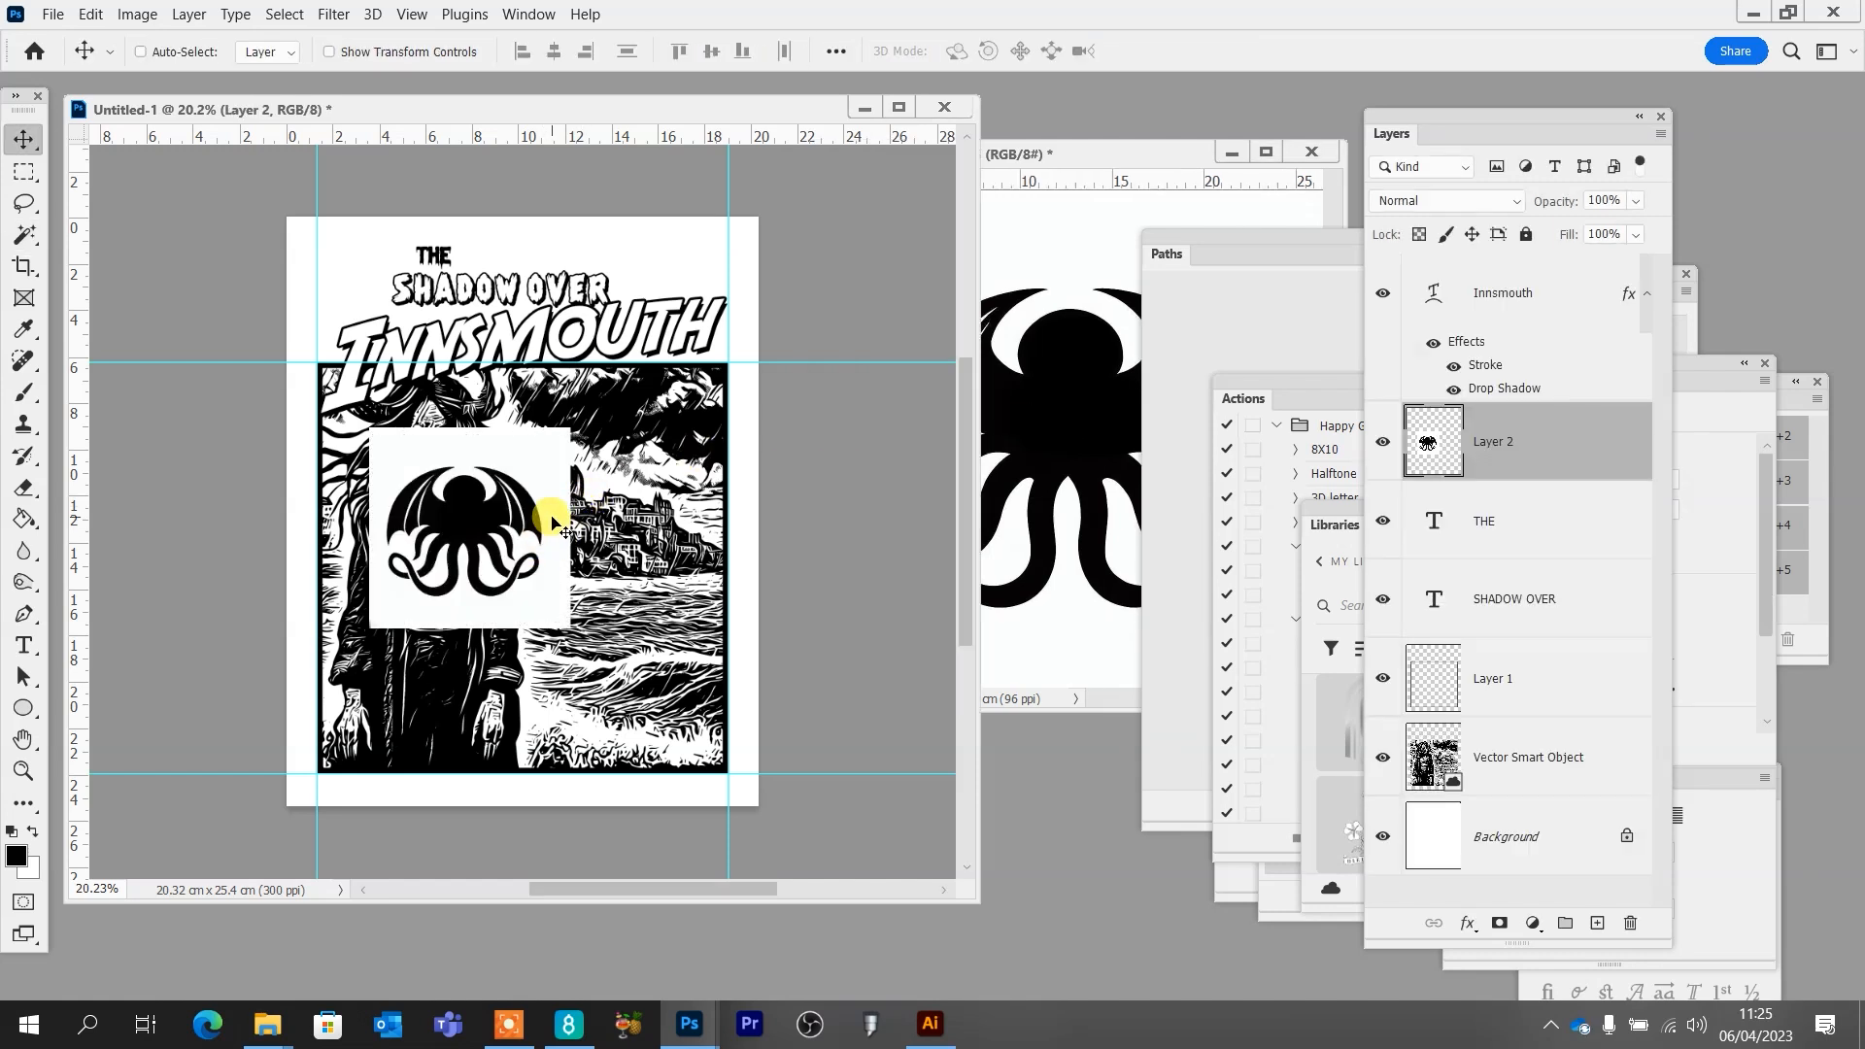
# Scale the Cthulhu logo layer down to about 1.85 cm square and place it in the page's upper-left corner
pyautogui.hotkey('ctrl', 't')
pyautogui.moveTo(569, 413); pyautogui.dragTo(347, 260)
pyautogui.press('Return')
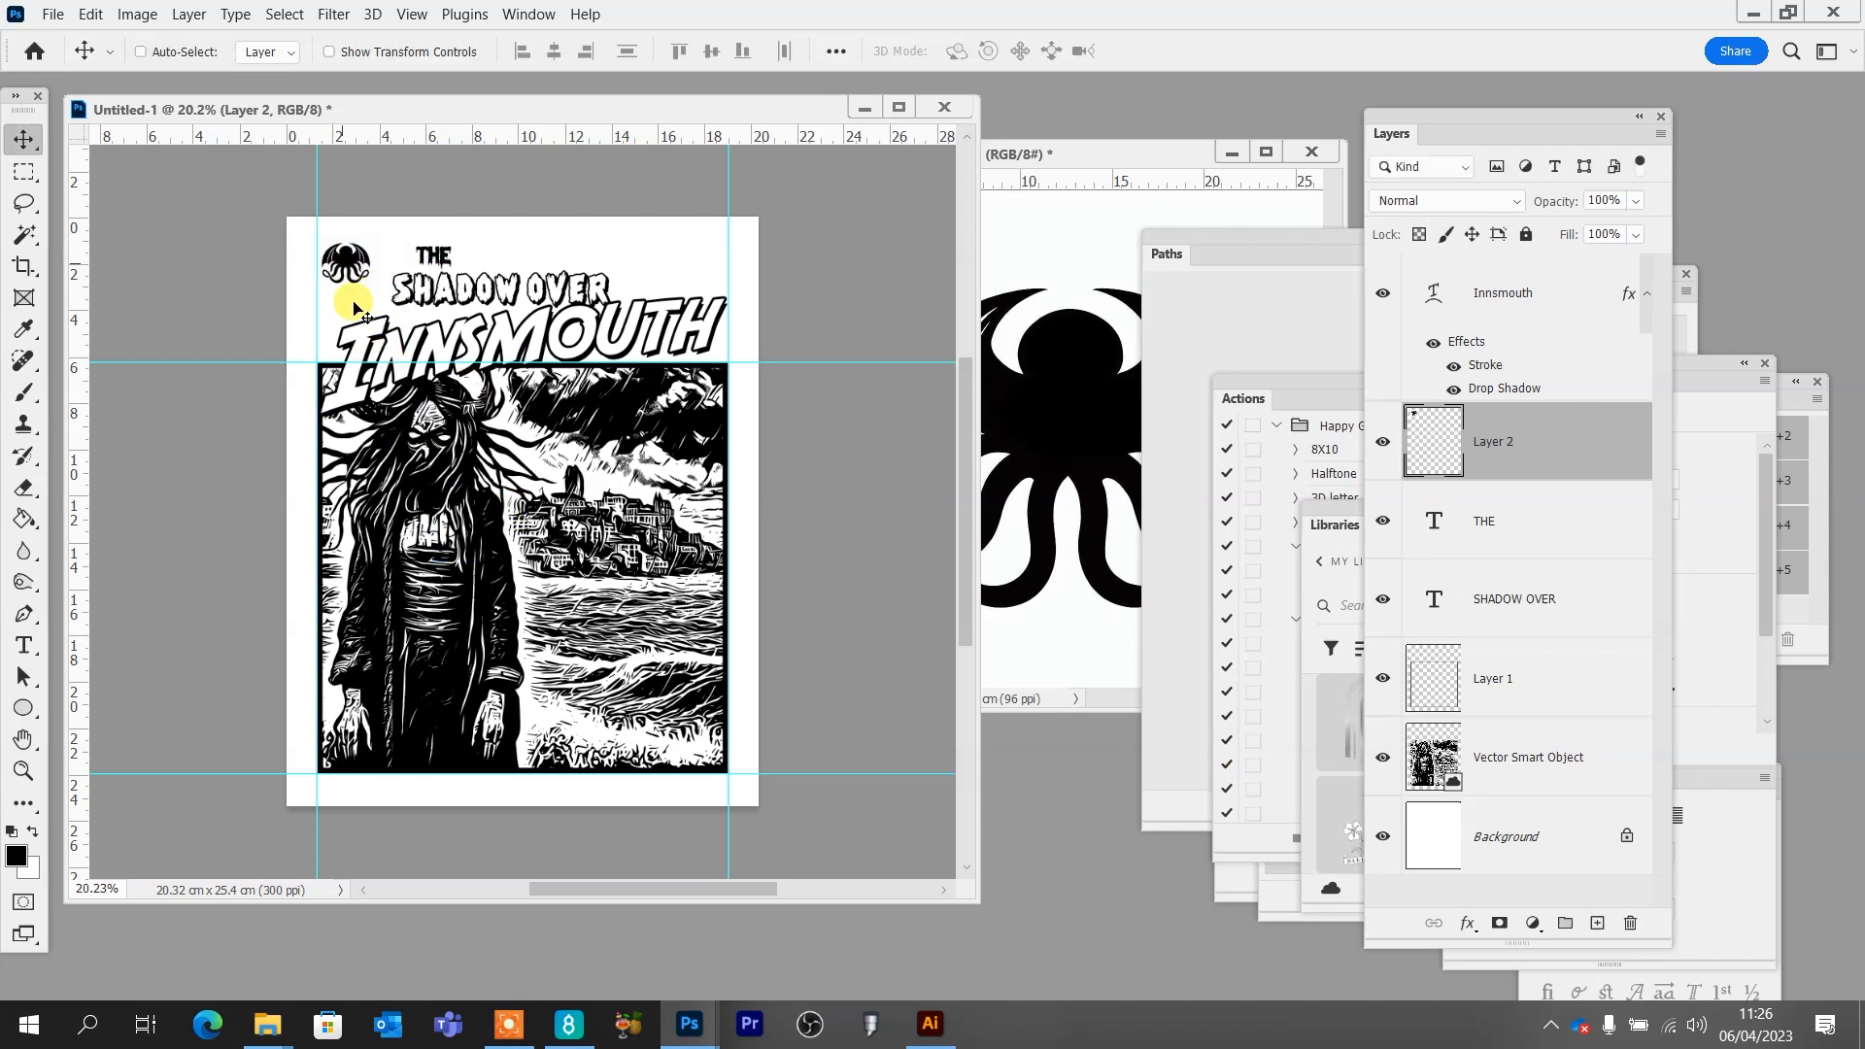
pyautogui.hotkey('ctrl', 't')
pyautogui.moveTo(378, 231); pyautogui.dragTo(362, 248)
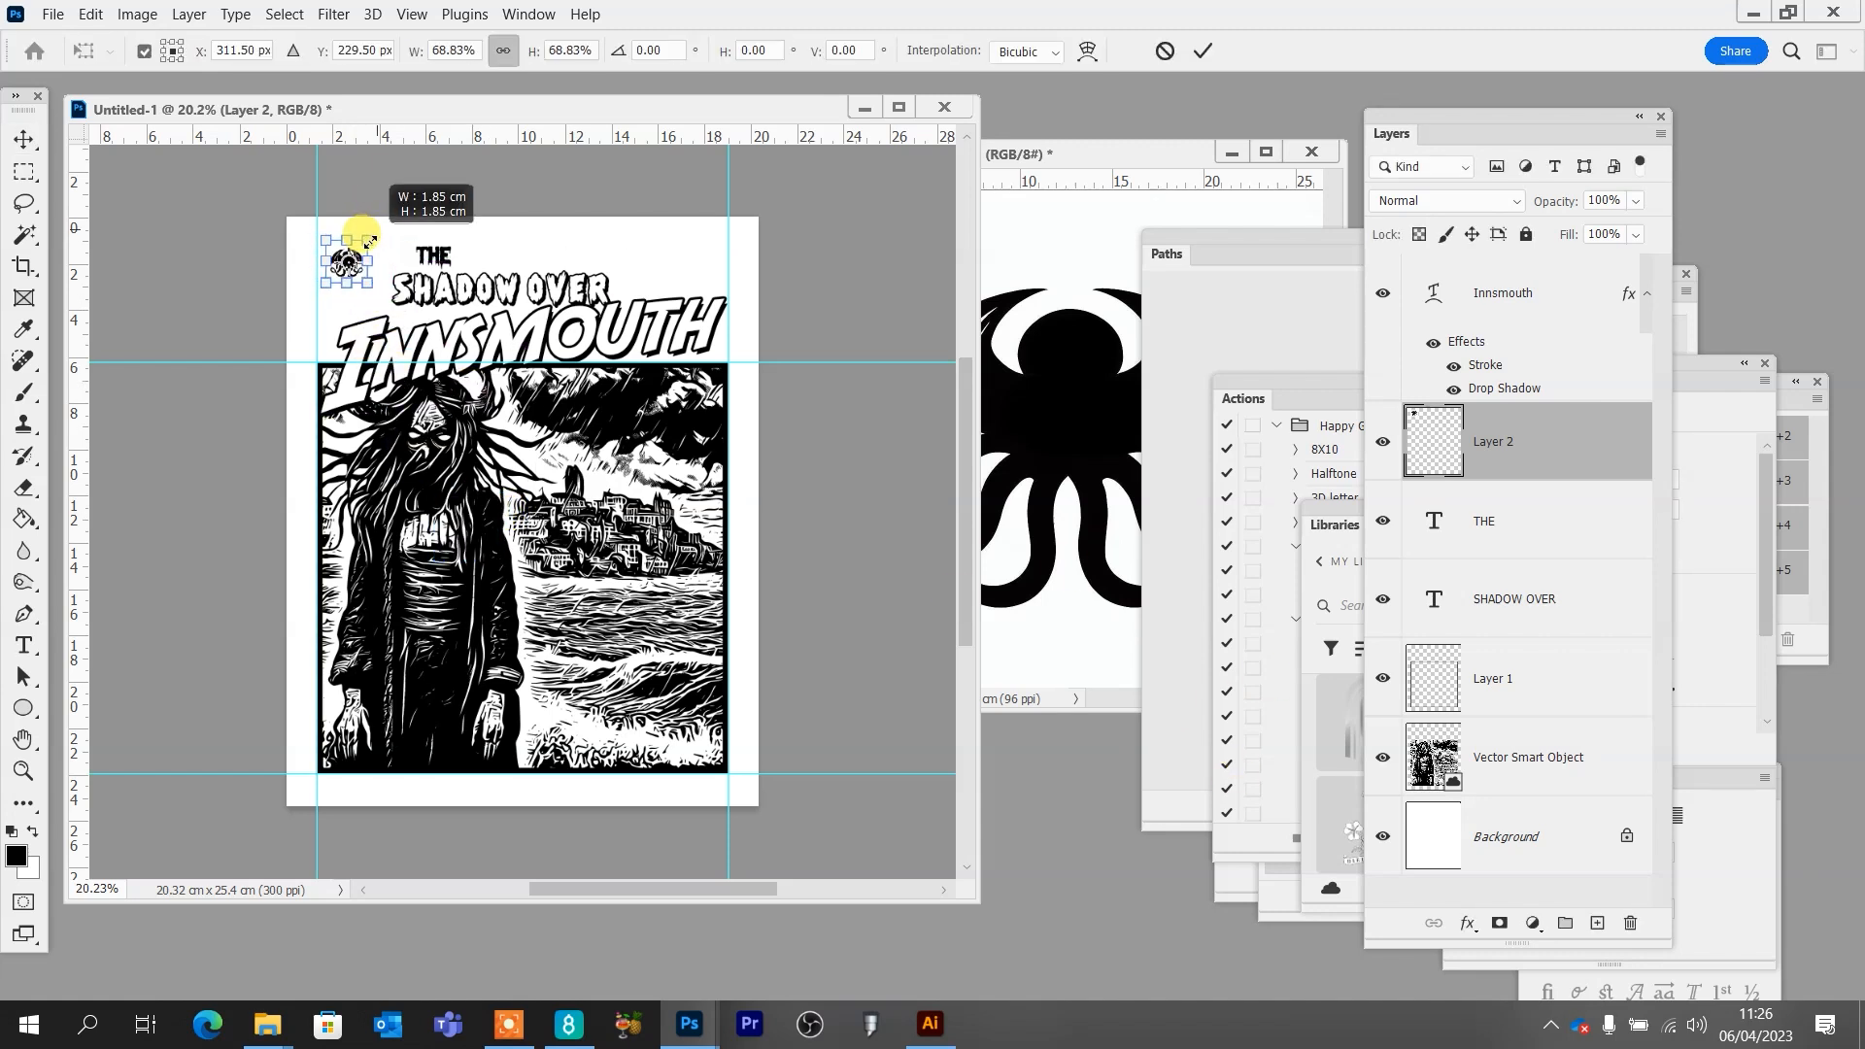
# Move the Cthulhu logo against the left vertical guide, level with the "SHADOW OVER" text
pyautogui.keyDown('ctrl'); pyautogui.click(349, 288); pyautogui.keyUp('ctrl')
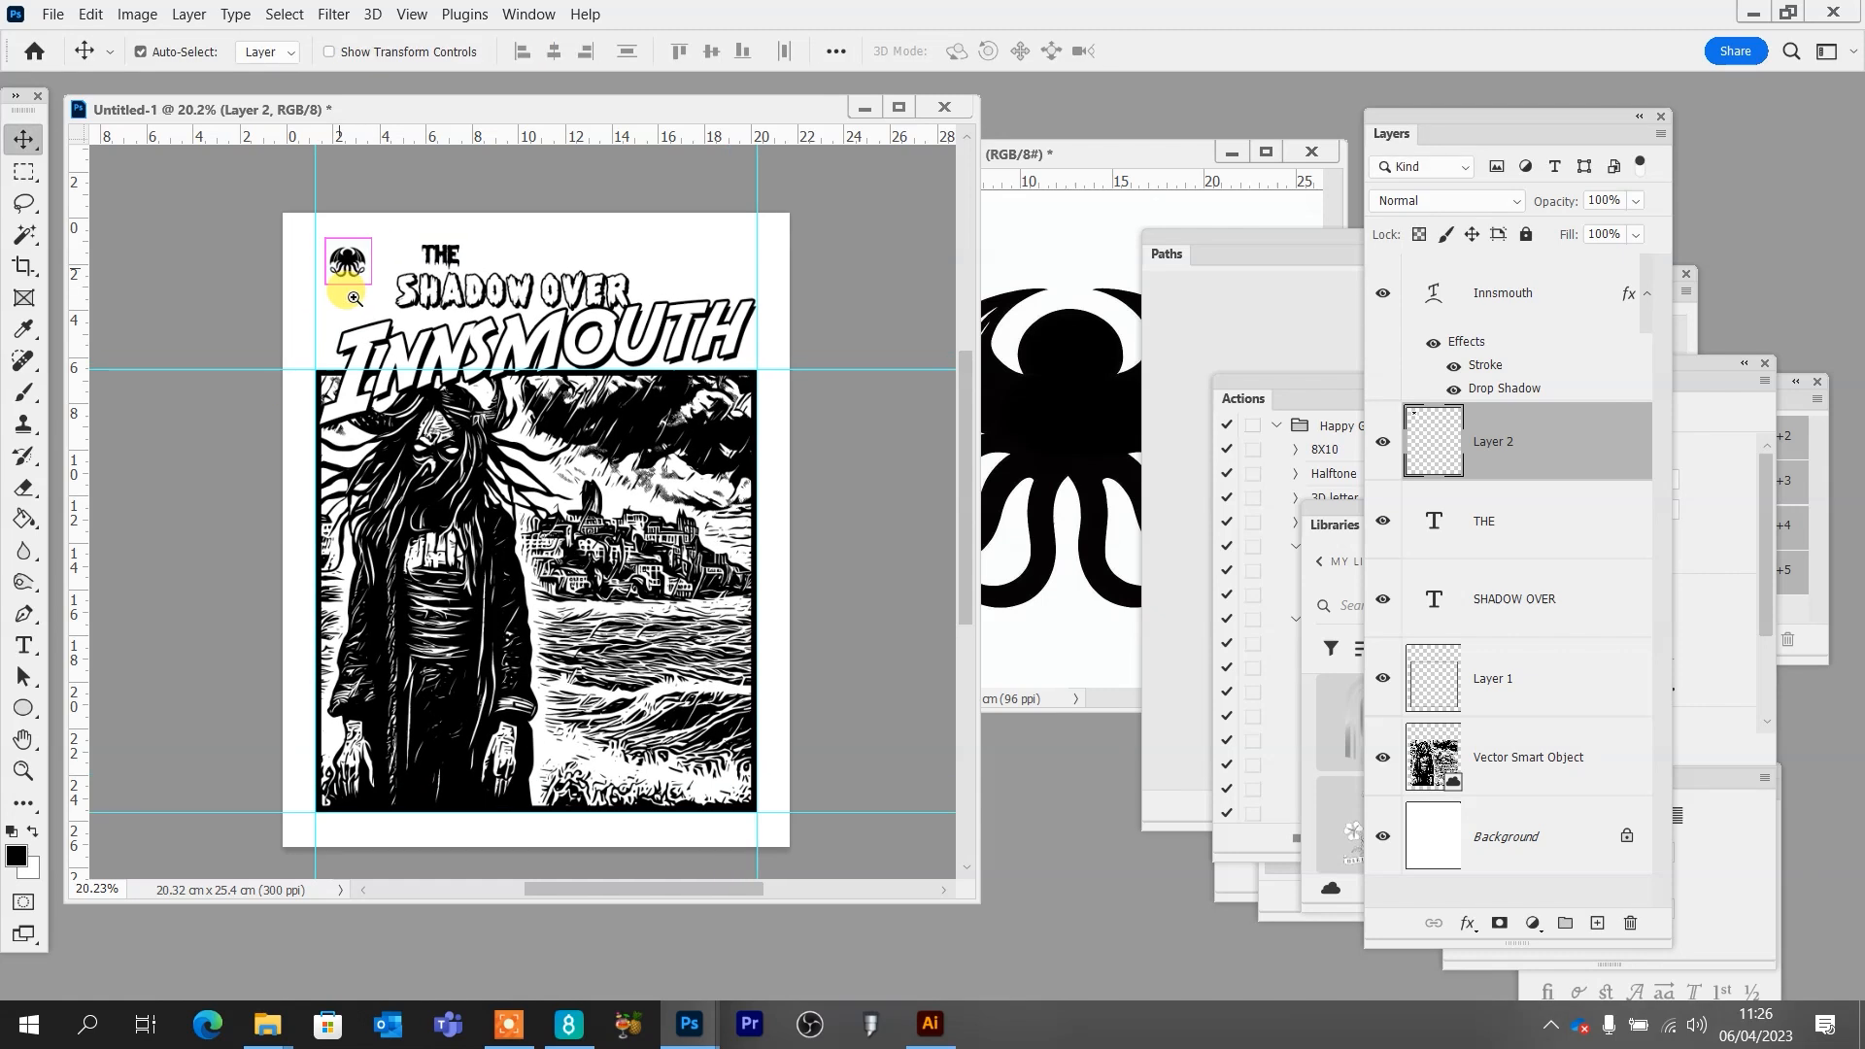
pyautogui.keyDown('ctrl'); pyautogui.click(352, 288); pyautogui.keyUp('ctrl')
pyautogui.keyDown('ctrl'); pyautogui.click(357, 289); pyautogui.keyUp('ctrl')
pyautogui.keyDown('ctrl'); pyautogui.click(383, 325); pyautogui.keyUp('ctrl')
pyautogui.moveTo(328, 327); pyautogui.dragTo(340, 394)
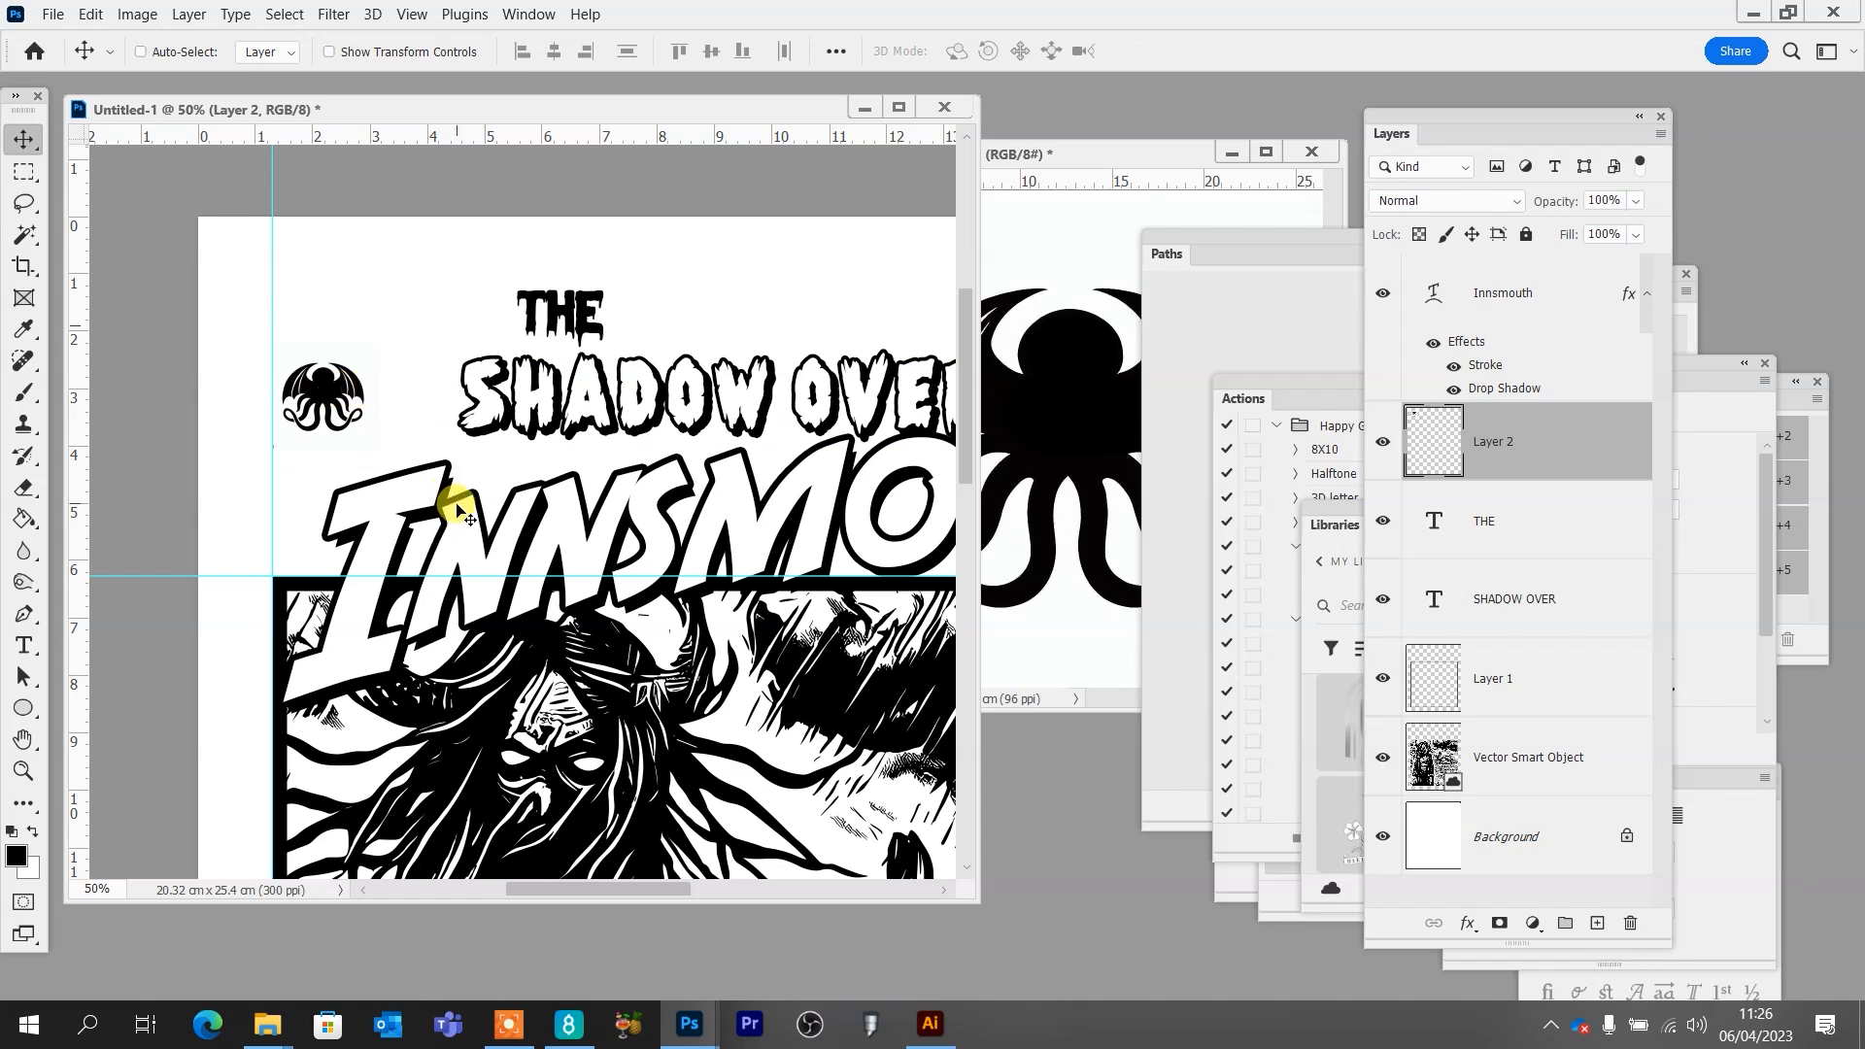
# Select an area about 1.86 by 3.41 cm around and above the logo and stroke it on a new layer with a 10 px black inside border
pyautogui.click(24, 171)
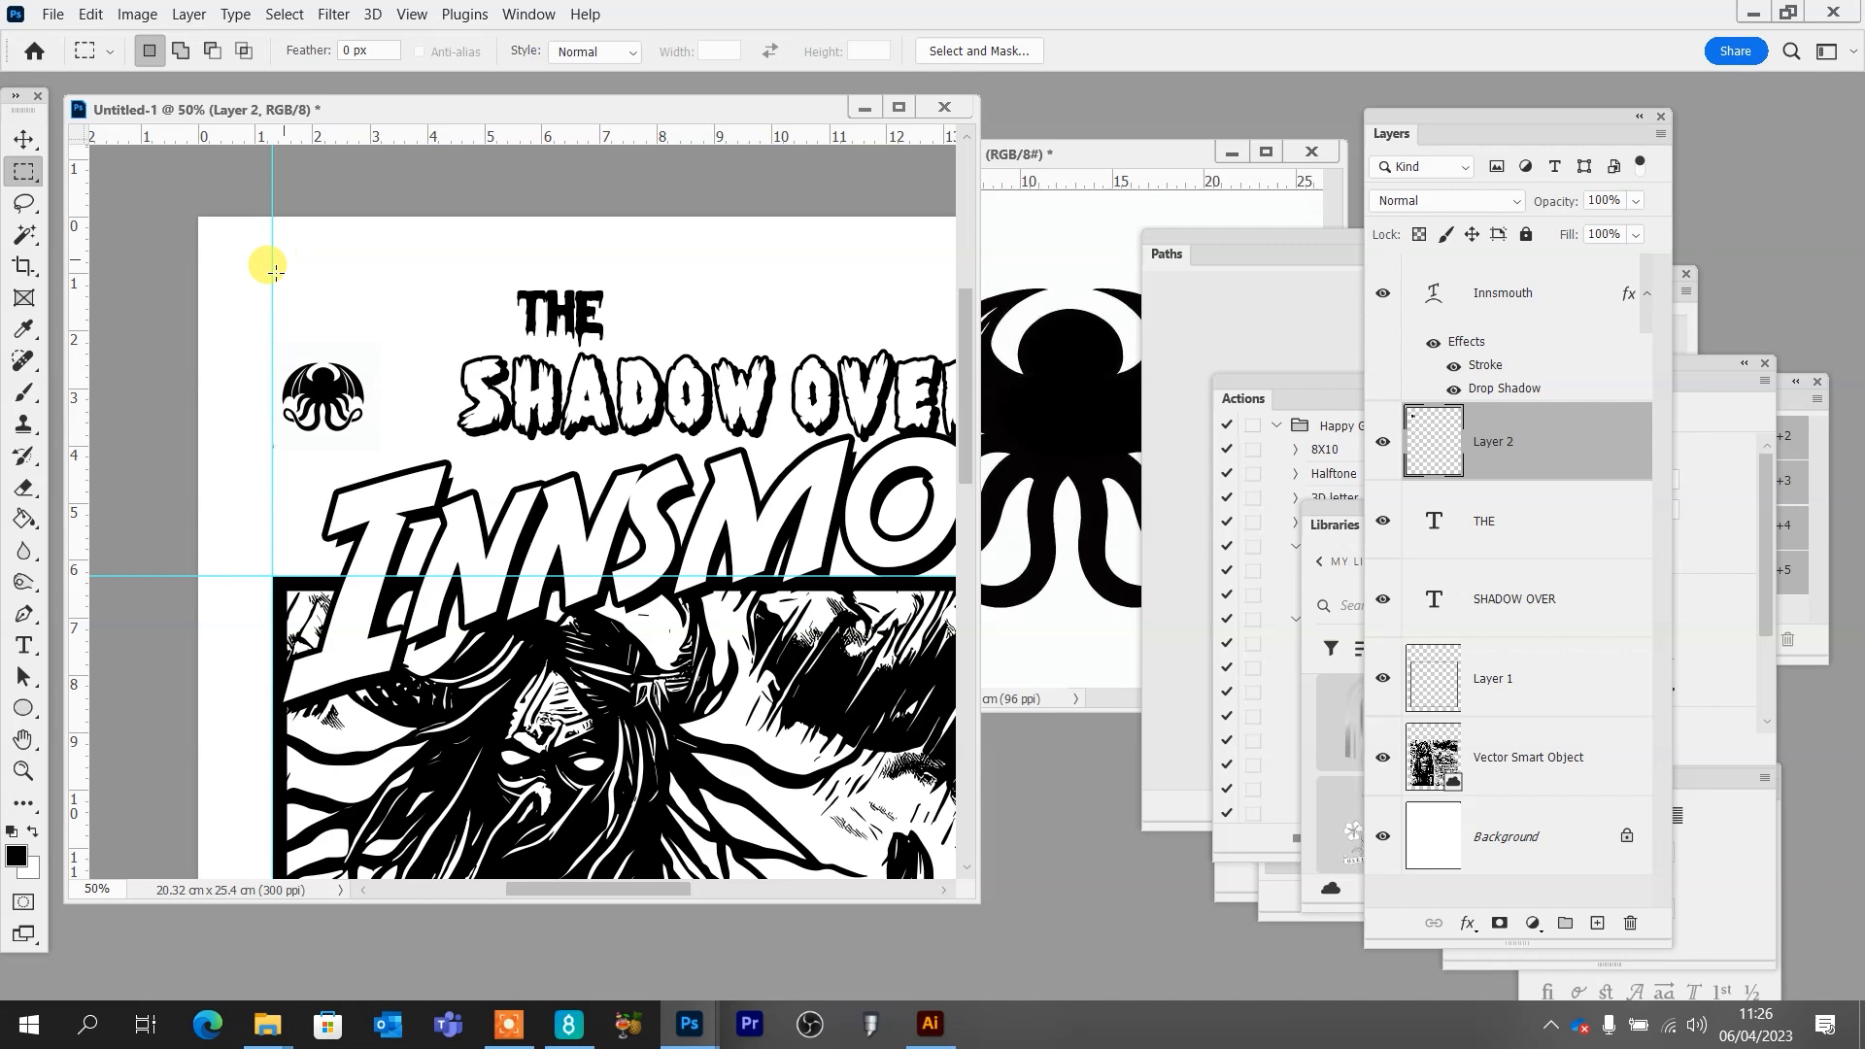
pyautogui.moveTo(271, 255); pyautogui.dragTo(378, 451)
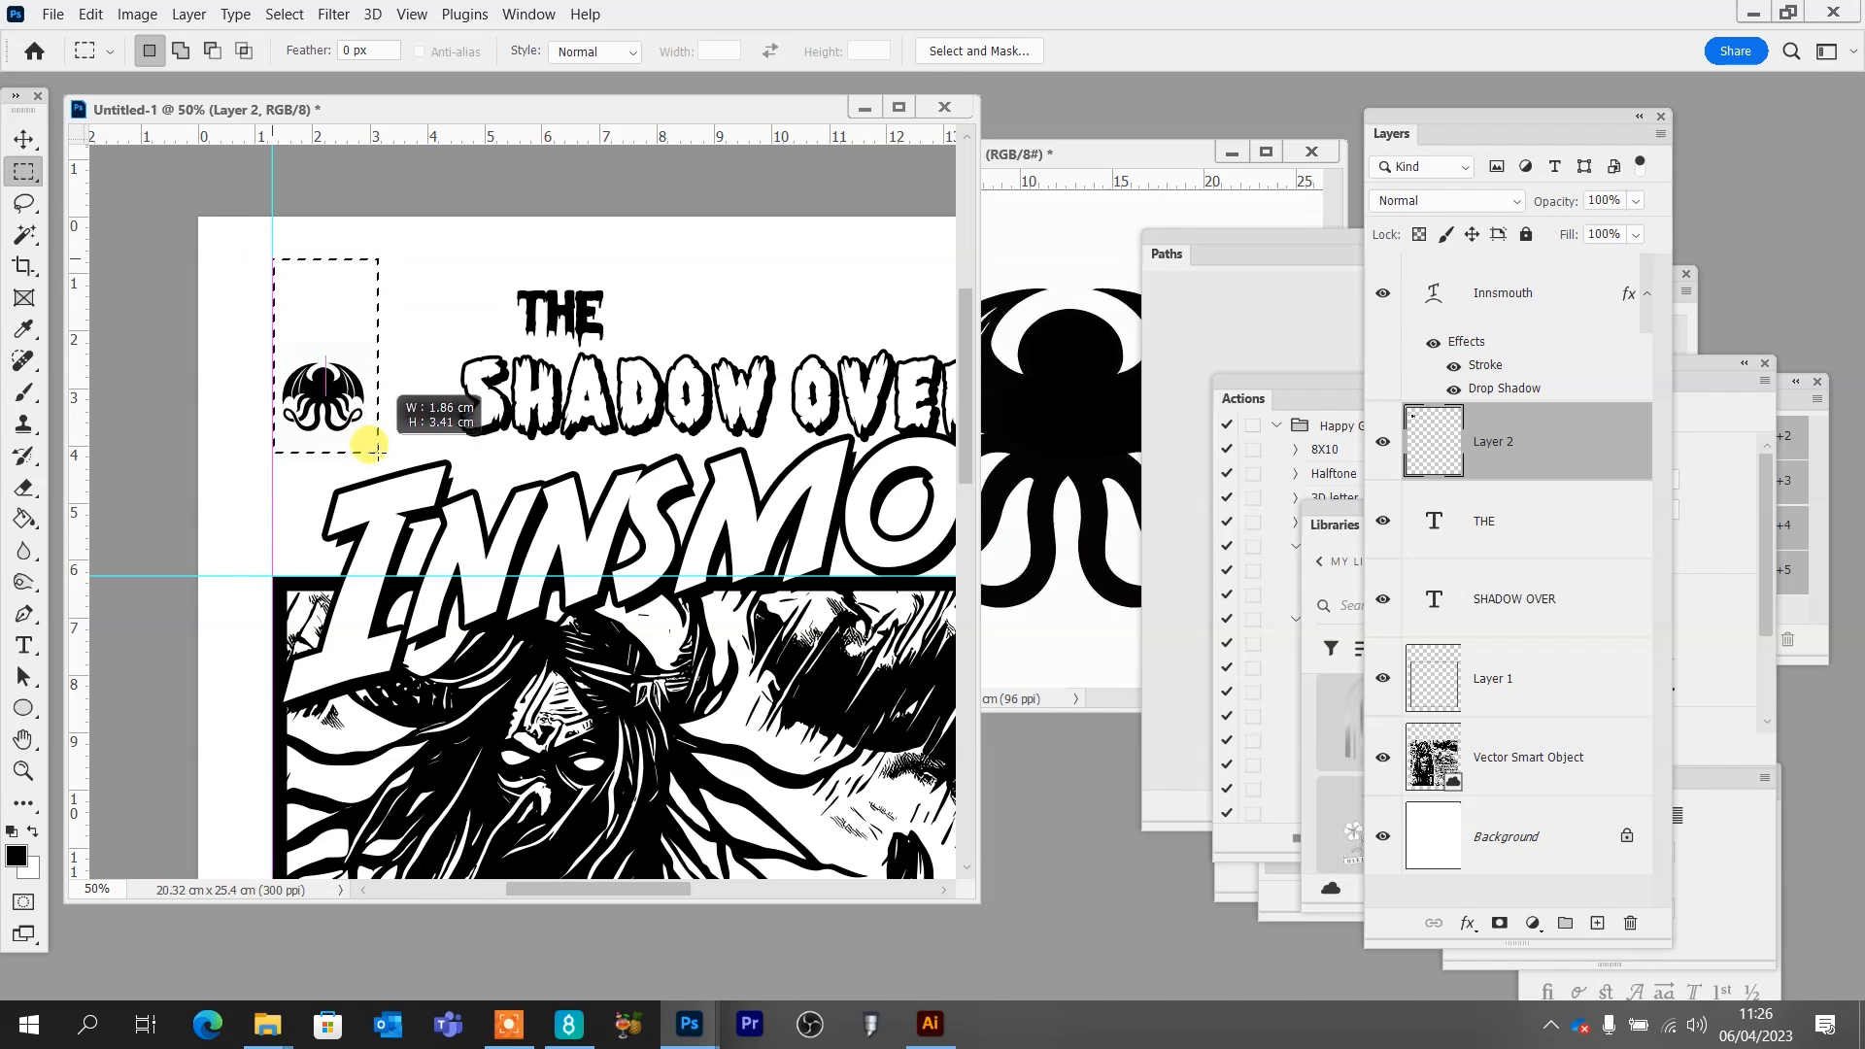
pyautogui.click(1598, 924)
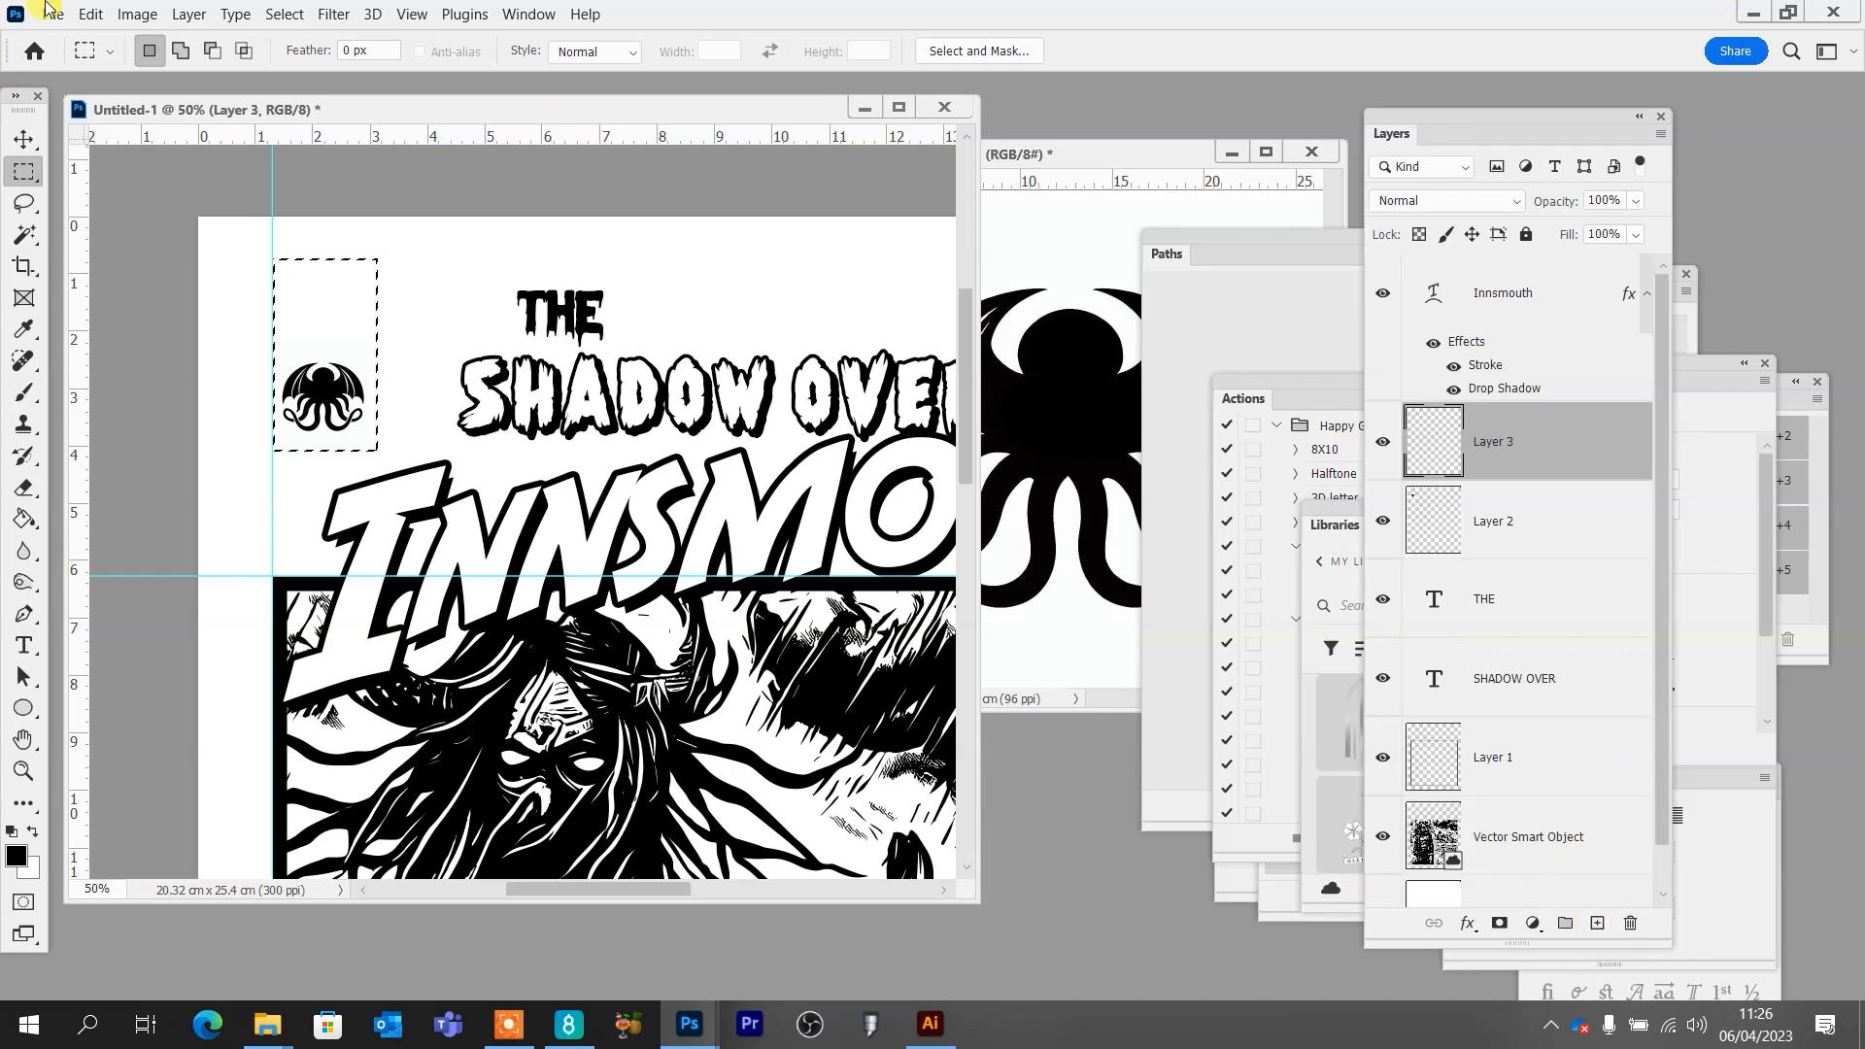
pyautogui.click(89, 15)
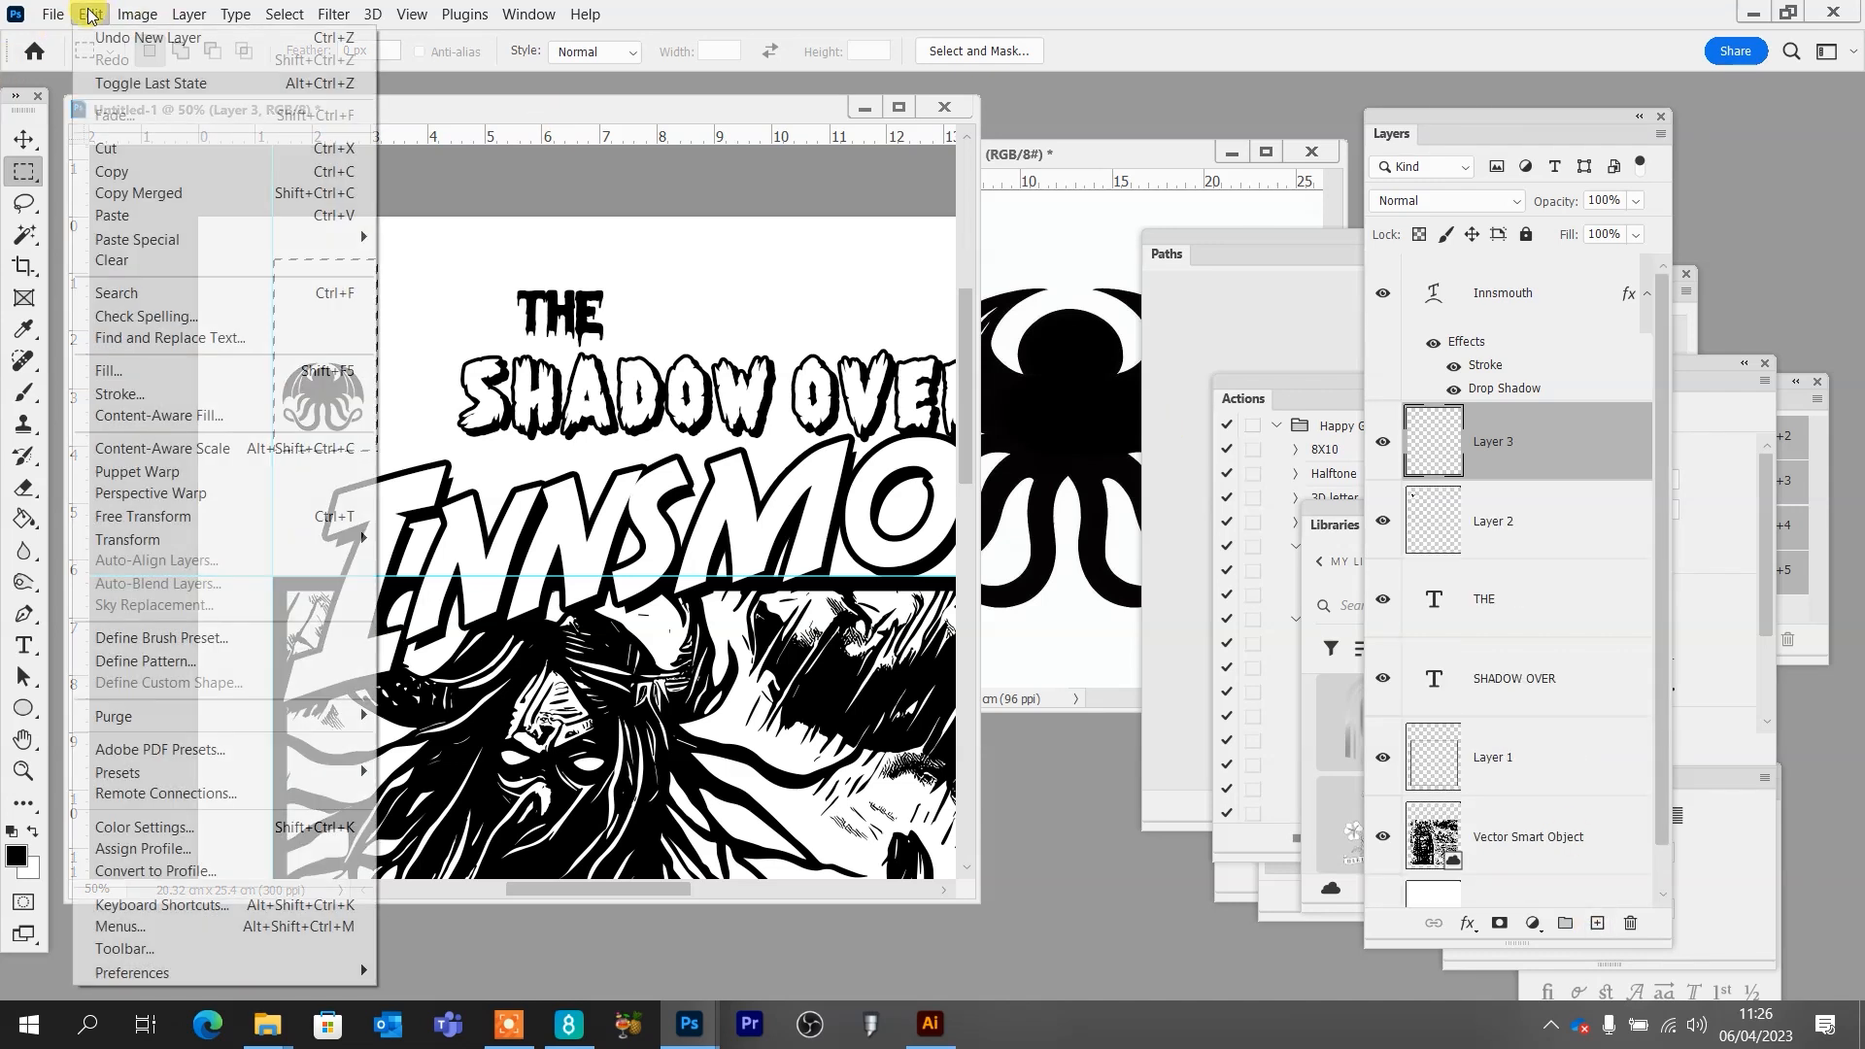
pyautogui.click(154, 393)
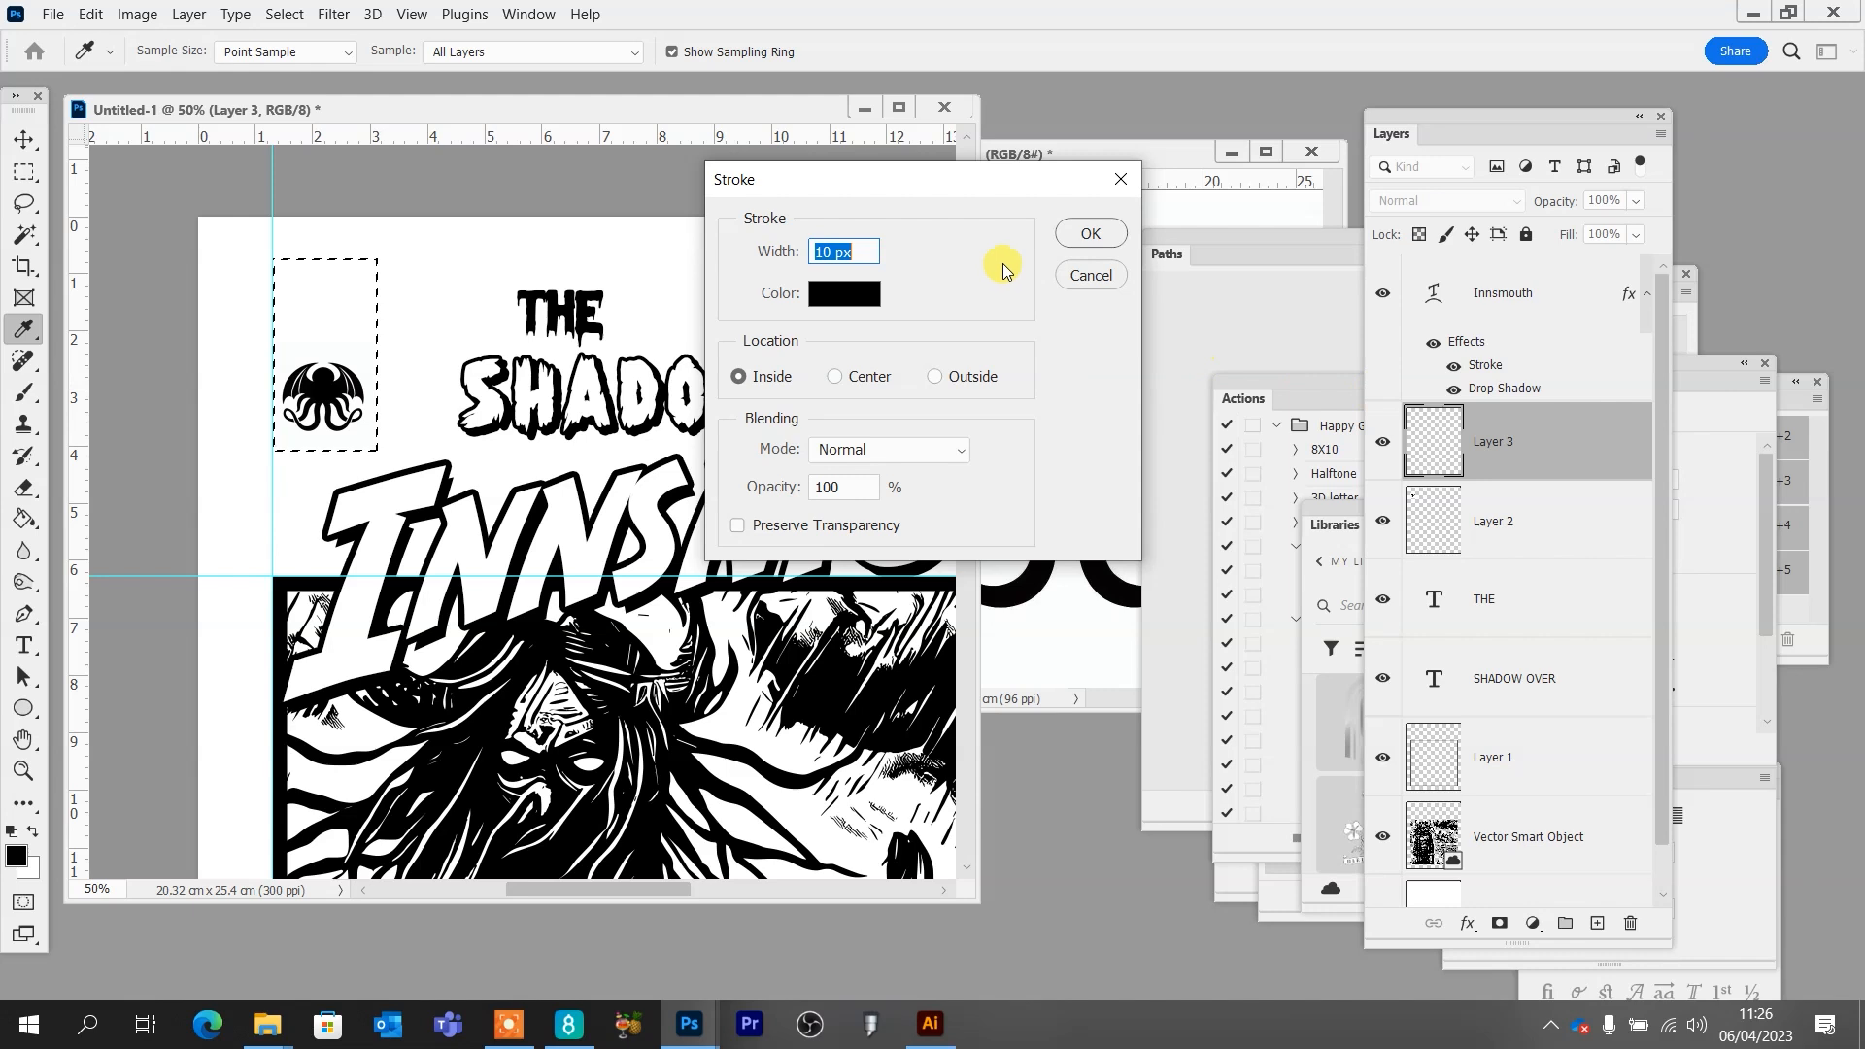
pyautogui.click(1090, 234)
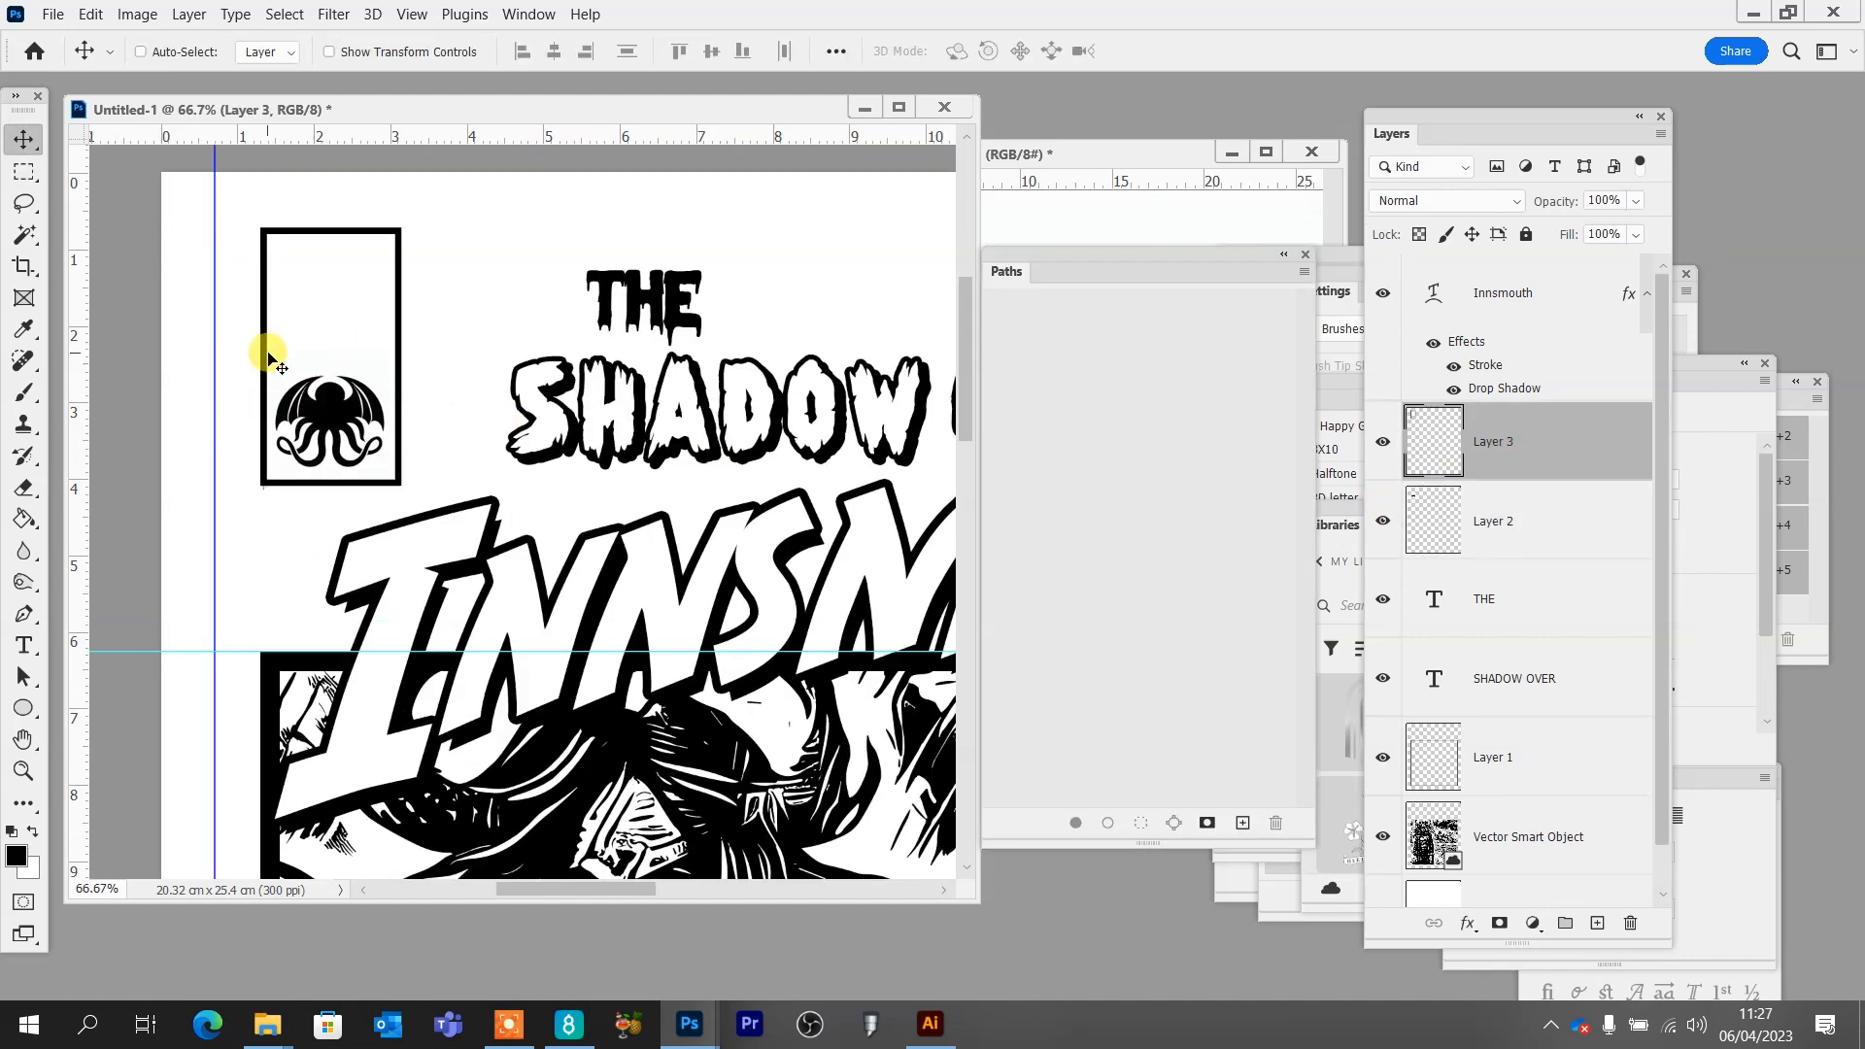
# Draw a straight horizontal path across the corner box just above the Cthulhu logo and stroke it with the 10 px black brush
pyautogui.press('p')
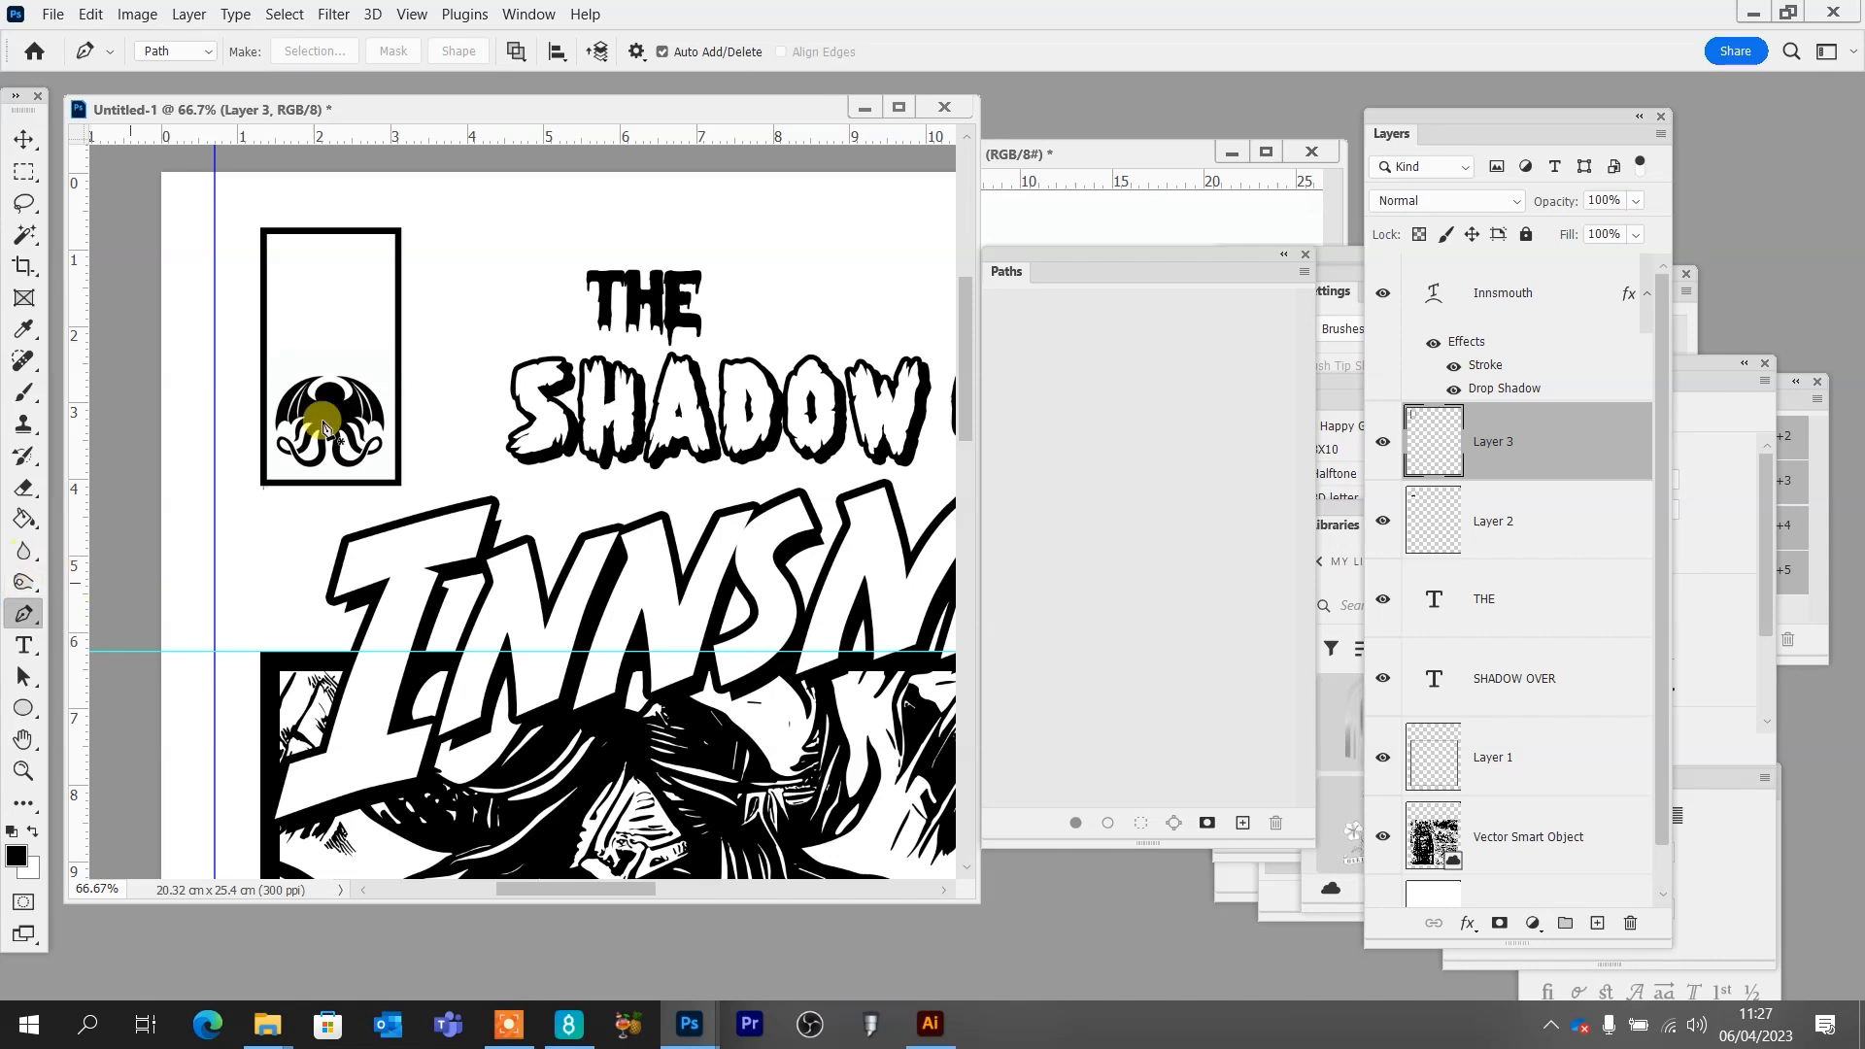
pyautogui.click(314, 351)
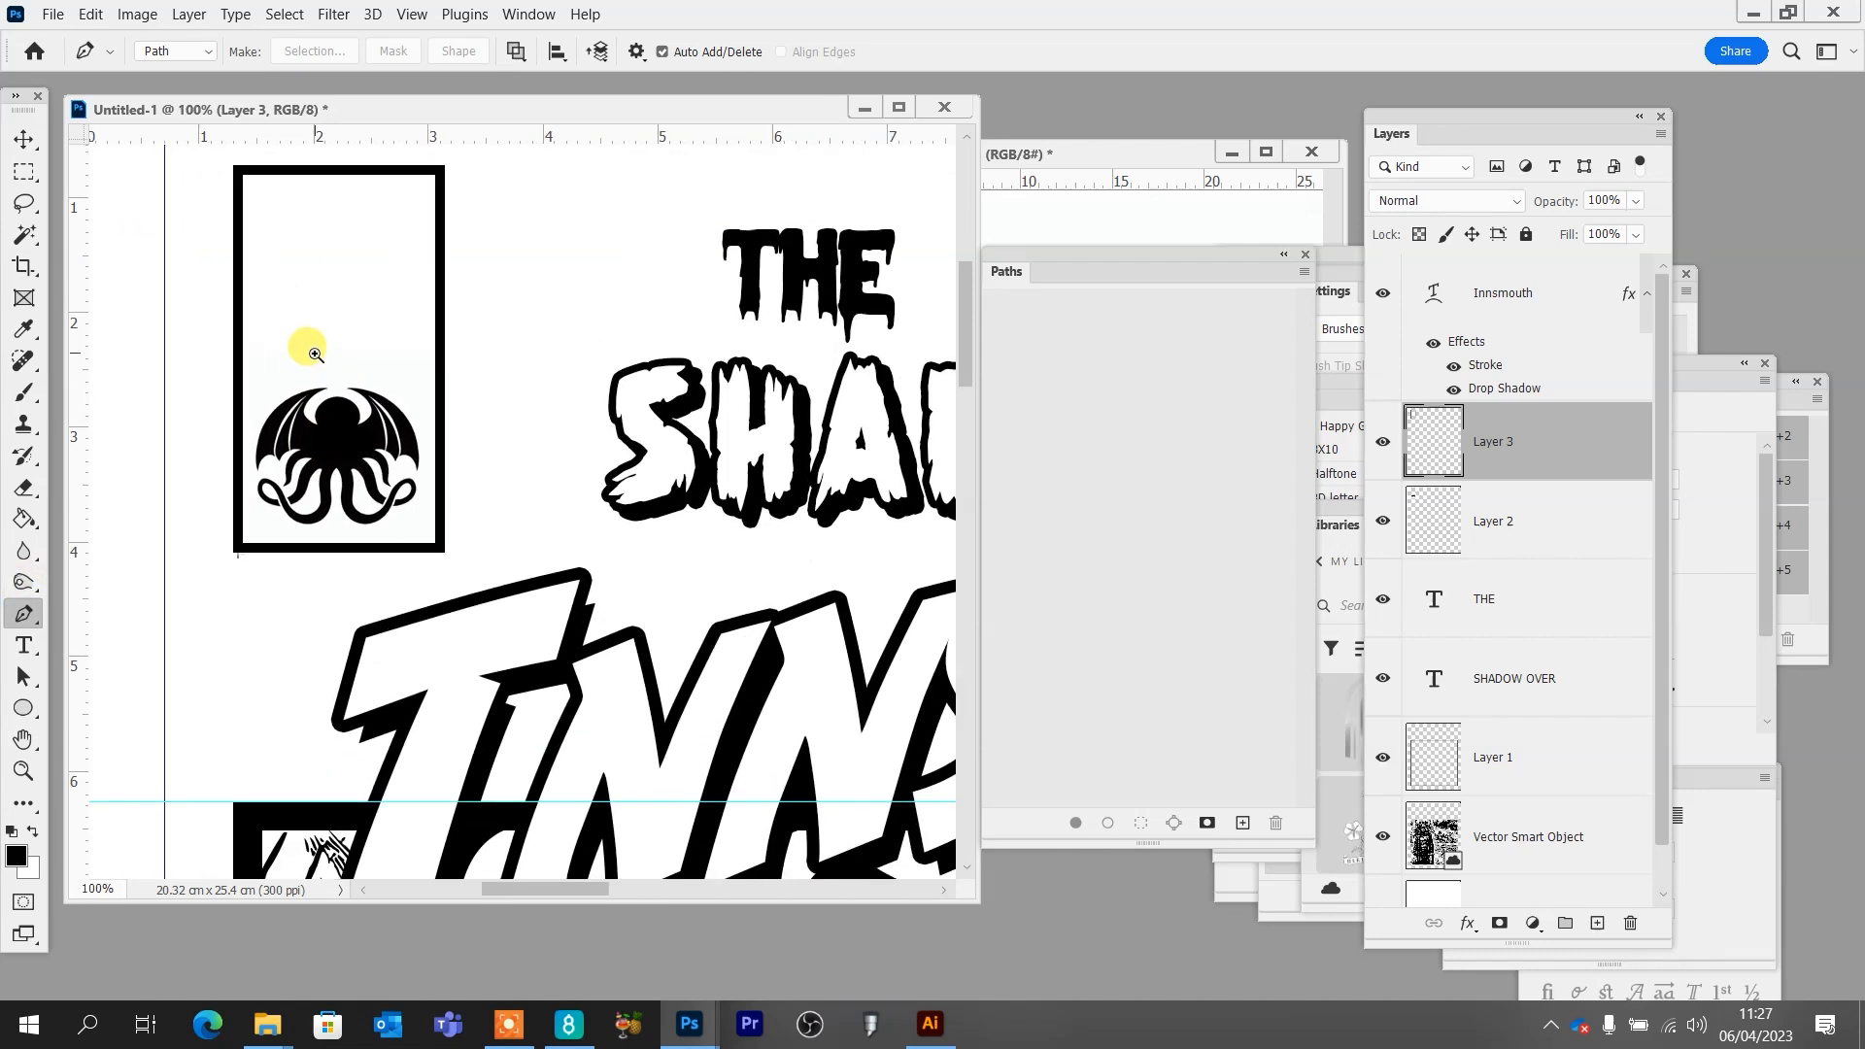
pyautogui.click(241, 358)
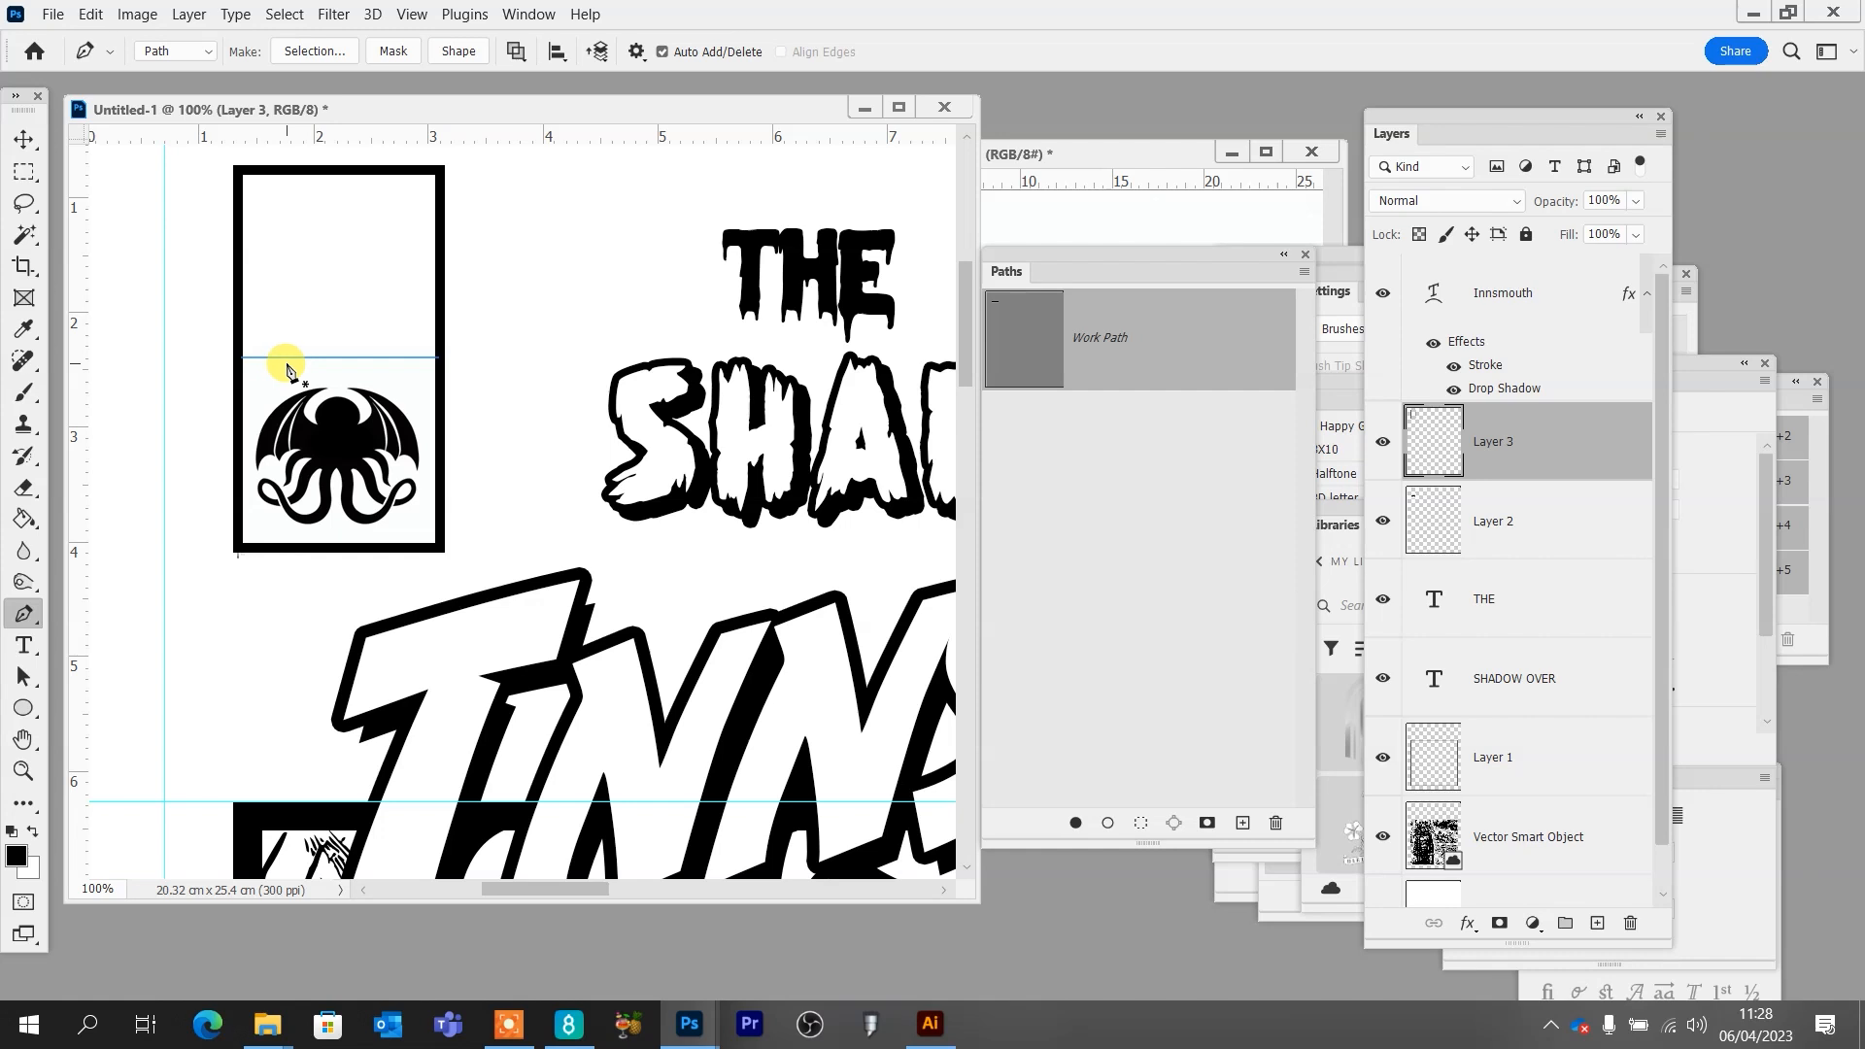
pyautogui.press('b')
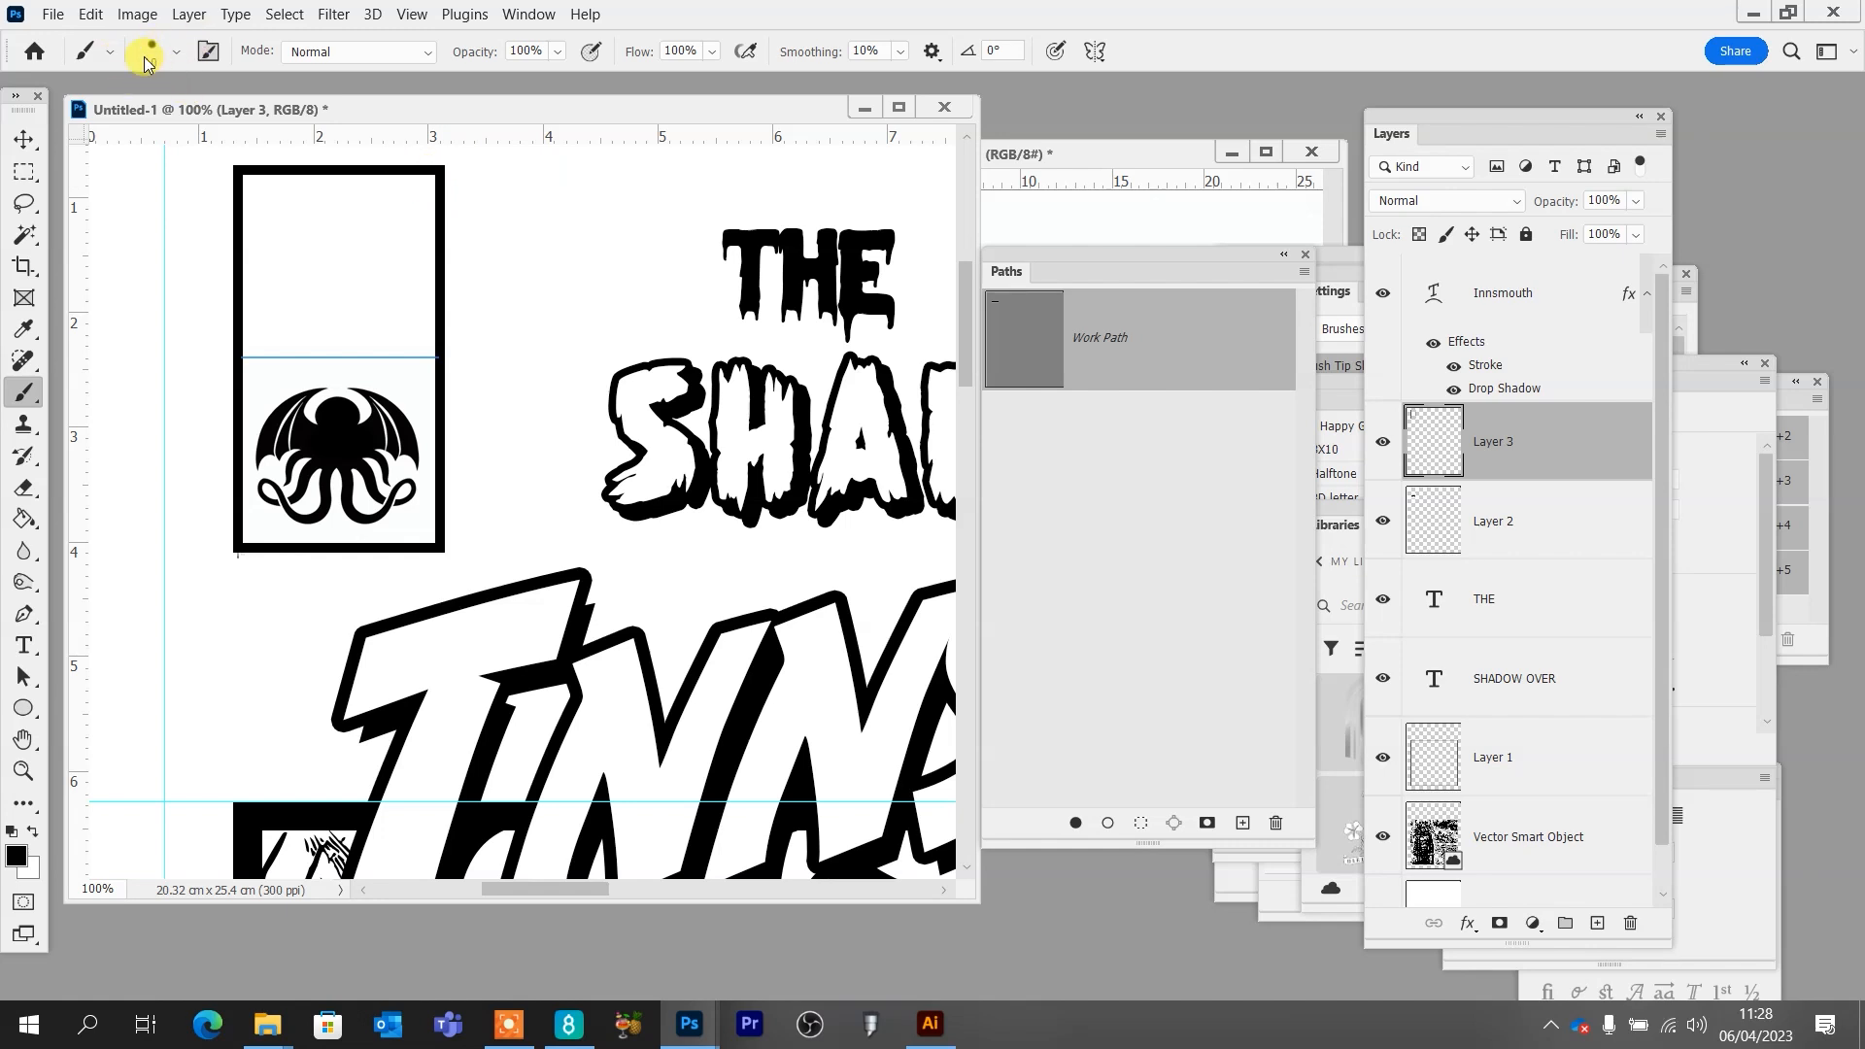
pyautogui.click(1107, 826)
pyautogui.click(1125, 608)
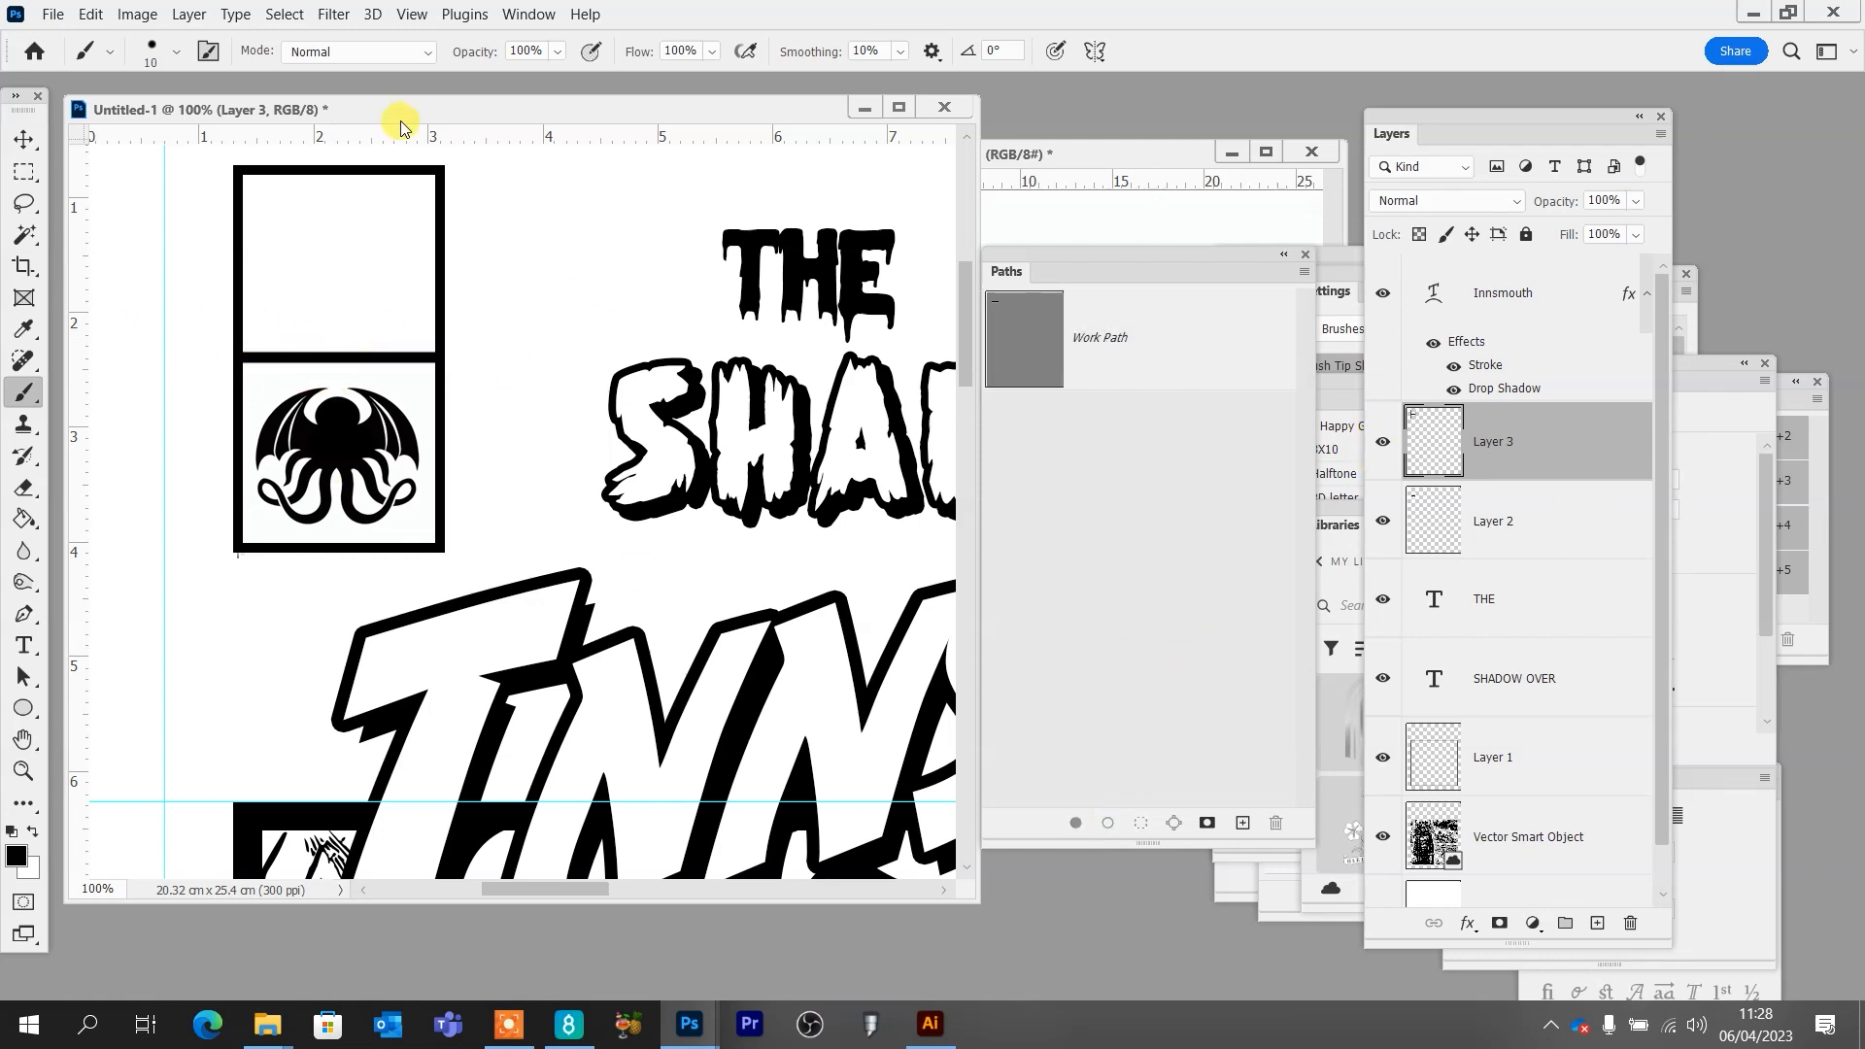
# Add the text "#01" in 16 pt Adventure and place it in the corner box's empty upper compartment
pyautogui.press('v')
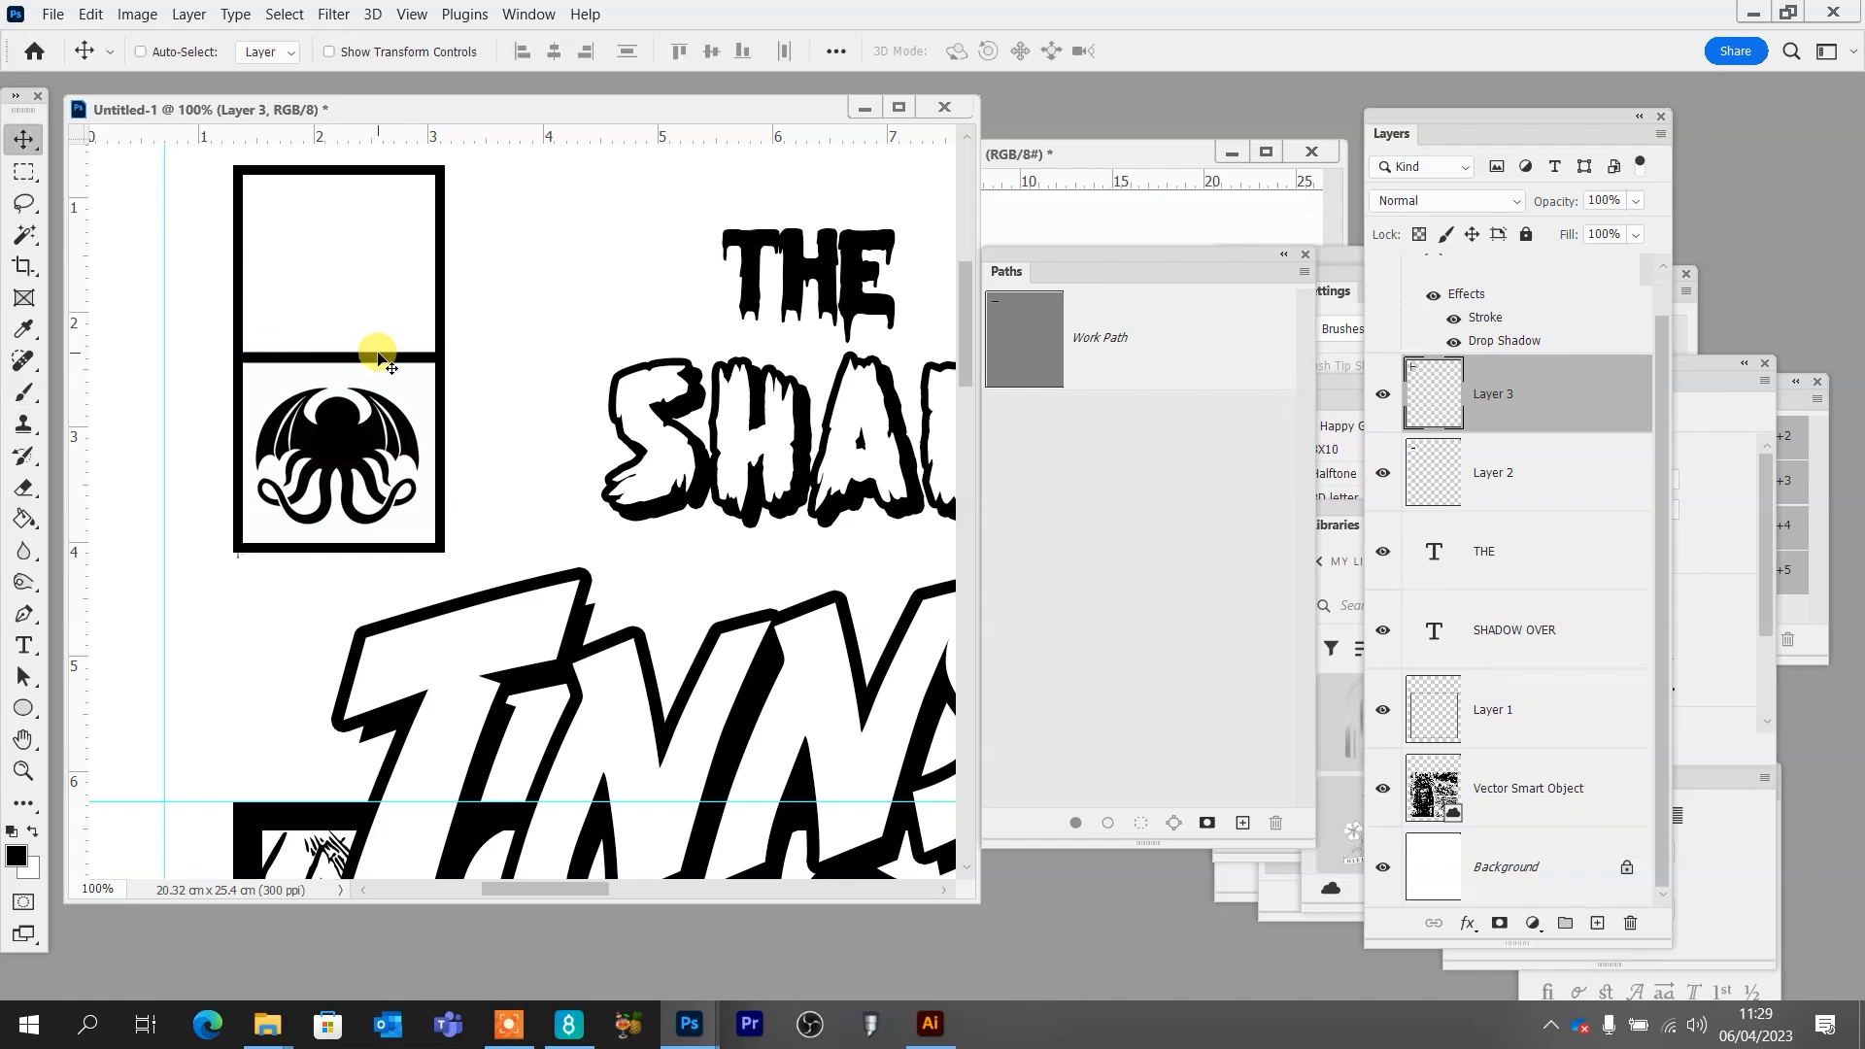
pyautogui.press('t')
pyautogui.click(284, 238)
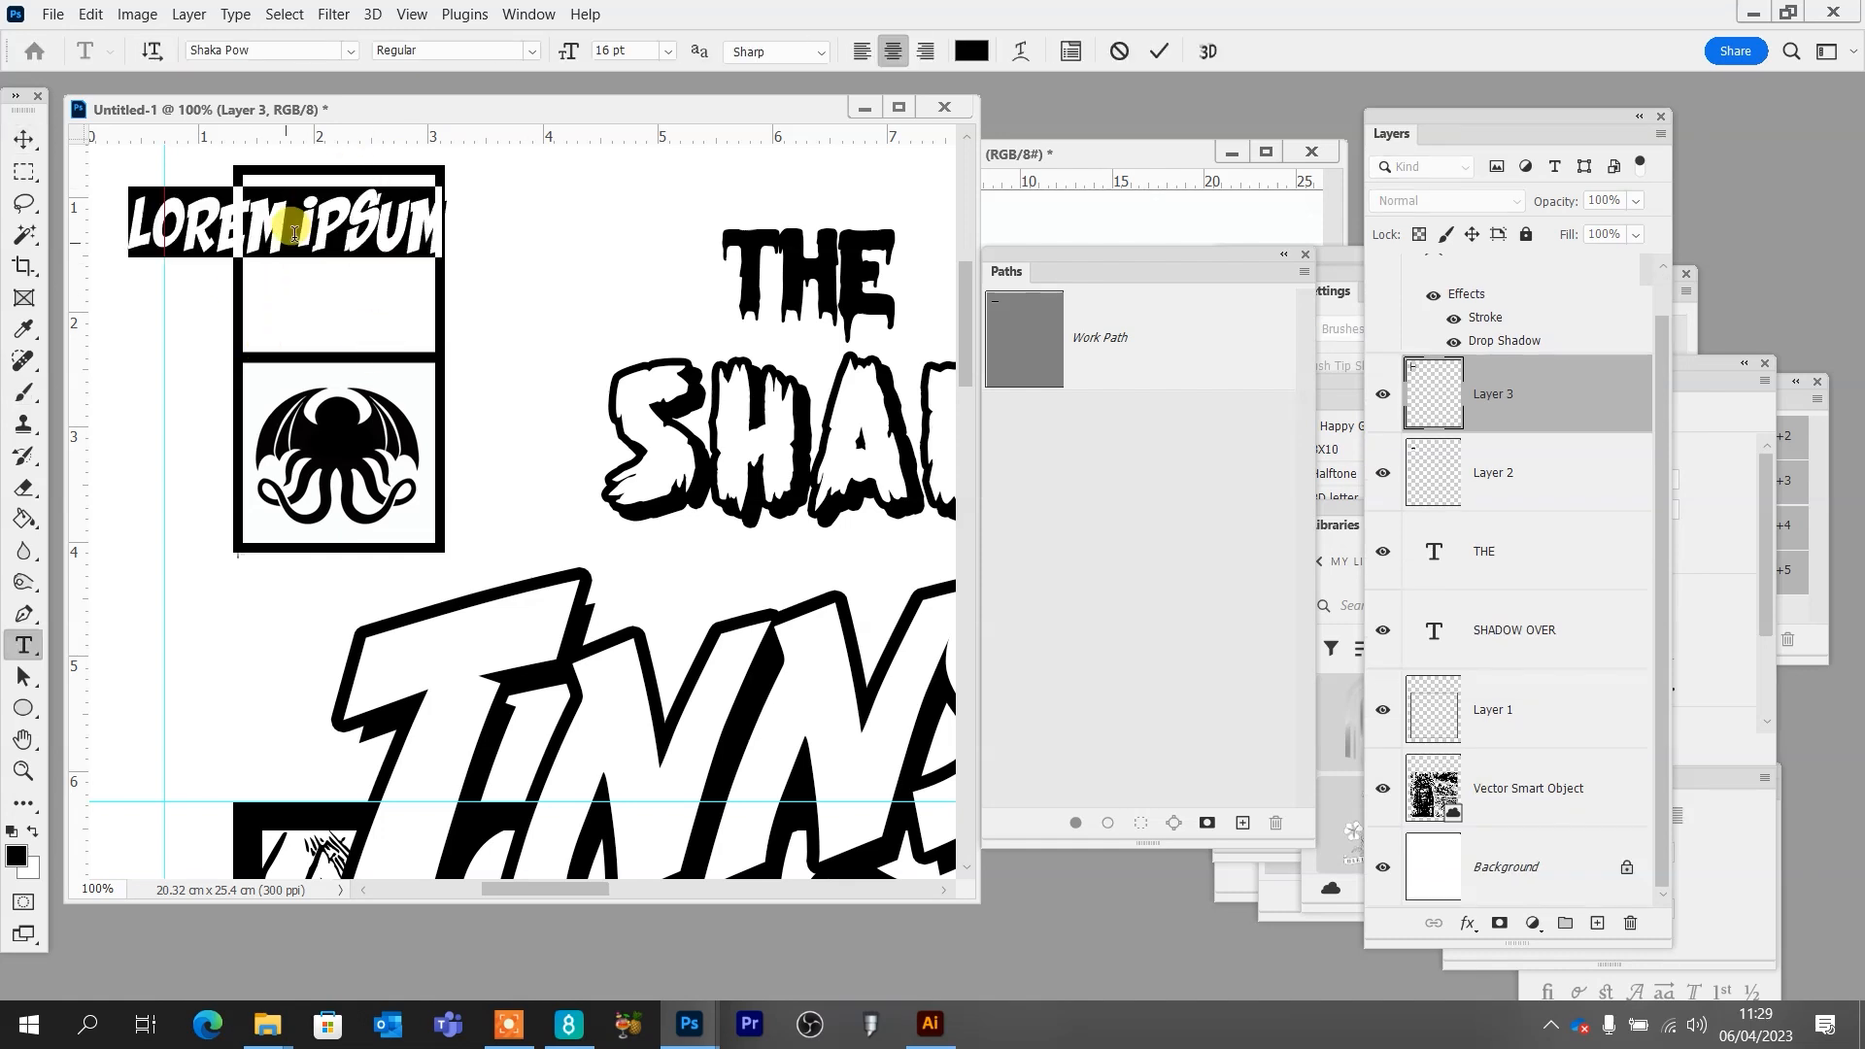
pyautogui.click(347, 51)
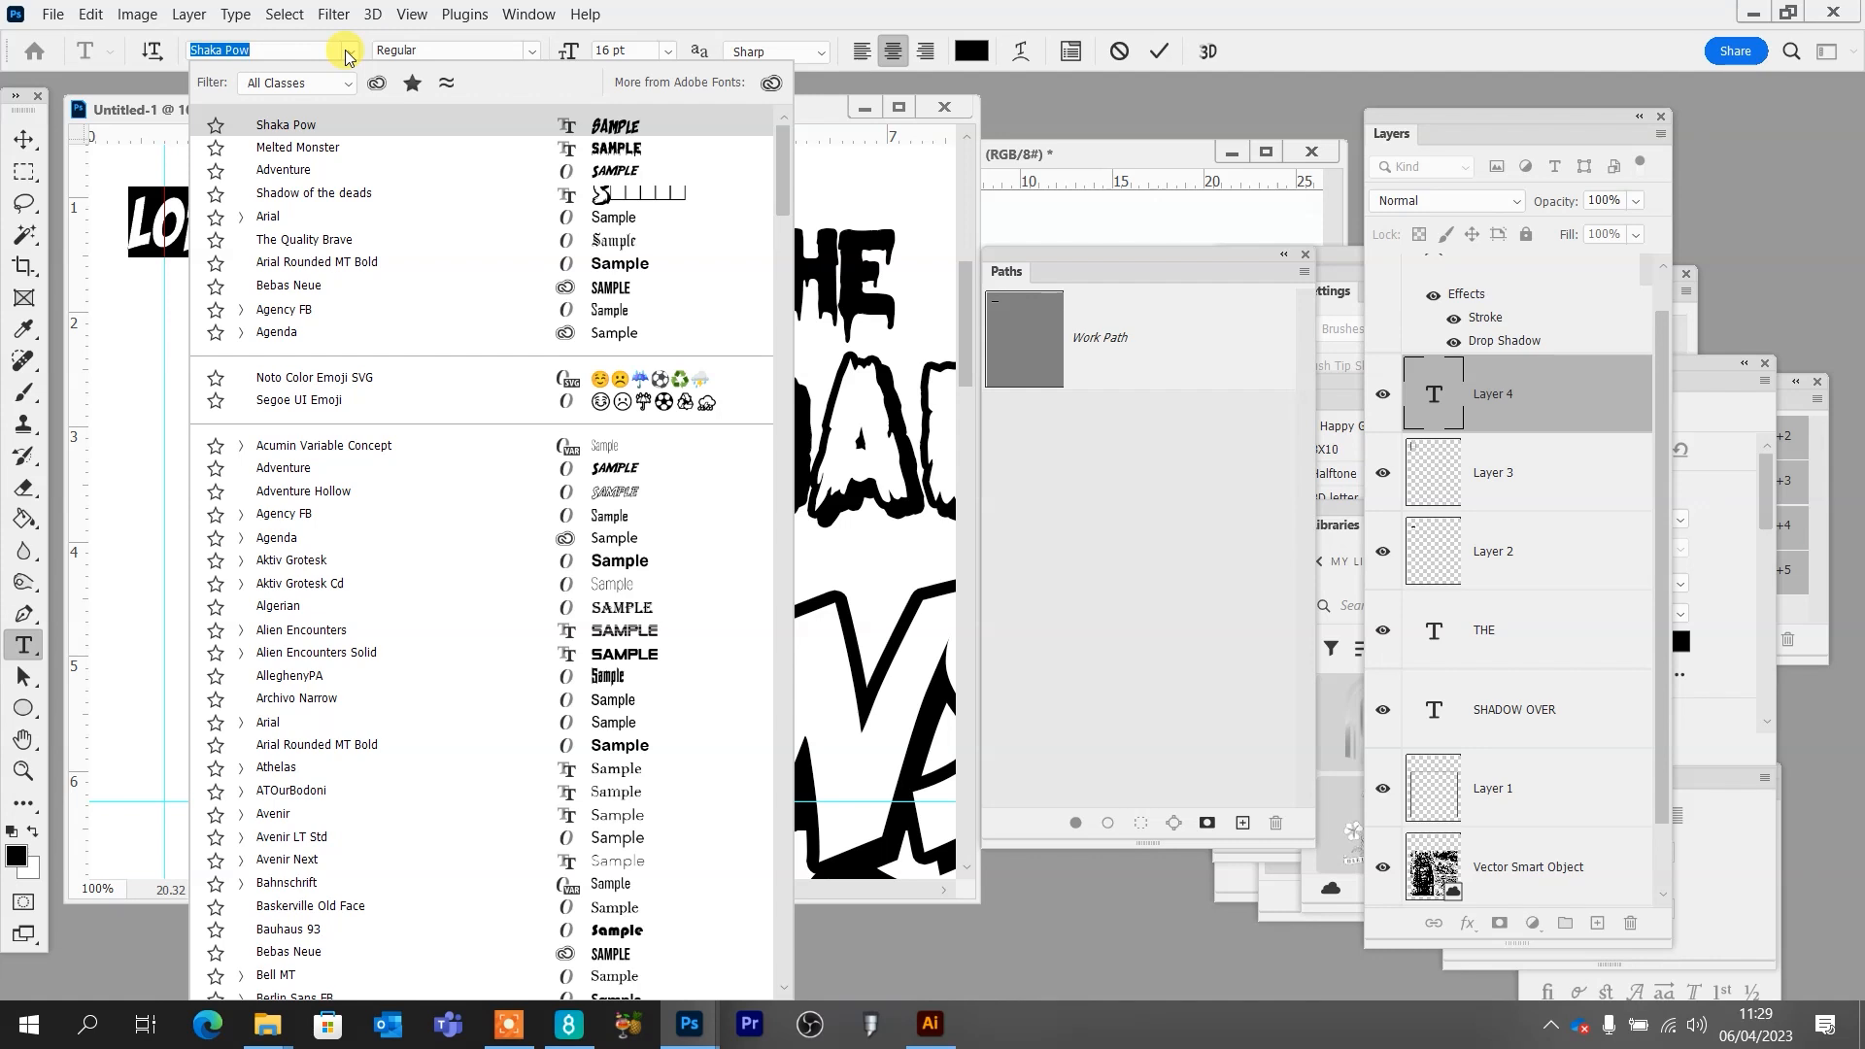
pyautogui.click(612, 169)
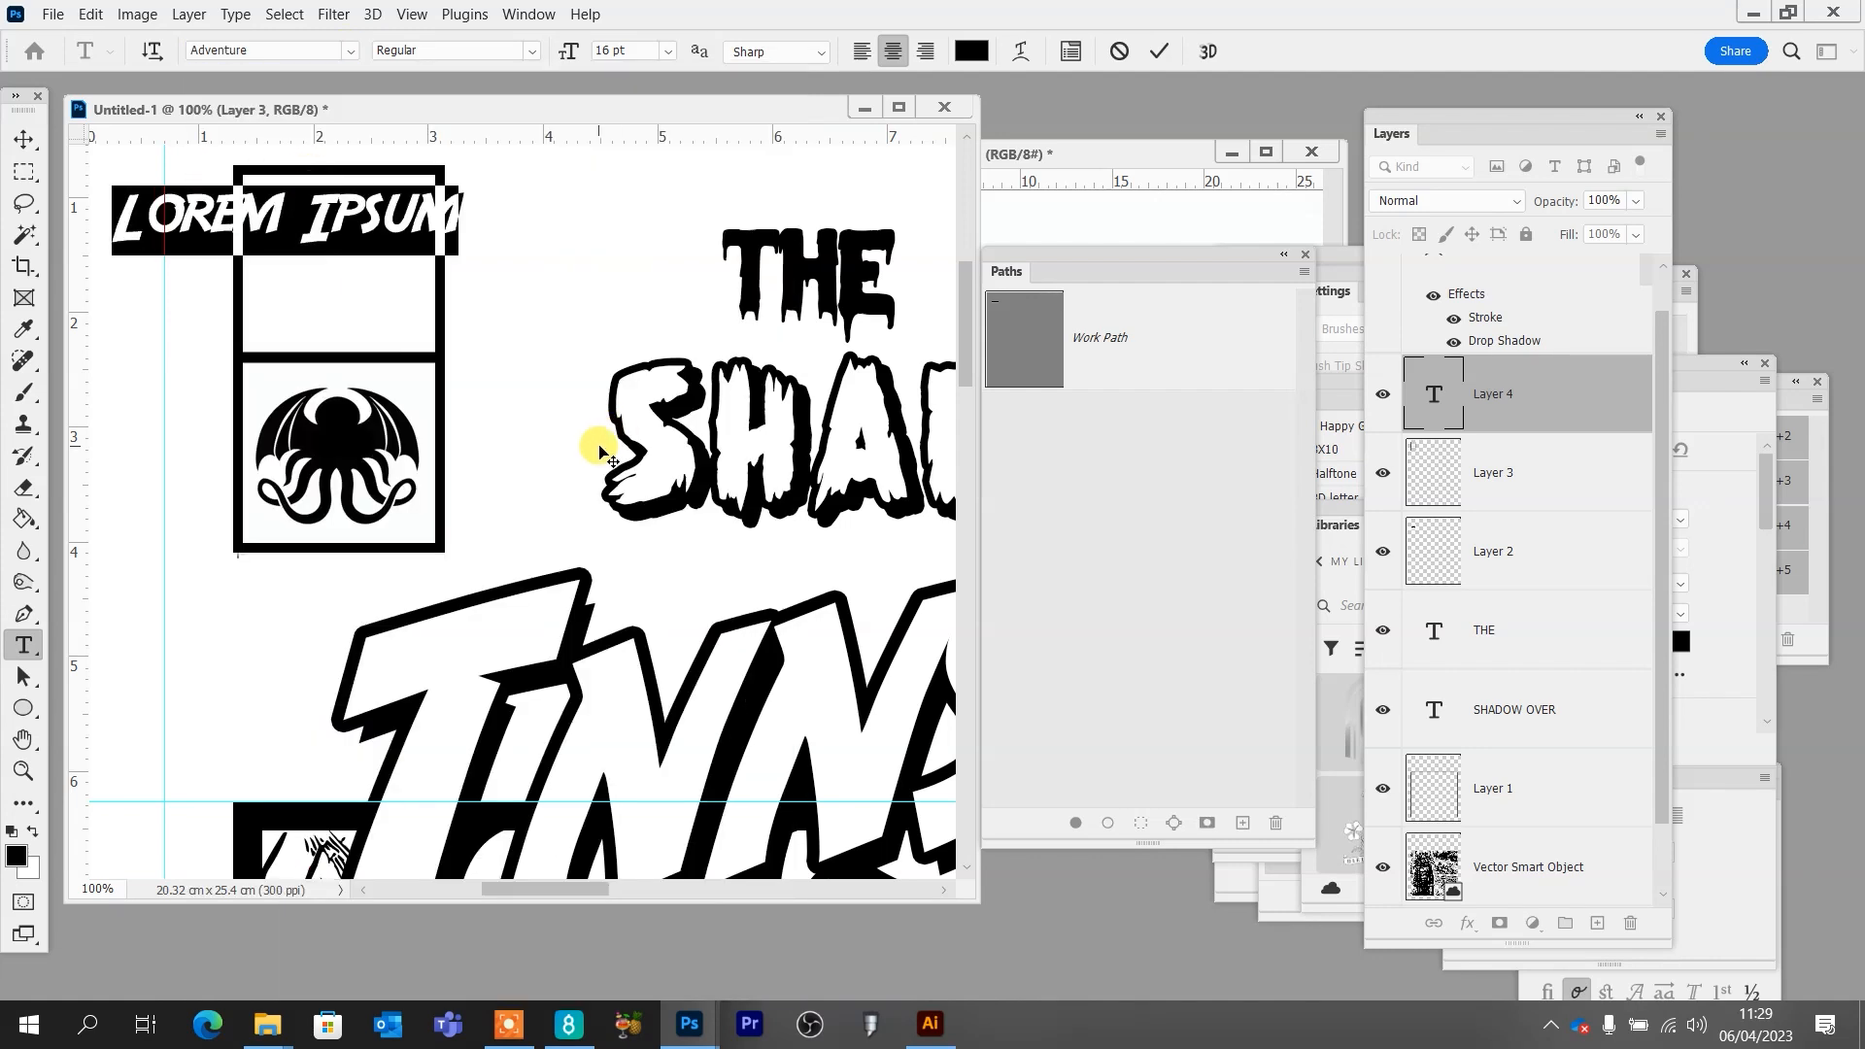
pyautogui.write('#01')
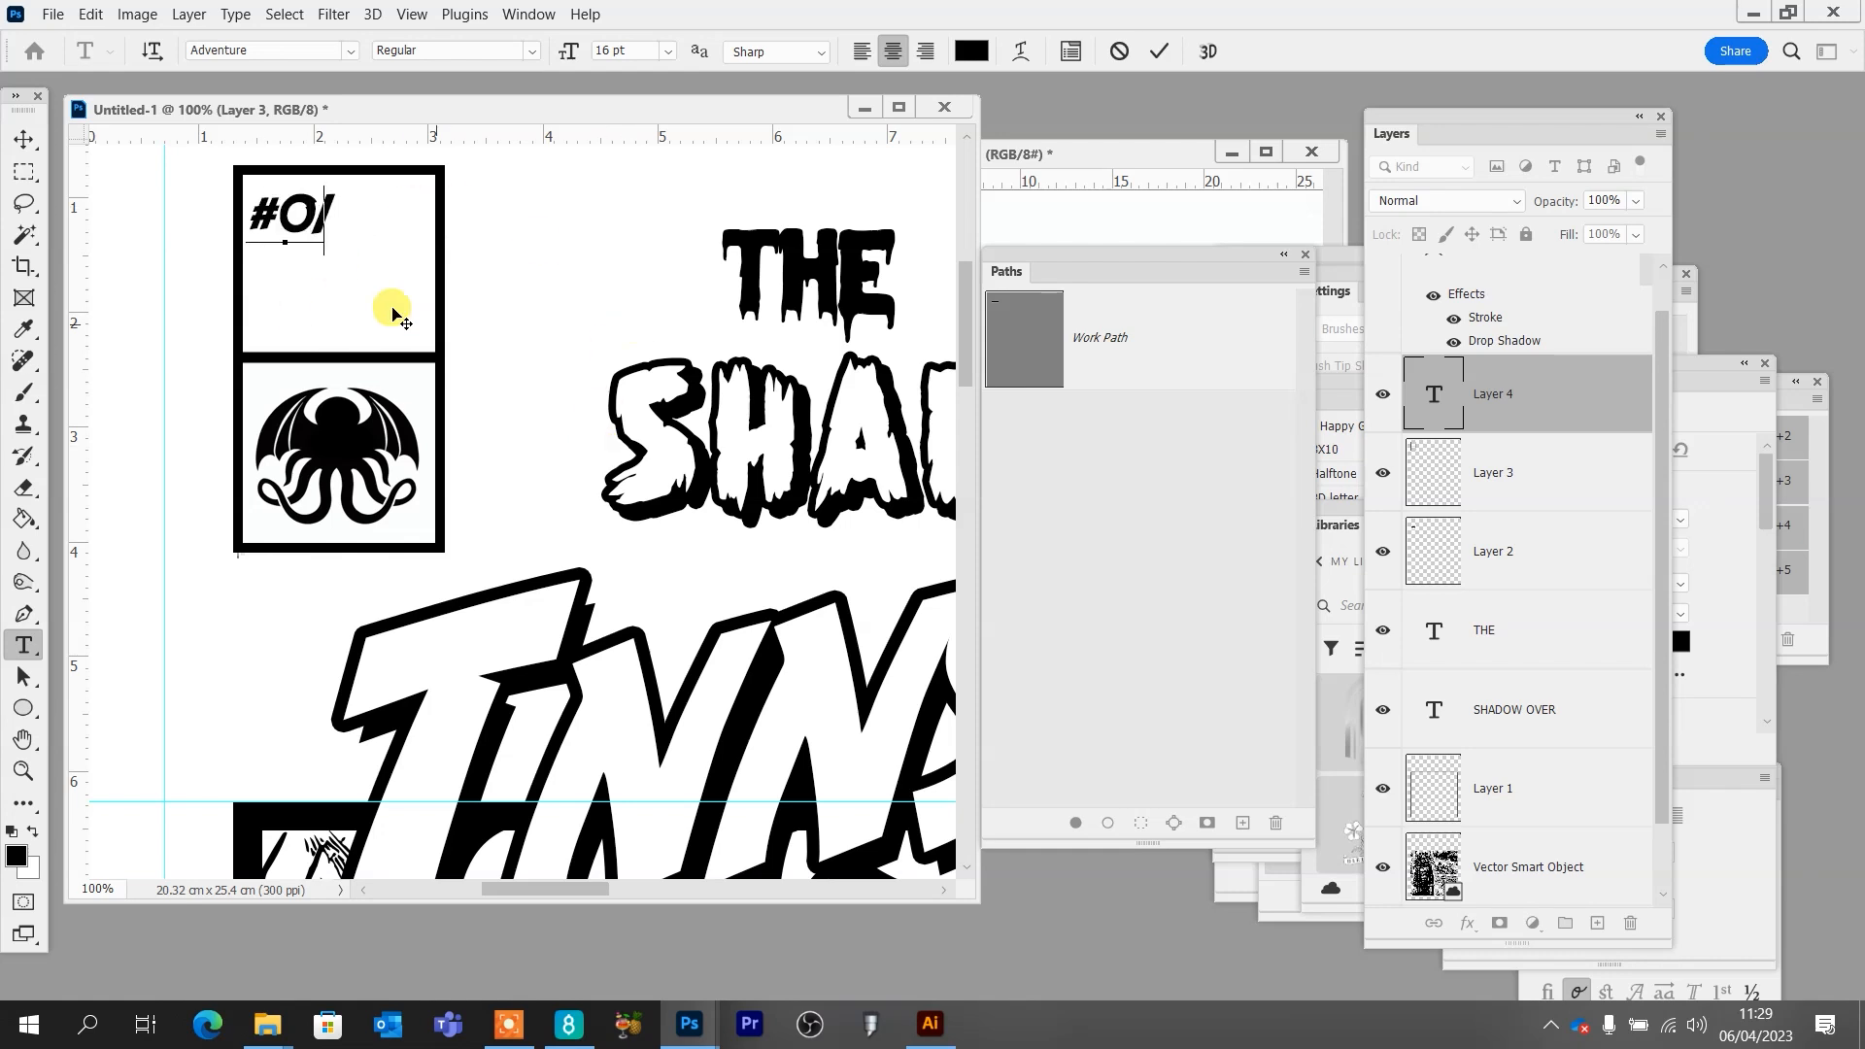
pyautogui.moveTo(375, 312); pyautogui.dragTo(413, 328)
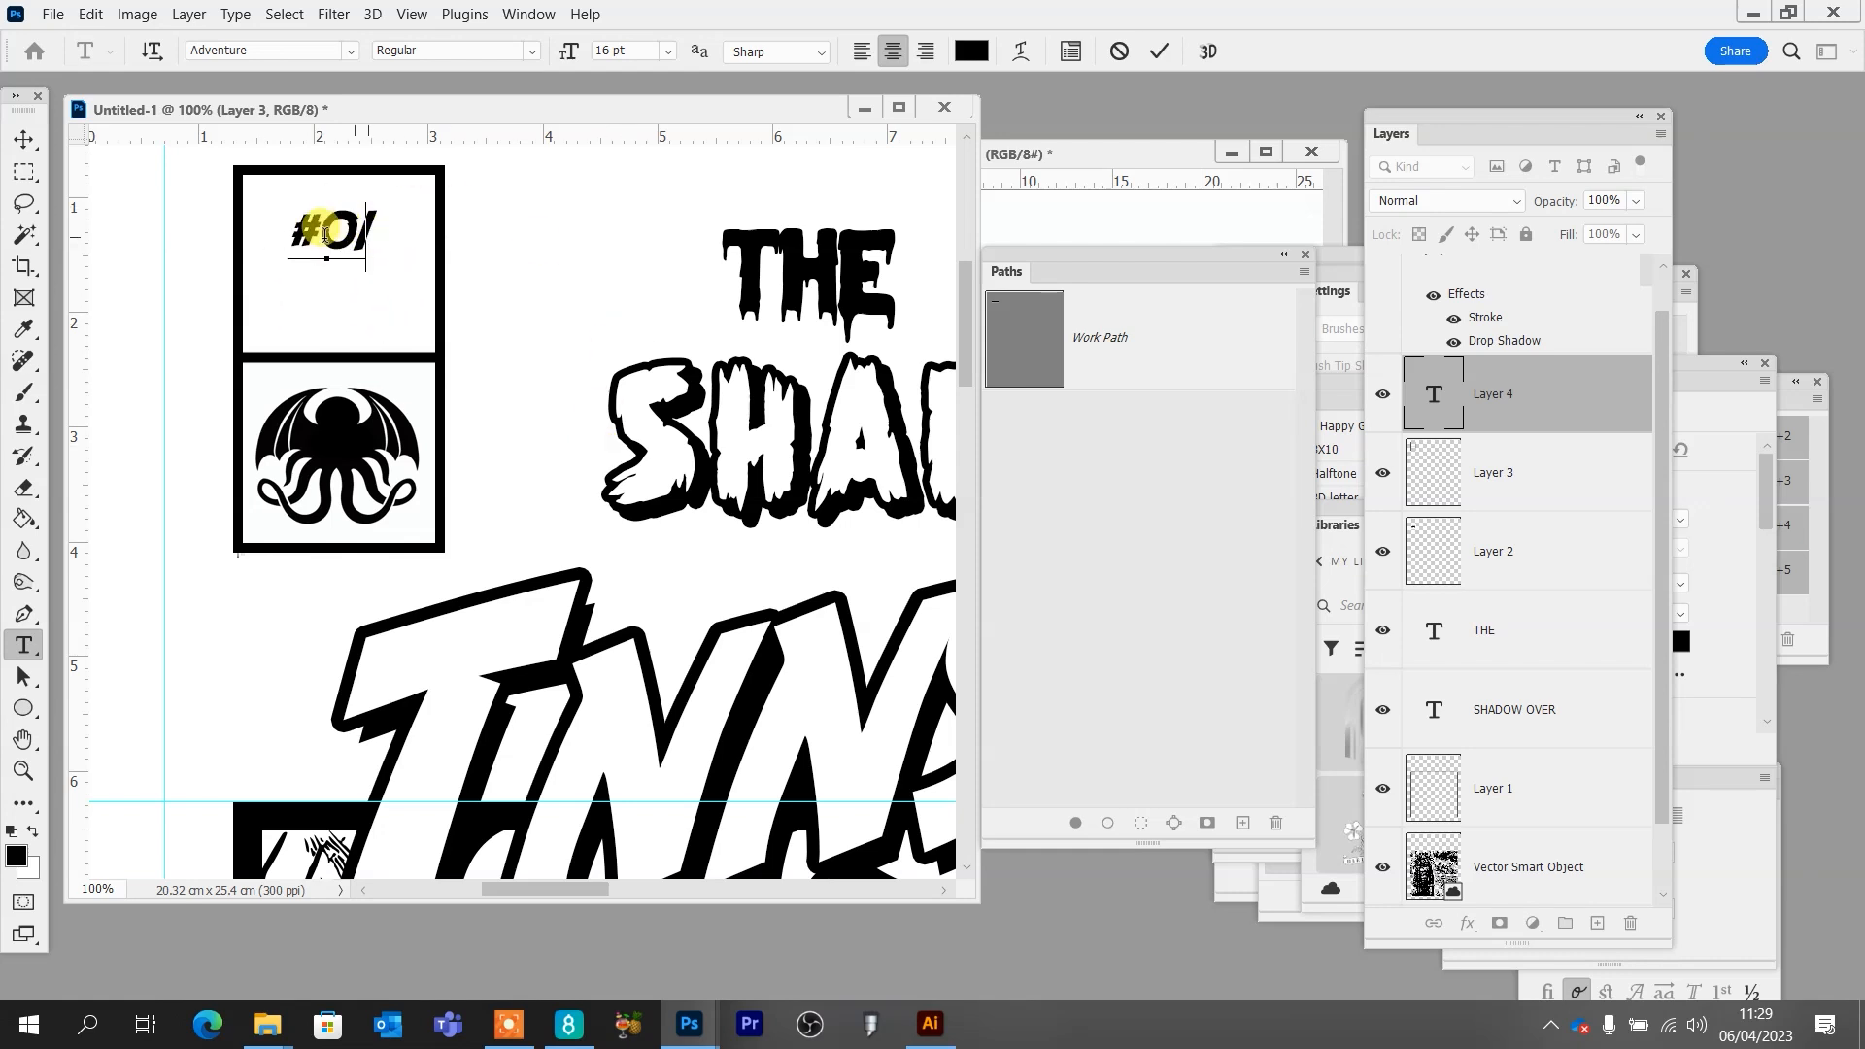
# Change the "#01" text's font to Shaka Pow Upright and enlarge it to fill the upper compartment
pyautogui.doubleClick(326, 234)
pyautogui.click(351, 51)
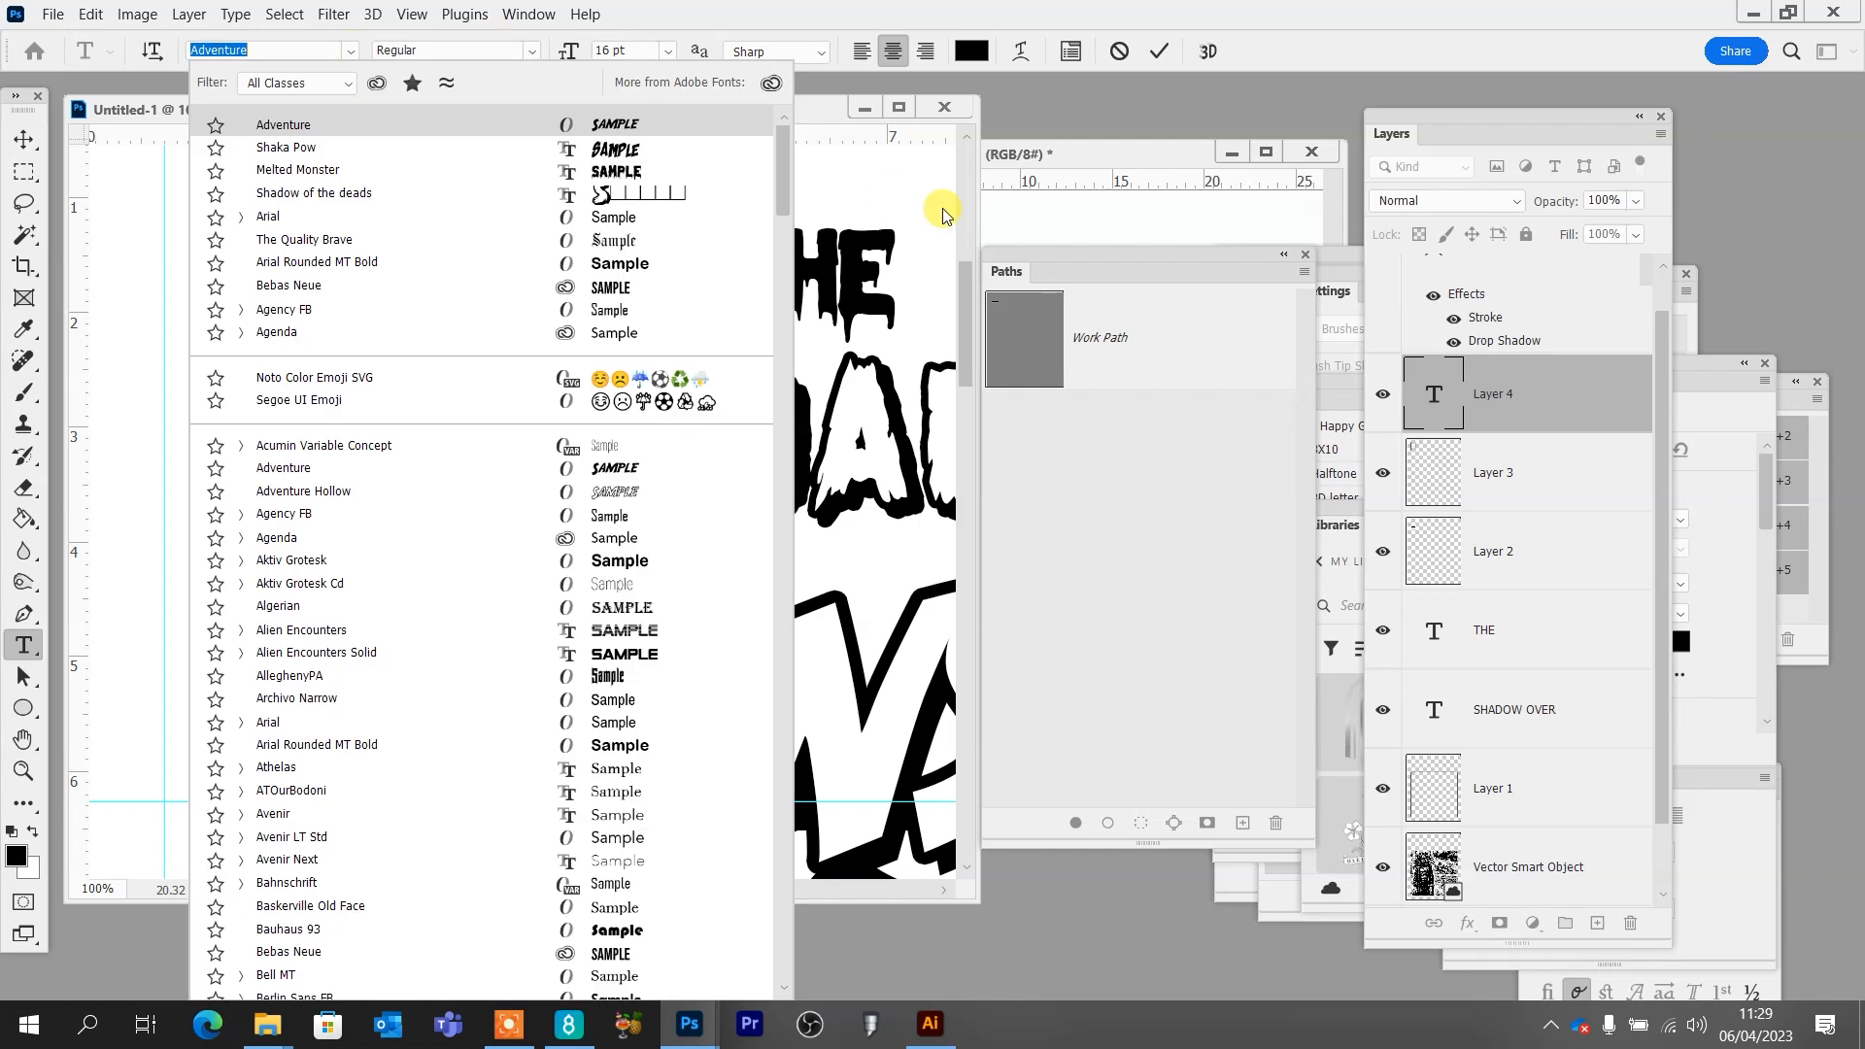
pyautogui.moveTo(777, 171); pyautogui.dragTo(785, 777)
pyautogui.scroll(-5, 785, 780)
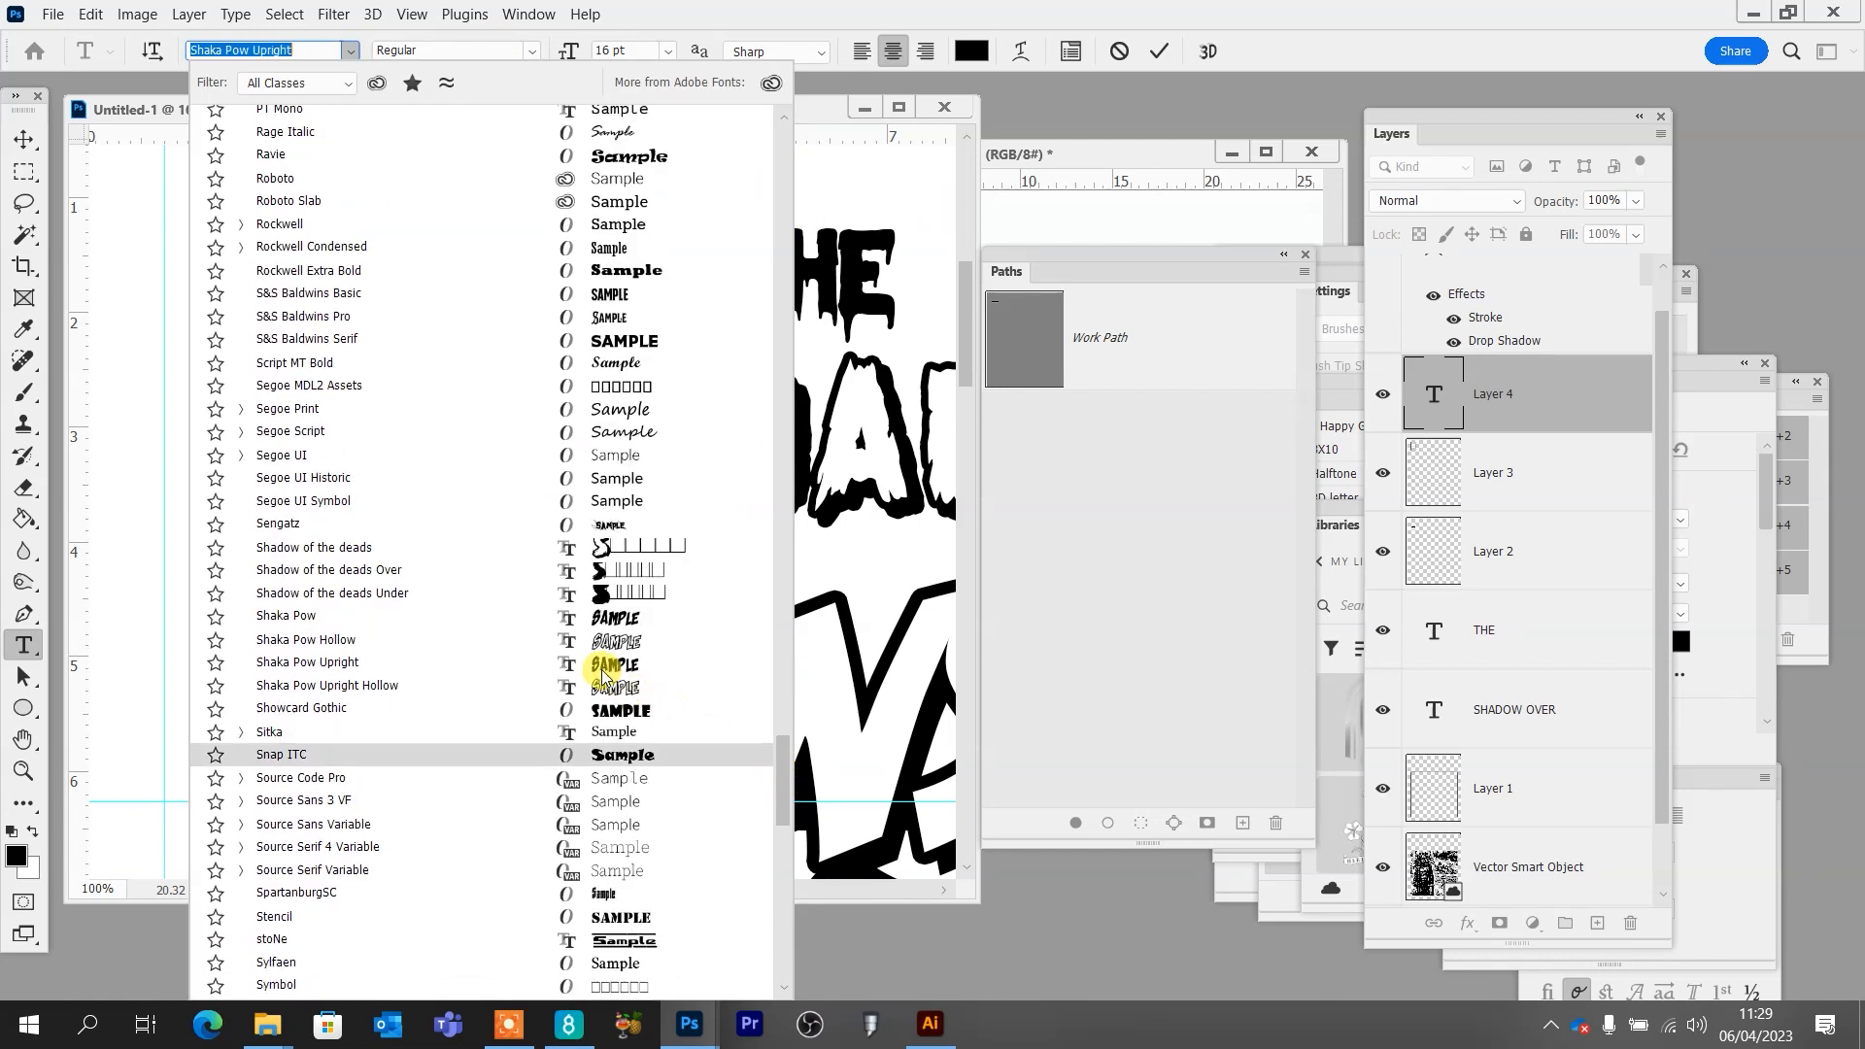
pyautogui.click(335, 664)
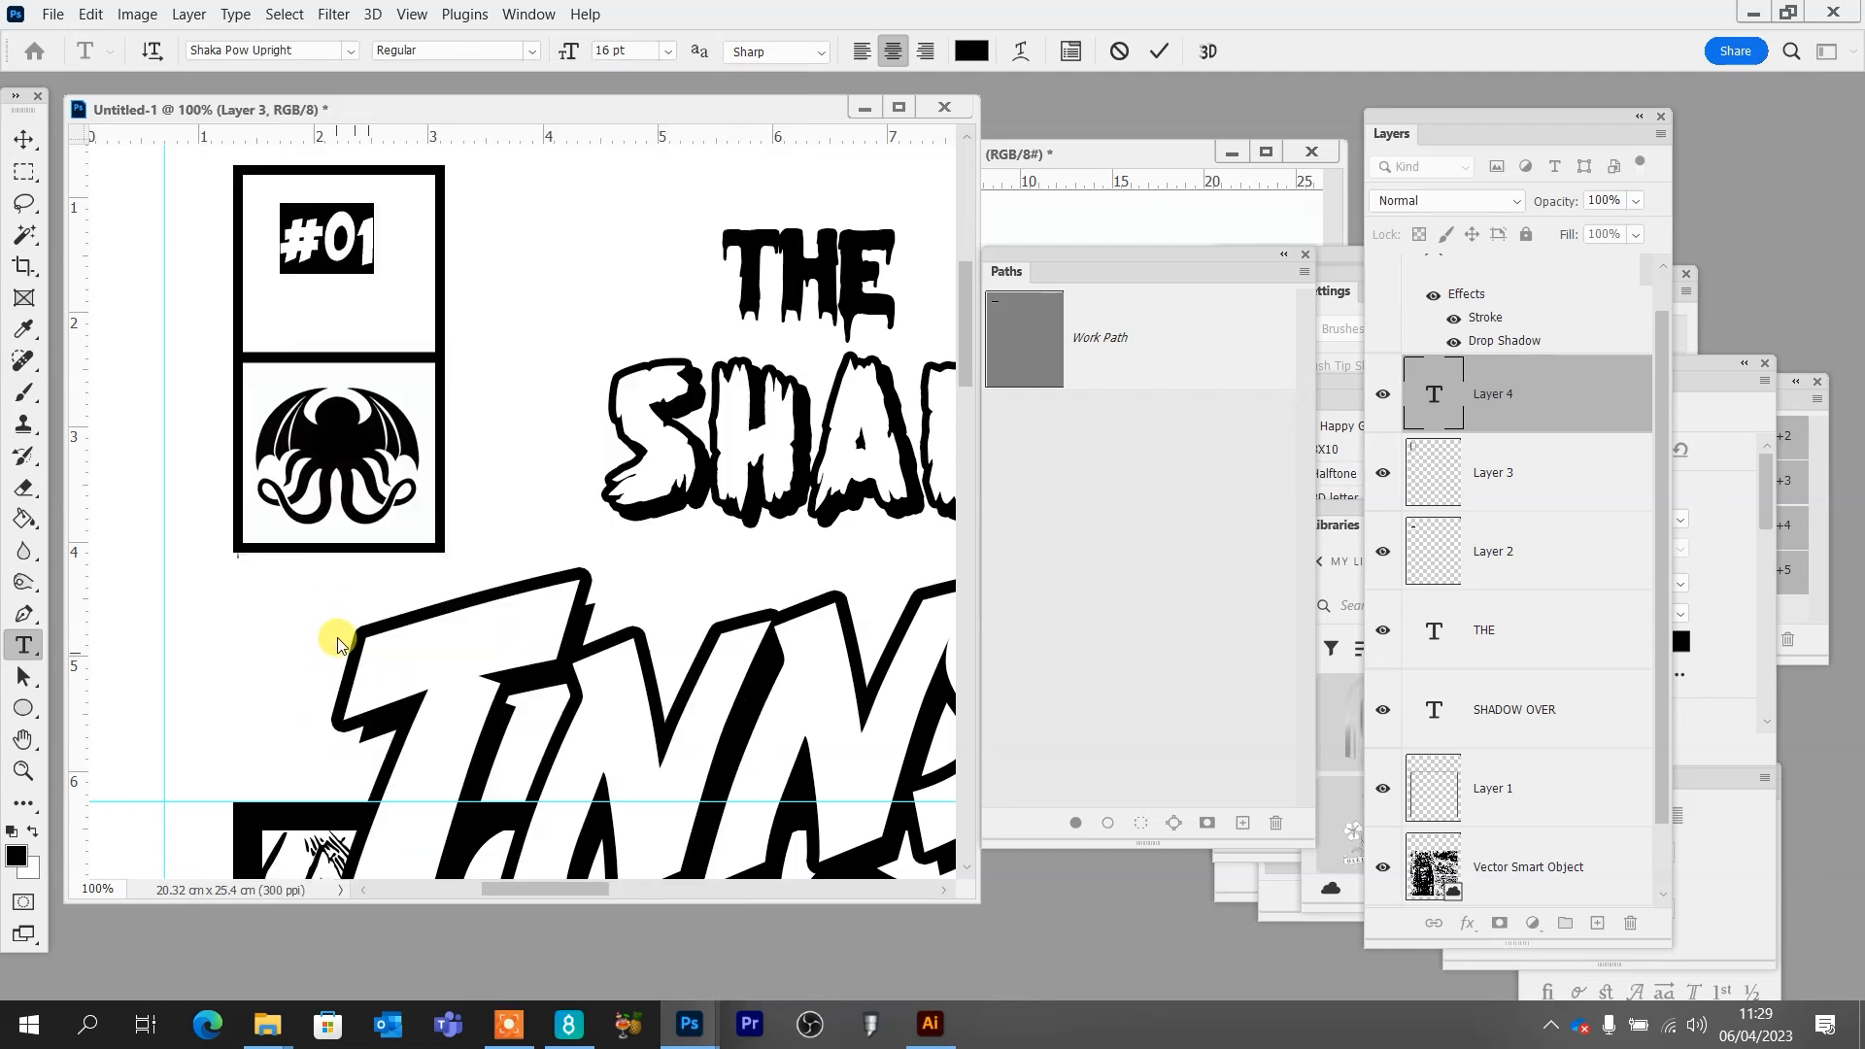
pyautogui.click(25, 140)
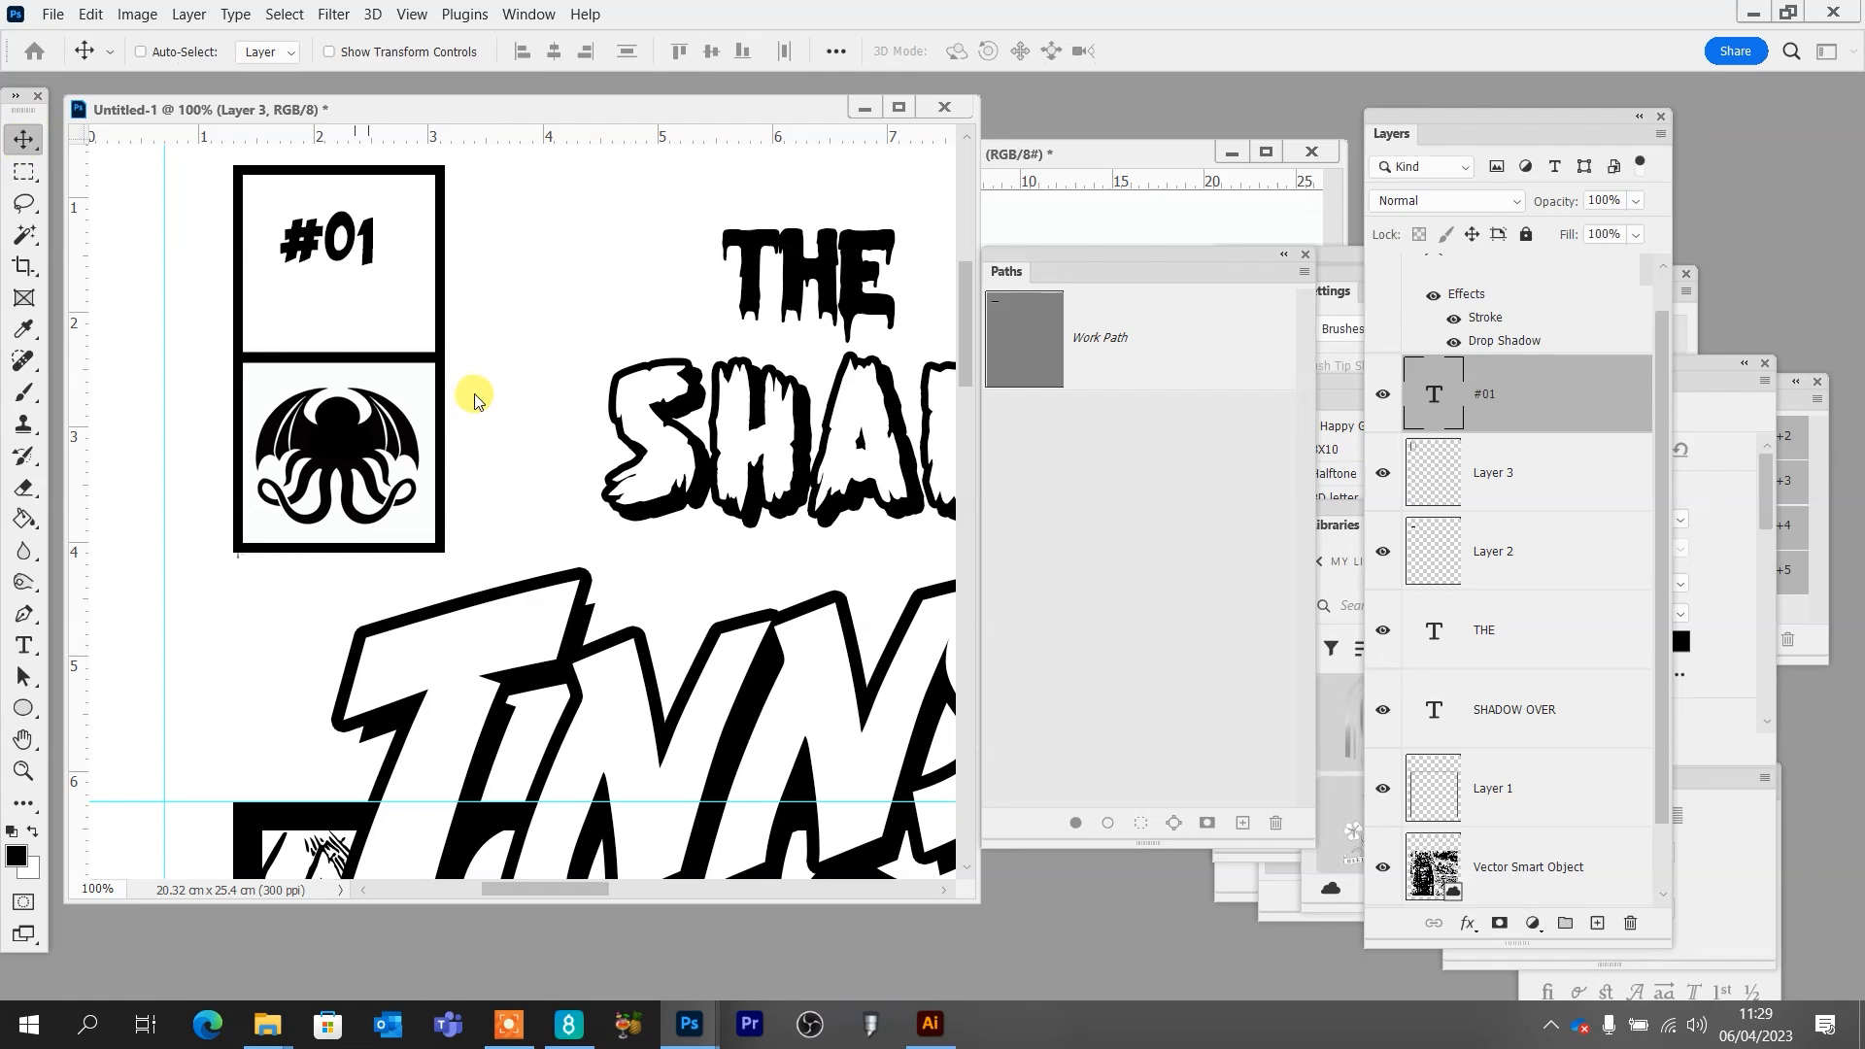
pyautogui.hotkey('ctrl', 't')
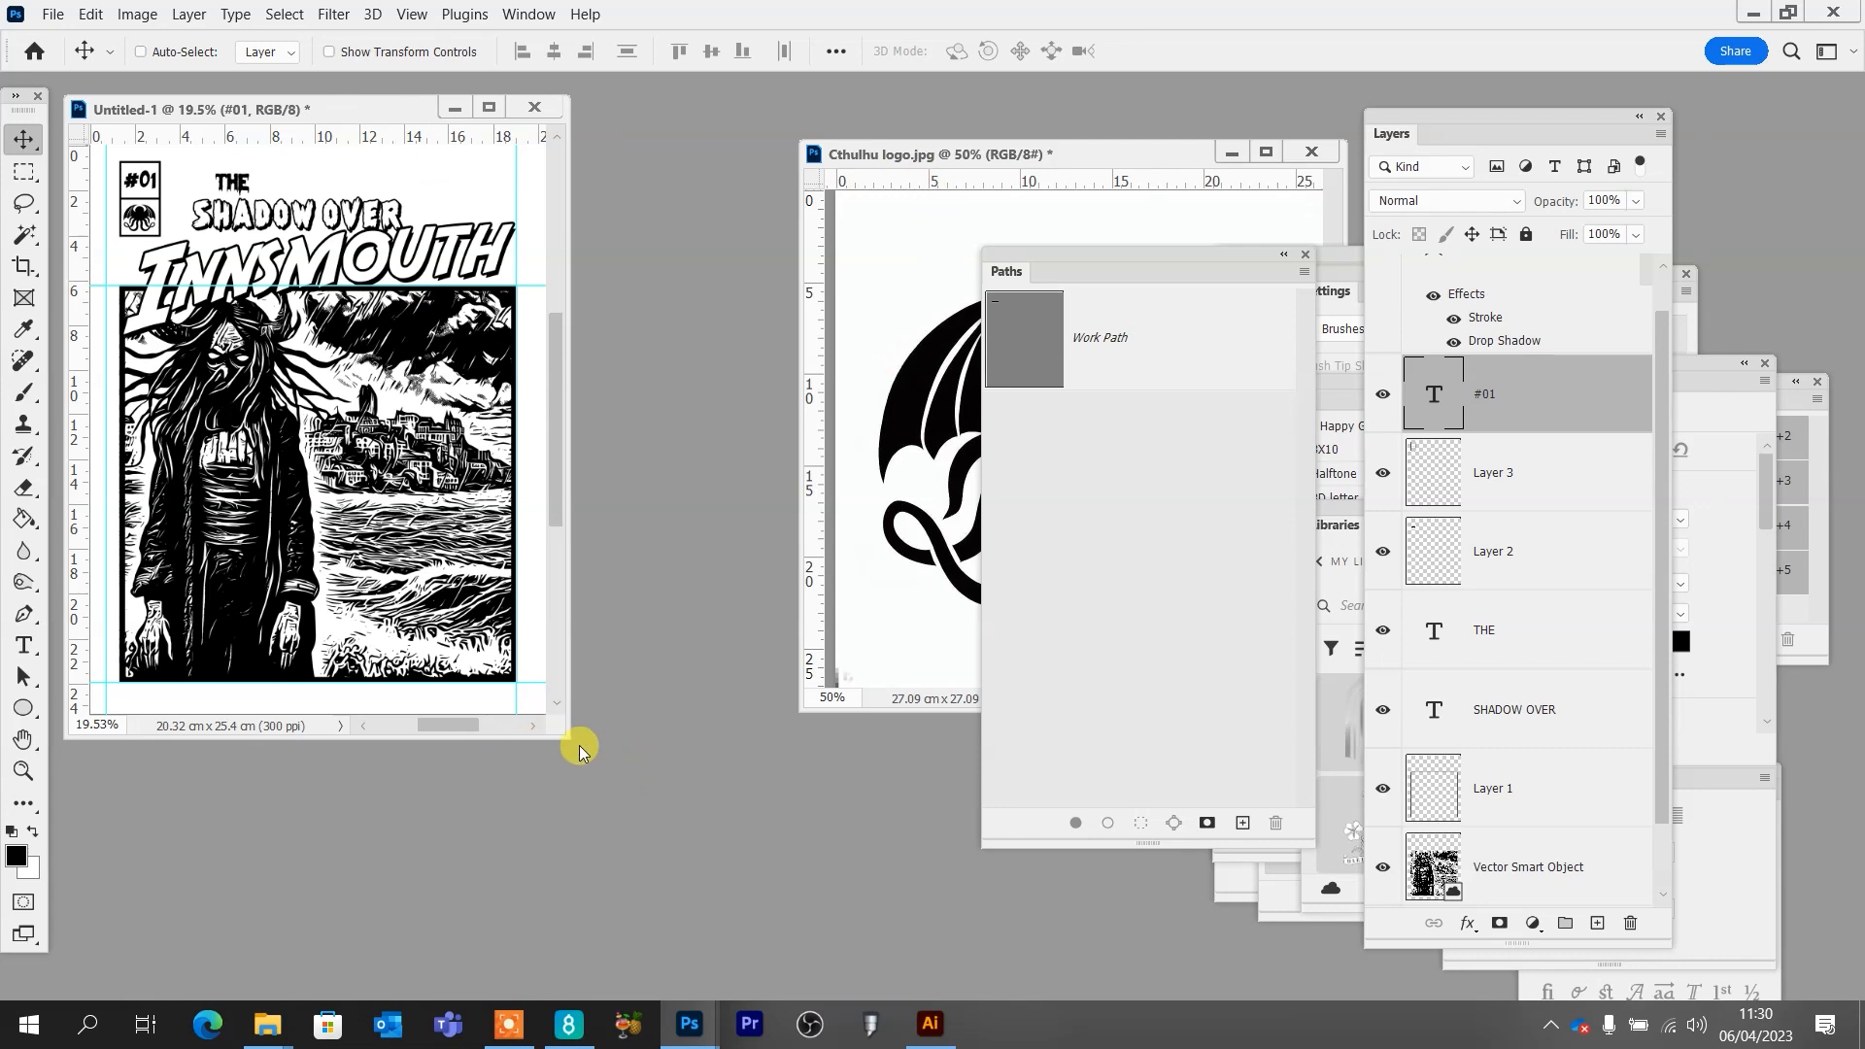
# Enlarge the cover's window and nudge the "#01" text, box outline and logo layers down together slightly
pyautogui.moveTo(563, 730); pyautogui.dragTo(733, 820)
pyautogui.keyDown('shift'); pyautogui.click(1515, 561); pyautogui.keyUp('shift')
pyautogui.hotkey('shift', 'Down')
pyautogui.hotkey('shift', 'Down')
pyautogui.hotkey('shift', 'Down')
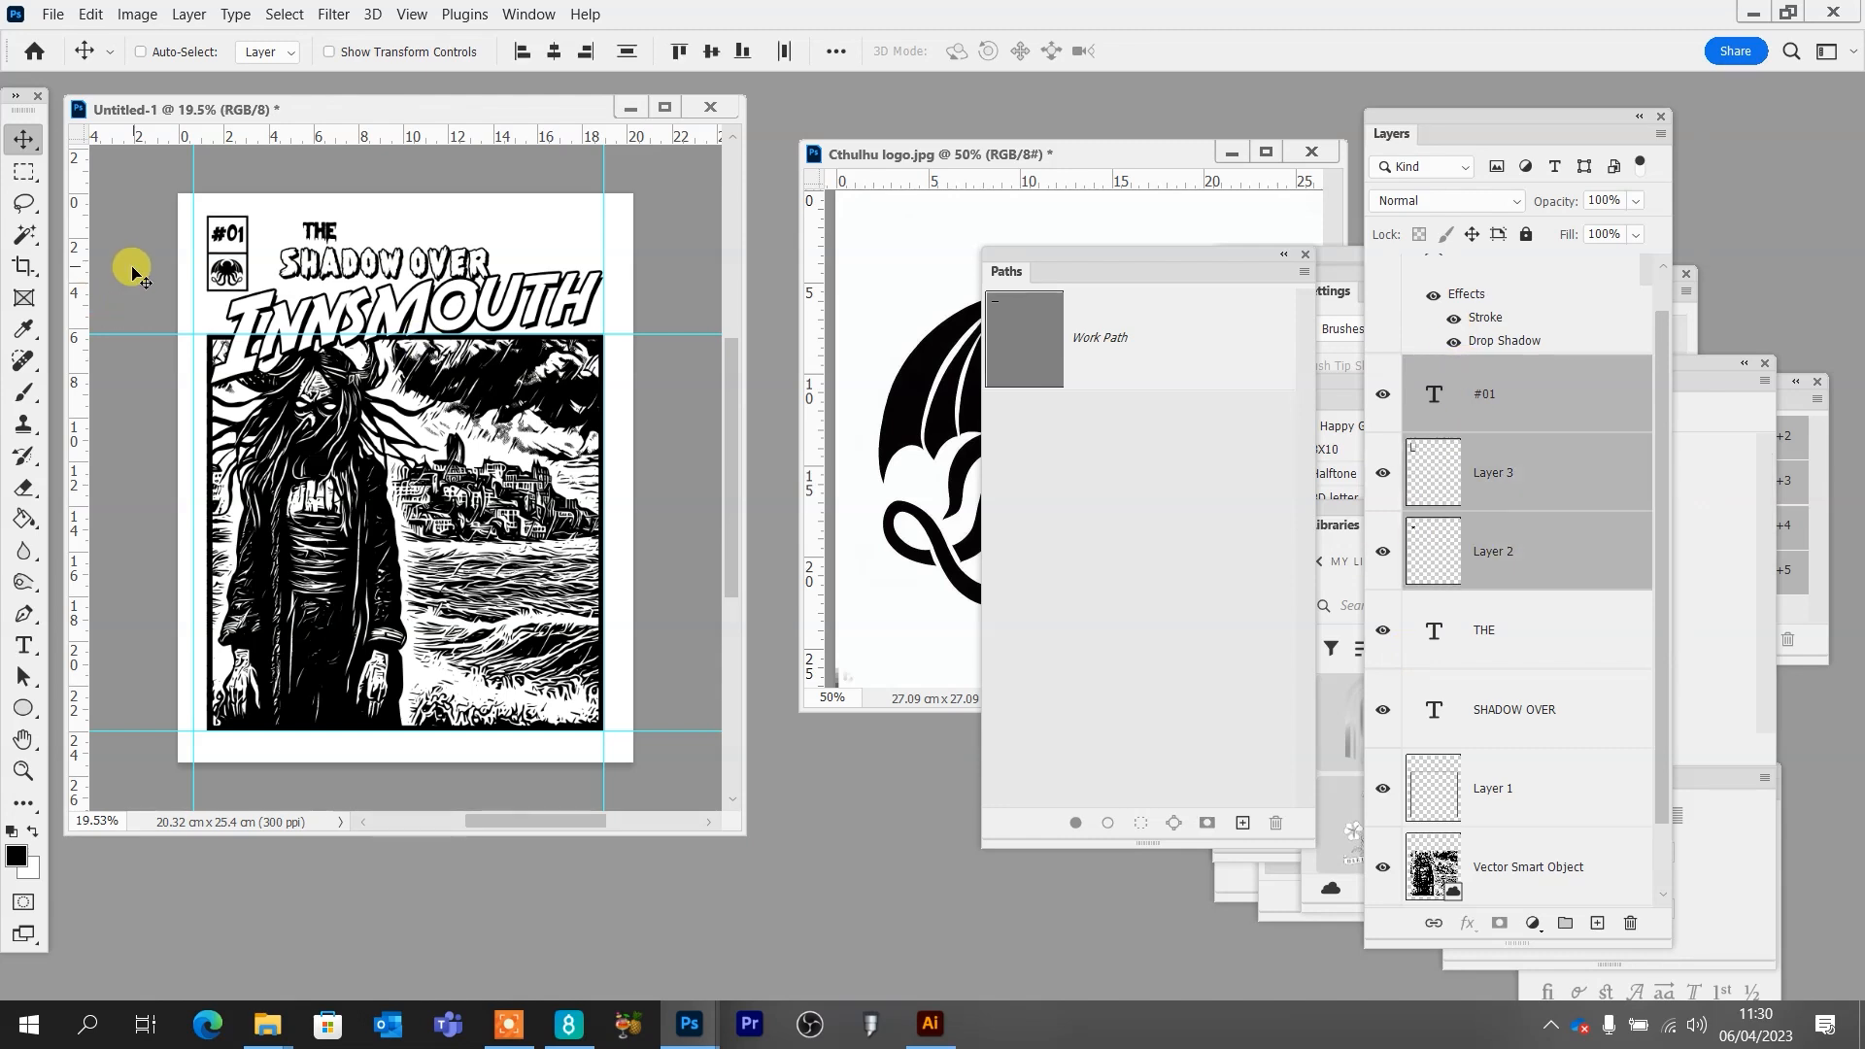
pyautogui.hotkey('shift', 'Up')
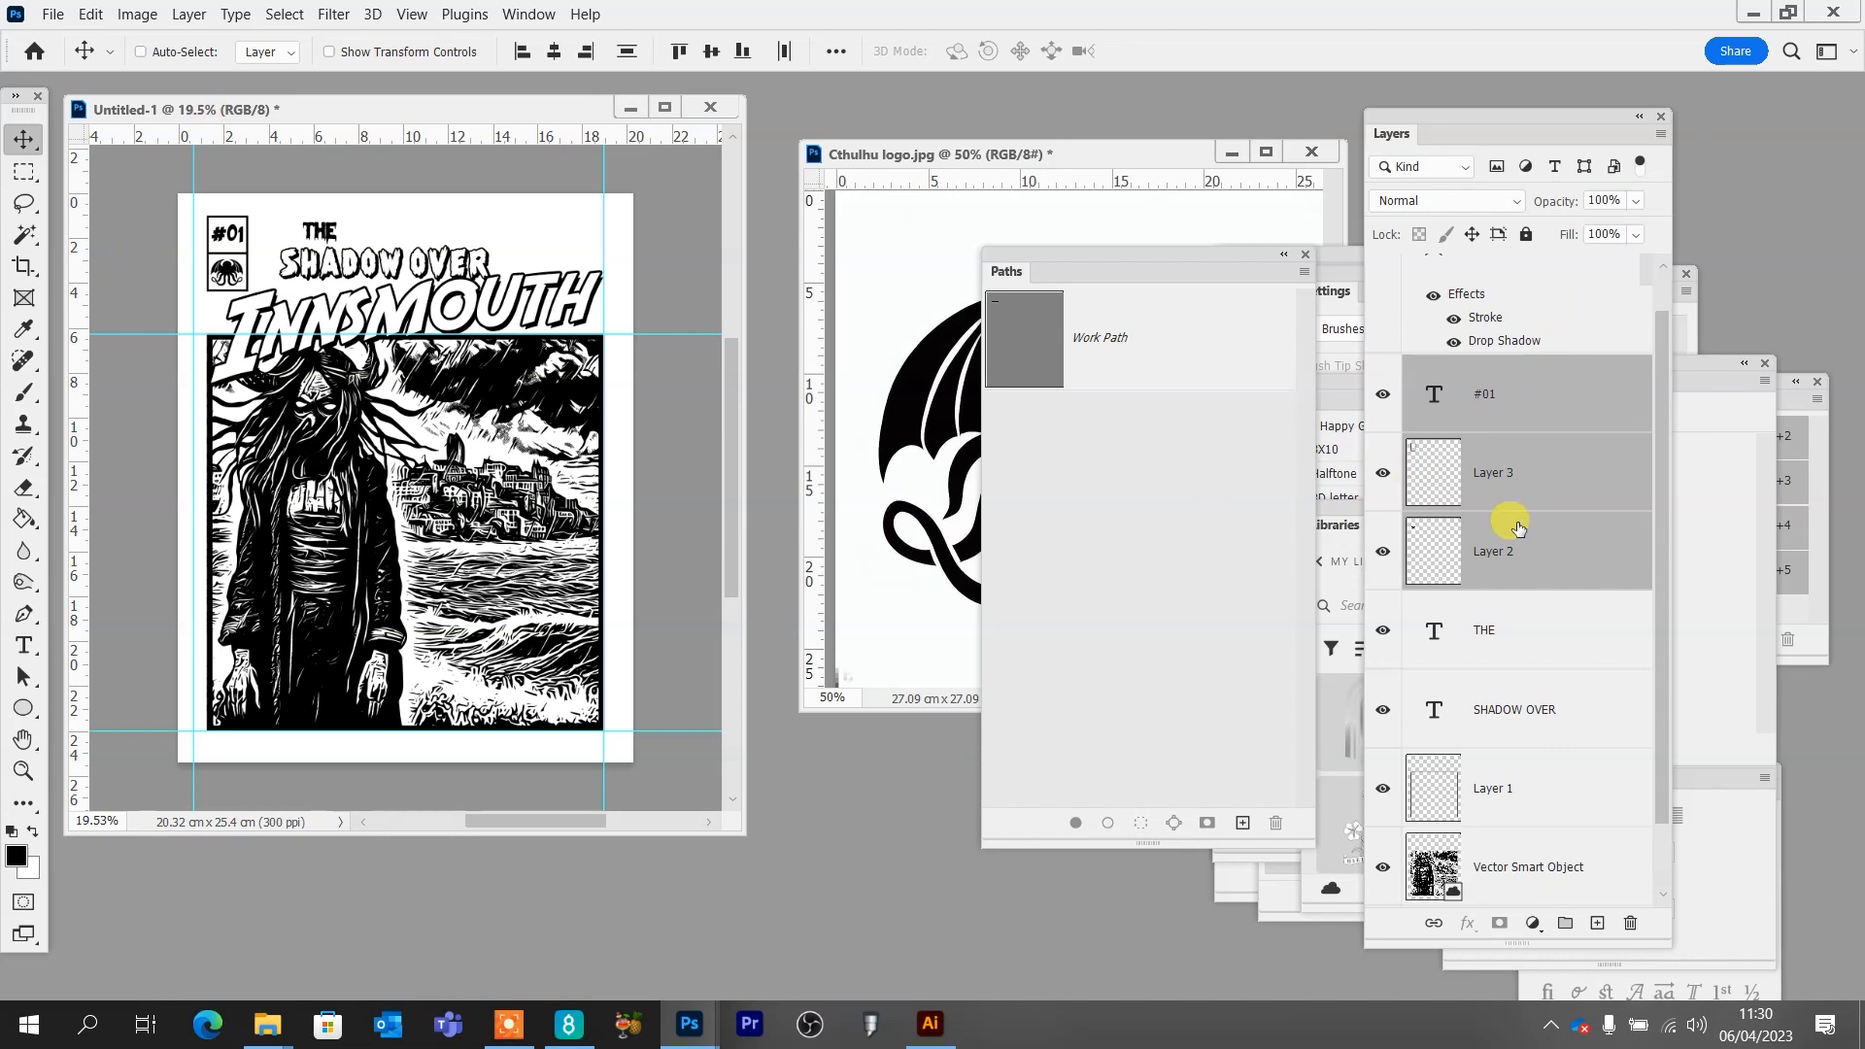
# Scale the "Innsmouth" title layer proportionally down to about 98.6%, keeping its upper-right corner in place
pyautogui.scroll(1, 1570, 627)
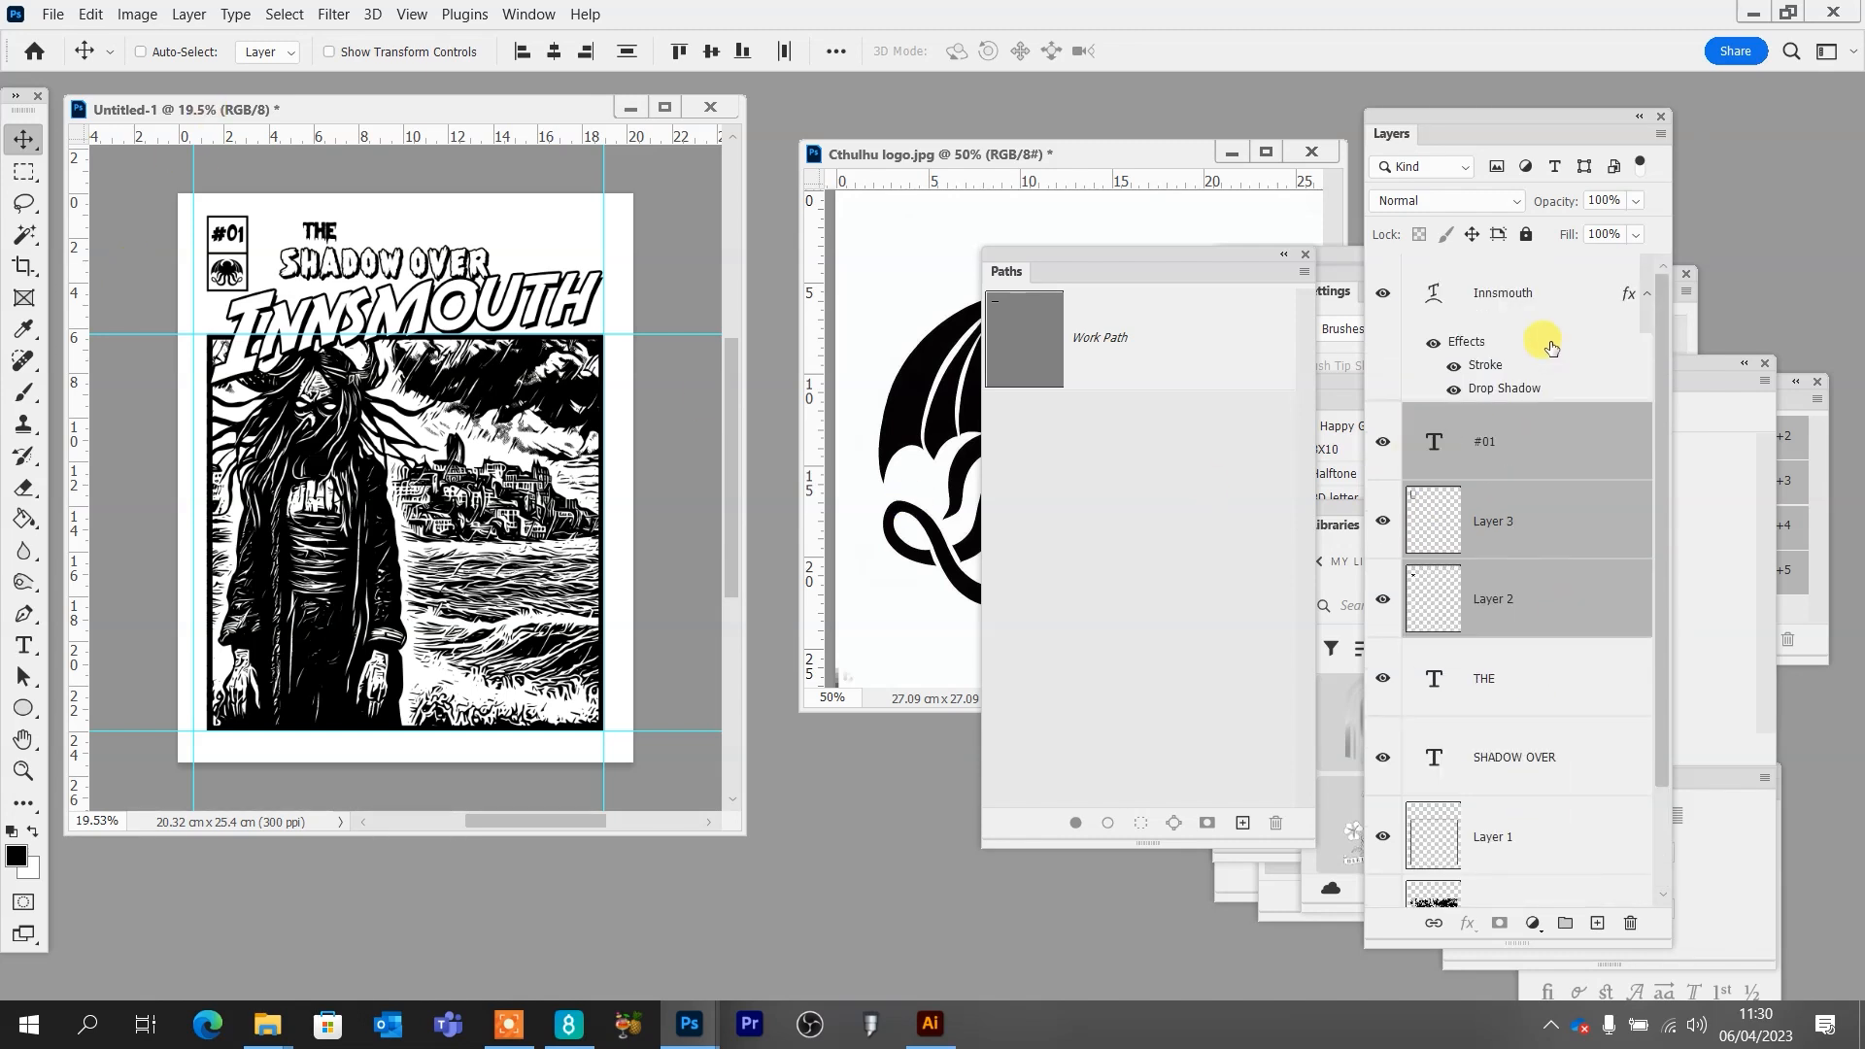
pyautogui.click(1530, 294)
pyautogui.hotkey('ctrl', 't')
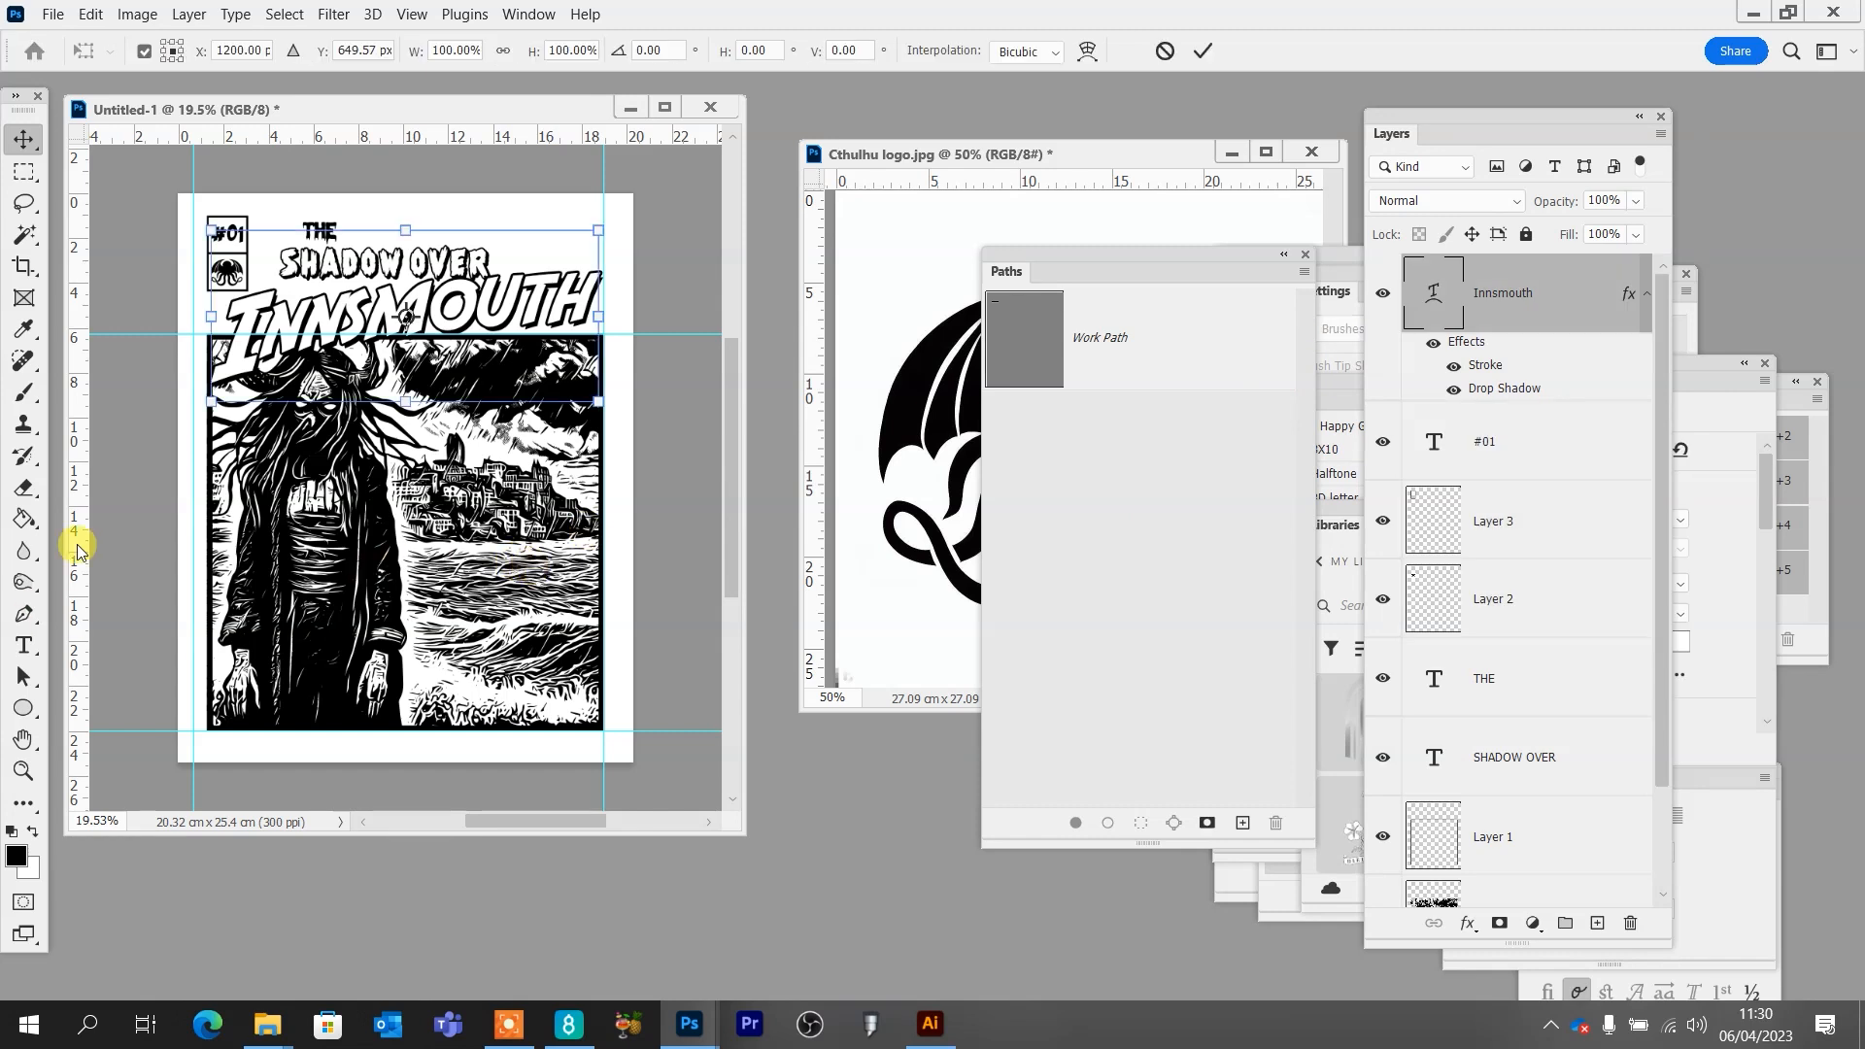
pyautogui.moveTo(224, 399); pyautogui.dragTo(219, 402)
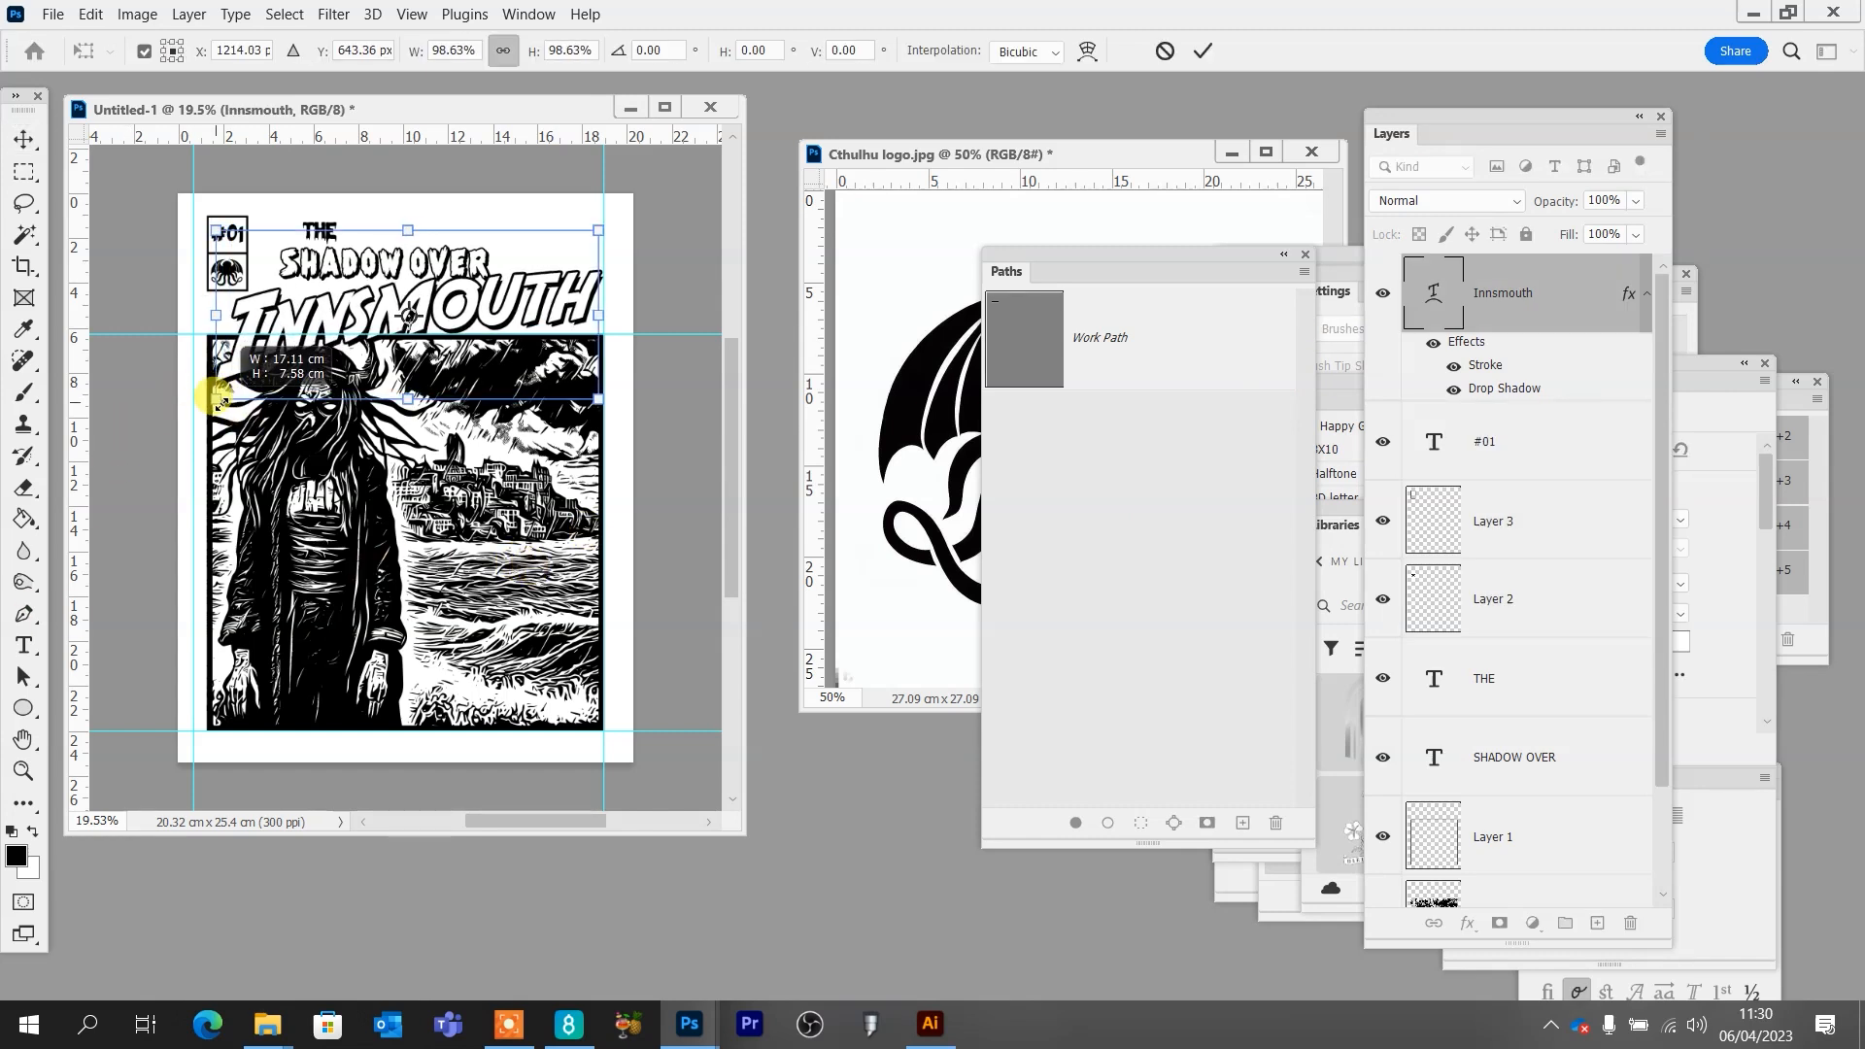
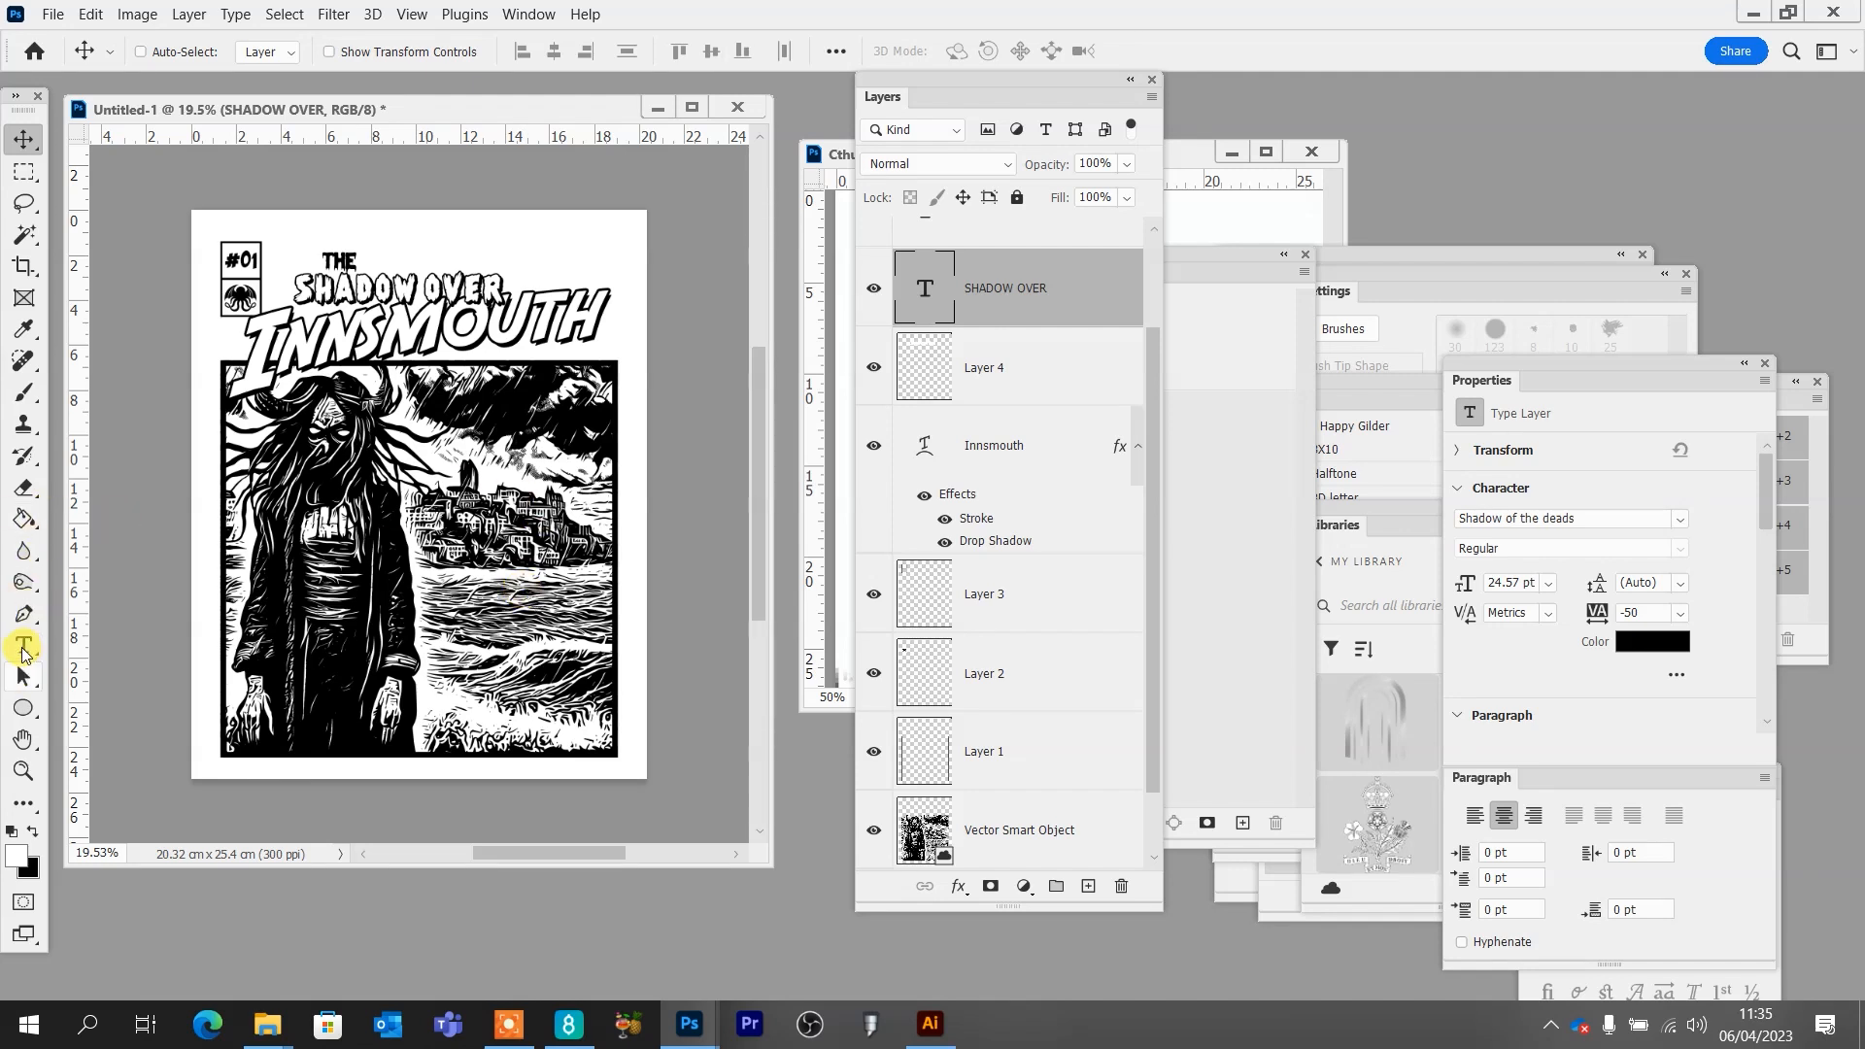
# Add the author text "H.P.LOVECRAFT" over the lower part of the artwork
pyautogui.click(23, 645)
pyautogui.click(442, 710)
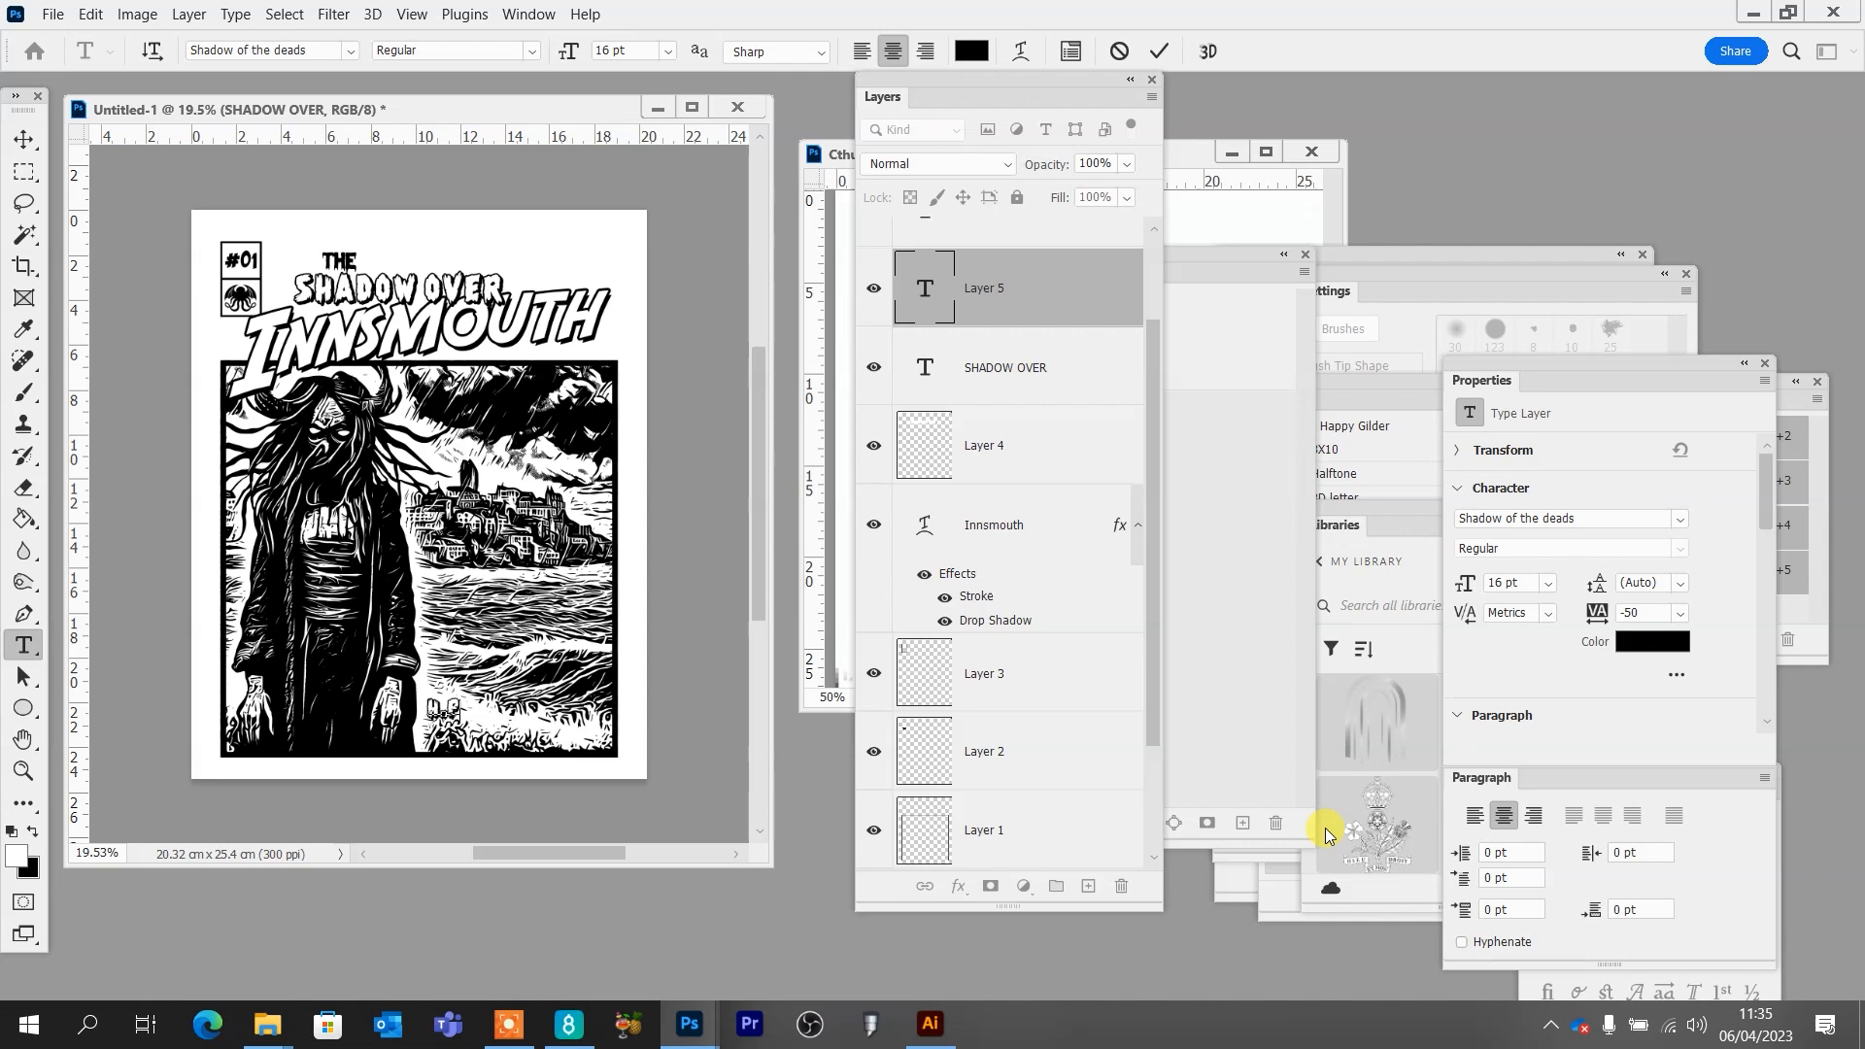
pyautogui.write('H.P. LOVECRAFT')
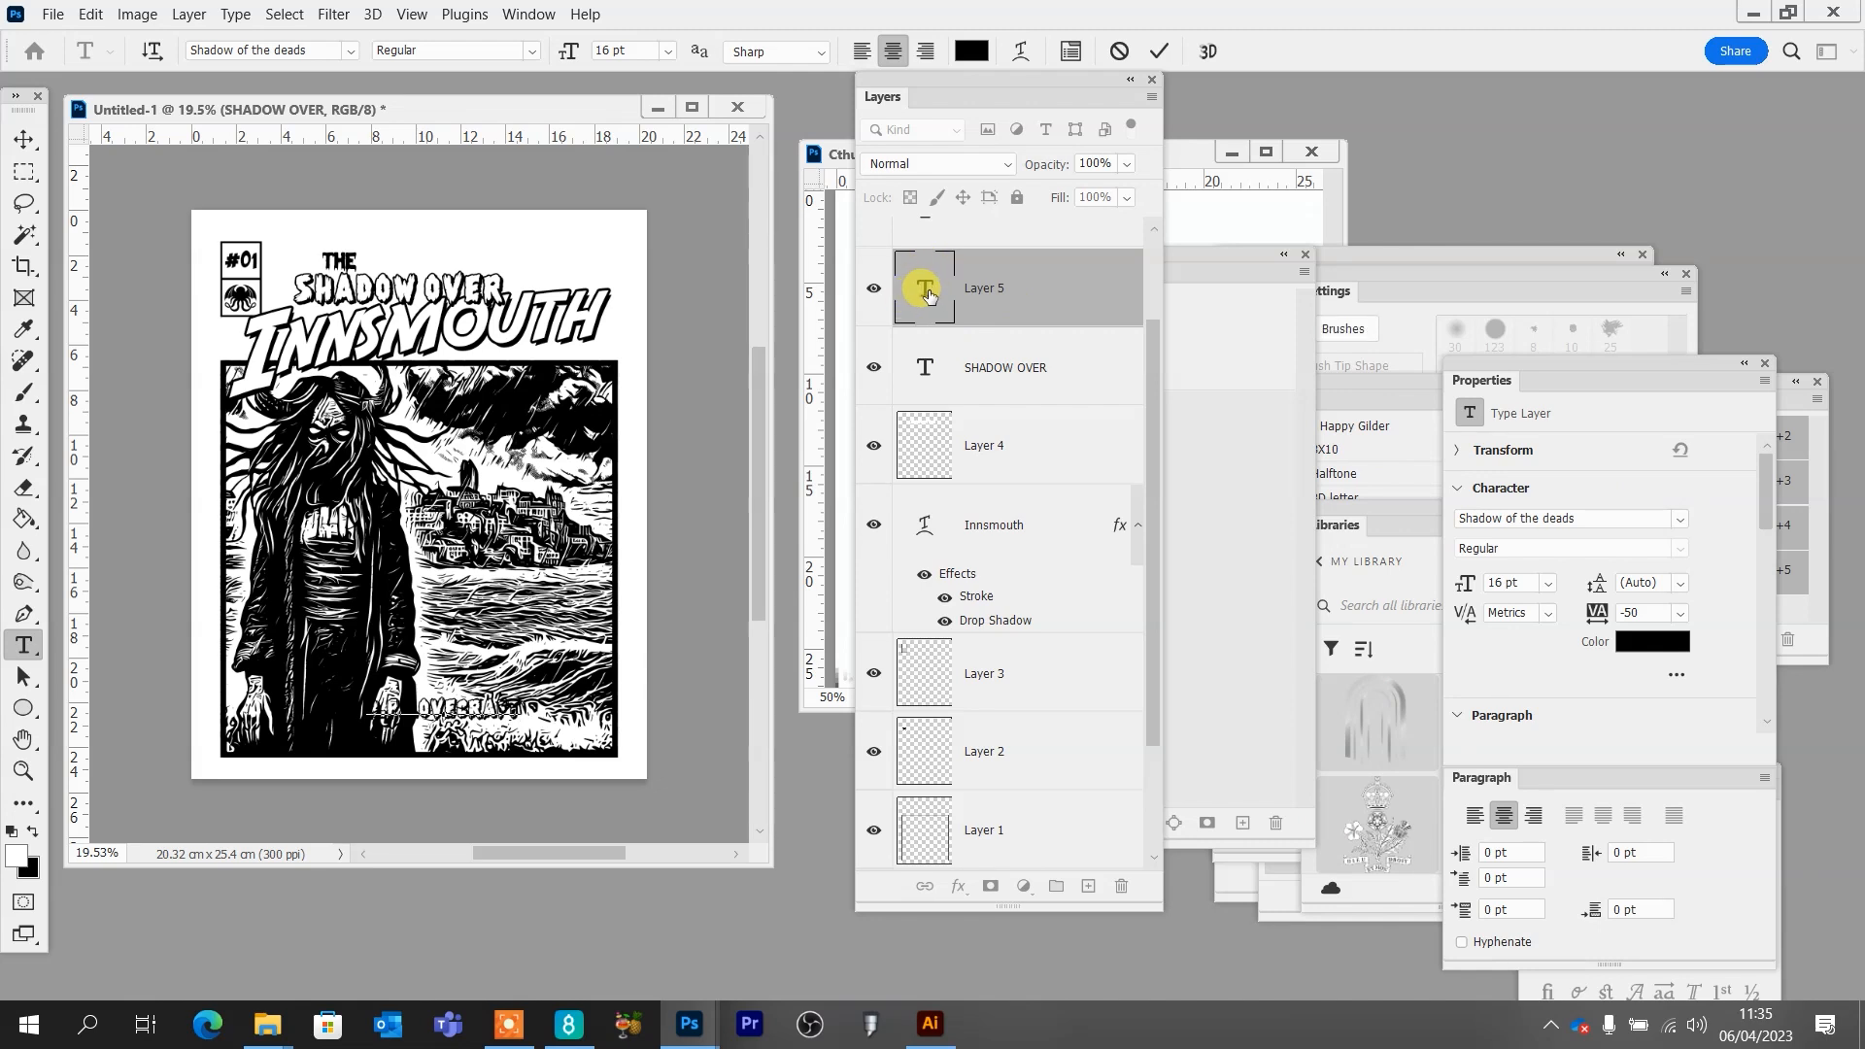
# Set the "H.P.LOVECRAFT" text to the Shadow of the deads Over font with 0 tracking
pyautogui.click(923, 284)
pyautogui.click(351, 51)
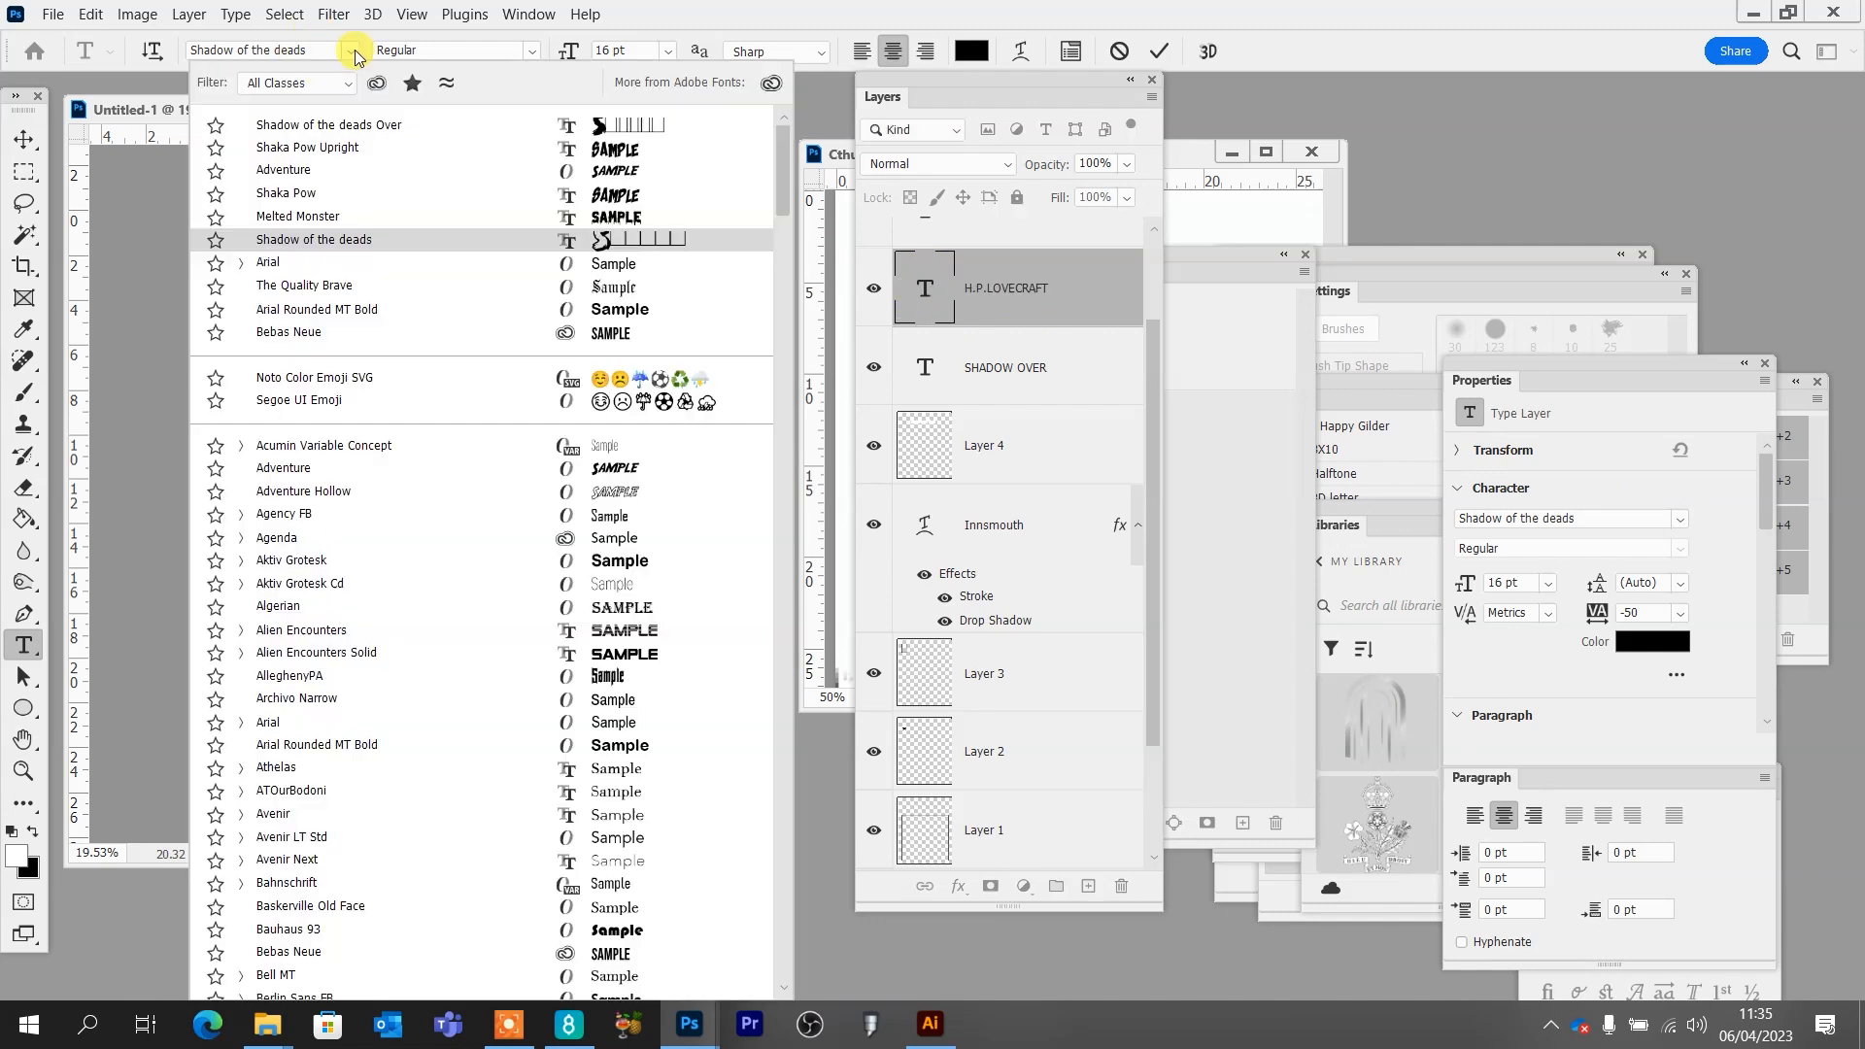
pyautogui.click(319, 126)
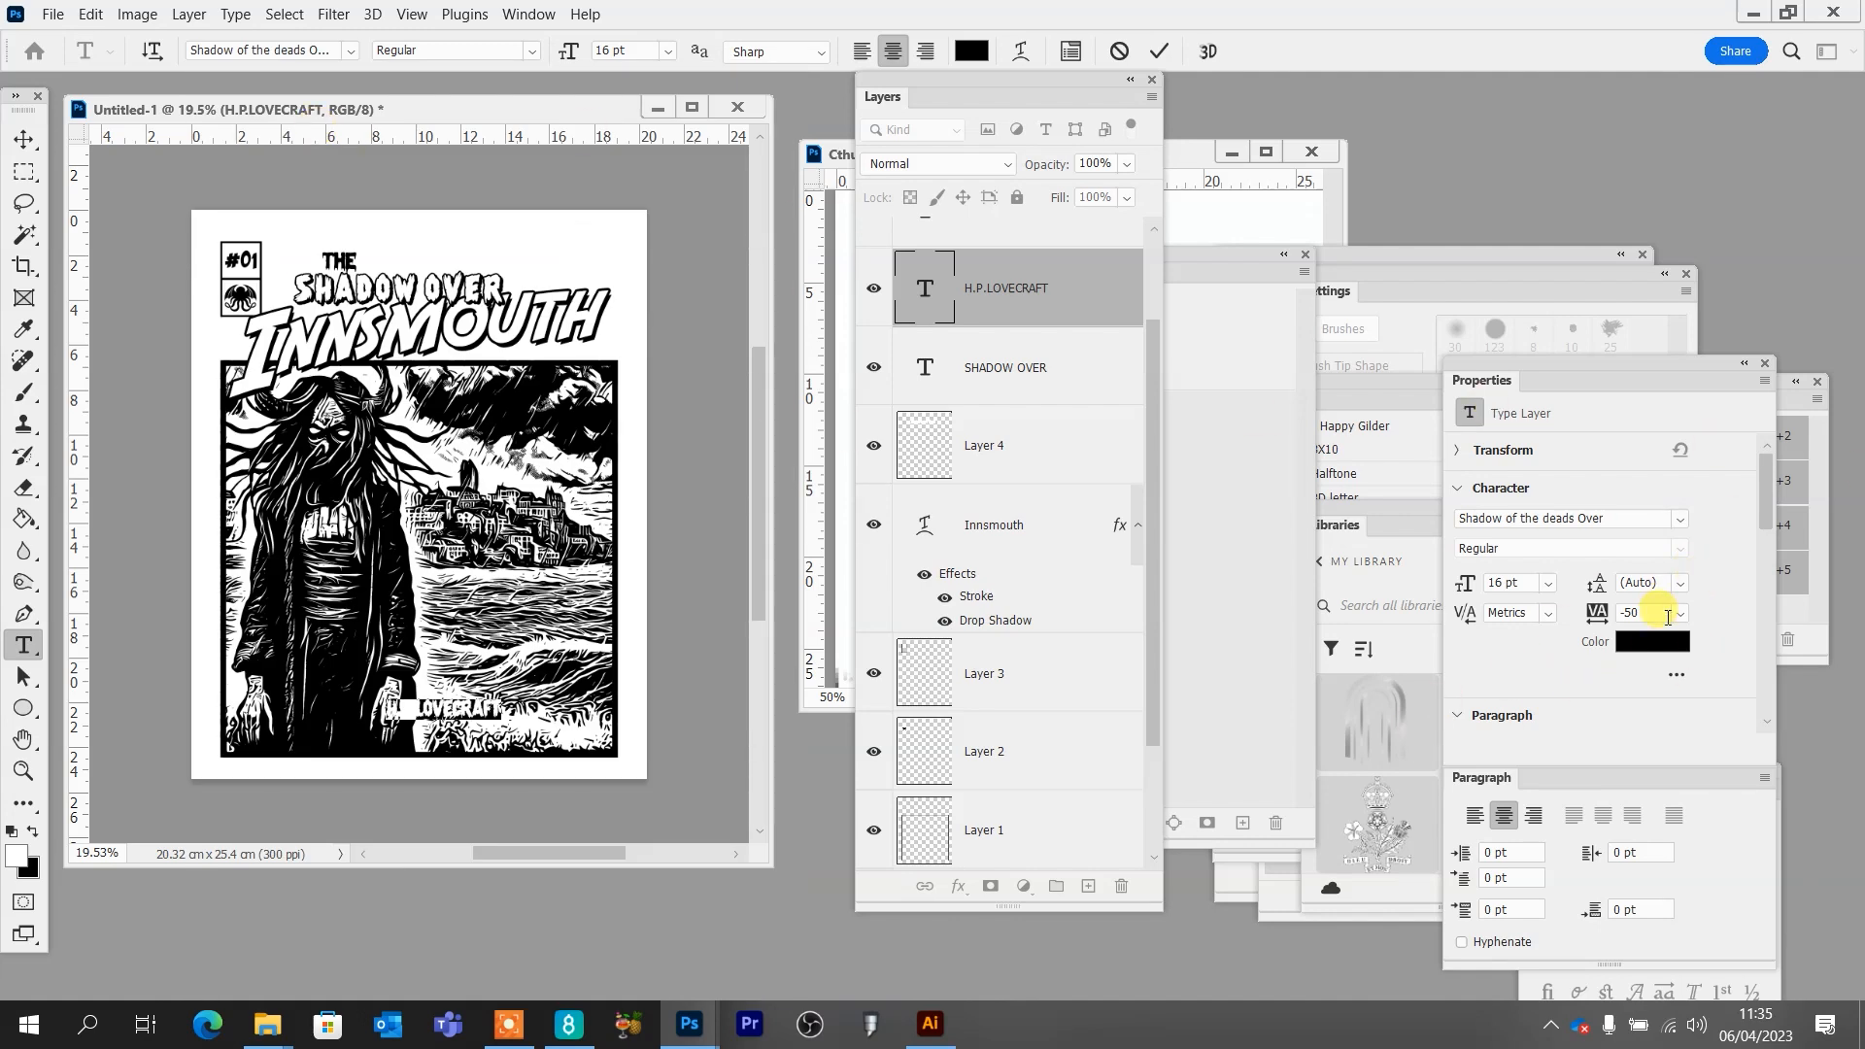
pyautogui.click(1680, 614)
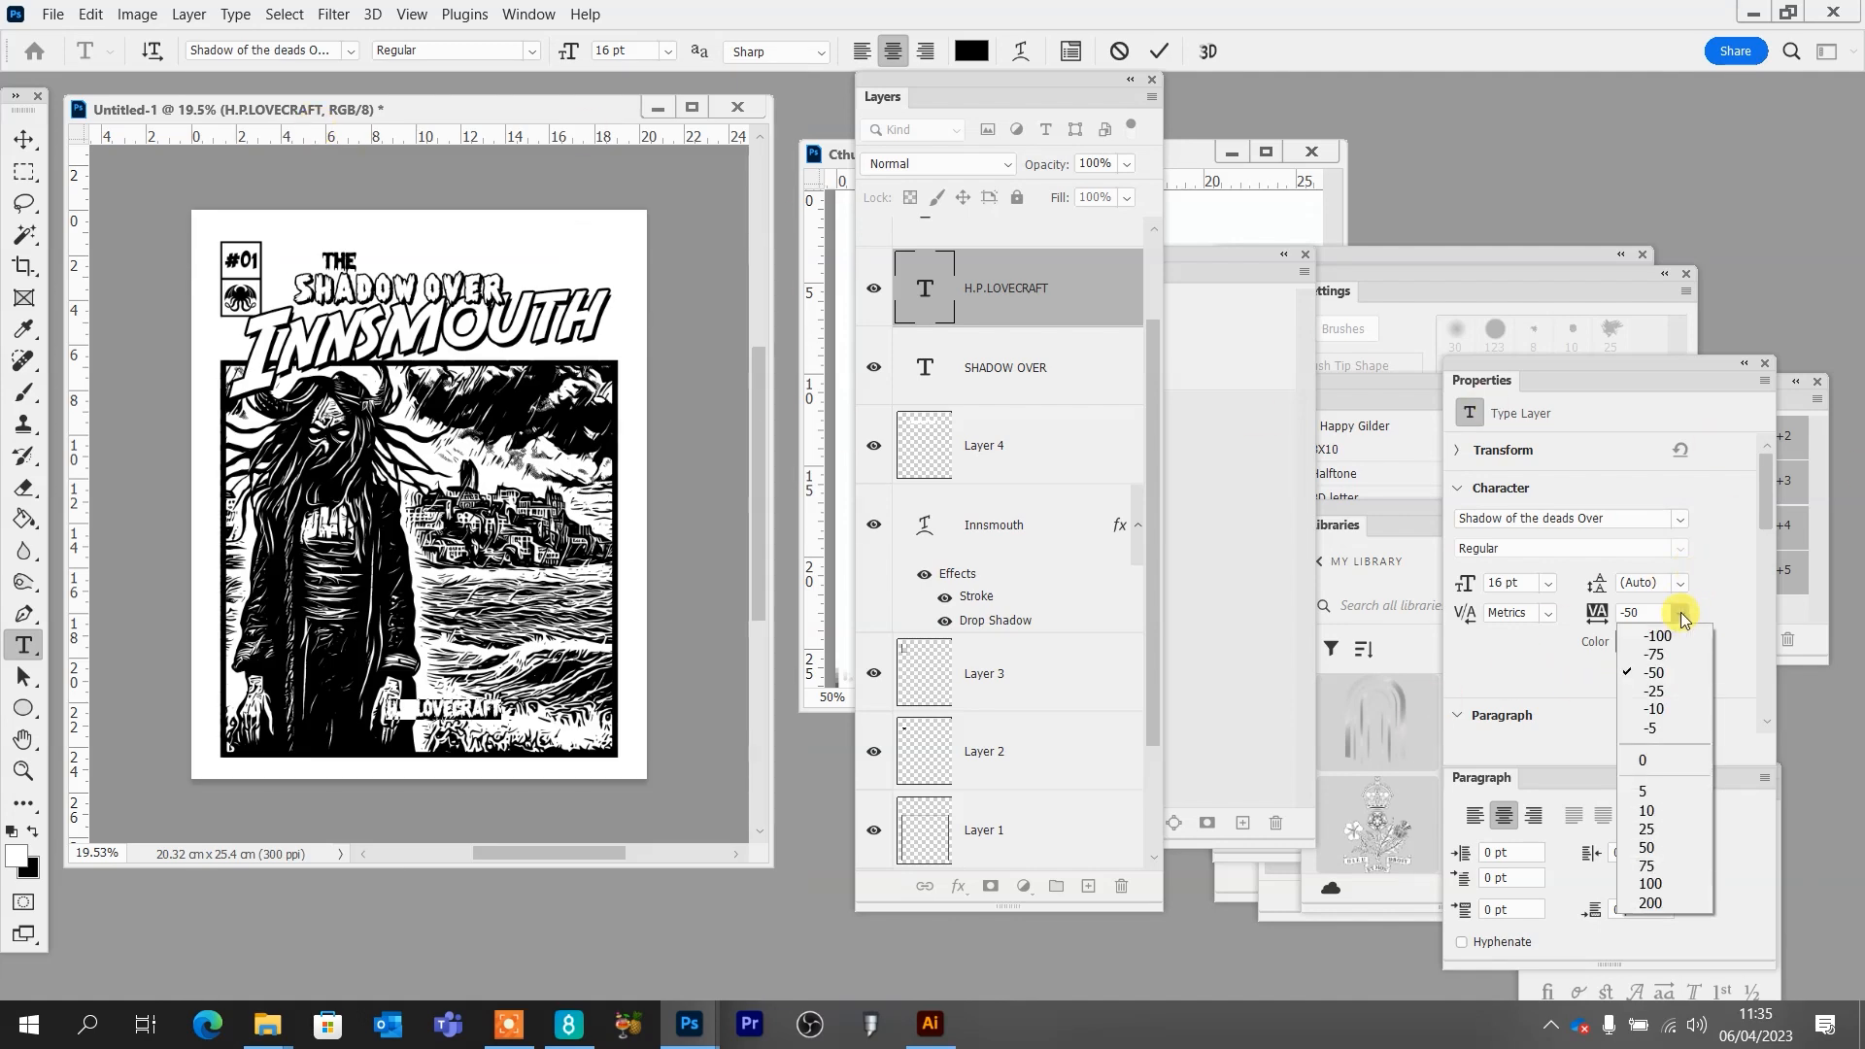
pyautogui.click(1658, 759)
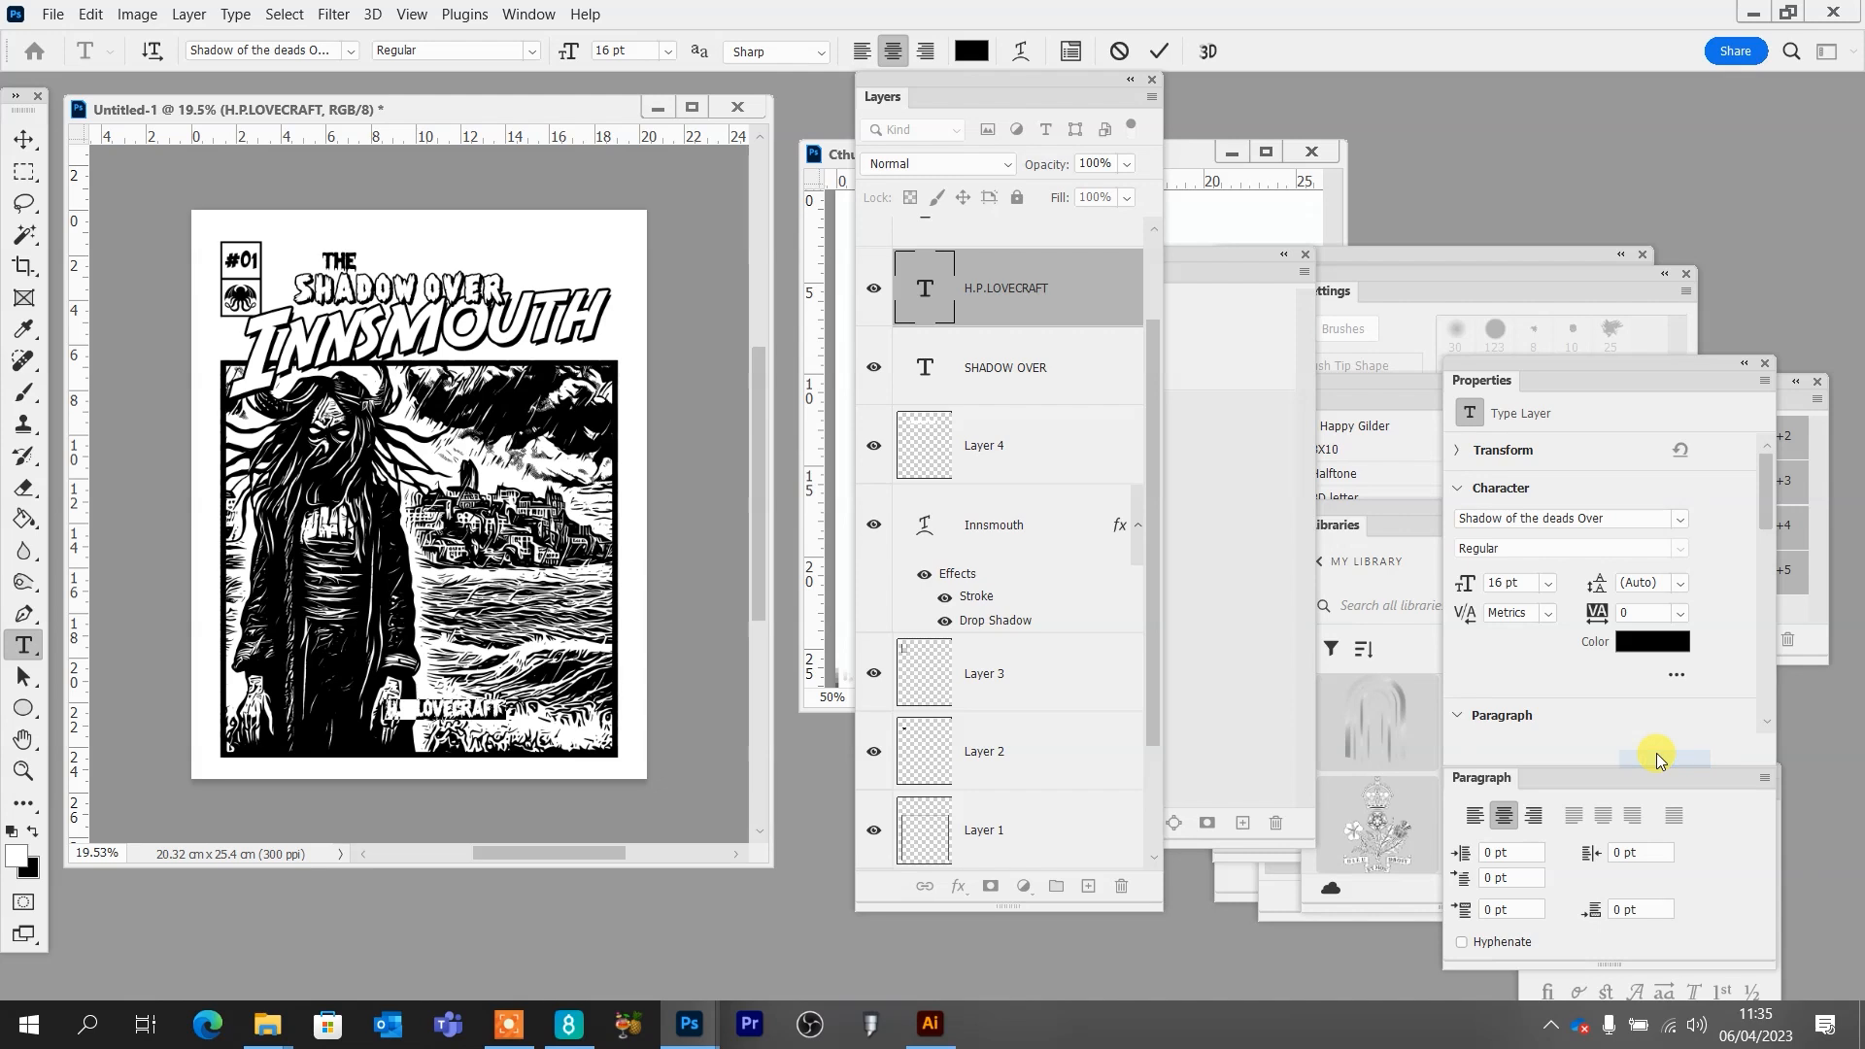
# Move the "H.P.LOVECRAFT" text to the artwork's lower-right corner and scale it up to about 131%
pyautogui.click(23, 140)
pyautogui.moveTo(445, 709); pyautogui.dragTo(501, 727)
pyautogui.moveTo(571, 719)
pyautogui.mouseDown()
pyautogui.moveTo(588, 665)
pyautogui.moveTo(583, 716)
pyautogui.mouseUp()
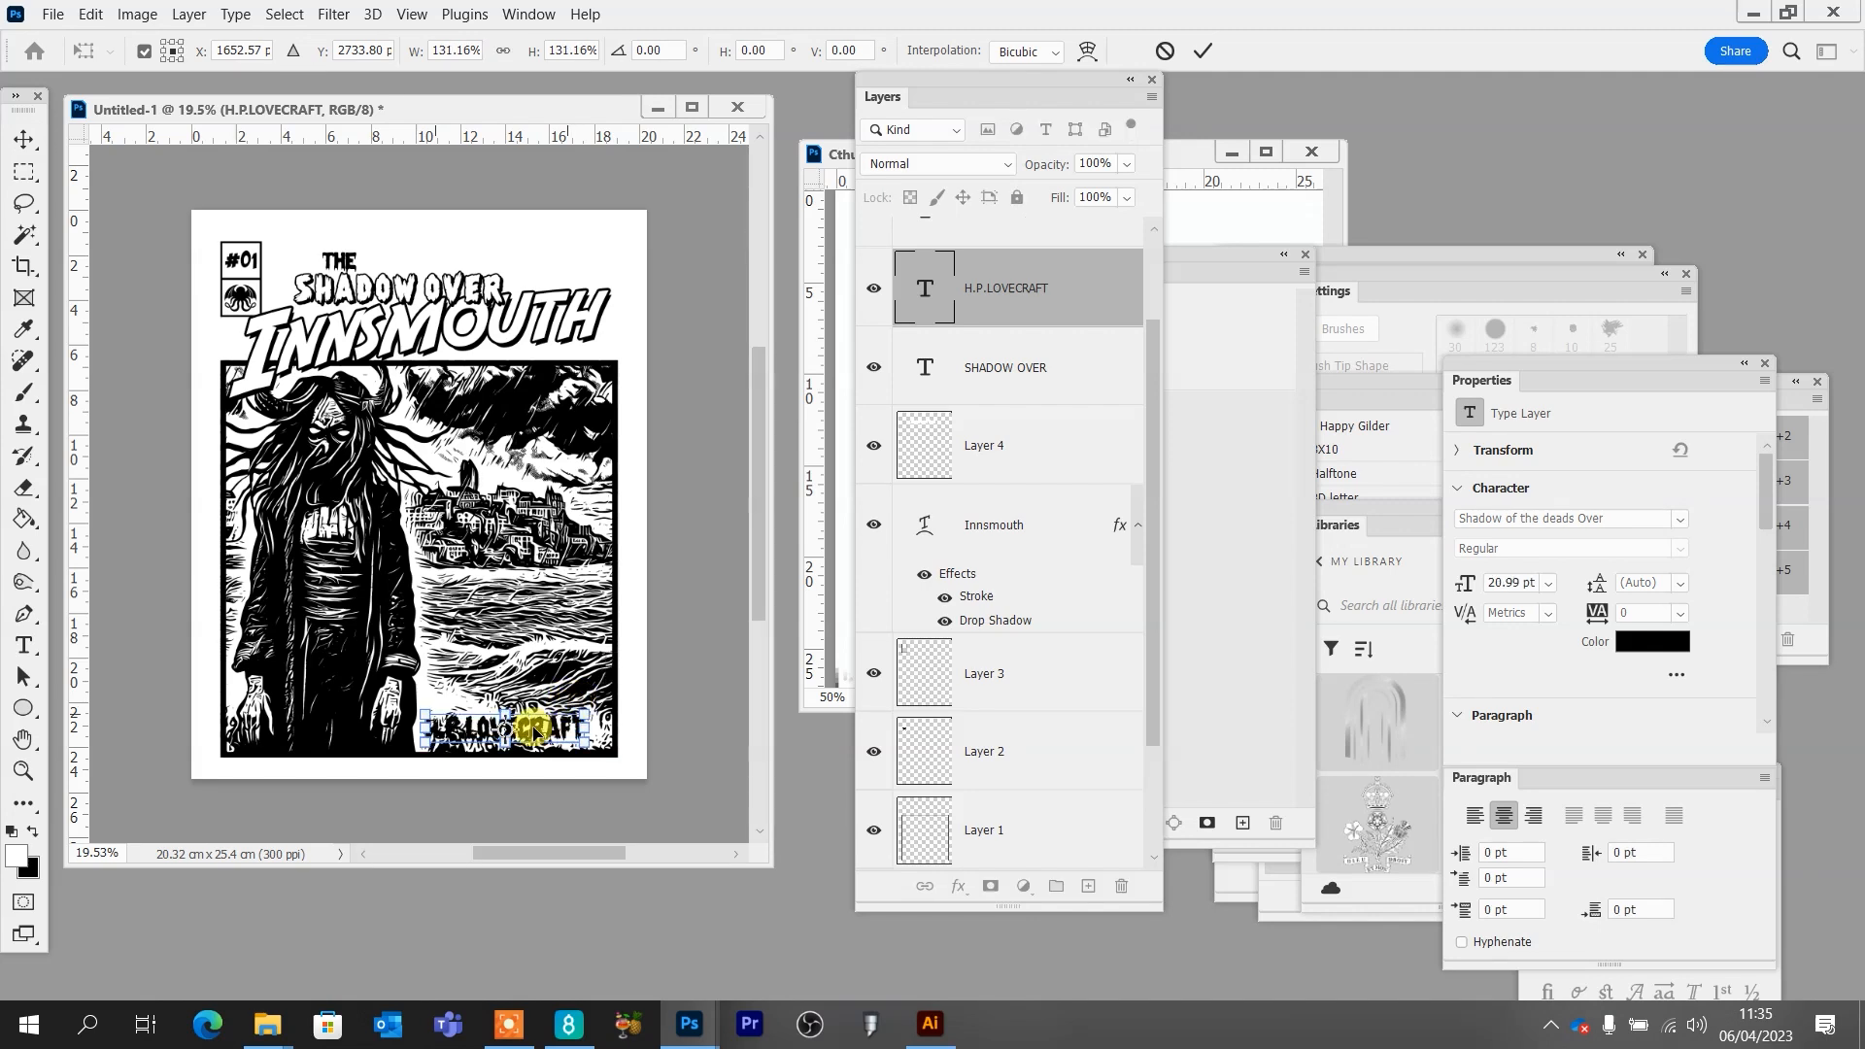
pyautogui.press('Return')
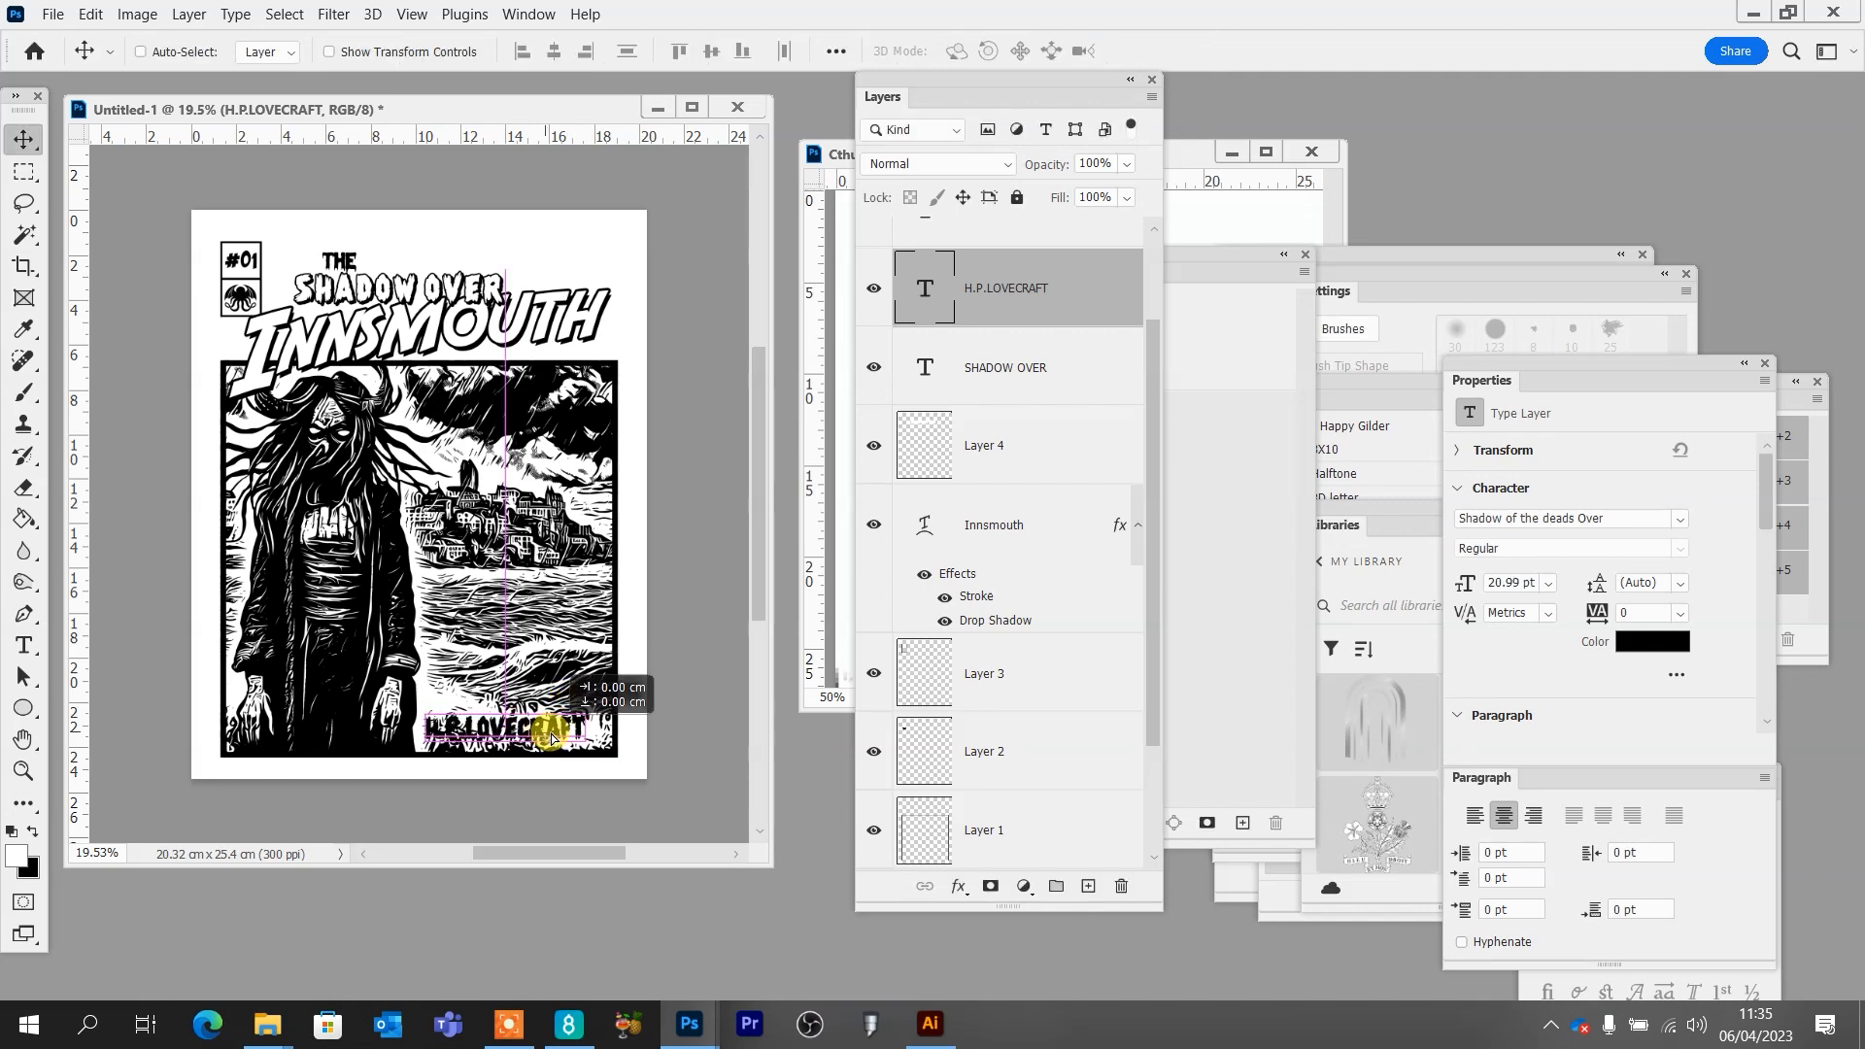
# Add a 13 px white outside stroke (ffffff) to the "H.P.LOVECRAFT" text layer
pyautogui.doubleClick(1098, 291)
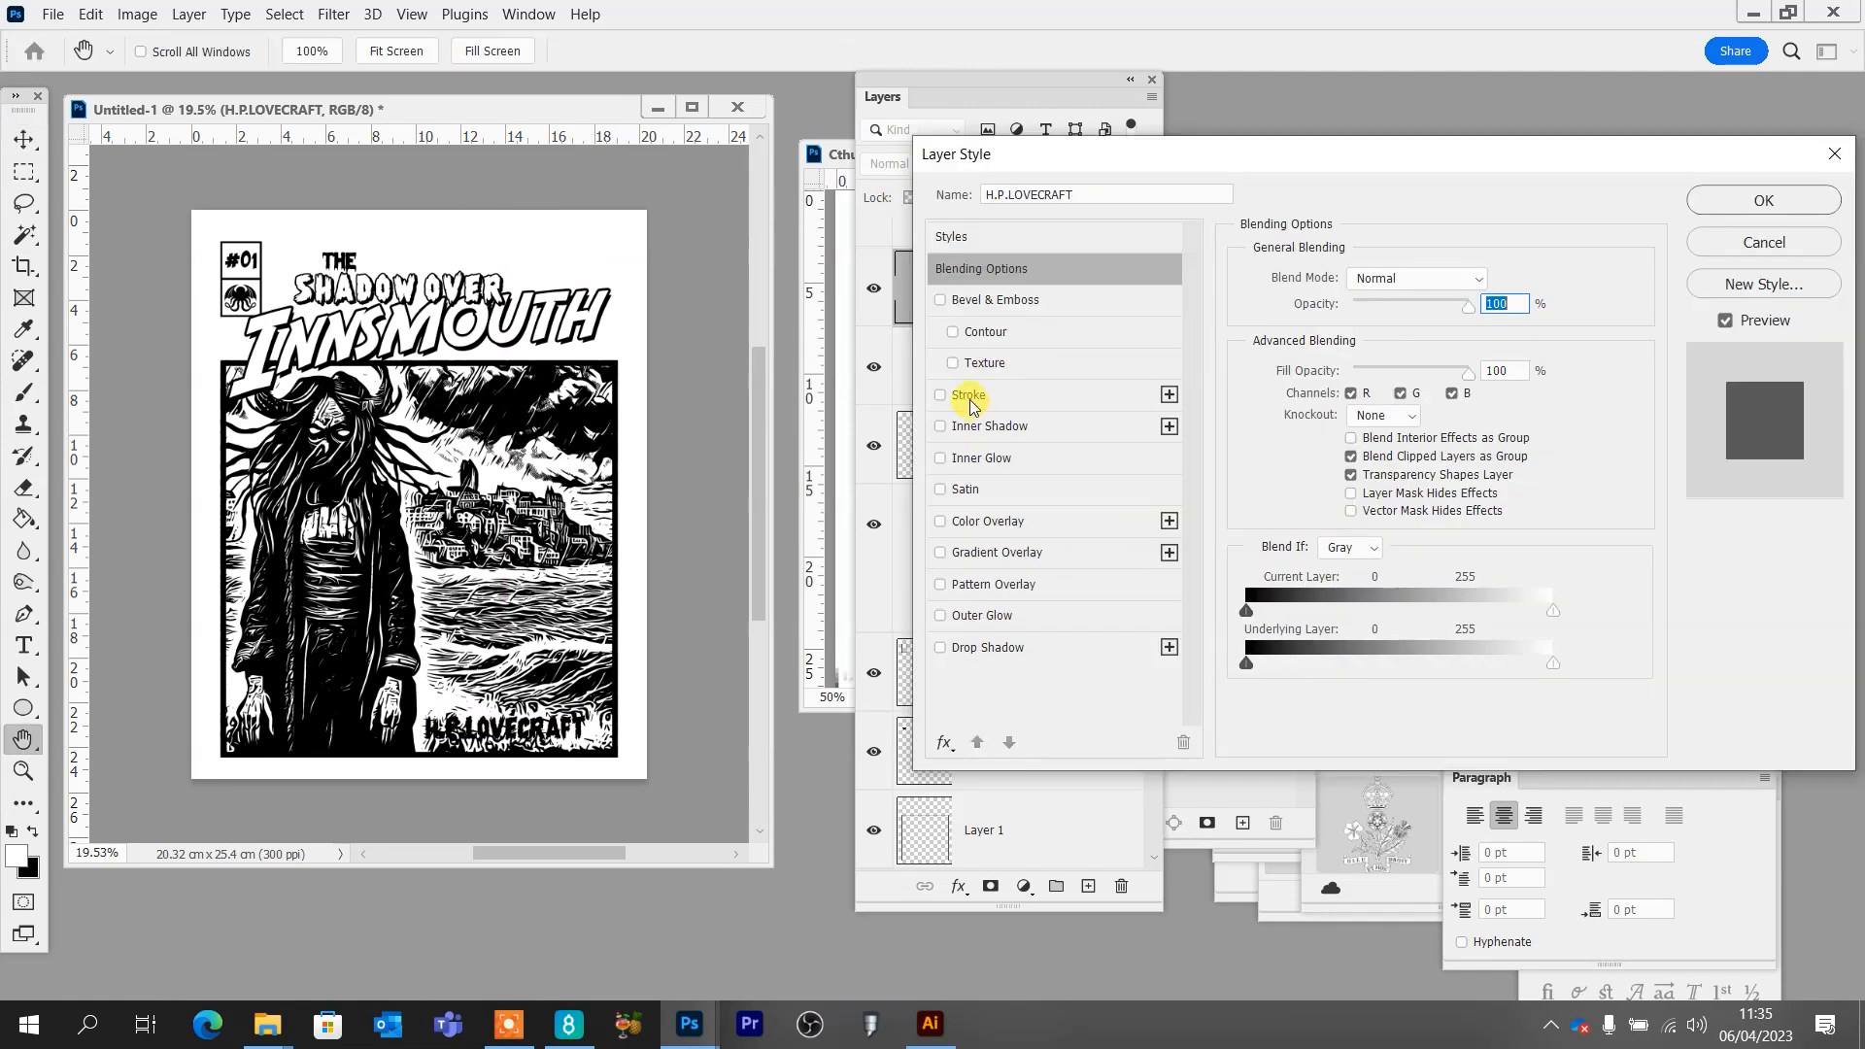
pyautogui.click(969, 398)
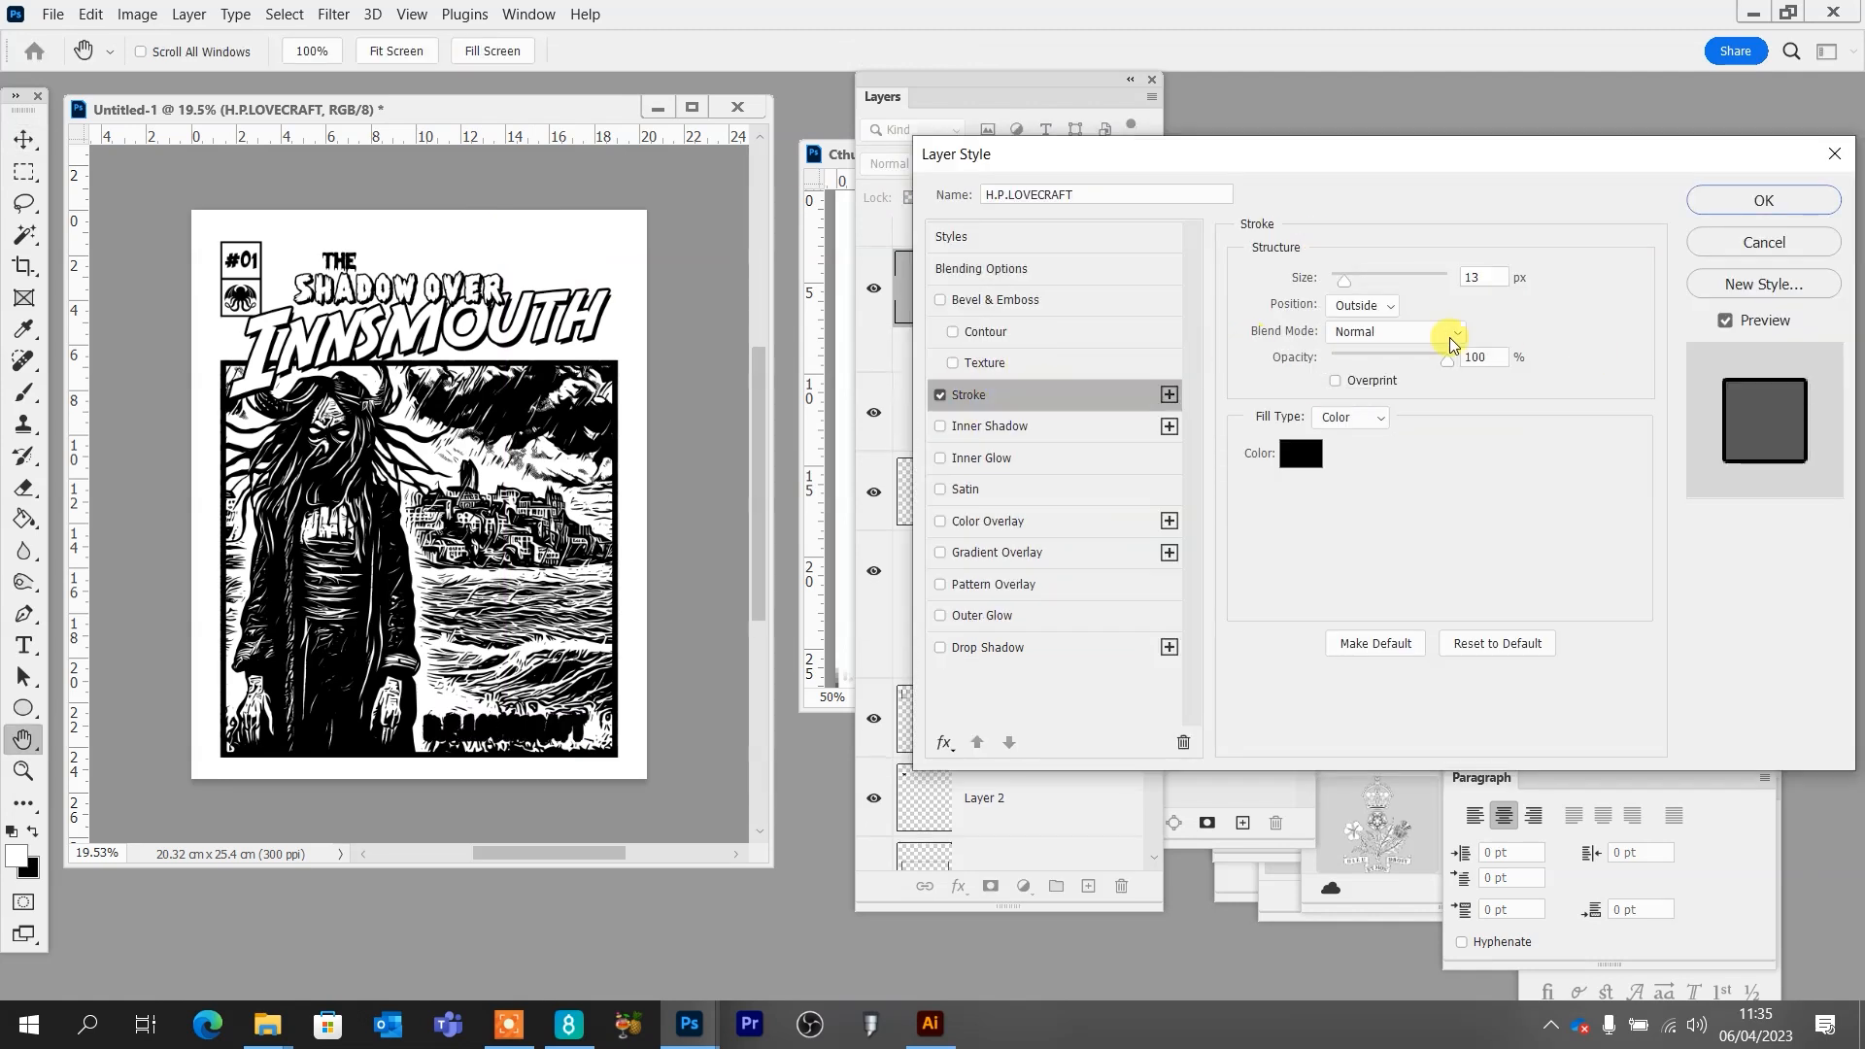
pyautogui.click(1301, 454)
pyautogui.moveTo(1195, 495); pyautogui.dragTo(1076, 328)
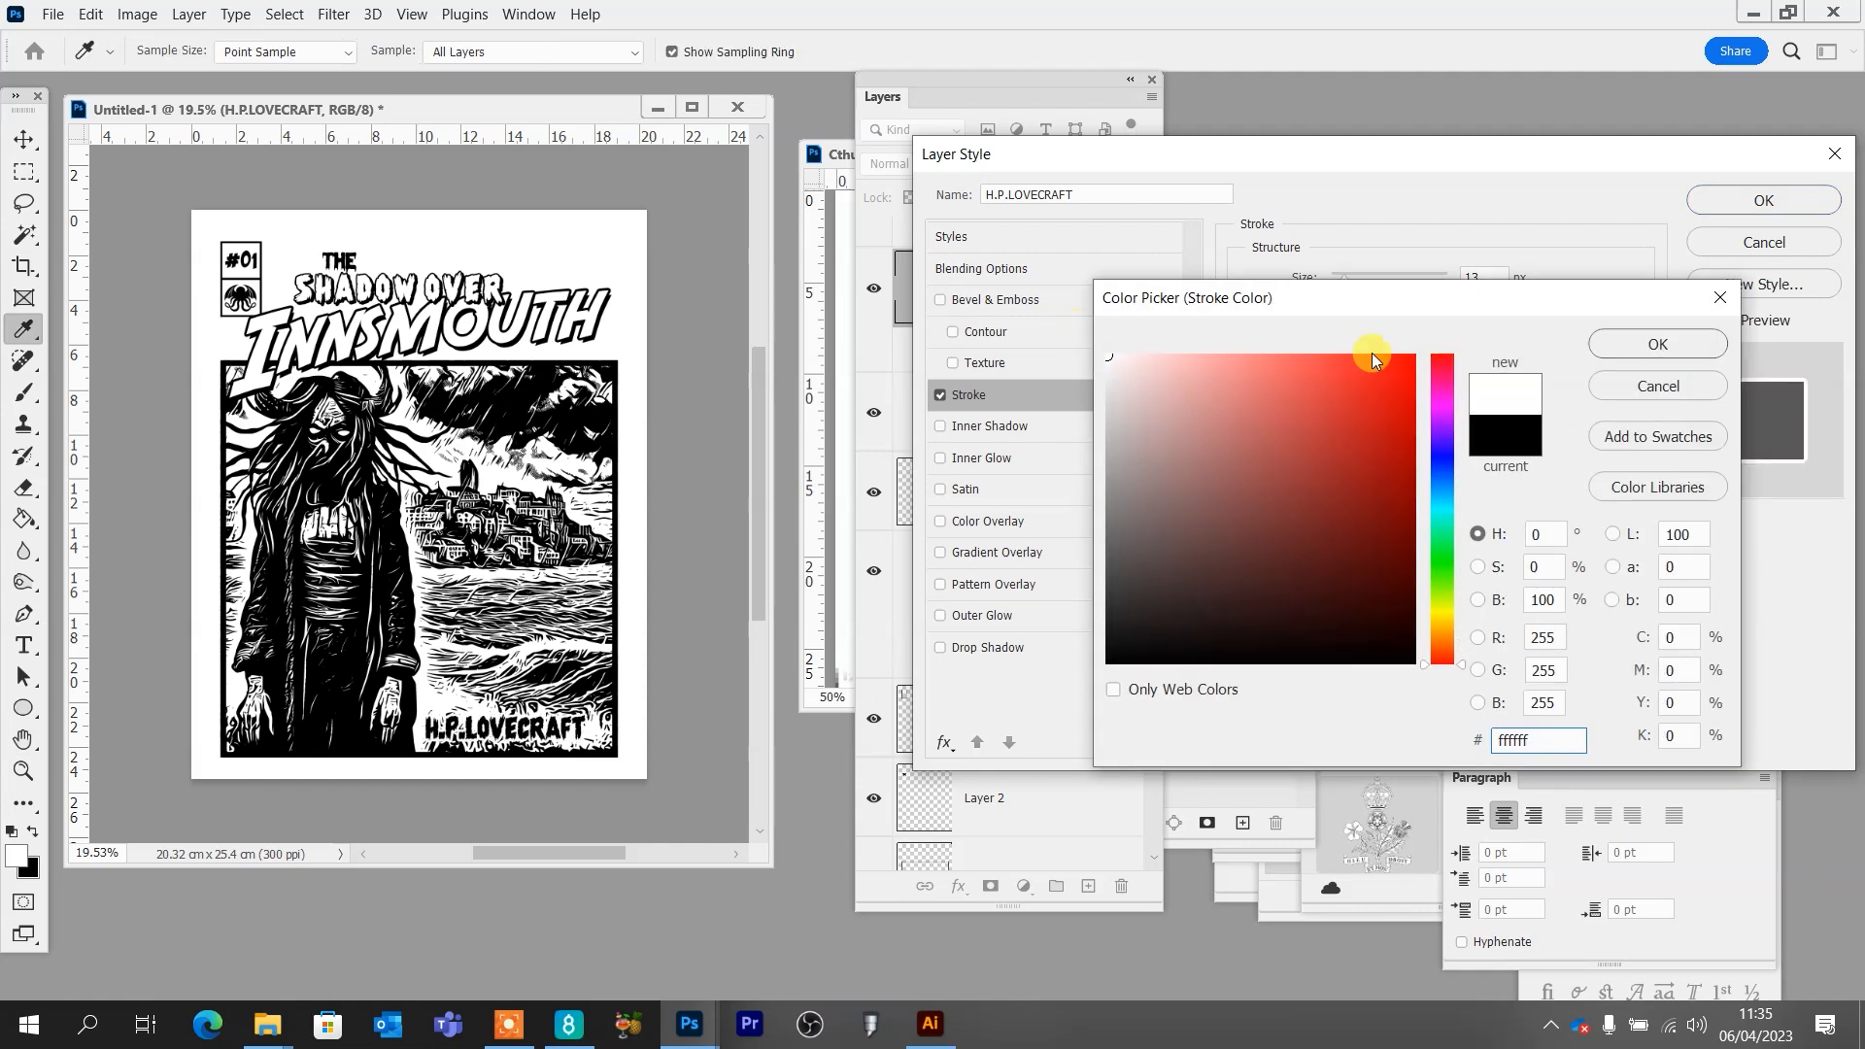
pyautogui.click(1659, 343)
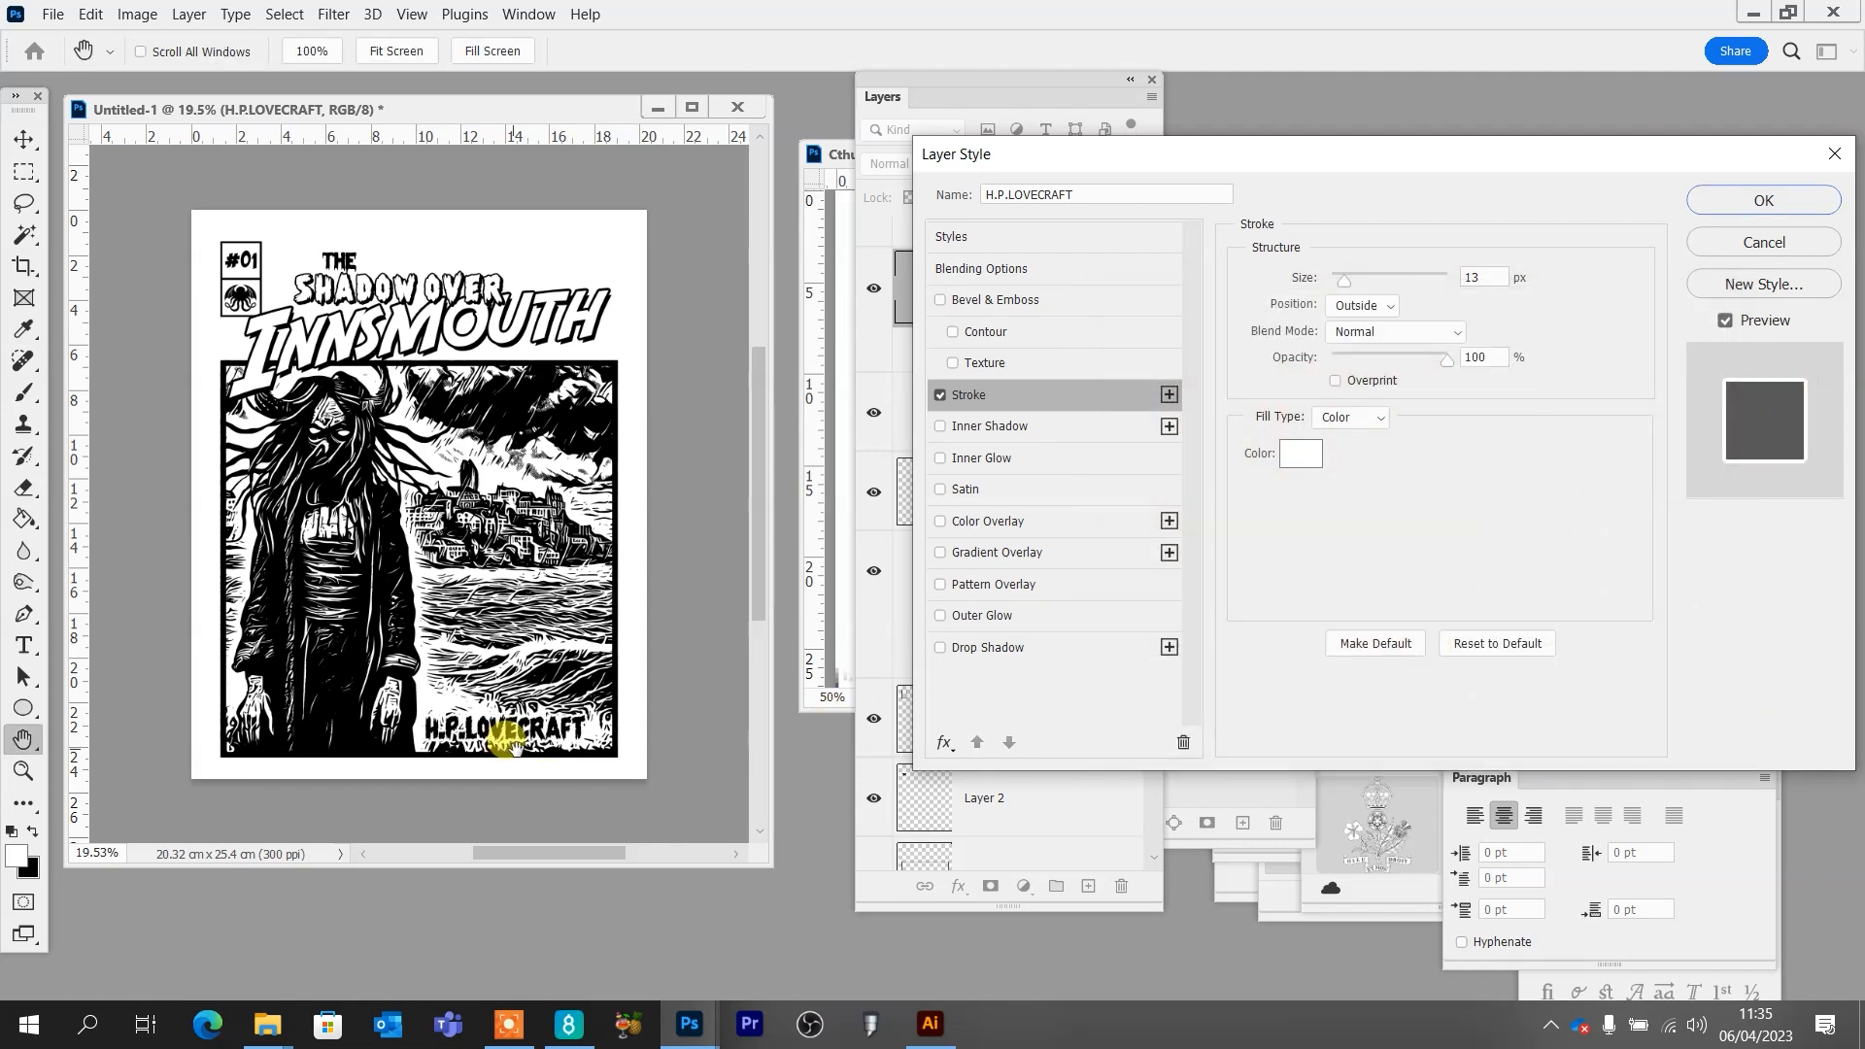
pyautogui.click(1785, 204)
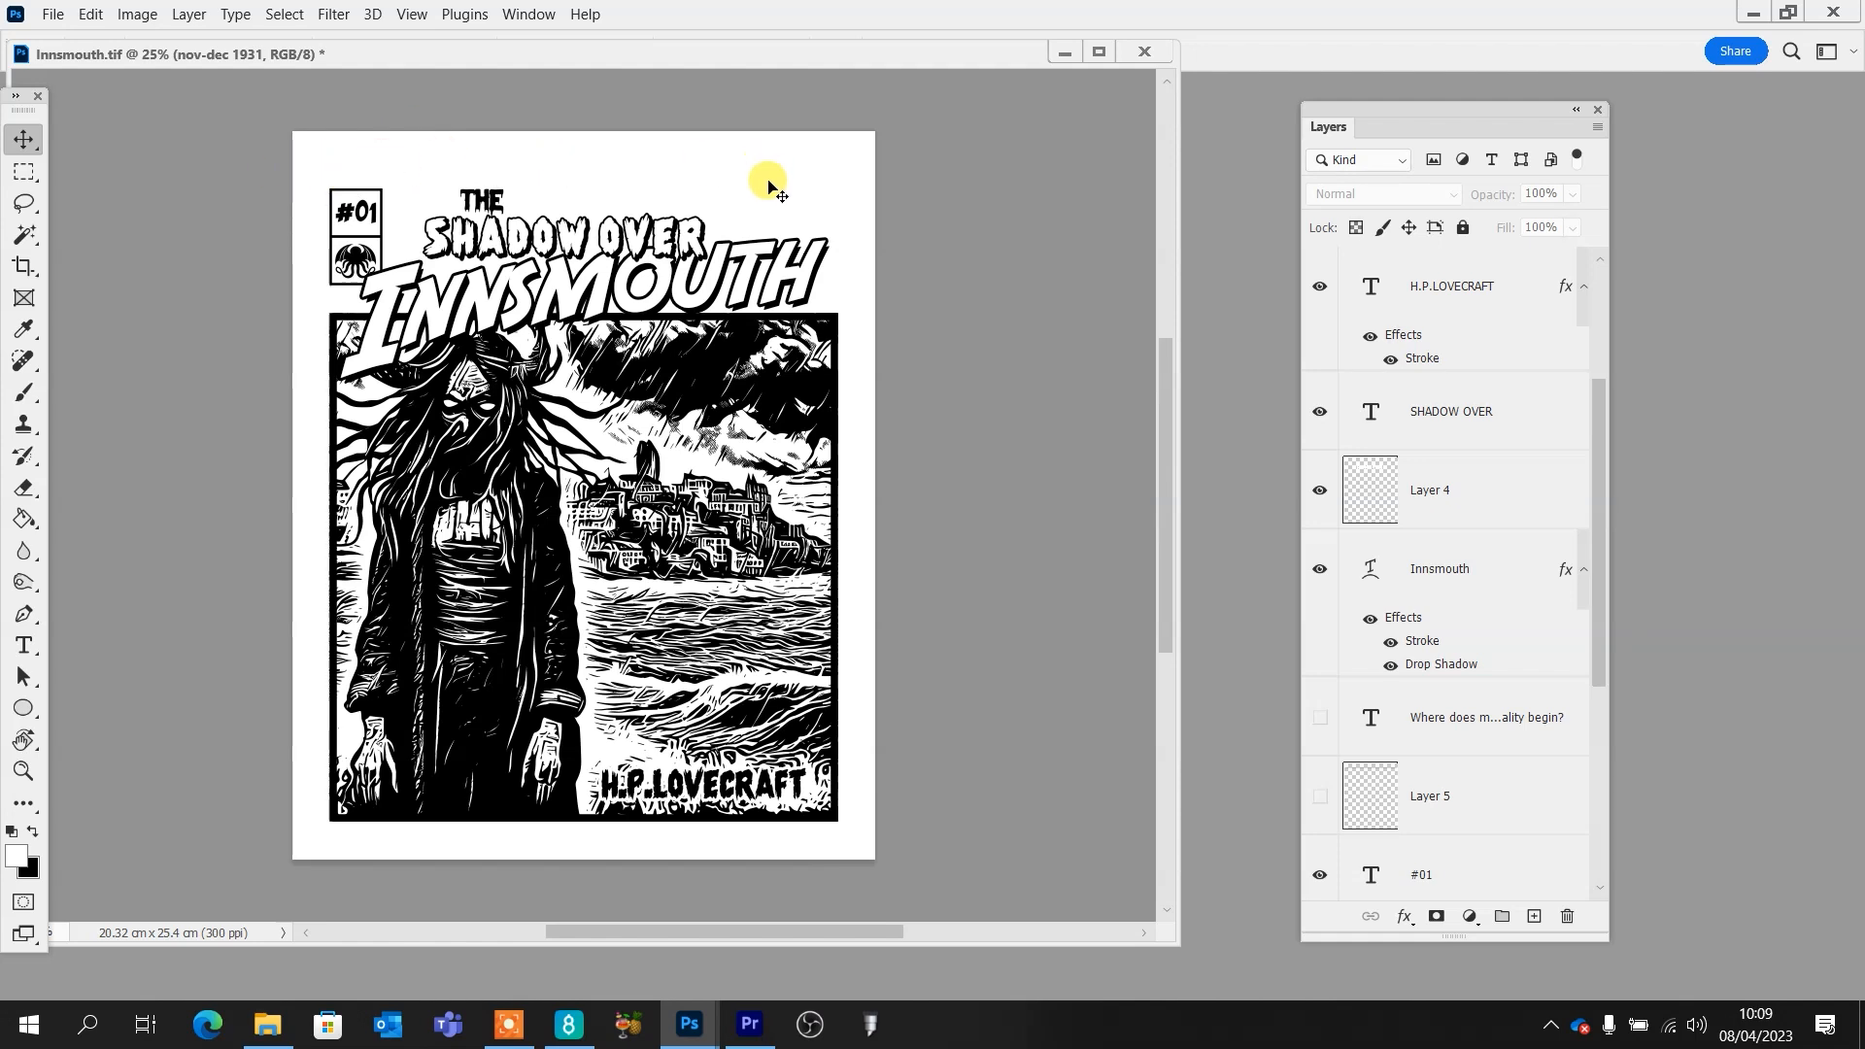
# Copy the quote "Where does madness leave off and reality begin?" from the browser's Goodreads page and return to Photoshop
pyautogui.click(570, 1026)
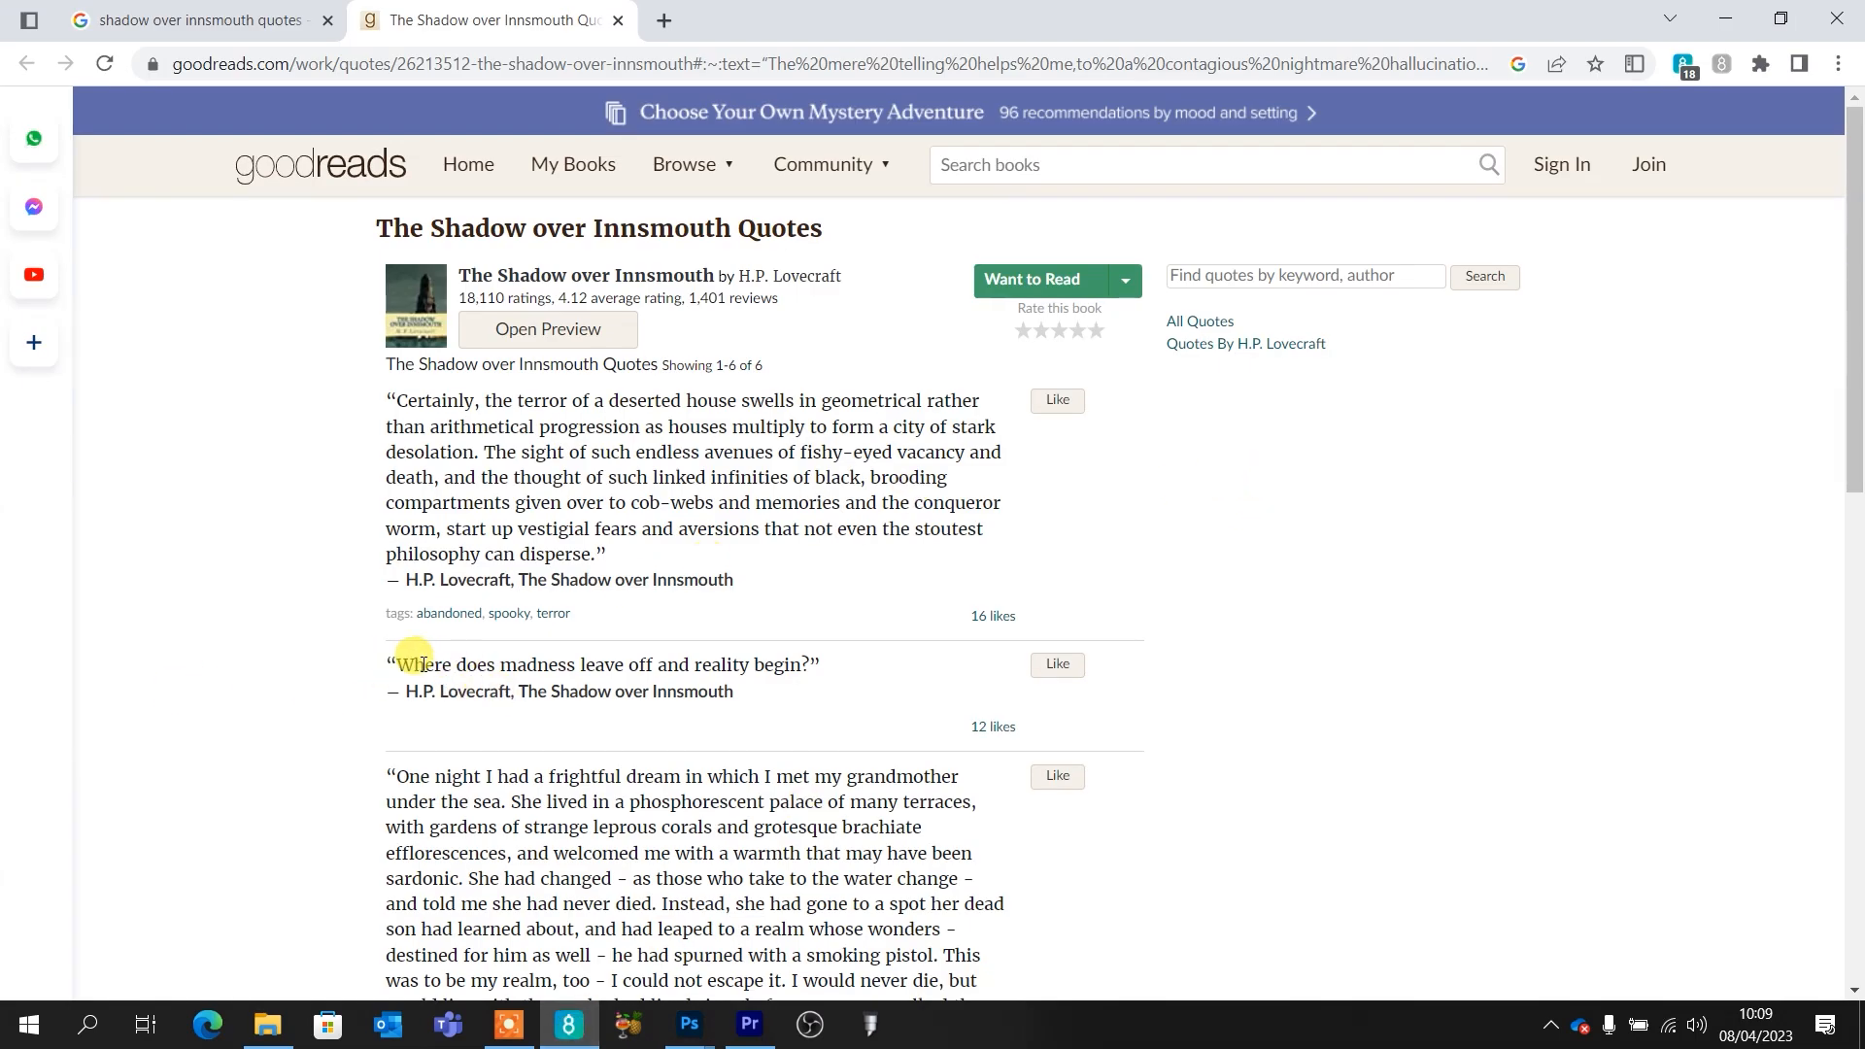
pyautogui.moveTo(396, 663); pyautogui.dragTo(802, 664)
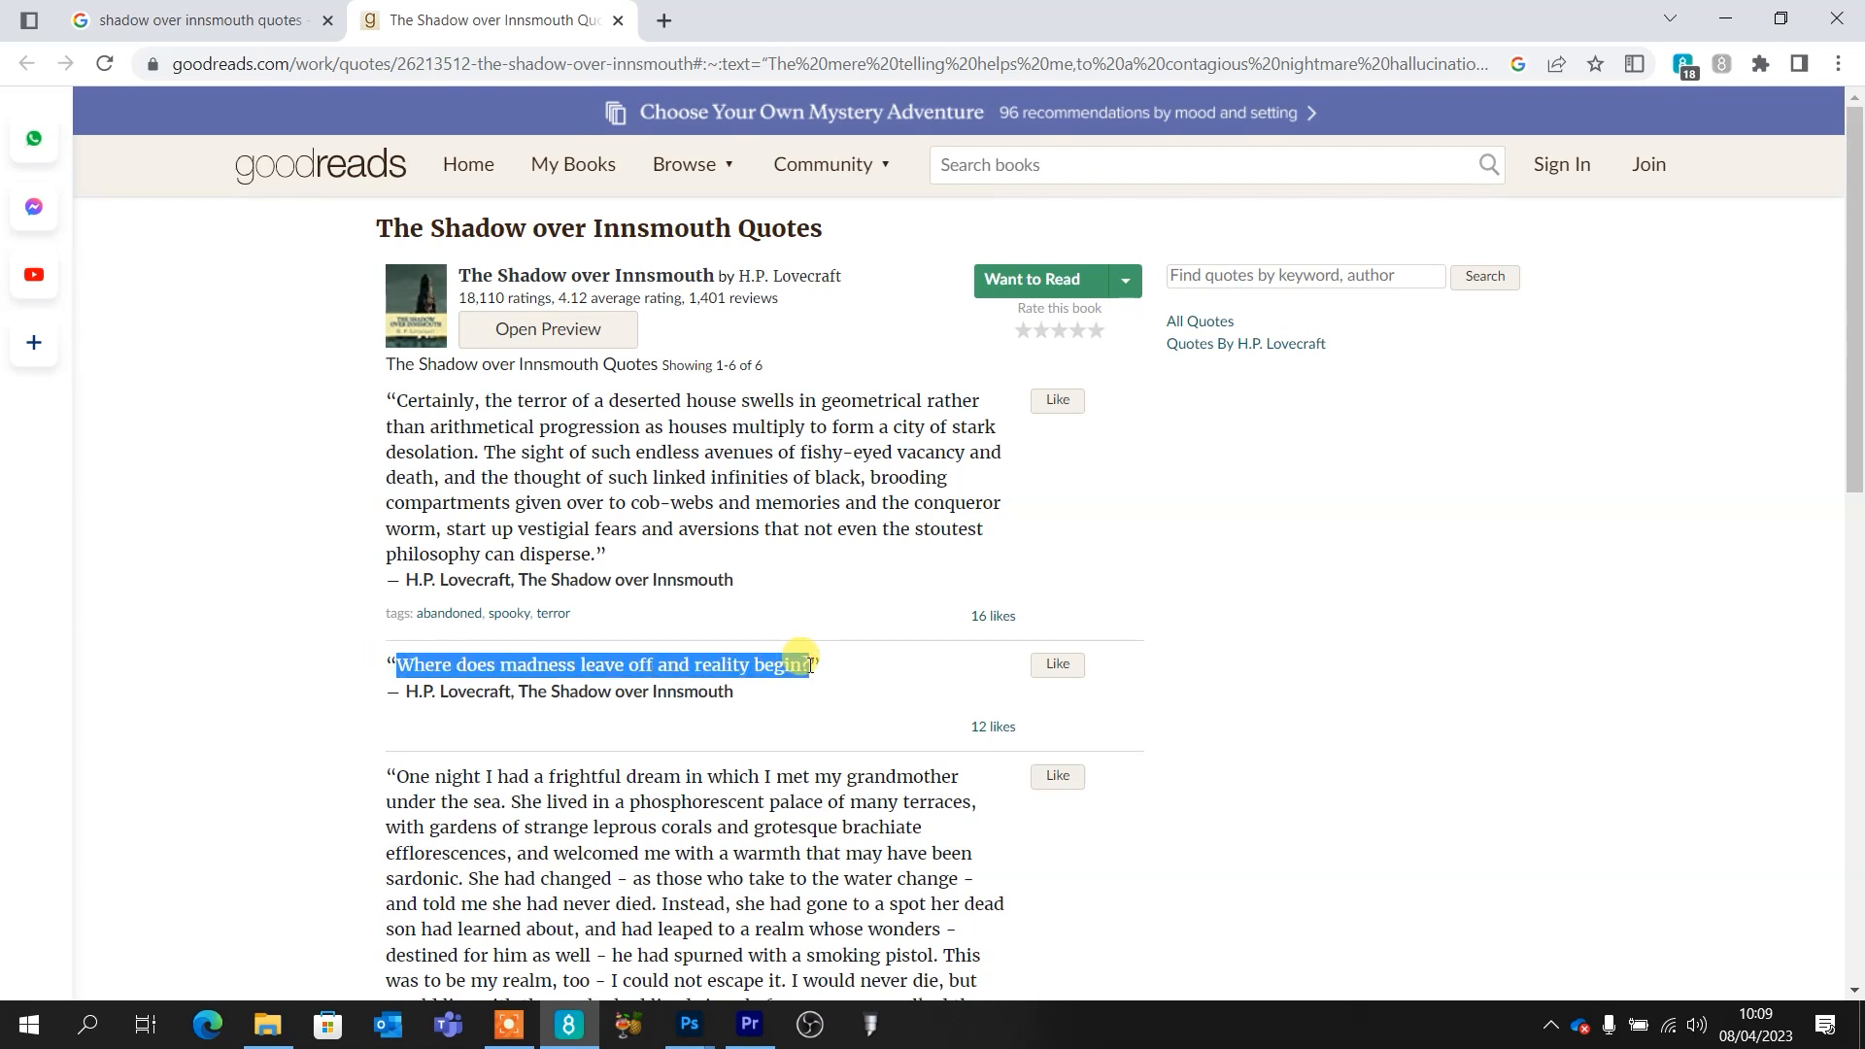
pyautogui.click(690, 1025)
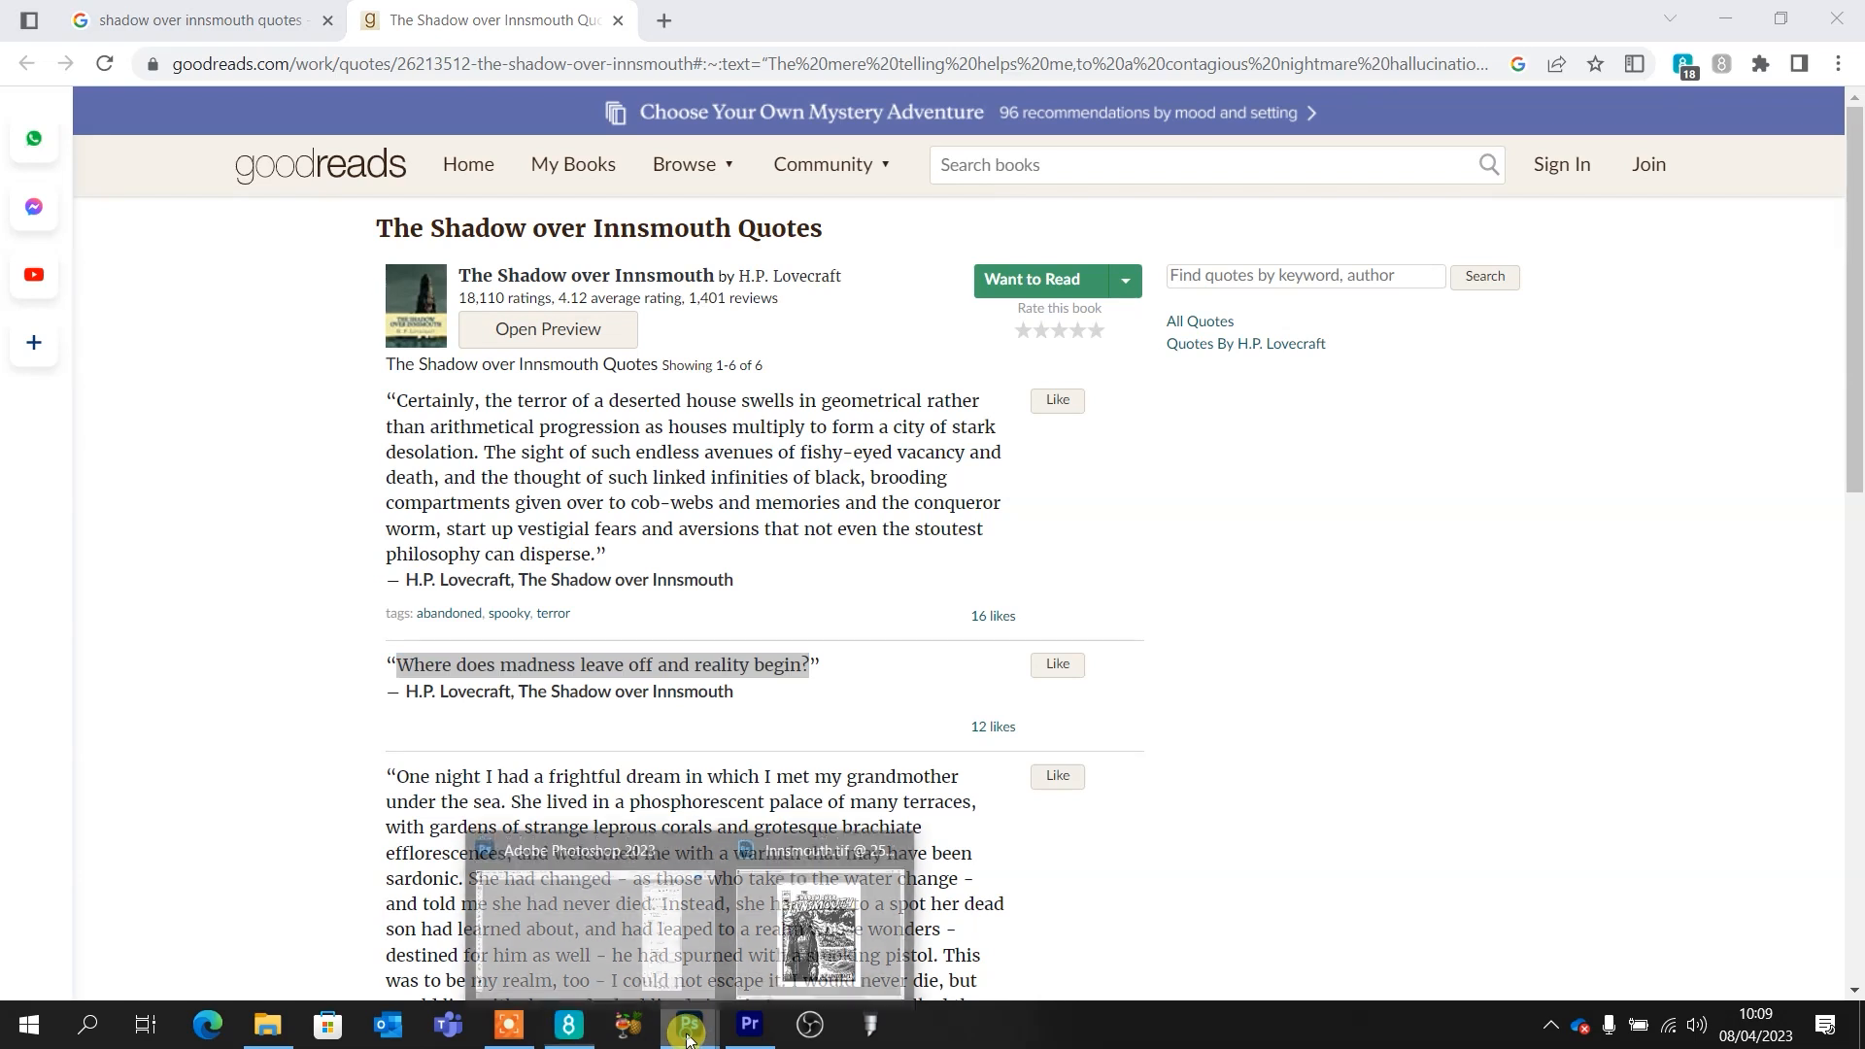
pyautogui.click(550, 917)
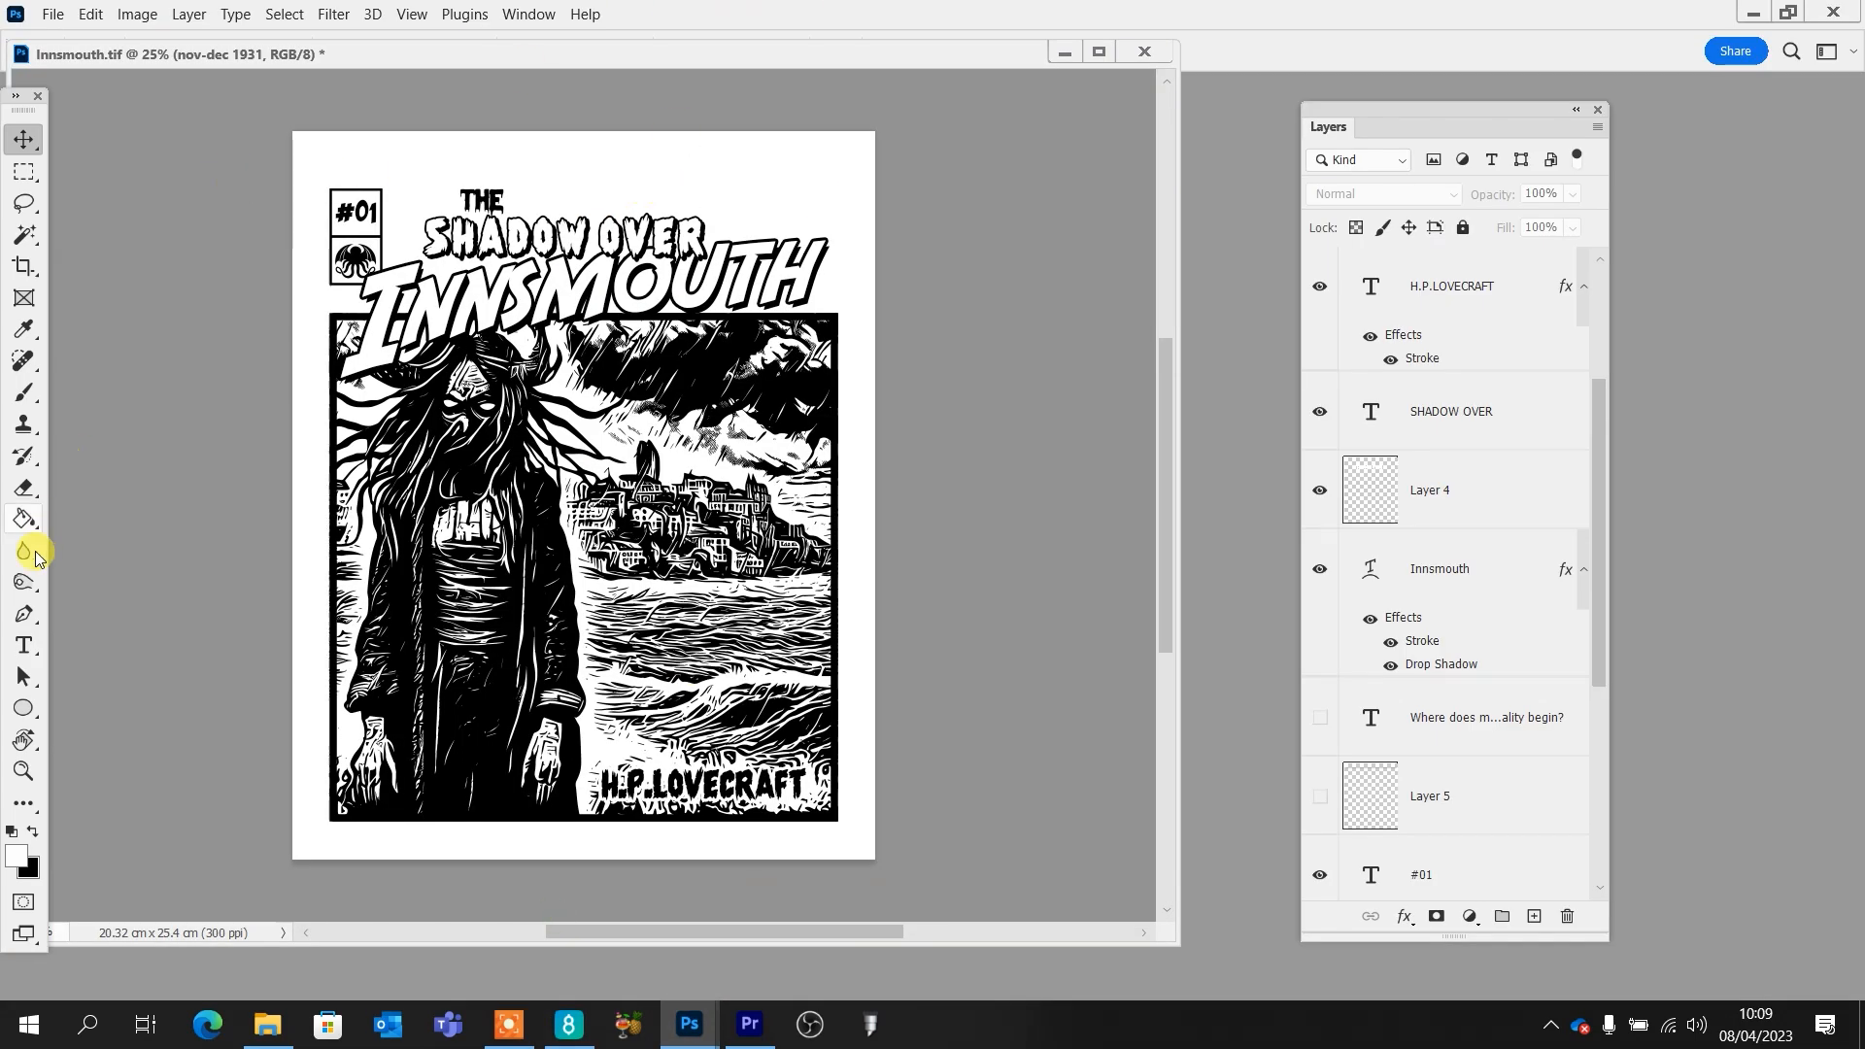
# Add the quote "Where does madness leave off and reality begin?" as a text line above the cover title
pyautogui.click(23, 646)
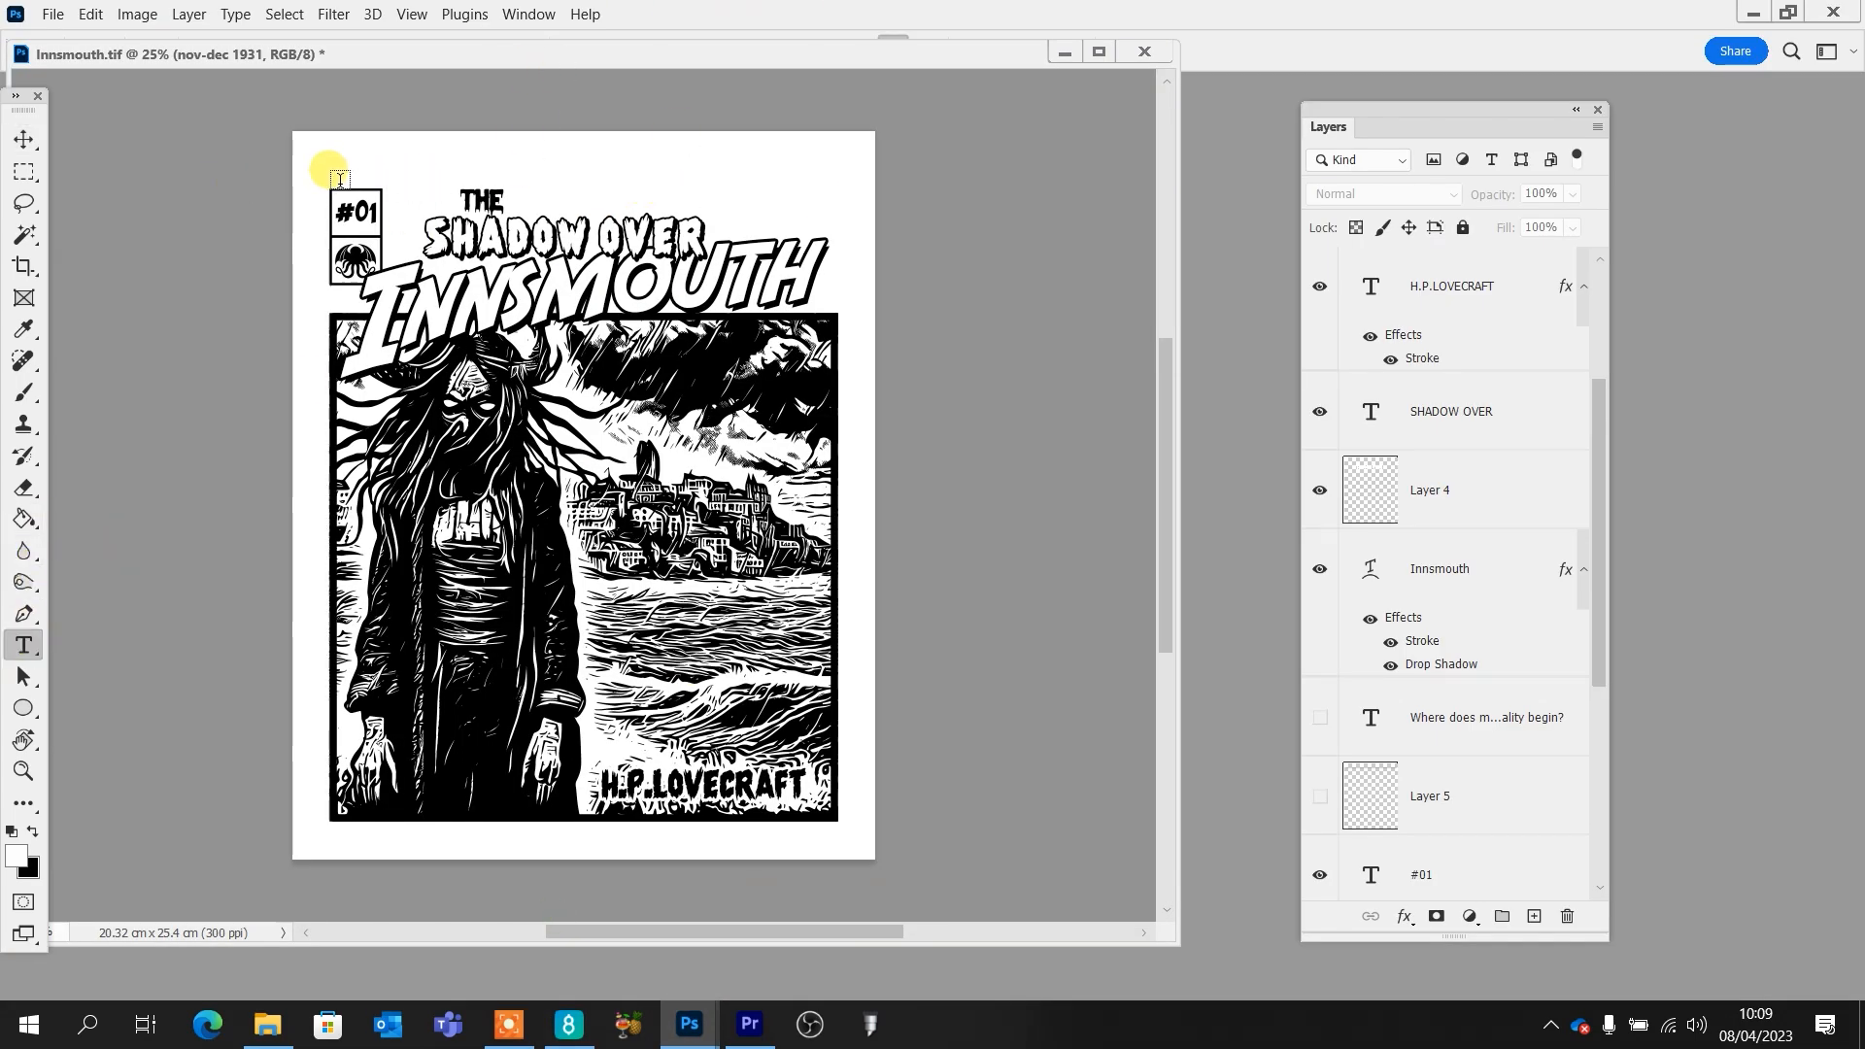
pyautogui.click(374, 158)
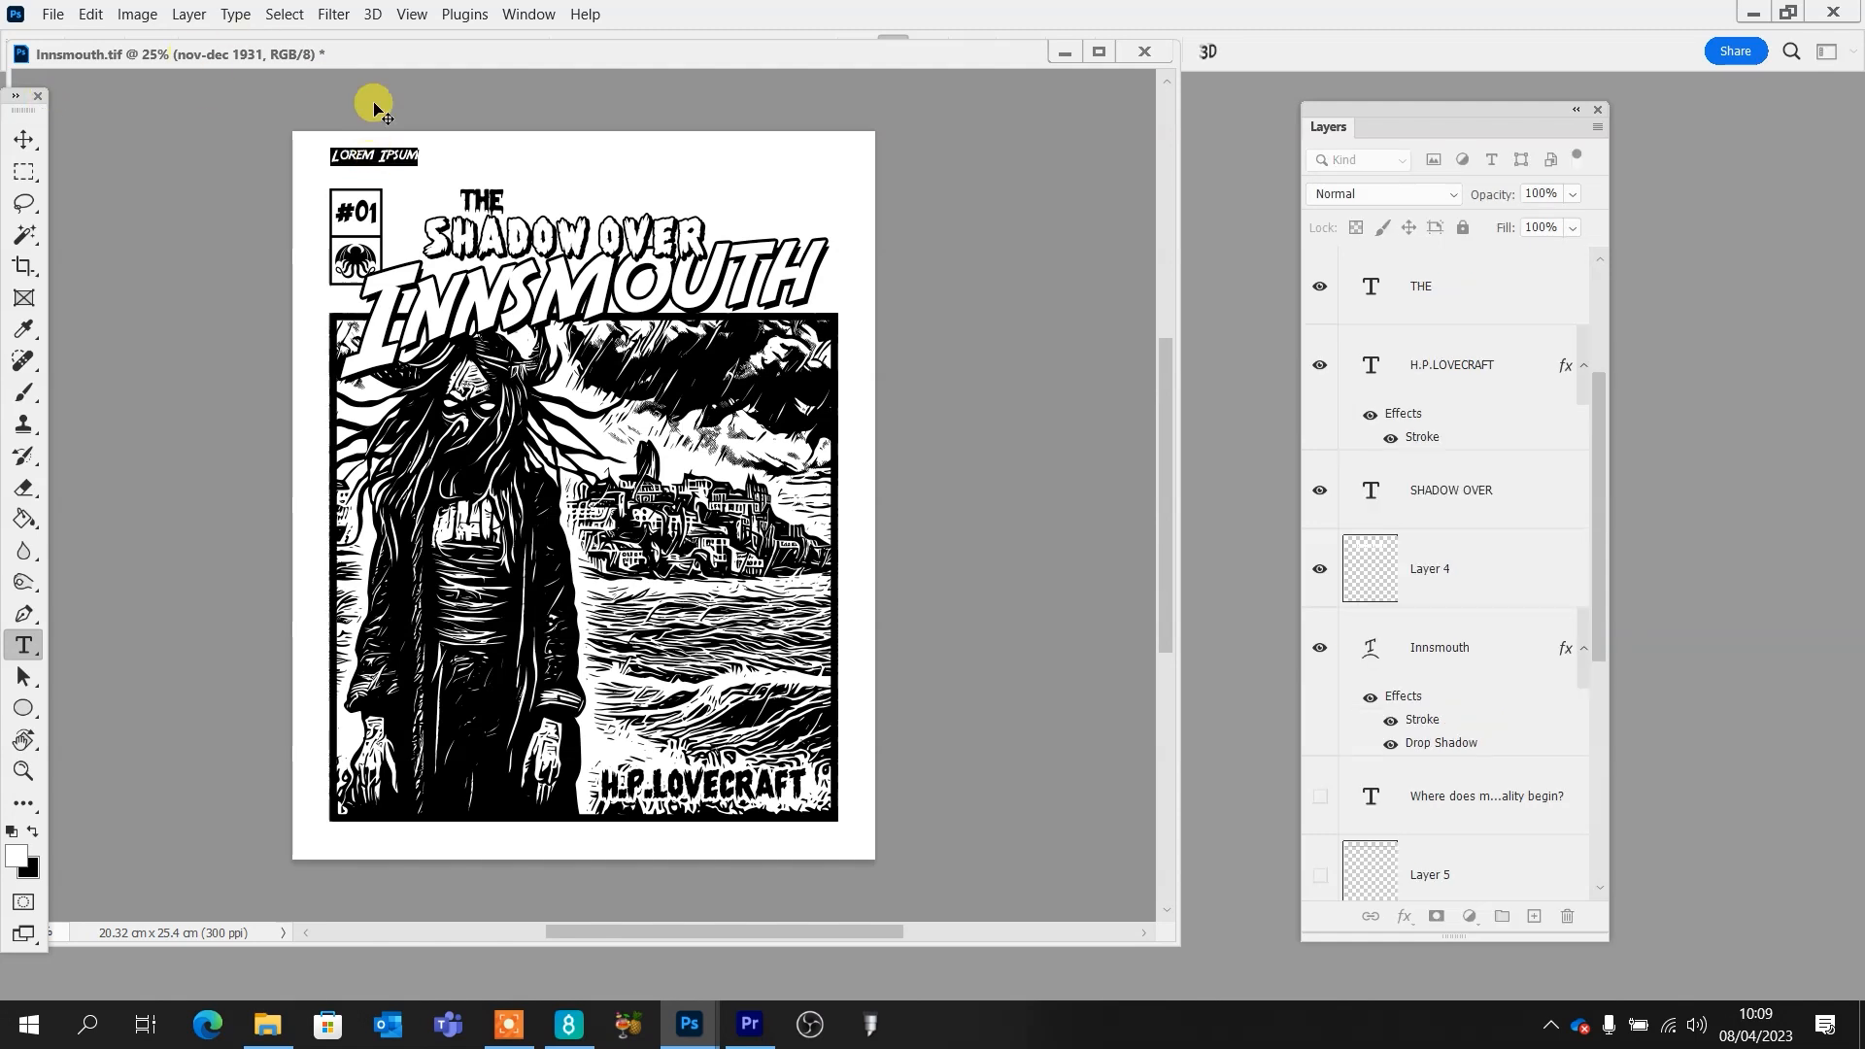
pyautogui.moveTo(532, 59); pyautogui.dragTo(667, 166)
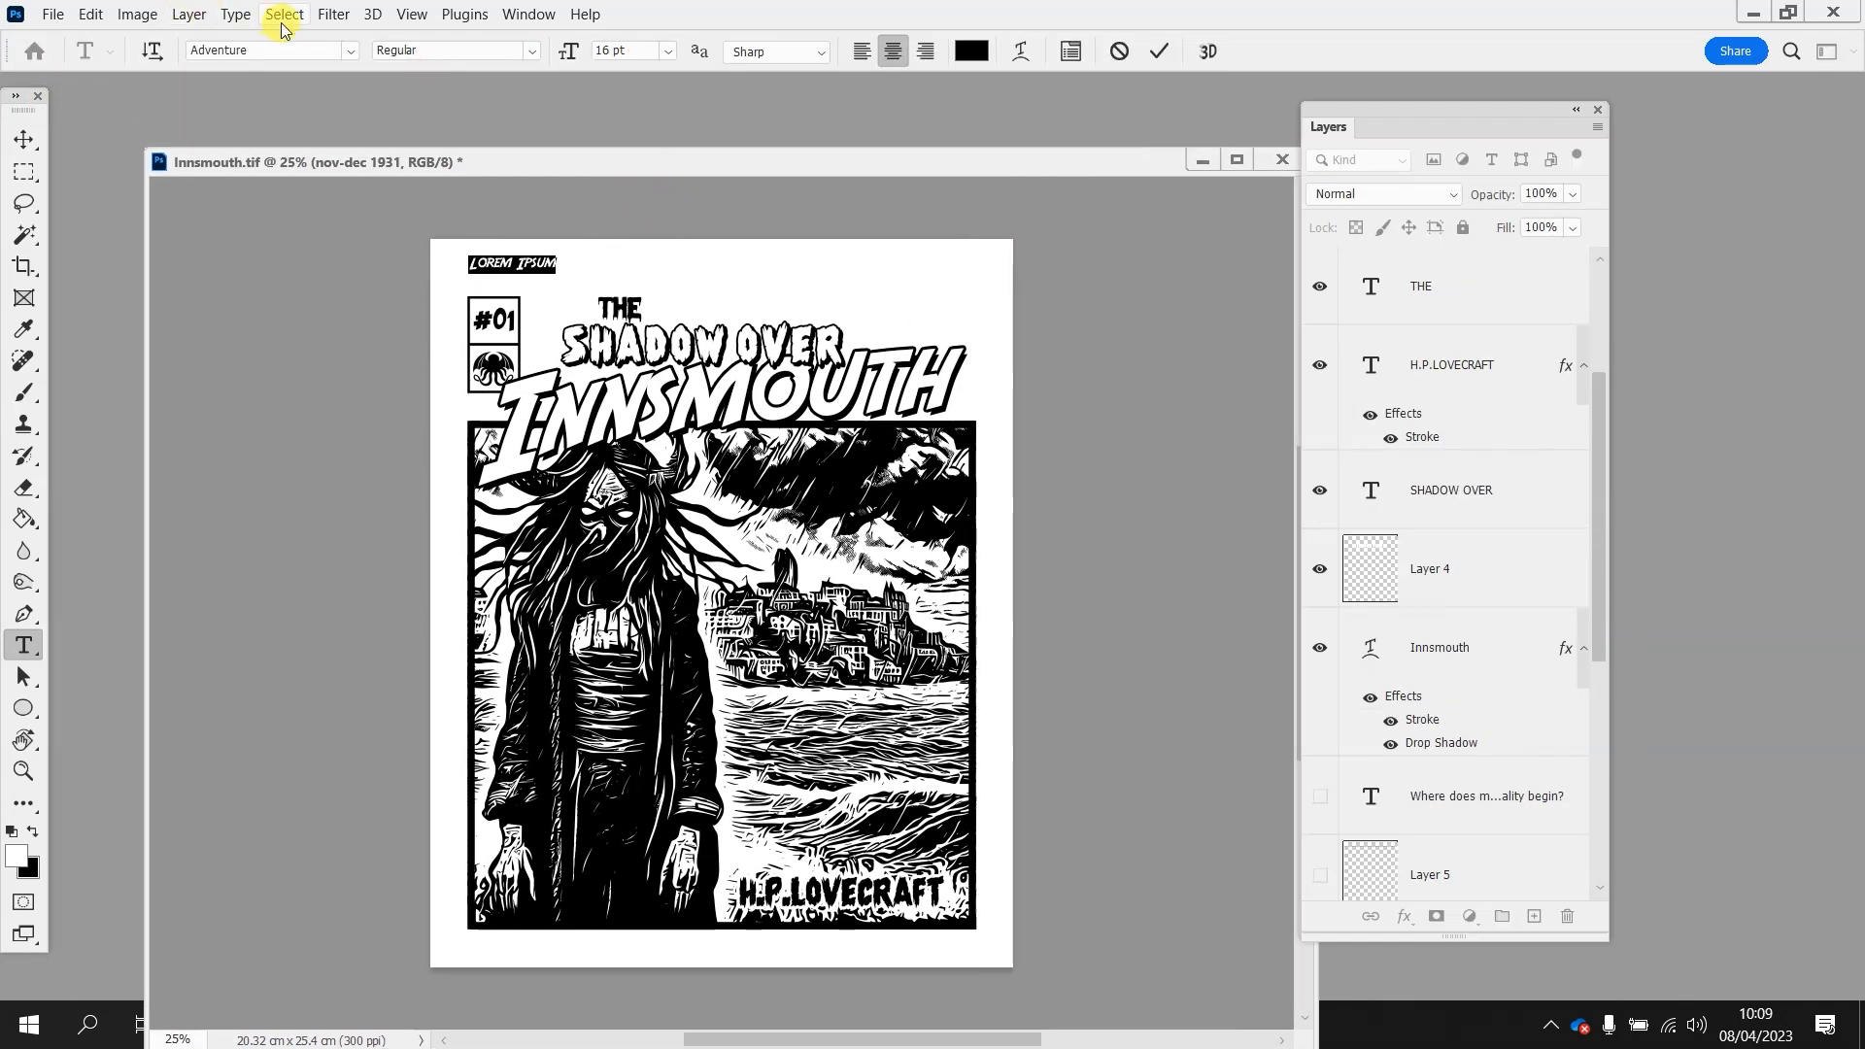
# Set the quote text to the Melted Monster font with 150 tracking
pyautogui.click(350, 50)
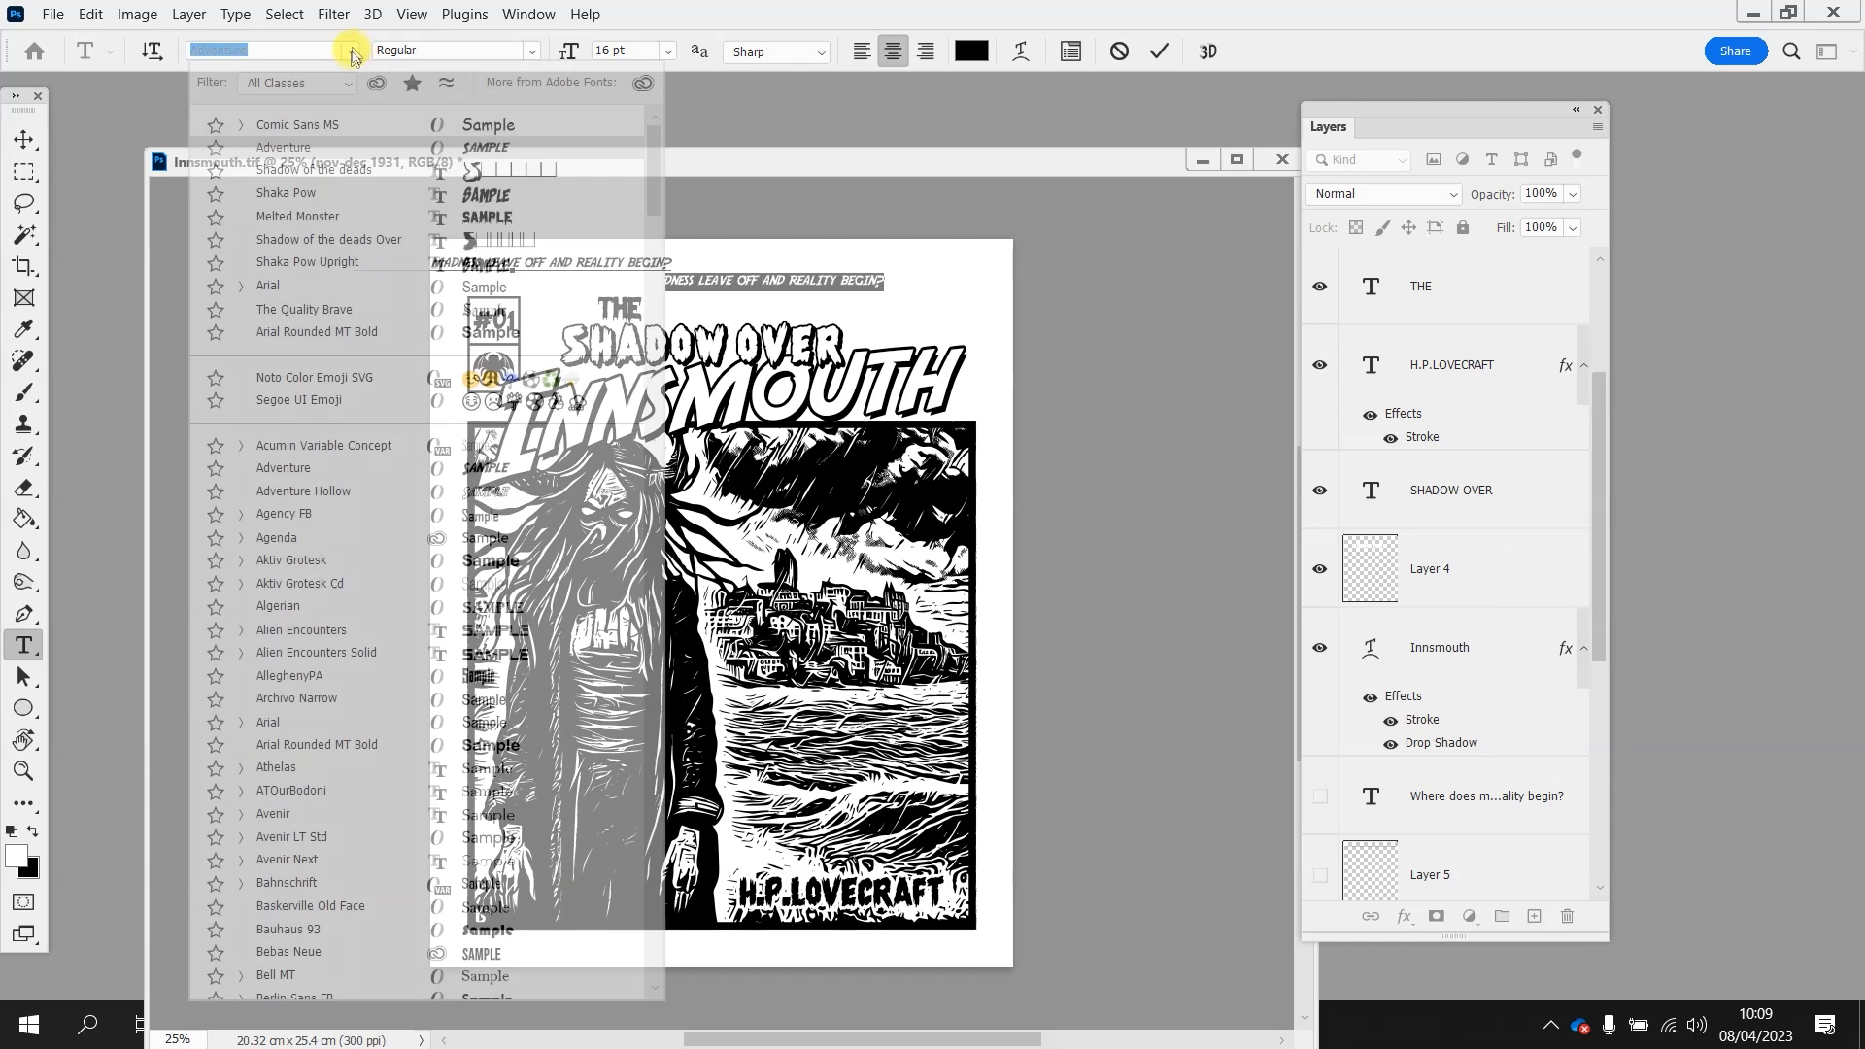
pyautogui.click(319, 217)
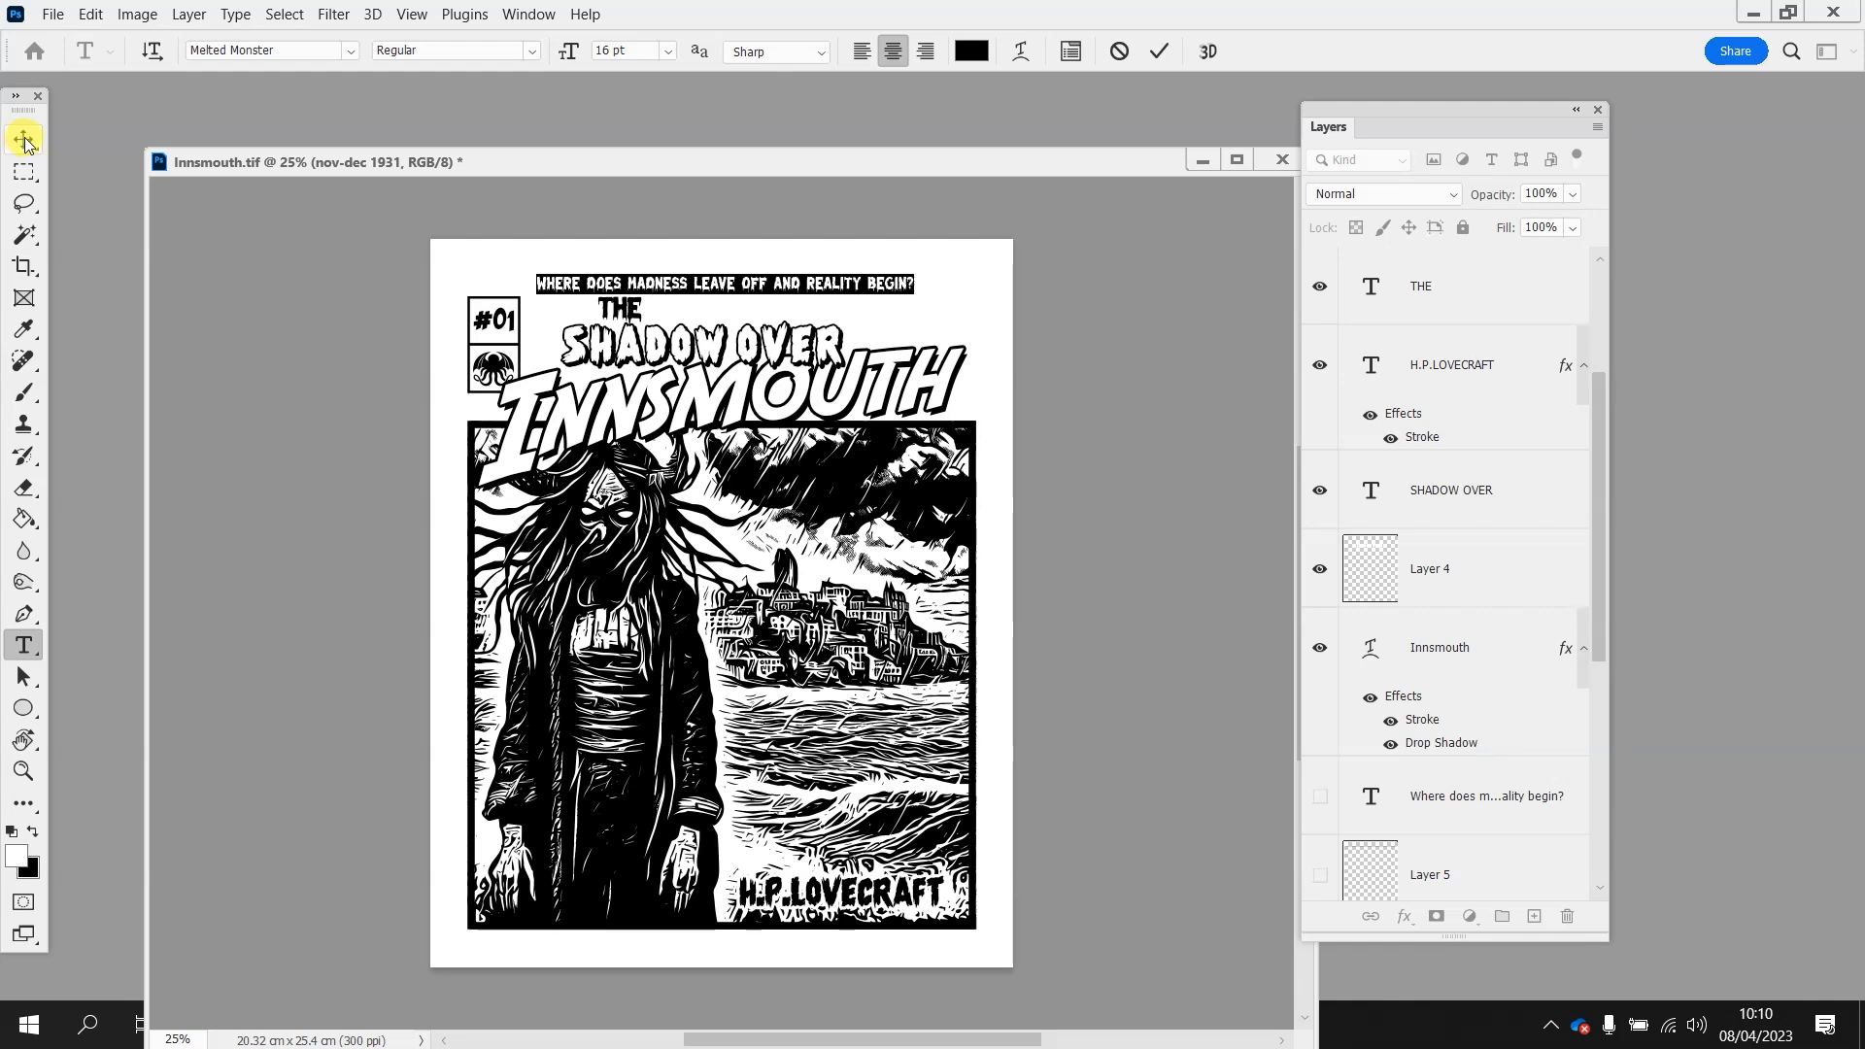
pyautogui.click(1070, 51)
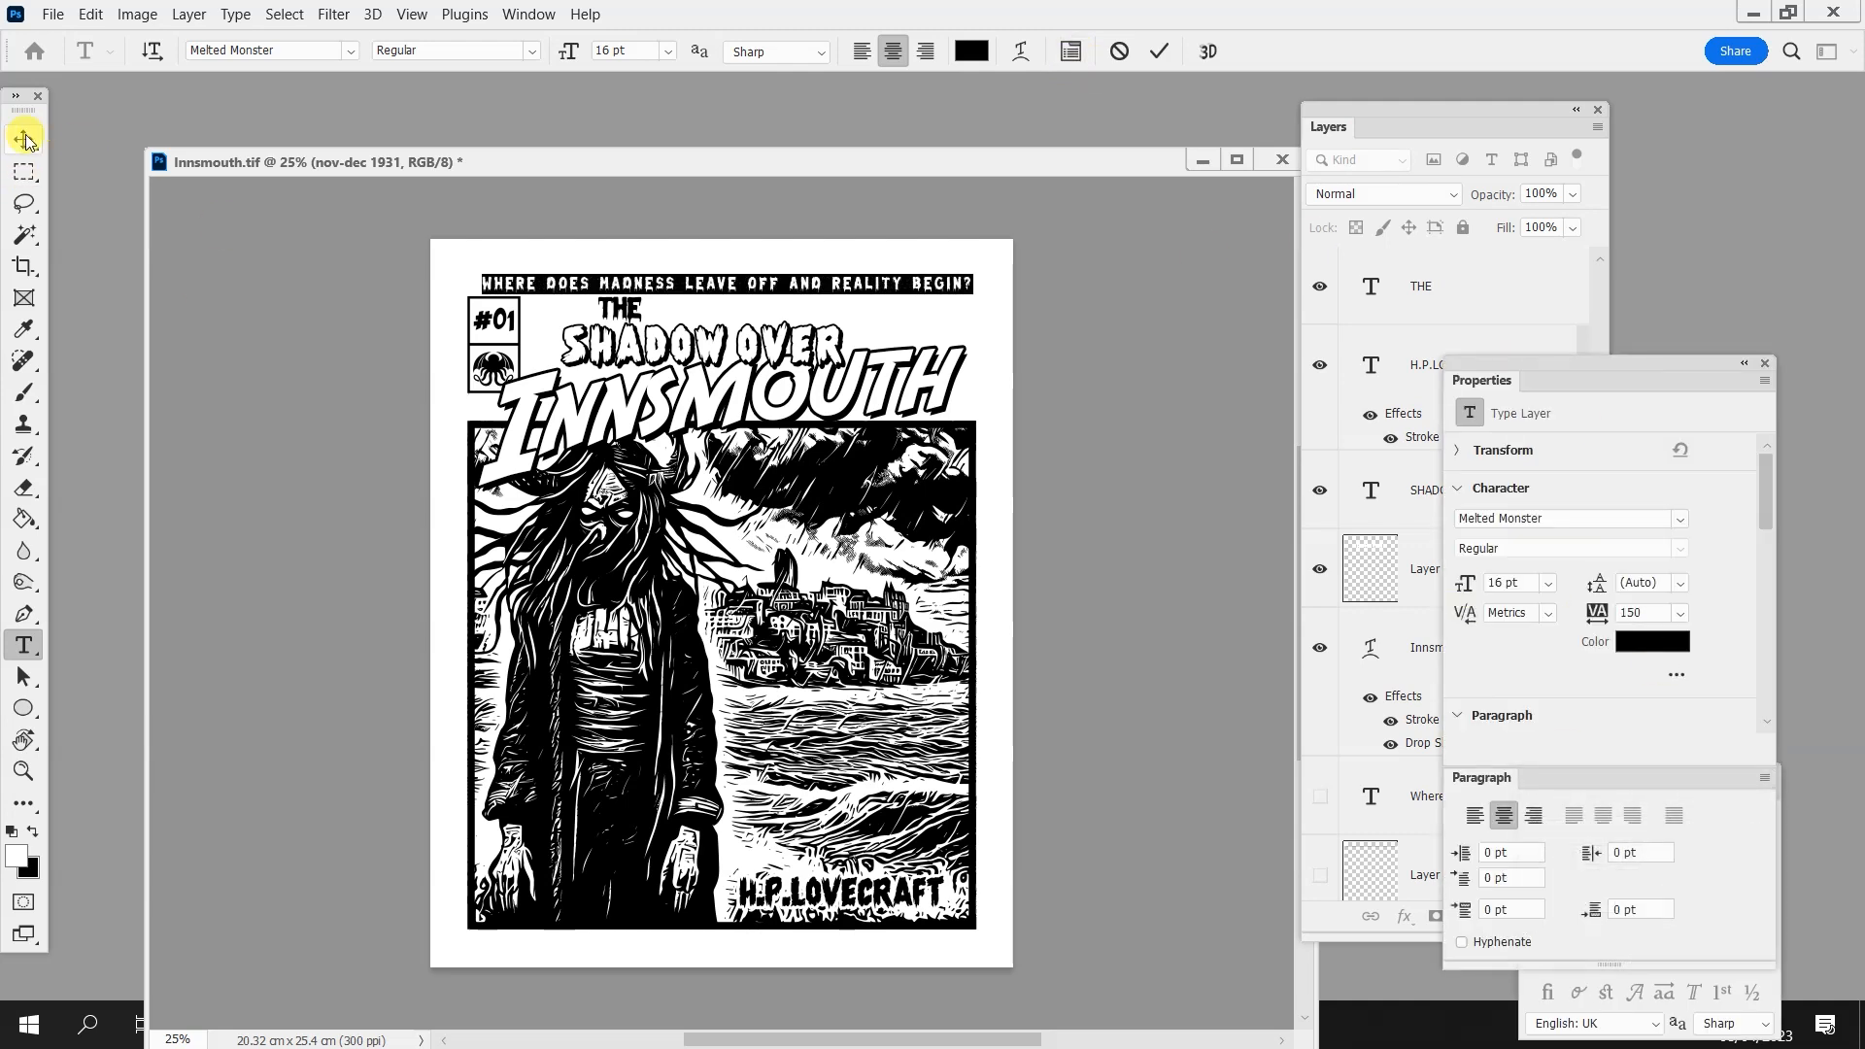
pyautogui.click(23, 139)
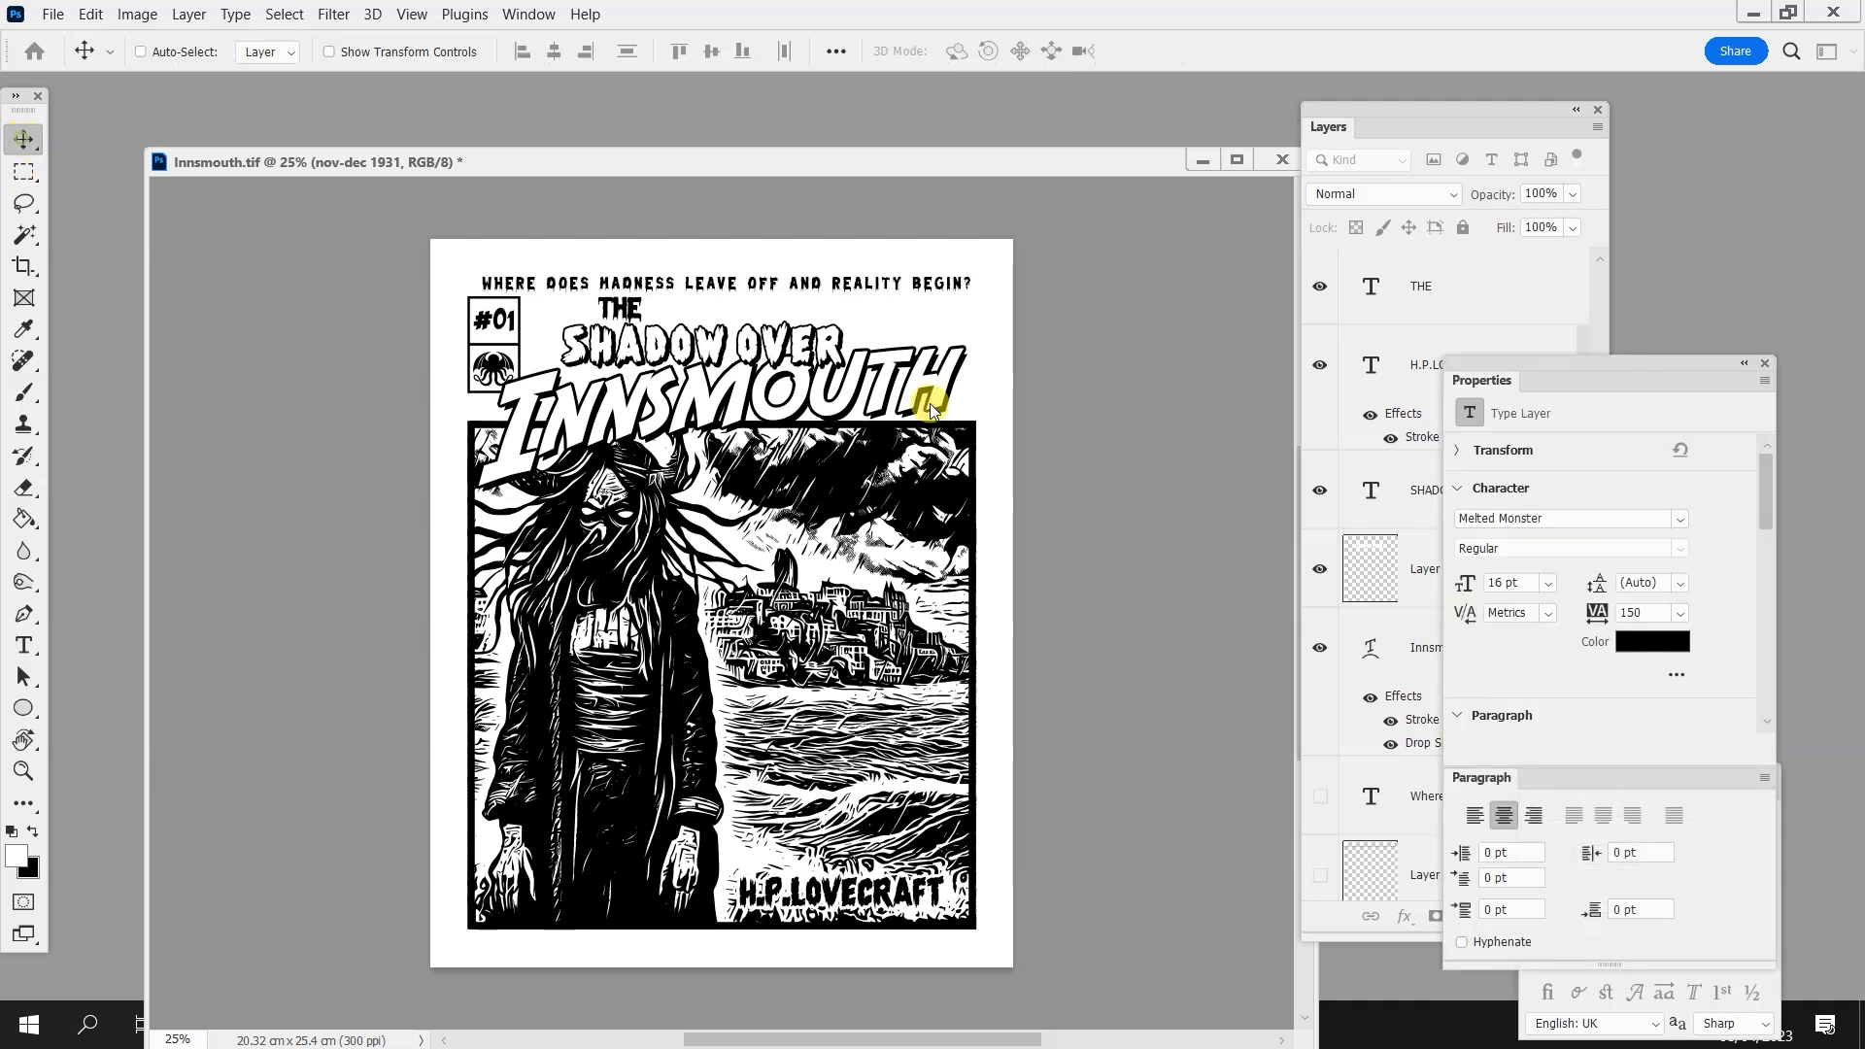
# Move the quote up into the white margin above the corner box and scale it to 16.64 pt, spanning the artwork's width
pyautogui.moveTo(738, 281); pyautogui.dragTo(741, 278)
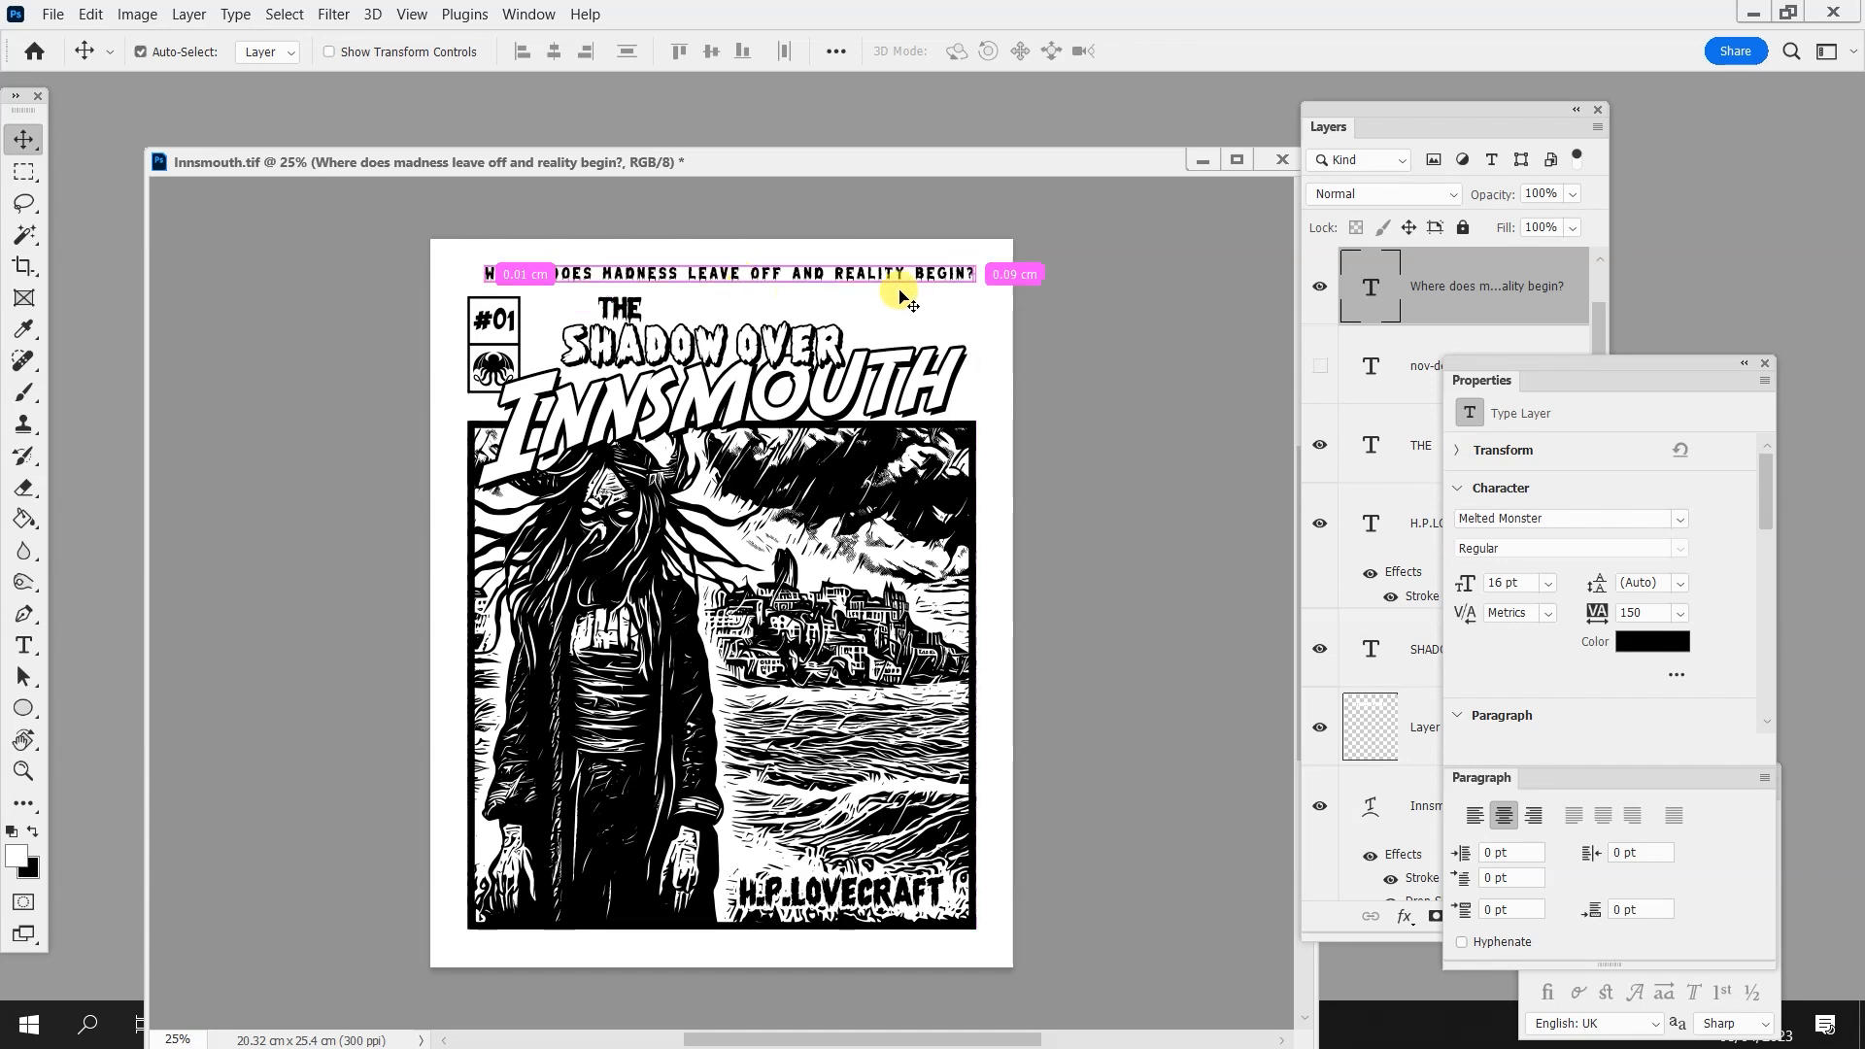
pyautogui.hotkey('ctrl', 't')
pyautogui.moveTo(975, 264); pyautogui.dragTo(977, 265)
pyautogui.press('Return')
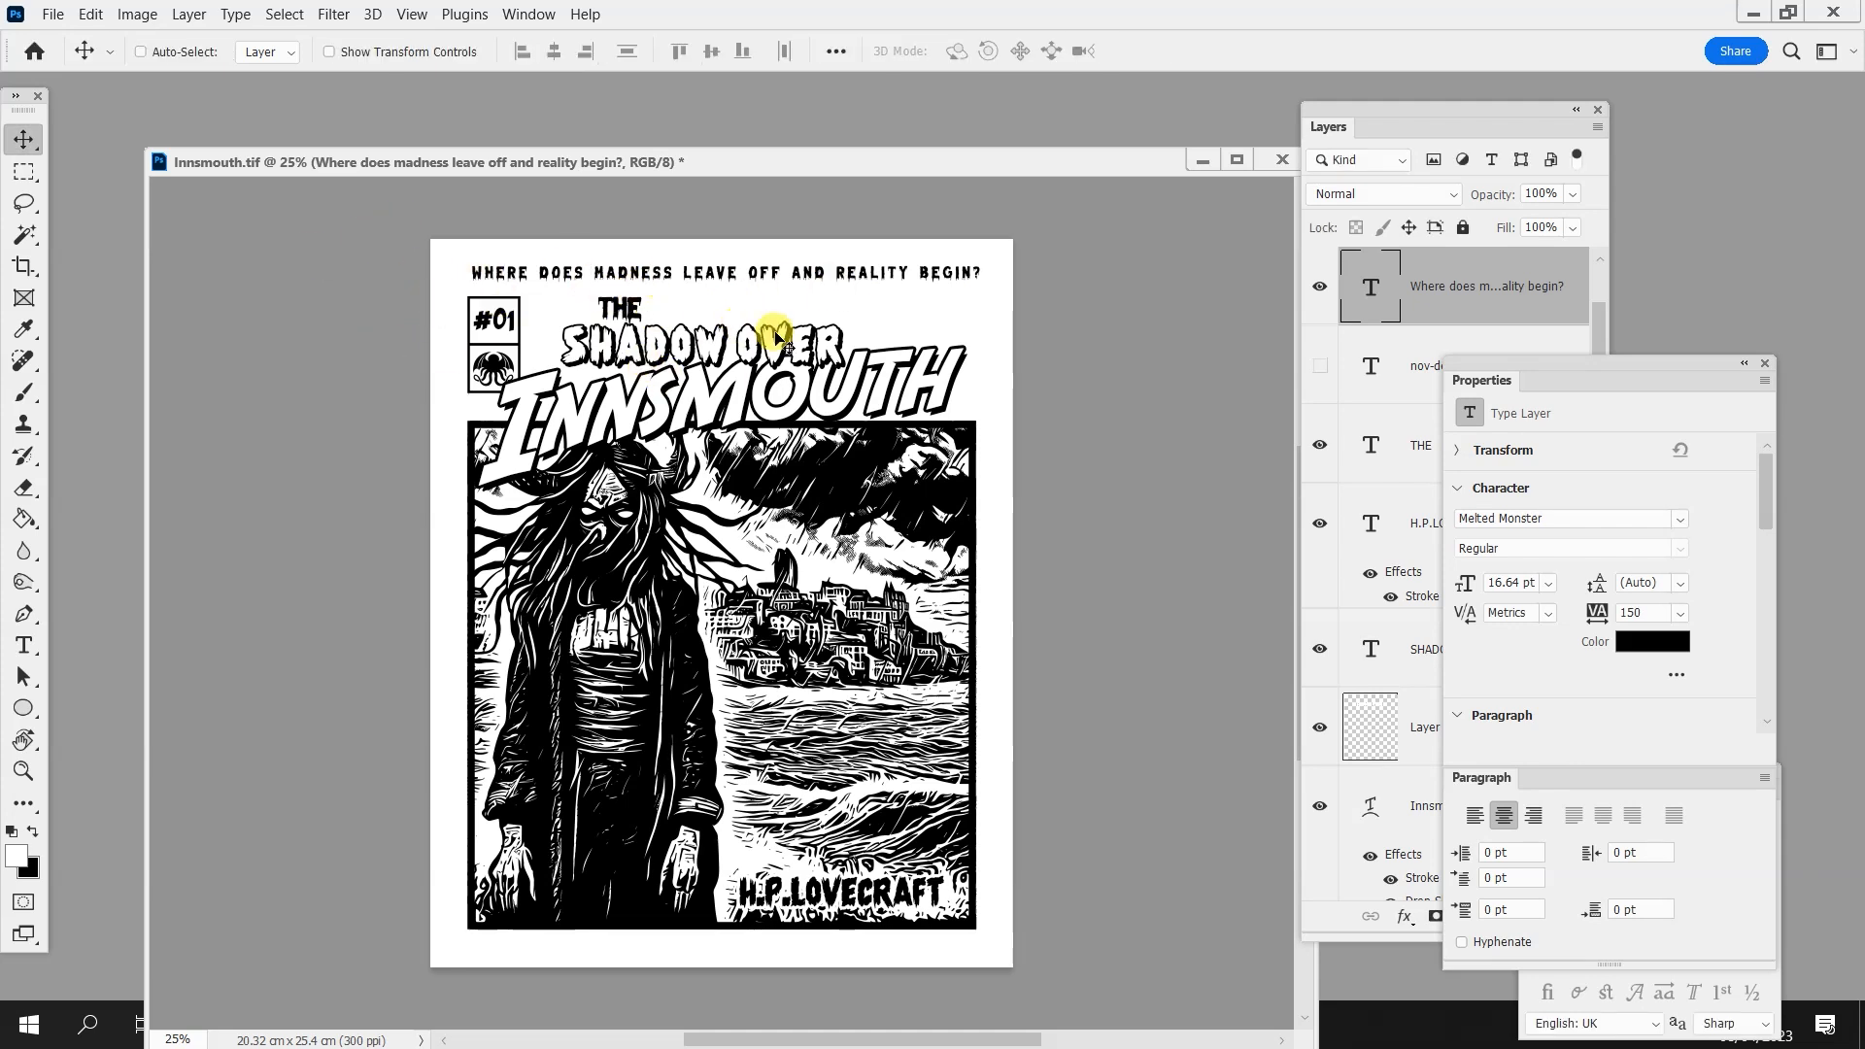
# Make a narrow rectangular selection along the full height of the page's left edge
pyautogui.press('m')
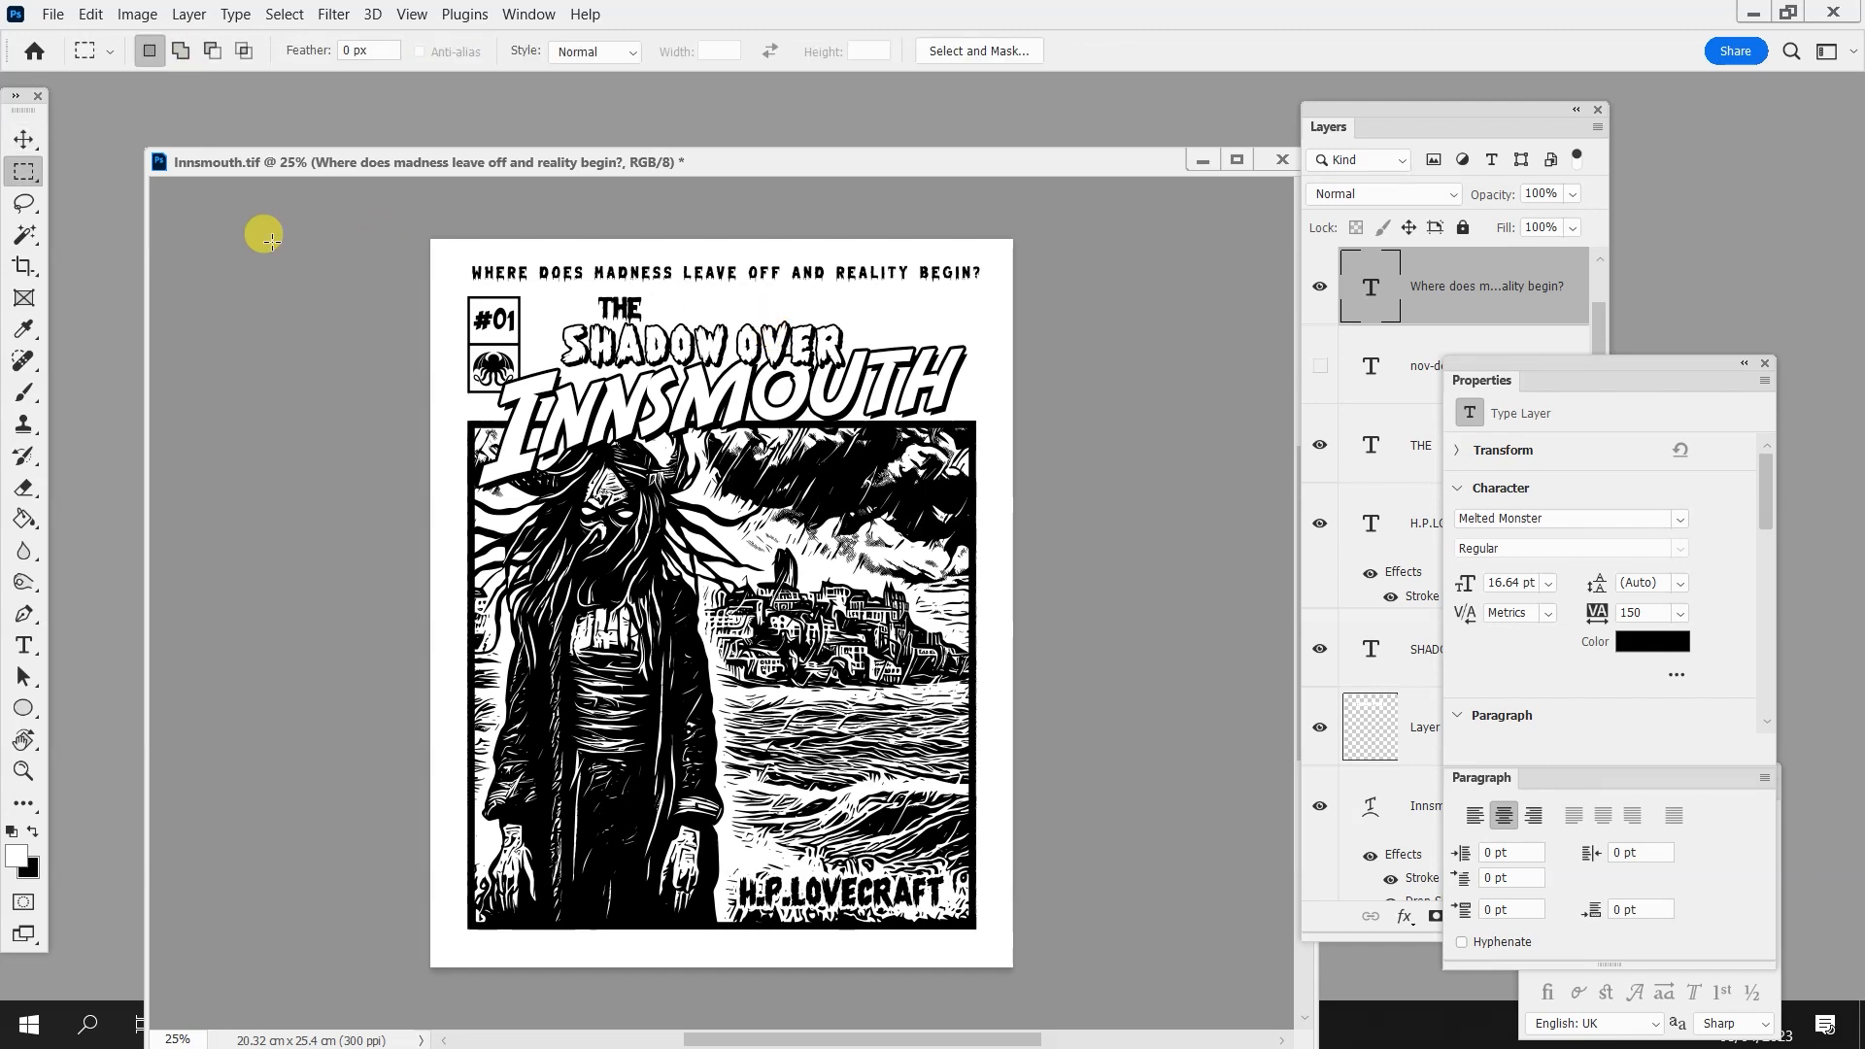
pyautogui.moveTo(417, 213); pyautogui.dragTo(439, 1030)
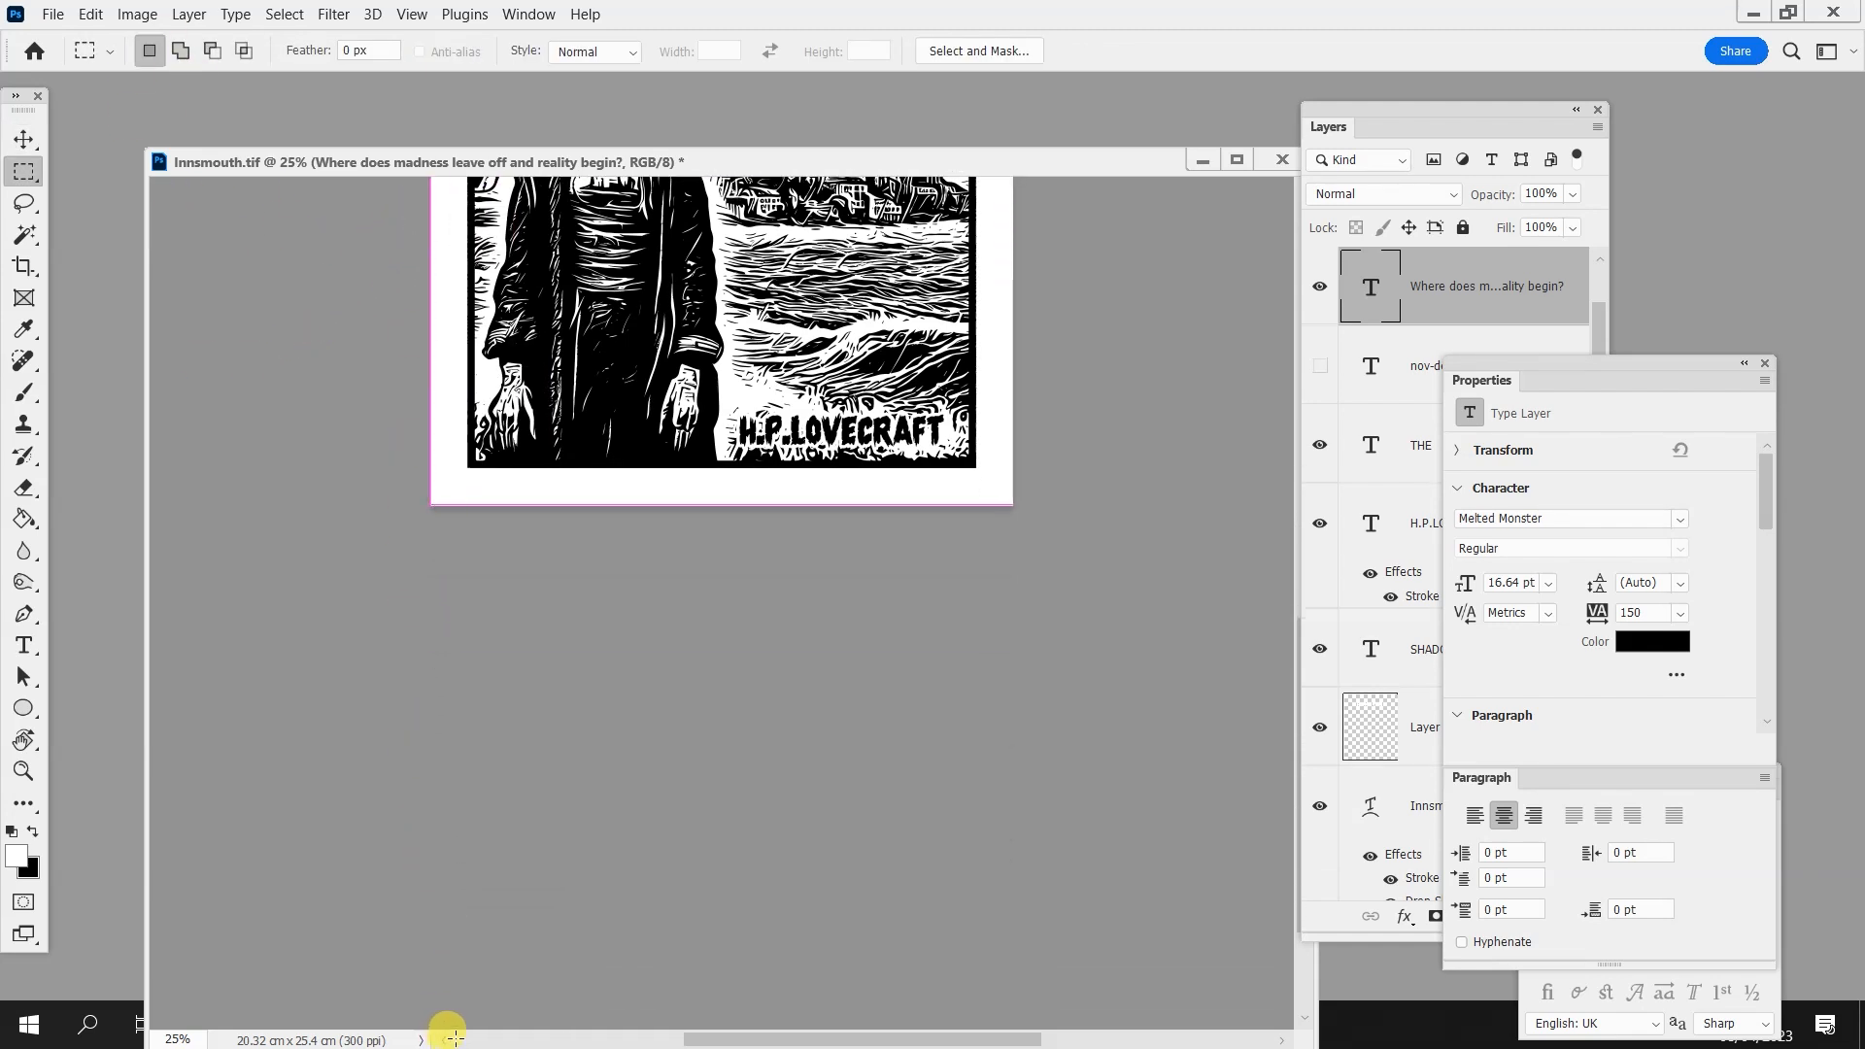
pyautogui.scroll(4, 681, 670)
pyautogui.scroll(-1, 678, 845)
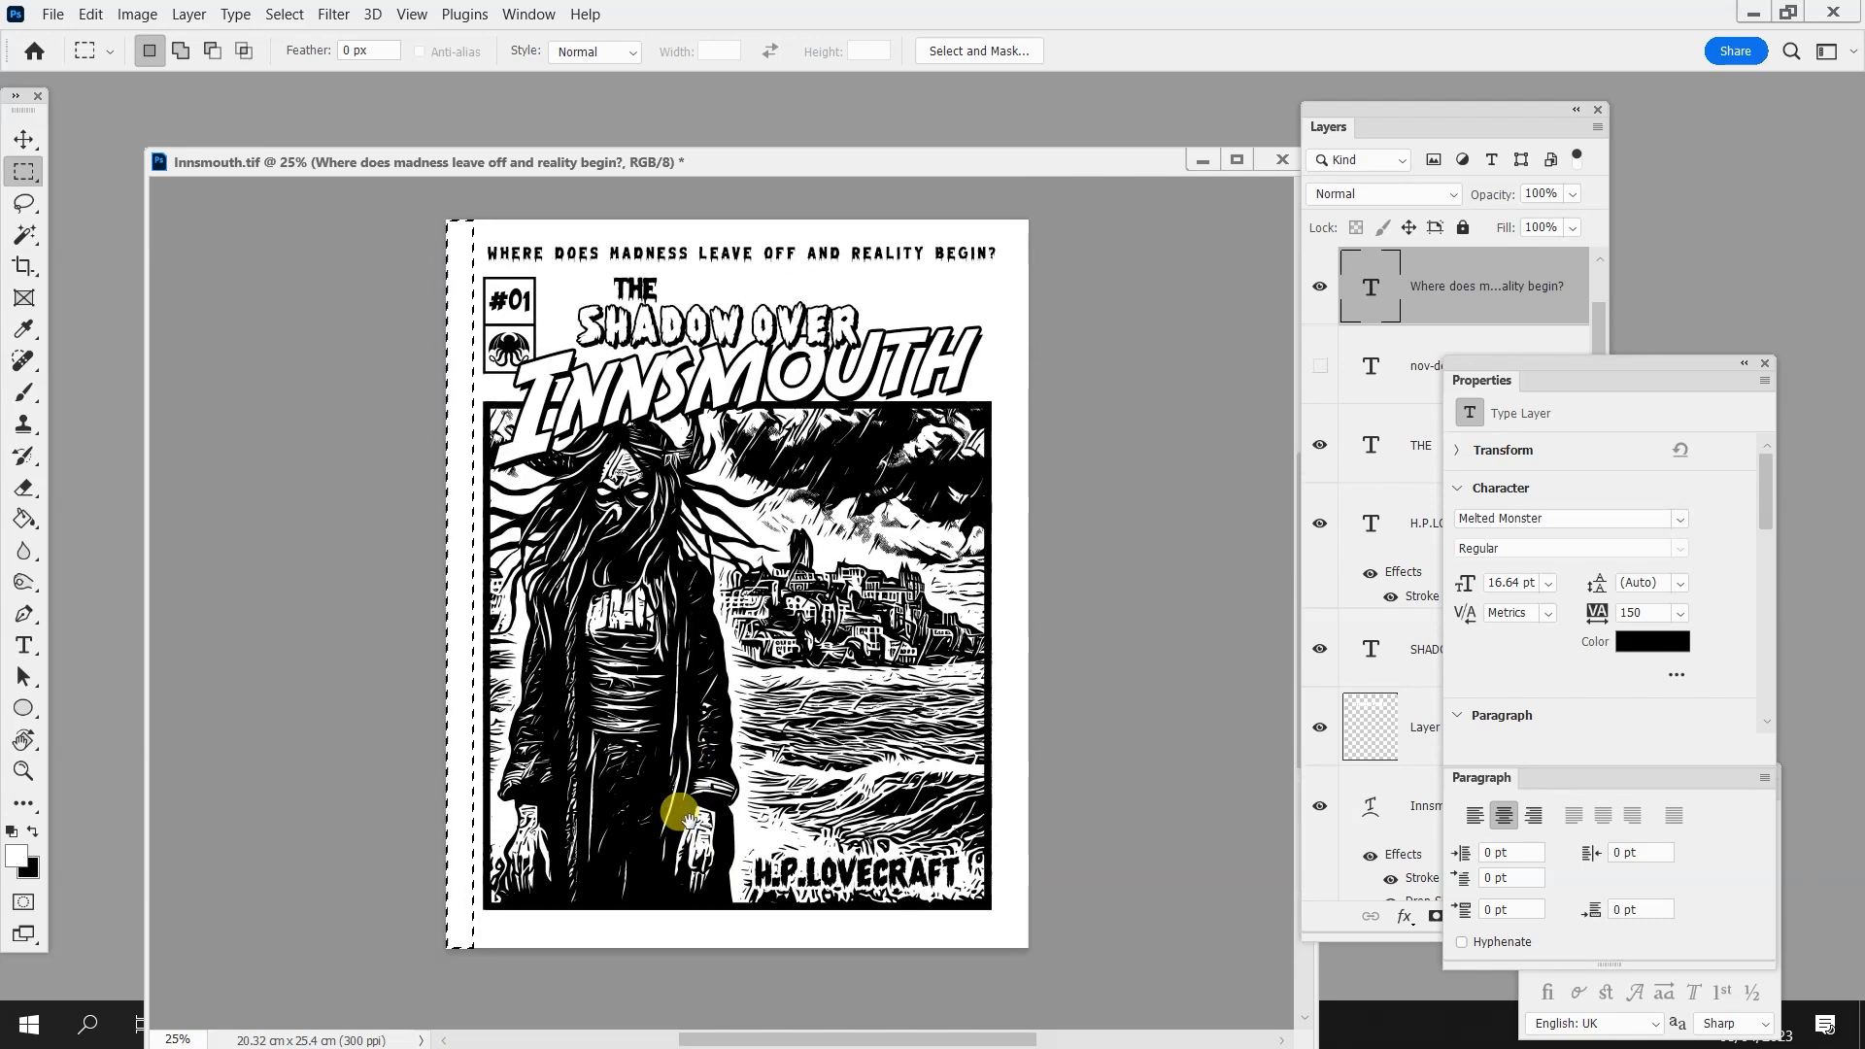
# Fill the selected edge strip with black on a new layer and duplicate it along the other three page edges as a border
pyautogui.moveTo(1493, 114); pyautogui.dragTo(1431, 109)
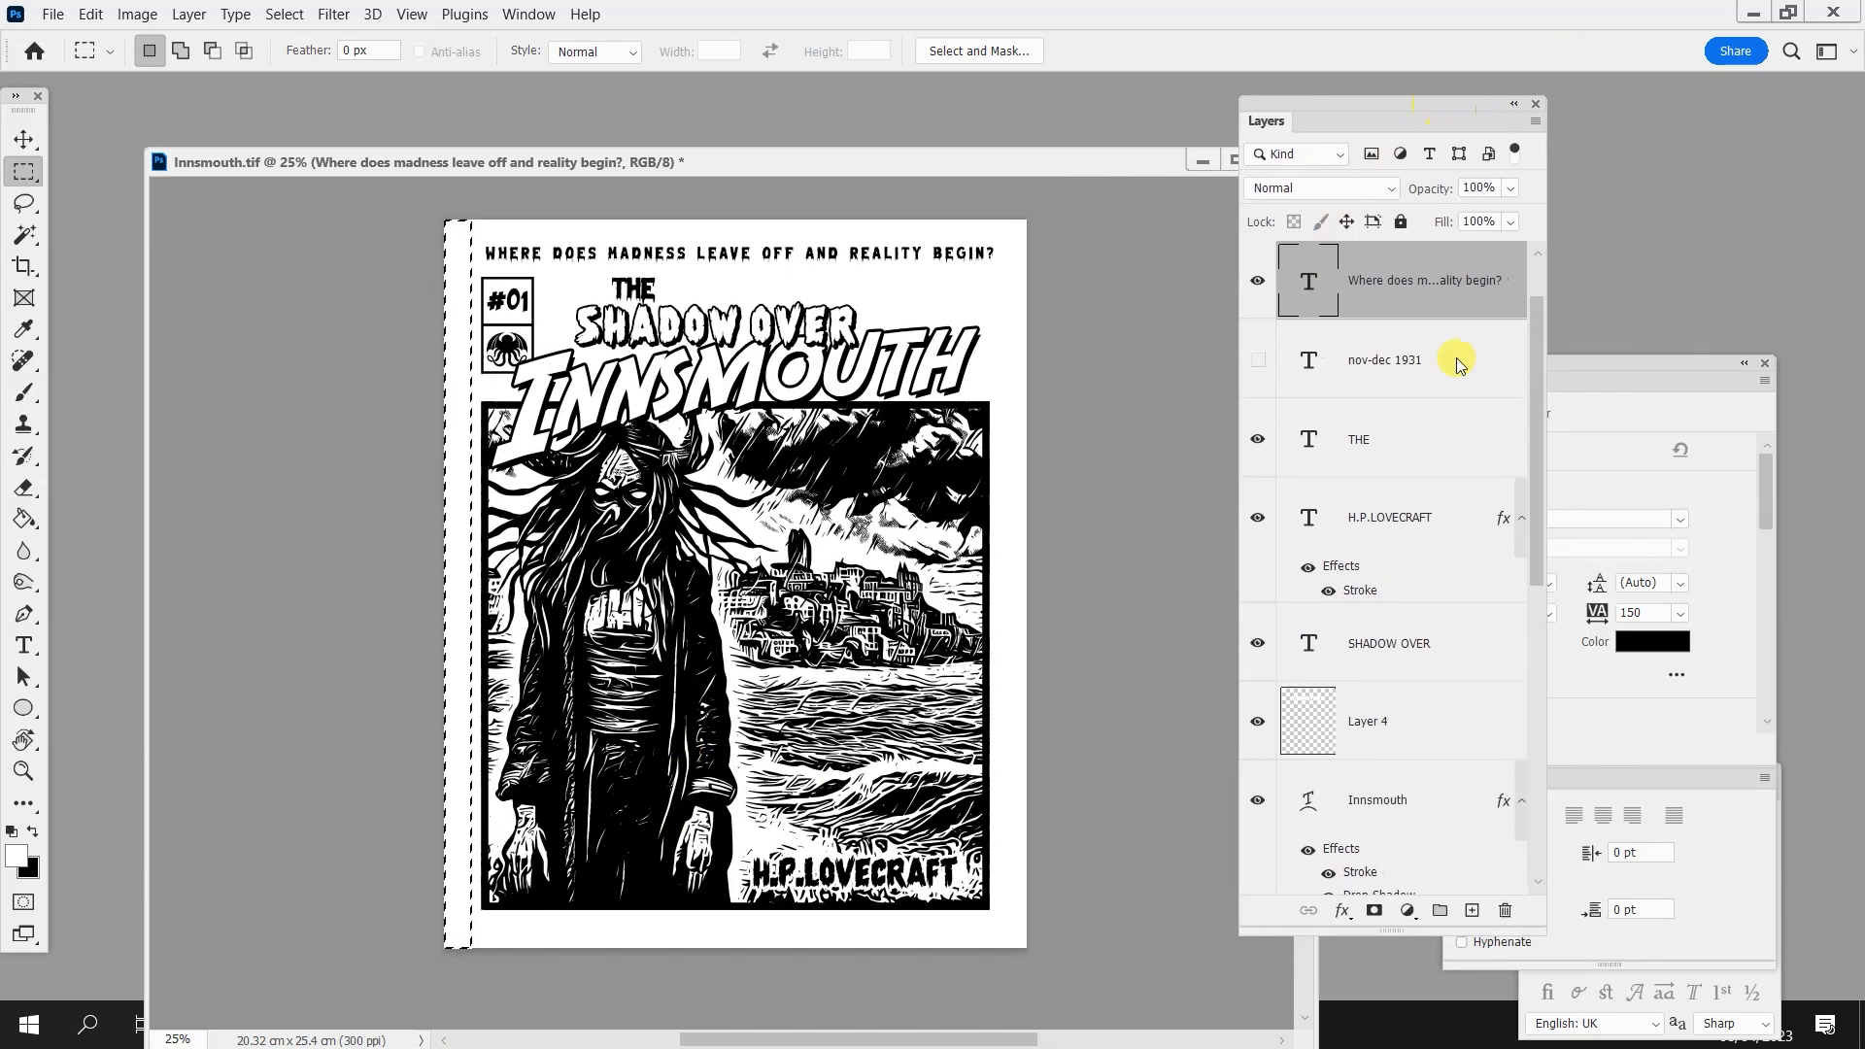
pyautogui.click(1471, 910)
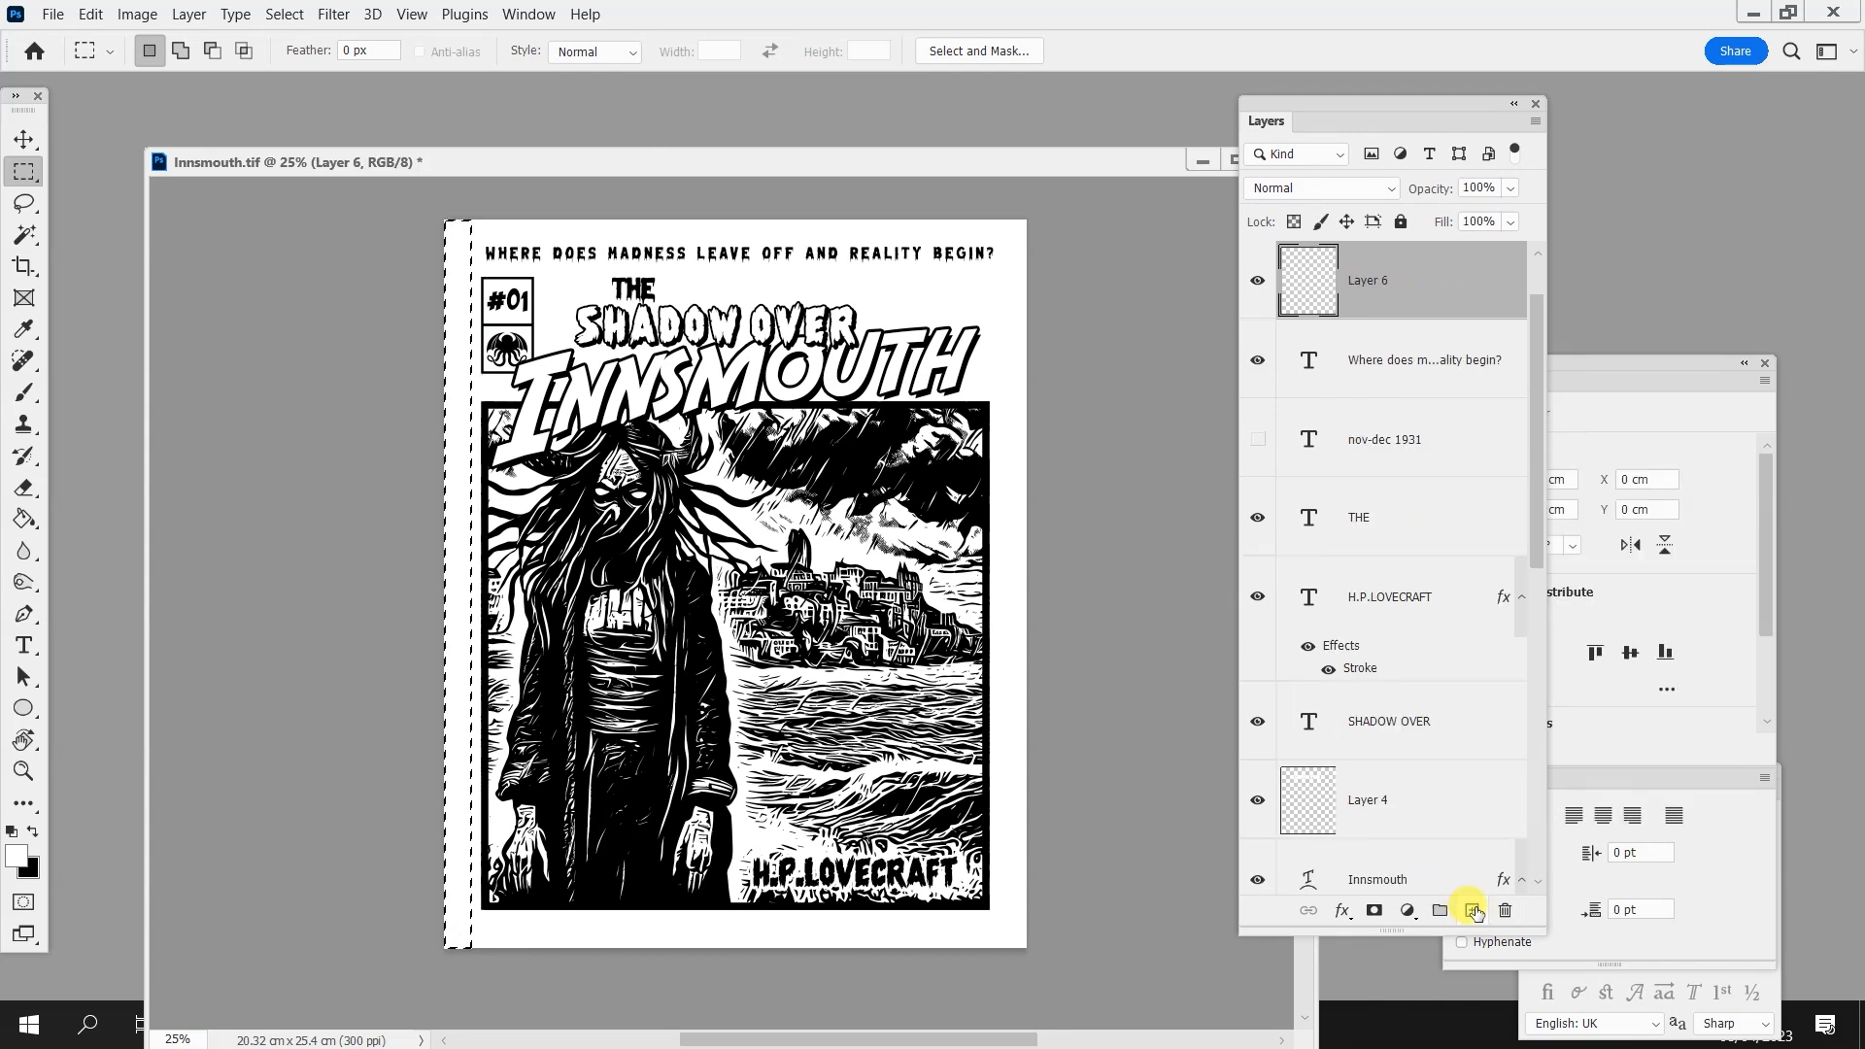
pyautogui.press('g')
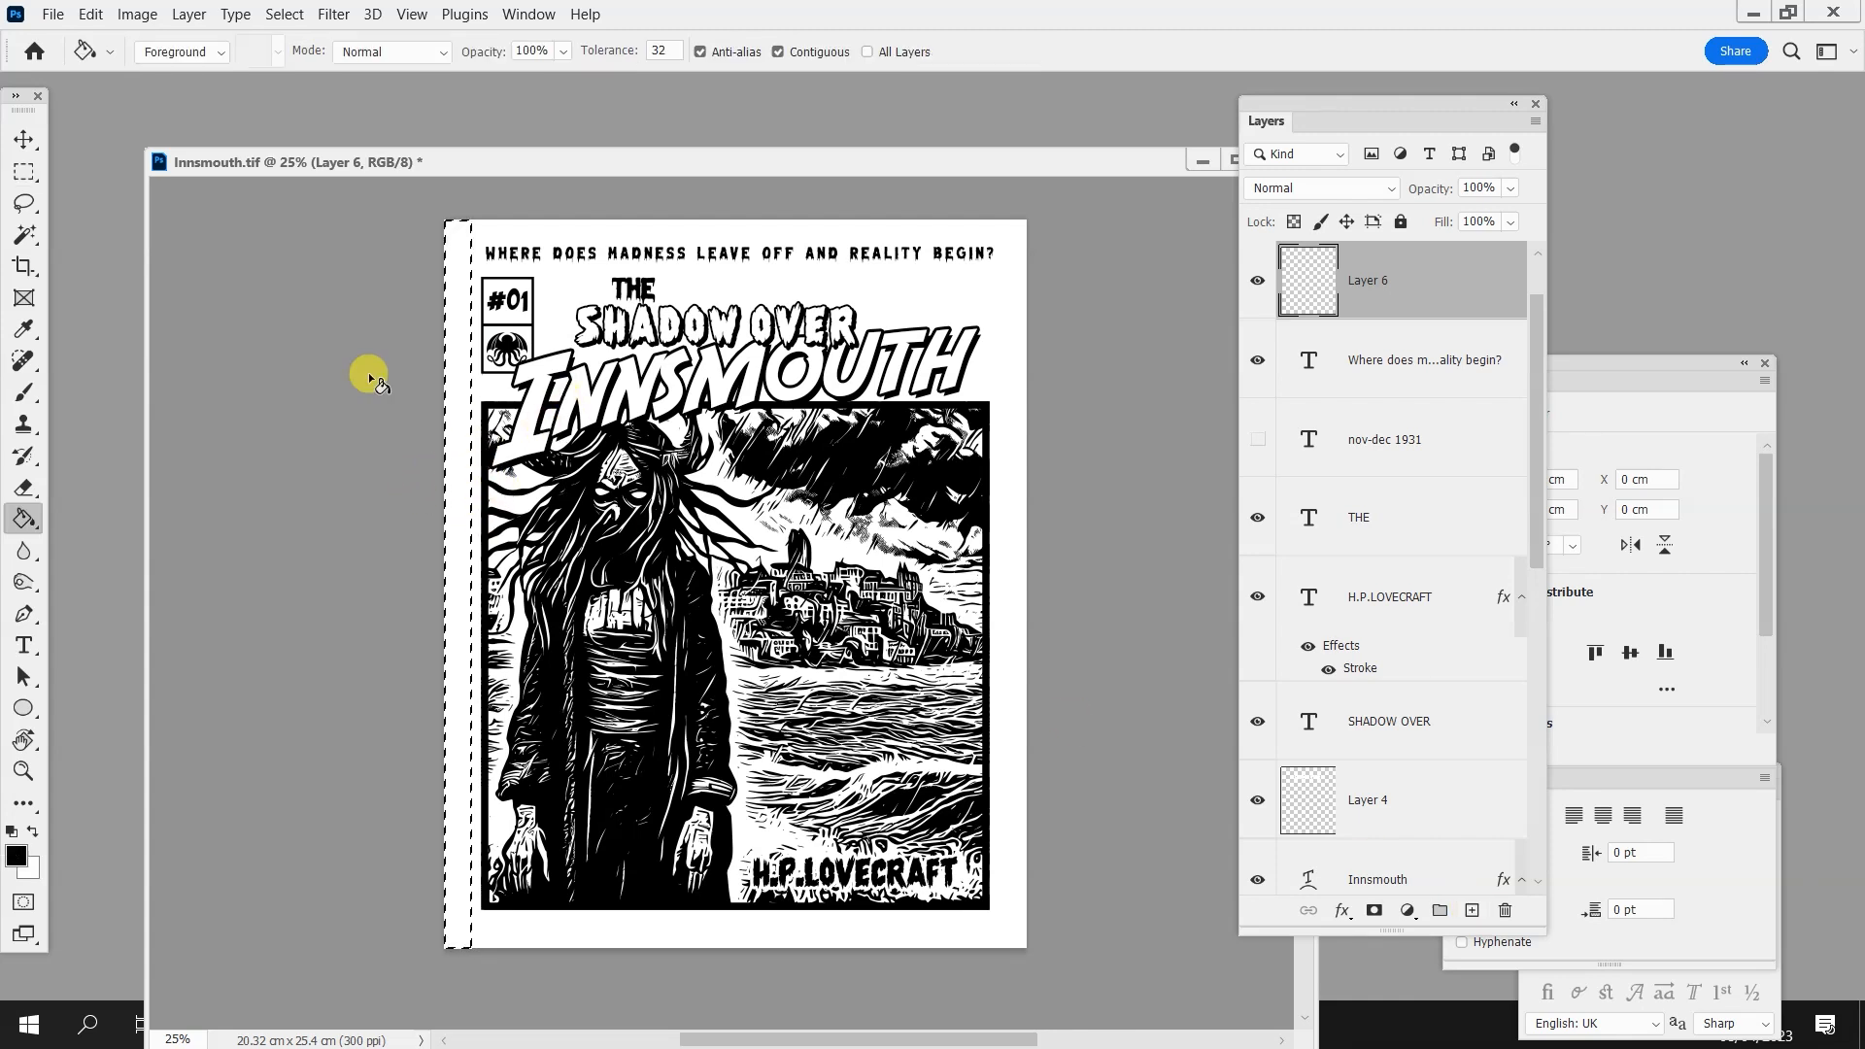
pyautogui.click(453, 420)
pyautogui.hotkey('ctrl', 'd')
pyautogui.moveTo(1337, 253); pyautogui.dragTo(1472, 910)
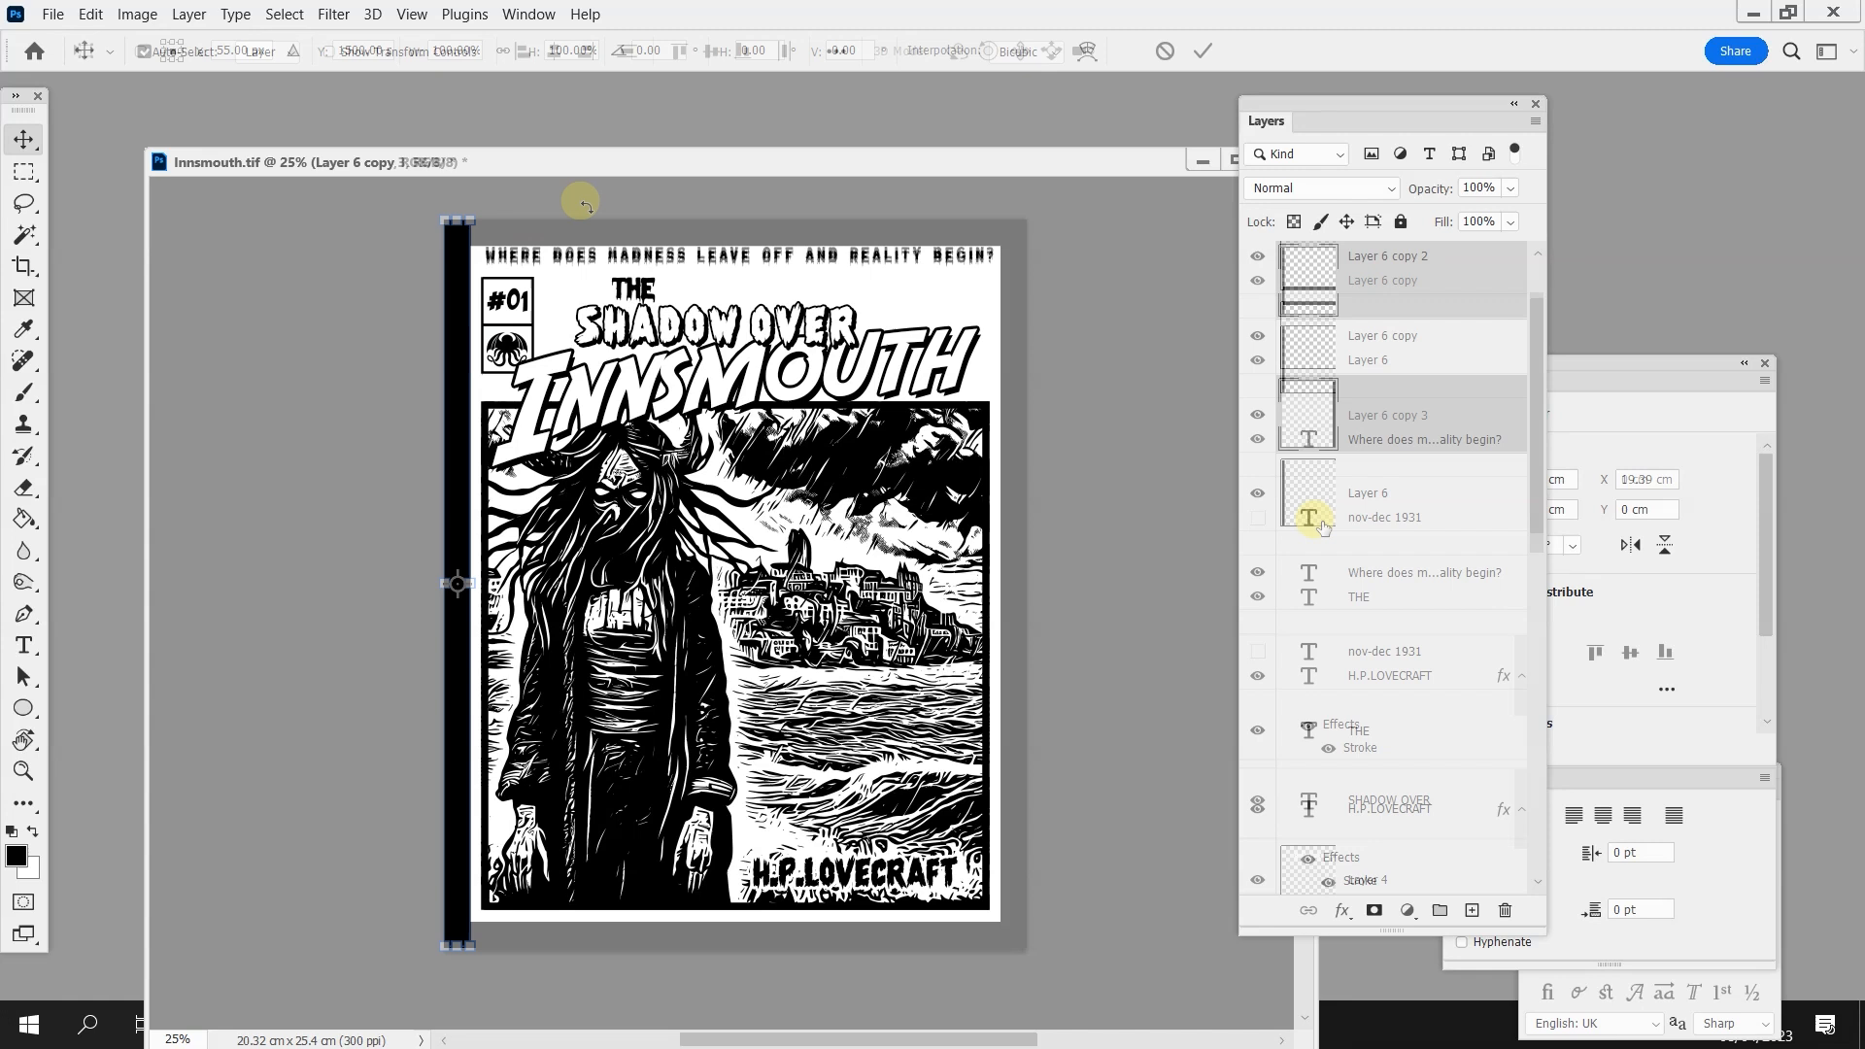
# Draw a straight horizontal path just below the quote, running from the left border strip to the right one
pyautogui.click(1323, 532)
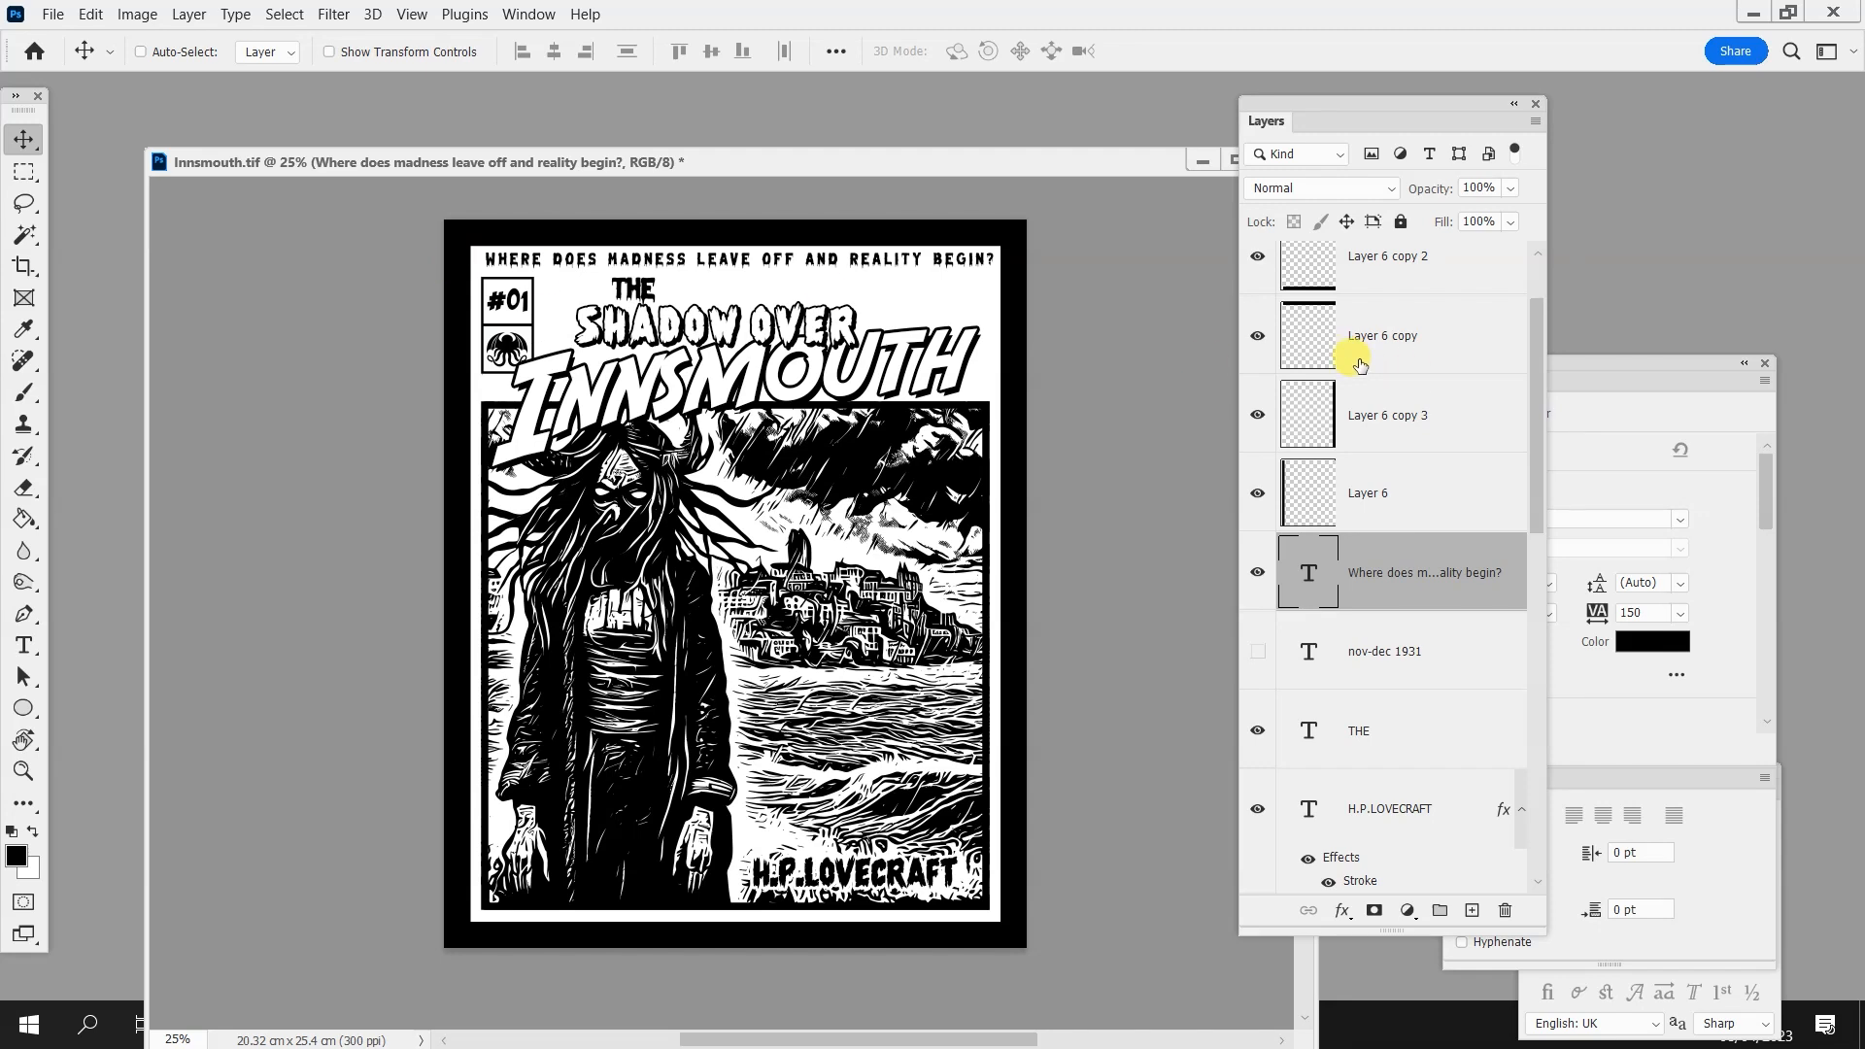
pyautogui.press('p')
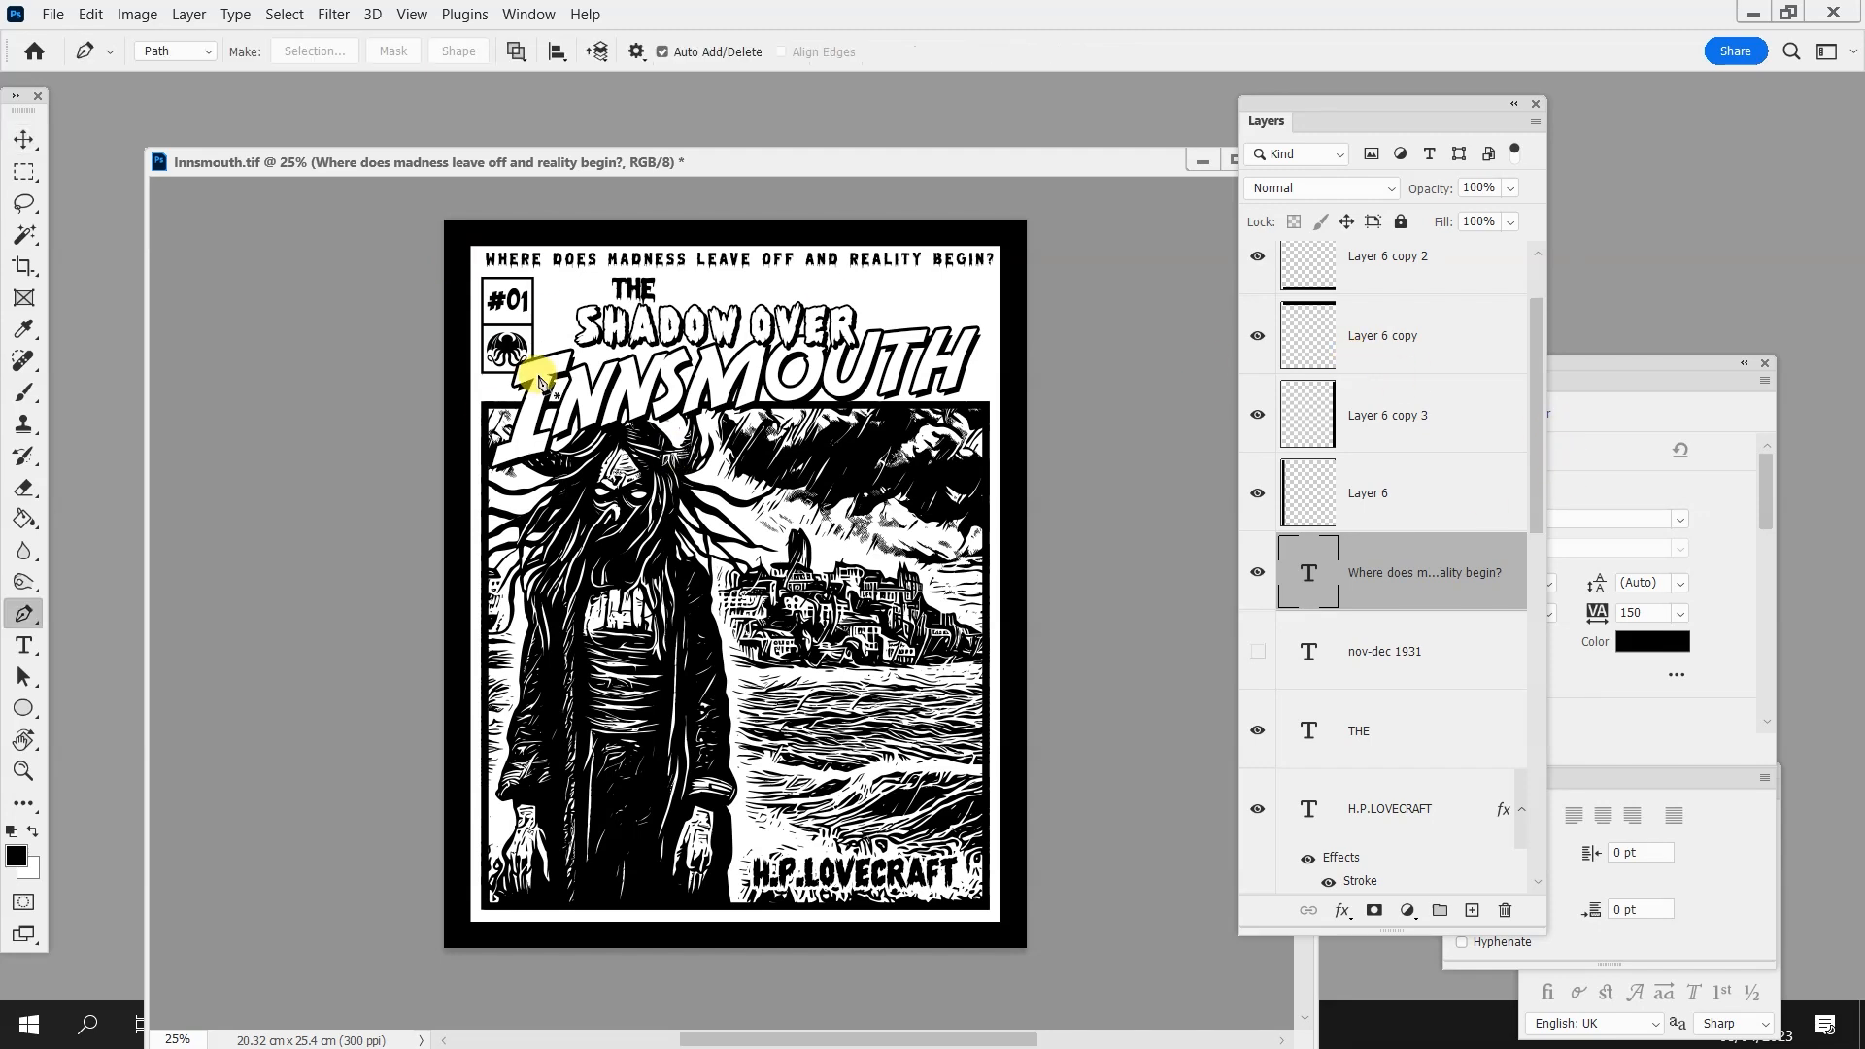
pyautogui.click(466, 269)
pyautogui.click(1007, 268)
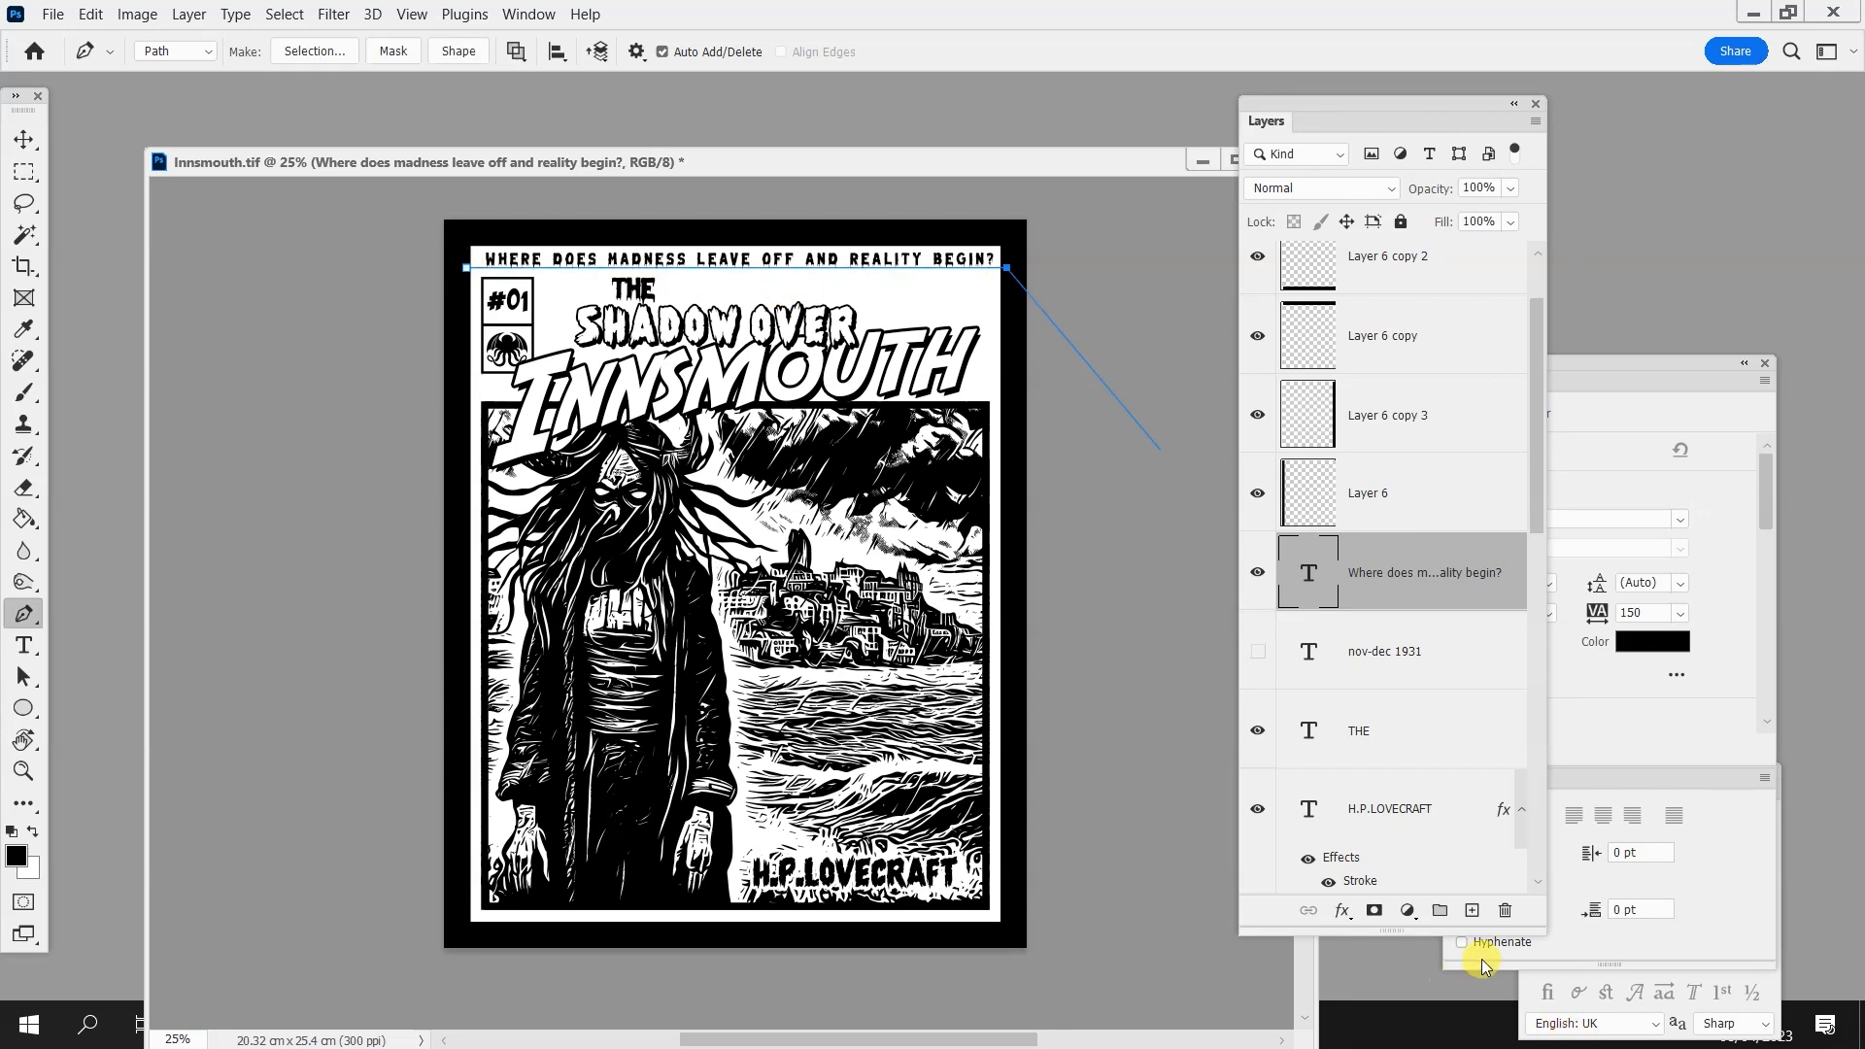
# Stroke the path in black with a size 10 brush on a new layer above the quote, and deselect the path
pyautogui.click(1471, 910)
pyautogui.press('b')
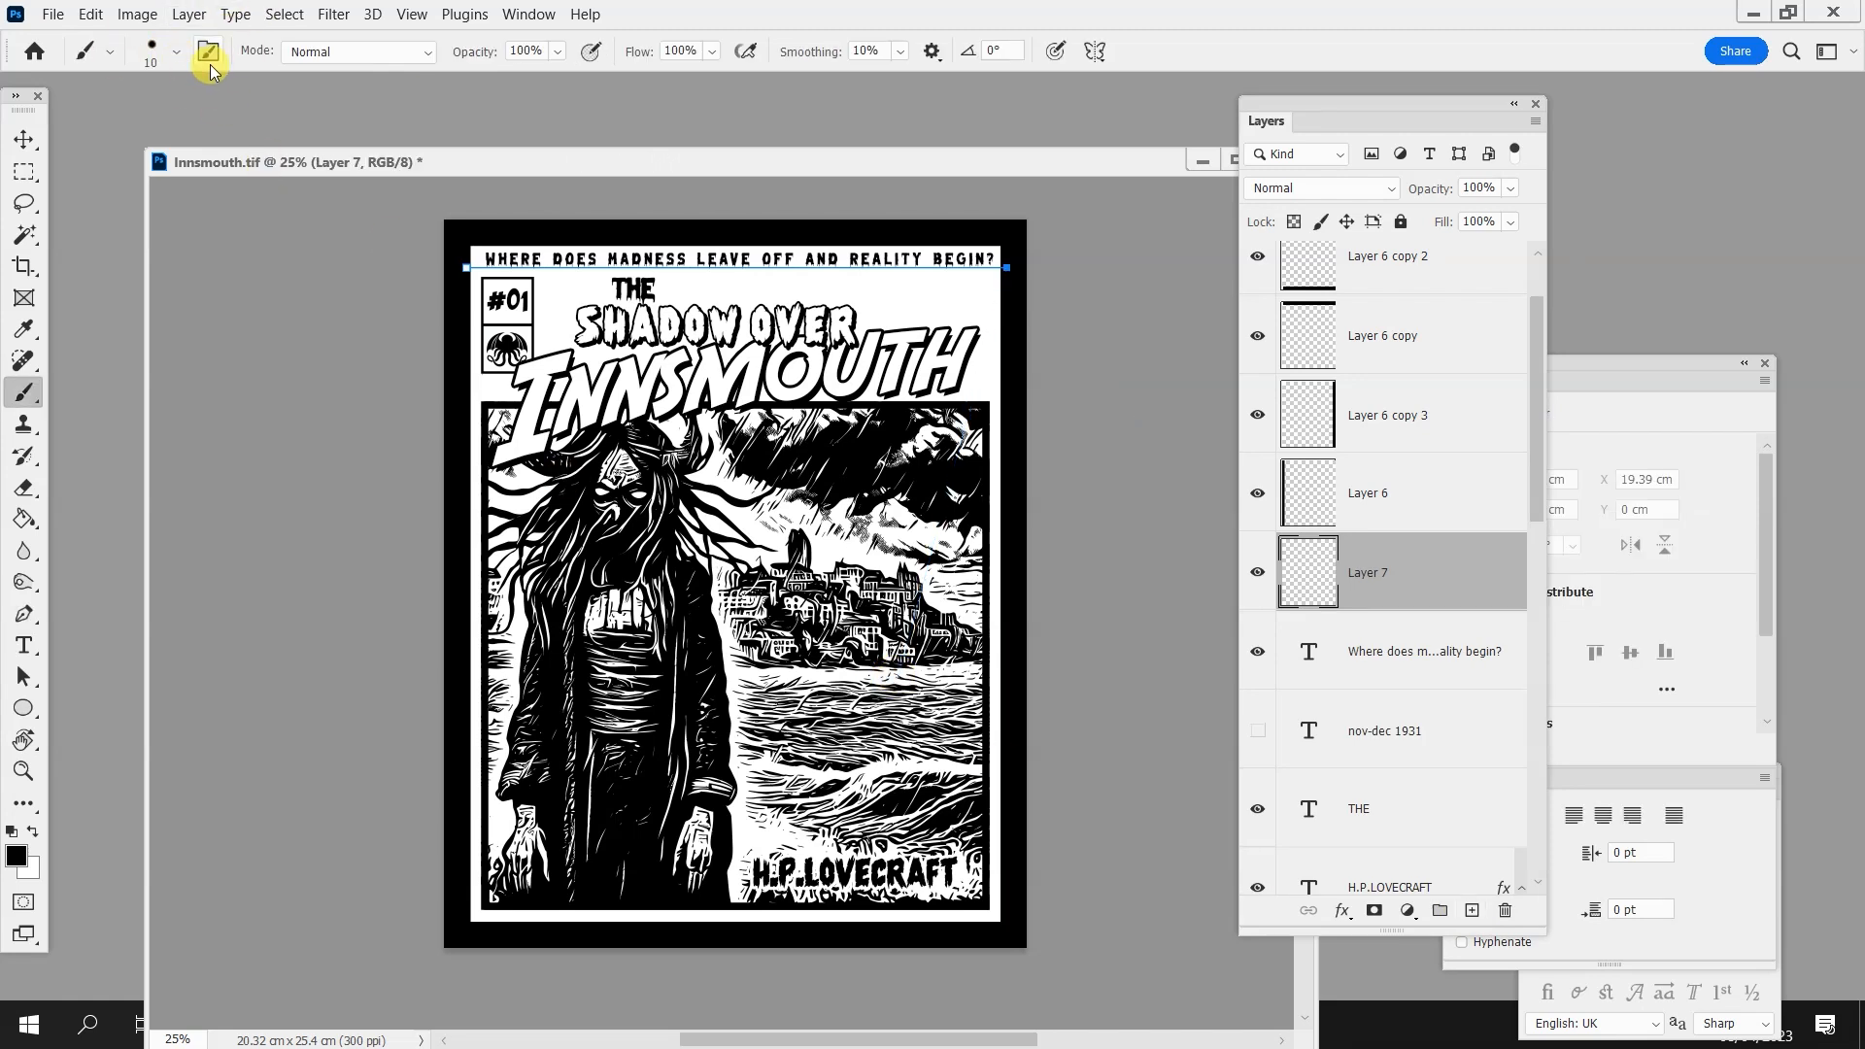
pyautogui.click(528, 13)
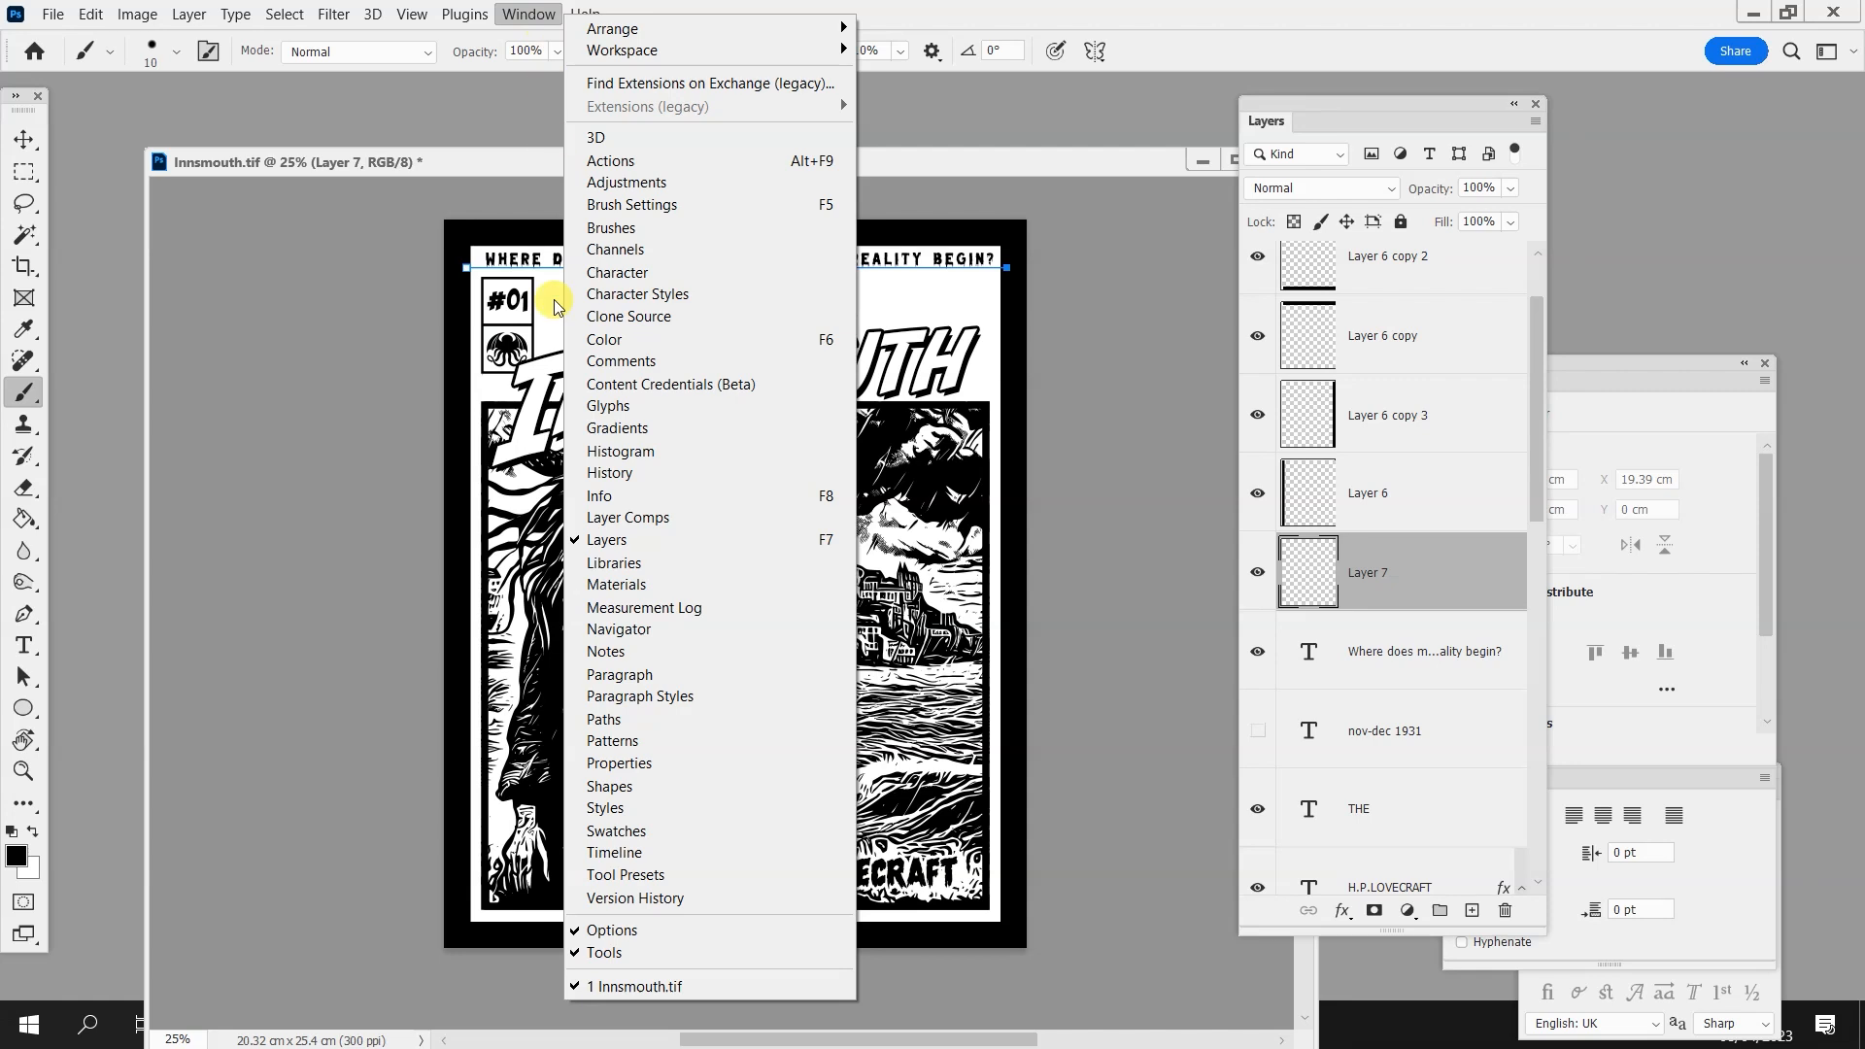
pyautogui.click(618, 721)
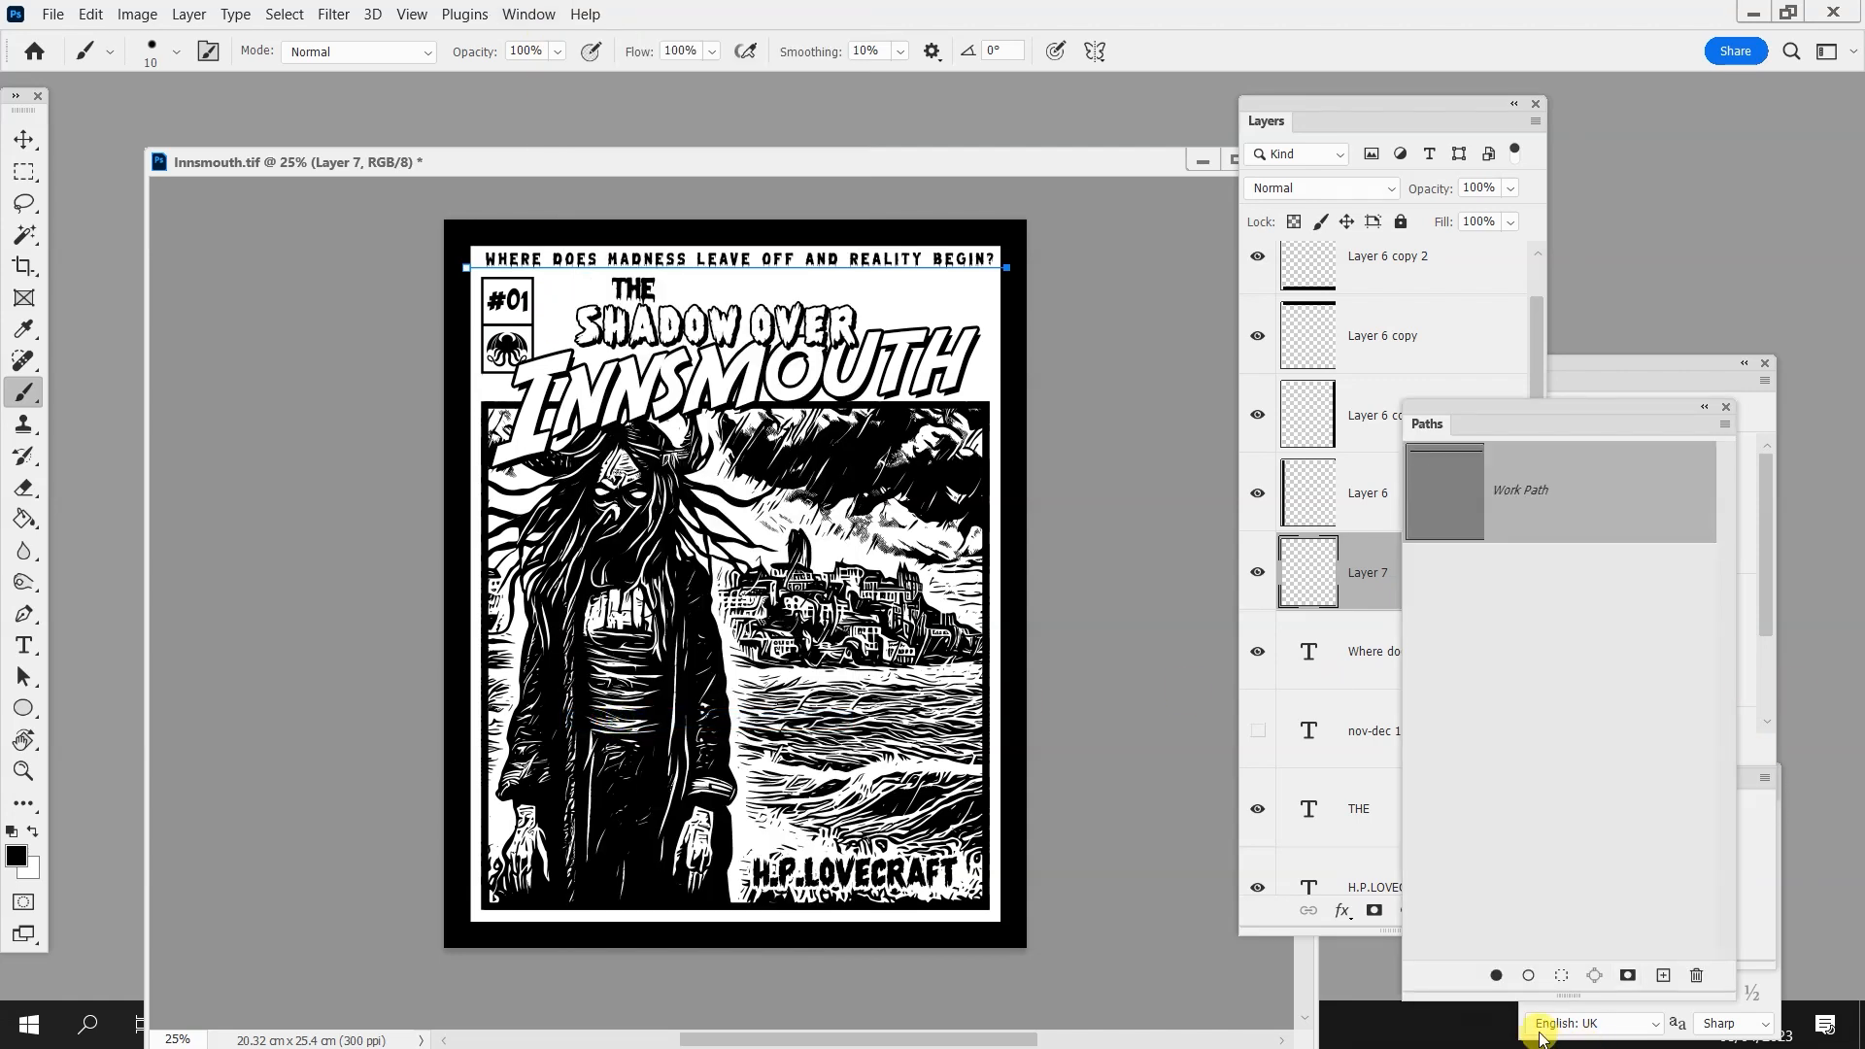
pyautogui.click(1528, 976)
pyautogui.click(1613, 707)
pyautogui.press('v')
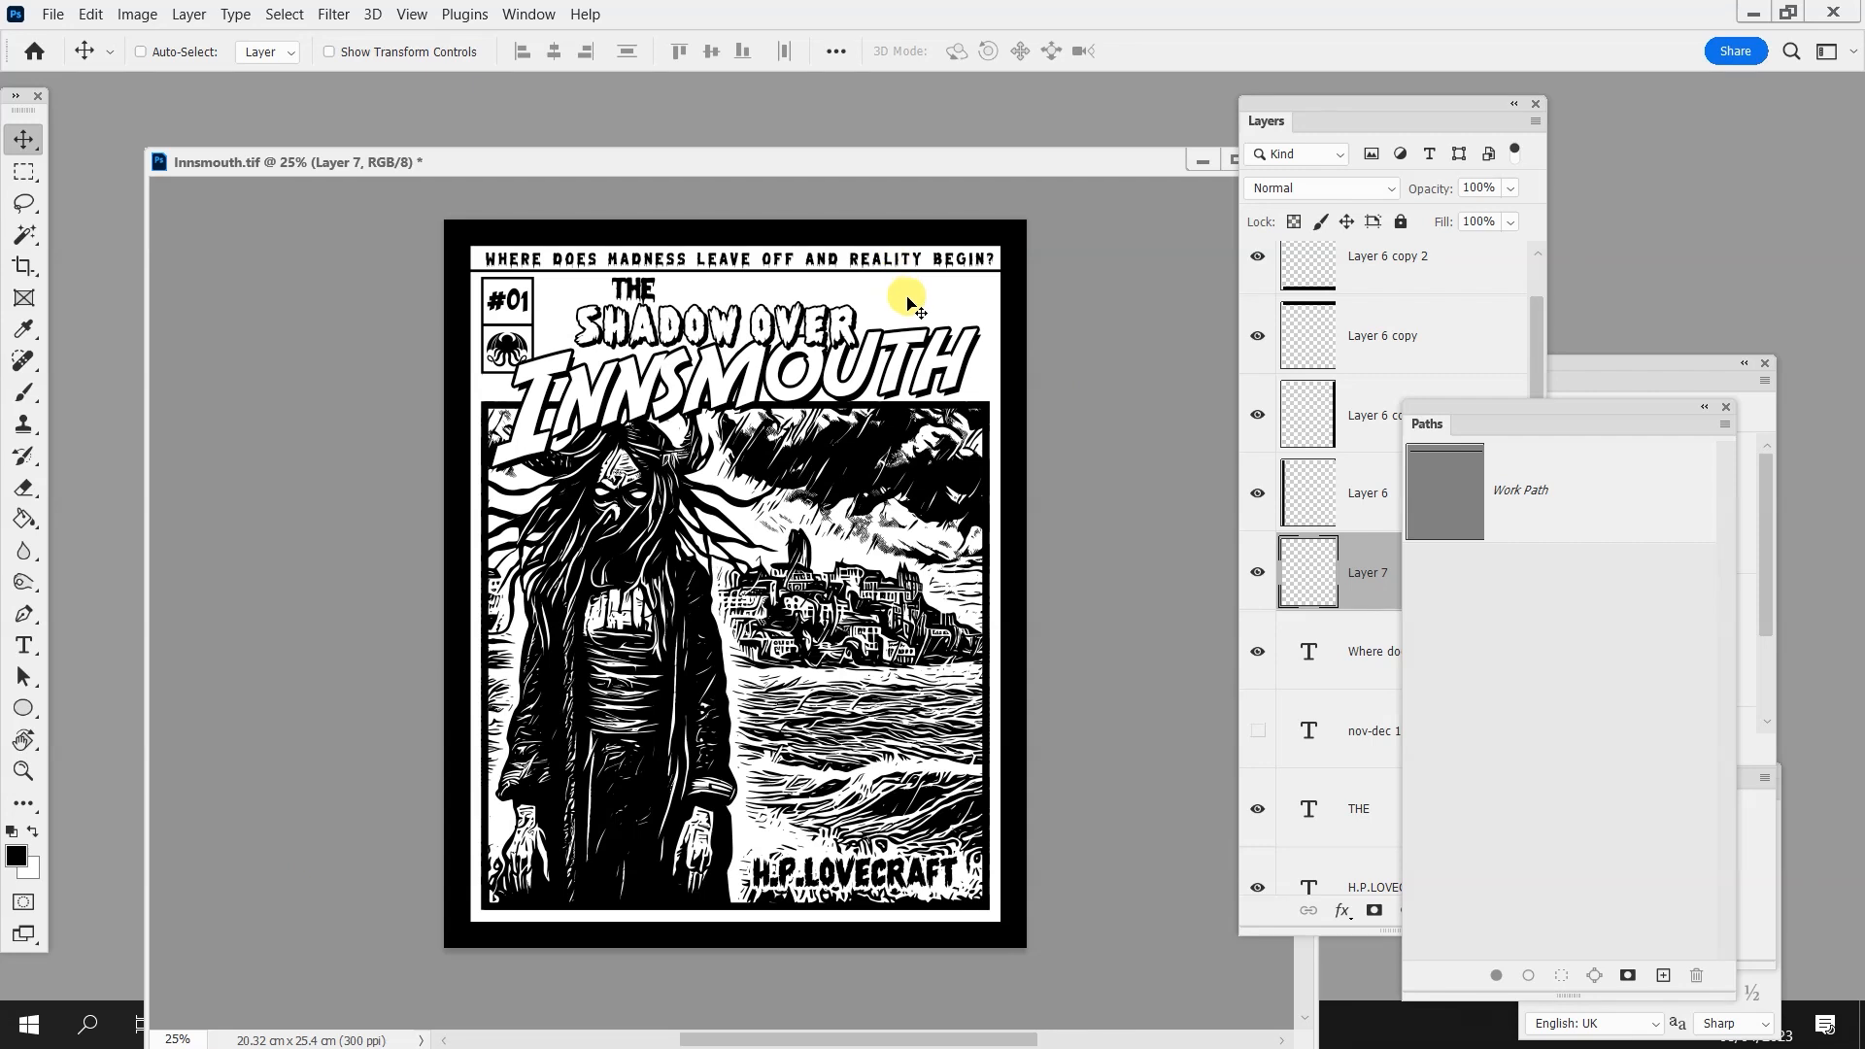
# Look up the novella's writing date in a Google search and add "NOV-DEC 1931" in 17.27 pt Comic Sans MS Bold above the title's right end
pyautogui.moveTo(879, 162); pyautogui.dragTo(883, 97)
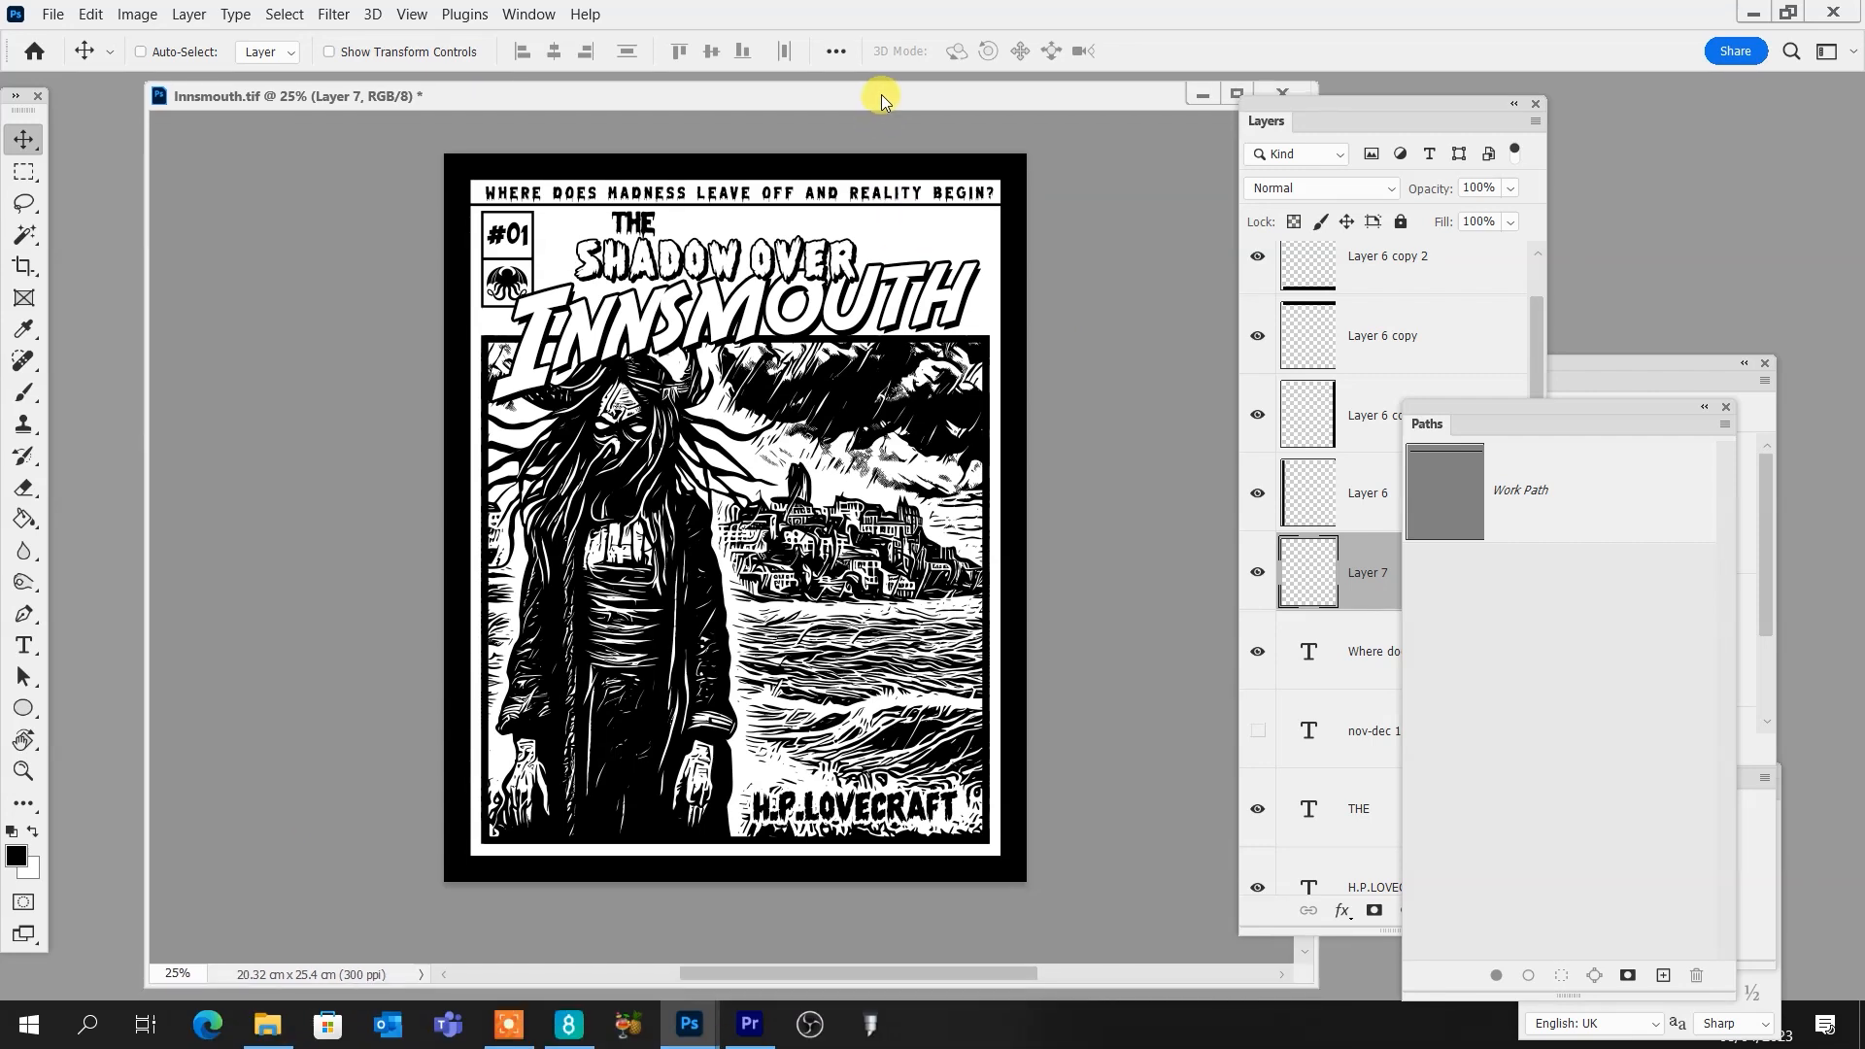
pyautogui.click(537, 892)
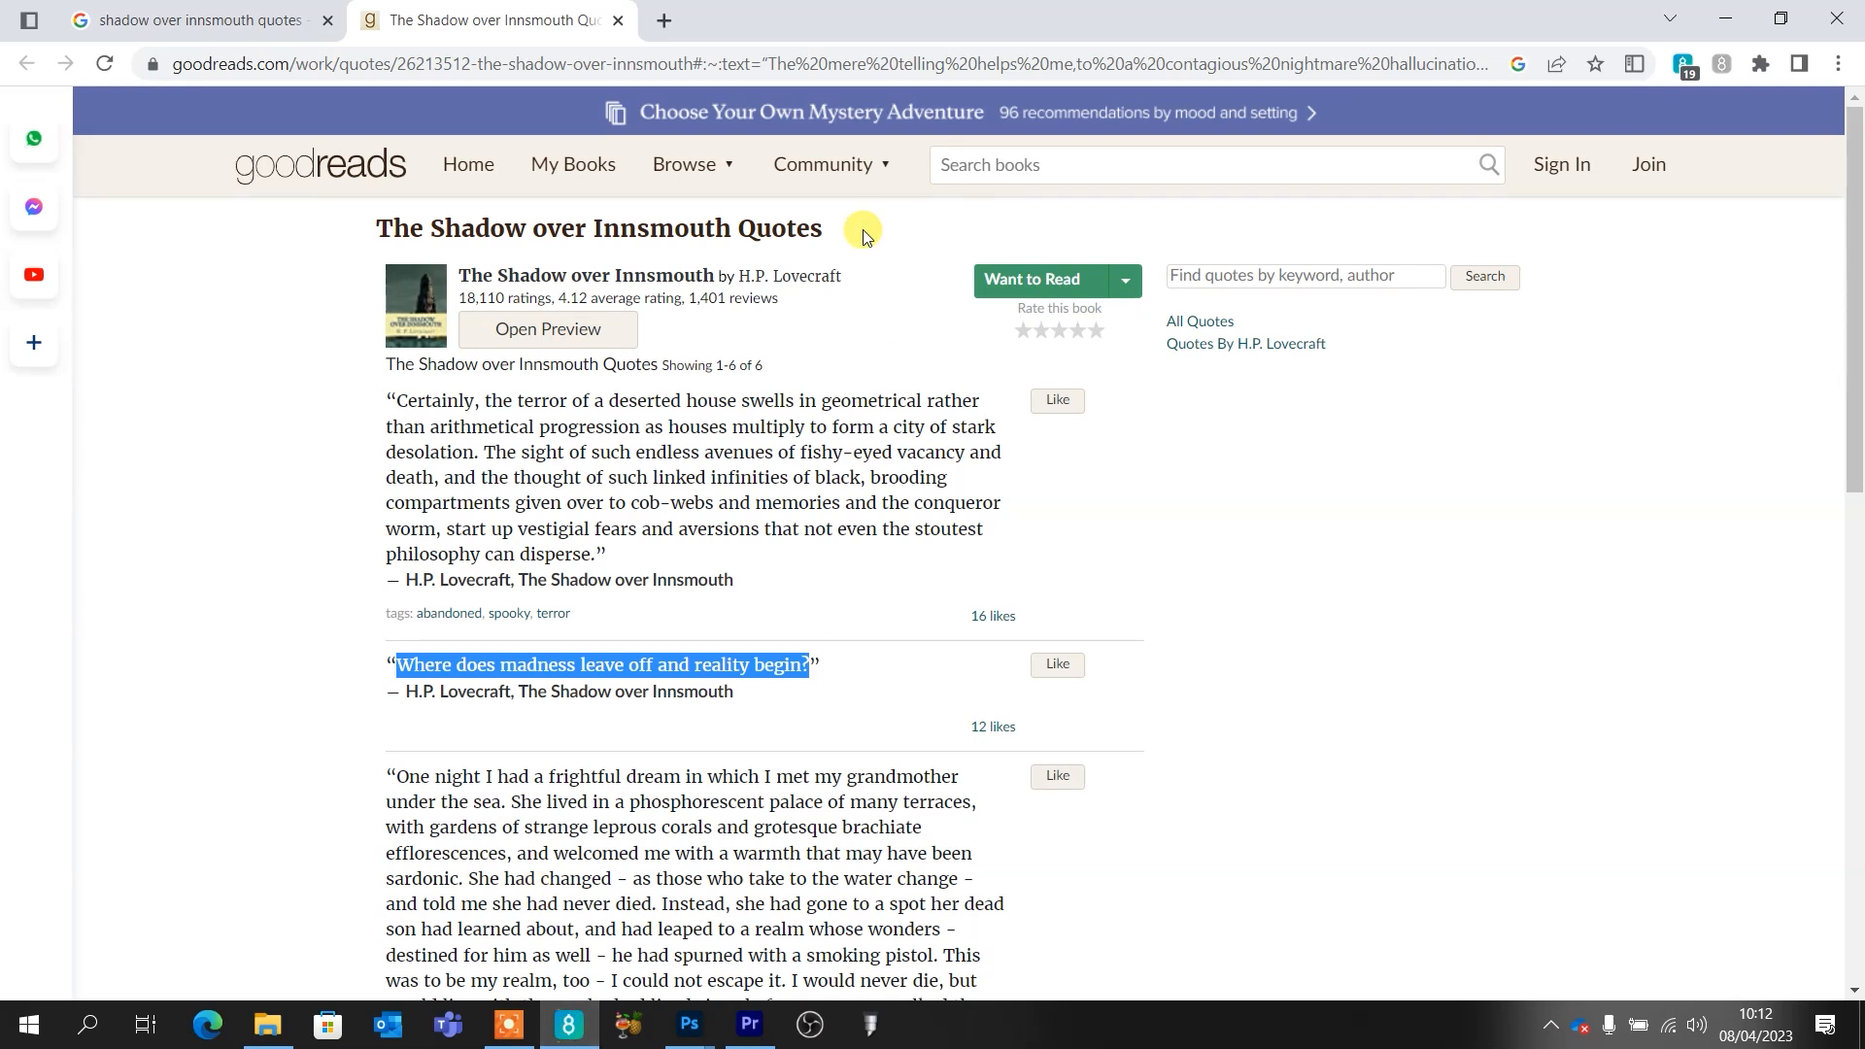
pyautogui.click(710, 64)
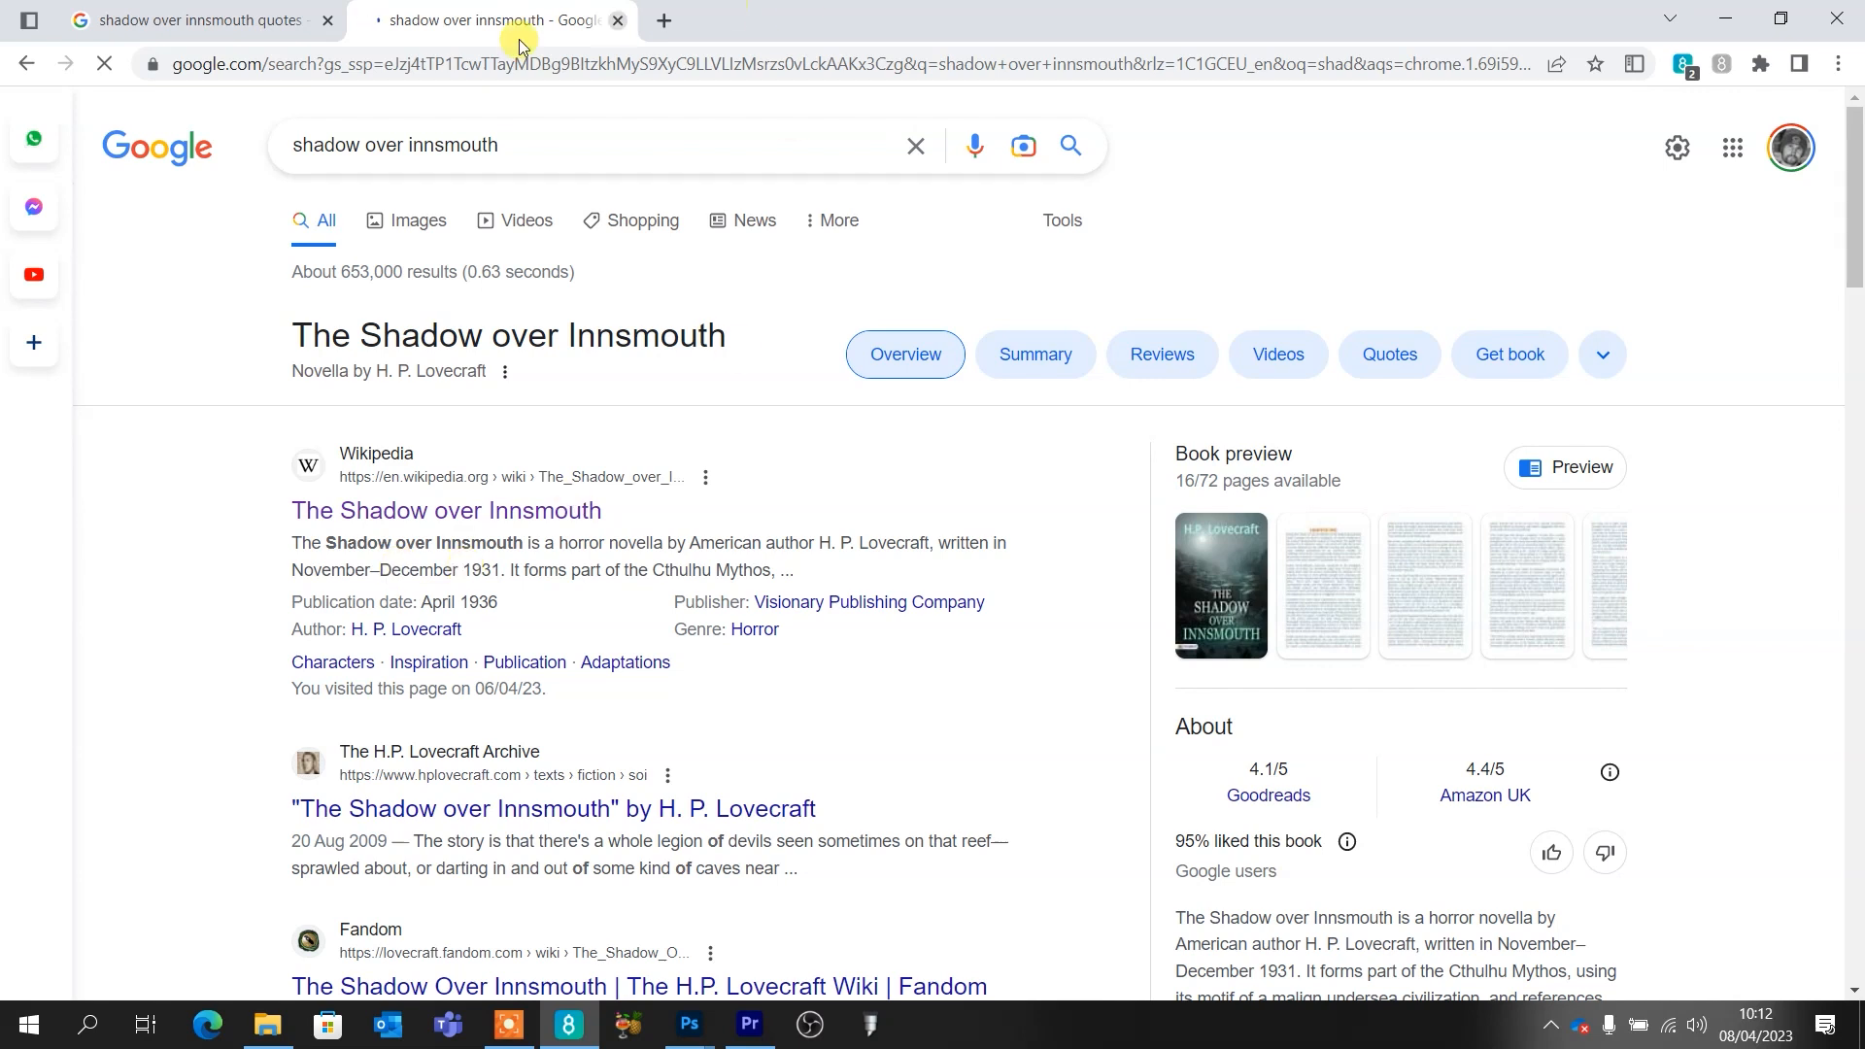
pyautogui.click(691, 1030)
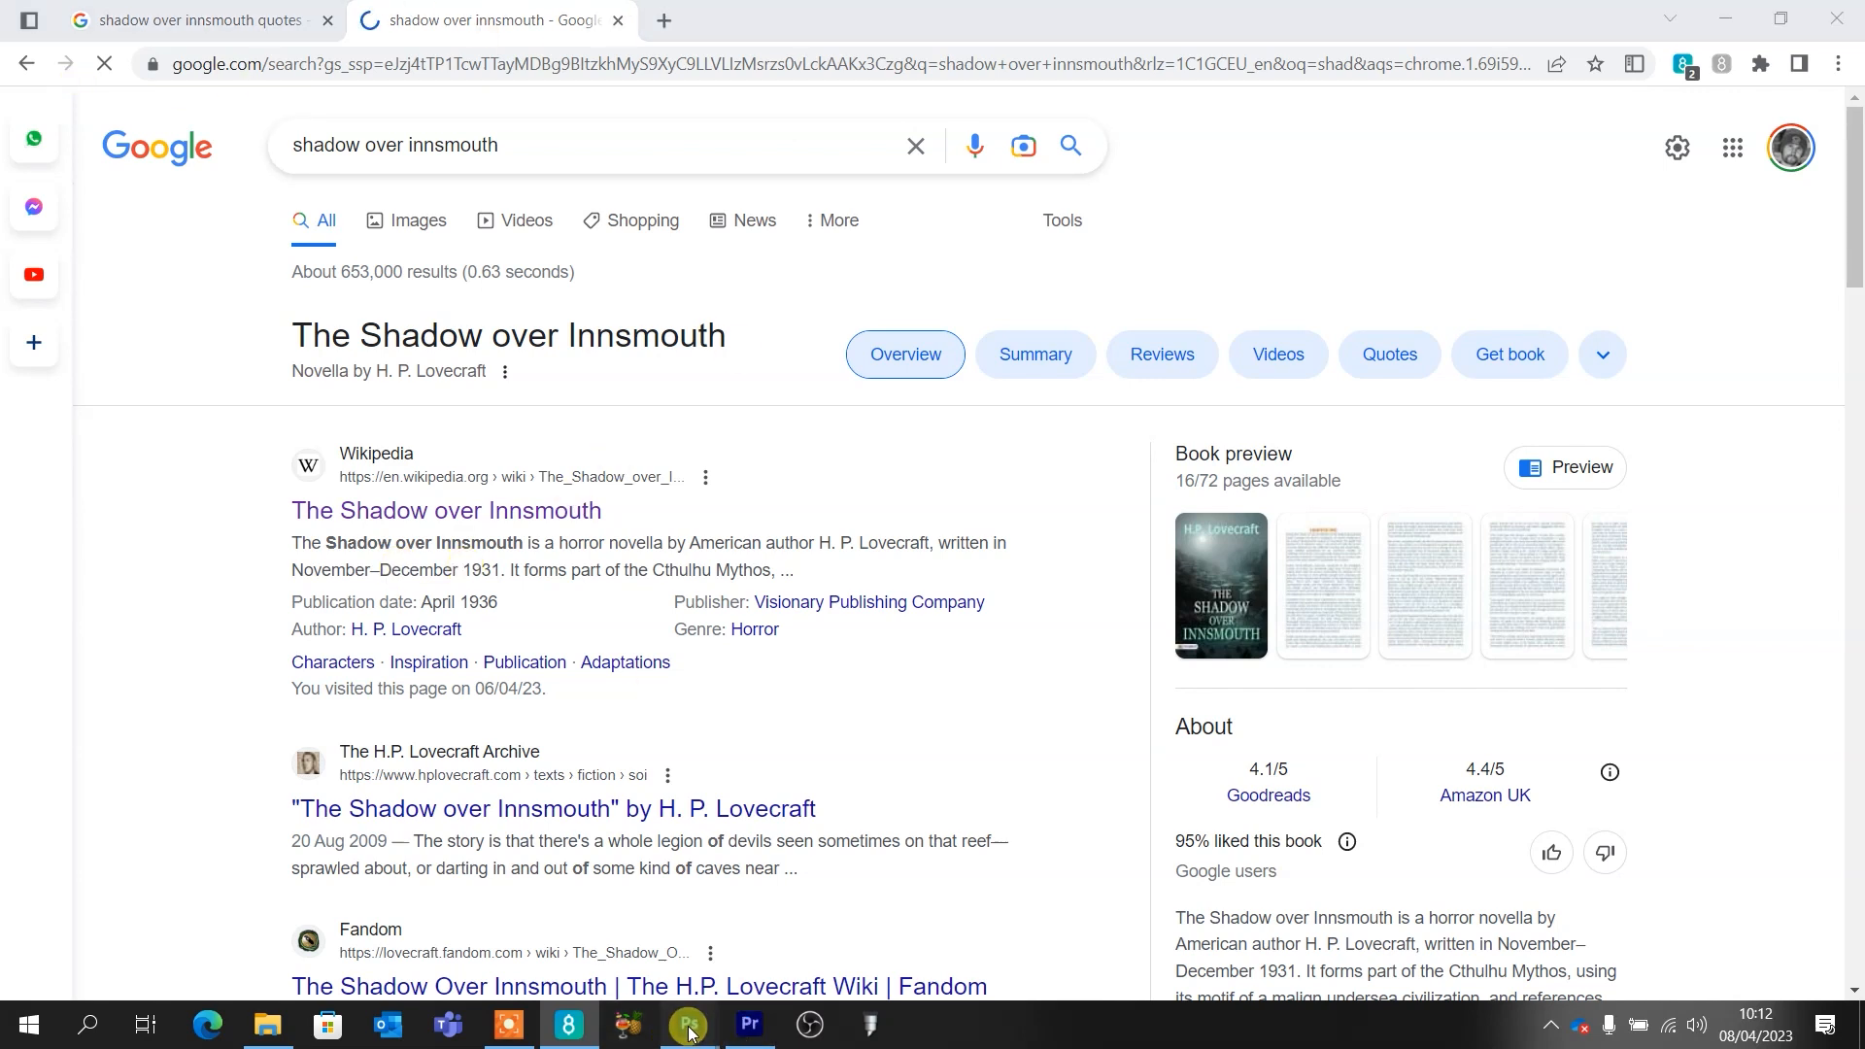
pyautogui.click(785, 947)
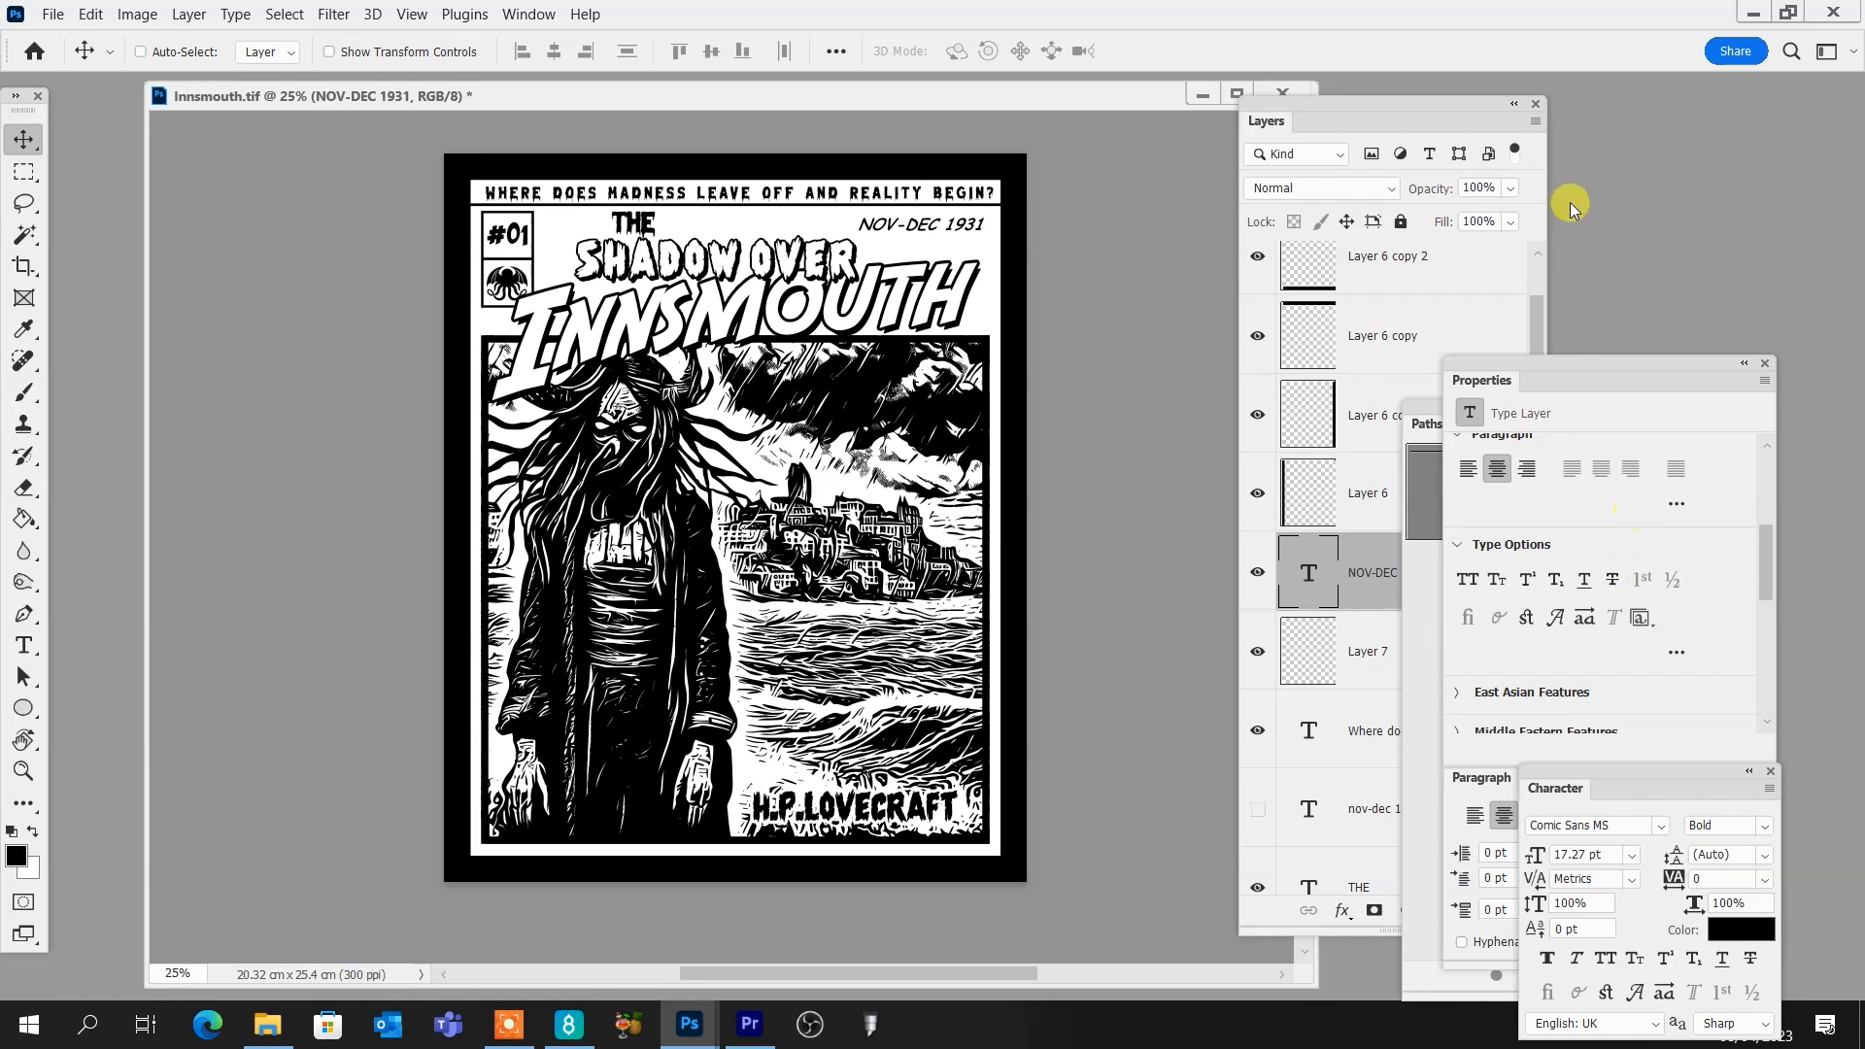
# Merge the four black border strip layers, Layer 6 and its three copies, into a single layer
pyautogui.click(1391, 114)
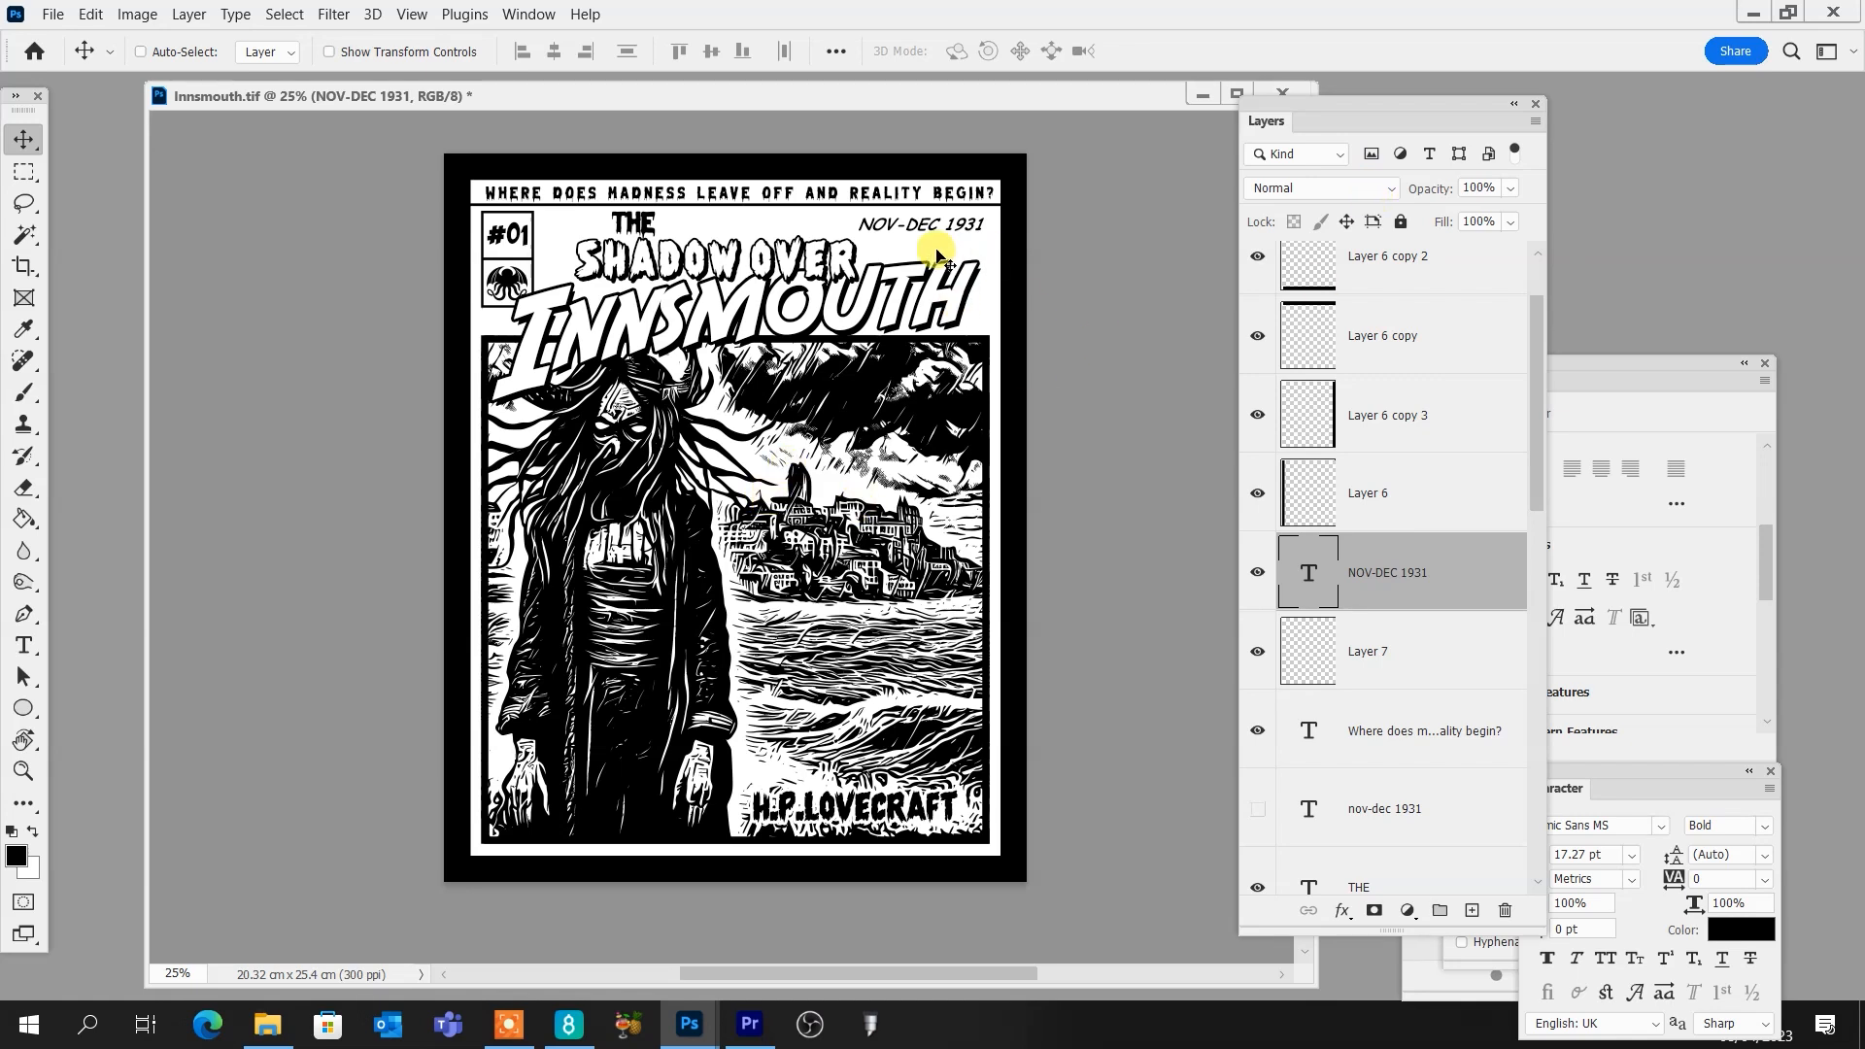
pyautogui.click(1413, 277)
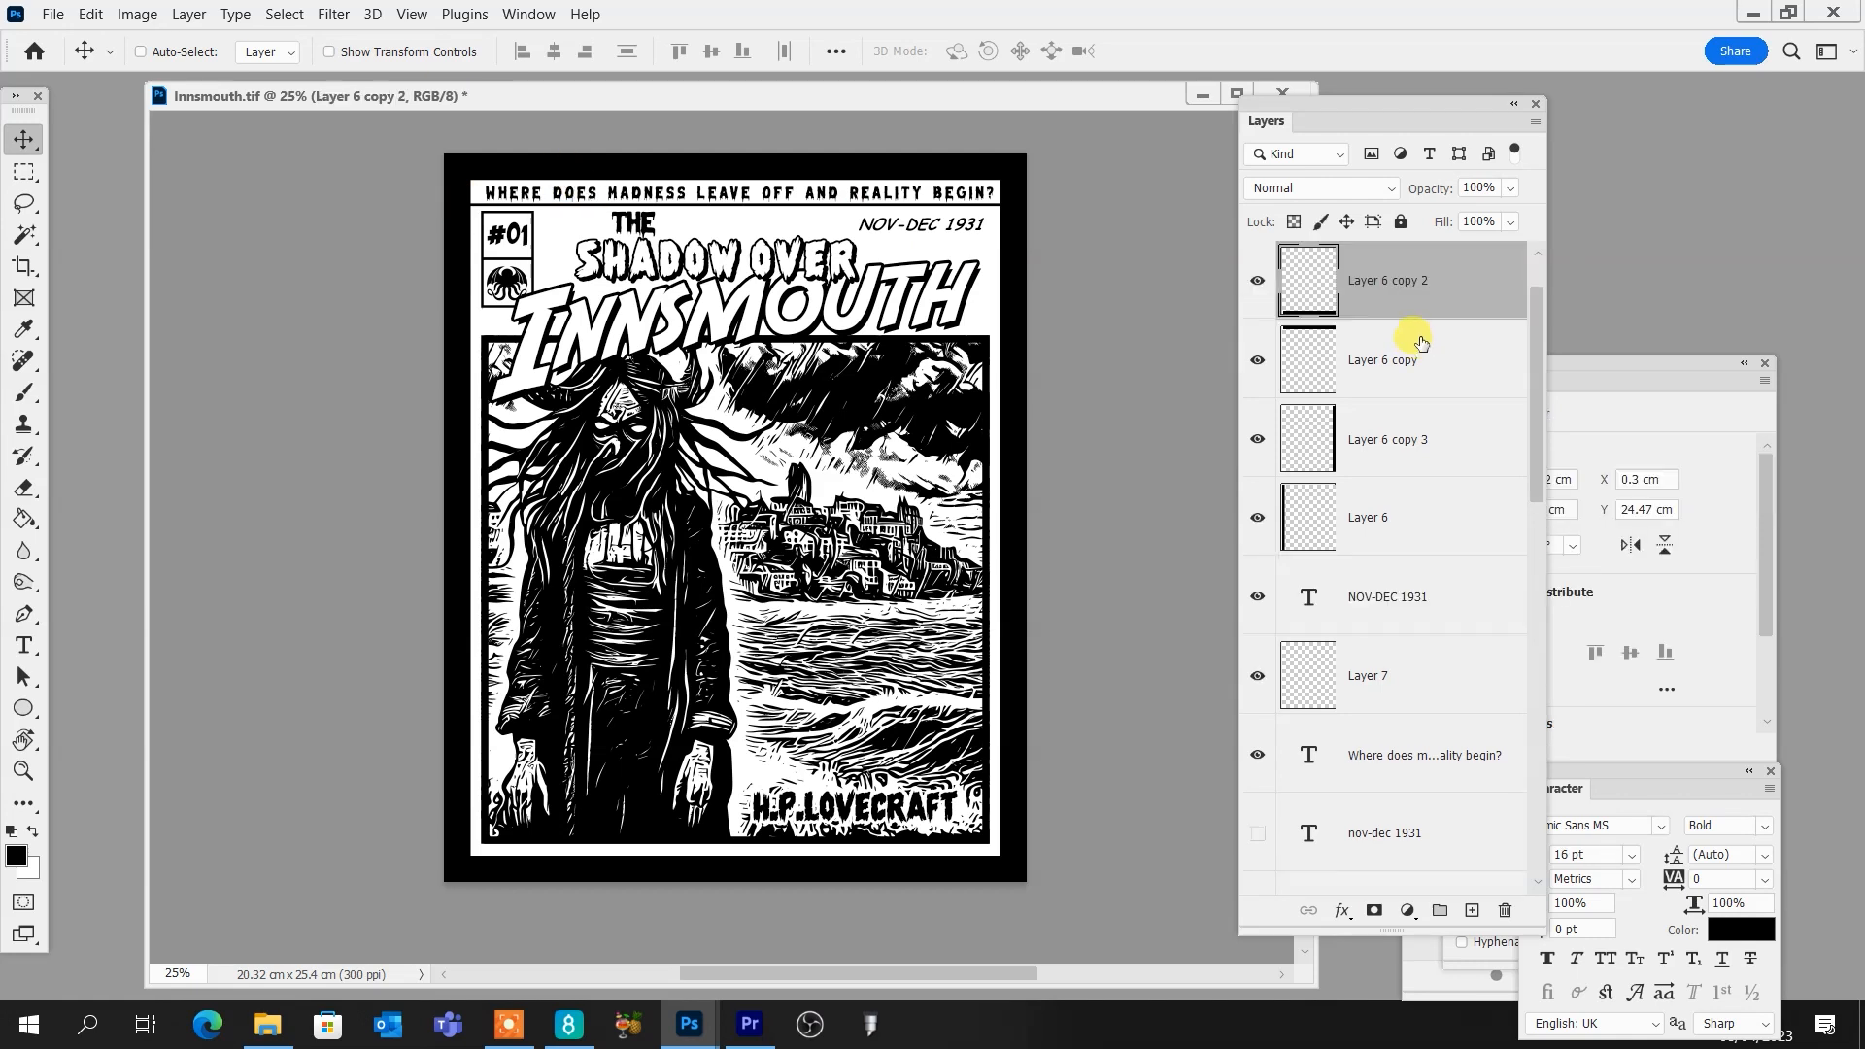
pyautogui.keyDown('shift'); pyautogui.click(1420, 512); pyautogui.keyUp('shift')
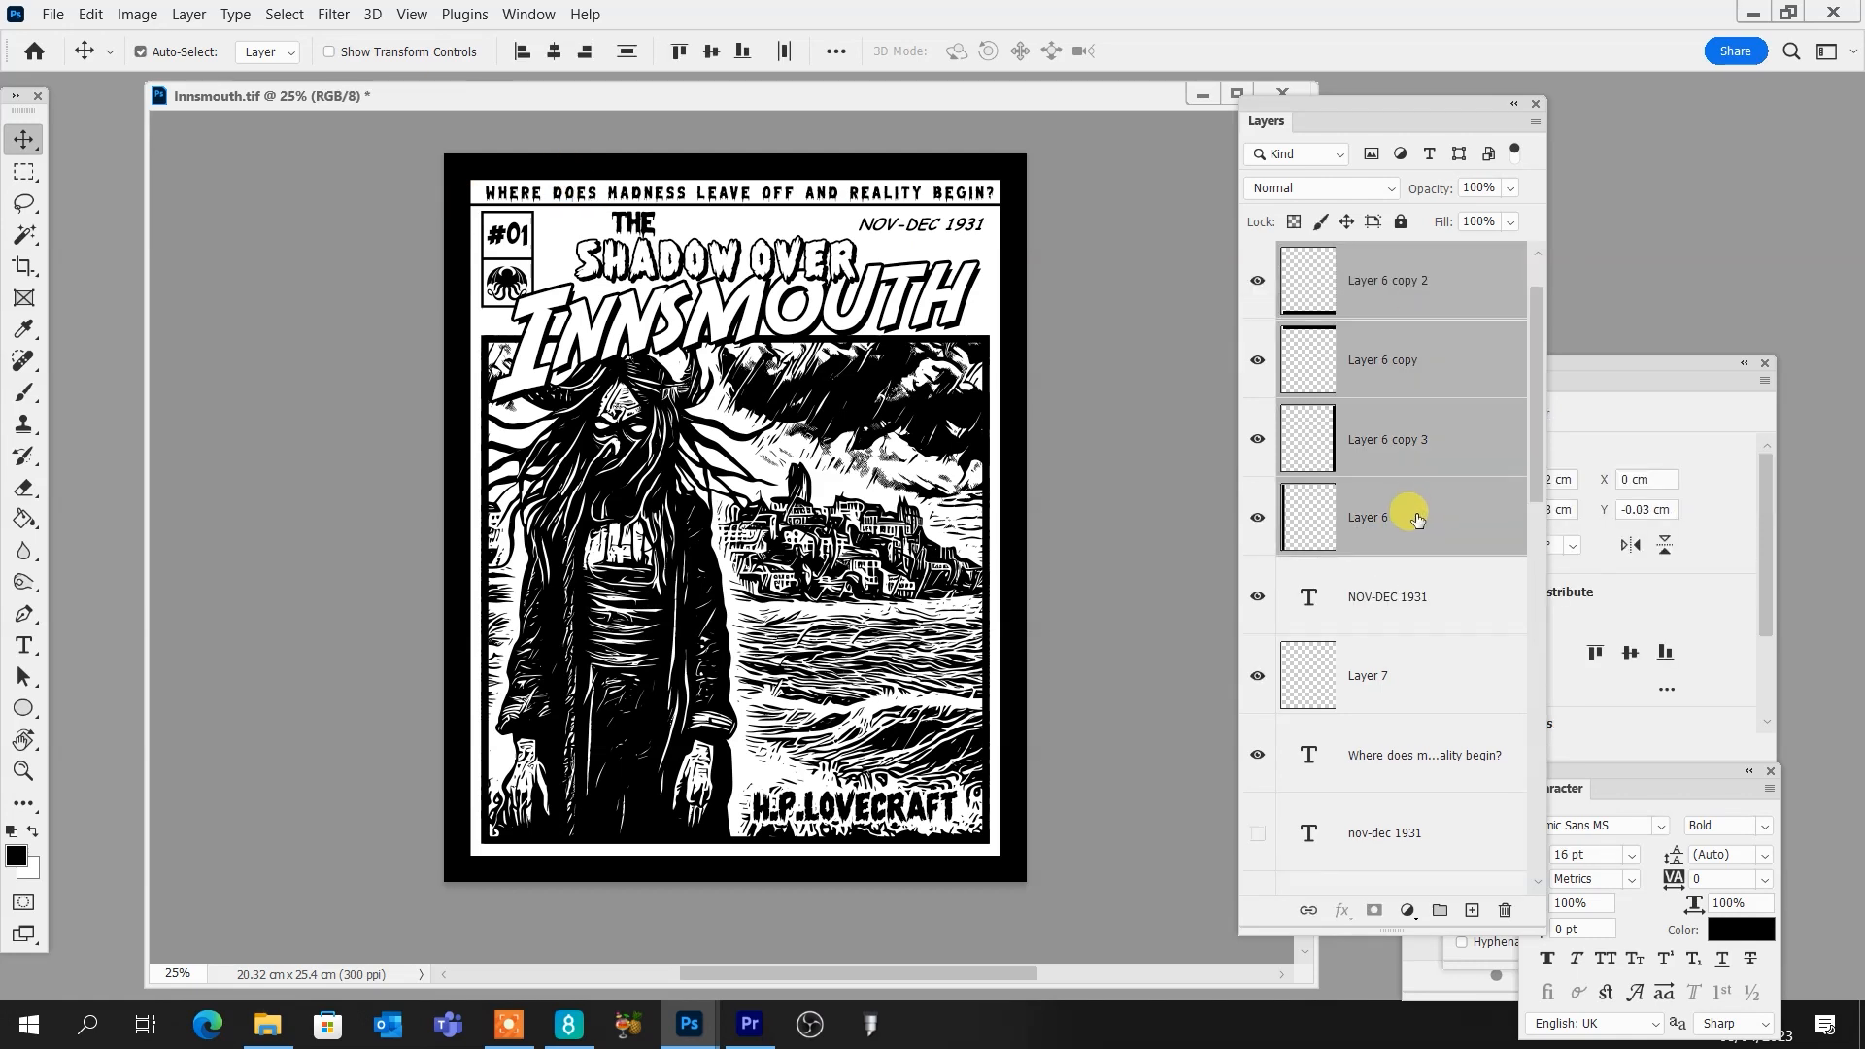
pyautogui.hotkey('ctrl', 'e')
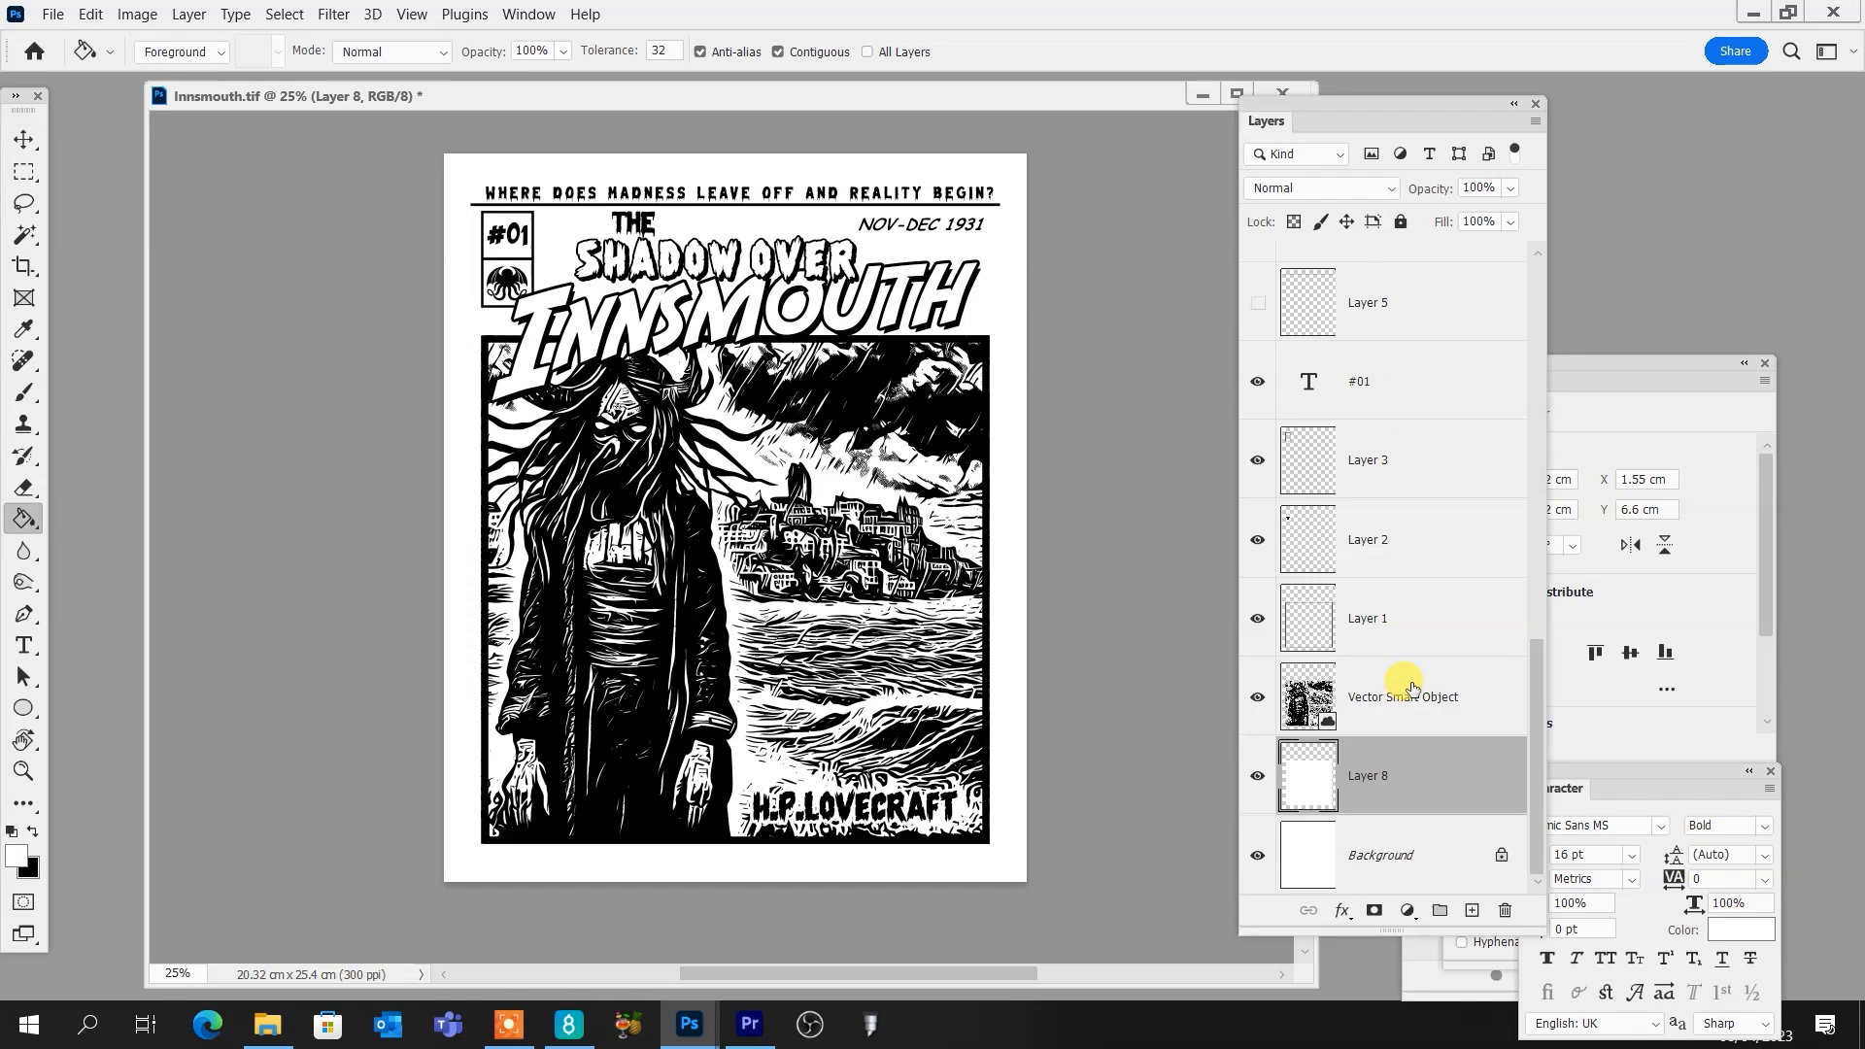
# Fill the Background layer with black
pyautogui.scroll(4, 1417, 686)
pyautogui.scroll(-4, 1413, 680)
pyautogui.click(1424, 856)
pyautogui.hotkey('ctrl', 'BackSpace')
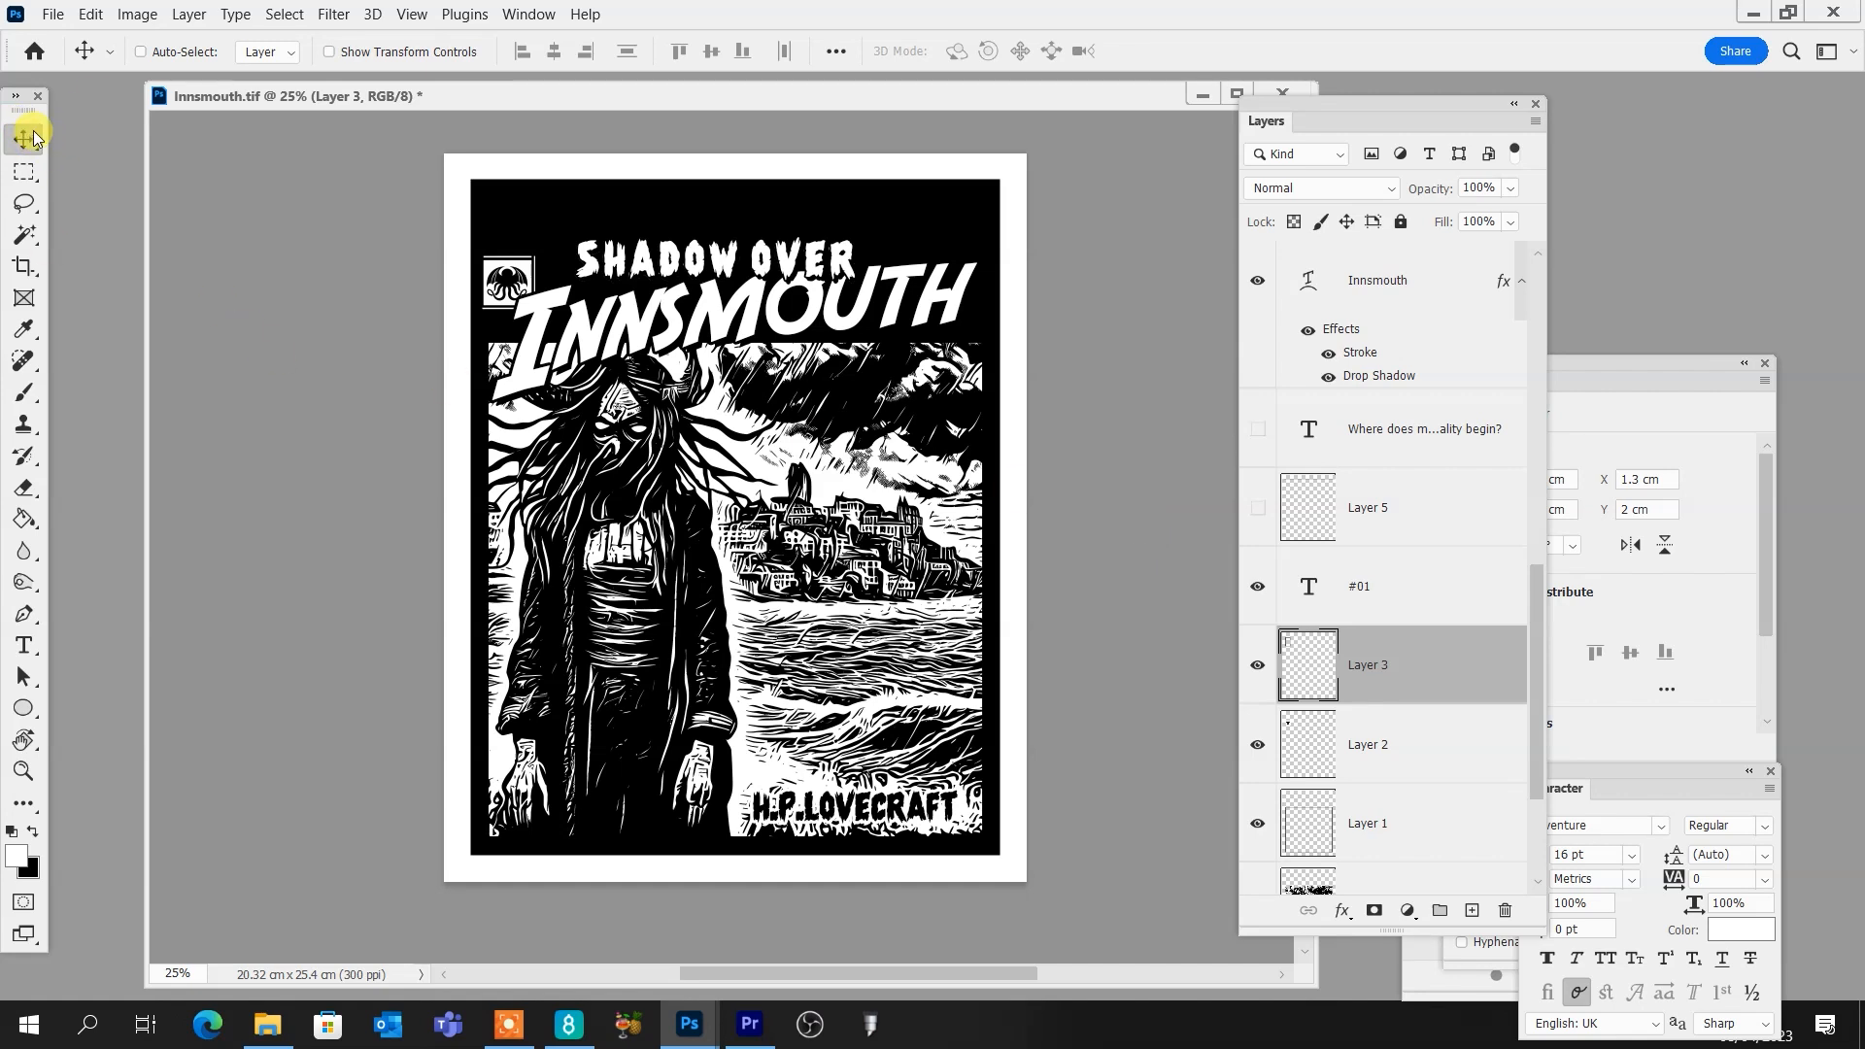
# Enable auto-selection of layers for the Move tool and invert the colours of the corner box frame and the octopus emblem
pyautogui.click(140, 52)
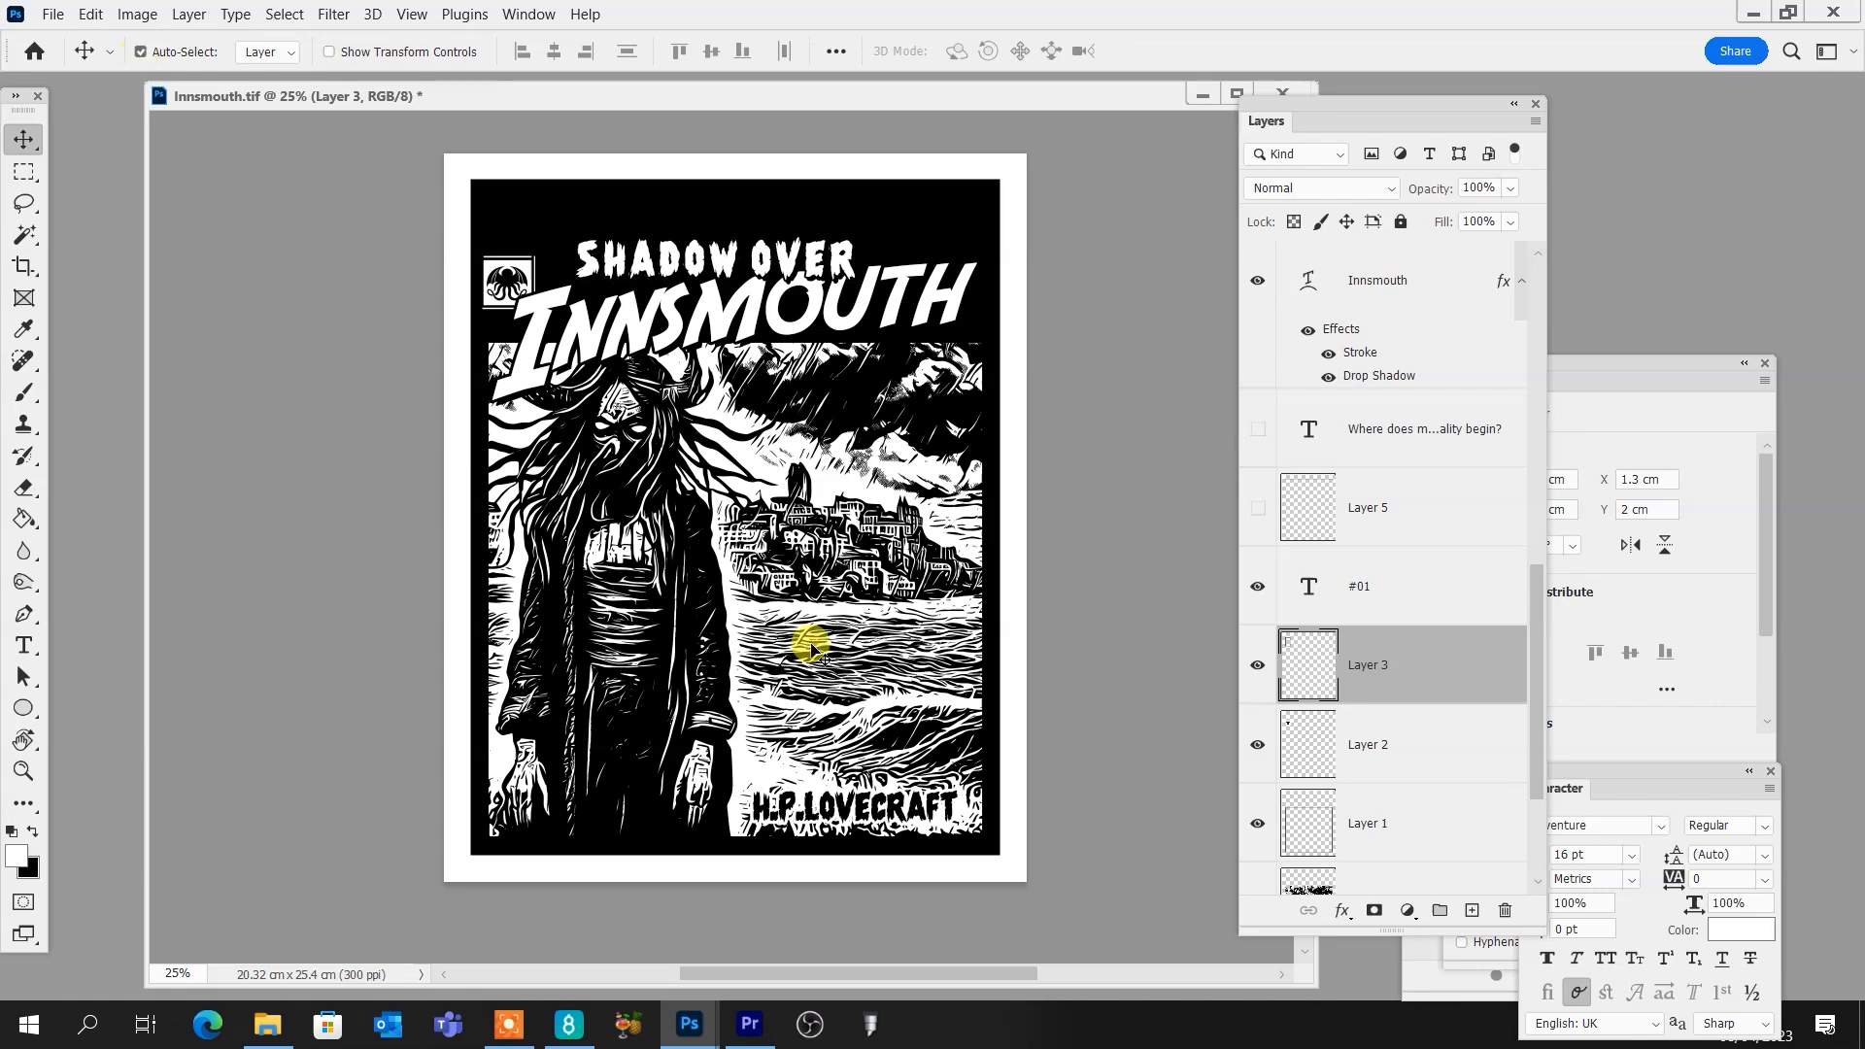
pyautogui.click(821, 671)
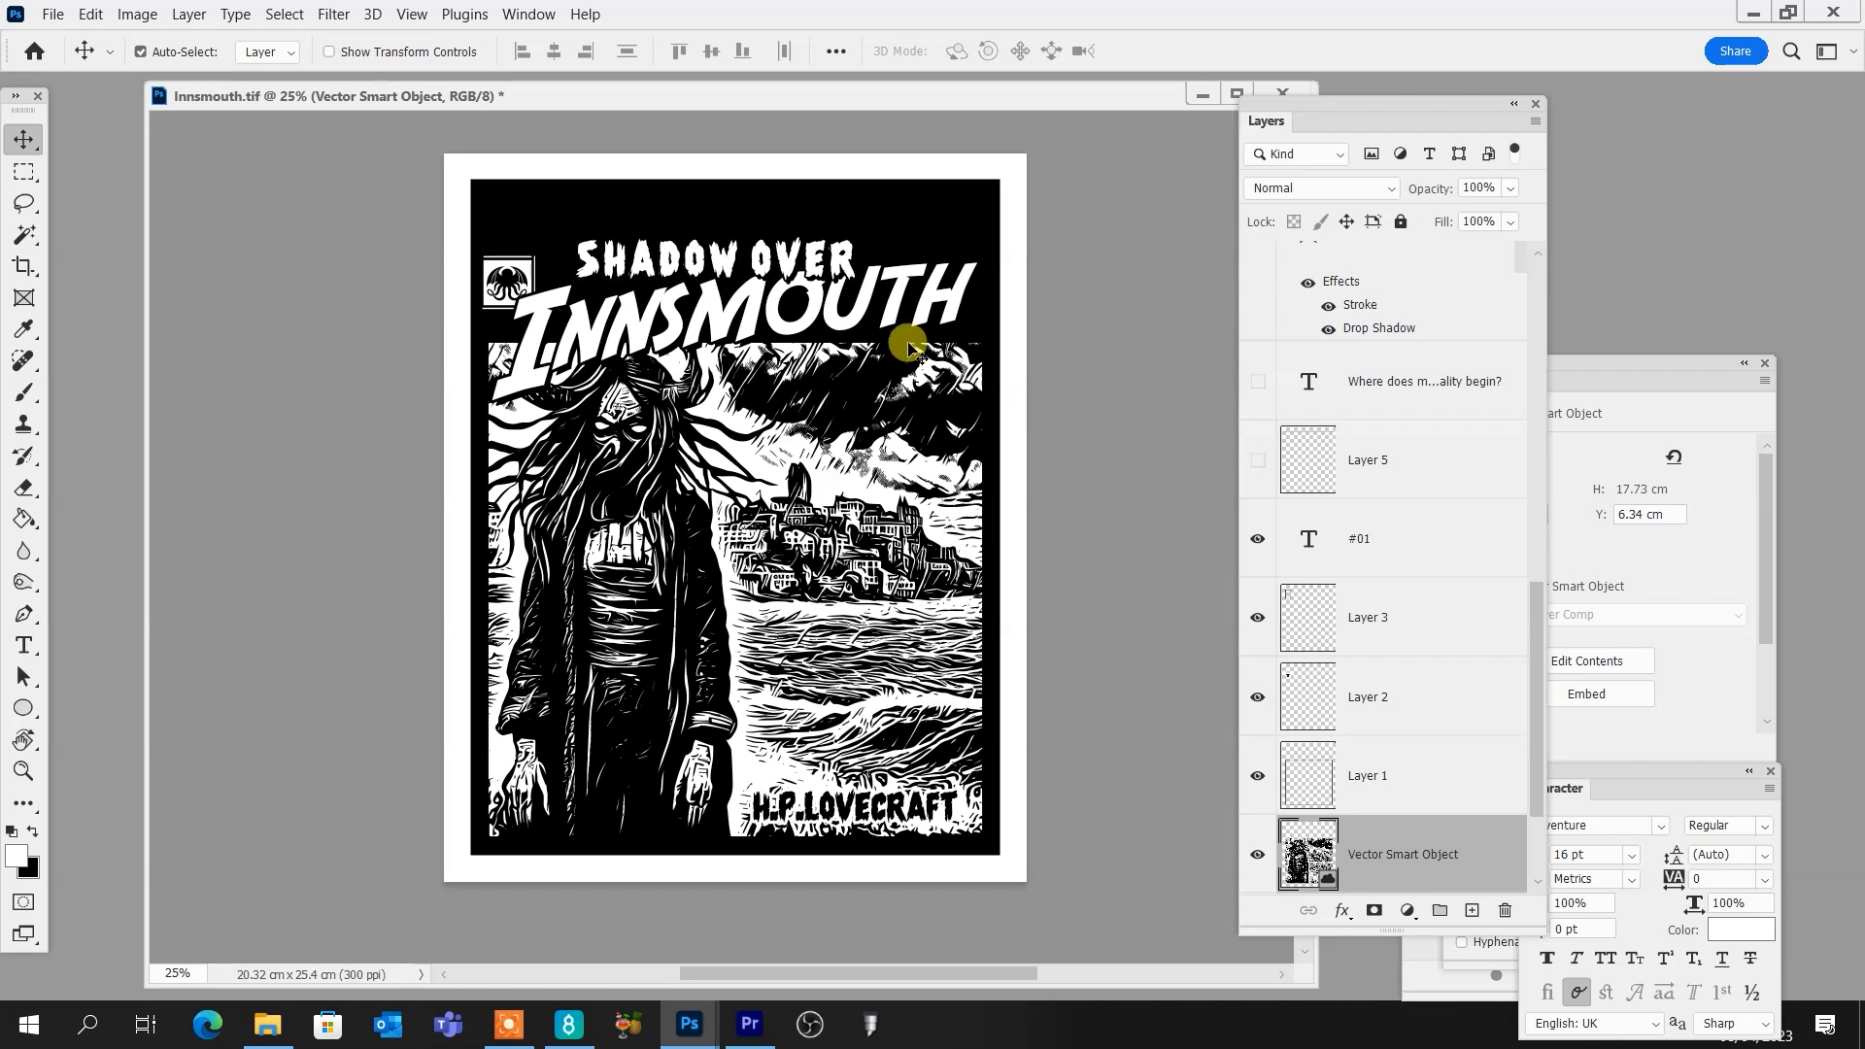
pyautogui.click(892, 307)
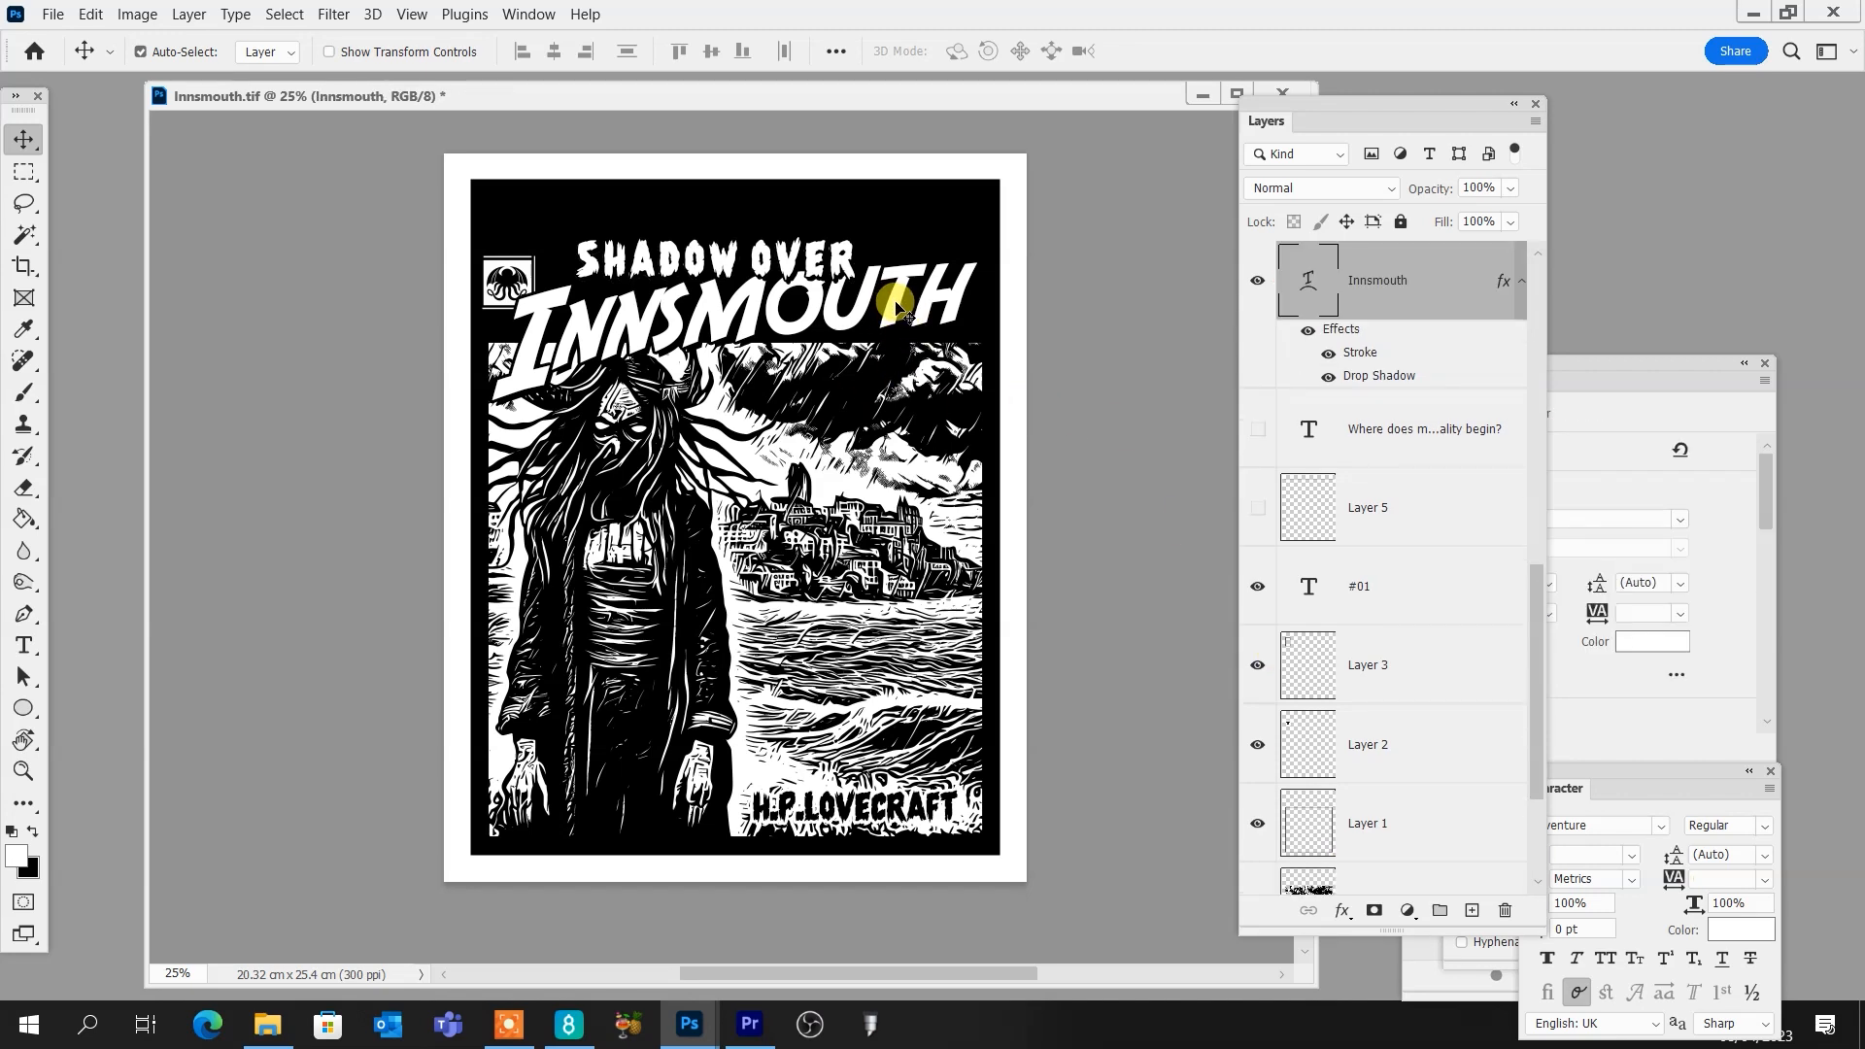
pyautogui.click(1426, 667)
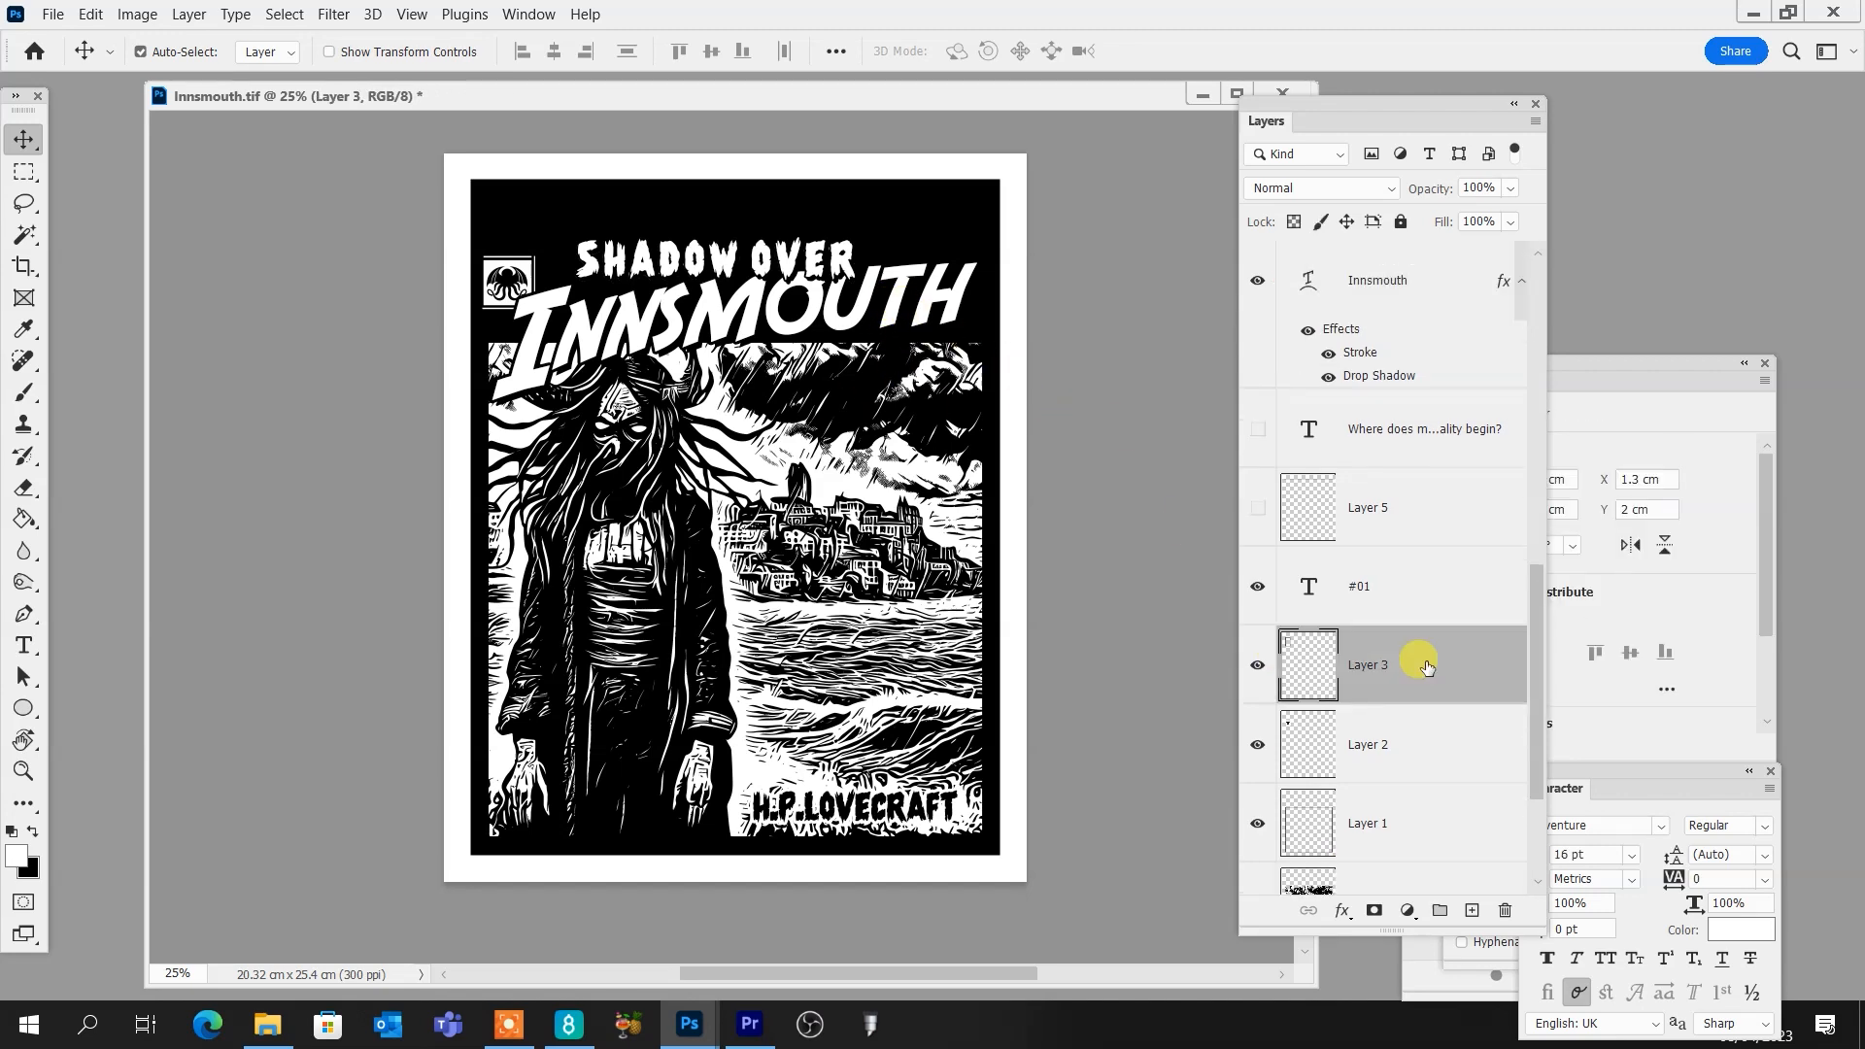
pyautogui.hotkey('ctrl', 'i')
pyautogui.click(1421, 734)
pyautogui.hotkey('ctrl', 'i')
# Recolour the "#01" issue number and the "NOV-DEC 1931" date text white (ffffff)
pyautogui.doubleClick(1308, 591)
pyautogui.click(971, 50)
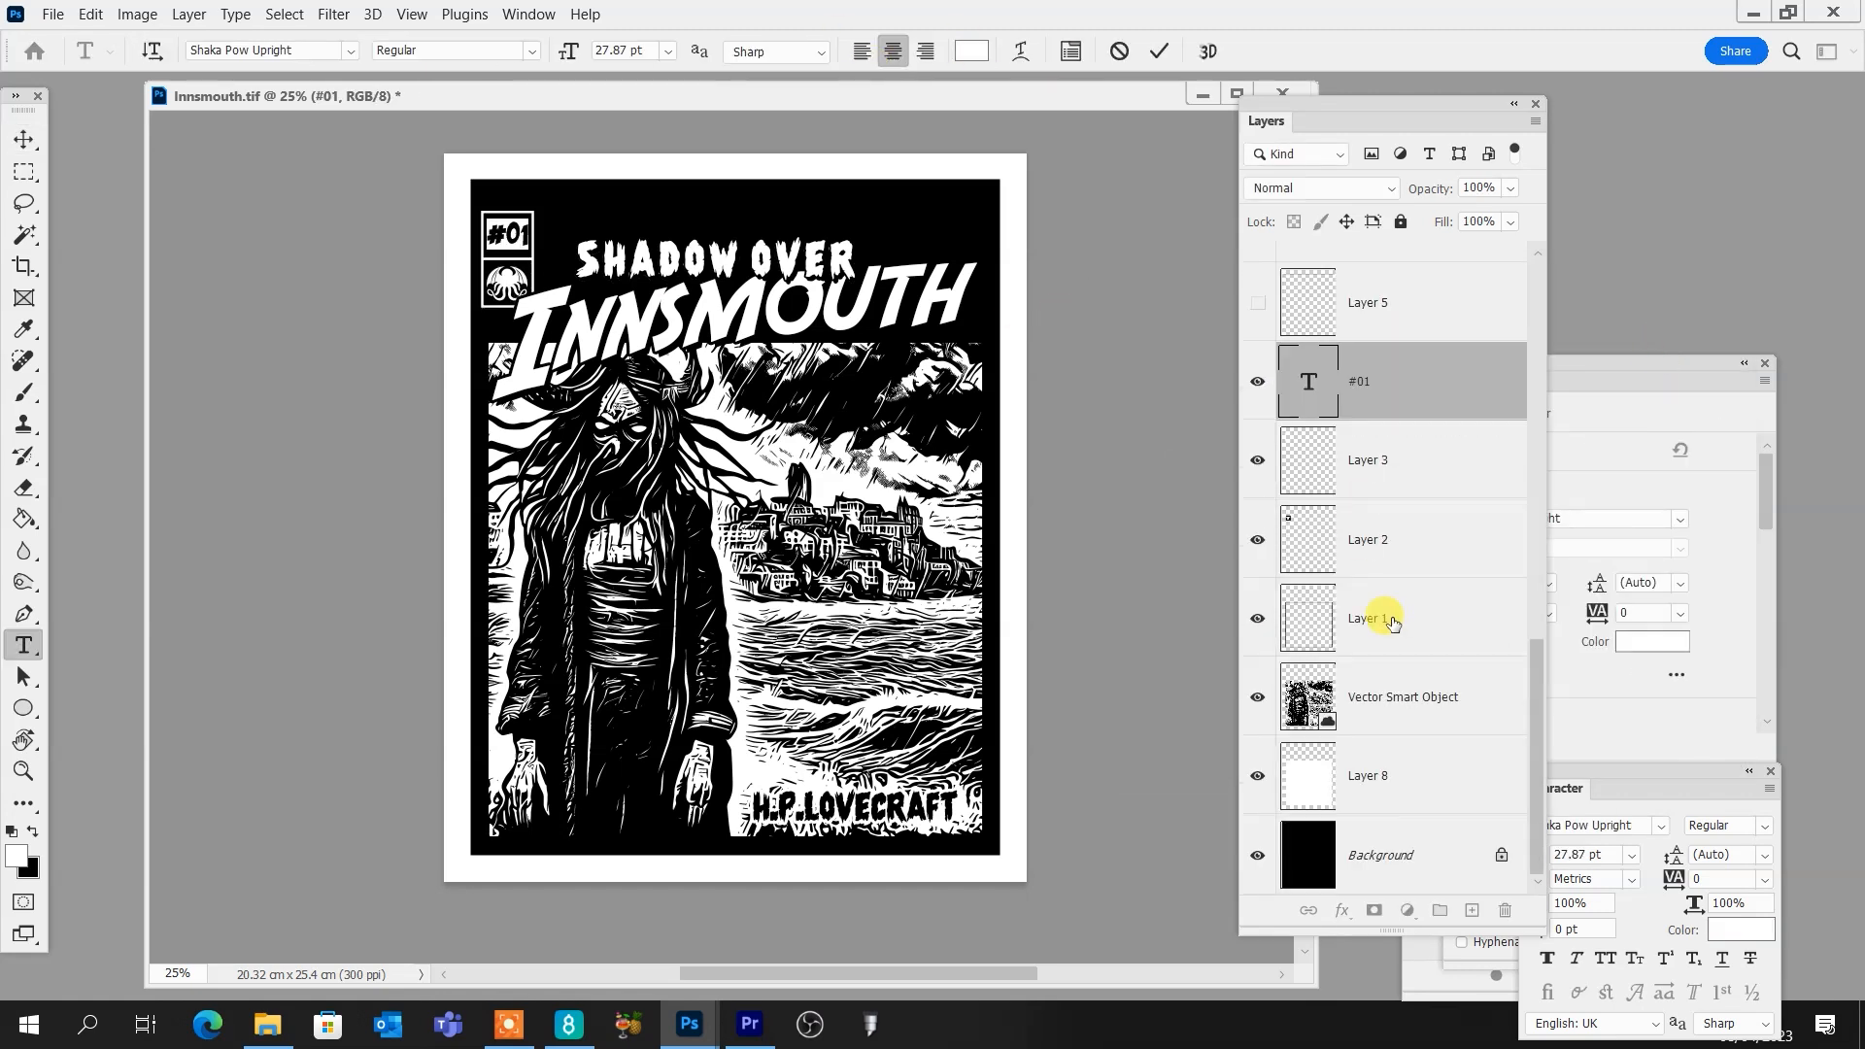
pyautogui.scroll(5, 1399, 660)
pyautogui.moveTo(1415, 699); pyautogui.dragTo(1373, 350)
pyautogui.click(971, 50)
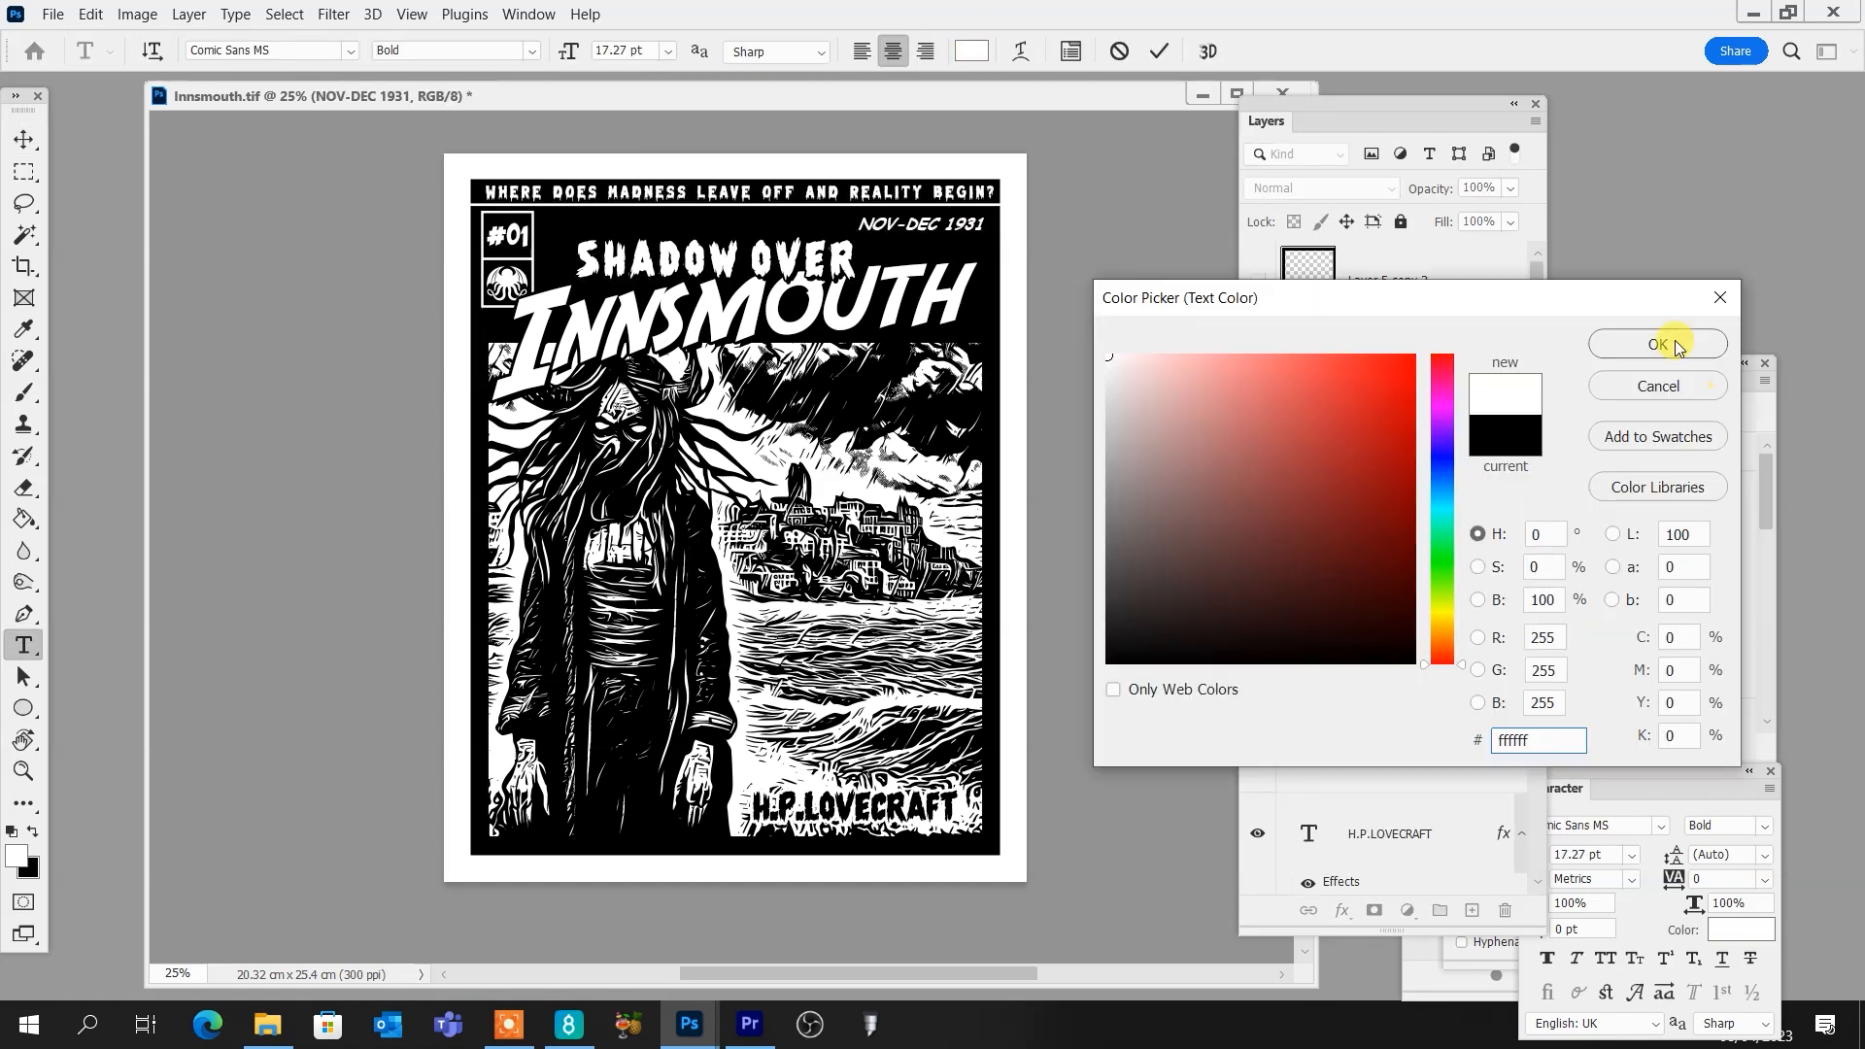
pyautogui.click(1678, 347)
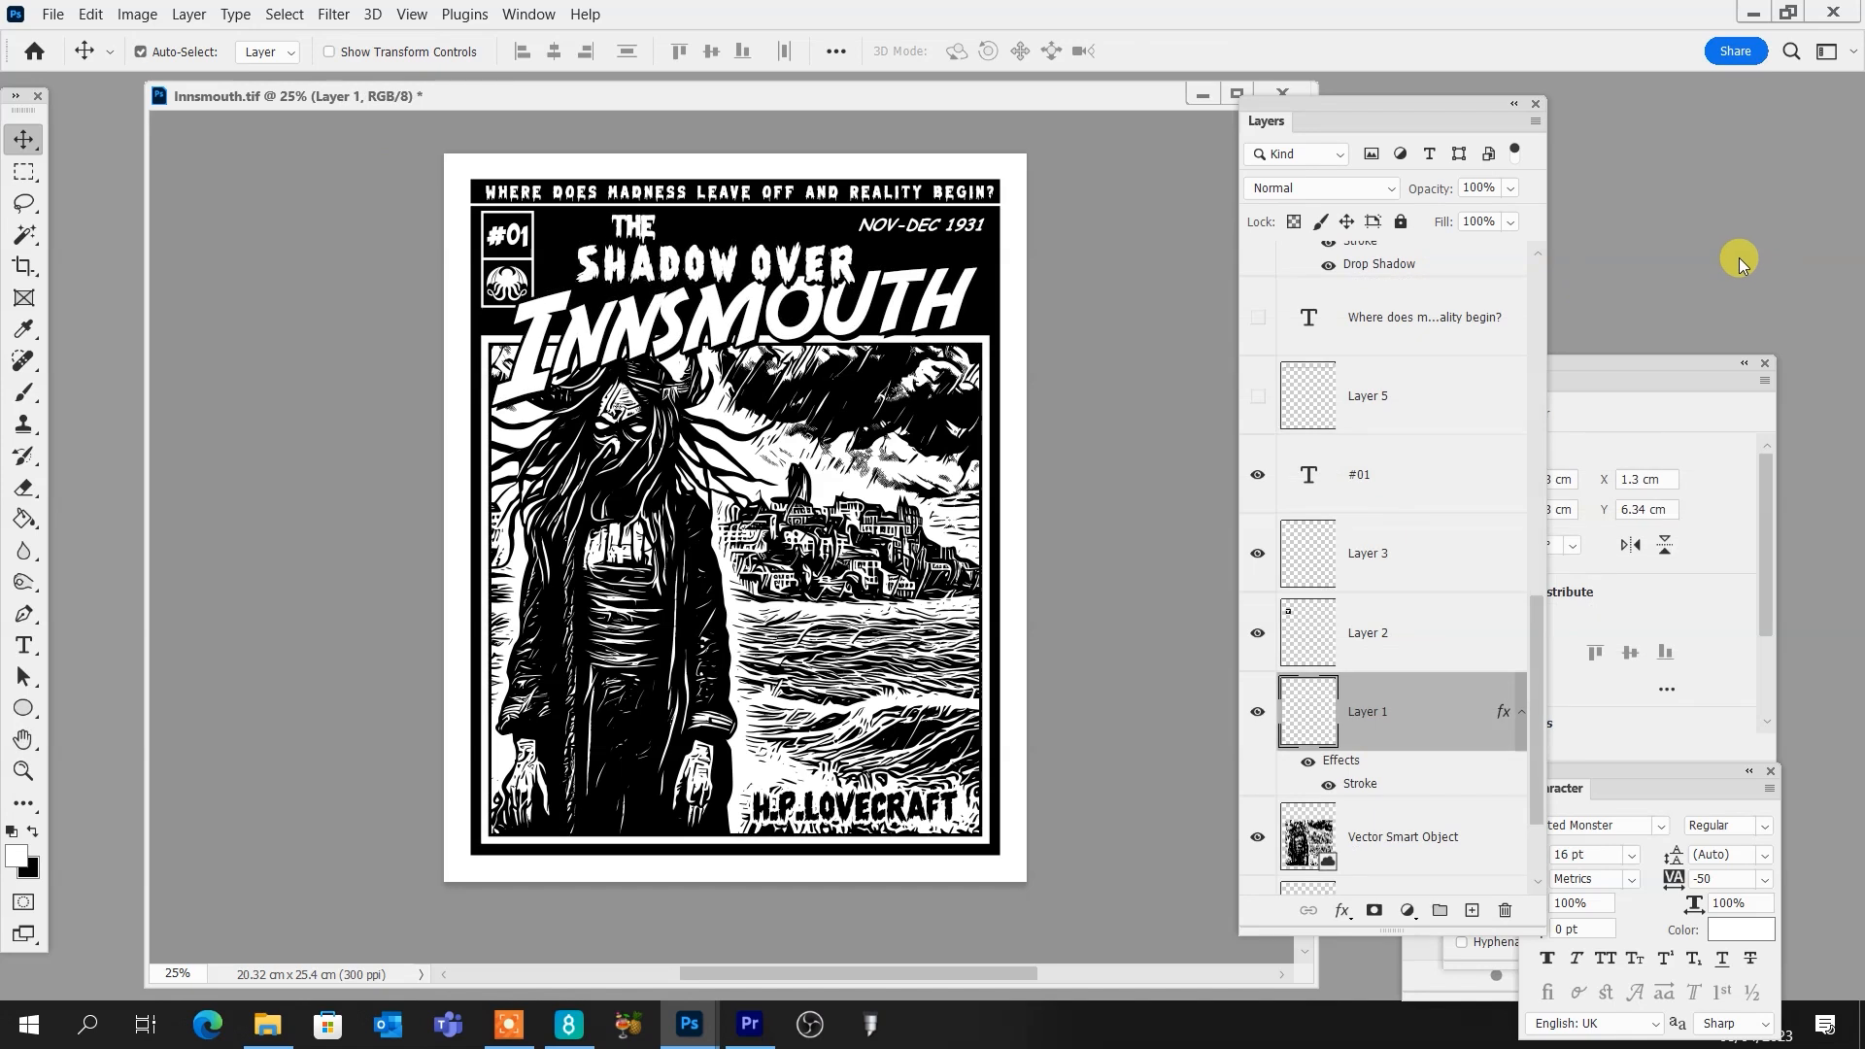
# View the whole cover fitted to the screen in full-screen mode with the panels hidden
pyautogui.press('Tab')
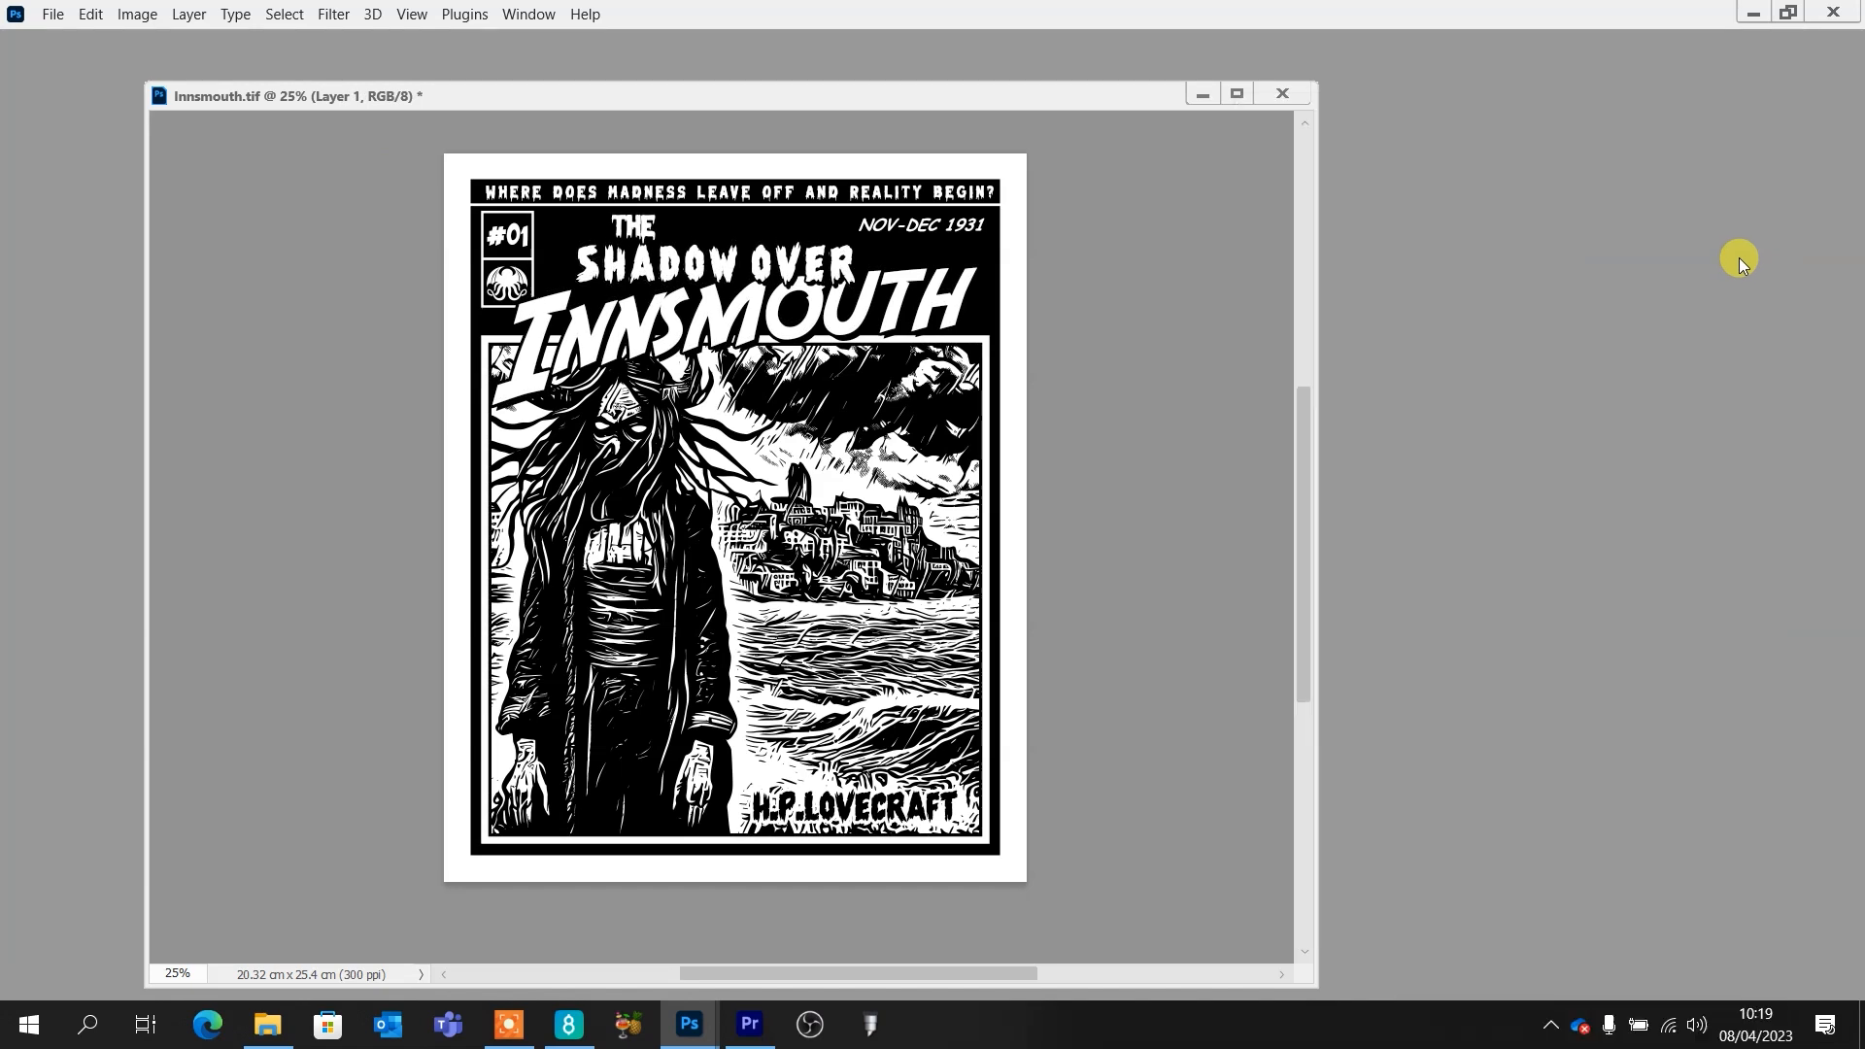
pyautogui.hotkey('ctrl', '0')
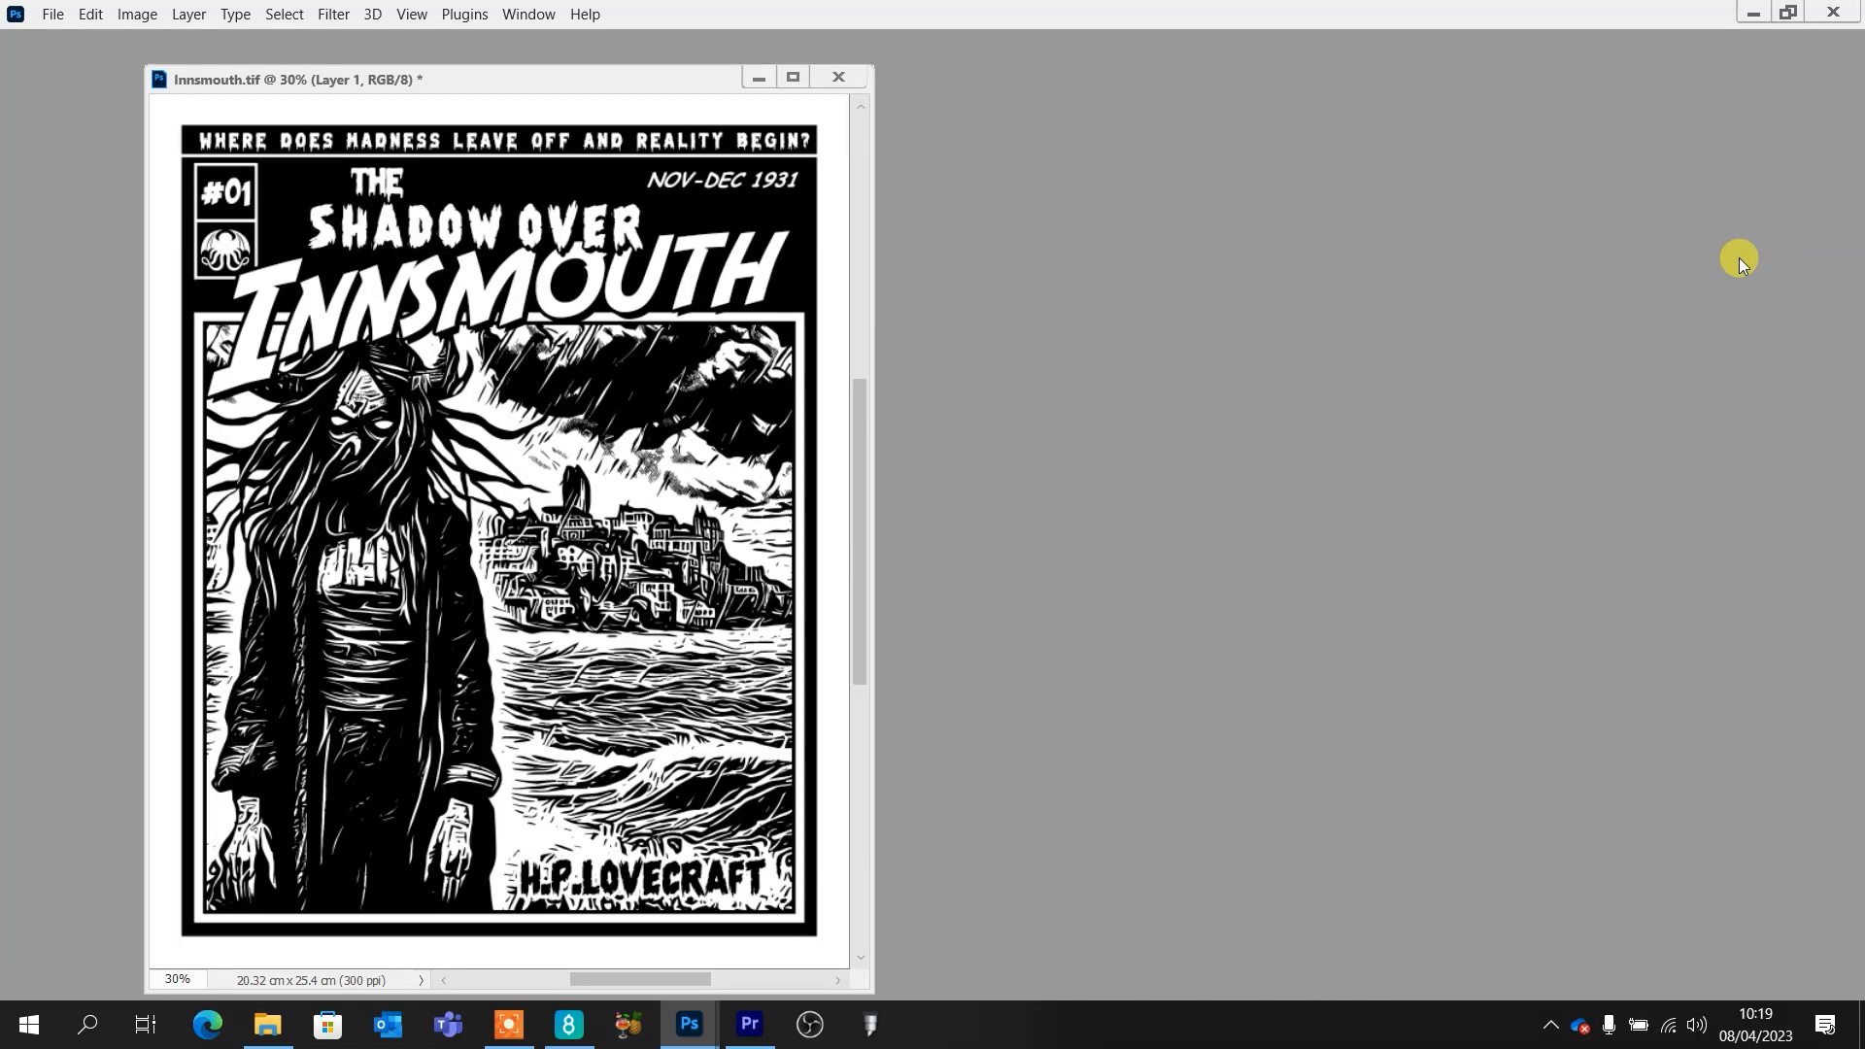
pyautogui.press('f')
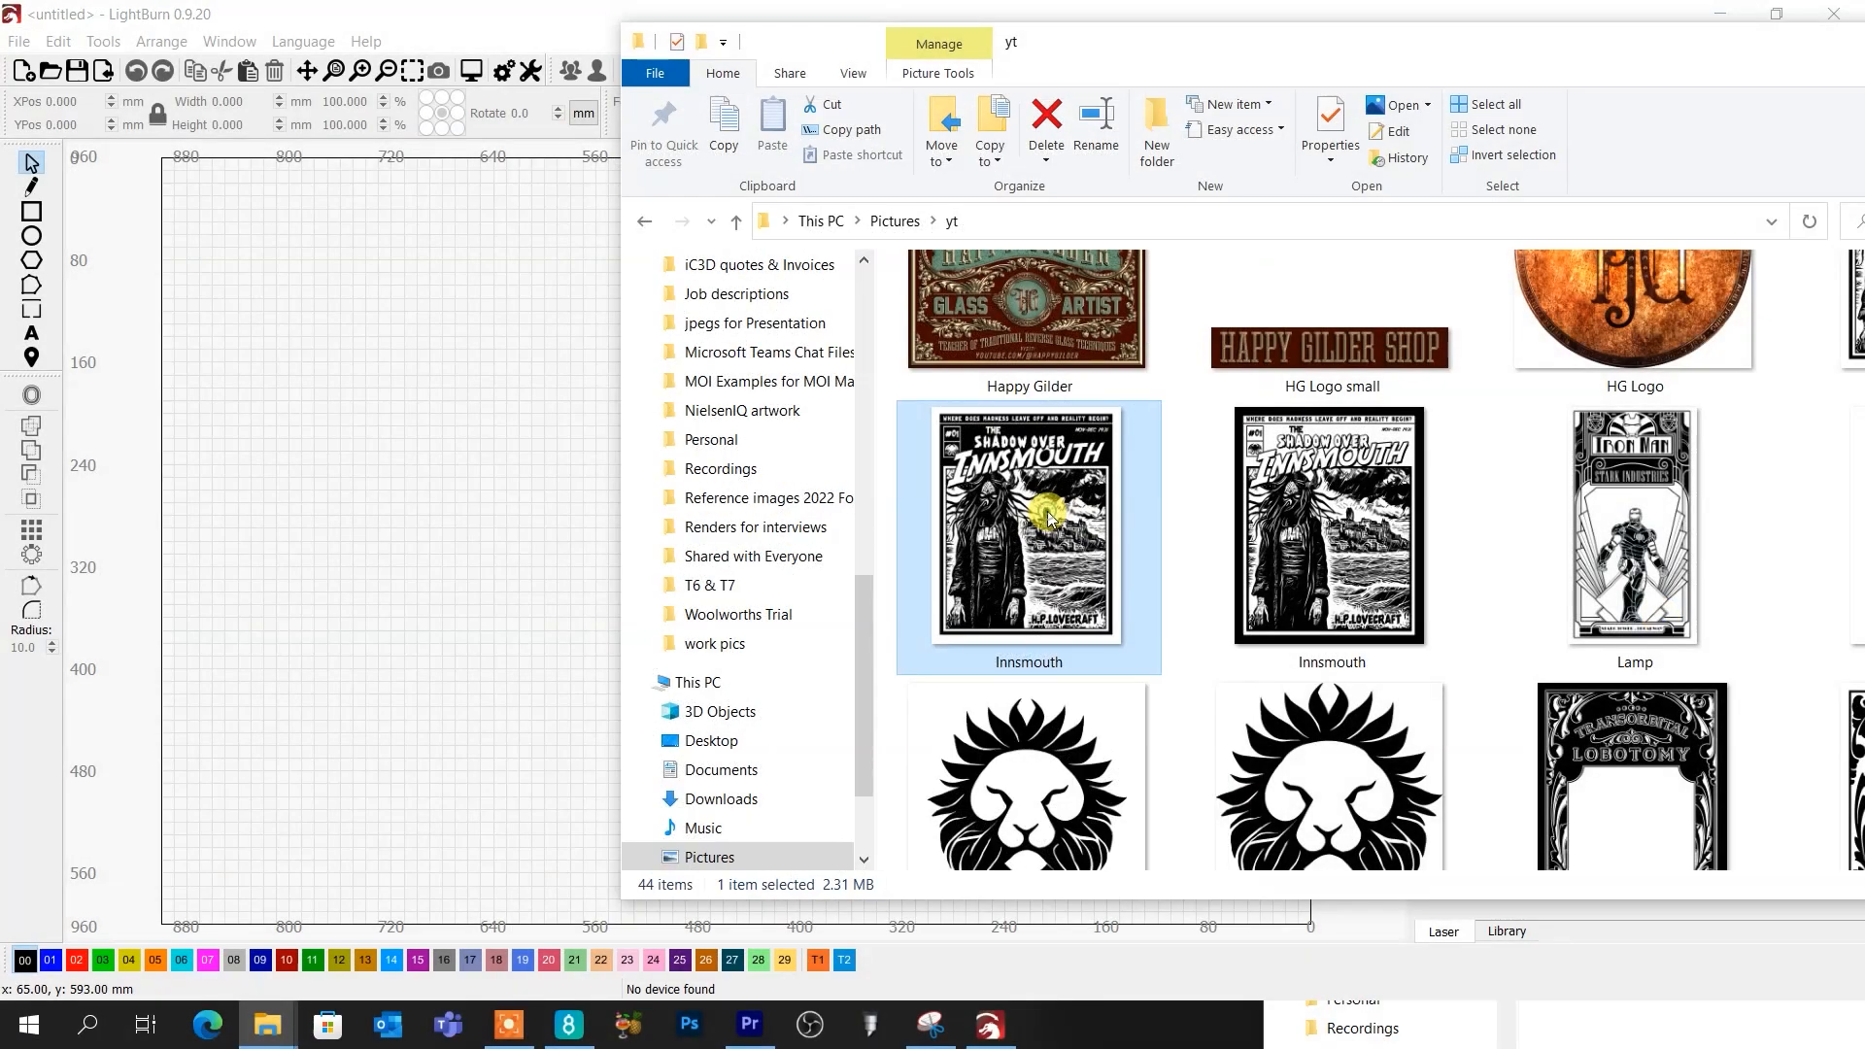
# Import the white-bordered Innsmouth image from the yt pictures folder into LightBurn and flip it horizontally
pyautogui.moveTo(971, 544); pyautogui.dragTo(747, 568)
pyautogui.click(533, 375)
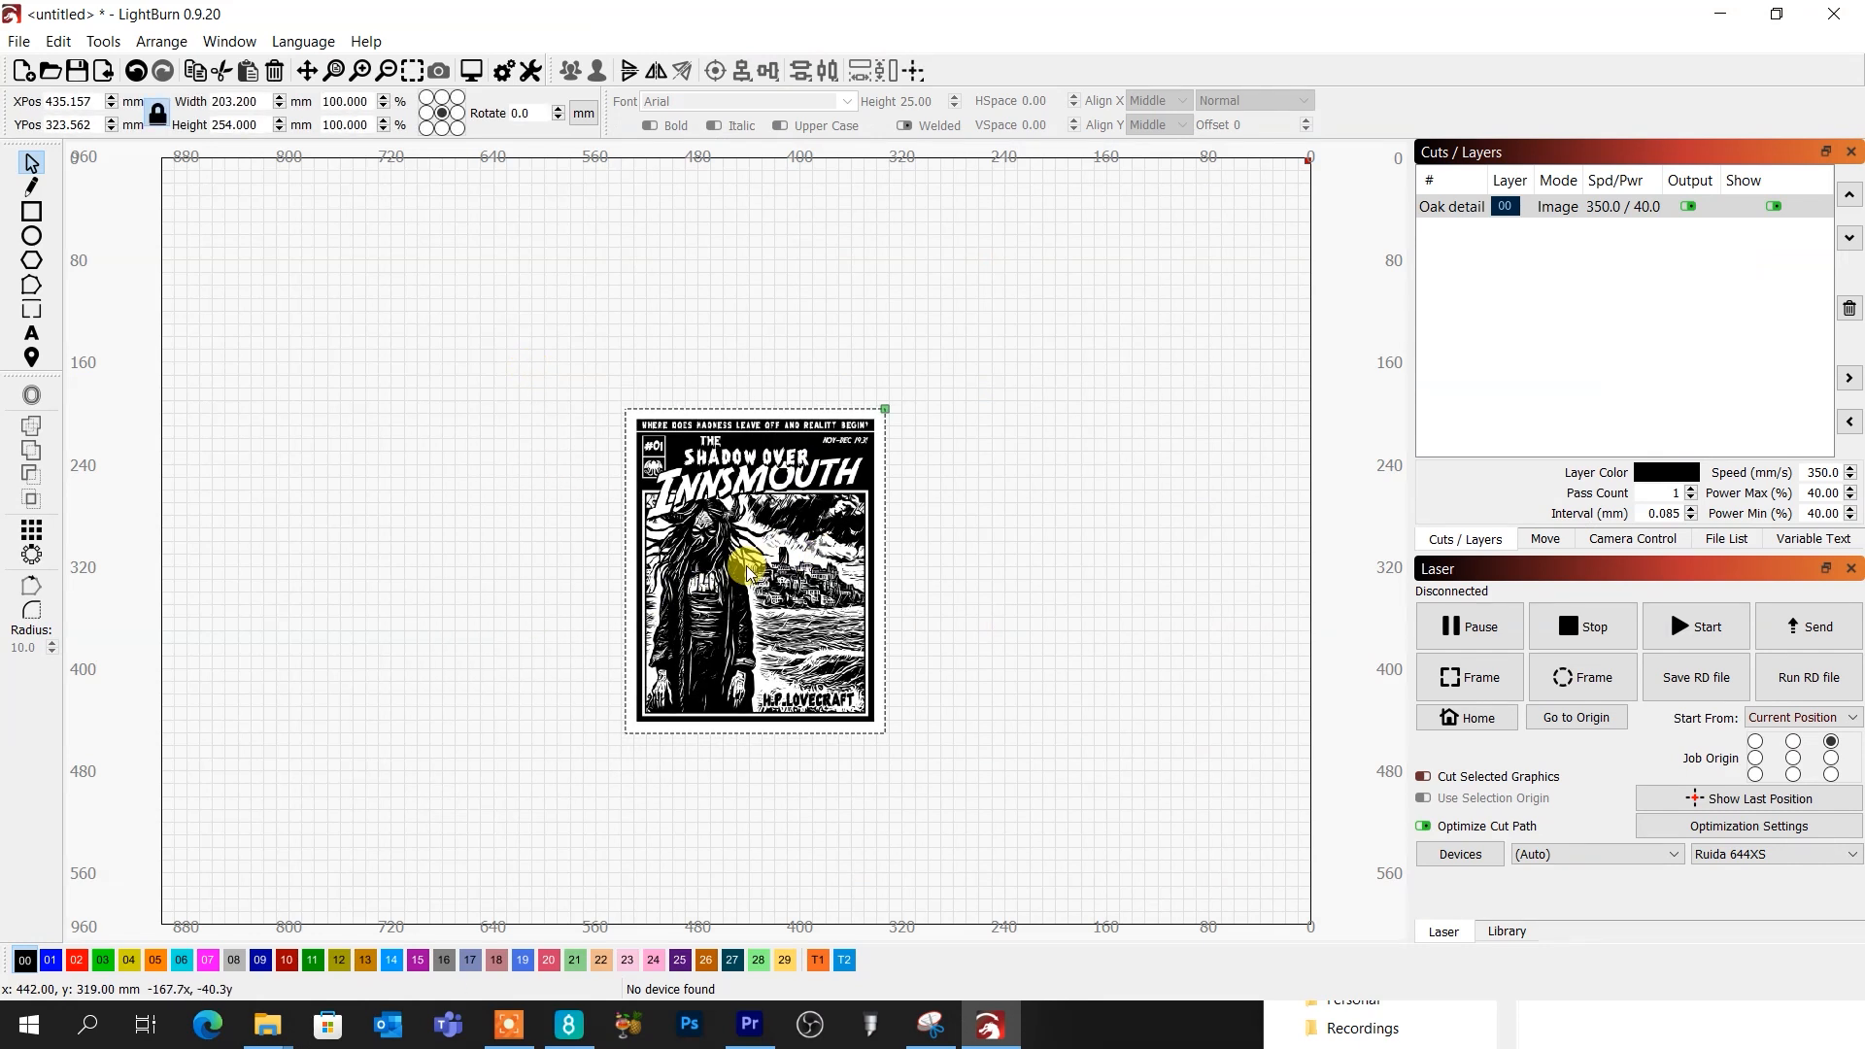
pyautogui.scroll(3, 749, 544)
pyautogui.click(656, 73)
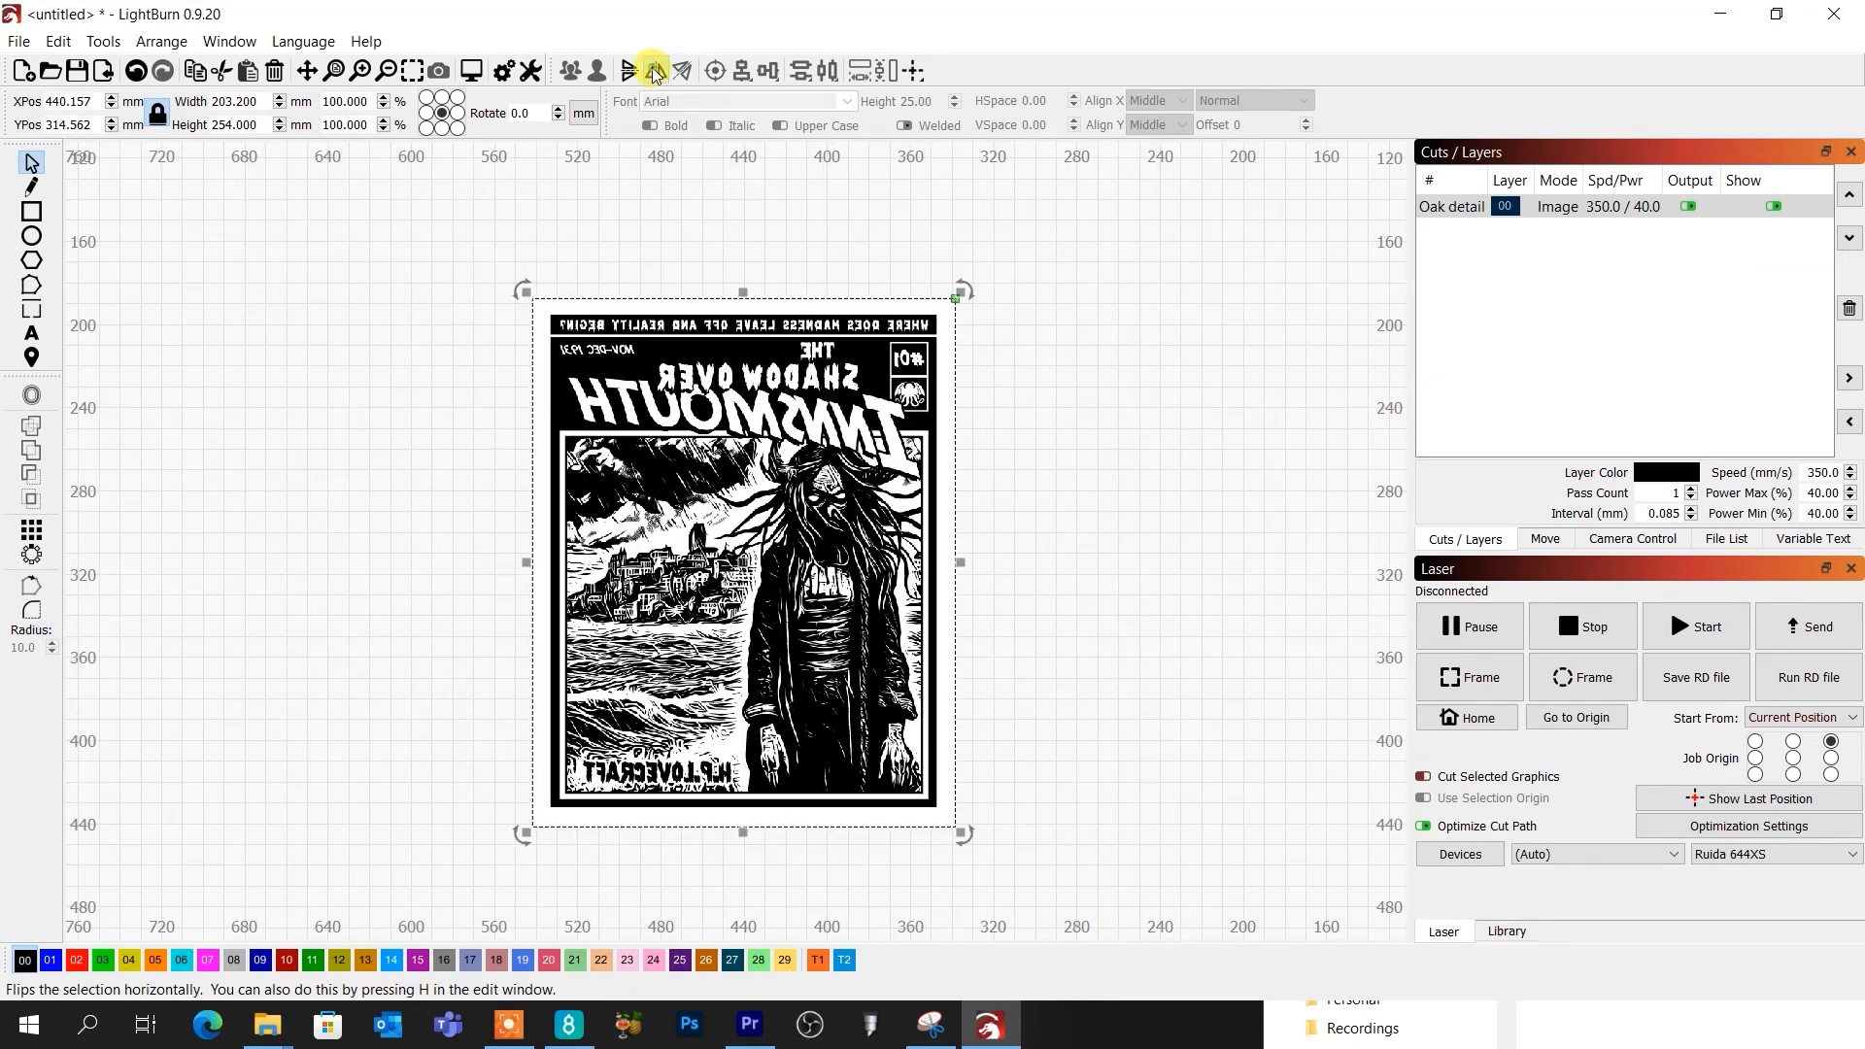
# Assign the flipped image to the blue 01 Mirror layer, accept its cut settings unchanged, and start the laser job
pyautogui.click(51, 961)
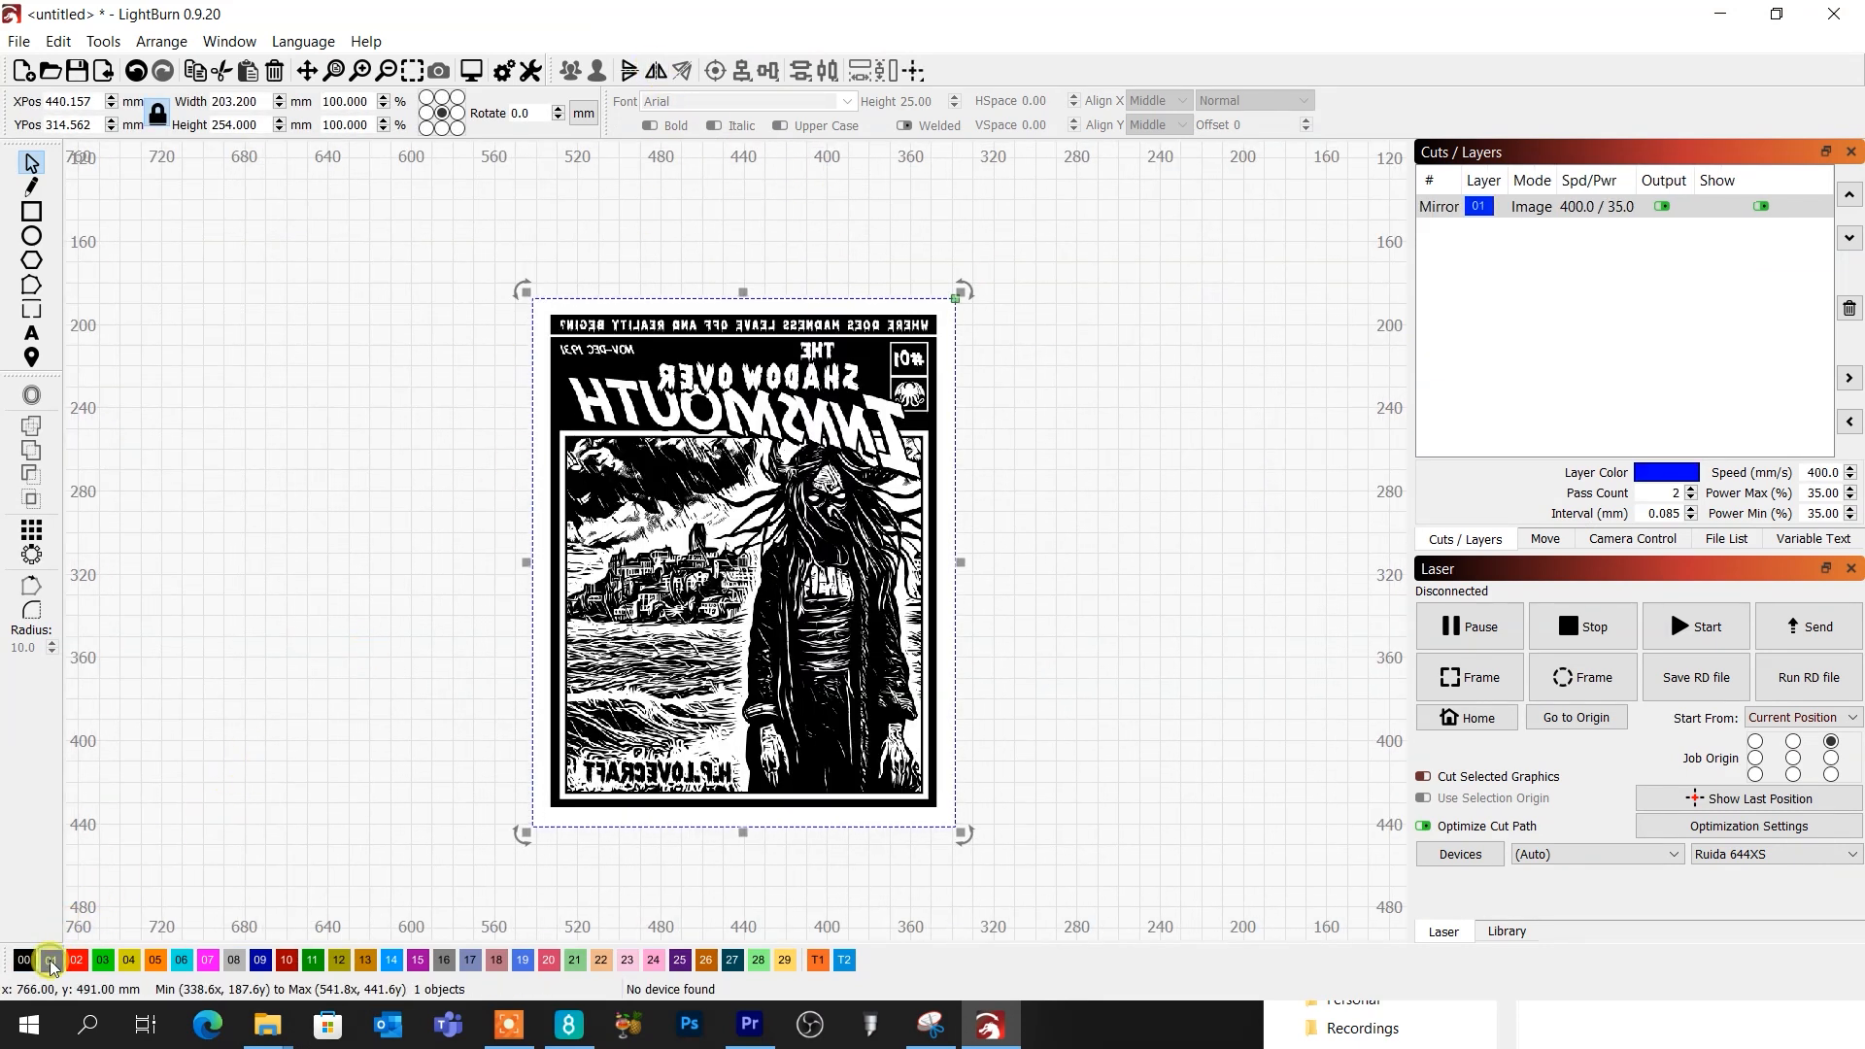
pyautogui.doubleClick(1544, 207)
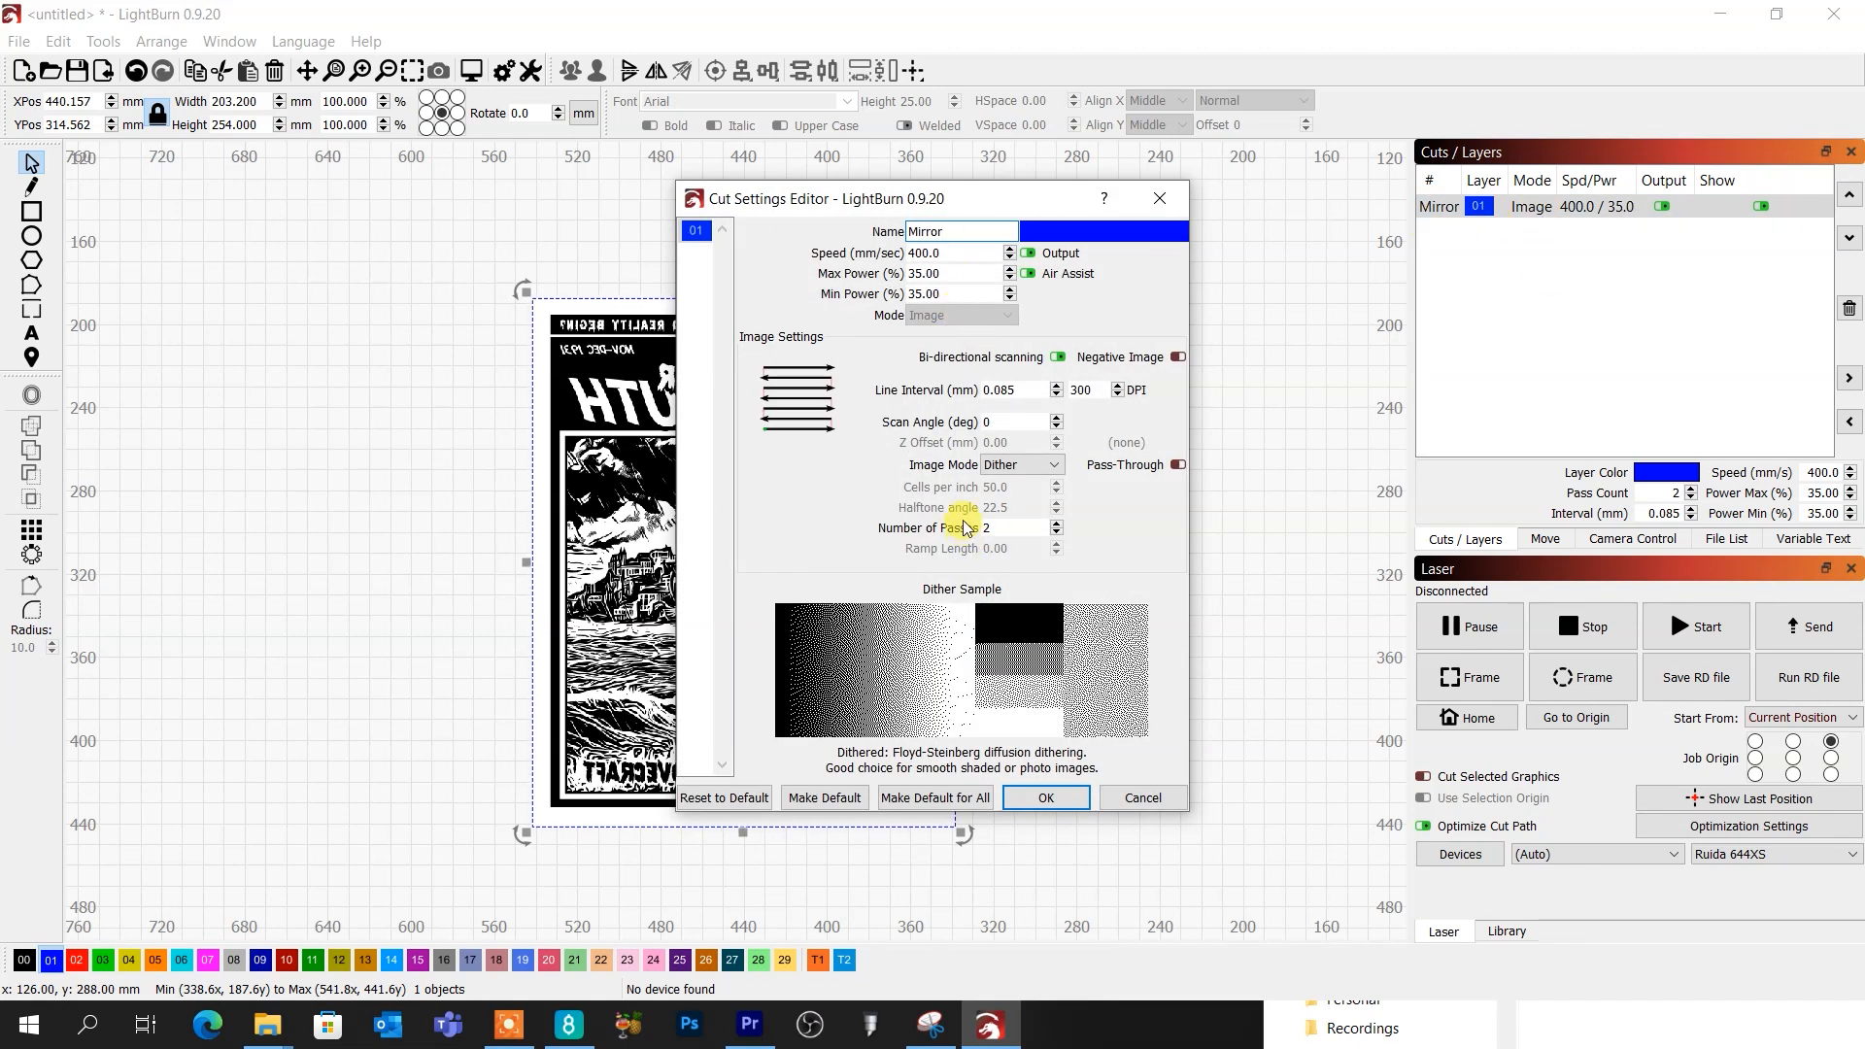
pyautogui.click(1046, 797)
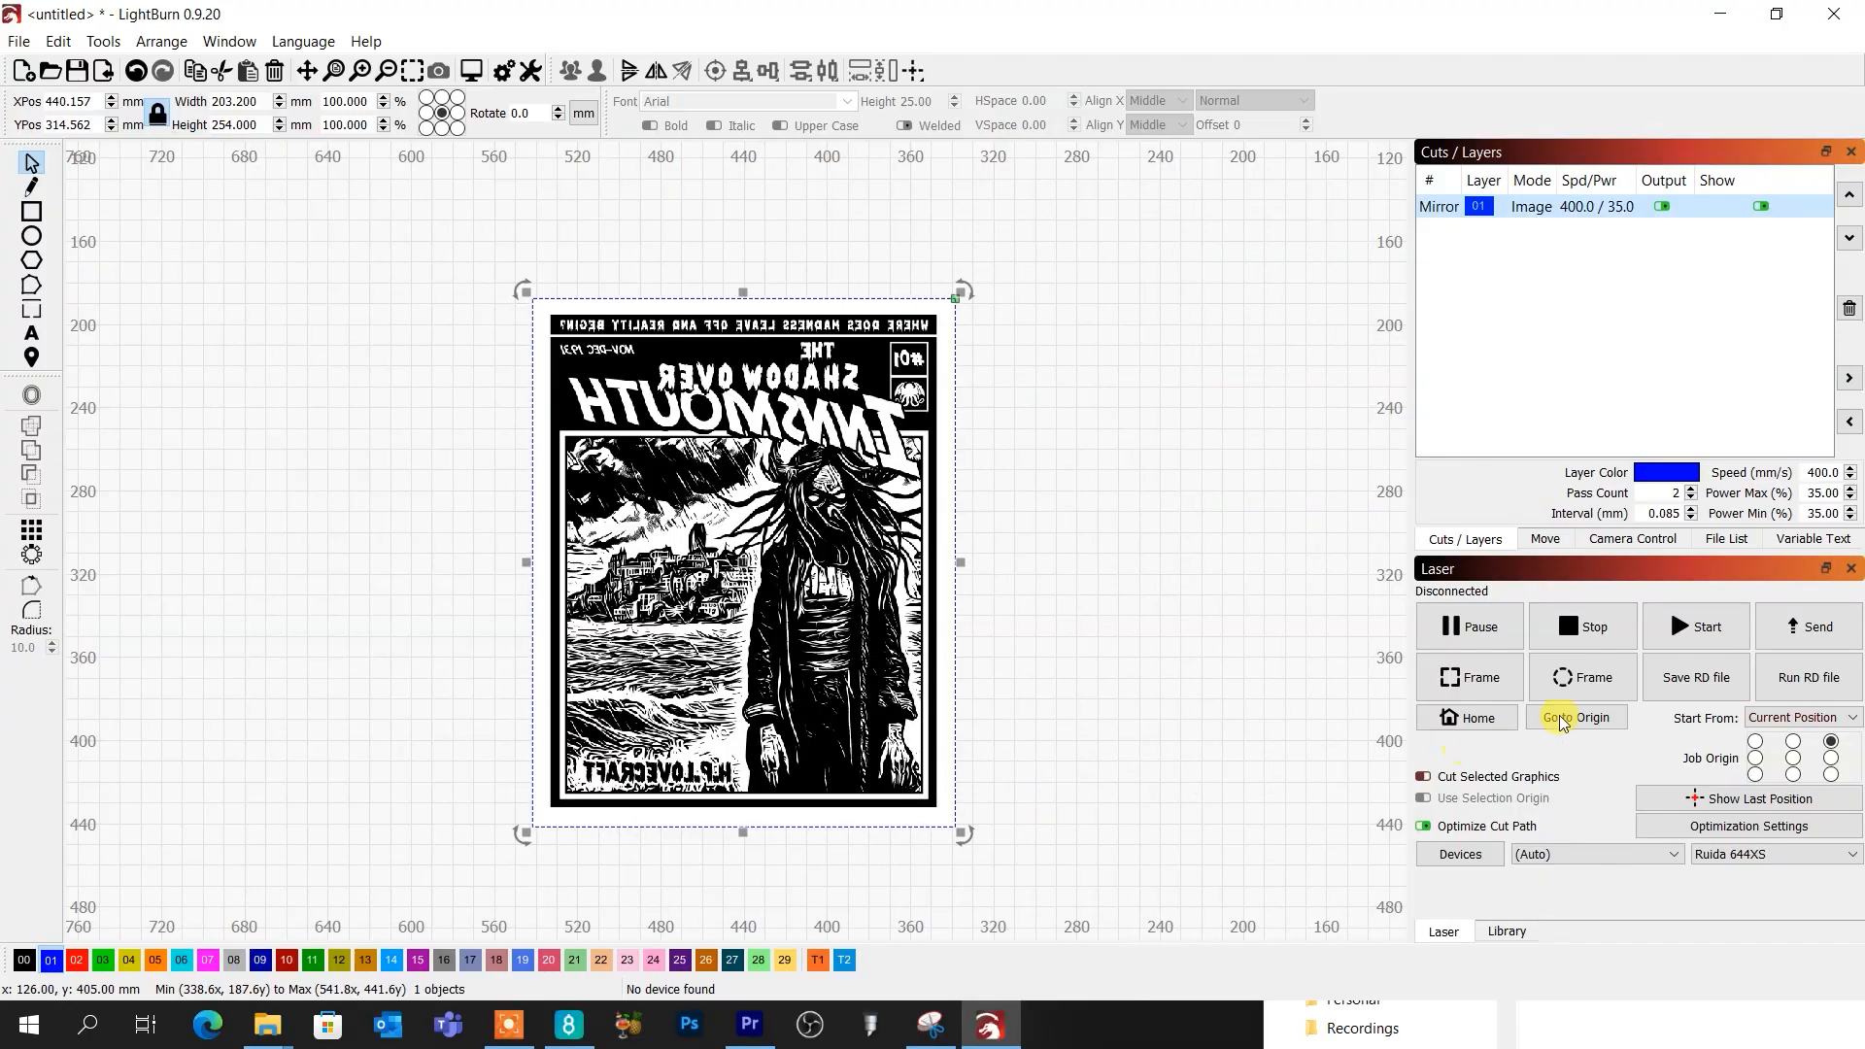
pyautogui.click(1717, 632)
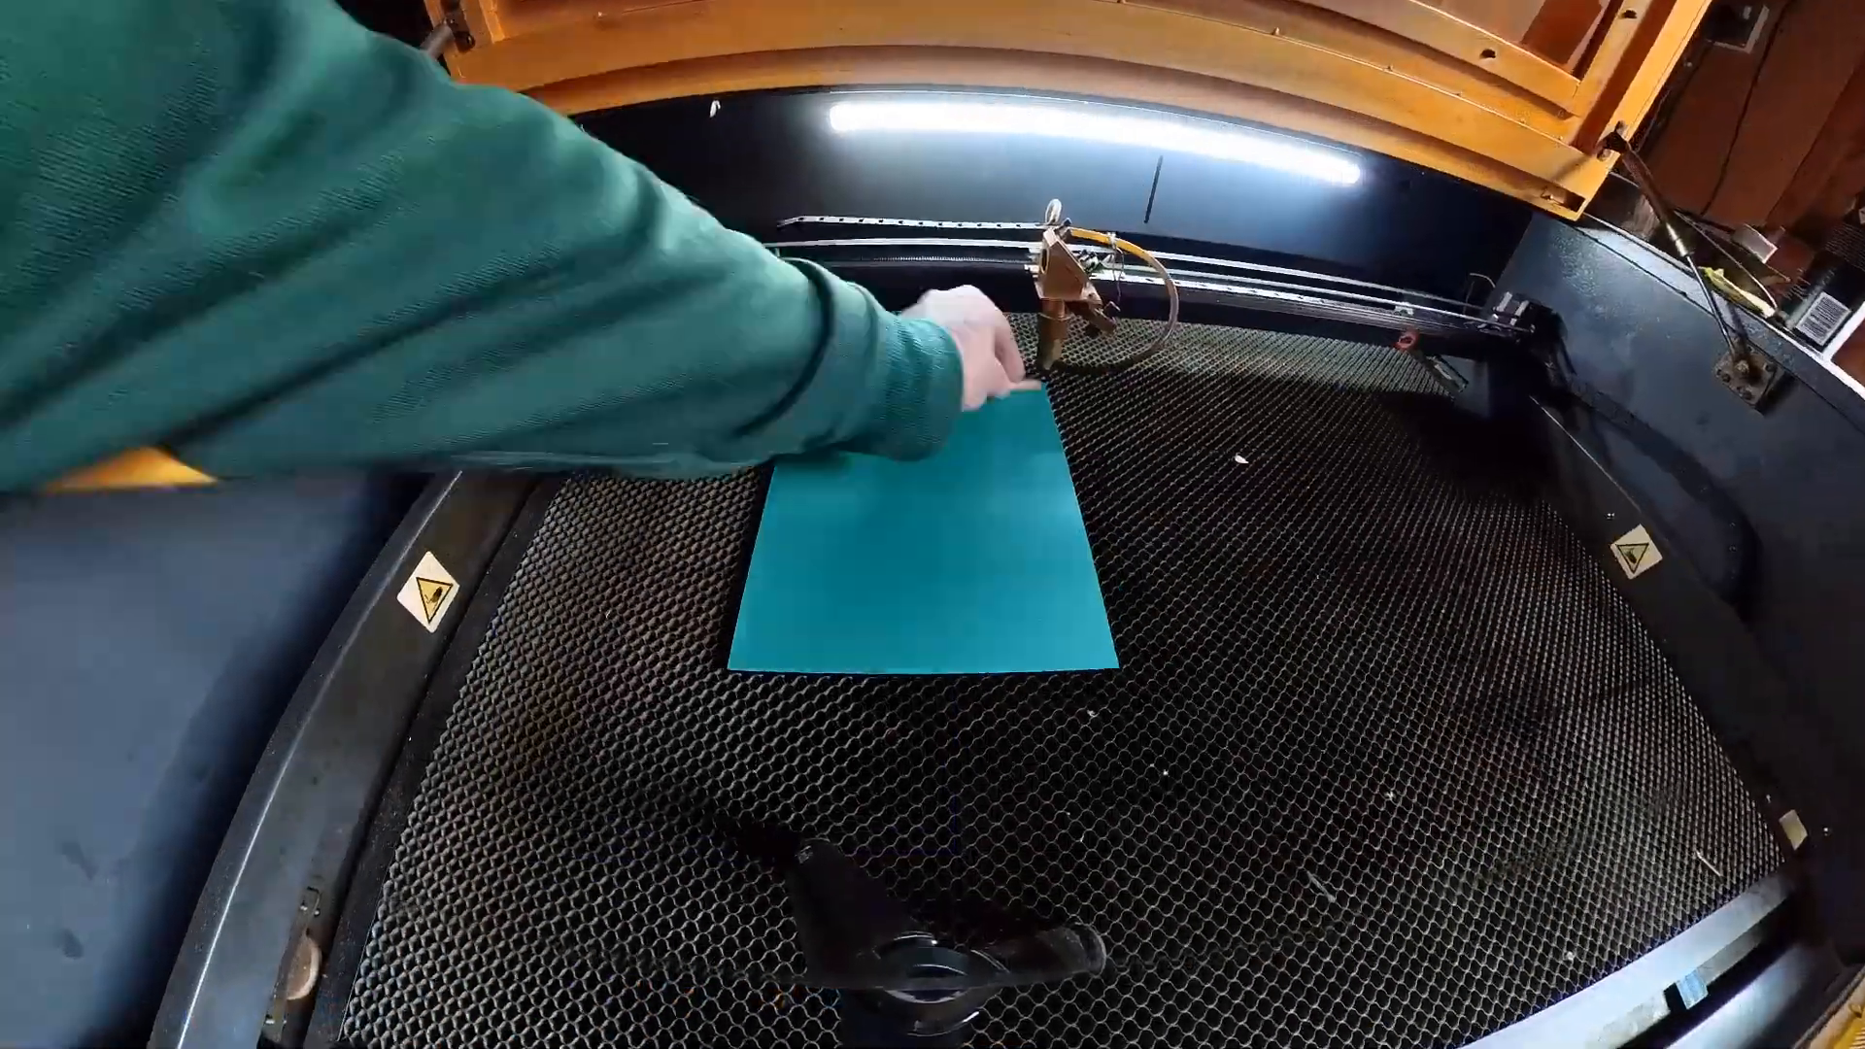